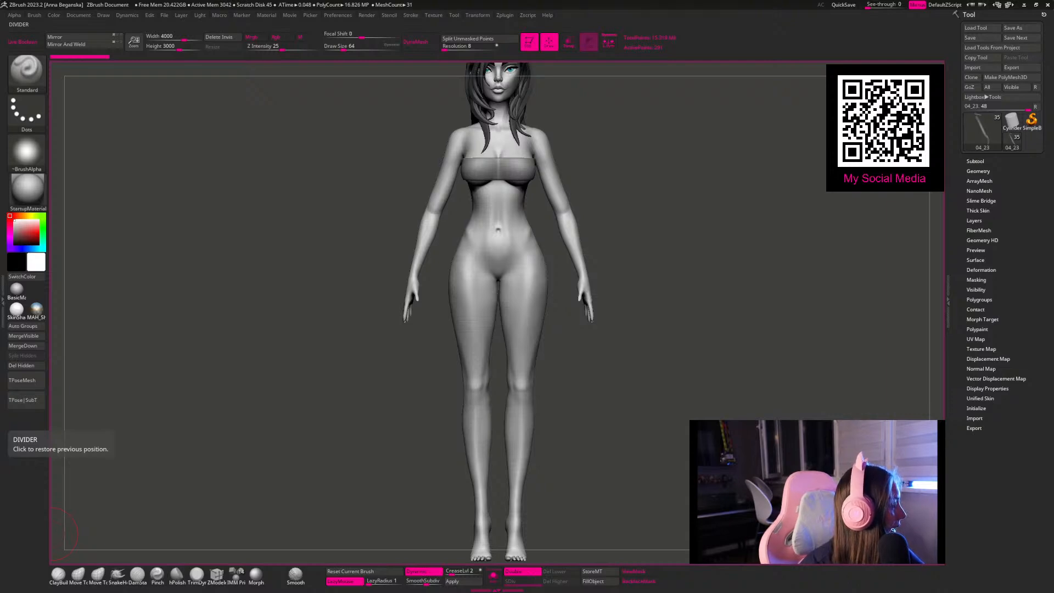
Step: Bring the reference board over the canvas, enlarge its window, and frame all the character images
right_drag(0, 326, 580, 317)
scroll(511, 299, up, 2)
scroll(559, 340, down, 2)
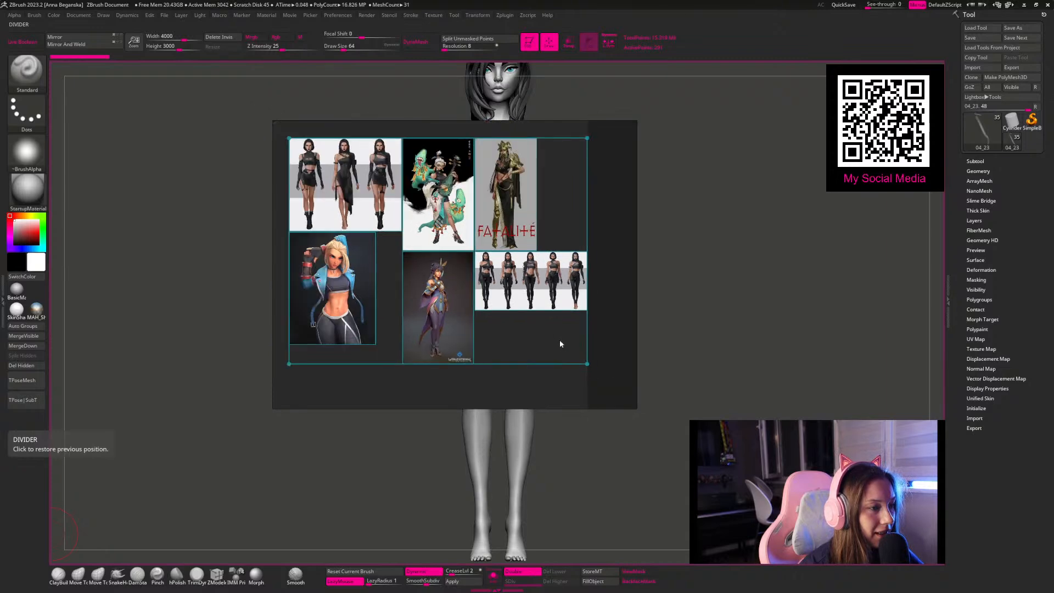
drag(650, 420, 782, 500)
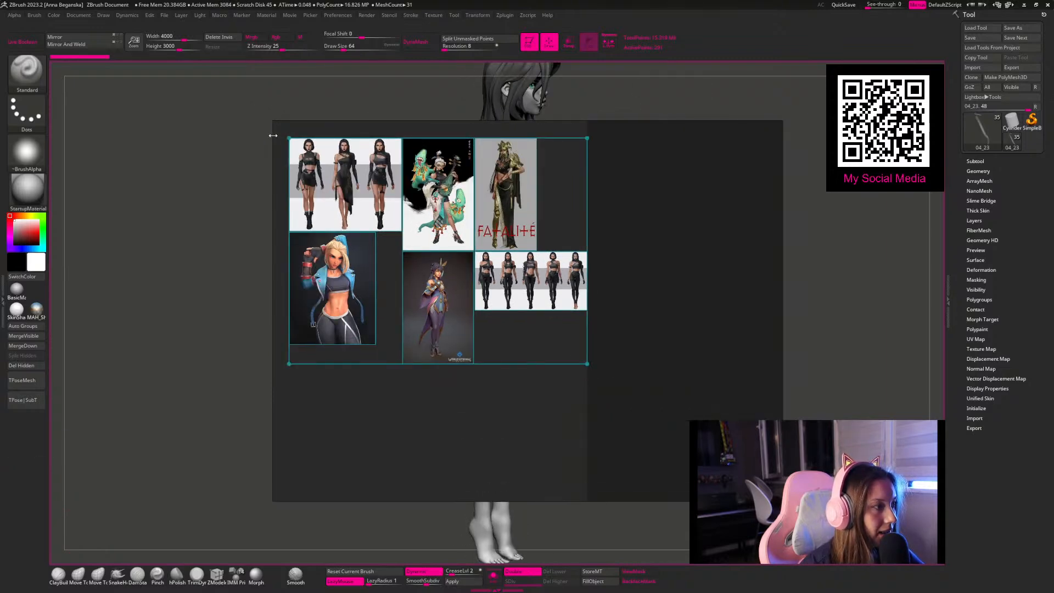
drag(273, 124, 76, 25)
scroll(367, 235, up, 3)
scroll(406, 239, up, 1)
middle_drag(445, 250, 395, 251)
scroll(402, 281, down, 2)
middle_drag(494, 325, 341, 282)
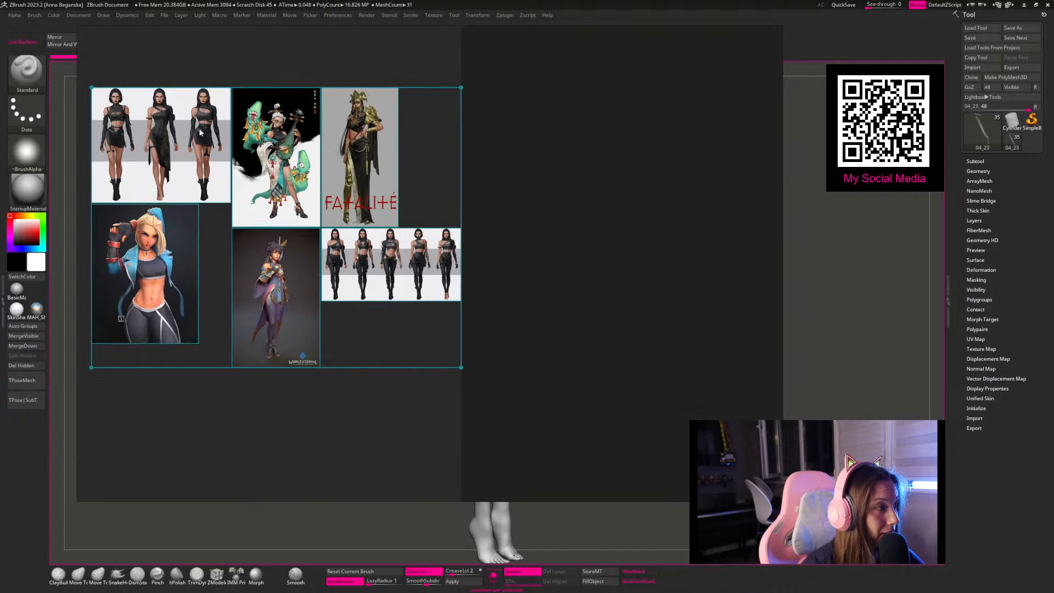
Step: Move the three-outfit sheet below the five-outfit sheet and place the FATALITÉ image in the vacated spot above the blonde character
click(451, 347)
drag(181, 130, 425, 341)
drag(511, 391, 385, 216)
mouse_move(399, 226)
mouse_down()
mouse_move(448, 231)
mouse_move(406, 229)
mouse_up()
click(479, 190)
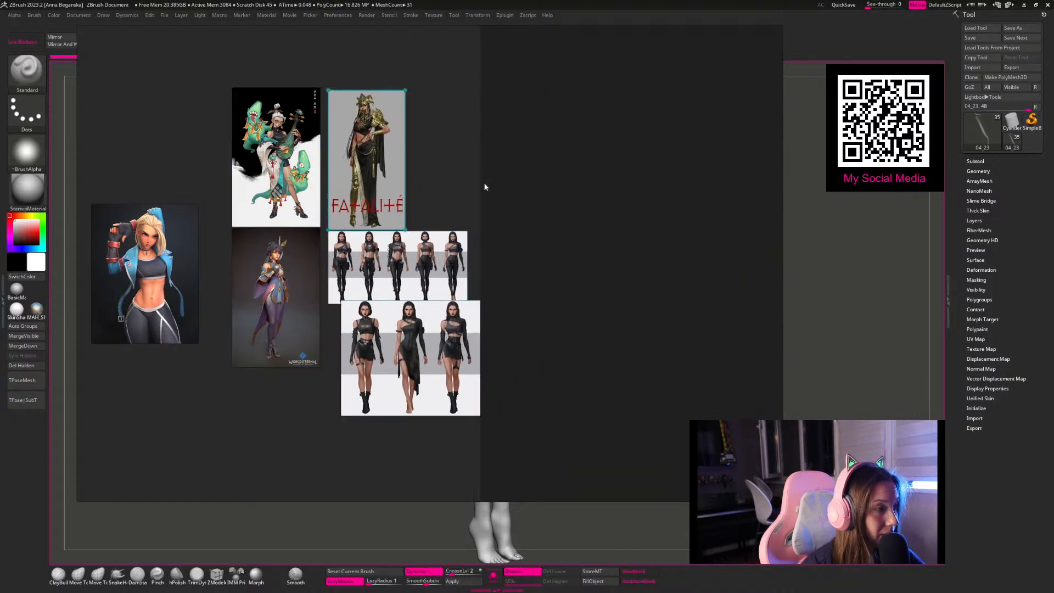
drag(370, 159, 167, 135)
Step: Place the five-outfit sheet directly above the three-outfit sheet, apart from the other references
drag(525, 448, 409, 272)
drag(425, 246, 463, 153)
click(459, 275)
drag(460, 275, 449, 283)
Step: Examine the tops and cutouts on the black outfit sheets and compare them with the sculpted character
scroll(450, 284, up, 5)
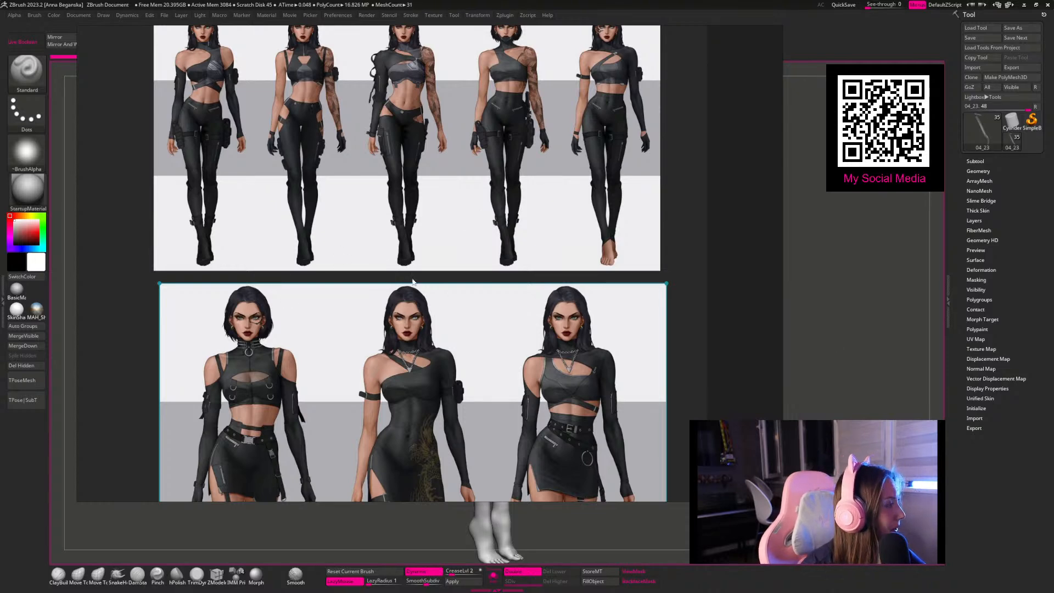
right_drag(486, 227, 477, 257)
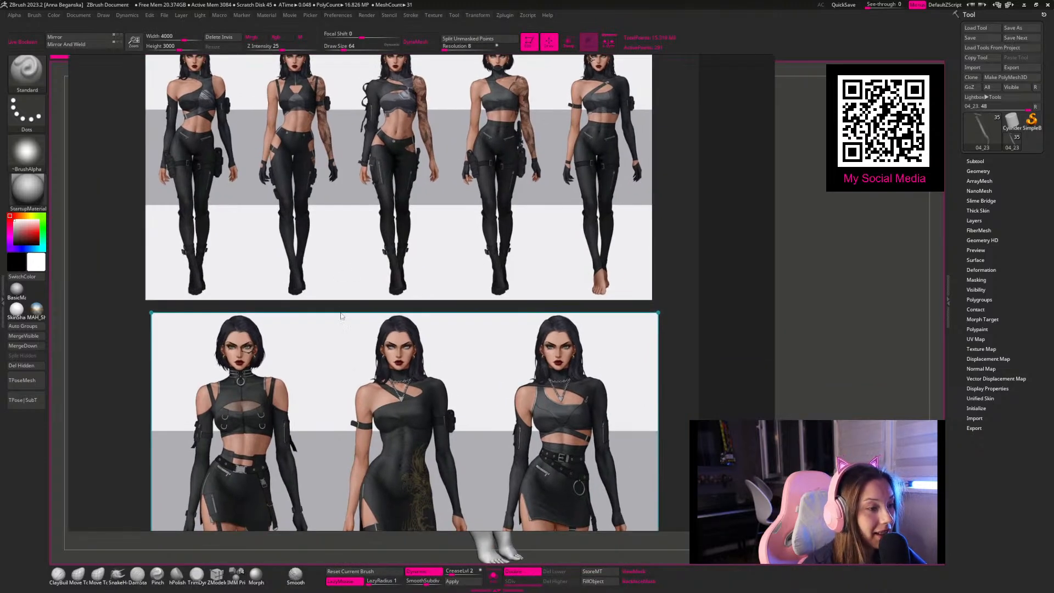
scroll(408, 335, down, 1)
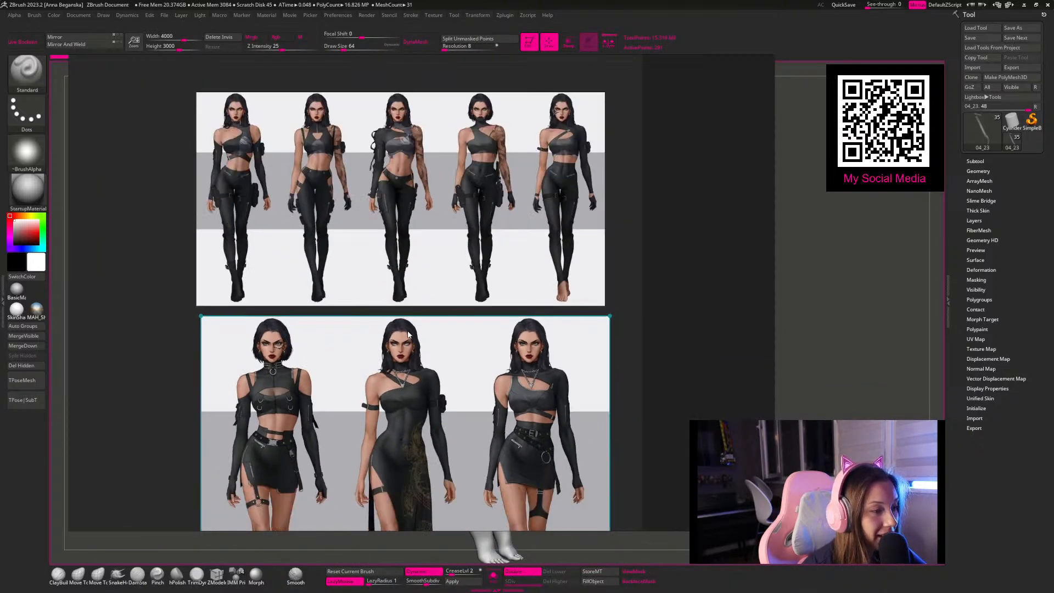
right_drag(402, 331, 309, 311)
key(alt+Tab)
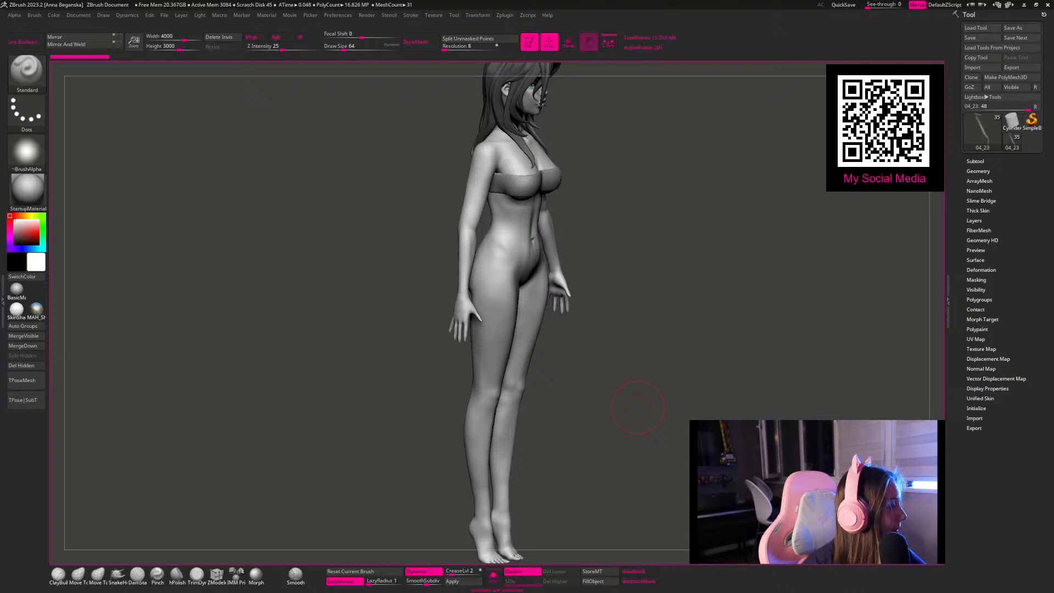
key(alt+Tab)
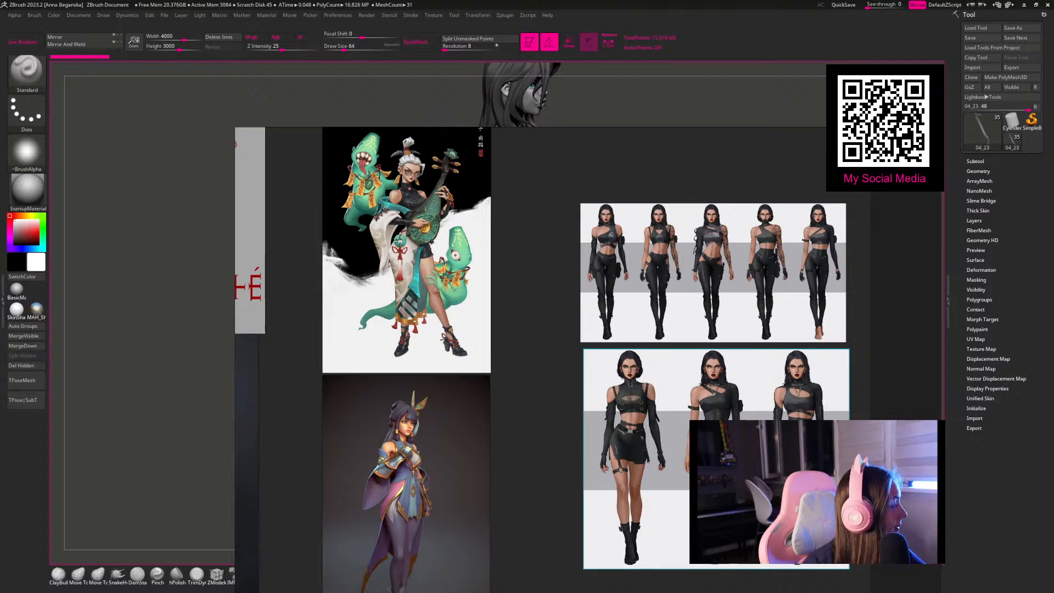
Step: Switch back to ZBrush and clear the chat window off the canvas
key(alt+Tab)
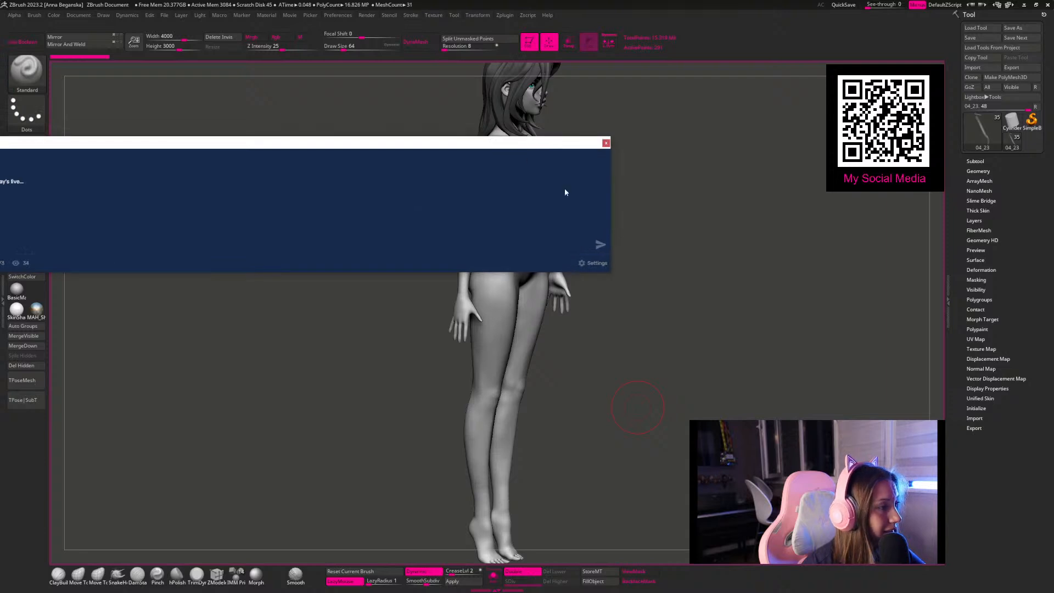
drag(608, 273, 28, 407)
click(637, 407)
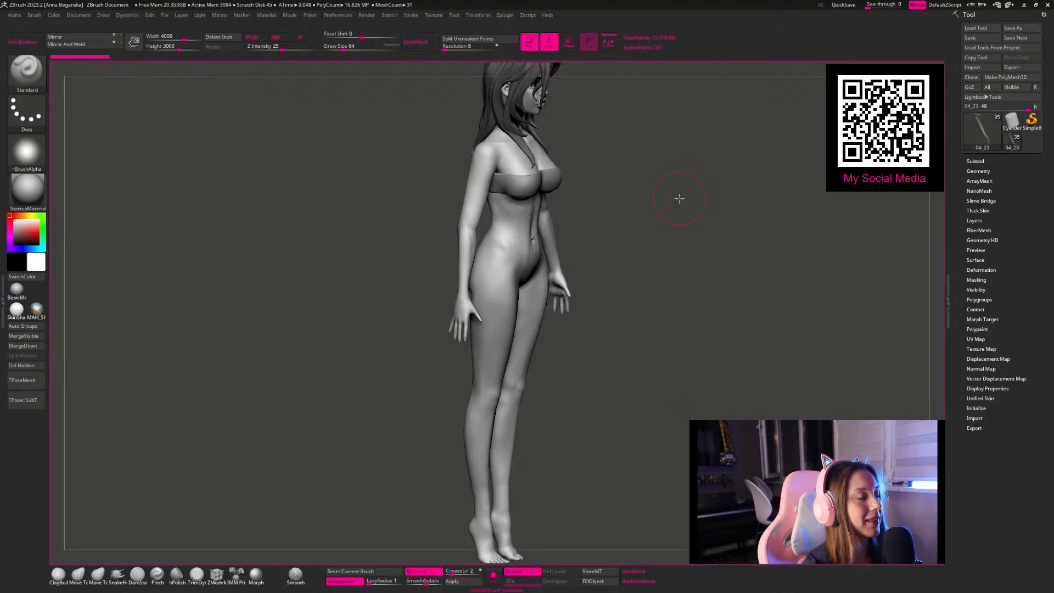
Step: Select the chest band subtool and choose the Move brush for it
mouse_move(774, 318)
mouse_down()
mouse_move(718, 244)
mouse_move(740, 228)
mouse_move(706, 291)
mouse_move(674, 216)
mouse_move(664, 216)
mouse_move(708, 331)
mouse_move(690, 240)
mouse_move(701, 233)
mouse_move(725, 252)
mouse_move(713, 219)
mouse_move(736, 206)
mouse_move(741, 291)
mouse_move(725, 222)
mouse_up()
key(space)
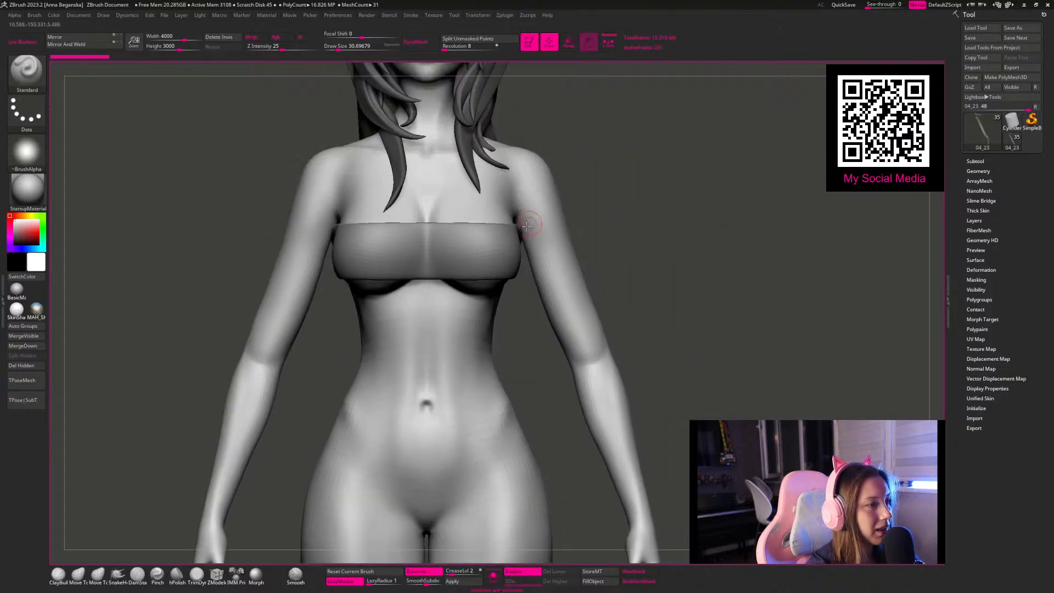
alt+click(500, 239)
mouse_move(658, 212)
mouse_down()
mouse_move(675, 211)
mouse_move(674, 305)
mouse_move(537, 337)
mouse_up()
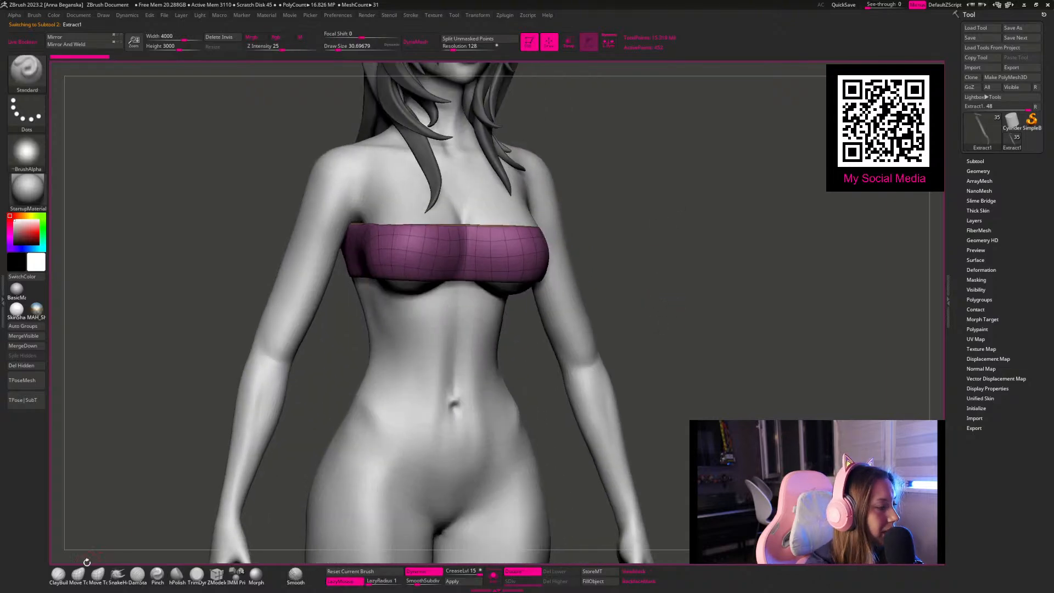
click(83, 576)
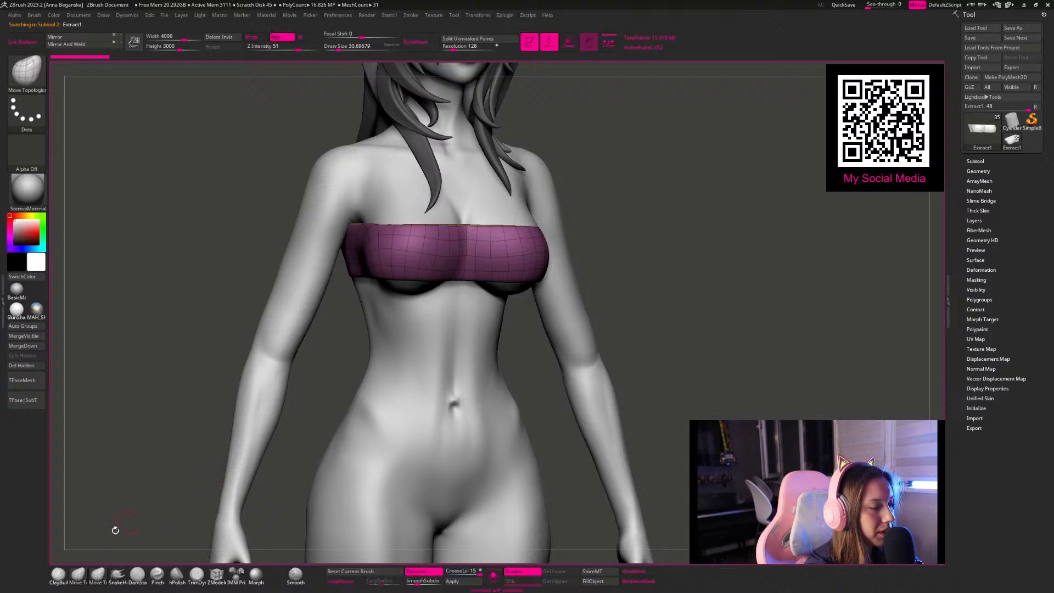
key(b)
key(m)
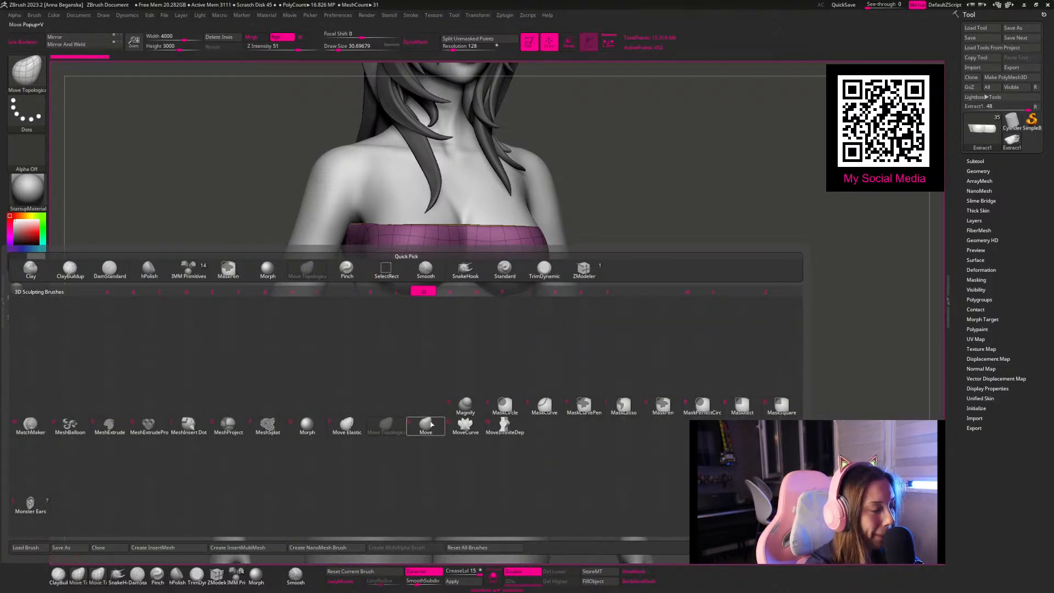
key(v)
Step: Reshape the front lower edge of the chest band beneath the breasts with the Move brush
key(space)
click(459, 261)
mouse_move(520, 287)
mouse_down()
mouse_move(512, 228)
mouse_move(494, 206)
mouse_up()
drag(409, 233, 407, 250)
mouse_move(447, 227)
mouse_down()
mouse_move(451, 247)
mouse_move(478, 253)
mouse_move(456, 248)
mouse_up()
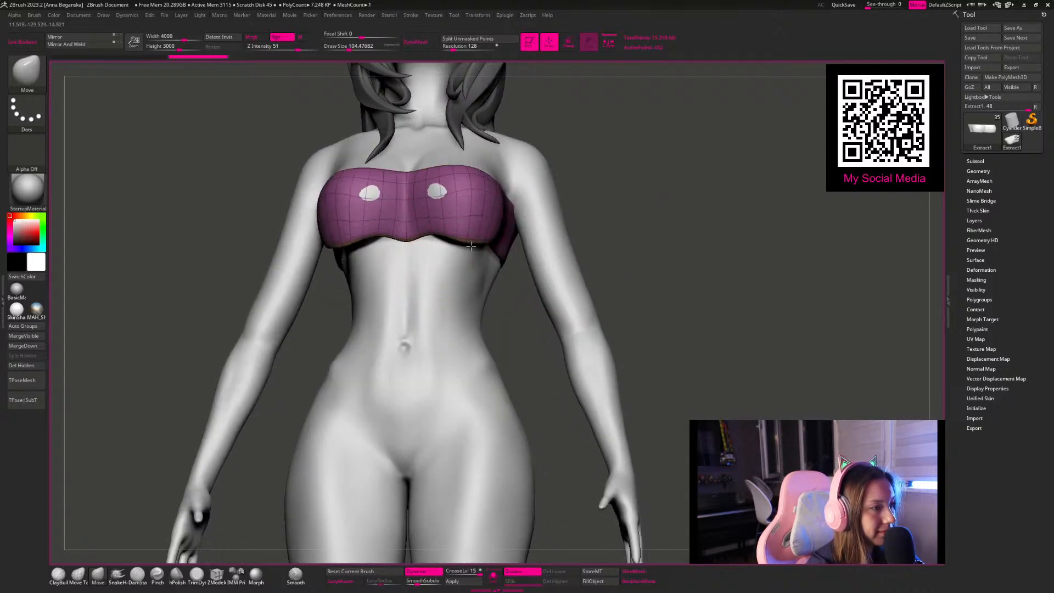
drag(637, 199, 738, 123)
mouse_move(361, 224)
mouse_down()
mouse_move(370, 243)
mouse_move(420, 223)
mouse_move(407, 235)
mouse_move(412, 227)
mouse_up()
key(space)
key(space)
drag(525, 155, 483, 214)
right_click(472, 219)
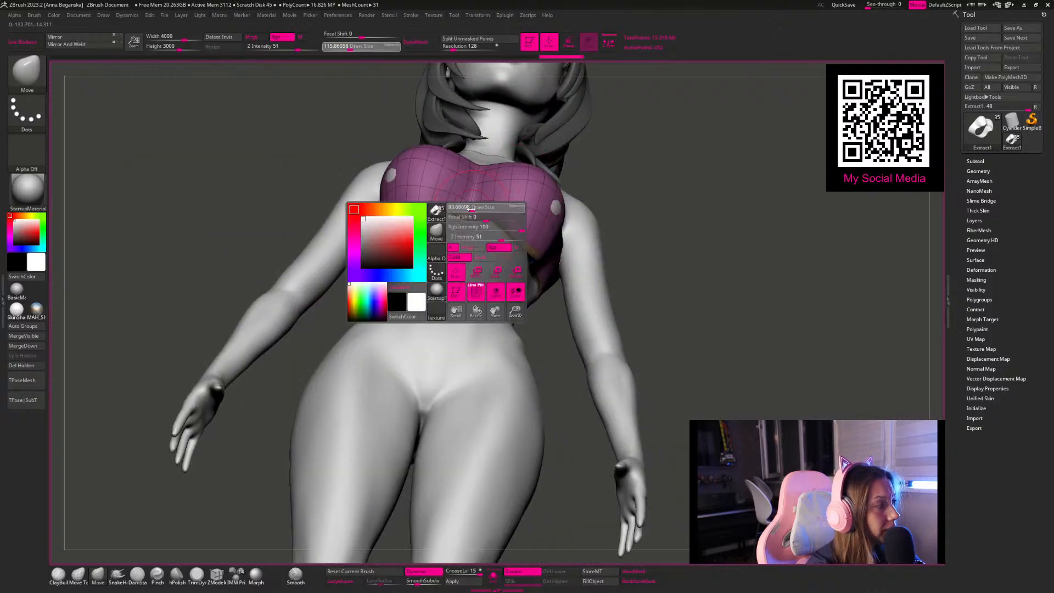
Step: Fit the chest band's underside and sides around the ribcage with the Move brush at varying draw sizes
mouse_move(664, 170)
mouse_down()
mouse_move(654, 111)
mouse_move(660, 162)
mouse_move(435, 220)
mouse_move(460, 223)
mouse_up()
key(space)
mouse_move(653, 156)
mouse_down()
mouse_move(586, 153)
mouse_move(436, 211)
mouse_move(404, 239)
mouse_move(411, 253)
mouse_up()
drag(714, 271, 684, 329)
mouse_move(671, 229)
mouse_down()
mouse_move(692, 228)
mouse_move(680, 235)
mouse_up()
mouse_move(475, 241)
mouse_down()
mouse_move(493, 250)
mouse_move(487, 239)
mouse_up()
key(bracketleft)
drag(694, 226, 594, 241)
key(space)
mouse_move(734, 189)
mouse_down()
mouse_move(690, 219)
mouse_move(513, 235)
mouse_move(472, 262)
mouse_up()
key(space)
mouse_move(654, 238)
mouse_down()
mouse_move(570, 243)
mouse_move(543, 258)
mouse_up()
key(space)
mouse_move(540, 262)
mouse_down()
mouse_move(551, 263)
mouse_move(492, 268)
mouse_up()
key(space)
drag(508, 262, 501, 281)
drag(568, 282, 554, 288)
mouse_move(782, 329)
mouse_down()
mouse_move(802, 333)
mouse_move(815, 290)
mouse_move(911, 253)
mouse_up()
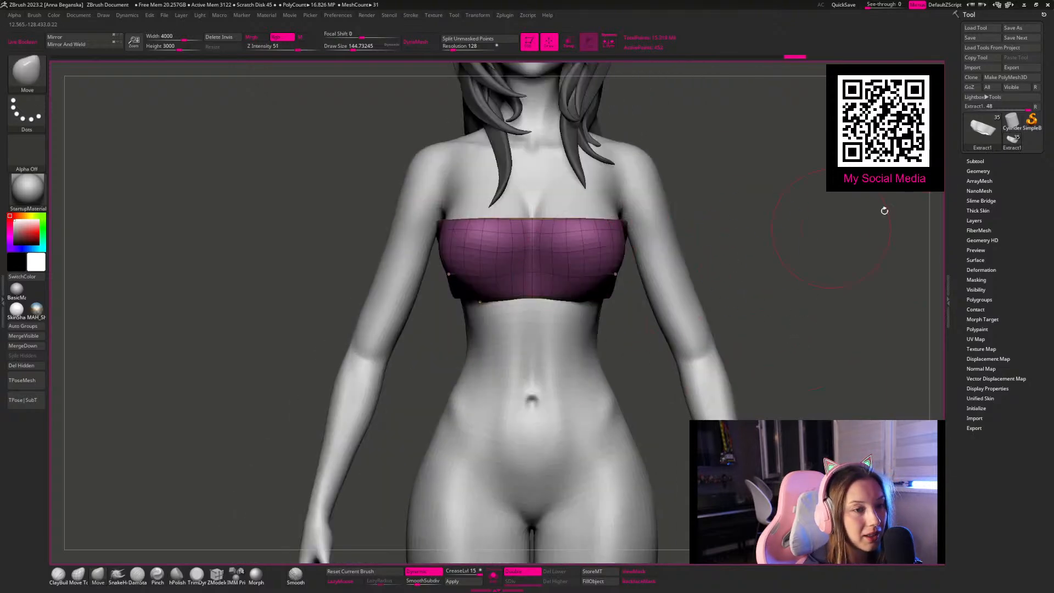
Step: Delete the chest band subtool and confirm the deletion
click(976, 160)
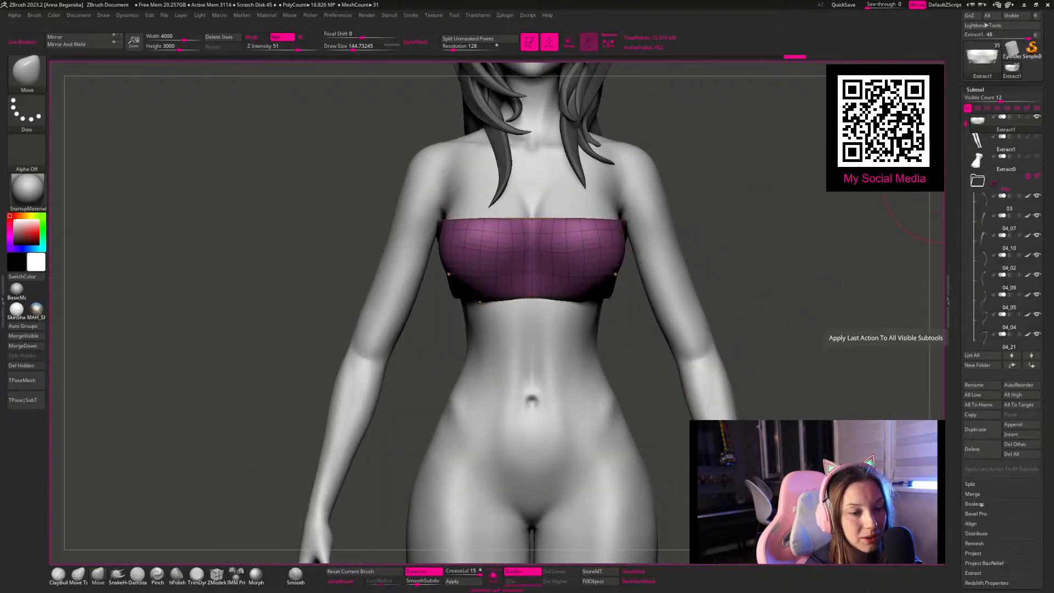
click(980, 456)
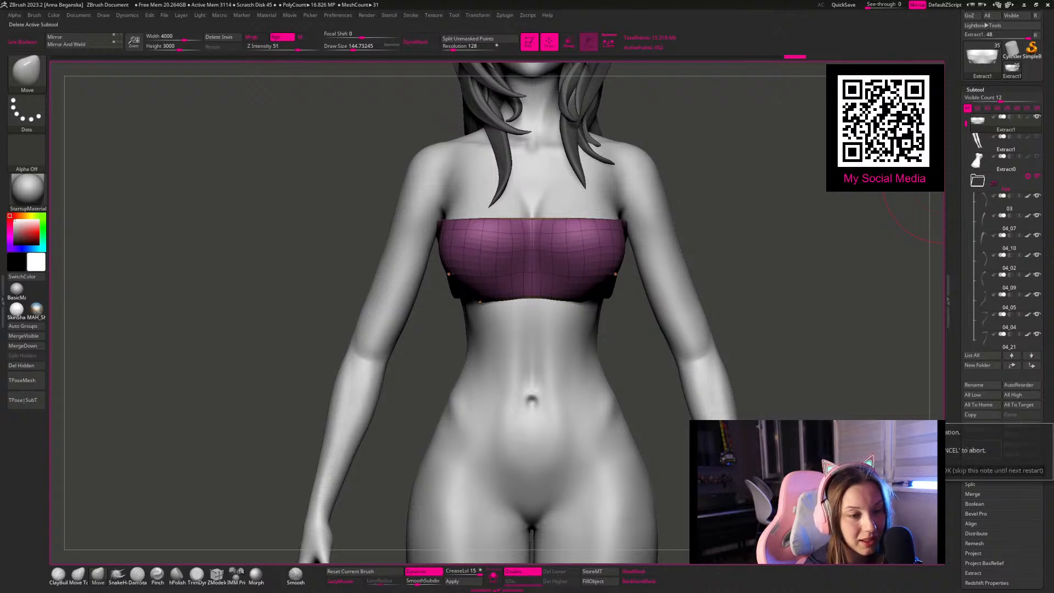
click(874, 471)
Step: Select the body subtool and paint a mask across both breasts
alt+drag(741, 260, 668, 303)
key(space)
mouse_move(498, 275)
mouse_down()
mouse_move(489, 275)
mouse_move(487, 297)
mouse_up()
ctrl+click(459, 280)
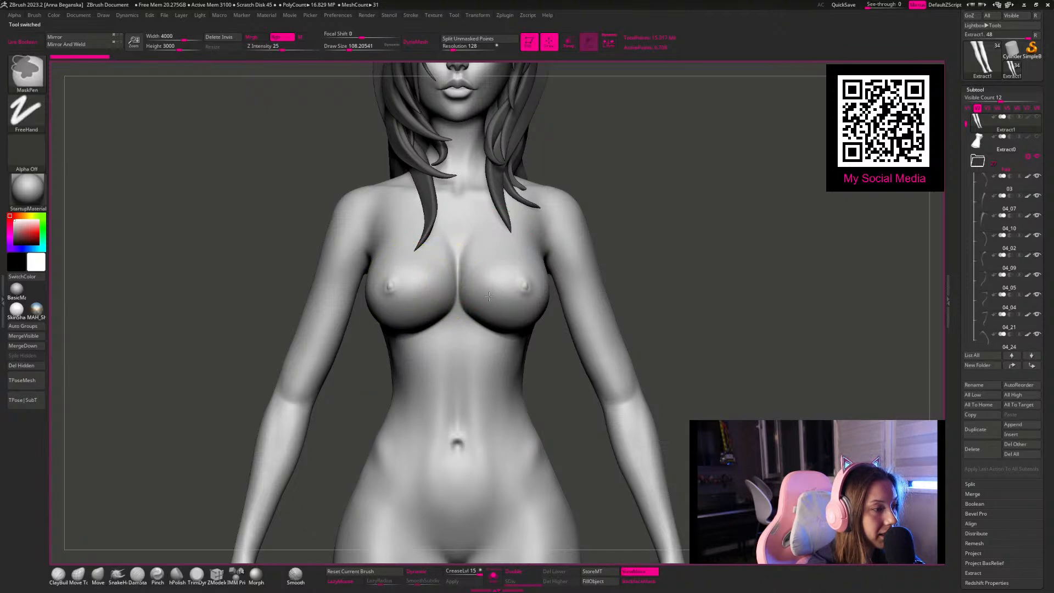
alt+click(571, 280)
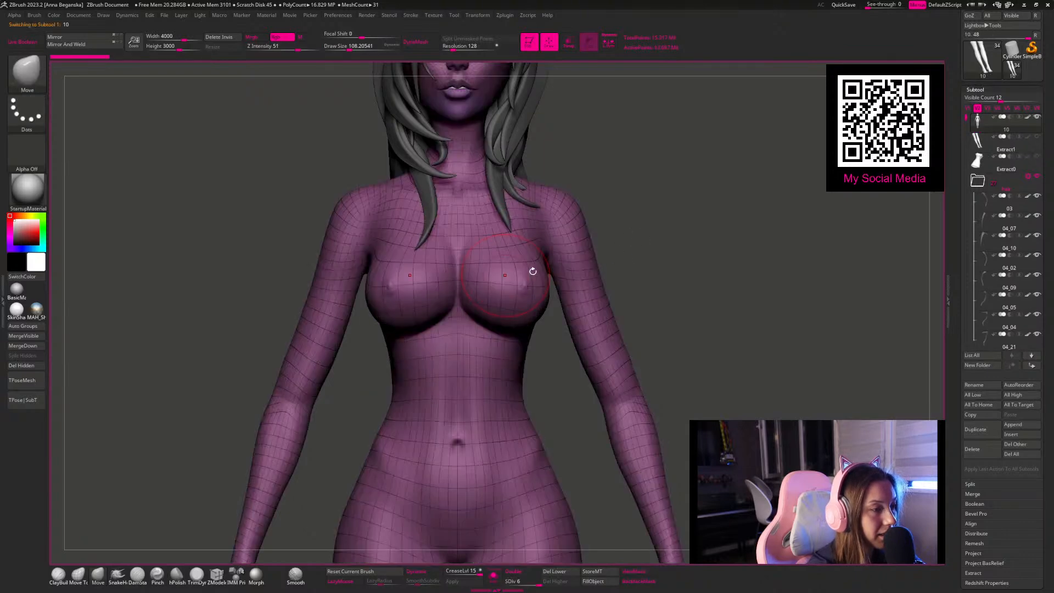
ctrl+drag(512, 283, 433, 297)
ctrl+drag(539, 286, 420, 288)
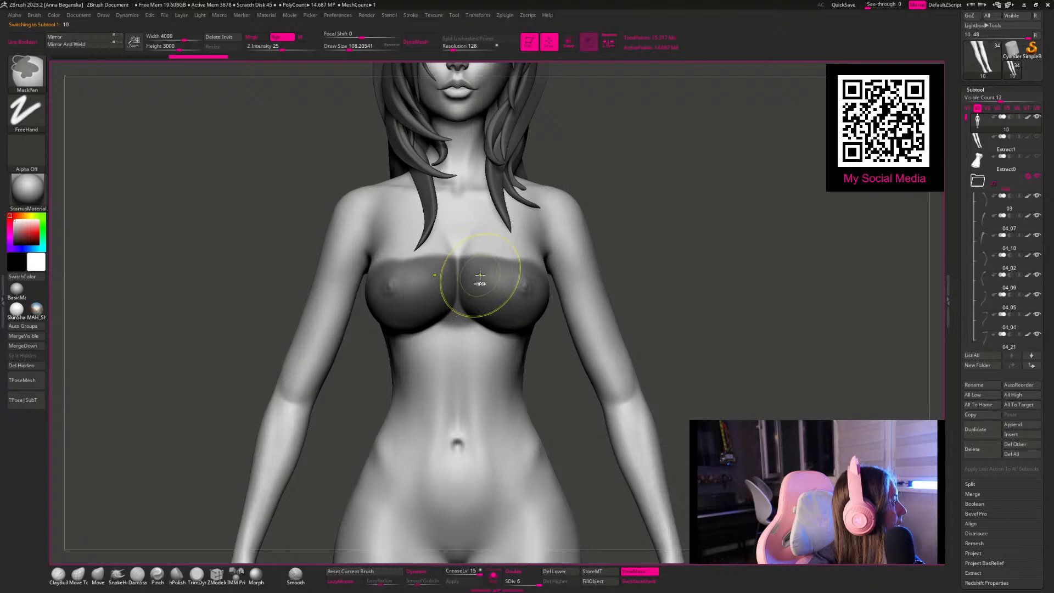
Step: Refine the breast mask's upper edge and cleavage area, adjusting the mask brush size
key(space)
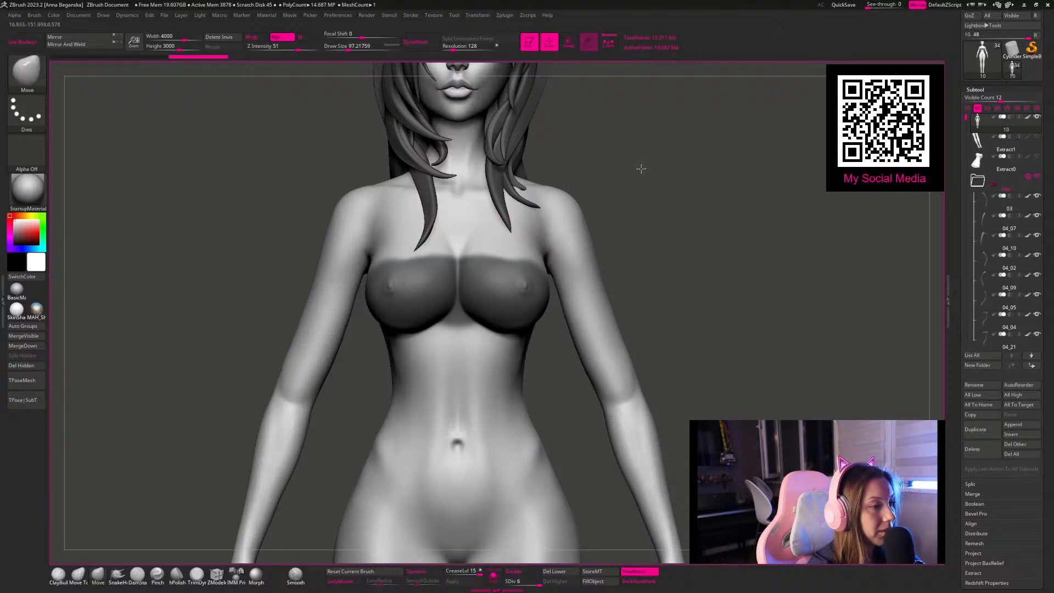
key(space)
key(space)
drag(457, 254, 447, 261)
key(space)
drag(575, 259, 586, 259)
mouse_move(609, 211)
mouse_down()
mouse_move(628, 183)
mouse_move(647, 183)
mouse_up()
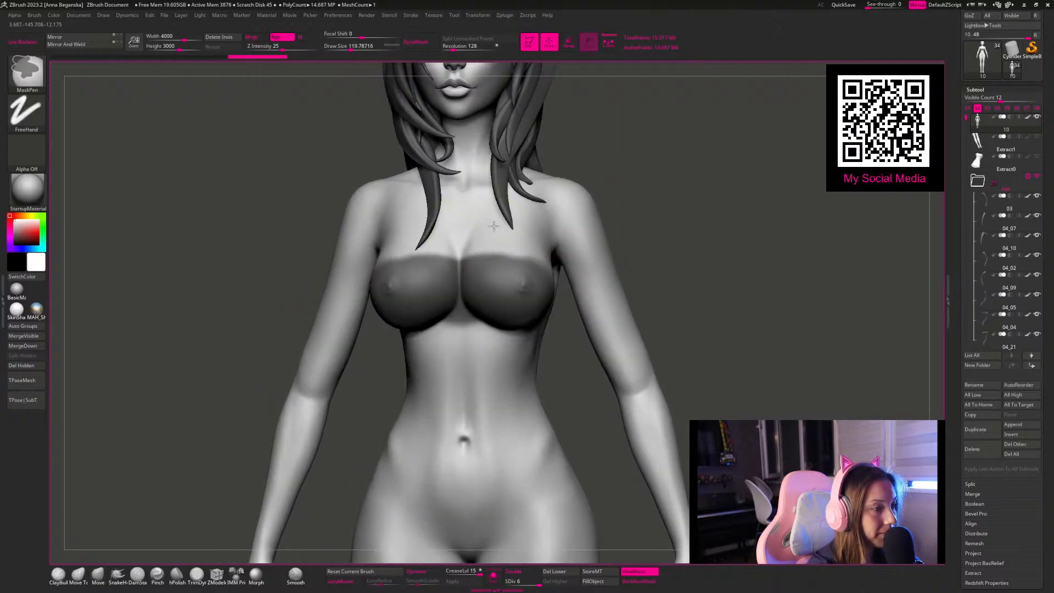
key(space)
drag(511, 249, 502, 249)
Step: Extend the mask around the sides of the chest and onto the ribs just below the breasts
drag(626, 183, 655, 183)
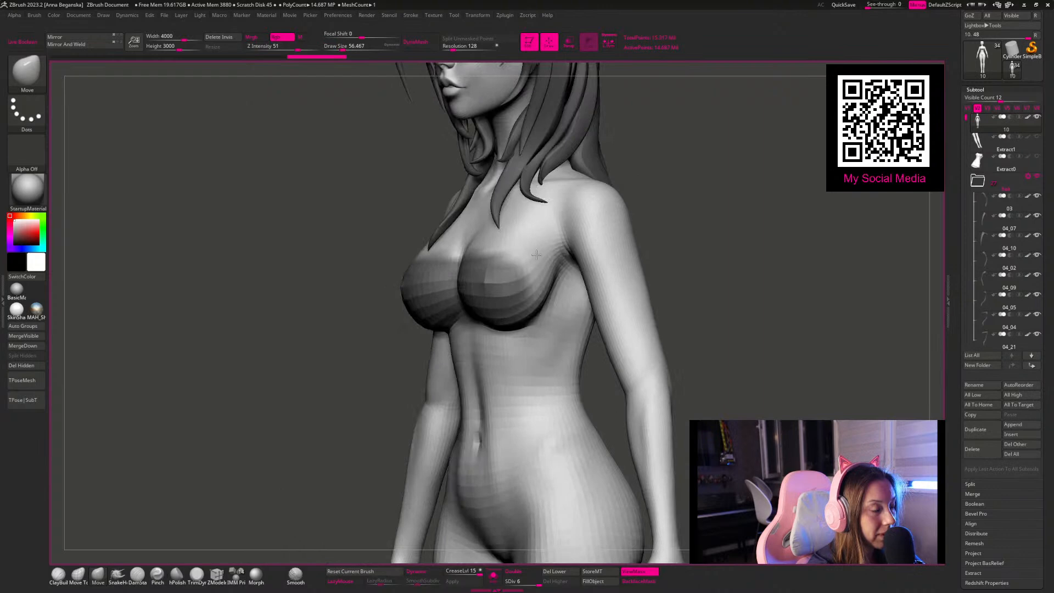
ctrl+drag(499, 295, 506, 308)
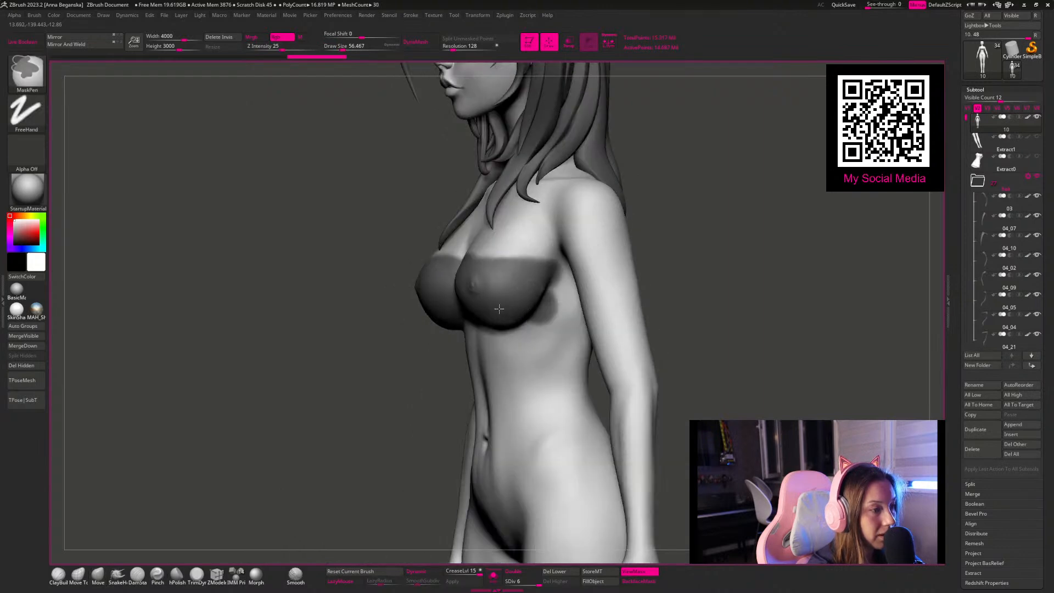
drag(733, 244, 779, 245)
mouse_move(457, 295)
ctrl+mouse_down()
mouse_move(431, 318)
mouse_move(510, 329)
mouse_move(453, 326)
mouse_move(404, 351)
ctrl+mouse_up()
drag(683, 294, 583, 294)
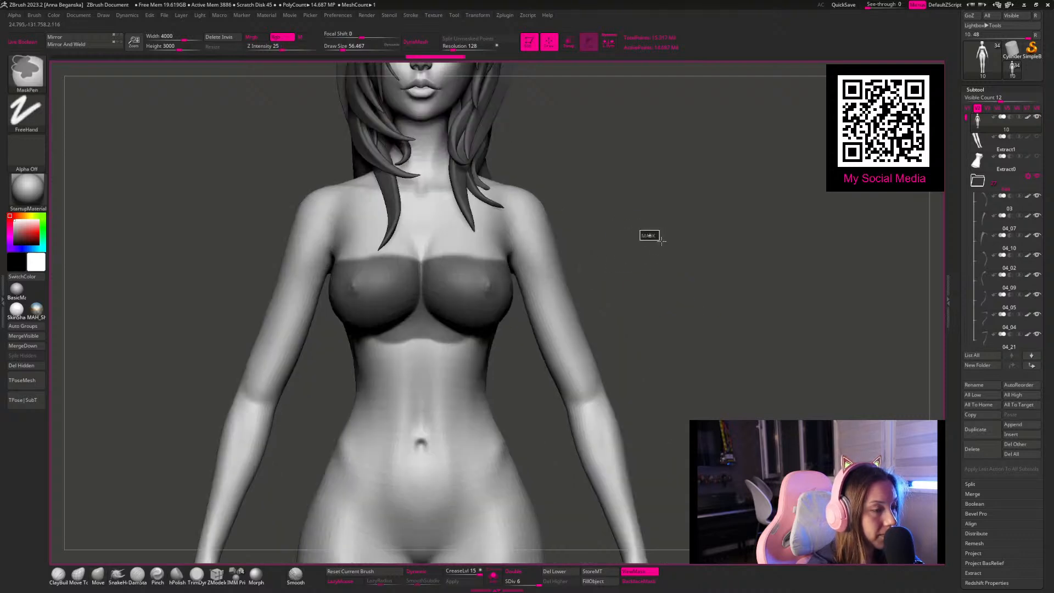
Step: Turn the chest mask into a crisp band with straight upper and lower edges
mouse_move(434, 274)
ctrl+mouse_down()
mouse_move(401, 301)
mouse_move(502, 321)
mouse_move(483, 305)
mouse_move(508, 344)
ctrl+mouse_up()
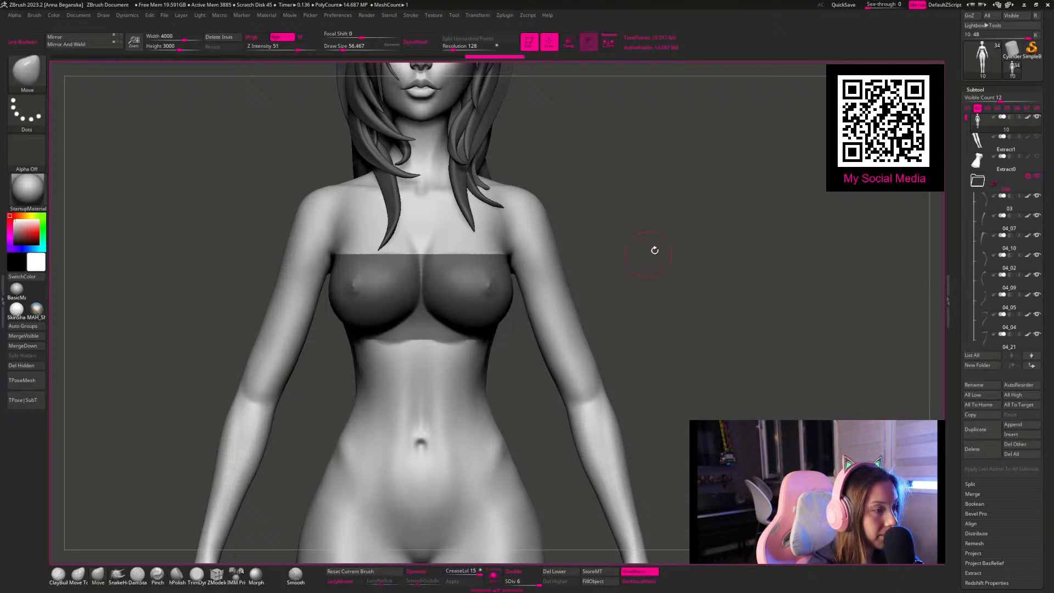
drag(659, 244, 610, 236)
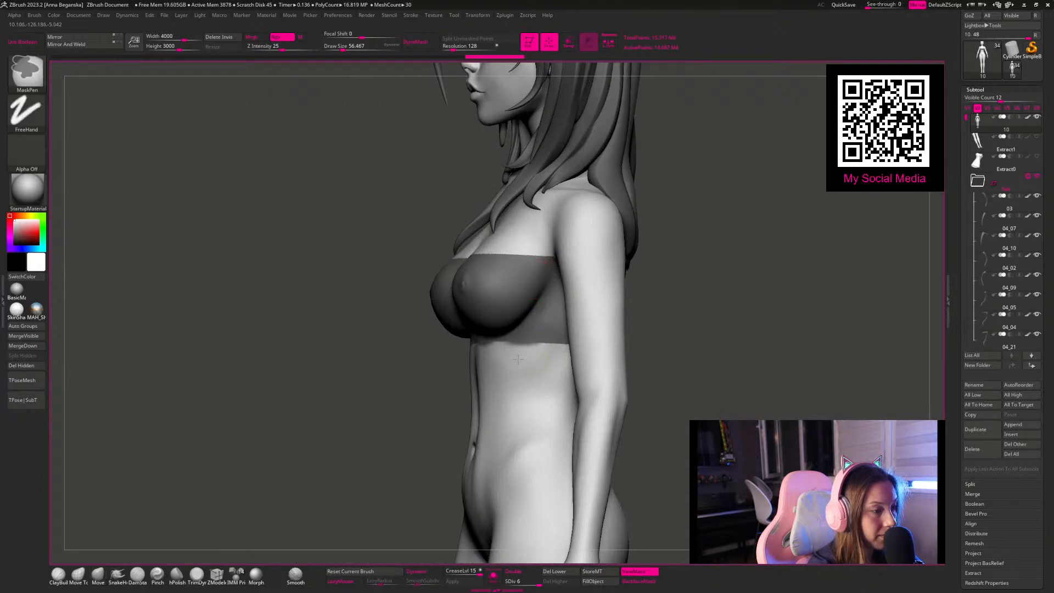
drag(701, 326, 753, 329)
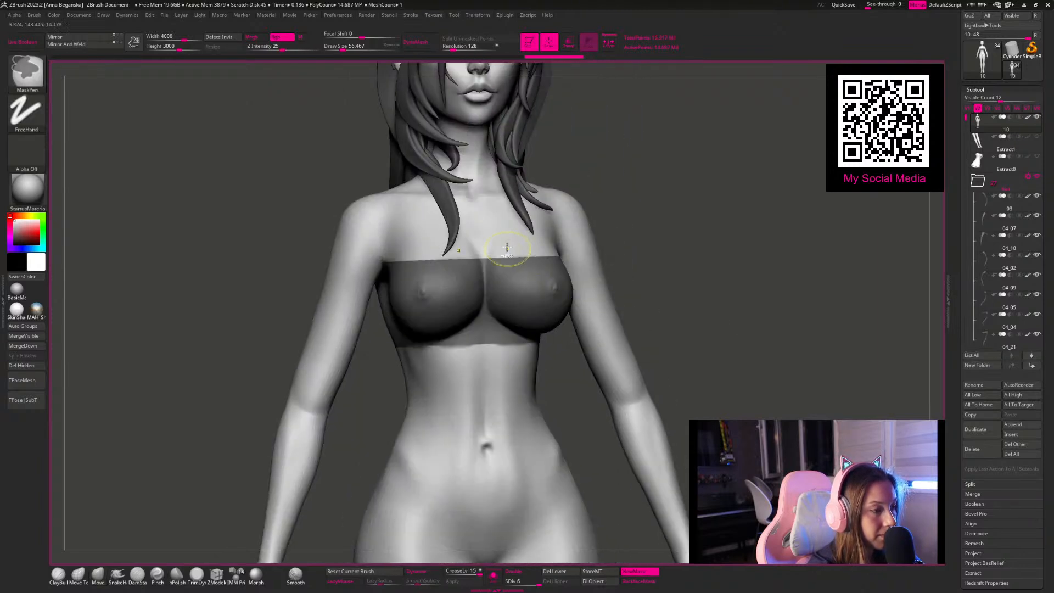
Step: Clean up the mask band's upper edge across the back near the armpit with a smaller mask brush
mouse_move(647, 218)
ctrl+mouse_down()
mouse_move(682, 222)
mouse_move(353, 231)
ctrl+mouse_up()
key(space)
drag(563, 230, 547, 221)
key(ctrl)
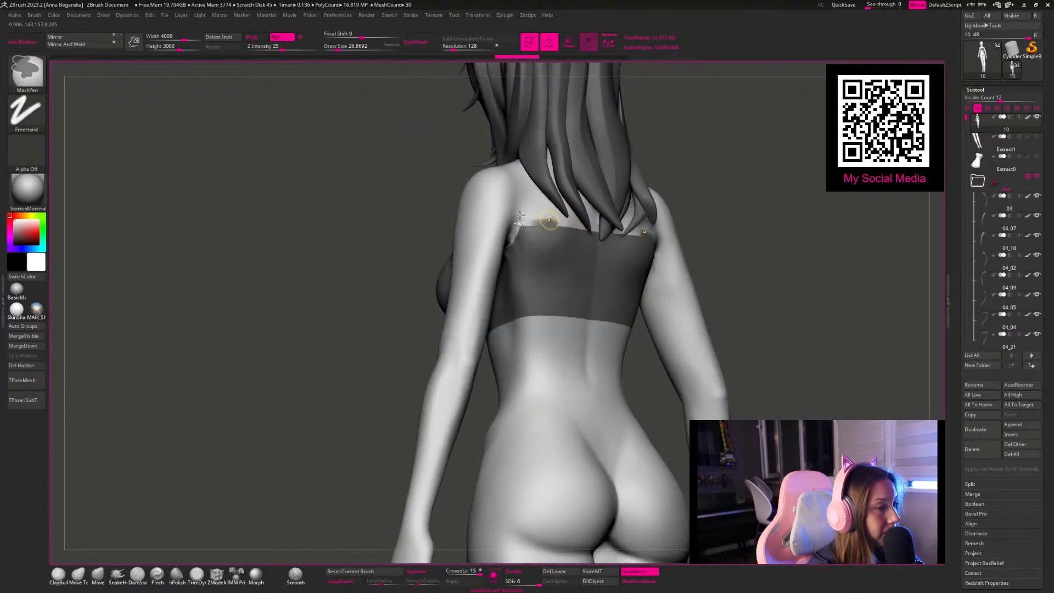
key(ctrl+a)
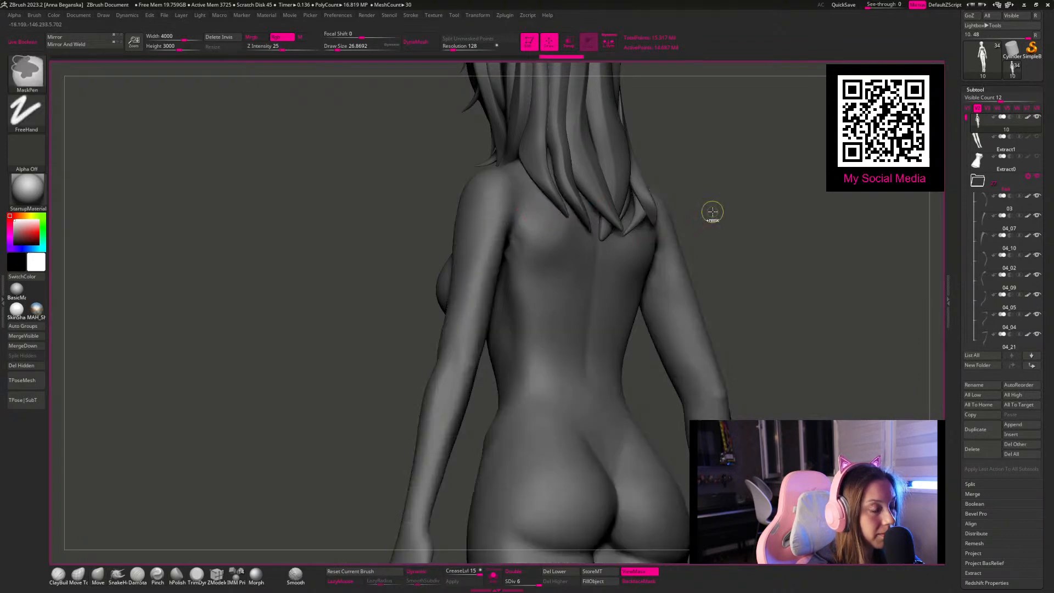
ctrl+click(712, 212)
key(space)
mouse_move(540, 231)
mouse_down()
mouse_move(603, 230)
mouse_move(518, 231)
mouse_up()
Step: Extend the chest mask diagonally from the inner edge of the character's right breast up to the left shoulder, forming a one-shoulder neckline
mouse_move(719, 209)
mouse_down()
mouse_move(803, 192)
mouse_move(716, 173)
mouse_up()
alt+drag(706, 228, 788, 254)
alt+drag(742, 223, 696, 248)
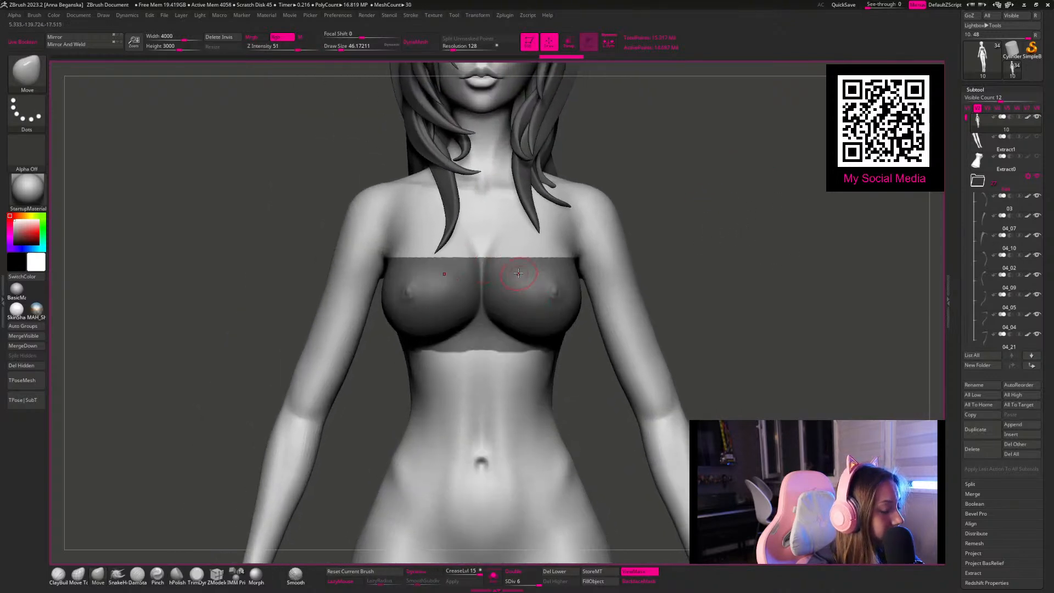
mouse_move(444, 268)
ctrl+mouse_down()
mouse_move(507, 244)
mouse_move(455, 262)
ctrl+mouse_up()
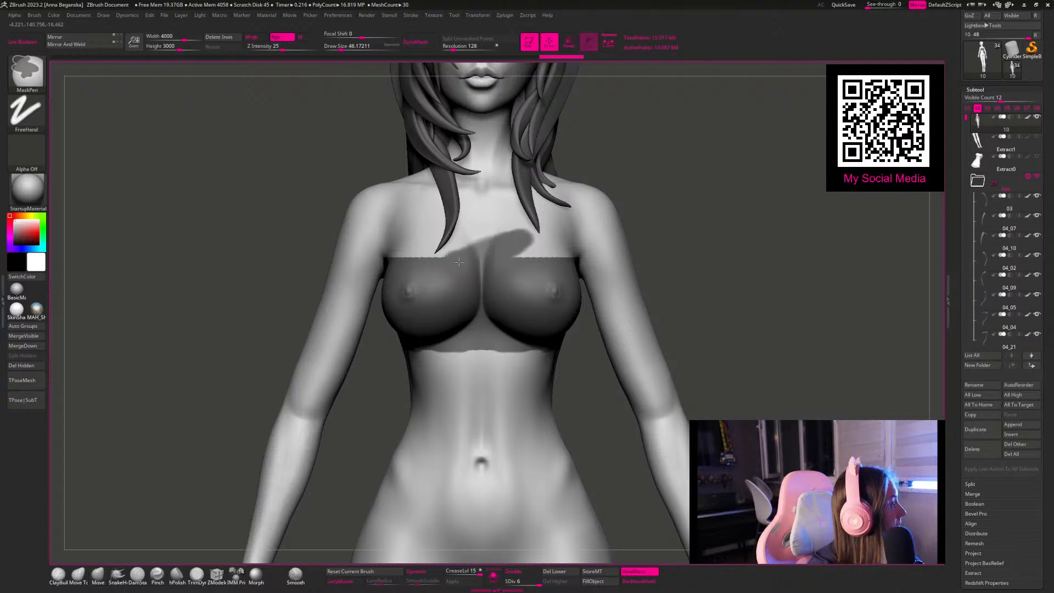
mouse_move(525, 239)
ctrl+mouse_down()
mouse_move(501, 244)
mouse_move(555, 232)
ctrl+mouse_up()
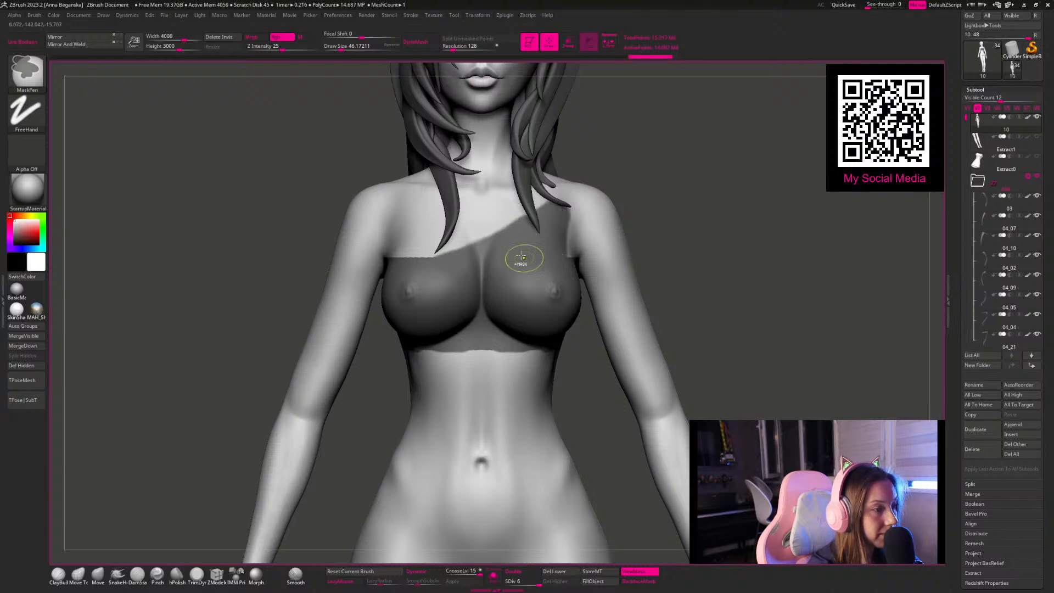
Step: Extract the masked chest area into a new subtool with S Smt 5 and Thick 0, accept it and isolate it
key(f)
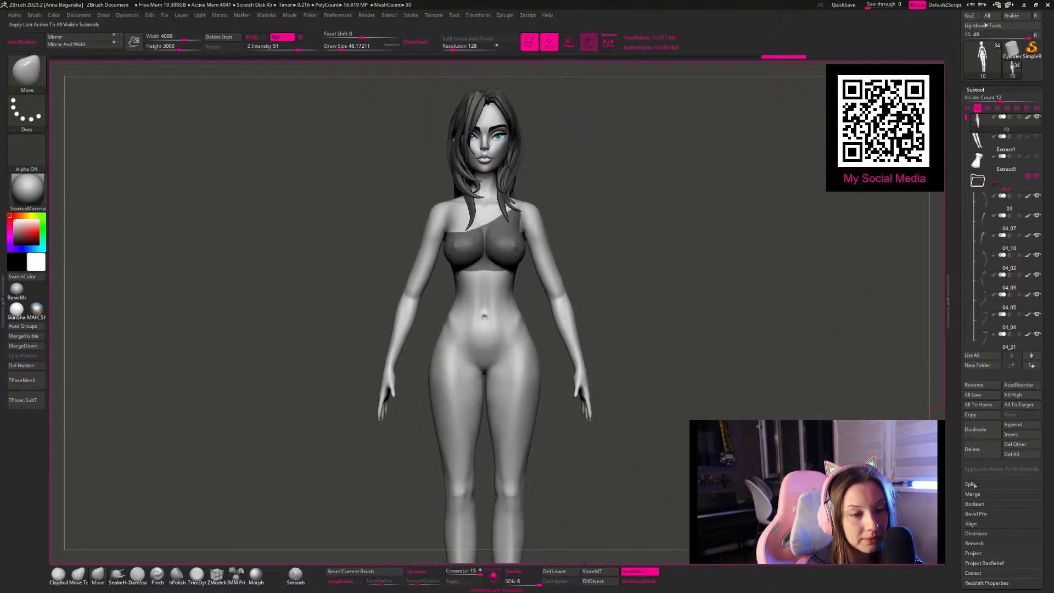
click(972, 553)
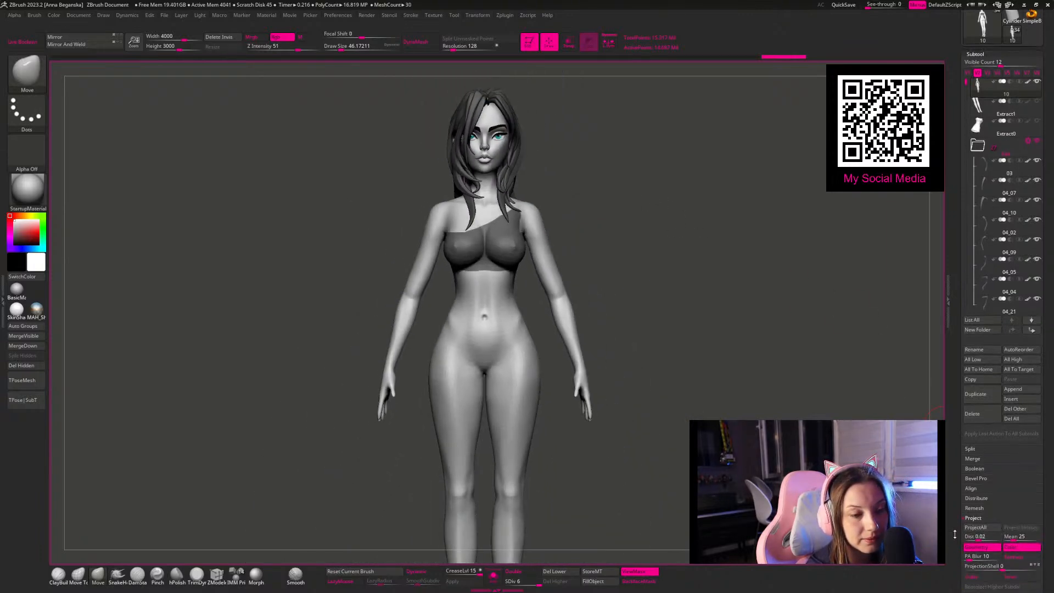
click(973, 542)
click(976, 487)
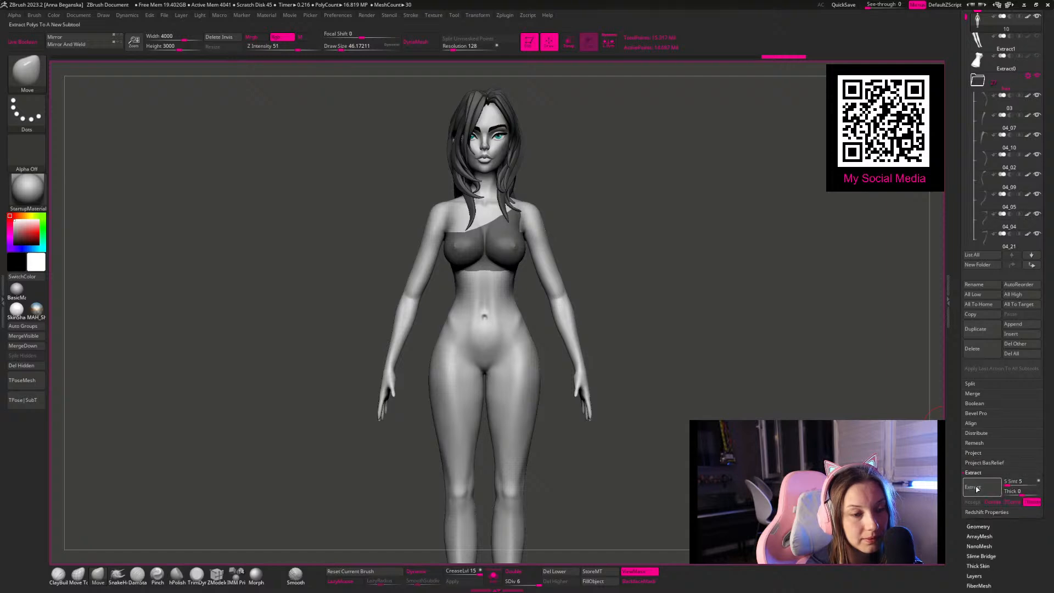
click(973, 503)
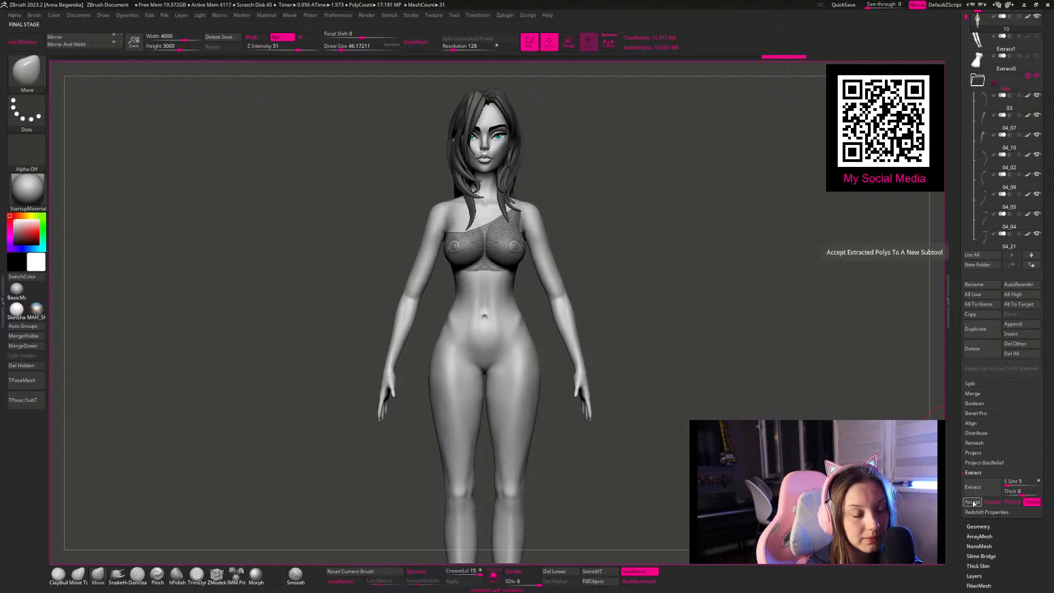
click(493, 575)
drag(511, 521, 568, 330)
shift+drag(446, 328, 448, 369)
right_click(511, 306)
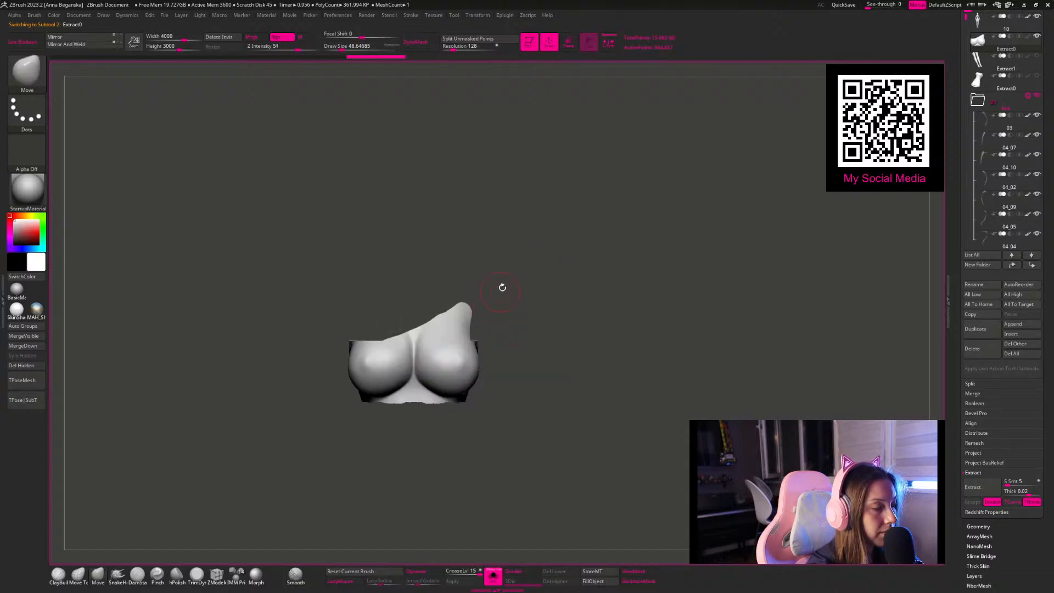
alt+right_drag(499, 294, 497, 261)
Step: With backface masking on, fill the cleavage of the extracted top with ClayBuildup strokes and smooth the bridge between the breasts
click(58, 573)
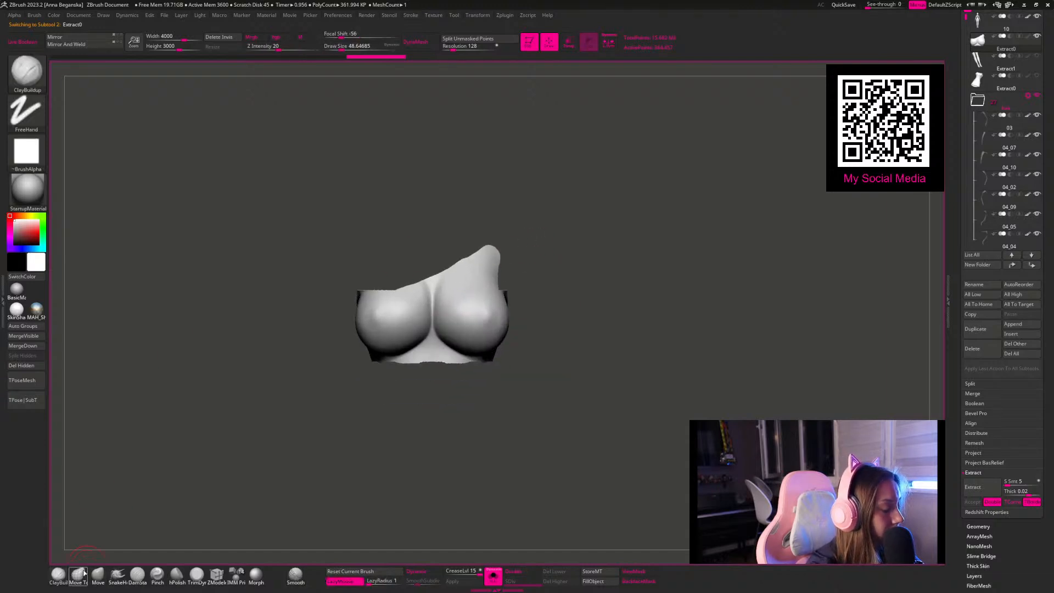
alt+right_drag(528, 421, 545, 437)
right_click(445, 268)
click(444, 265)
click(640, 581)
mouse_move(420, 332)
mouse_down()
mouse_move(424, 231)
mouse_move(424, 330)
mouse_move(422, 264)
mouse_move(425, 324)
mouse_move(410, 312)
mouse_move(441, 295)
mouse_move(449, 311)
mouse_move(412, 252)
mouse_move(452, 293)
mouse_move(458, 341)
mouse_move(433, 335)
mouse_up()
mouse_move(456, 291)
mouse_down()
mouse_move(463, 237)
mouse_move(483, 302)
mouse_up()
drag(640, 285, 596, 299)
mouse_move(461, 265)
shift+mouse_down()
mouse_move(436, 264)
mouse_move(411, 341)
shift+mouse_up()
shift+drag(598, 201, 645, 193)
drag(451, 213, 388, 222)
shift+drag(484, 185, 440, 191)
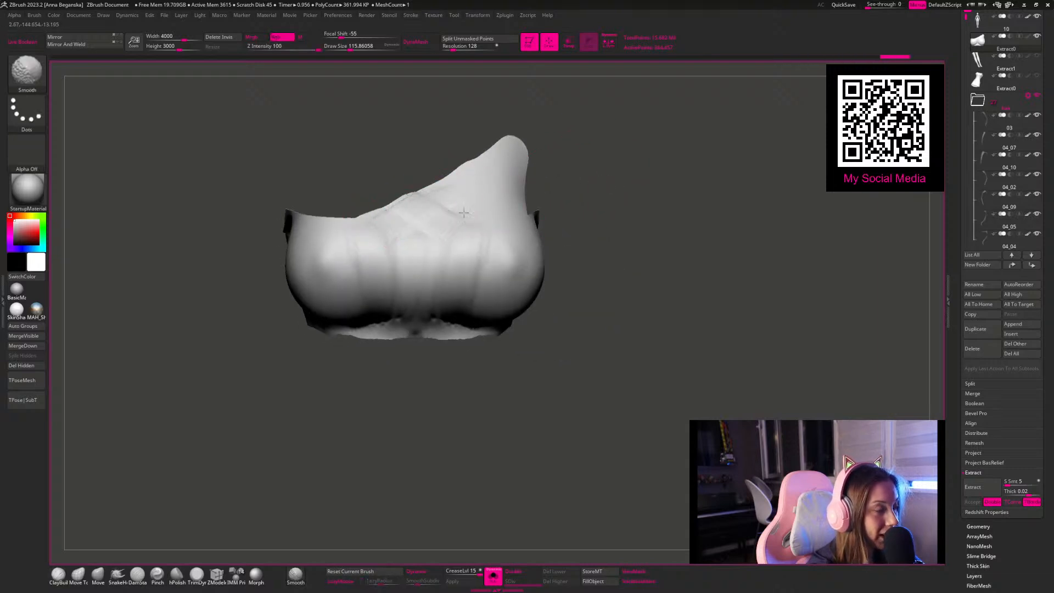
Step: Build up the sides and back of the top with ClayBuildup and smooth the strokes into the surface
drag(654, 242, 559, 266)
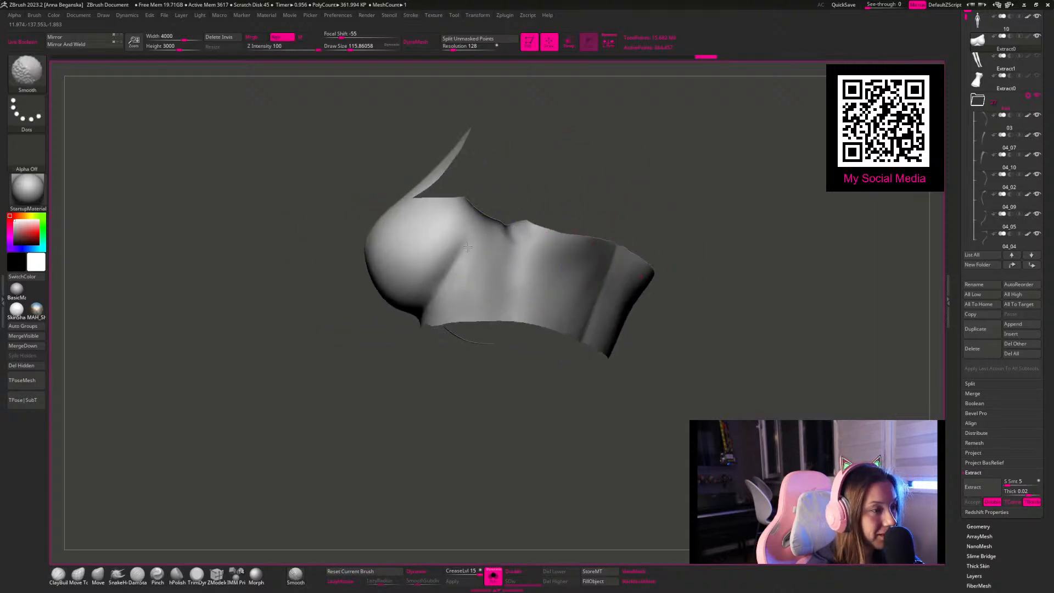
mouse_move(435, 290)
mouse_down()
mouse_move(425, 236)
mouse_move(472, 307)
mouse_move(502, 242)
mouse_move(510, 301)
mouse_move(494, 241)
mouse_move(461, 308)
mouse_move(472, 225)
mouse_move(522, 302)
mouse_up()
key(shift)
shift+drag(508, 250, 514, 267)
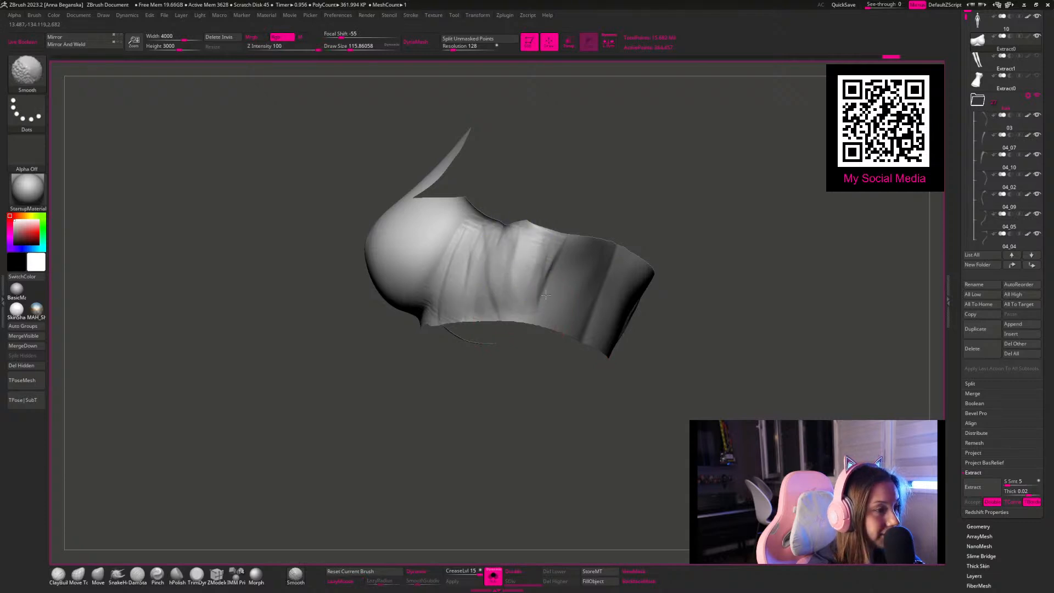
mouse_move(616, 254)
mouse_down()
mouse_move(587, 327)
mouse_move(568, 250)
mouse_move(556, 321)
mouse_up()
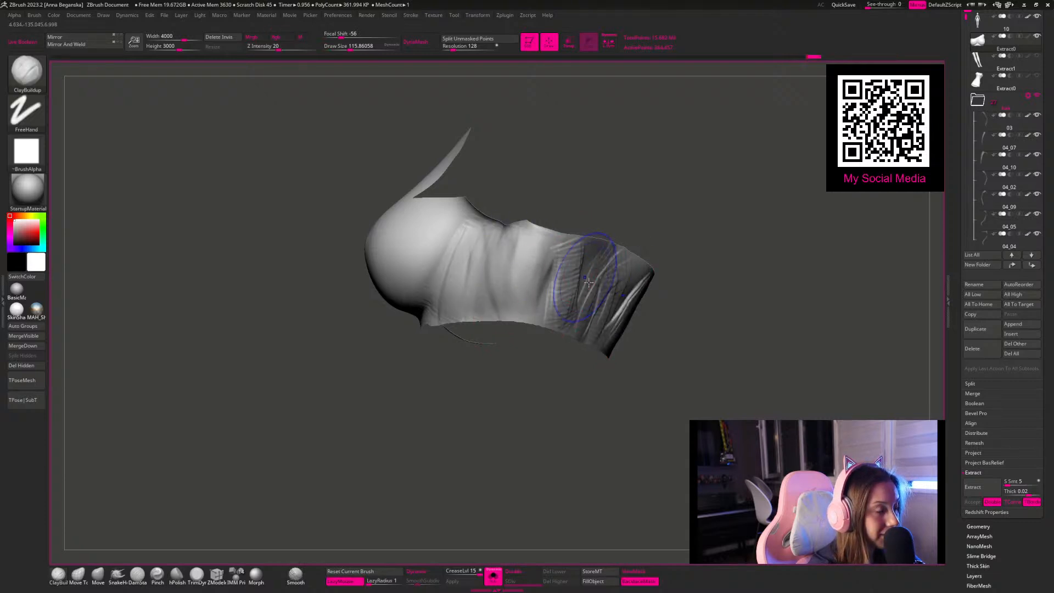
shift+drag(593, 162, 617, 230)
Step: Remesh the top with ZRemesher at a target polygon count of 5 and show its wireframe
click(978, 527)
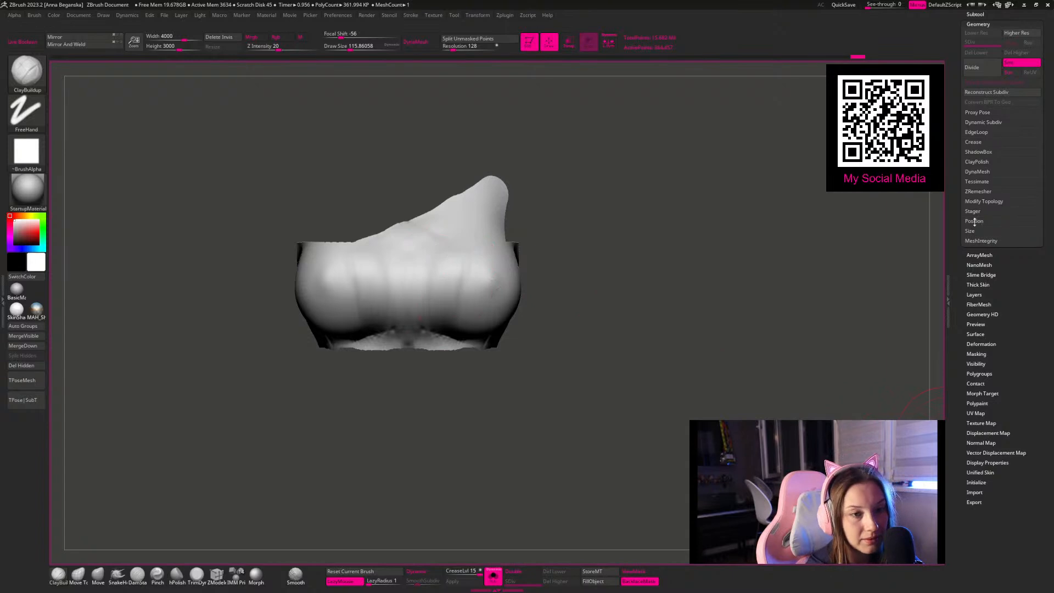
click(977, 191)
click(979, 207)
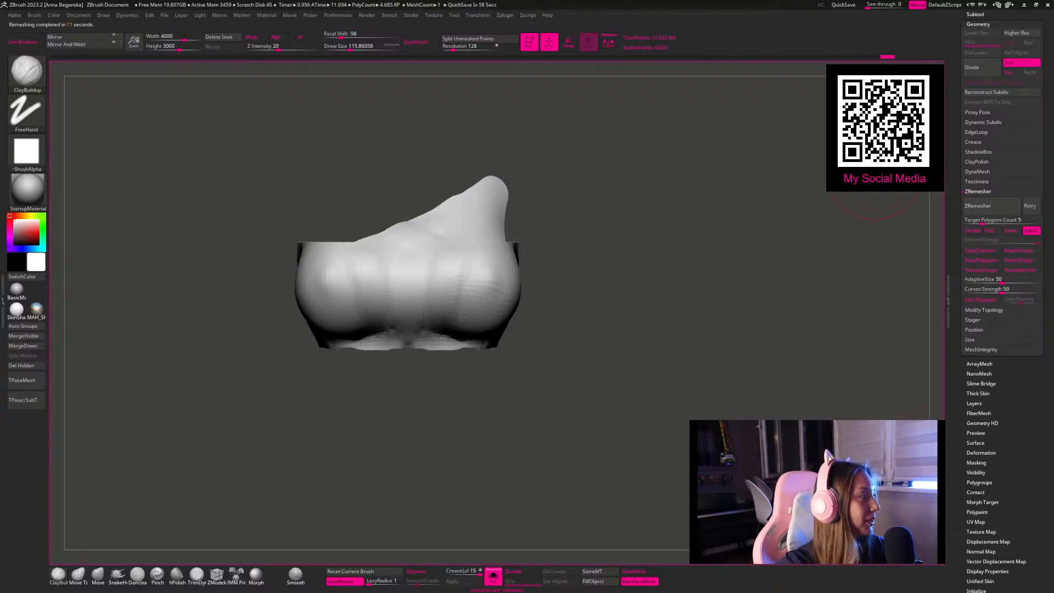
key(shift+f)
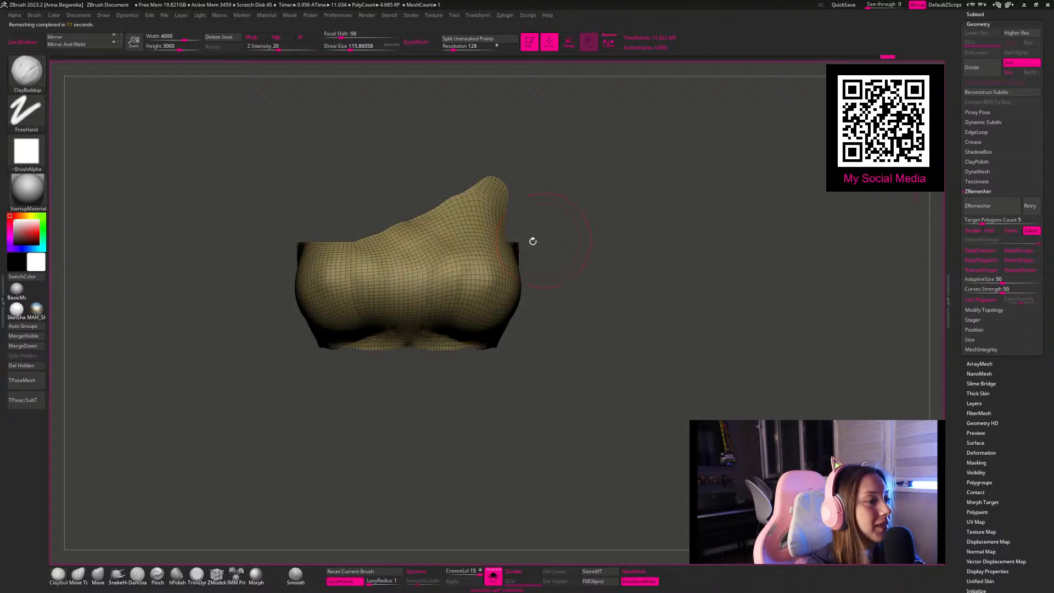
Step: Smooth the remeshed top across the cleavage and the front and sides of the breasts
shift+drag(409, 275, 488, 276)
key(space)
drag(563, 262, 554, 264)
mouse_move(455, 312)
shift+mouse_down()
mouse_move(461, 341)
mouse_move(494, 273)
shift+mouse_up()
drag(662, 284, 596, 282)
shift+drag(516, 274, 535, 293)
drag(664, 336, 619, 335)
shift+drag(575, 275, 556, 319)
drag(565, 151, 536, 151)
drag(606, 140, 640, 302)
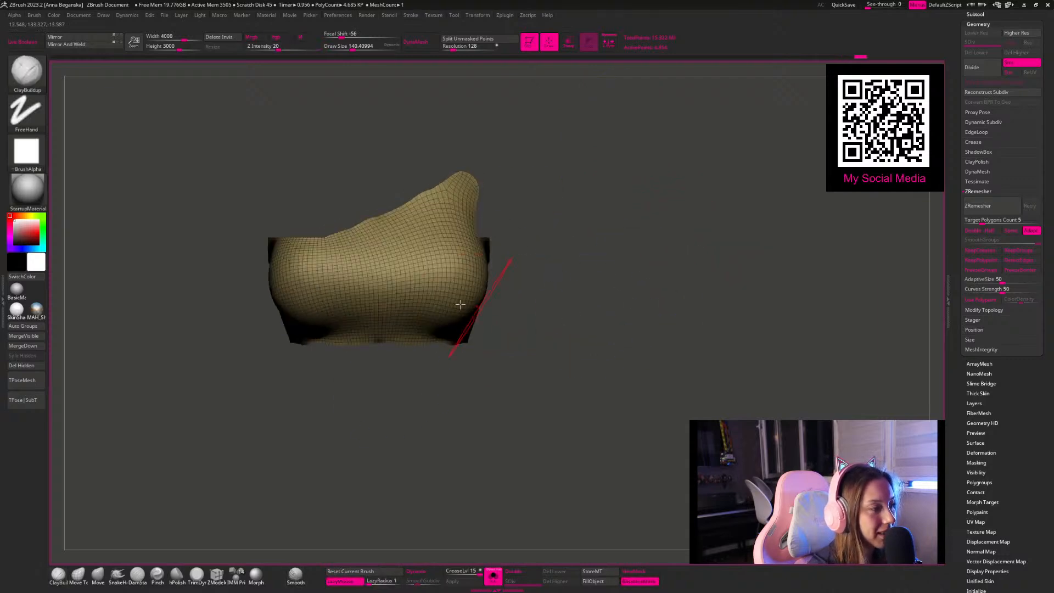
Step: Even out the remaining bumps along the underbust and sides of the top with a large brush
drag(483, 306, 555, 302)
drag(610, 338, 591, 374)
alt+drag(547, 192, 550, 274)
key(space)
mouse_move(390, 261)
mouse_down()
mouse_move(405, 265)
mouse_move(379, 282)
mouse_move(438, 322)
mouse_up()
drag(645, 324, 574, 330)
mouse_move(510, 359)
shift+mouse_down()
mouse_move(481, 355)
mouse_move(524, 307)
shift+mouse_up()
mouse_move(621, 285)
mouse_down()
mouse_move(692, 288)
mouse_move(686, 302)
mouse_move(678, 278)
mouse_move(687, 293)
mouse_up()
key(shift+f)
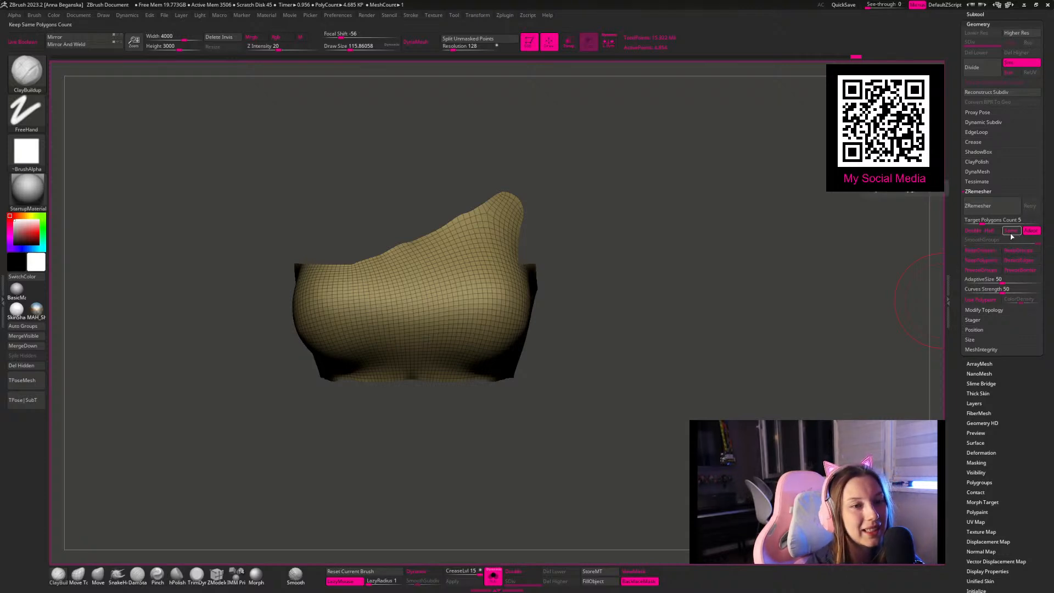
Step: Try remeshing the top at a target polygon count of 0.1 and undo the attempts
drag(972, 222, 965, 225)
click(982, 206)
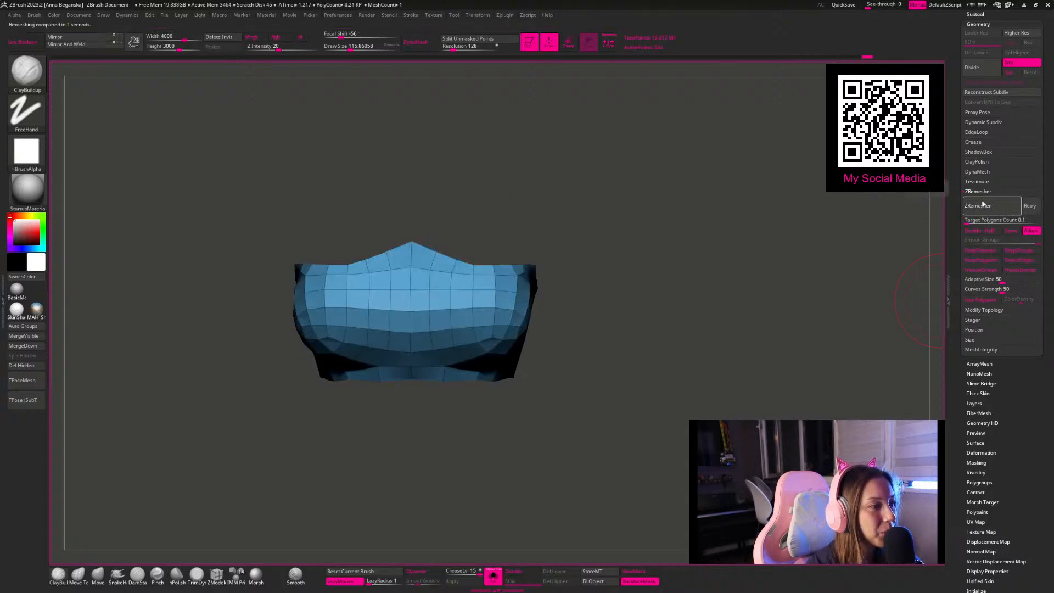
key(ctrl+z)
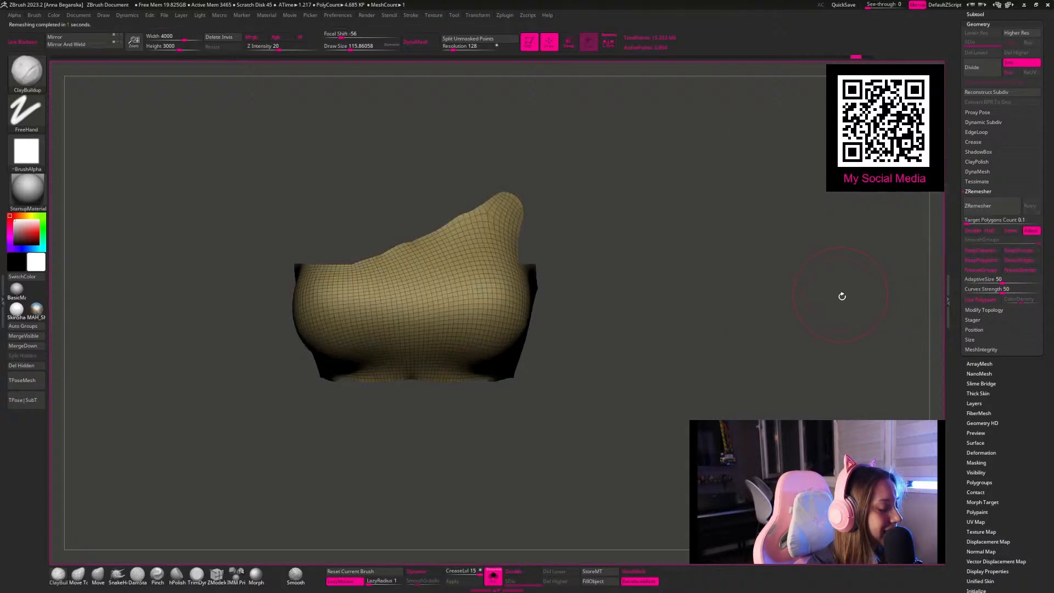
click(990, 207)
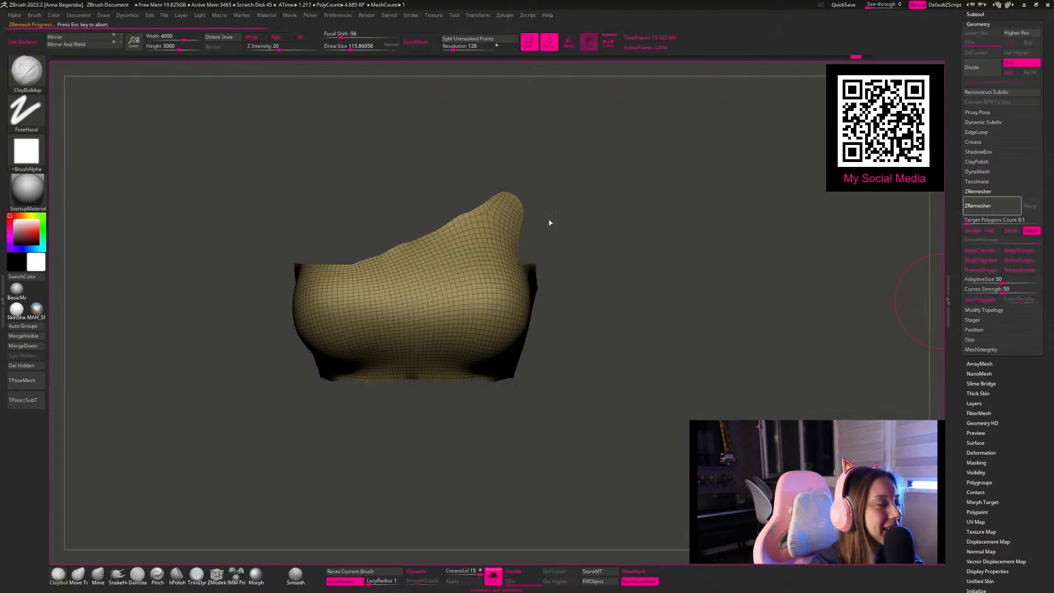
key(ctrl+z)
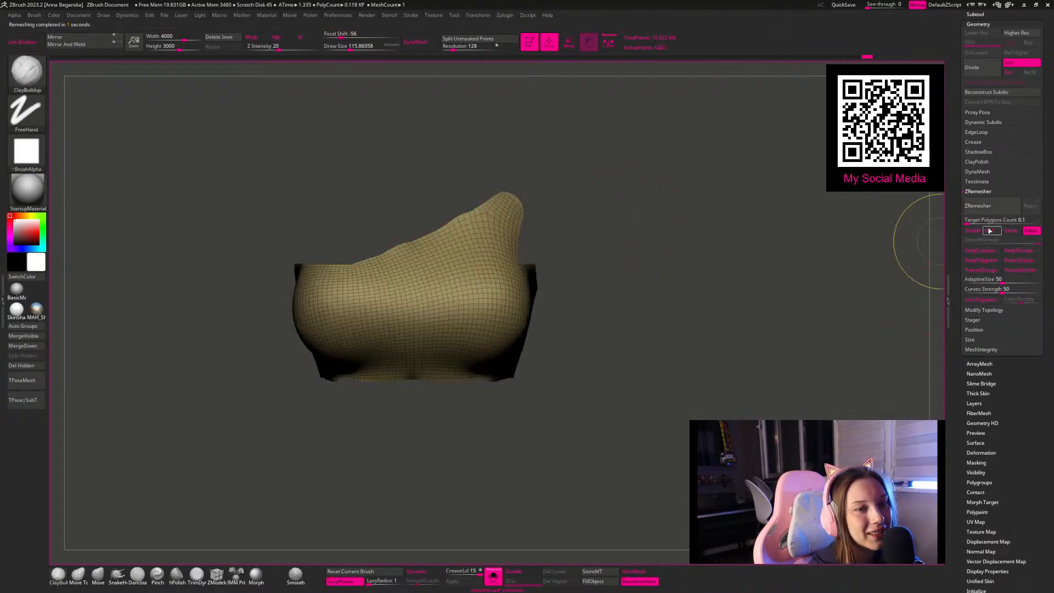
Step: Set the ZRemesher target polygon count to 0.5, try a remesh of the top, and undo it
click(974, 220)
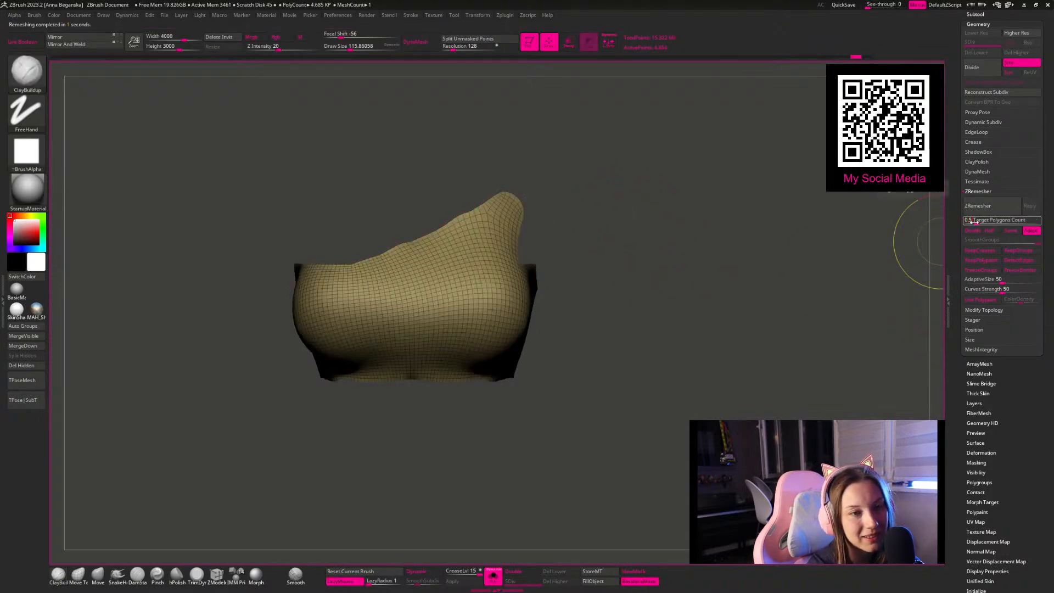
key(Return)
click(992, 207)
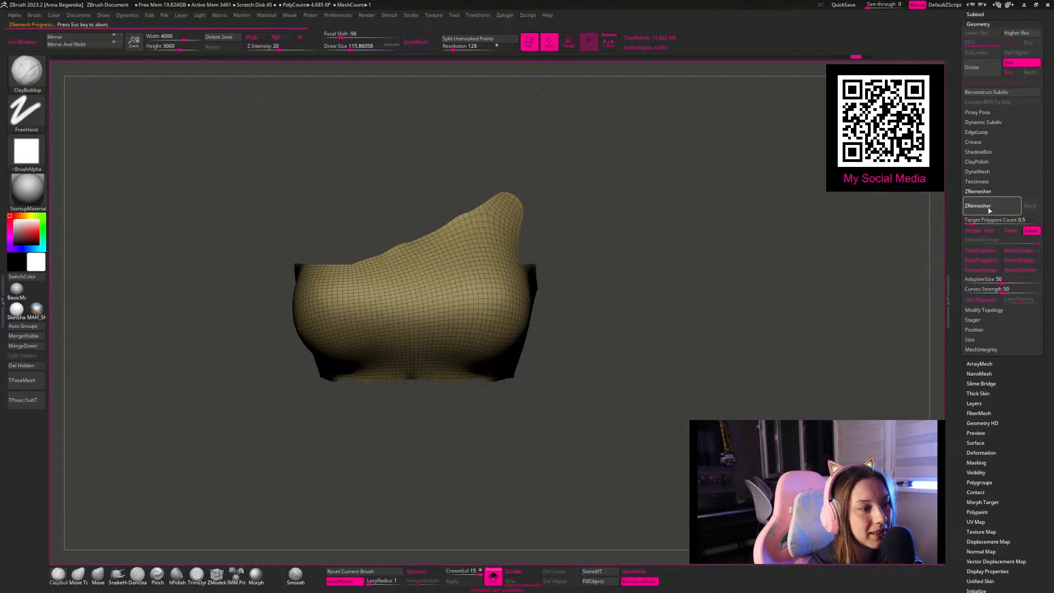
mouse_move(707, 227)
mouse_down()
mouse_move(689, 225)
mouse_move(692, 196)
mouse_move(672, 191)
mouse_up()
right_click(686, 215)
key(ctrl+z)
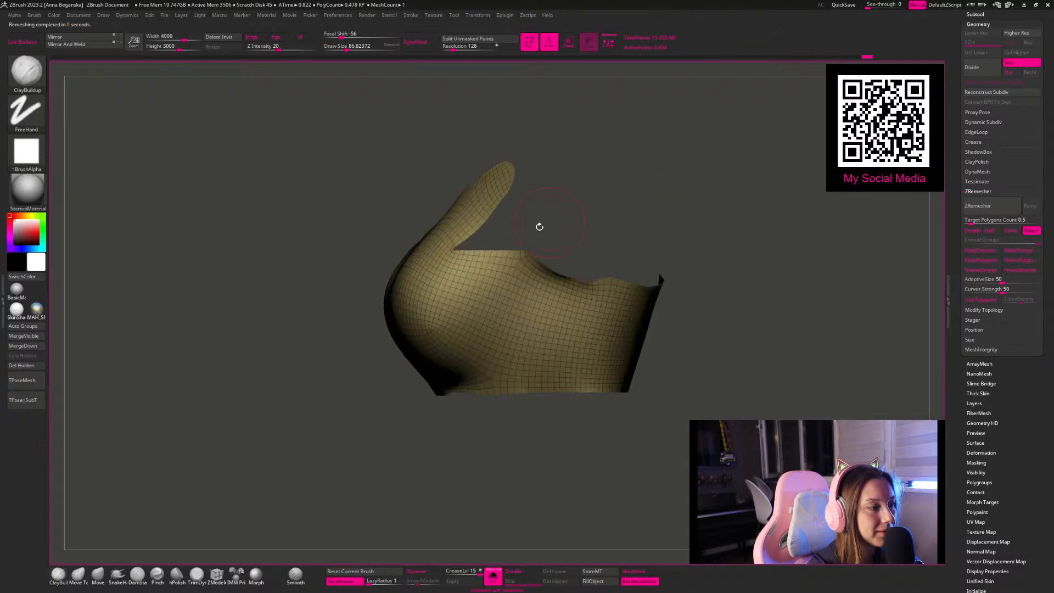
Step: Reshape the armhole edge with the Move brush, easing the sharp corner where the shoulder piece meets the side band
key(s)
click(467, 243)
drag(471, 241, 504, 228)
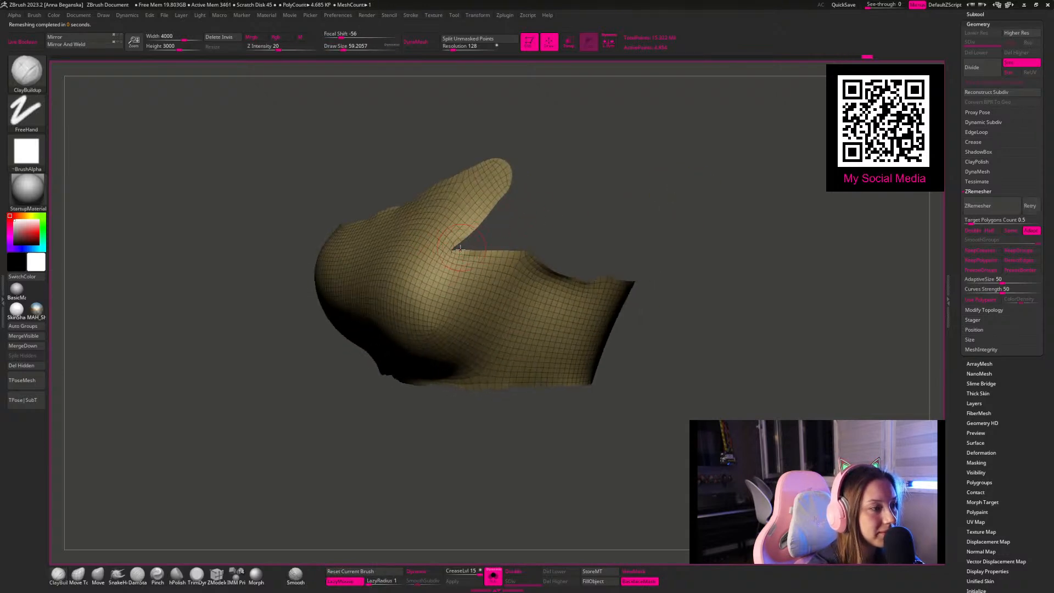
click(97, 573)
mouse_move(601, 183)
mouse_down()
mouse_move(610, 174)
mouse_move(579, 190)
mouse_up()
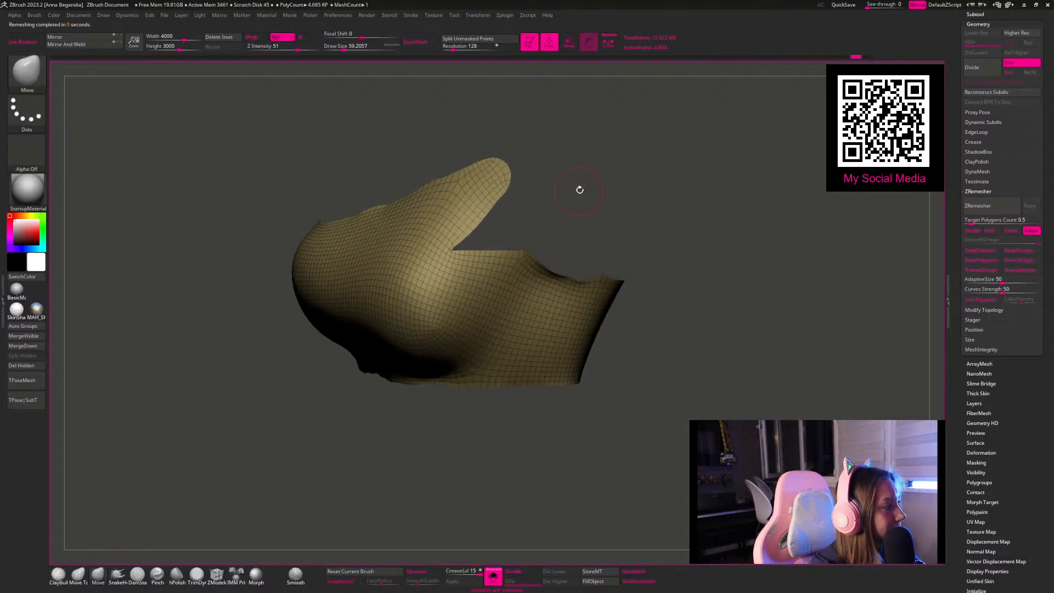
key(space)
drag(426, 245, 433, 245)
mouse_move(497, 224)
mouse_down()
mouse_move(544, 203)
mouse_move(470, 237)
mouse_move(516, 182)
mouse_move(477, 239)
mouse_move(492, 239)
mouse_move(472, 250)
mouse_move(601, 287)
mouse_up()
key(space)
key(space)
key(space)
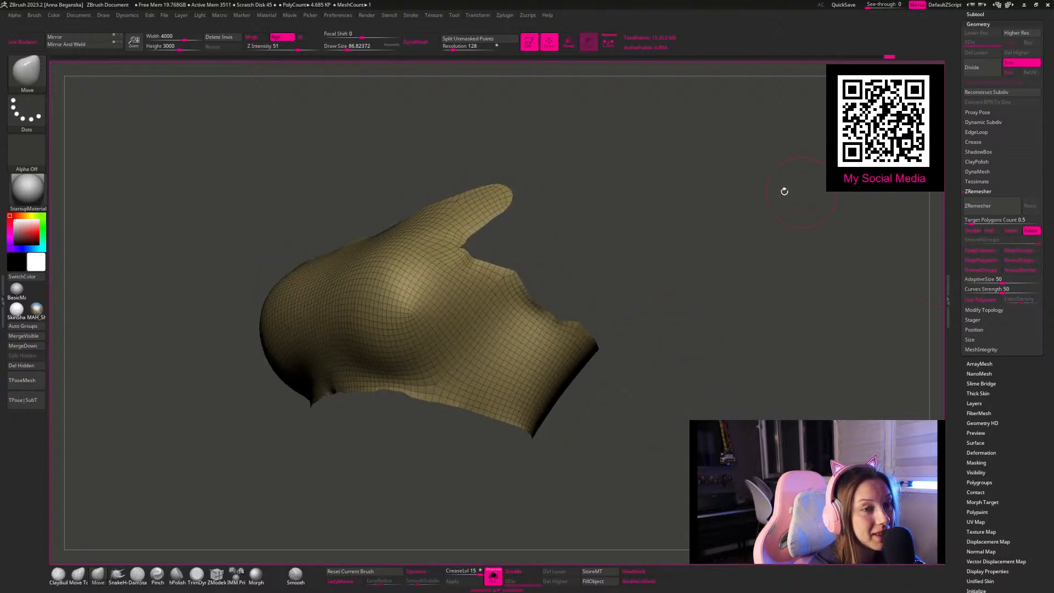
Step: Remesh the top at a target polygon count of 0.5, widen the armhole corner with a smaller Move brush, and remesh again
click(985, 207)
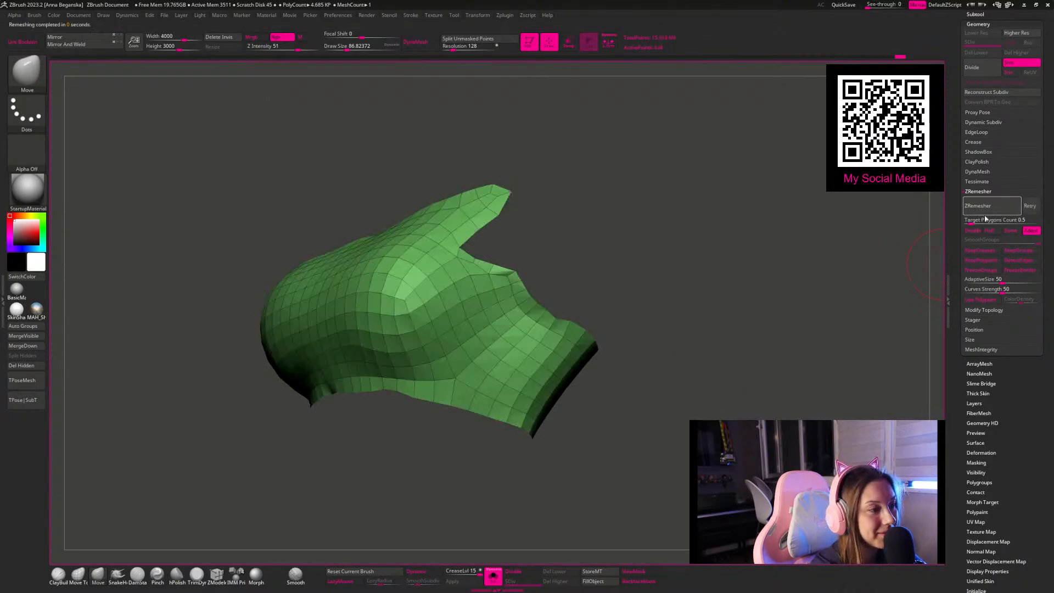
key(space)
mouse_move(576, 242)
mouse_down()
mouse_move(561, 214)
mouse_move(553, 221)
mouse_up()
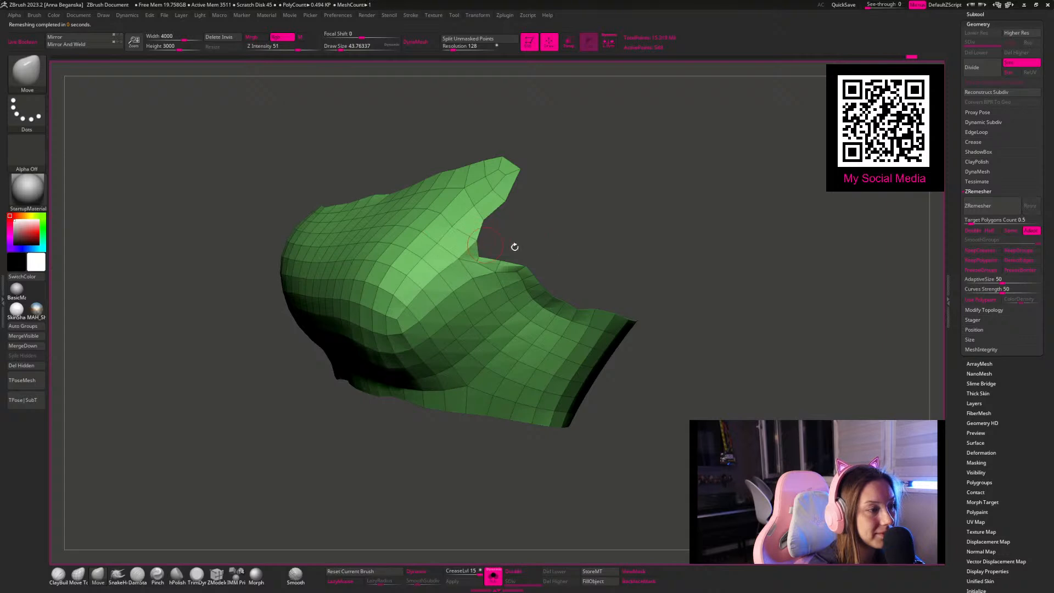
click(979, 206)
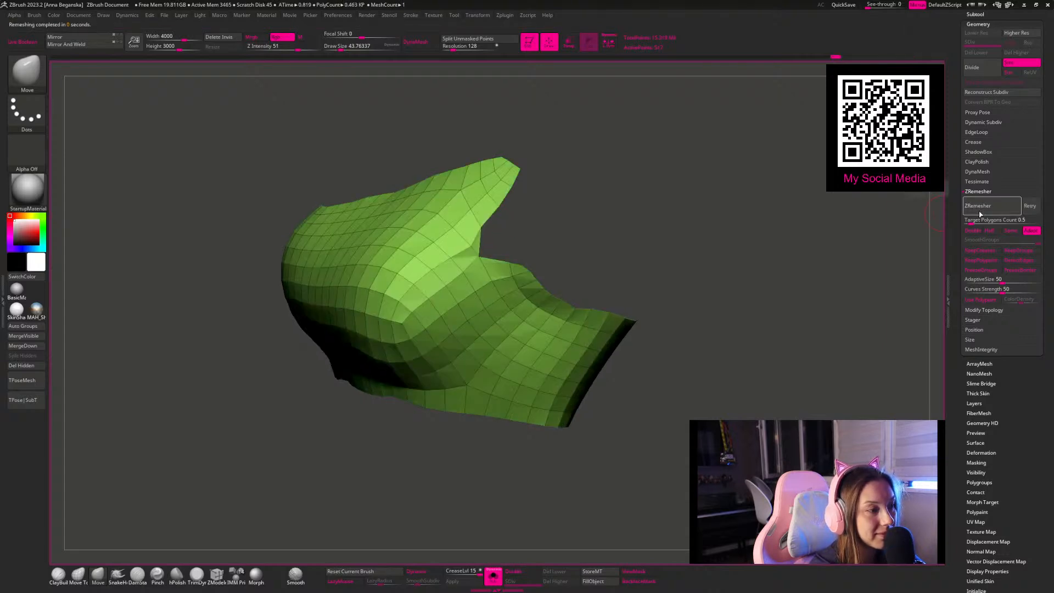
Step: Pull the armhole corner further outward and repeat the ZRemesher passes to get a cleaner edge flow around it
drag(481, 253, 493, 240)
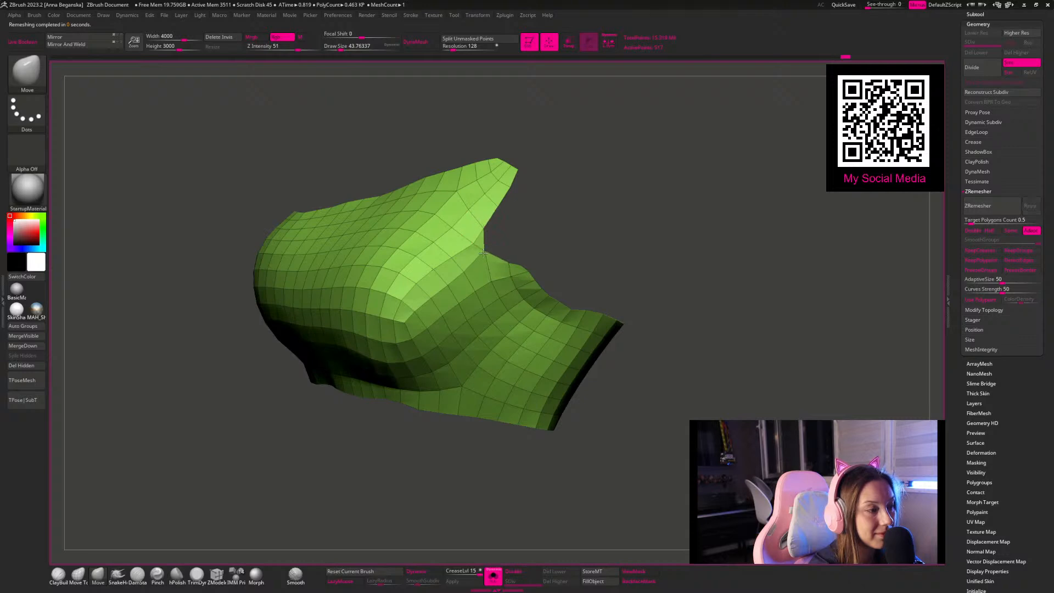
click(976, 210)
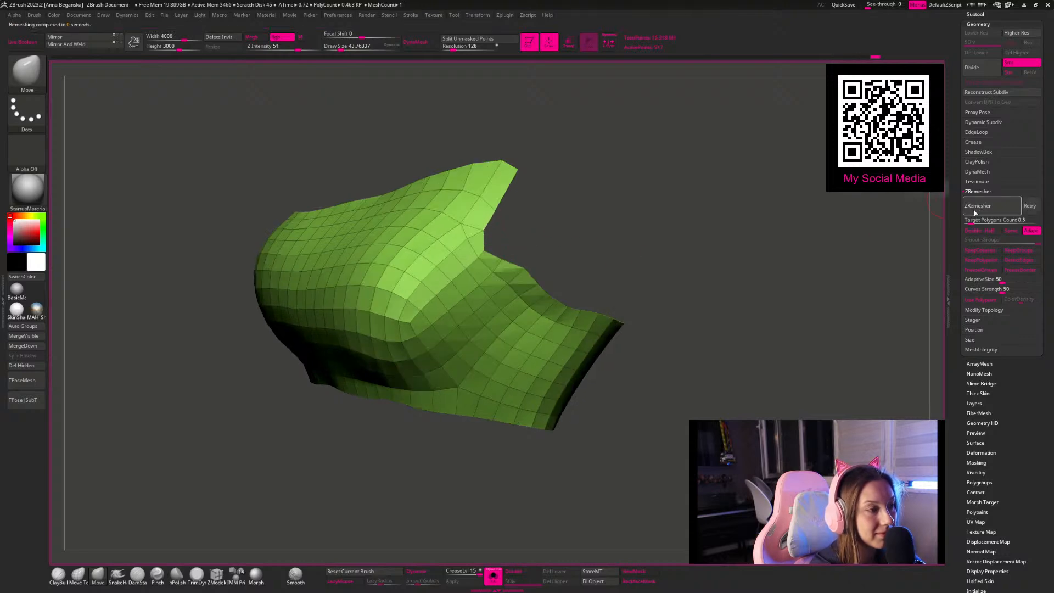
click(975, 213)
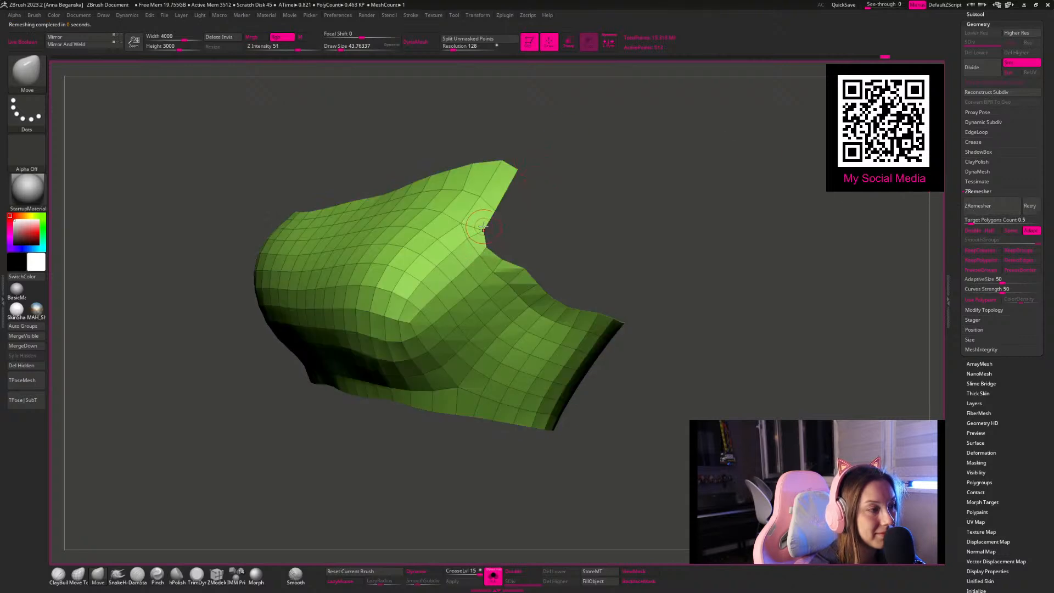
click(985, 208)
click(994, 211)
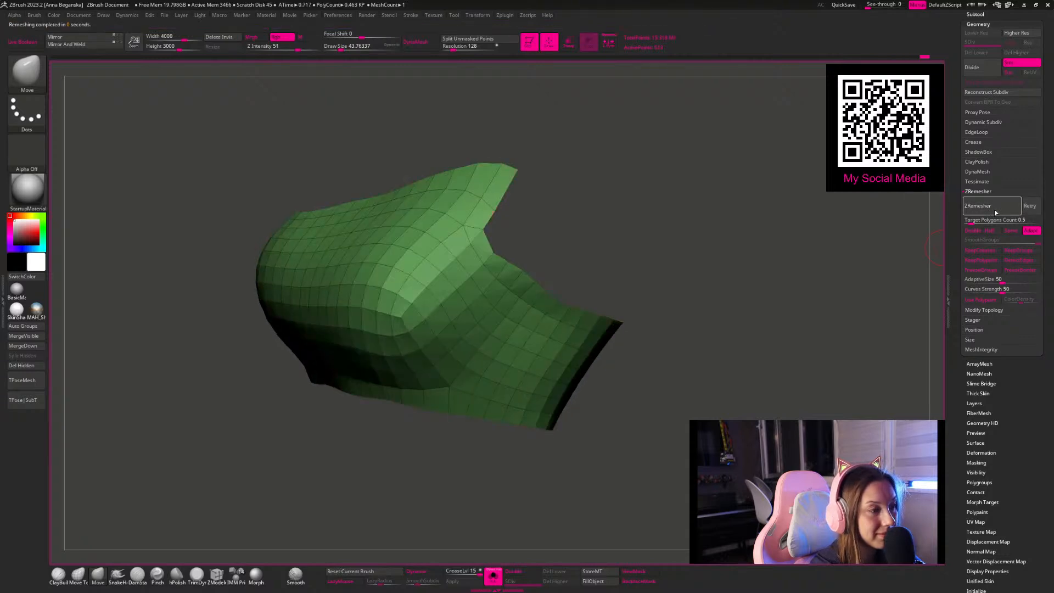
Step: Run further ZRemesher passes on the top at a target polygon count of 0.5, with the Move brush active
click(973, 208)
mouse_move(681, 181)
mouse_down()
mouse_move(675, 219)
mouse_move(609, 219)
mouse_up()
key(b)
key(m)
key(v)
click(1004, 209)
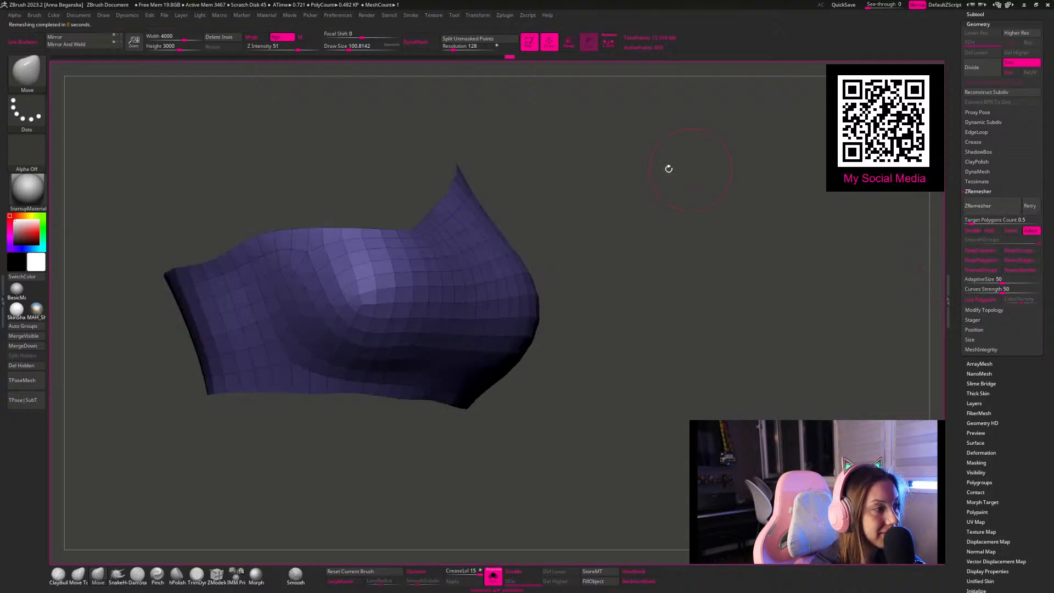
drag(635, 199, 805, 260)
Step: Set the ZRemesher target polygon count to 0.3 and remesh the top
click(978, 219)
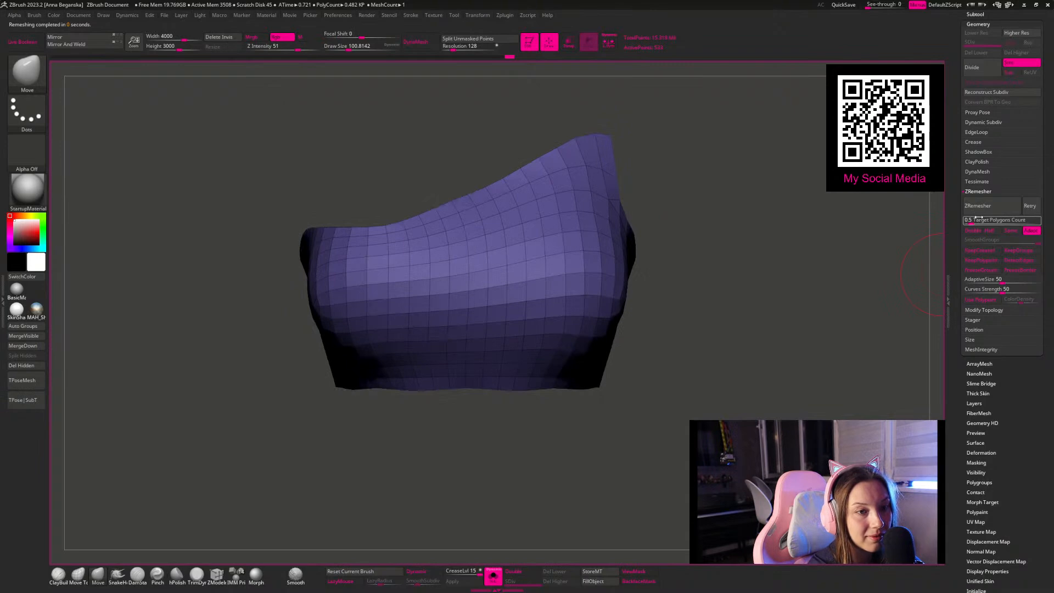
text(3)
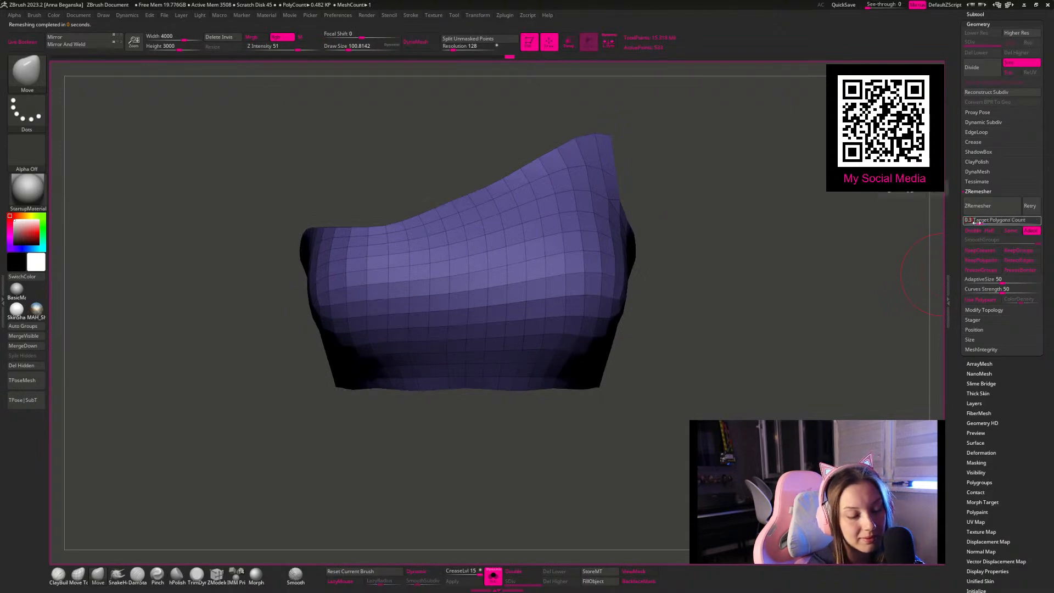
key(Return)
click(983, 206)
Step: Show the full character again and extrude all polygons of the top with ZModeler to give it thickness
drag(767, 151, 535, 509)
click(487, 580)
drag(689, 323, 774, 334)
click(218, 575)
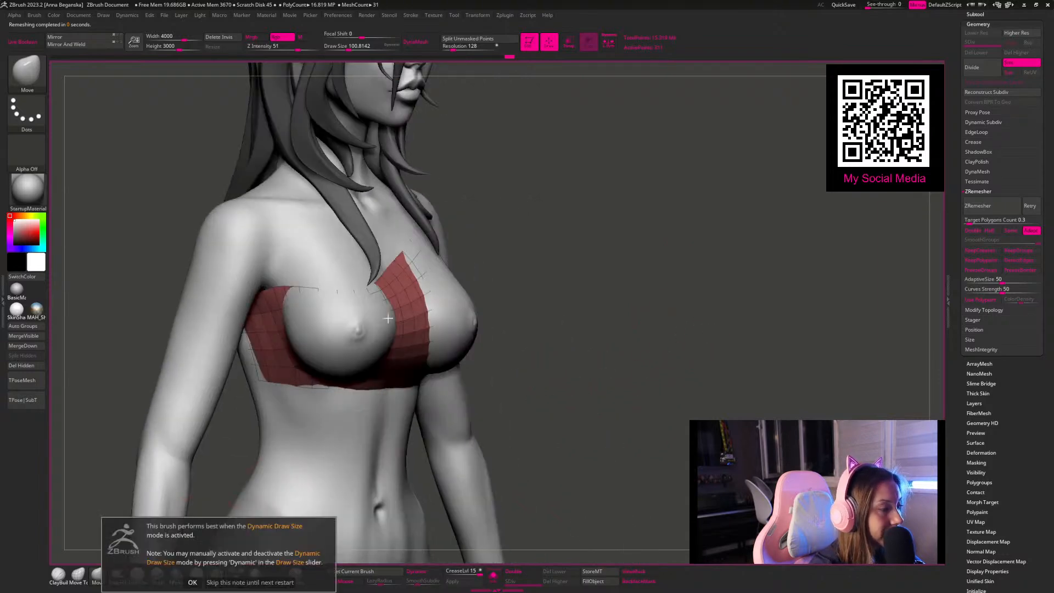
click(258, 582)
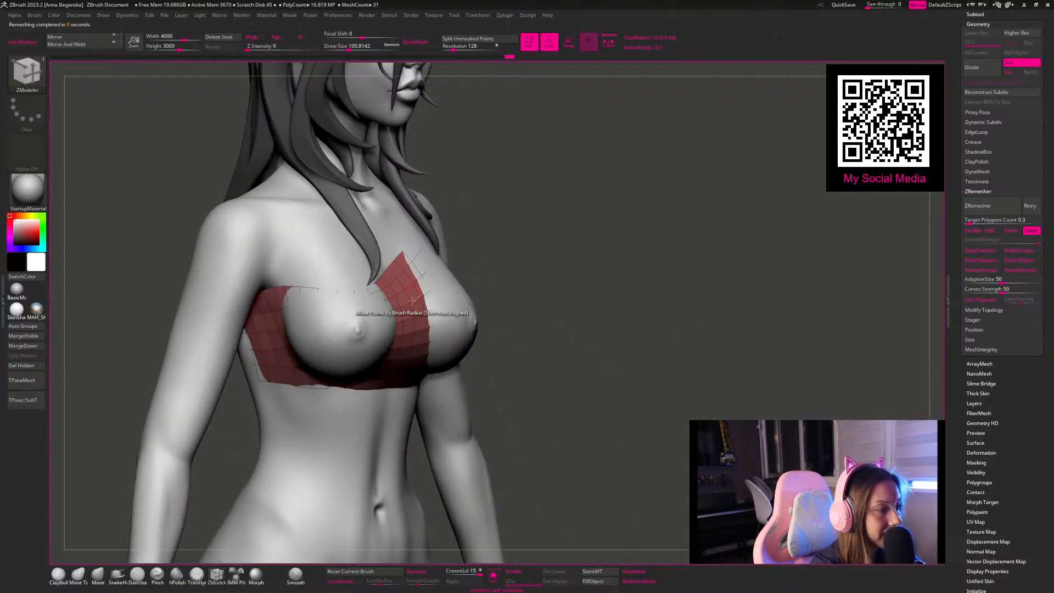
key(space)
click(296, 304)
click(296, 366)
drag(404, 272, 407, 279)
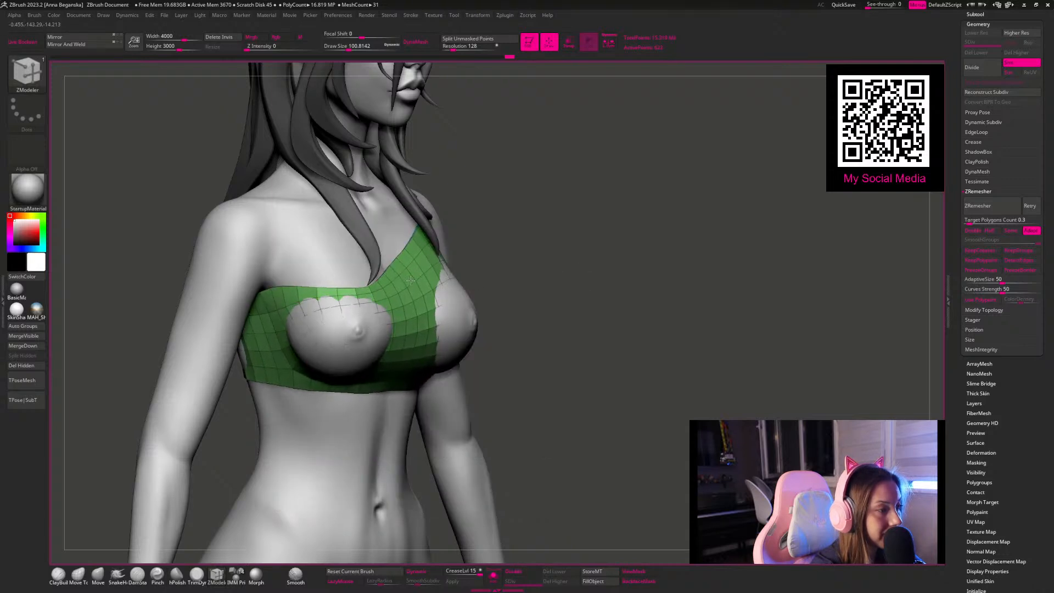
Step: Resize the Move brush and pull the front of the top outward until it fully covers both breasts
click(98, 576)
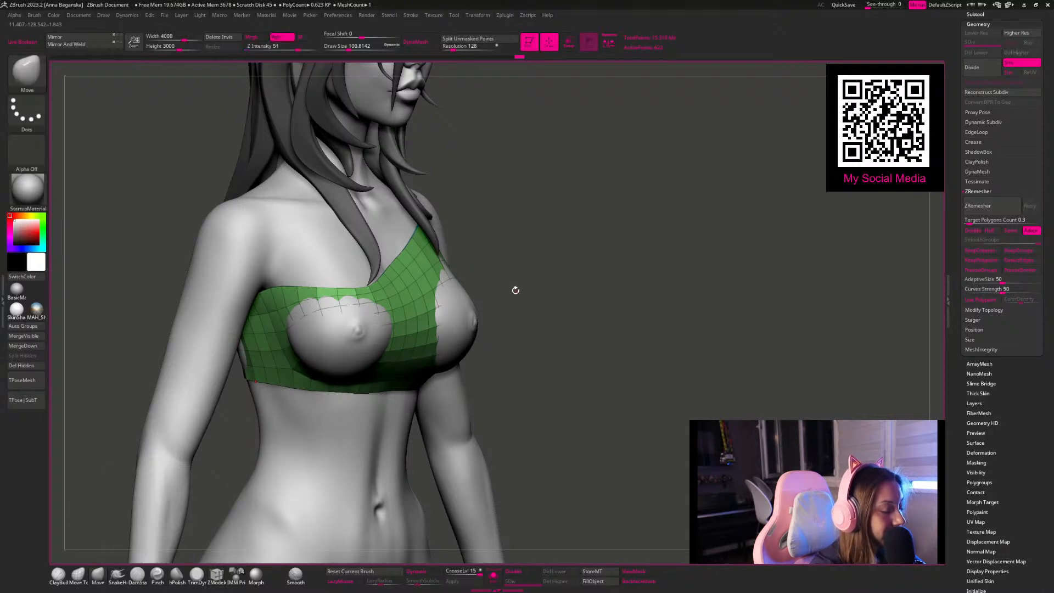
key(space)
key(space)
click(596, 270)
key(space)
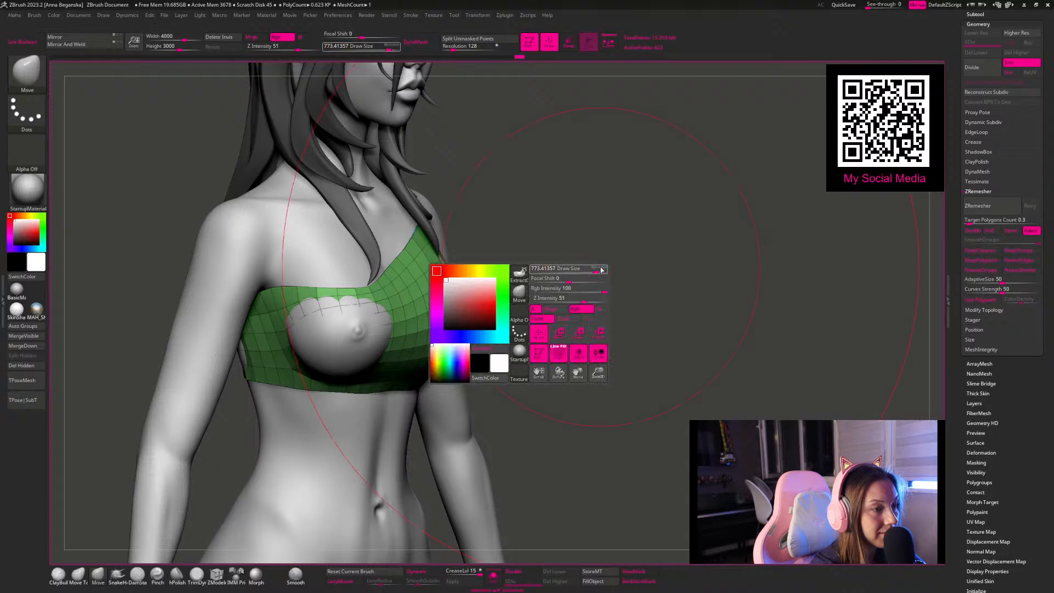
key(space)
mouse_move(598, 268)
mouse_down()
mouse_move(563, 263)
mouse_move(465, 312)
mouse_move(484, 312)
mouse_move(487, 297)
mouse_up()
key(space)
click(467, 304)
key(space)
click(480, 300)
mouse_move(554, 224)
mouse_down()
mouse_move(603, 201)
mouse_move(607, 242)
mouse_up()
mouse_move(499, 311)
mouse_down()
mouse_move(498, 347)
mouse_move(504, 326)
mouse_up()
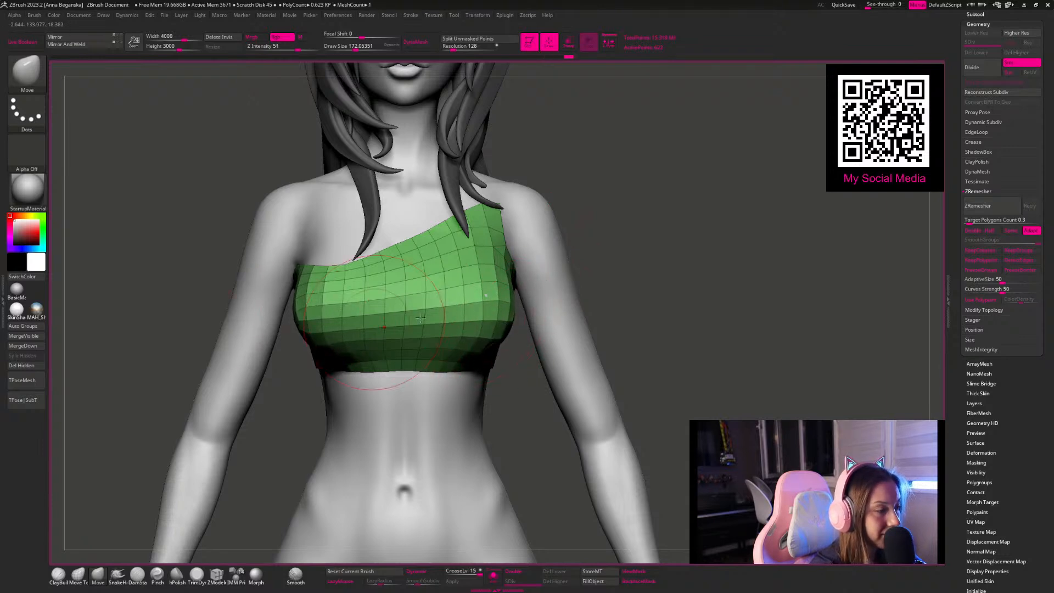
Step: Adjust the top's fit around the shoulder-strap side and under the arm with the Move brush
mouse_move(551, 195)
alt+mouse_down()
mouse_move(556, 228)
mouse_move(522, 234)
alt+mouse_up()
key(s)
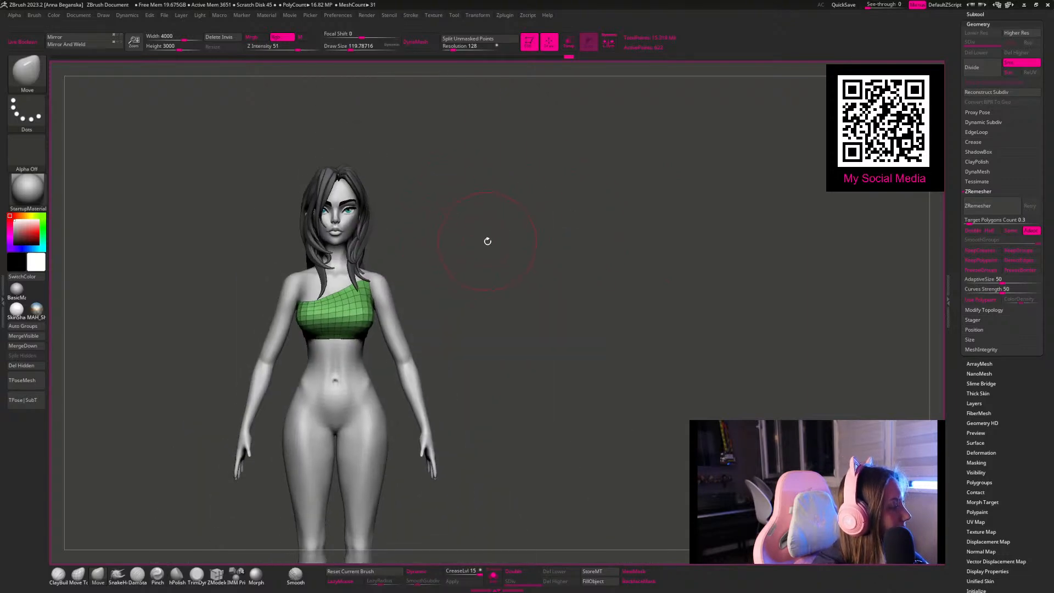
drag(523, 222, 622, 321)
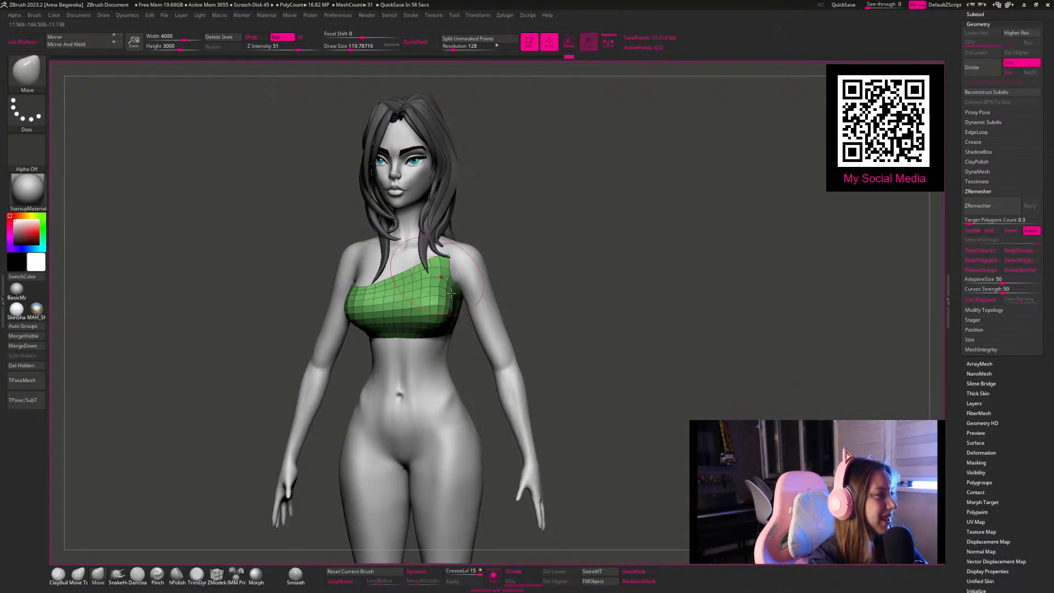
alt+drag(591, 206, 567, 211)
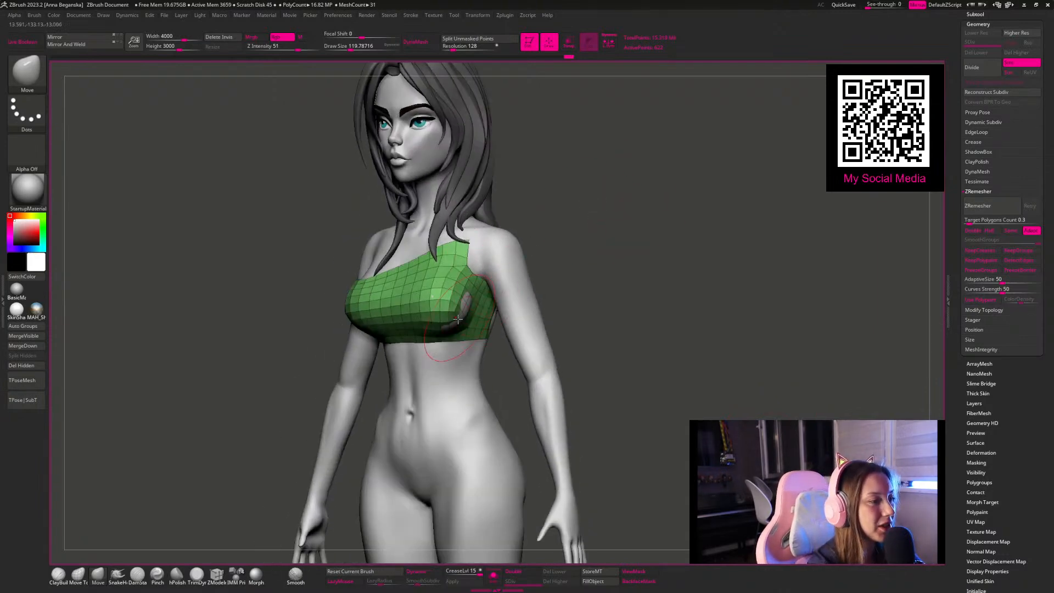
drag(621, 252, 519, 323)
key(space)
drag(553, 304, 554, 304)
shift+drag(693, 228, 679, 230)
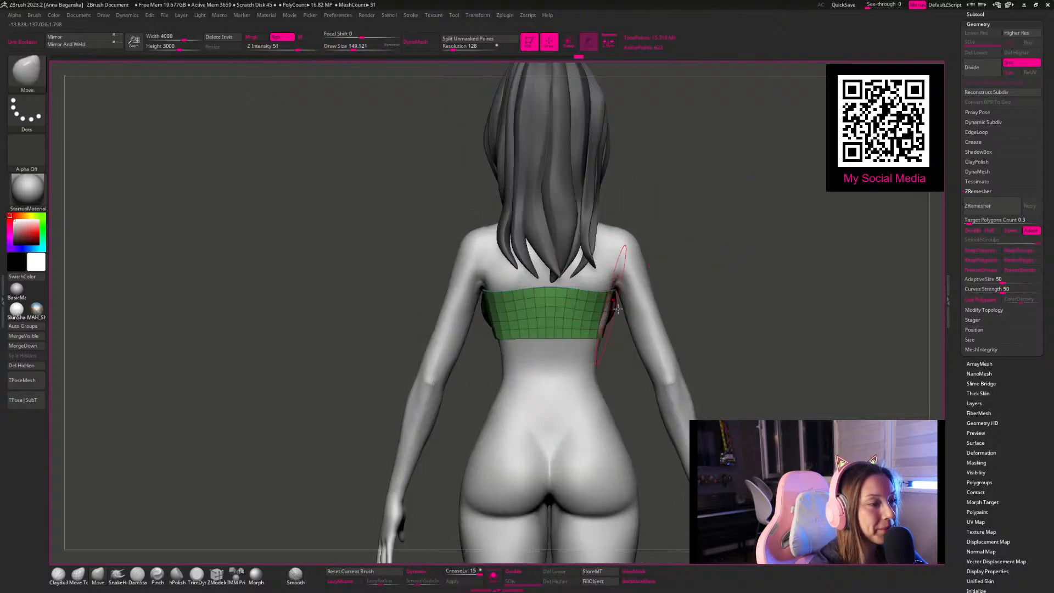
Step: Fit the back band of the top to the body with the Move brush, pulling its outer ends over the sides
key(space)
drag(676, 176, 635, 212)
key(space)
drag(566, 276, 563, 276)
shift+drag(688, 212, 678, 218)
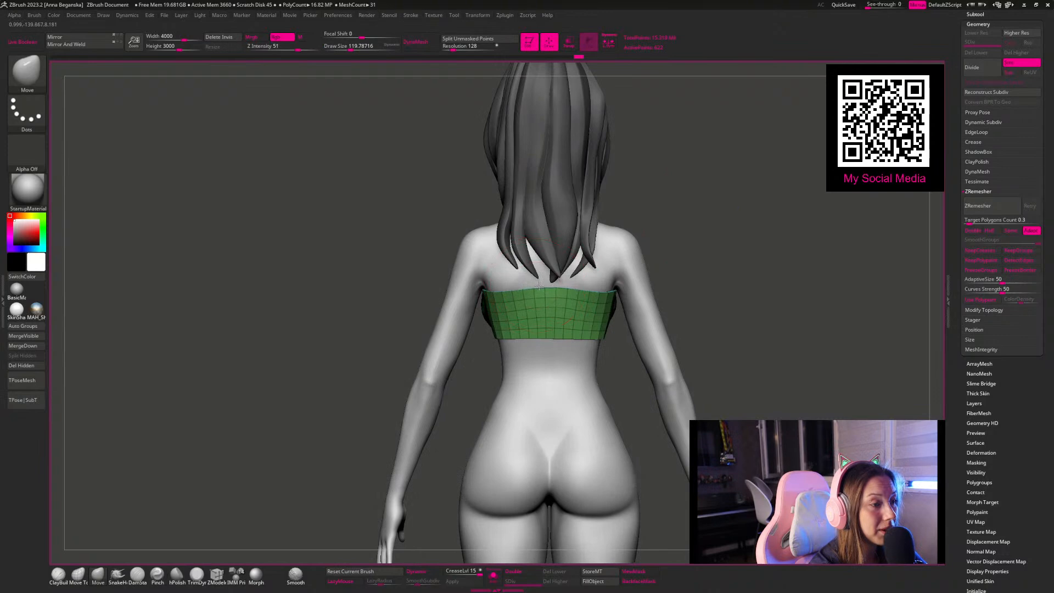
key(space)
drag(673, 256, 665, 256)
drag(696, 189, 593, 204)
key(space)
drag(548, 268, 555, 268)
Step: Shape the strapless side and the diagonal neckline with a smaller Move brush so they follow the chest
mouse_move(606, 231)
mouse_down()
mouse_move(643, 245)
mouse_move(628, 317)
mouse_move(524, 372)
mouse_up()
mouse_move(634, 235)
mouse_down()
mouse_move(630, 193)
mouse_move(628, 219)
mouse_move(584, 259)
mouse_move(596, 184)
mouse_move(593, 243)
mouse_up()
key(space)
mouse_move(581, 201)
mouse_down()
mouse_move(641, 186)
mouse_move(611, 192)
mouse_up()
key(space)
drag(445, 321, 450, 309)
key(space)
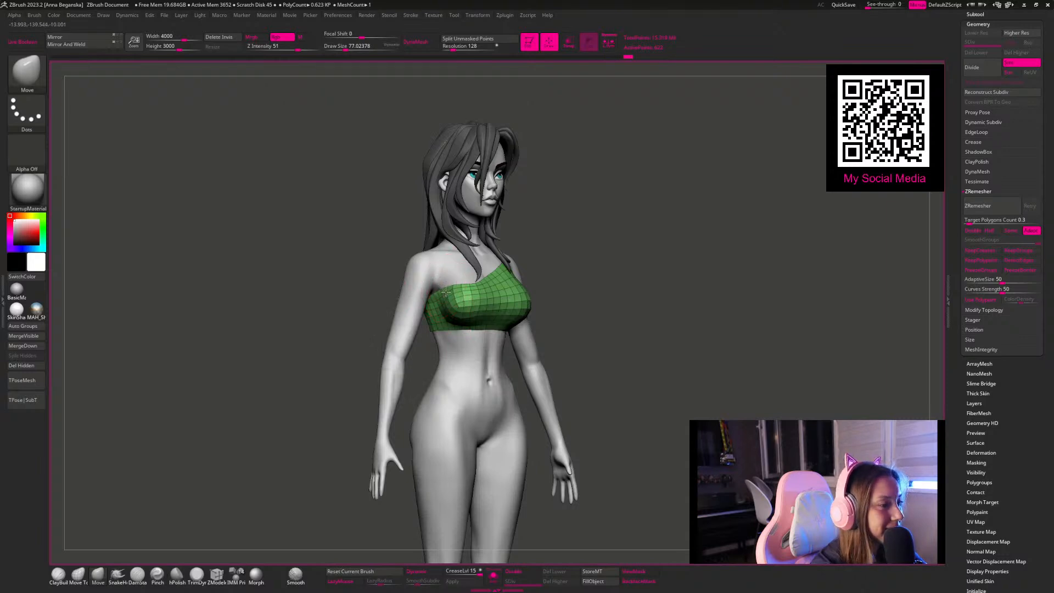
drag(651, 281, 619, 282)
key(space)
drag(484, 283, 487, 283)
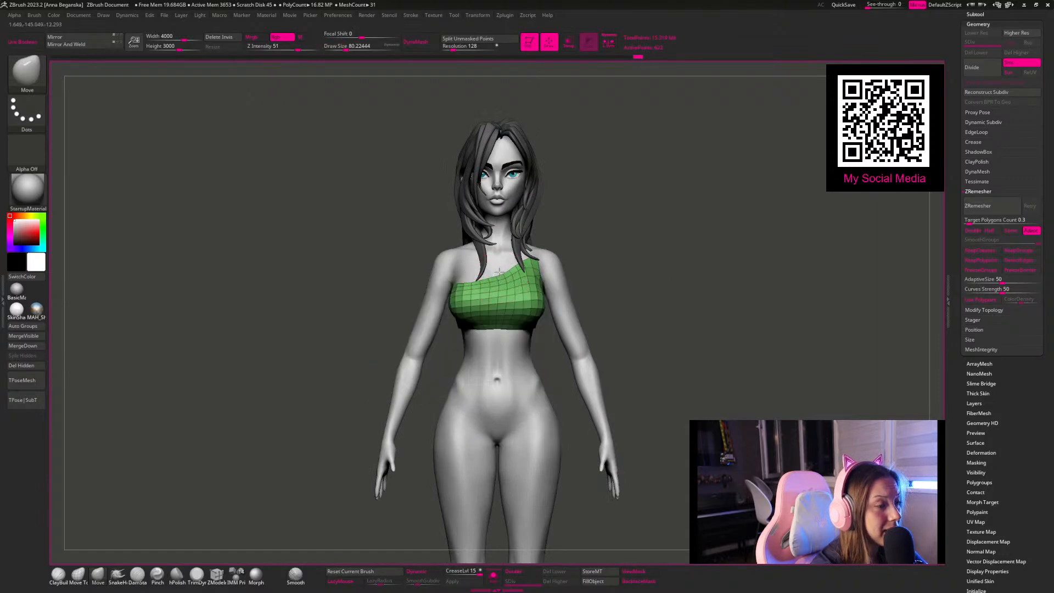
drag(634, 227, 650, 249)
Step: Isolate the top and reduce the Move brush size to check its thickness and open edges
click(494, 576)
mouse_move(627, 291)
alt+mouse_down()
mouse_move(510, 270)
mouse_move(527, 335)
alt+mouse_up()
key(space)
mouse_move(558, 284)
mouse_down()
mouse_move(525, 265)
mouse_move(552, 208)
mouse_move(535, 293)
mouse_up()
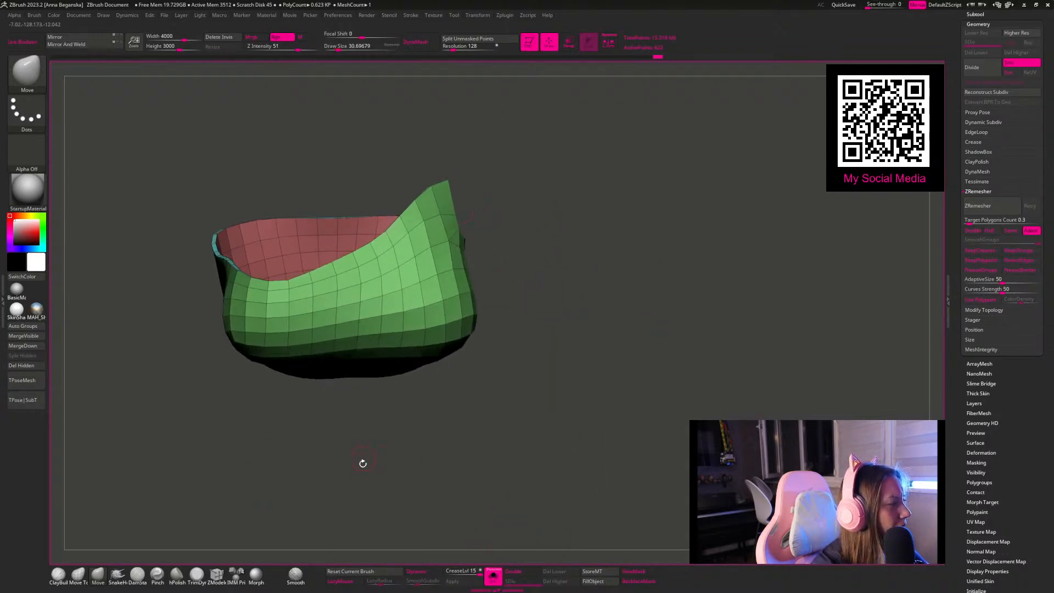
drag(350, 456, 388, 419)
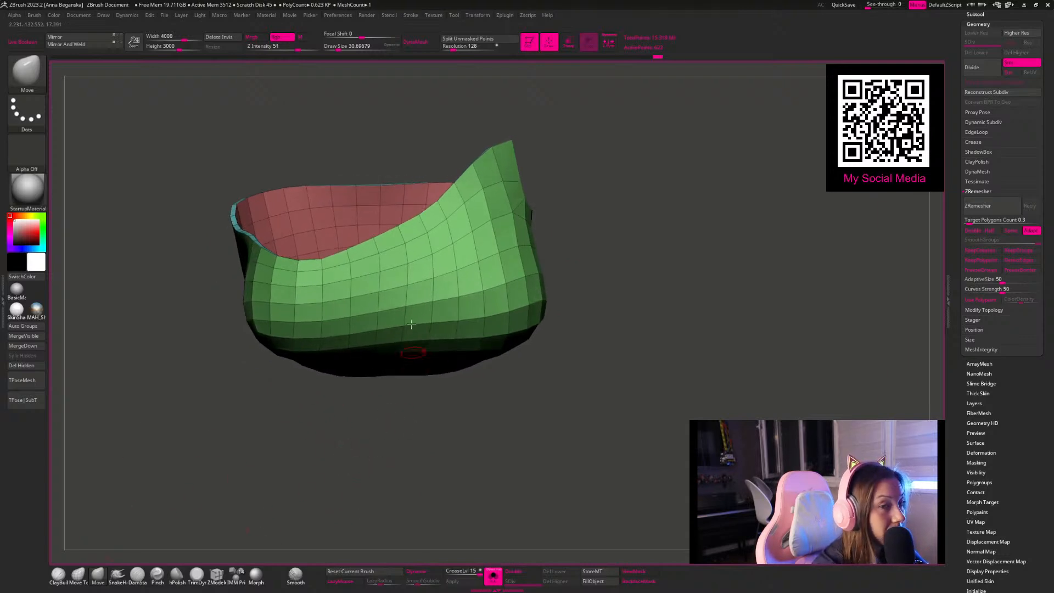
drag(272, 484, 278, 478)
Step: Set the ZModeler edge action to Crease with the EdgeLoop Partial target and crease the top's upper rim
click(216, 574)
mouse_move(485, 417)
mouse_down()
mouse_move(437, 422)
mouse_move(520, 269)
mouse_up()
key(space)
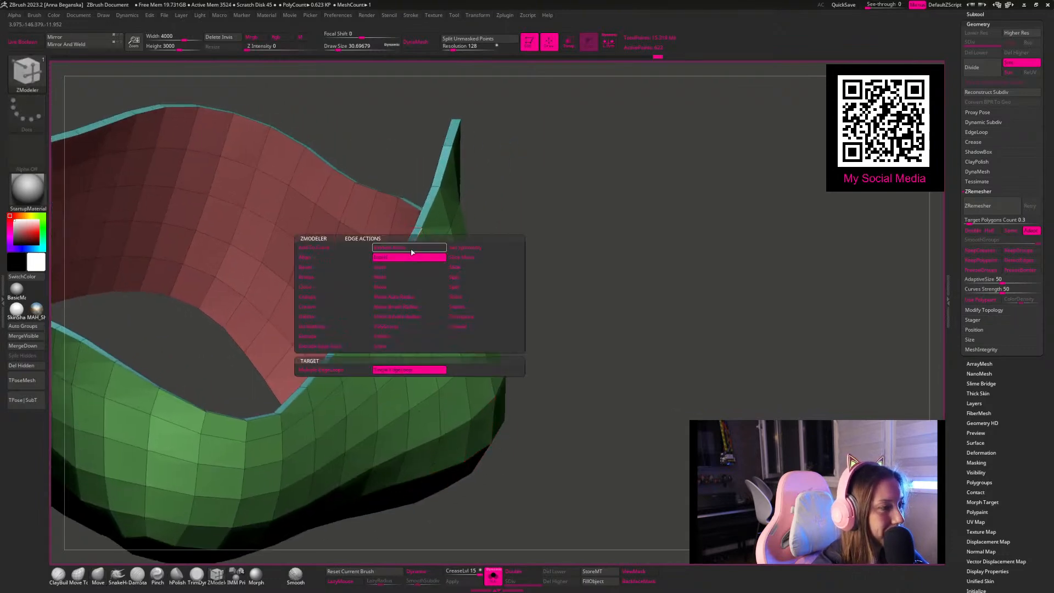
click(308, 307)
click(395, 370)
drag(543, 247, 577, 283)
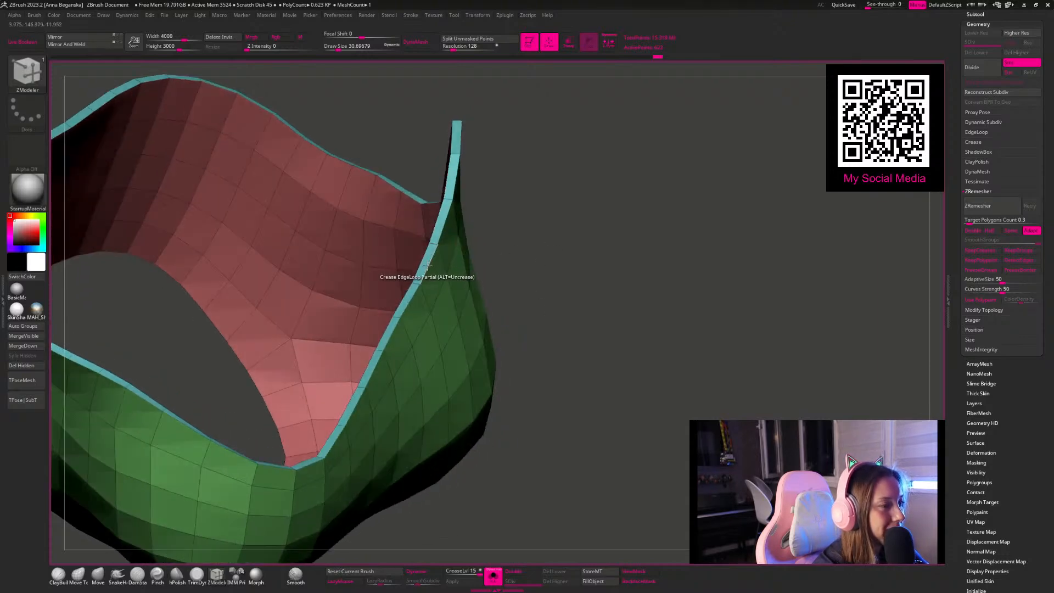
drag(552, 223, 446, 193)
drag(457, 134, 342, 233)
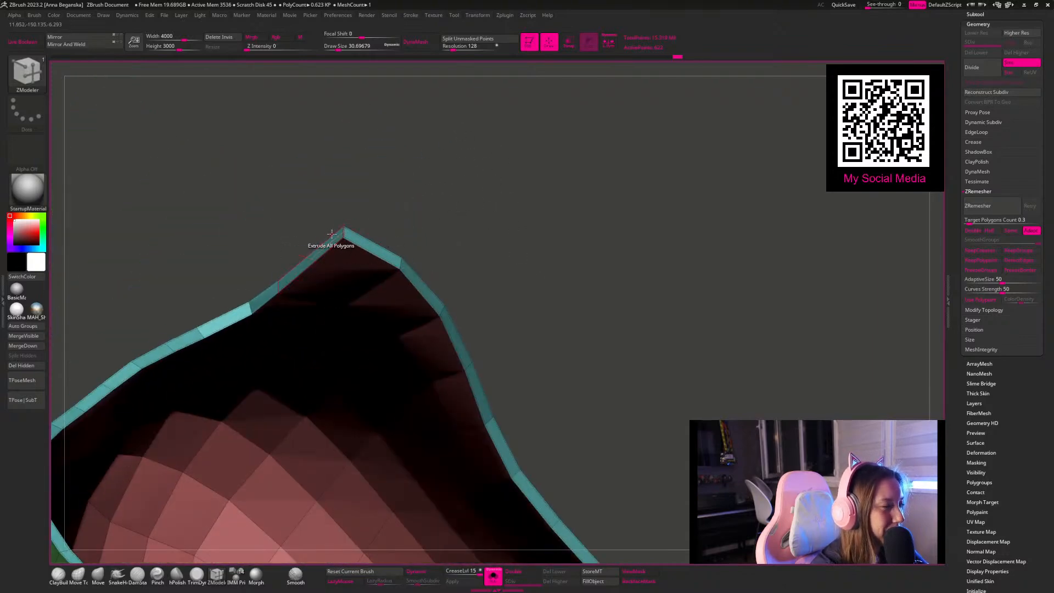
click(333, 233)
key(ctrl+z)
drag(385, 195, 430, 126)
click(322, 238)
key(ctrl+z)
Step: Crease the edge loops around the top's lower opening with ZModeler
drag(449, 442, 409, 246)
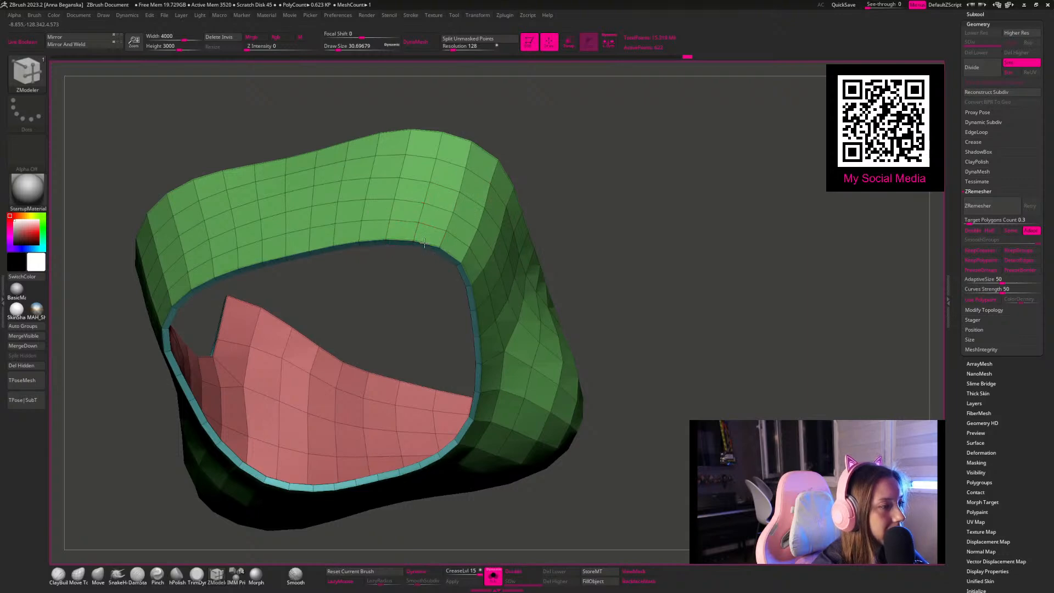
drag(576, 165, 501, 165)
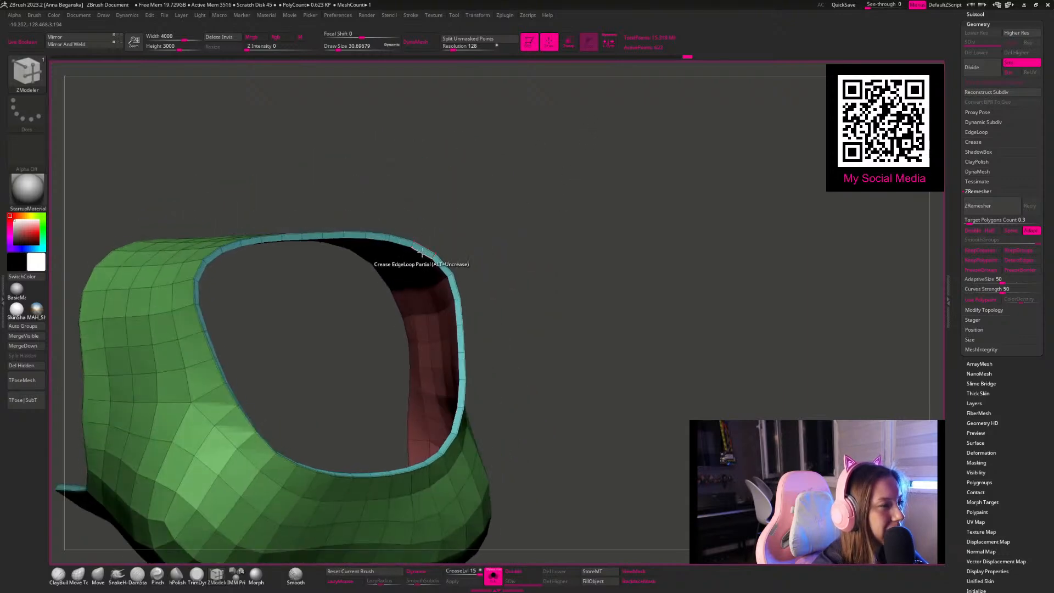
drag(577, 284, 470, 423)
Step: Activate Dynamic Subdiv on the top and set the crease level to 2
key(d)
click(530, 183)
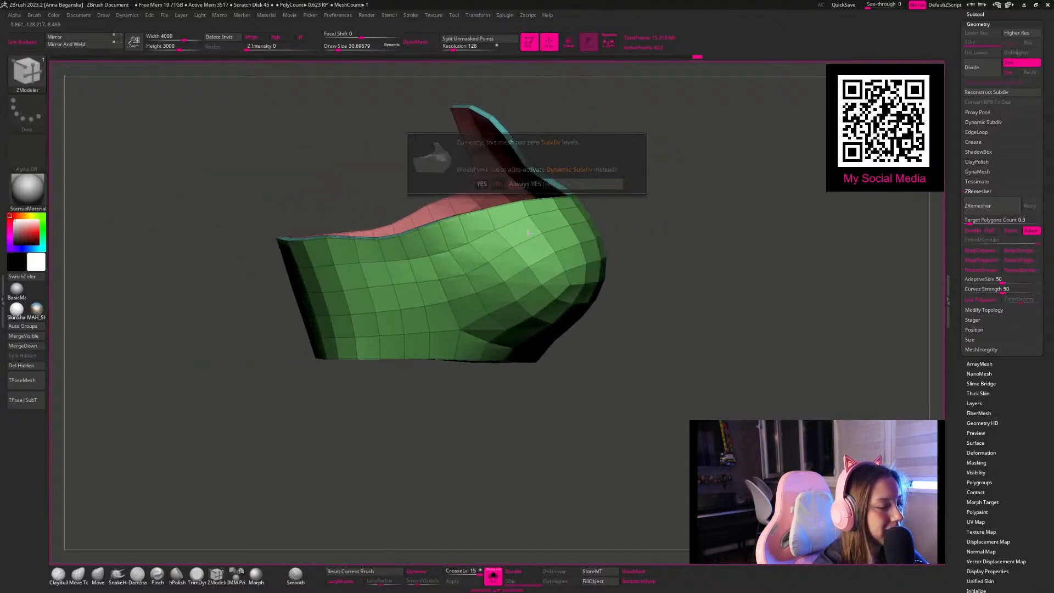
drag(459, 569, 427, 583)
mouse_move(473, 508)
alt+mouse_down()
mouse_move(481, 468)
mouse_move(425, 475)
alt+mouse_up()
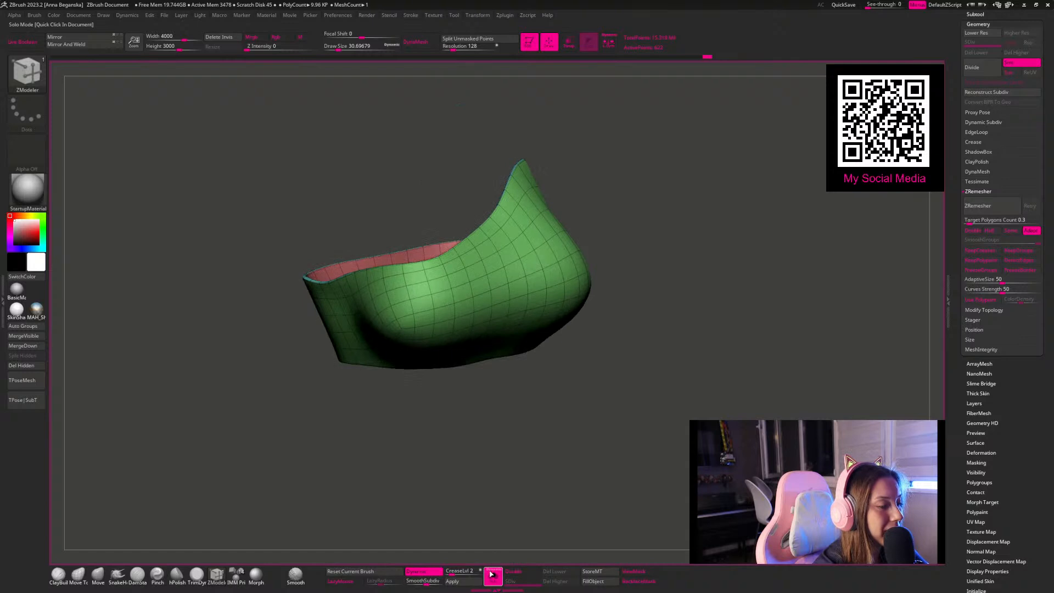
Step: Show the whole body, hide the polygon wireframe, and refine the diagonal neckline with a larger Move brush
click(492, 574)
click(98, 576)
shift+drag(656, 266, 626, 265)
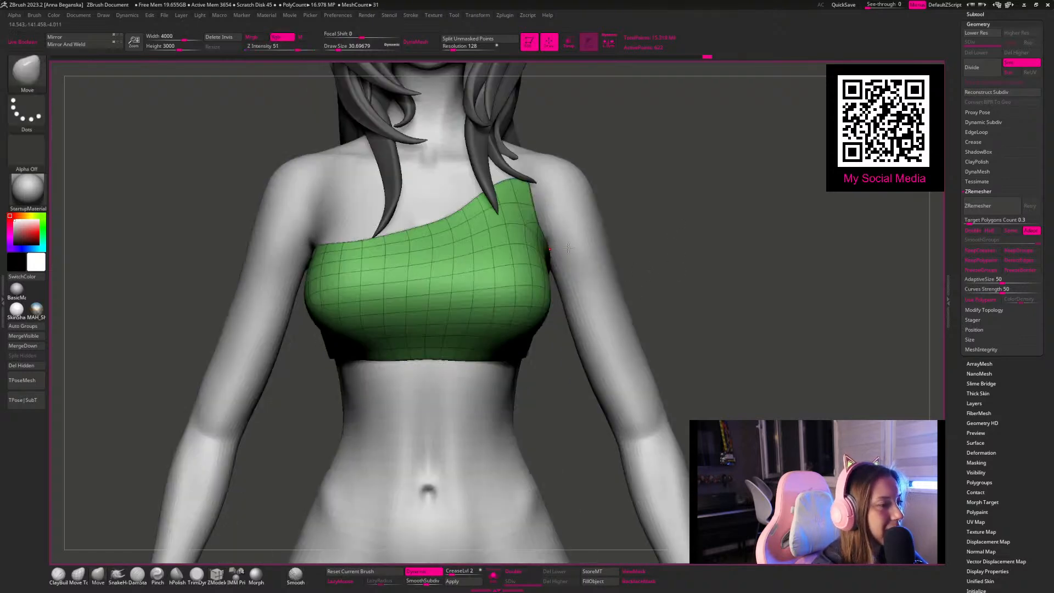
key(shift+f)
key(space)
mouse_move(413, 239)
mouse_down()
mouse_move(472, 237)
mouse_move(399, 230)
mouse_up()
key(space)
key(space)
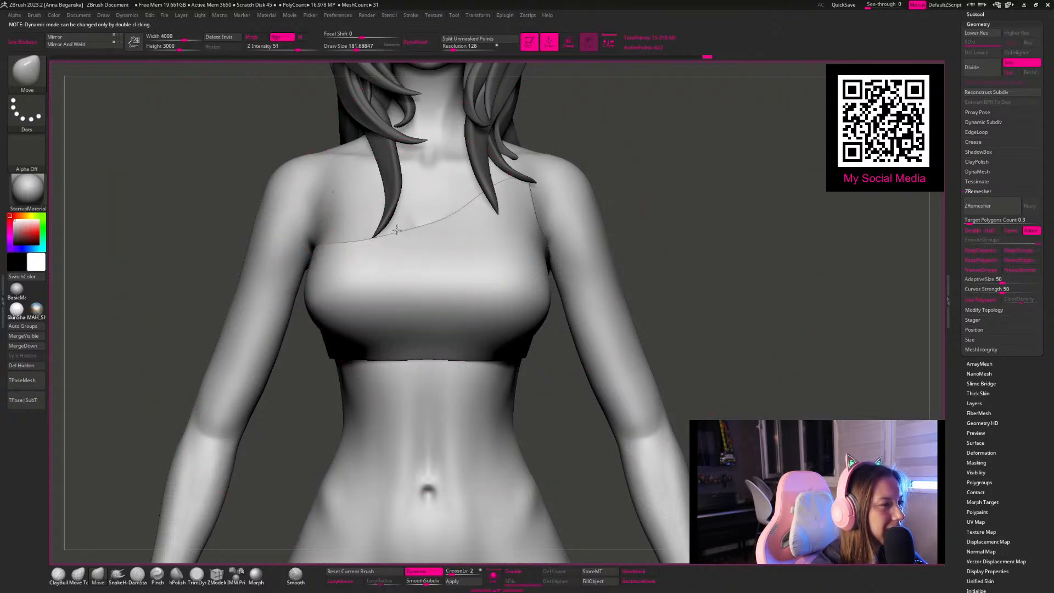
key(space)
drag(497, 190, 483, 188)
Step: Adjust the side and lower hem of the top on the strapless side with the Move brush
mouse_move(623, 148)
mouse_down()
mouse_move(607, 117)
mouse_move(296, 245)
mouse_up()
drag(304, 284, 310, 283)
drag(668, 200, 710, 205)
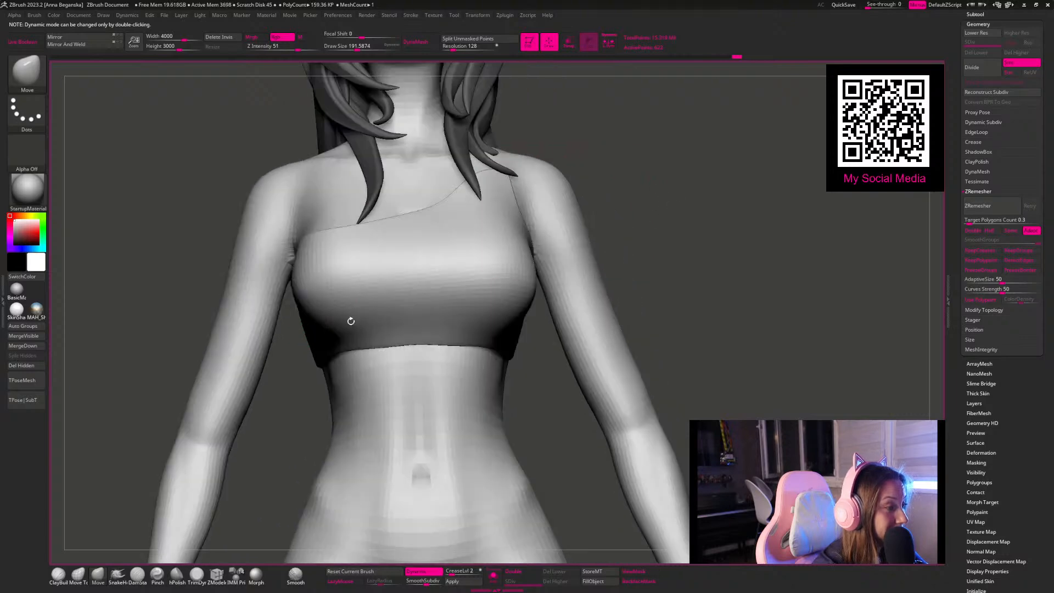
key(space)
drag(350, 320, 341, 320)
drag(682, 228, 741, 231)
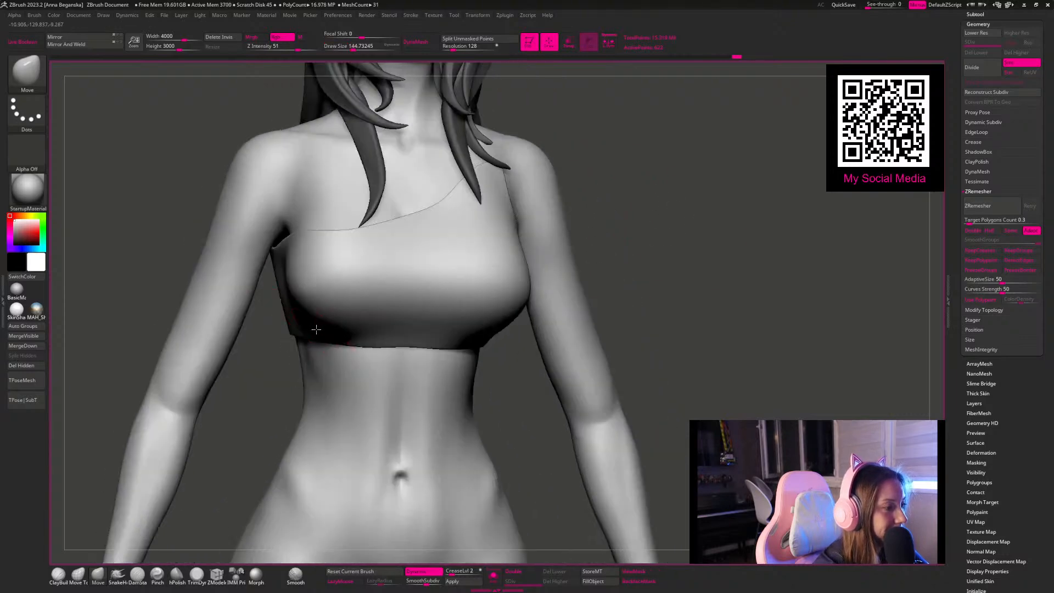
Step: Fit the upper edge of the top beside the armpit on the strapless side with the Move brush
drag(620, 151, 632, 157)
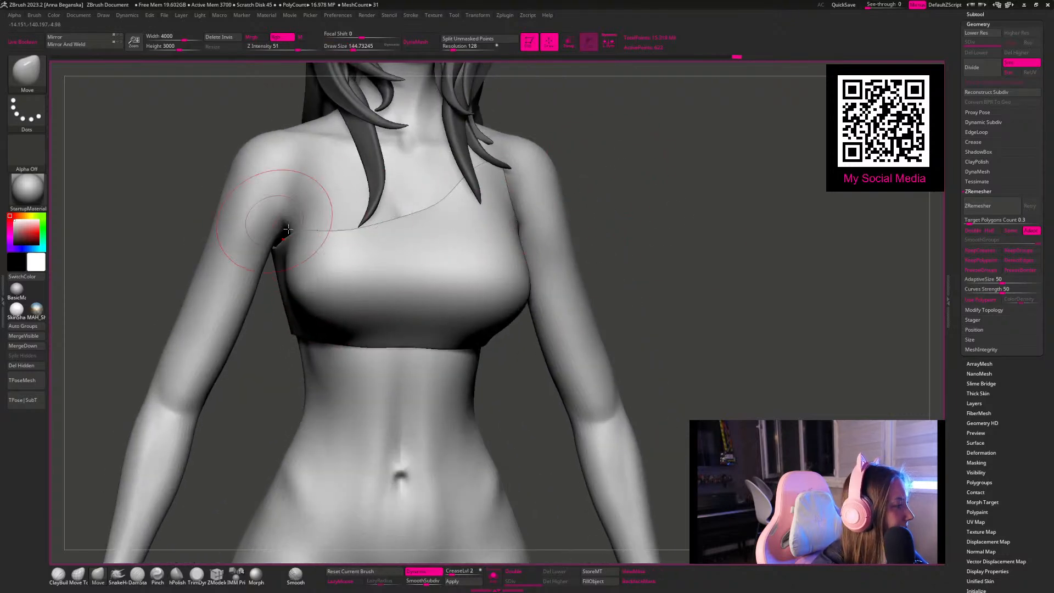
drag(297, 213, 303, 218)
drag(657, 188, 586, 205)
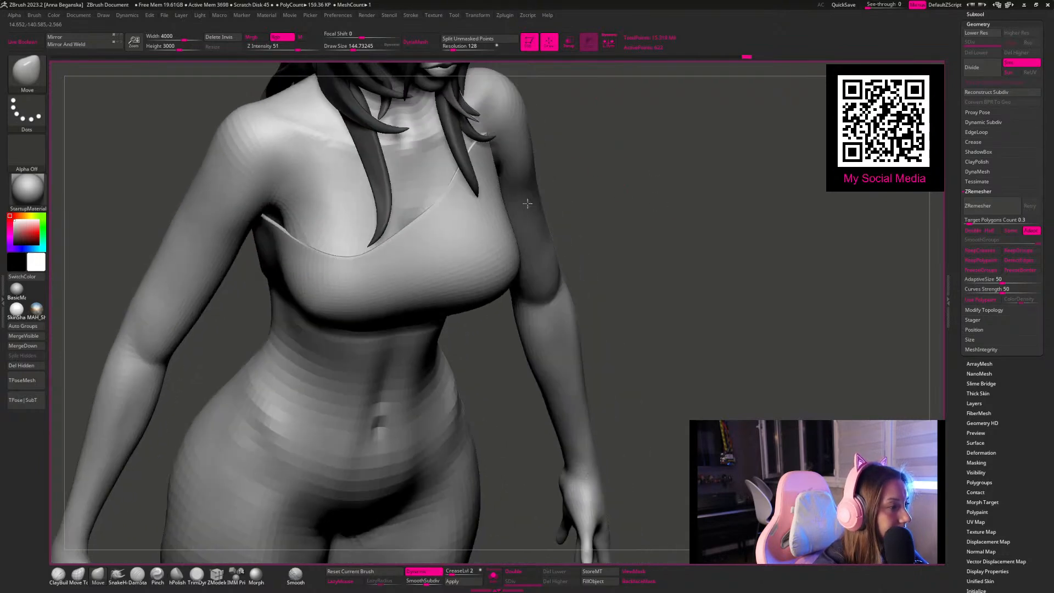
drag(308, 230, 300, 223)
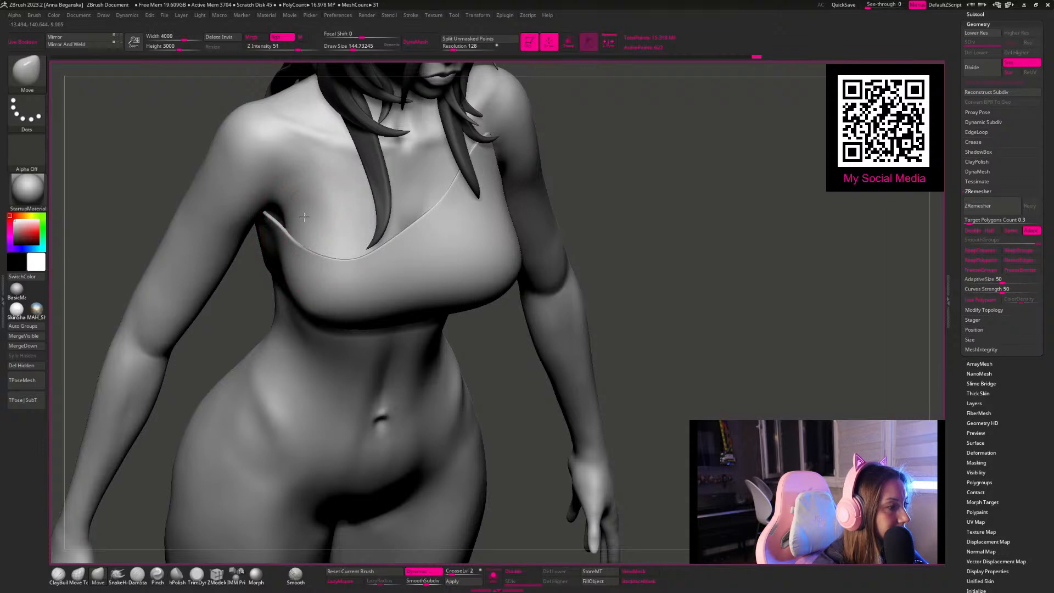
drag(642, 141, 649, 162)
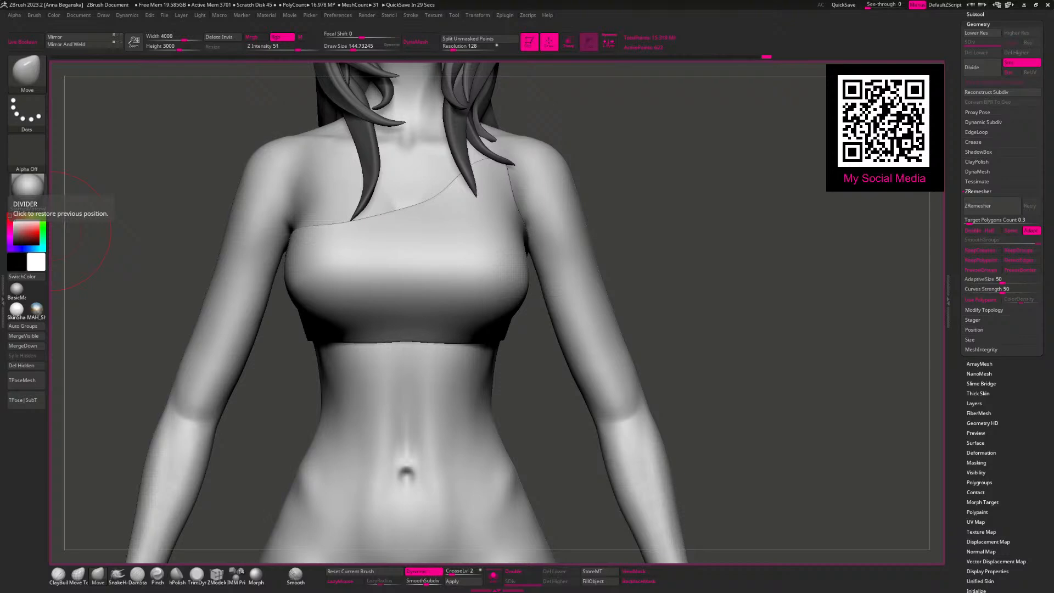
Step: Resize the Move brush and refine the neckline and the armhole curve on the shoulder-strap side
mouse_move(694, 163)
mouse_down()
mouse_move(578, 172)
mouse_move(538, 236)
mouse_up()
key(space)
click(572, 196)
mouse_move(566, 178)
mouse_down()
mouse_move(496, 143)
mouse_move(598, 176)
mouse_move(675, 164)
mouse_move(662, 195)
mouse_up()
mouse_move(453, 220)
mouse_down()
mouse_move(446, 235)
mouse_move(444, 217)
mouse_up()
key(space)
click(456, 215)
drag(612, 170, 516, 174)
drag(423, 240, 414, 237)
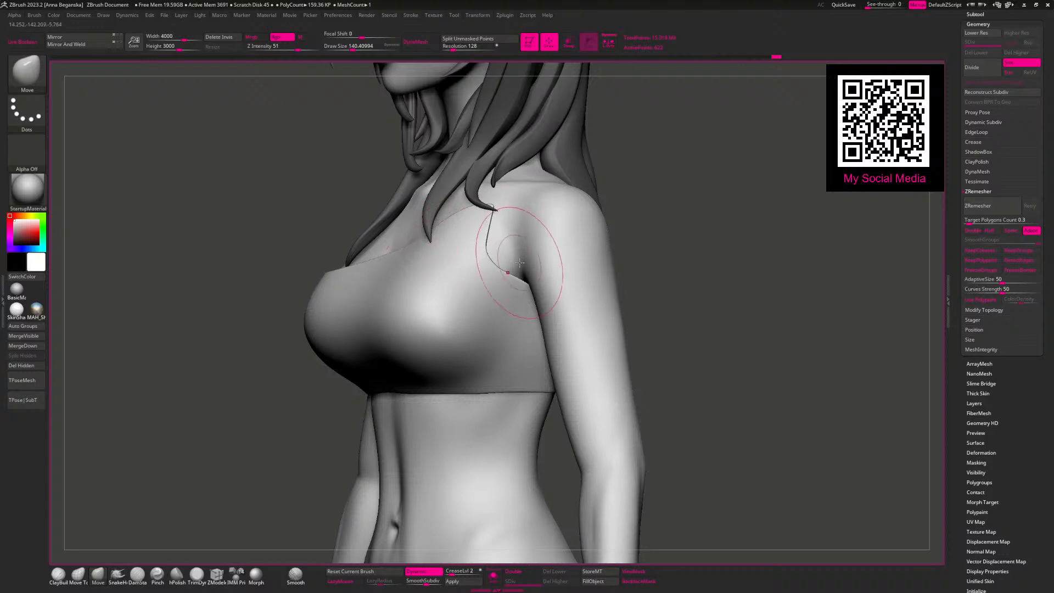
drag(686, 233, 687, 241)
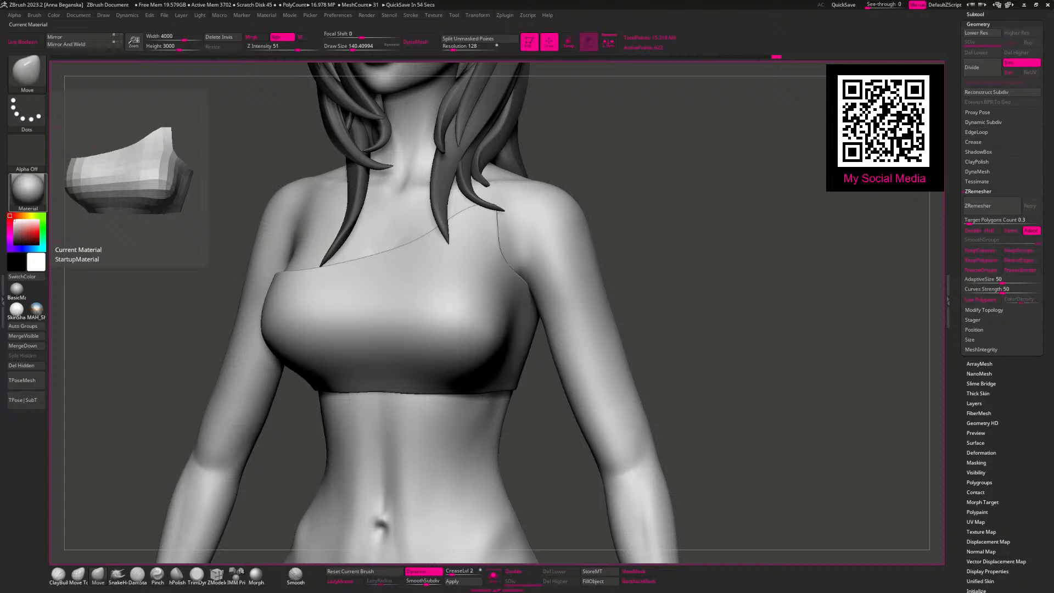
Step: Switch to the body subtool and isolate it from the hair and the top
mouse_move(639, 200)
shift+mouse_down()
mouse_move(666, 211)
mouse_move(617, 206)
shift+mouse_up()
key(space)
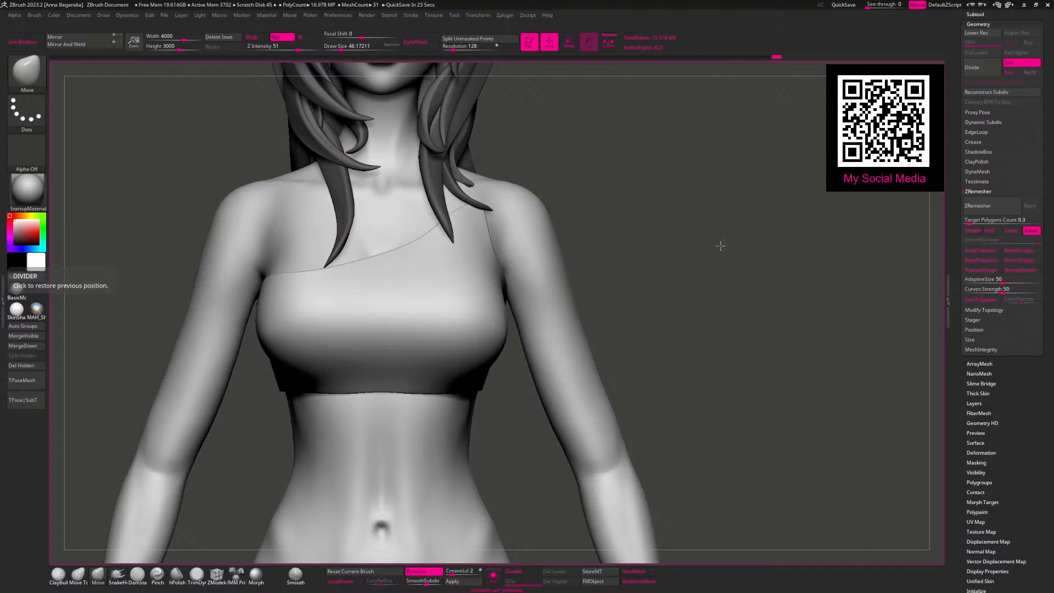
alt+click(417, 227)
click(493, 575)
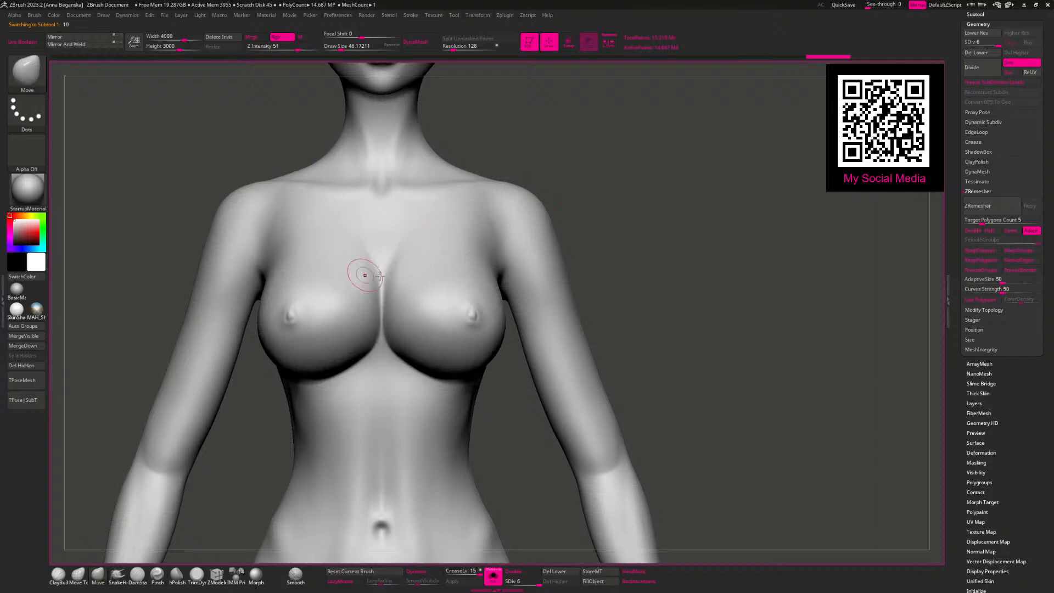
Step: Paint a mask on the body over the strap-side breast and up the chest toward the shoulder
mouse_move(409, 267)
ctrl+mouse_down()
mouse_move(422, 357)
mouse_move(396, 330)
mouse_move(400, 348)
mouse_move(431, 202)
mouse_move(436, 213)
mouse_move(430, 182)
mouse_move(433, 258)
mouse_move(447, 240)
mouse_move(429, 358)
mouse_move(461, 319)
mouse_move(475, 336)
ctrl+mouse_up()
key(space)
drag(642, 198, 523, 226)
mouse_move(468, 252)
ctrl+mouse_down()
mouse_move(485, 345)
mouse_move(484, 194)
mouse_move(442, 288)
mouse_move(445, 315)
ctrl+mouse_up()
mouse_move(476, 184)
ctrl+mouse_down()
mouse_move(511, 159)
mouse_move(512, 175)
ctrl+mouse_up()
drag(586, 143, 614, 143)
Step: Extend the mask up the side of the neck and paint it around the neck as a collar
mouse_move(442, 190)
ctrl+mouse_down()
mouse_move(416, 143)
mouse_move(333, 134)
mouse_move(416, 129)
ctrl+mouse_up()
drag(505, 117, 407, 114)
mouse_move(473, 122)
ctrl+mouse_down()
mouse_move(516, 116)
mouse_move(519, 149)
ctrl+mouse_up()
mouse_move(577, 122)
mouse_down()
mouse_move(494, 122)
mouse_move(491, 136)
mouse_move(467, 143)
mouse_move(500, 112)
mouse_move(449, 115)
mouse_up()
ctrl+drag(418, 152, 402, 126)
drag(540, 121, 481, 117)
mouse_move(475, 82)
ctrl+alt+mouse_down()
mouse_move(461, 87)
mouse_move(516, 88)
ctrl+alt+mouse_up()
mouse_move(606, 191)
mouse_down()
mouse_move(635, 207)
mouse_move(673, 165)
mouse_move(657, 159)
mouse_up()
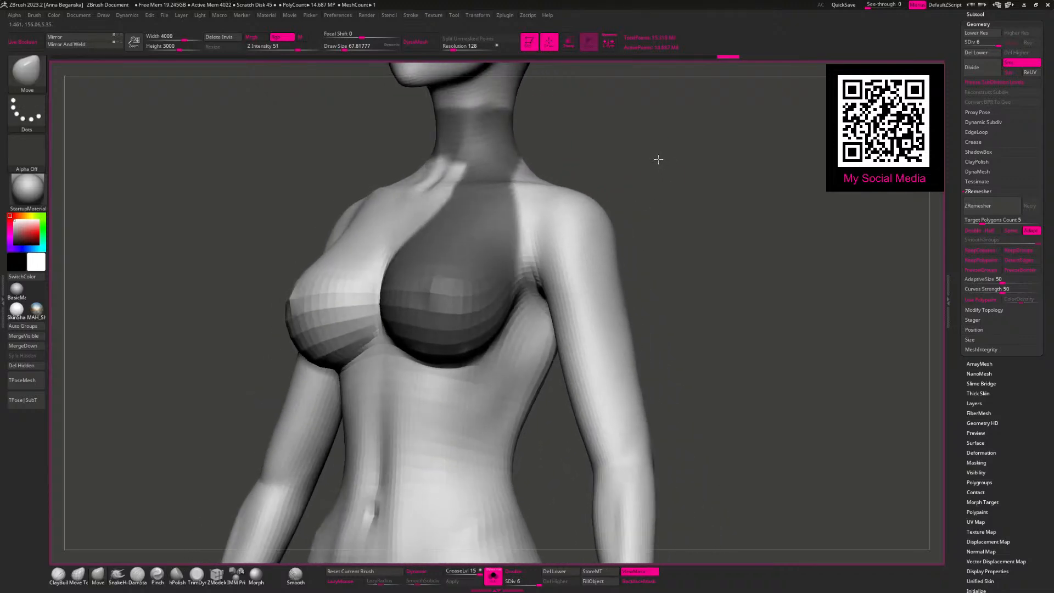
Step: Refine the mask along the side and underside of the strap-side breast
mouse_move(674, 220)
mouse_down()
mouse_move(628, 207)
mouse_move(600, 172)
mouse_move(618, 179)
mouse_move(613, 194)
mouse_move(640, 159)
mouse_move(519, 236)
mouse_move(526, 224)
mouse_up()
key(ctrl)
drag(636, 324, 491, 291)
key(space)
click(520, 238)
key(ctrl)
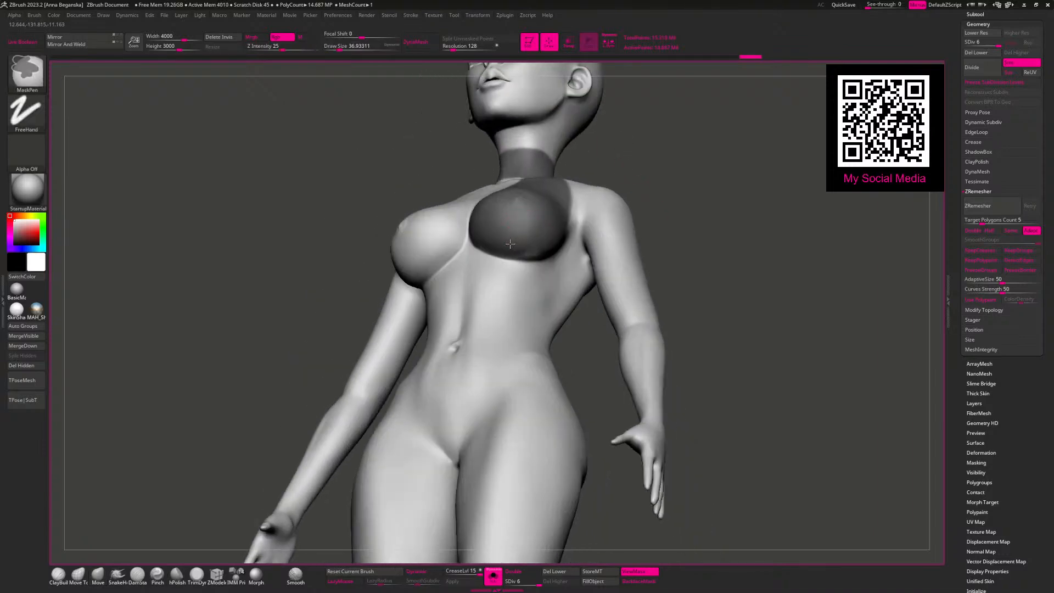
ctrl+drag(517, 250, 525, 255)
mouse_move(623, 175)
mouse_down()
mouse_move(666, 193)
mouse_move(663, 219)
mouse_up()
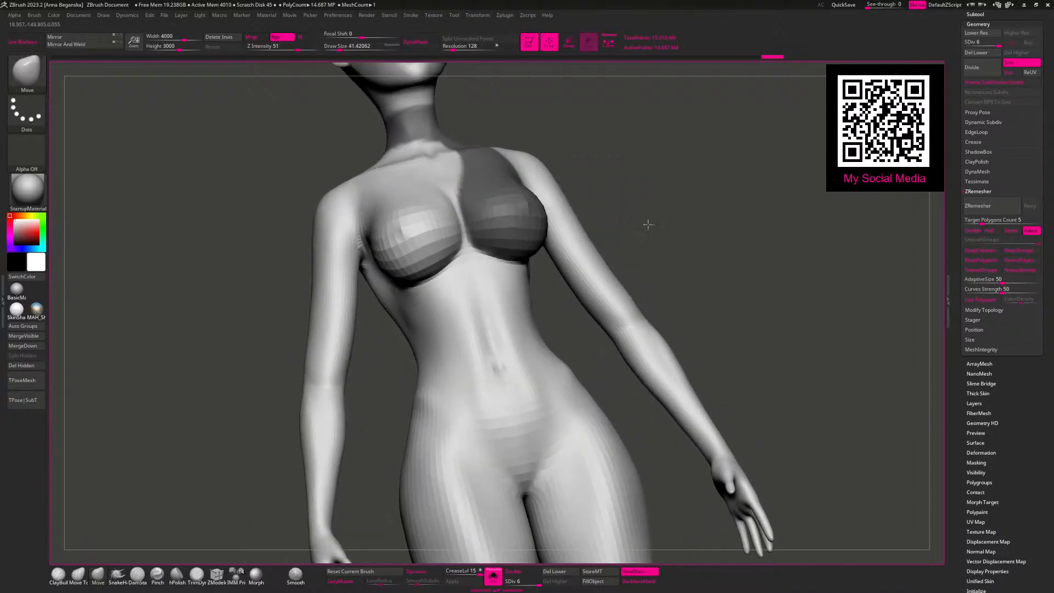
Step: Mask a diagonal band from under the masked breast across the ribs to the opposite side of the waist
key(space)
key(ctrl)
key(space)
click(492, 264)
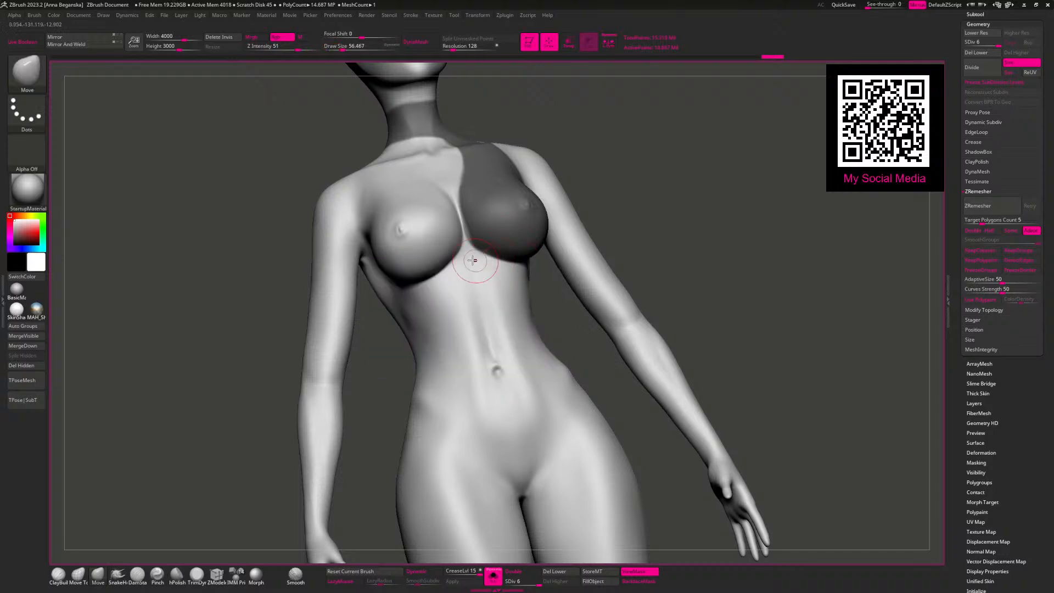
key(ctrl)
ctrl+drag(480, 265, 409, 320)
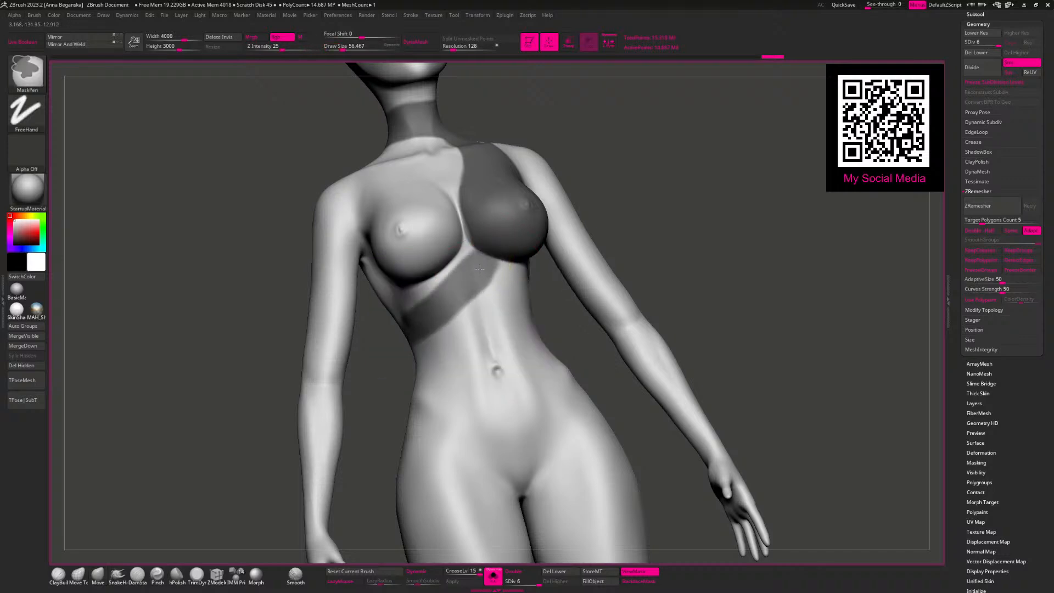
Step: Continue the masked band around the waist and diagonally up across the back to the side of the masked breast
mouse_move(689, 180)
mouse_down()
mouse_move(596, 308)
mouse_move(496, 249)
mouse_move(516, 288)
mouse_move(571, 335)
mouse_up()
mouse_move(745, 214)
mouse_down()
mouse_move(713, 133)
mouse_move(764, 193)
mouse_up()
mouse_move(549, 313)
ctrl+mouse_down()
mouse_move(594, 346)
mouse_move(509, 286)
ctrl+mouse_up()
mouse_move(818, 170)
mouse_down()
mouse_move(802, 162)
mouse_move(656, 219)
mouse_move(634, 240)
mouse_up()
key(space)
drag(681, 205, 674, 205)
mouse_move(736, 181)
mouse_down()
mouse_move(674, 161)
mouse_move(509, 243)
mouse_up()
key(ctrl)
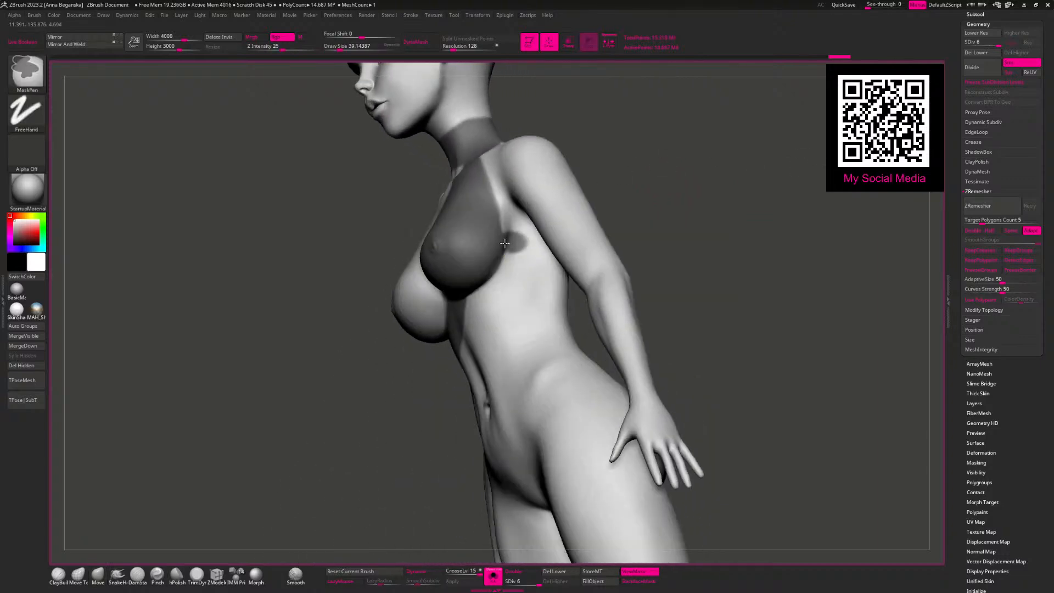
mouse_move(694, 170)
mouse_down()
mouse_move(555, 228)
mouse_move(562, 242)
mouse_up()
key(ctrl)
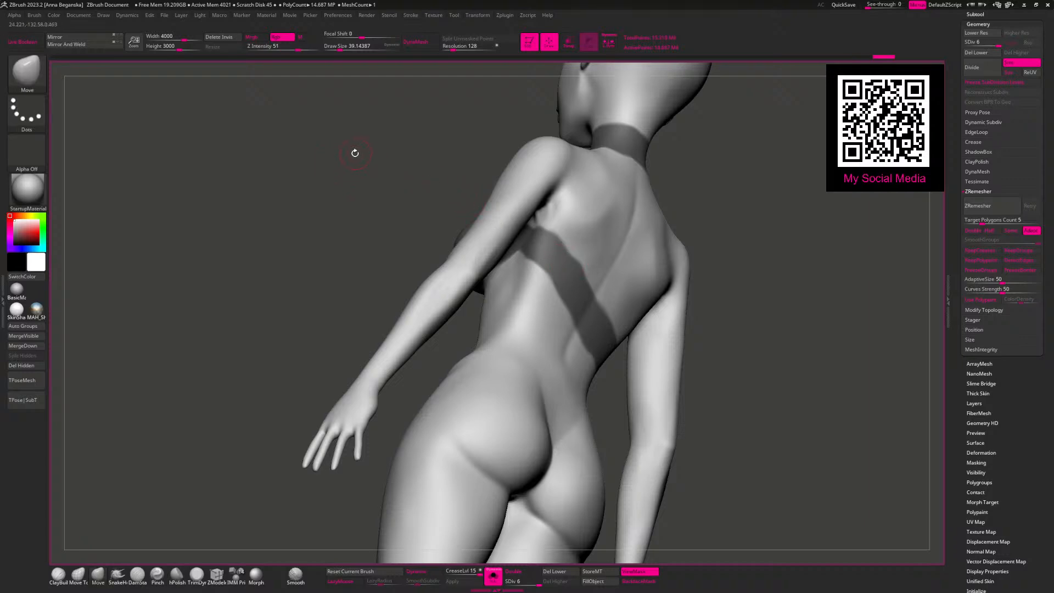
Step: Fill in the mask below the armpit so the back band joins the masked breast smoothly
mouse_move(370, 134)
mouse_down()
mouse_move(396, 167)
mouse_move(439, 552)
mouse_move(682, 158)
mouse_move(511, 240)
mouse_up()
key(ctrl)
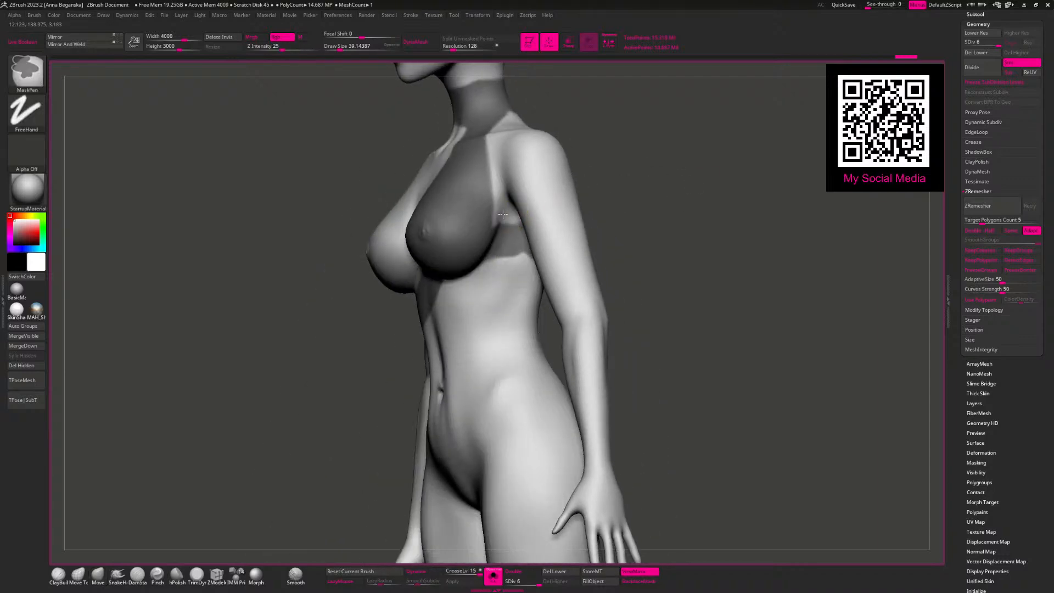
drag(730, 192, 596, 151)
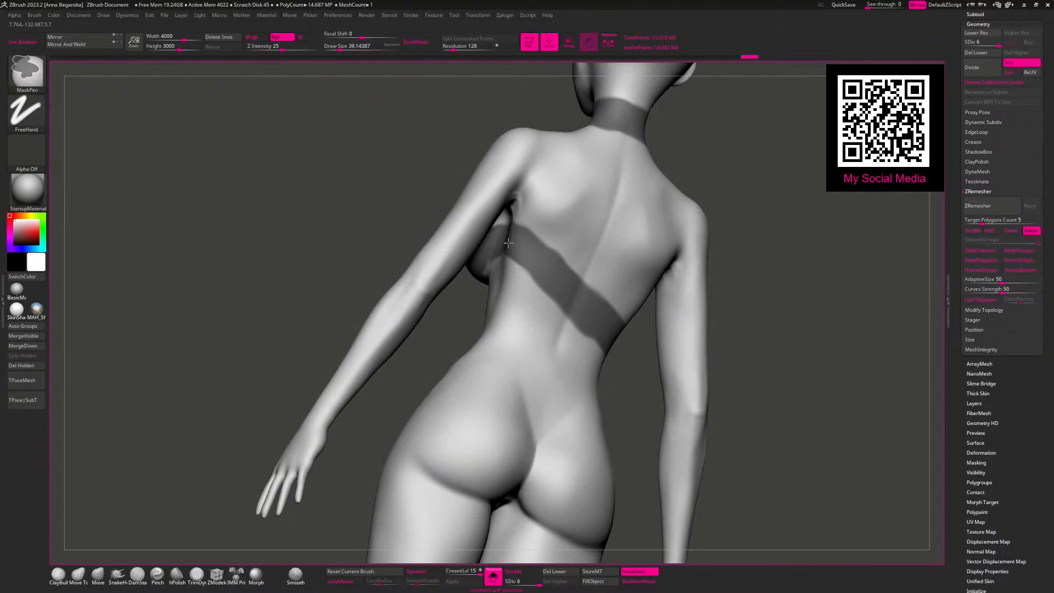
drag(420, 212, 715, 224)
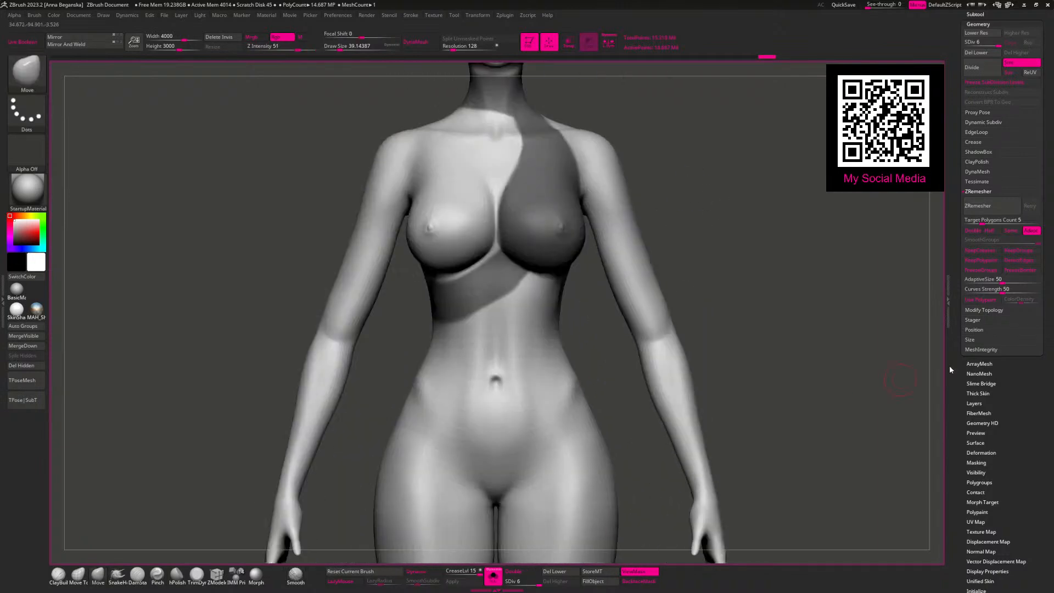
Step: Extract the masked area of the body into a new subtool with smoothness 5 and thickness 0
drag(960, 368, 960, 415)
click(974, 60)
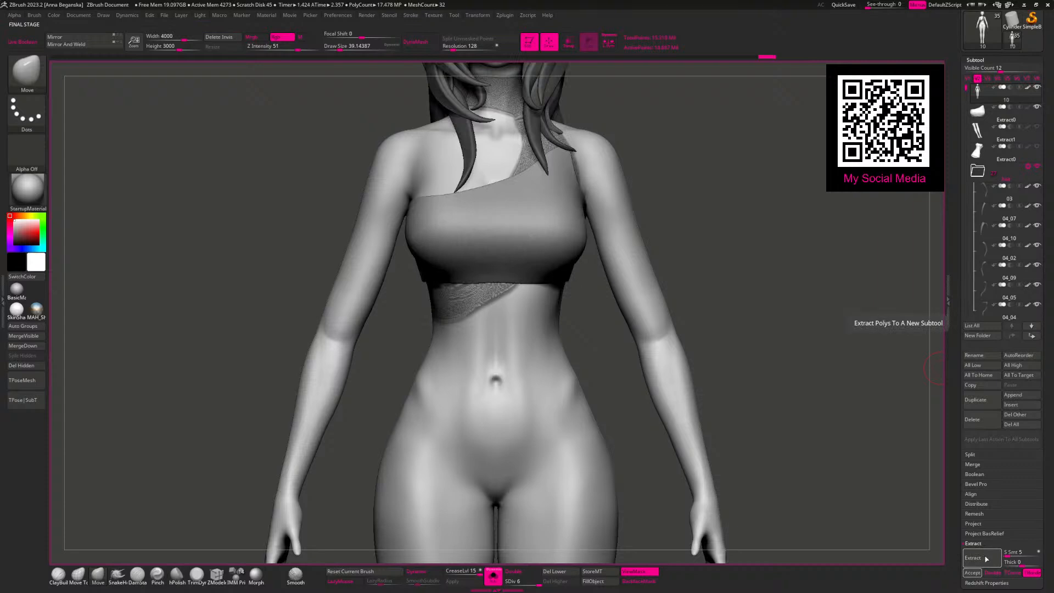
click(972, 572)
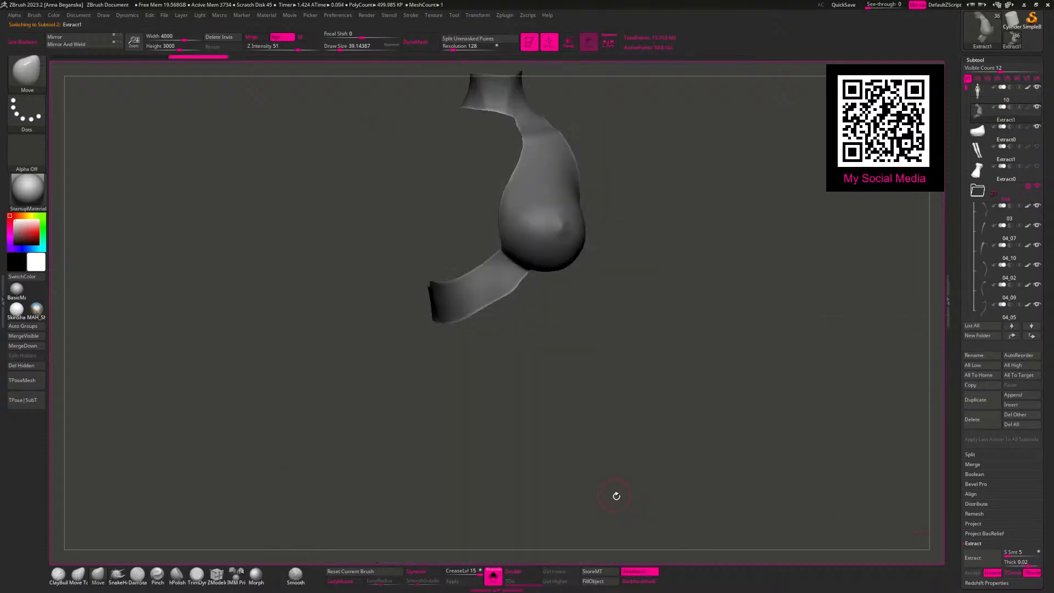
Step: Clear the mask on the extracted piece and smooth its breast area with a large Smooth brush
ctrl+drag(644, 204, 705, 272)
key(space)
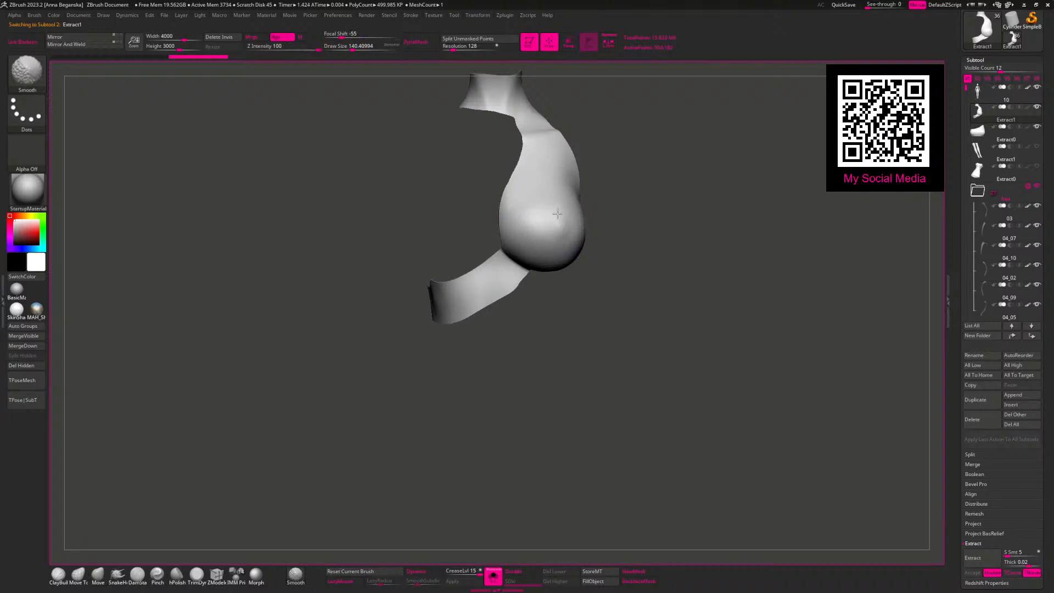
shift+drag(562, 223, 569, 229)
drag(705, 246, 868, 318)
Step: Retopologize the extracted piece with ZRemesher at a target polygon count of 5
drag(953, 522, 951, 443)
click(971, 343)
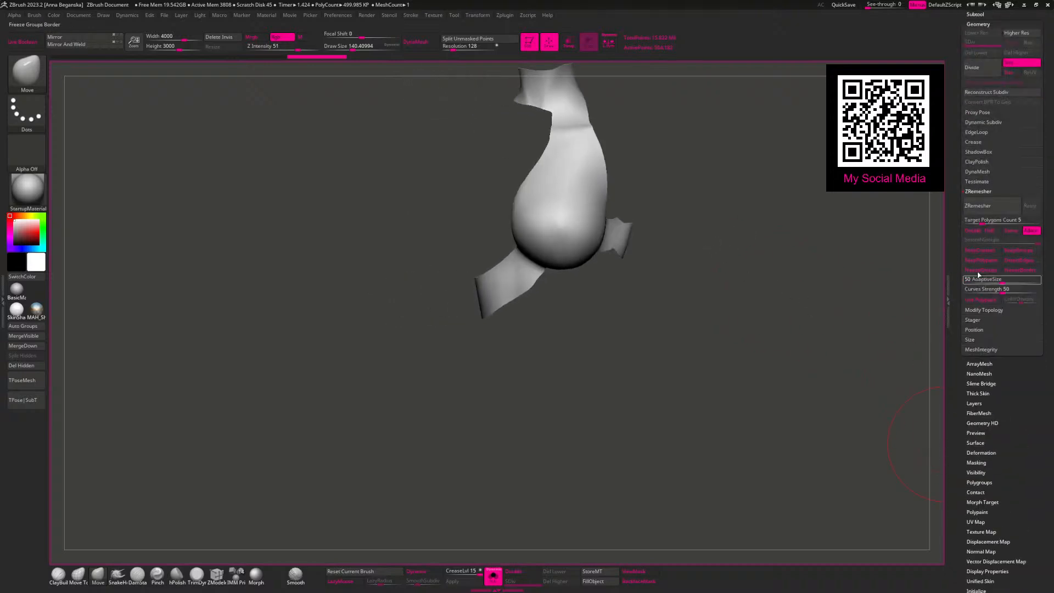
click(973, 212)
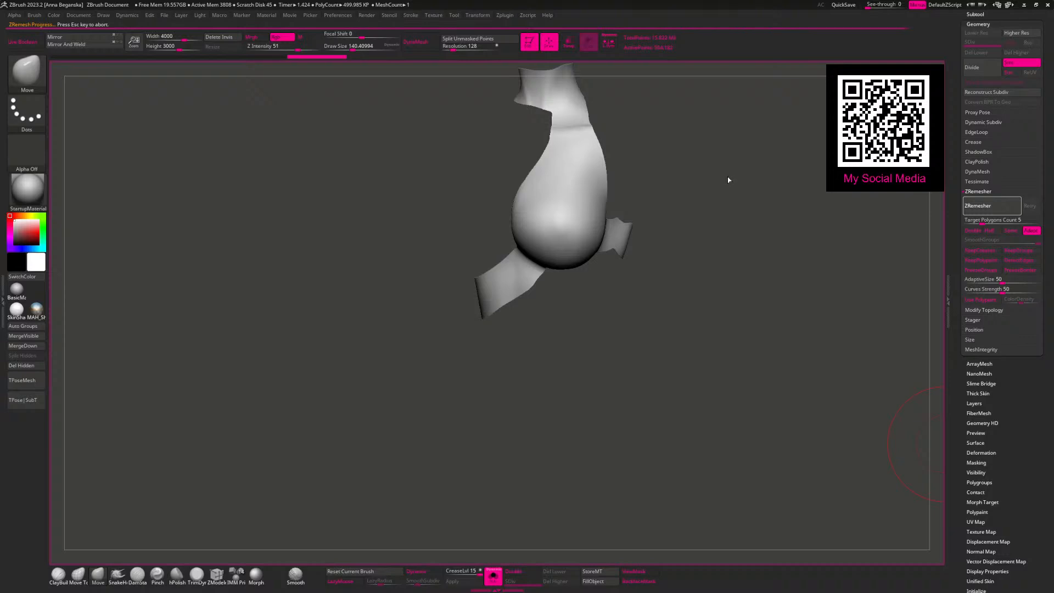
drag(709, 183, 693, 179)
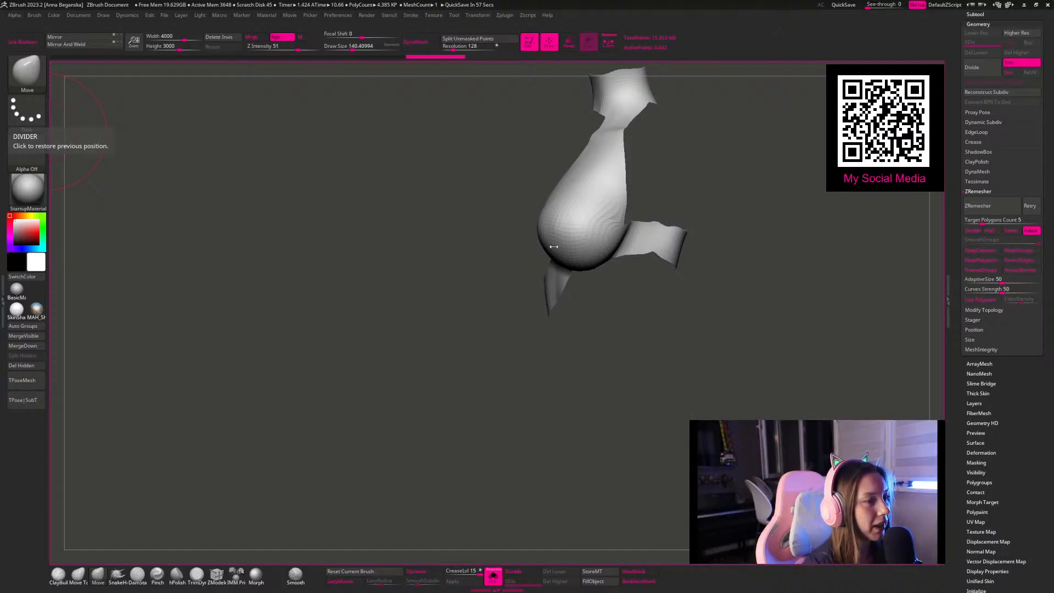
Step: Show the polygon wireframe and retopologize the piece with ZRemesher at a target polygon count of 1
mouse_move(736, 177)
alt+mouse_down()
mouse_move(668, 197)
mouse_move(652, 170)
mouse_move(660, 213)
mouse_move(586, 291)
alt+mouse_up()
key(shift+f)
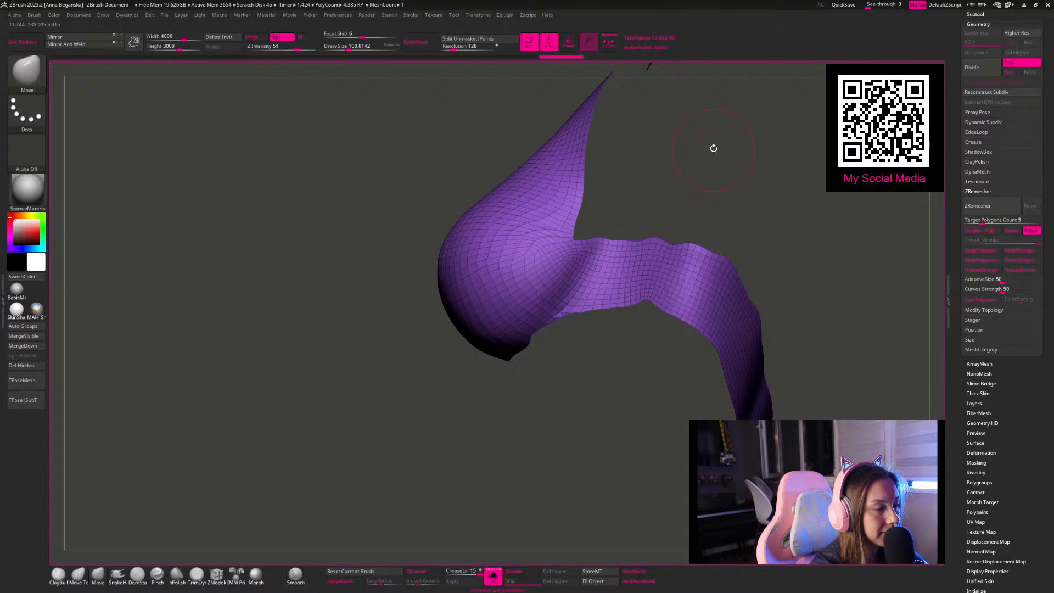
drag(713, 153, 831, 240)
click(974, 219)
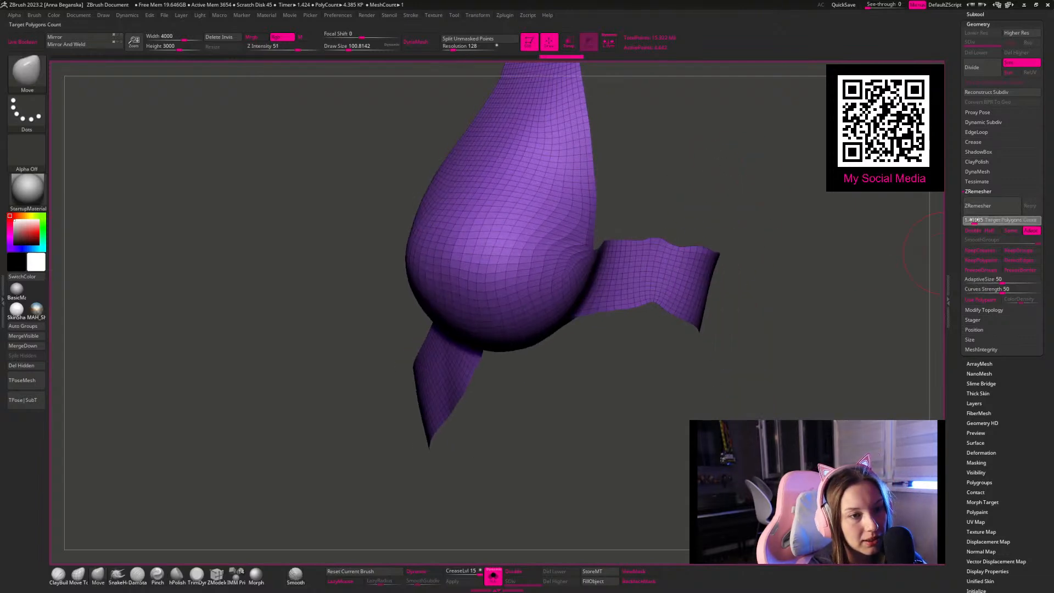
click(973, 220)
text(1)
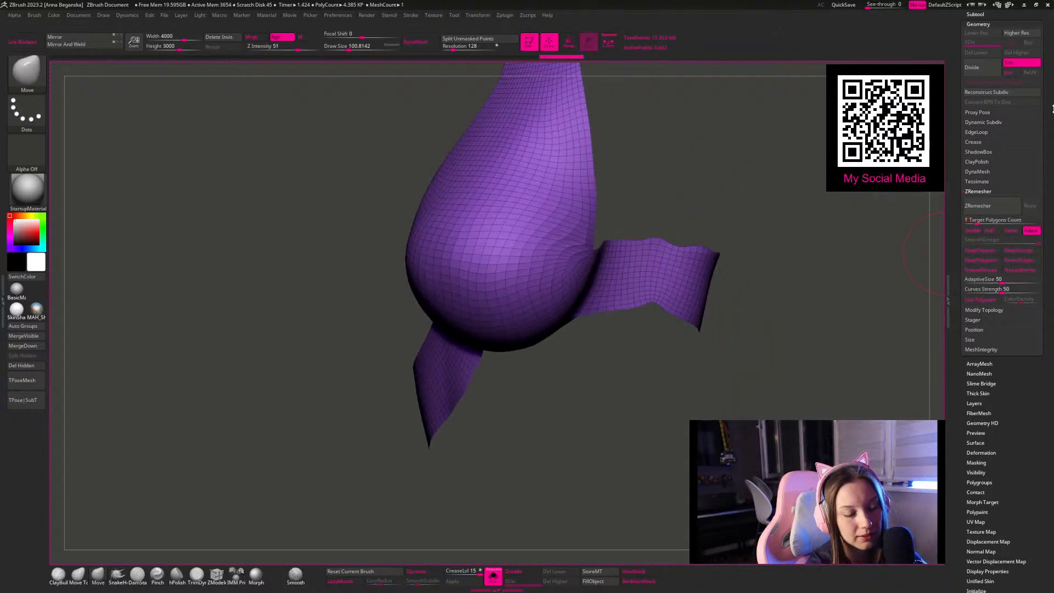
key(Return)
click(977, 206)
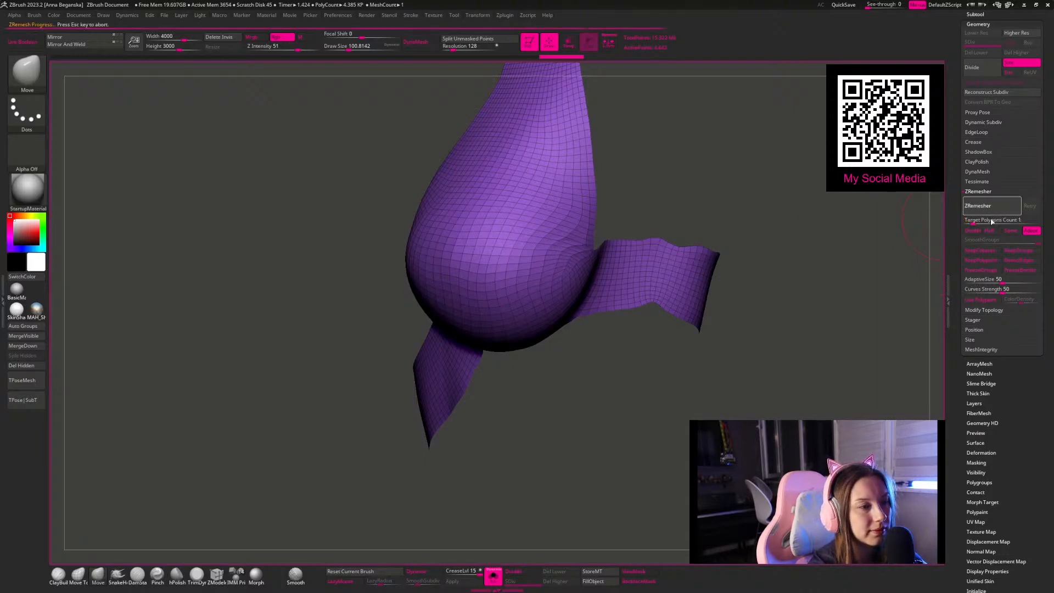
Step: Remesh the piece again, adjust the corner between collar and chest with the Move brush, and rerun ZRemesher
drag(917, 193, 634, 119)
click(995, 208)
key(space)
drag(527, 154, 524, 153)
mouse_move(526, 154)
mouse_down()
mouse_move(497, 142)
mouse_move(508, 149)
mouse_up()
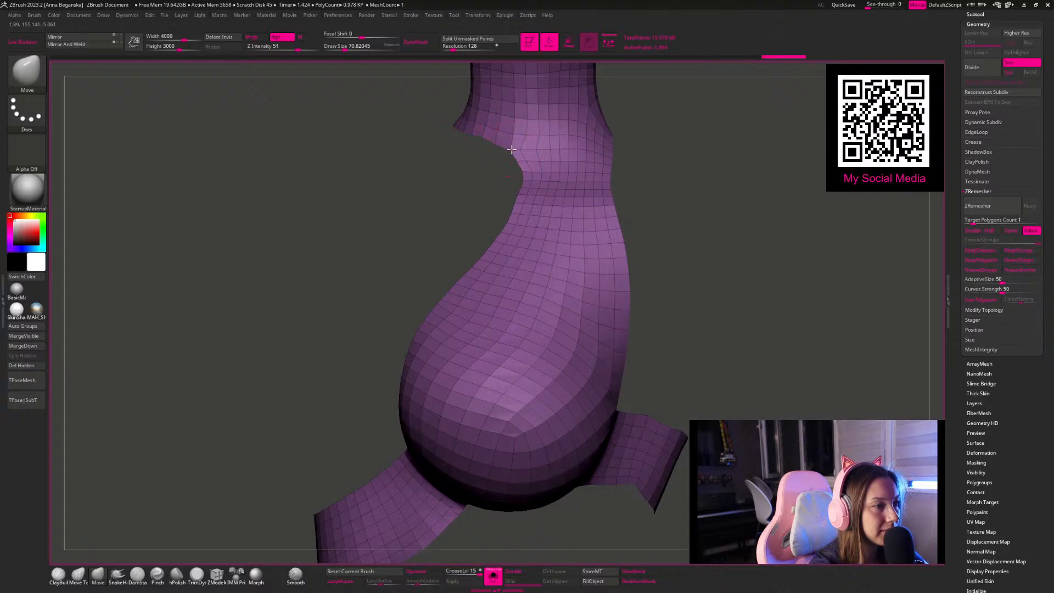
click(977, 205)
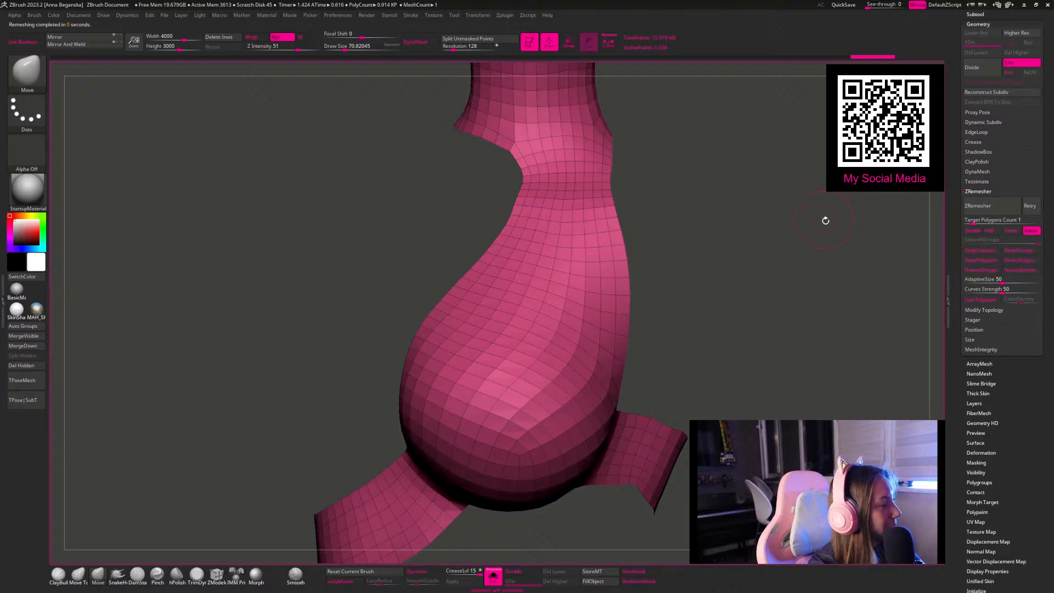
Step: Adjust the edge under the armpit with a smaller Move brush and remesh the piece again
drag(809, 219, 690, 168)
key(space)
drag(464, 234, 459, 234)
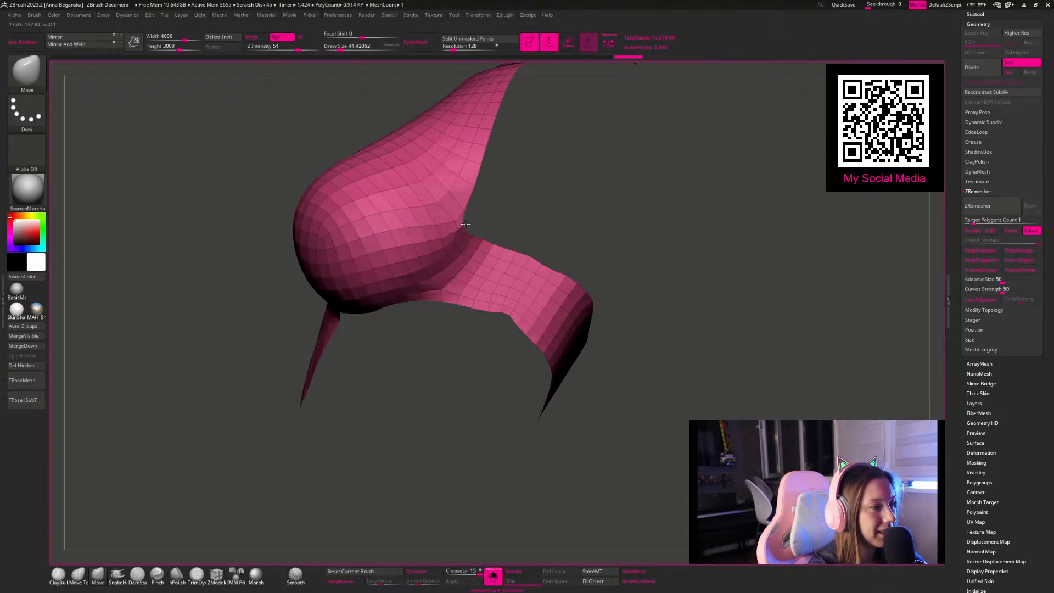
click(980, 208)
click(981, 212)
Step: Show all subtools and extrude all polygons of the remeshed piece outward with the ZModeler brush
drag(922, 231, 485, 551)
click(493, 576)
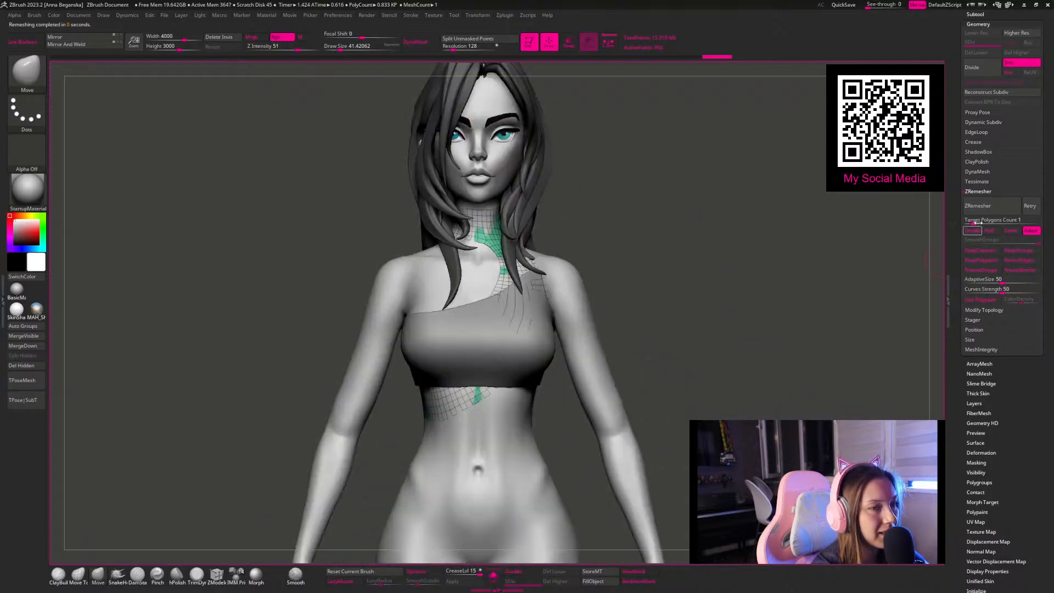
drag(674, 247, 164, 427)
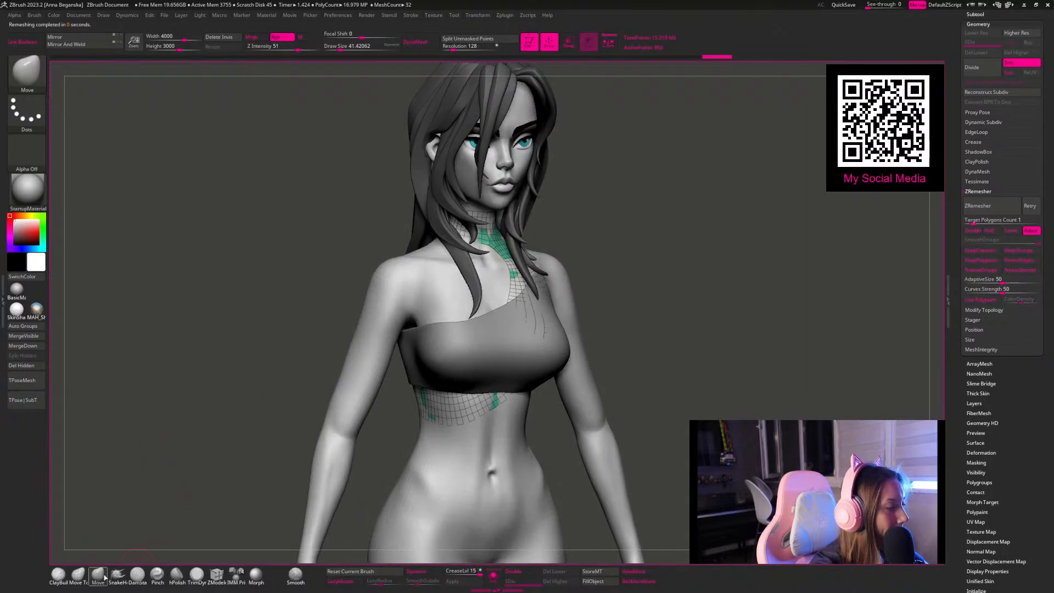
click(217, 575)
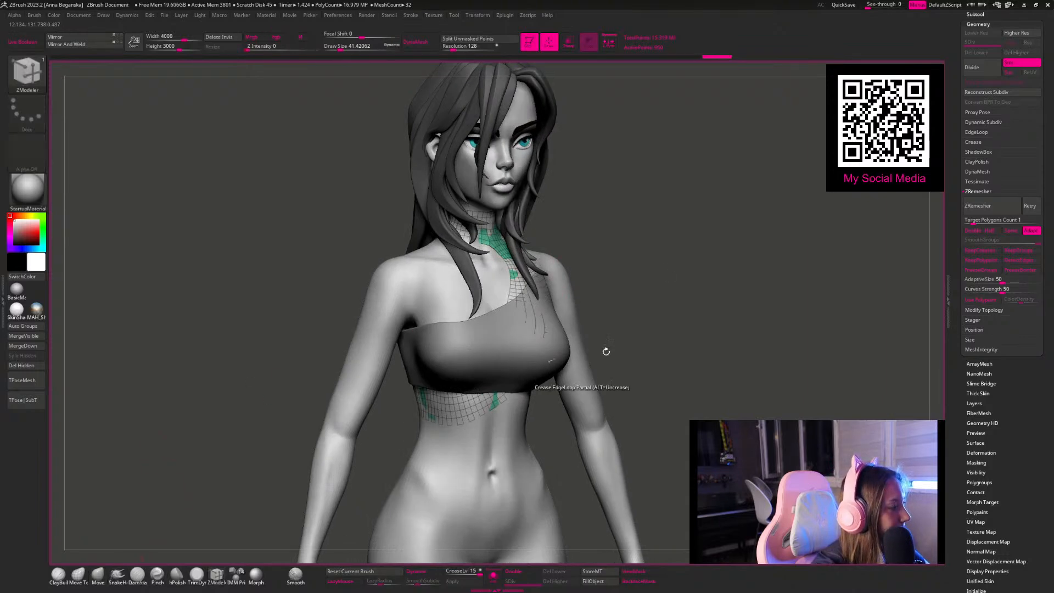
drag(659, 221, 544, 277)
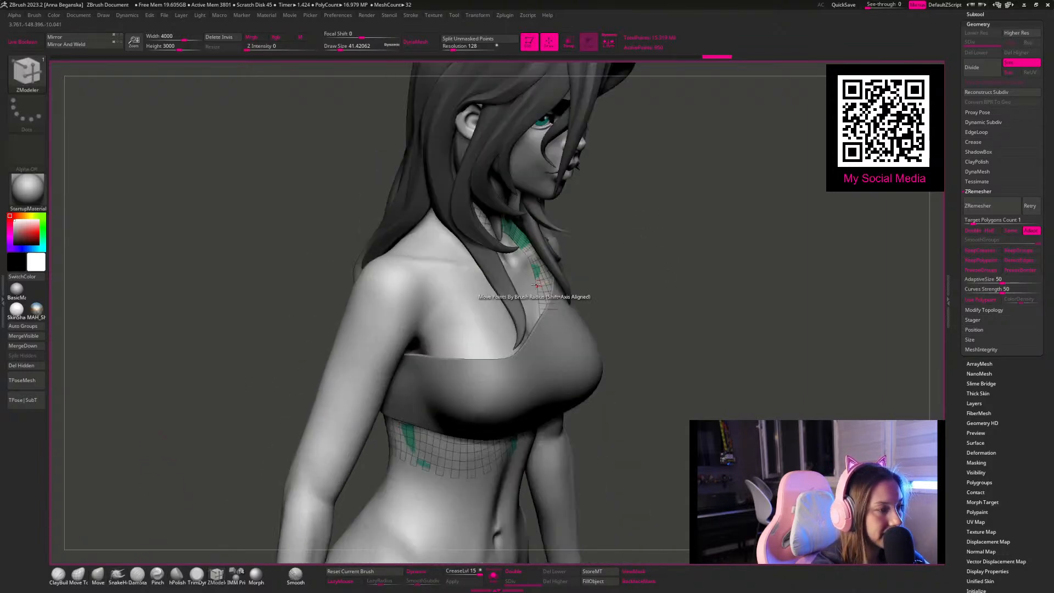
key(space)
click(541, 282)
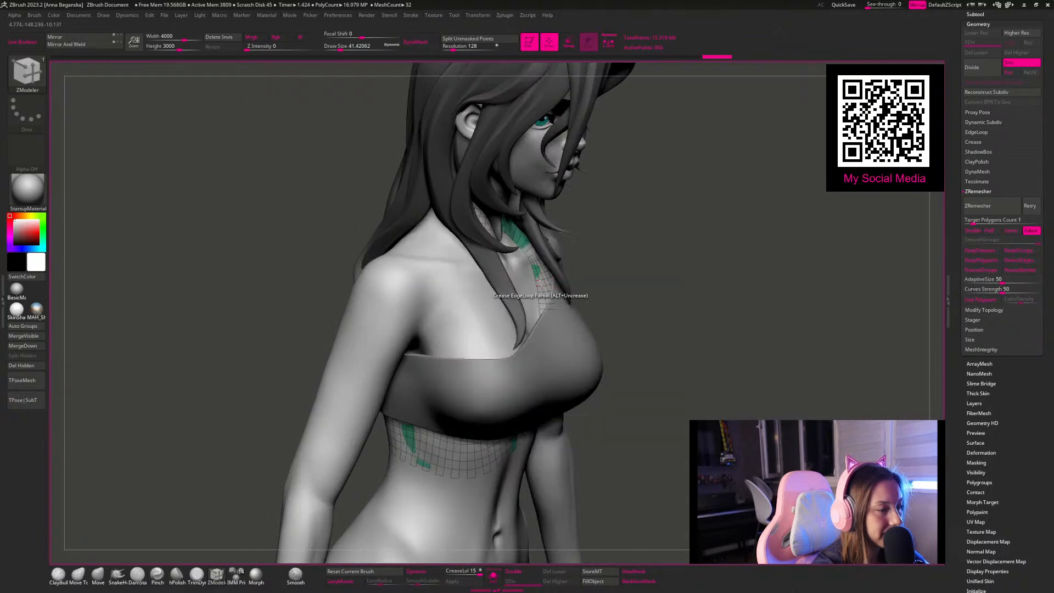
drag(542, 282, 554, 284)
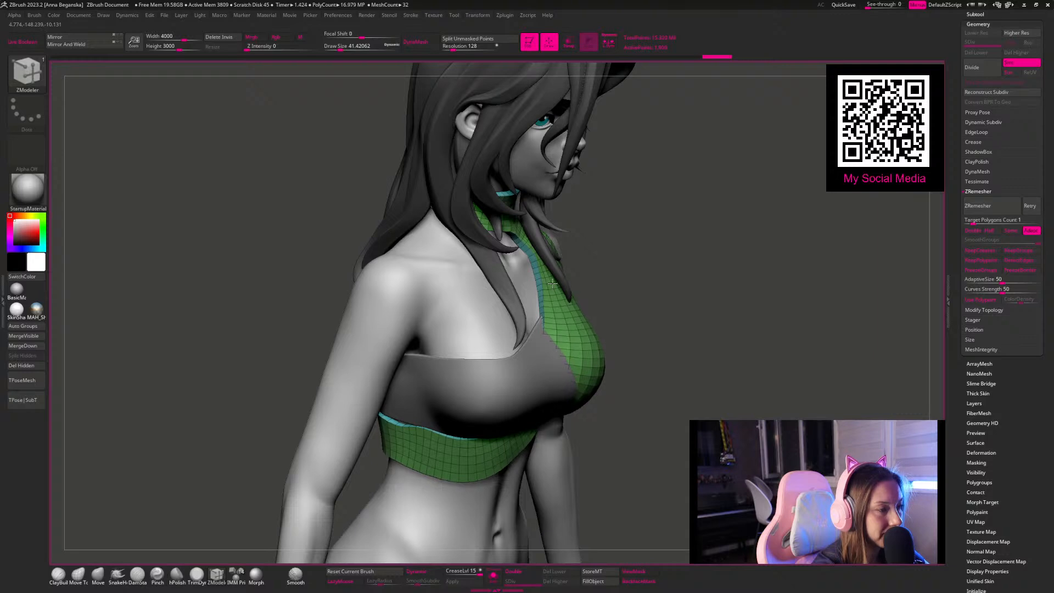
Step: Isolate the piece, keep only its outer polygroup by deleting the hidden polygons, and show all subtools again
click(493, 575)
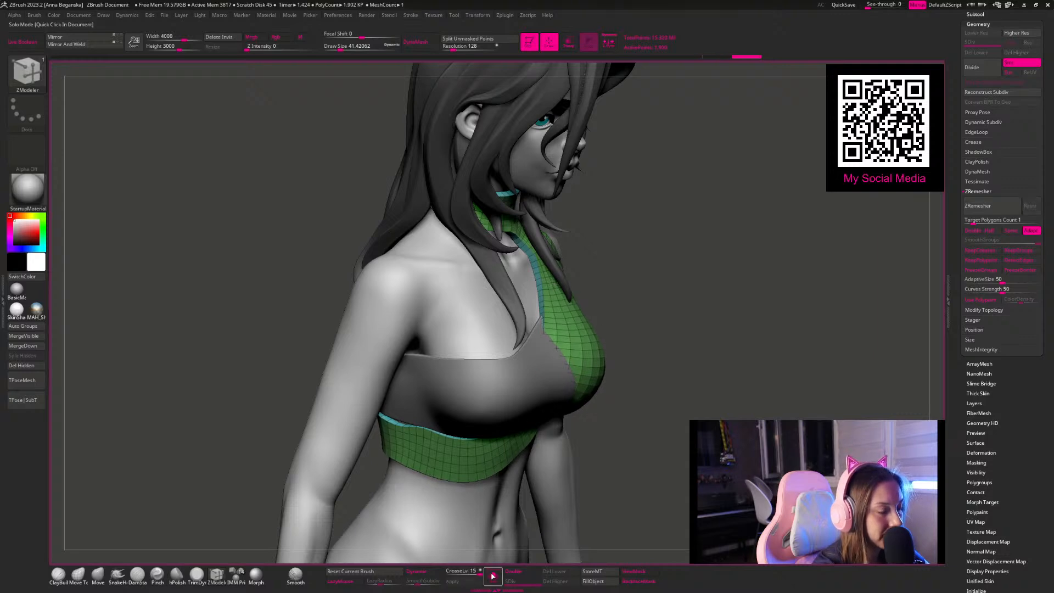
ctrl+shift+click(548, 329)
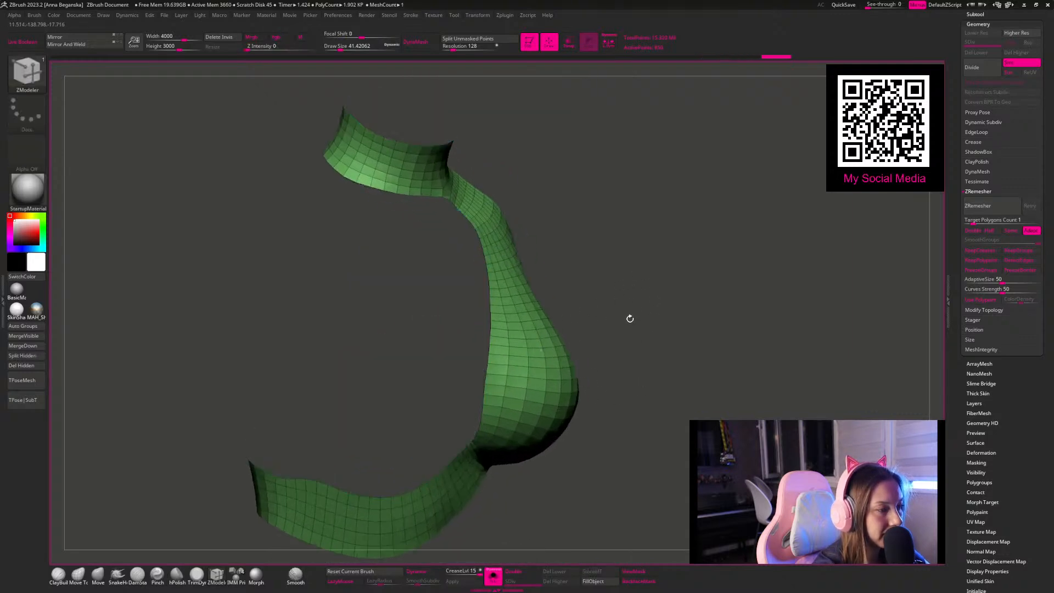
click(25, 366)
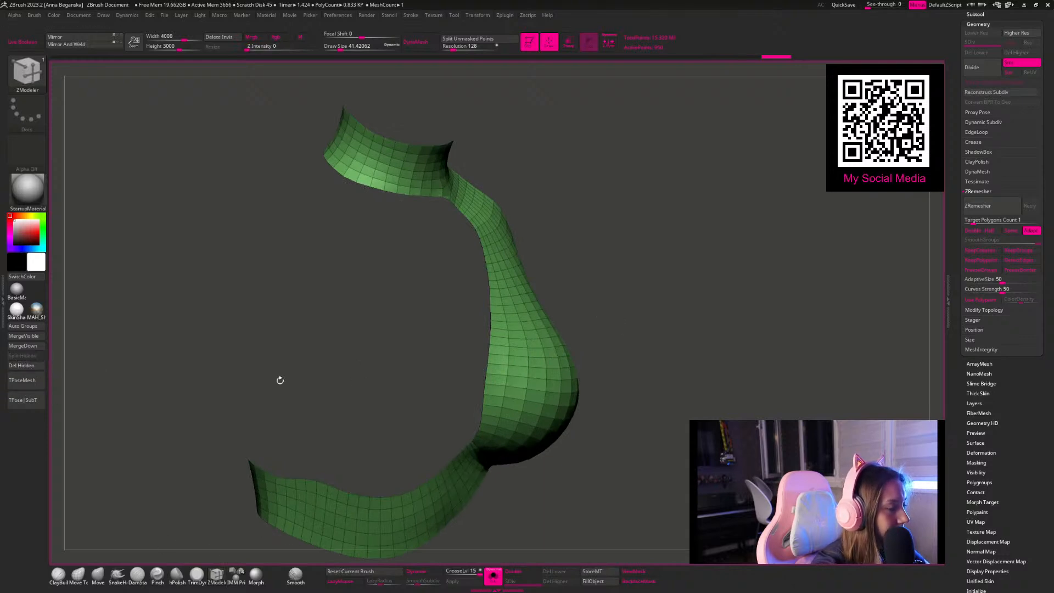
click(493, 575)
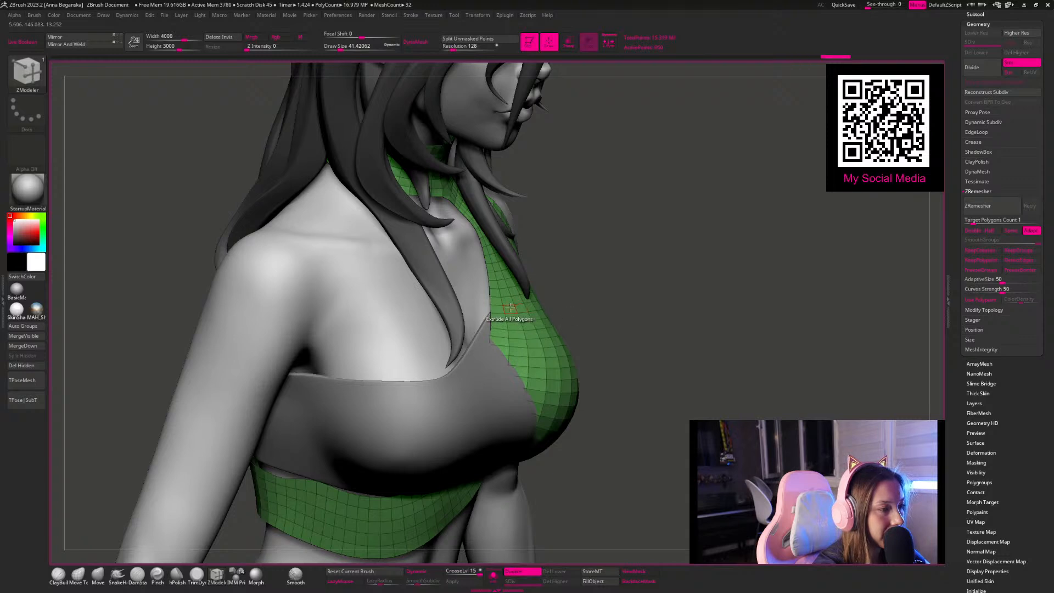
Step: Extrude all polygons of the collar-and-band piece outward with ZModeler and turn off its double-sided display
drag(511, 309, 504, 314)
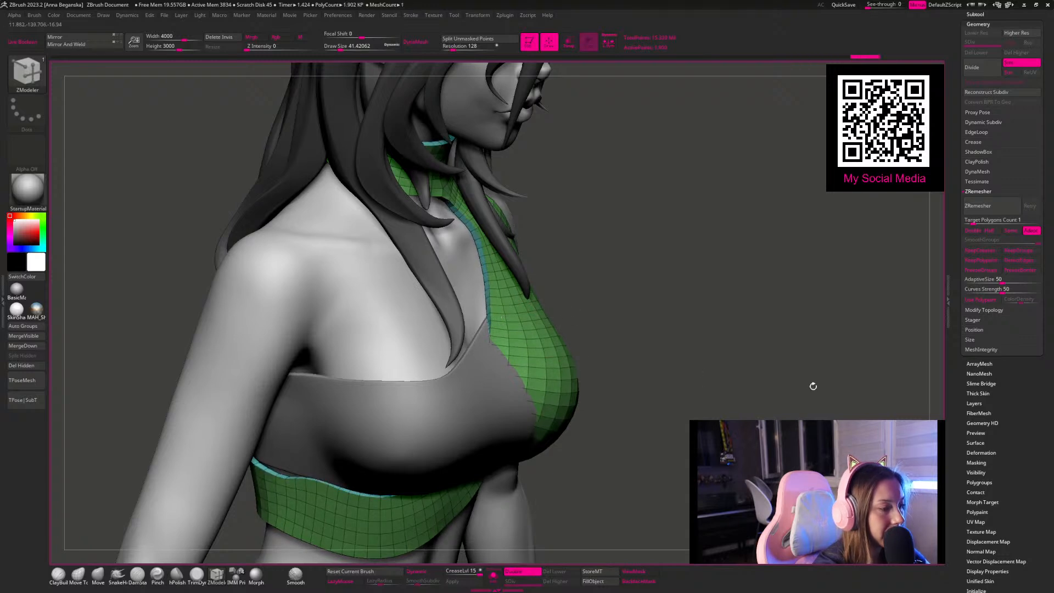
drag(963, 568, 960, 470)
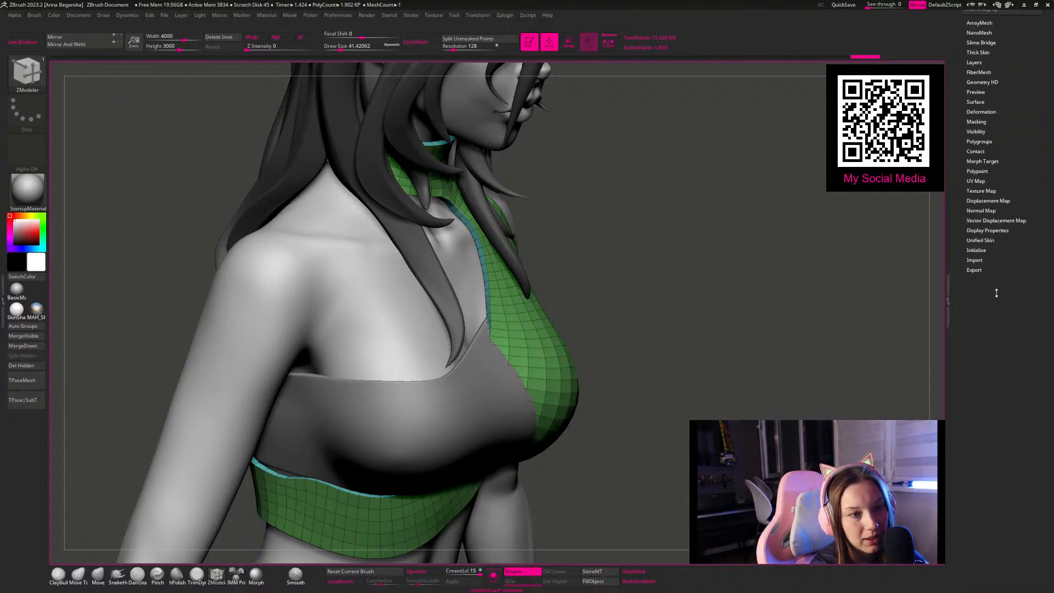
drag(993, 287, 1003, 305)
mouse_move(736, 256)
mouse_down()
mouse_move(729, 249)
mouse_move(764, 247)
mouse_up()
drag(804, 285, 808, 288)
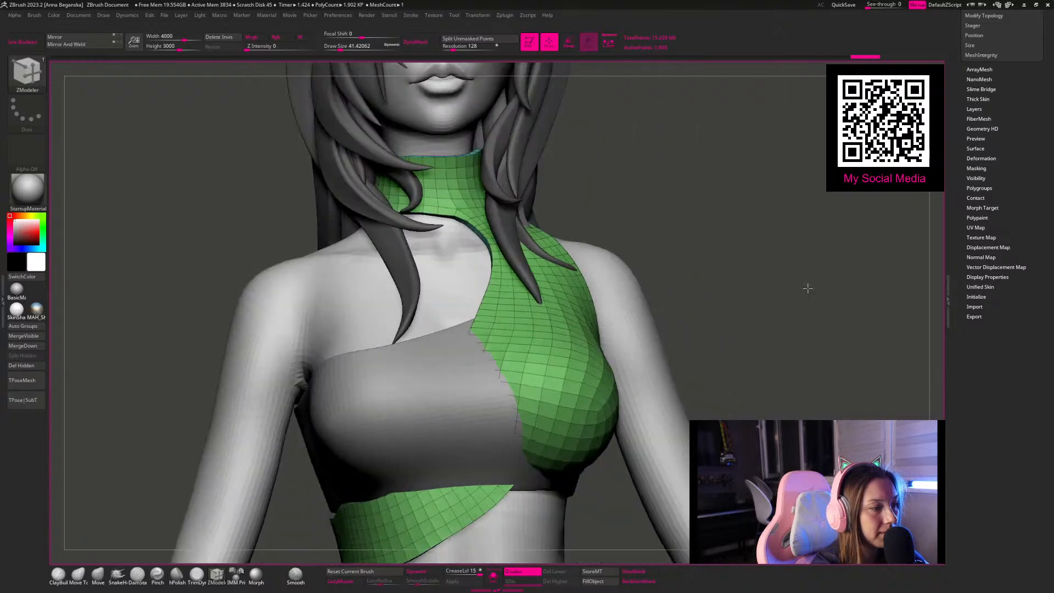
scroll(979, 257, up, 2)
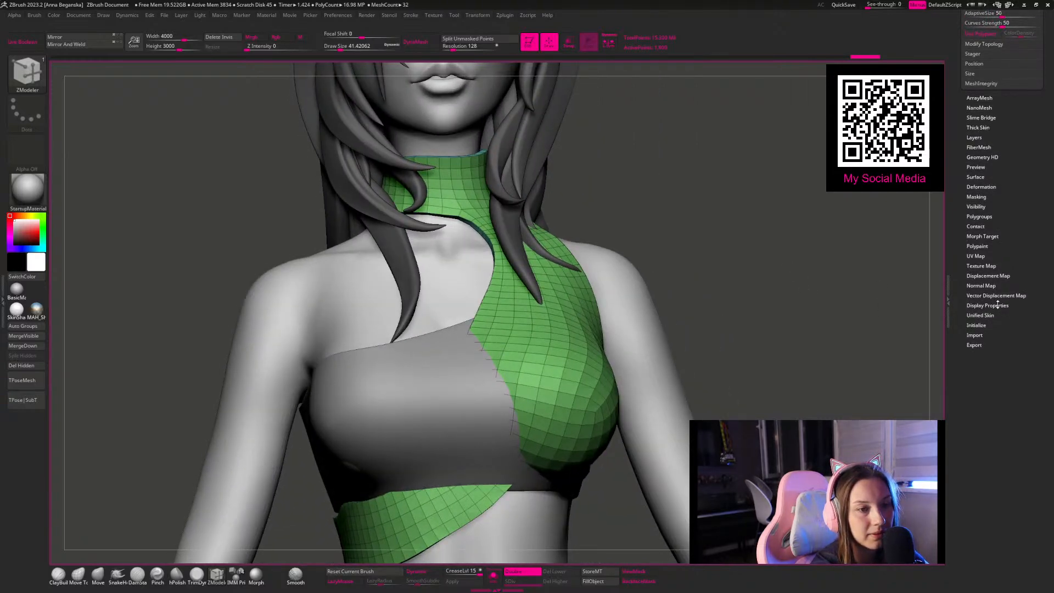
click(988, 305)
click(996, 262)
click(1016, 263)
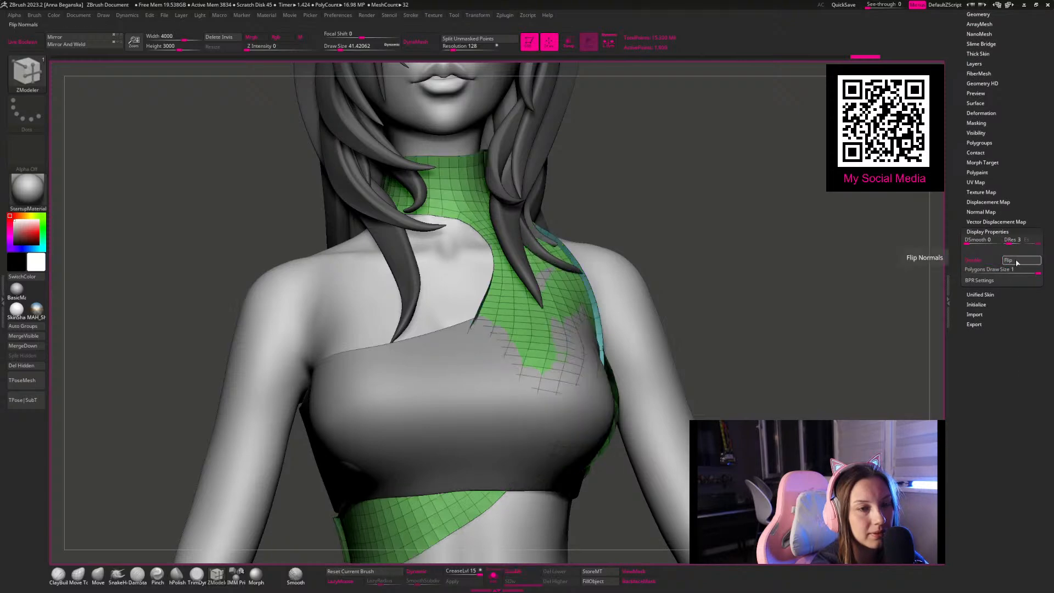
click(1016, 263)
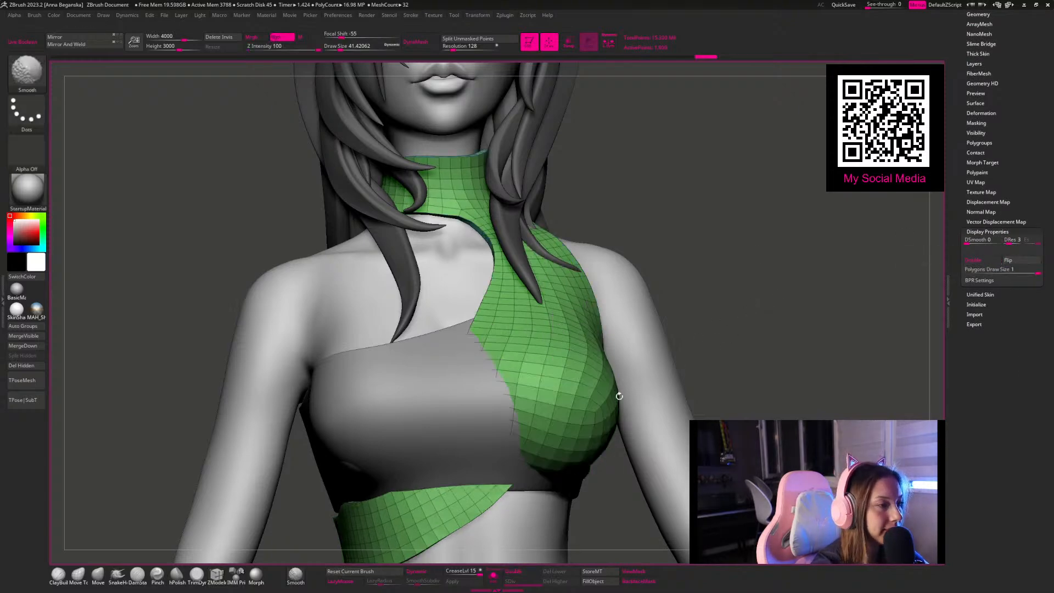
Step: Isolate the piece in Solo mode, hide its thin border polygroup and delete the hidden polygons
key(b)
key(z)
key(m)
key(f)
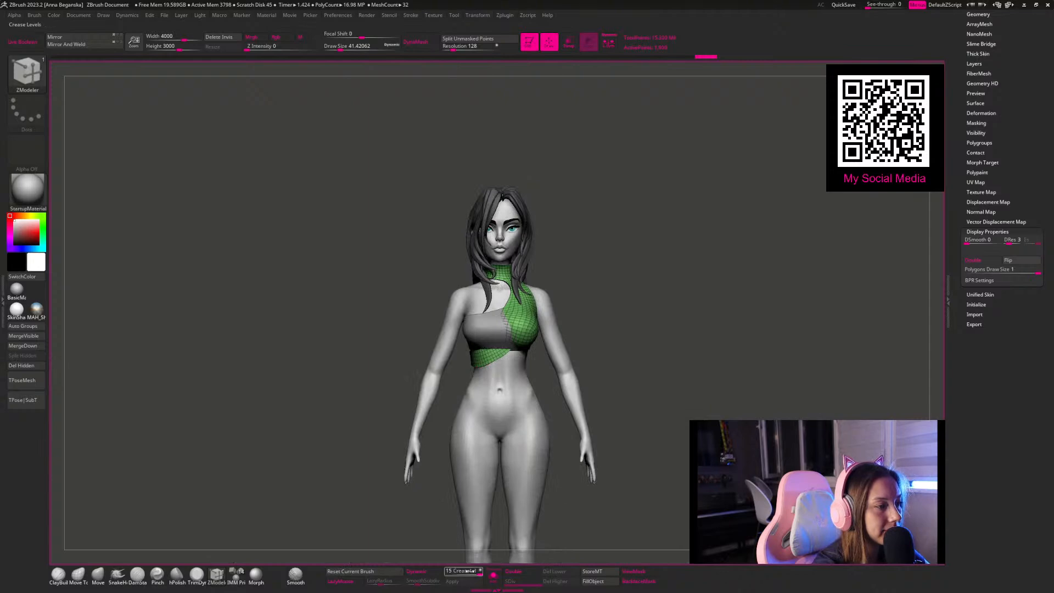
click(493, 575)
drag(620, 303, 587, 236)
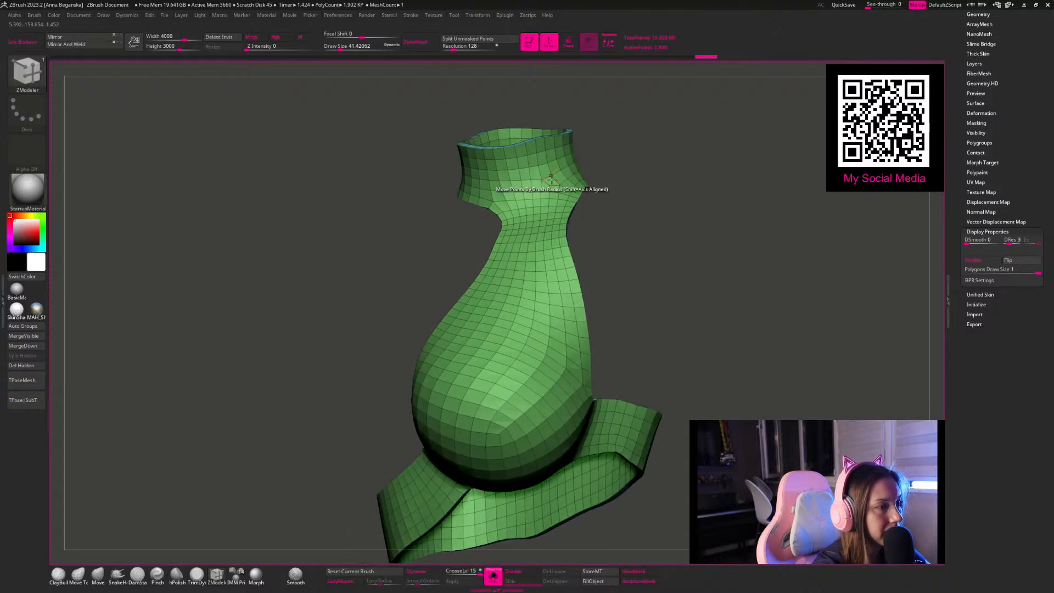
drag(604, 200, 598, 275)
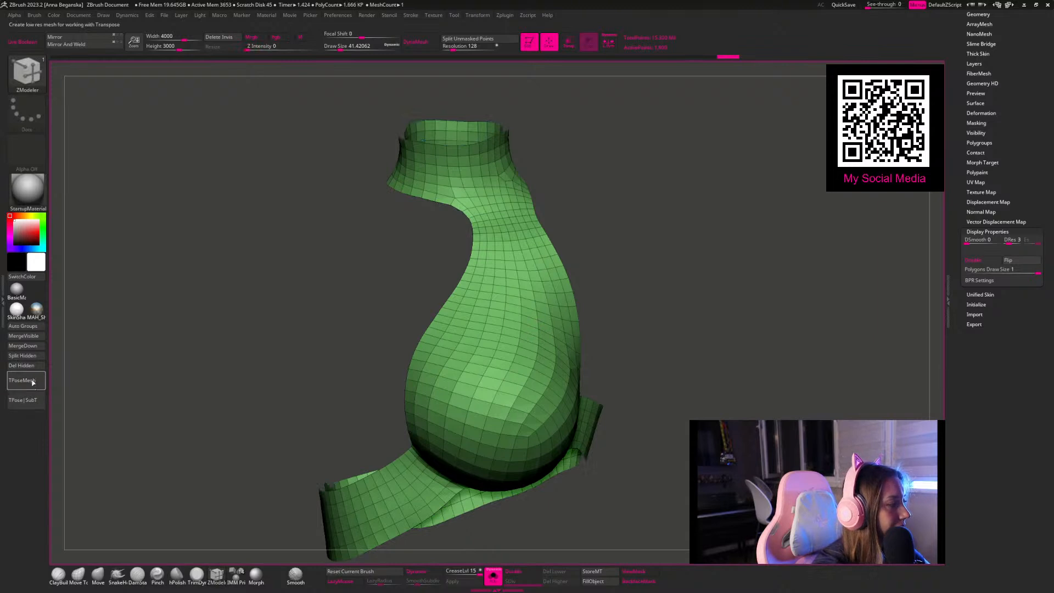
Step: Run ZRemesher on the isolated piece with a target polygon count of 1
drag(957, 70, 991, 215)
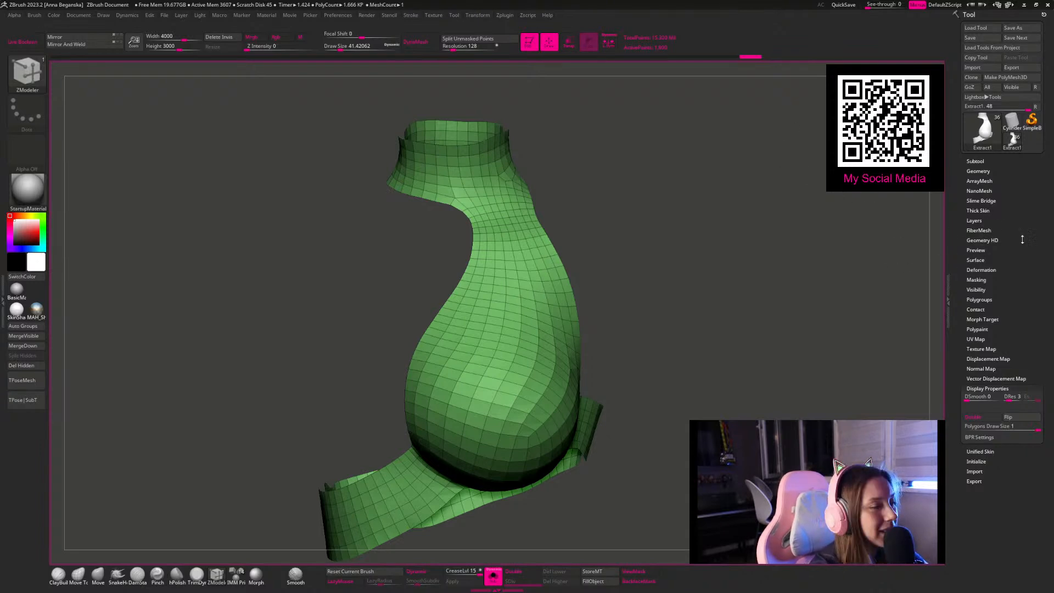
scroll(963, 238, down, 1)
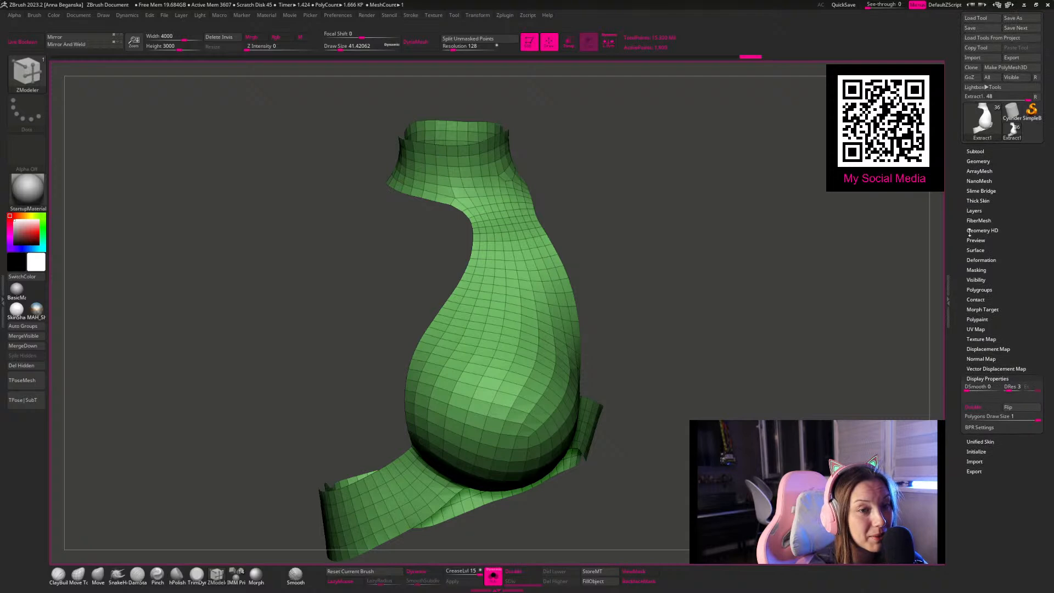
click(971, 162)
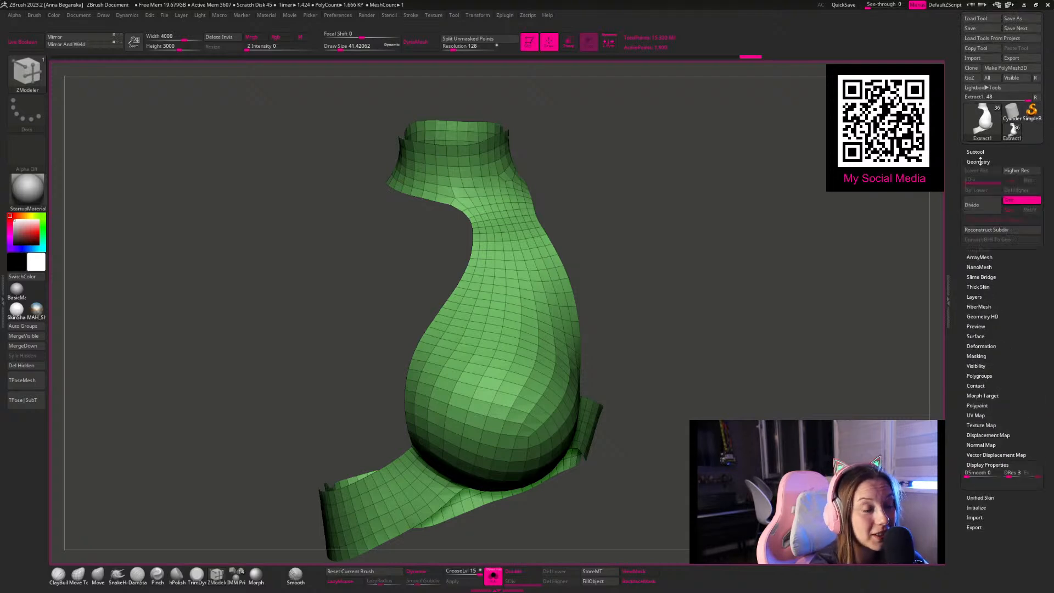
click(978, 344)
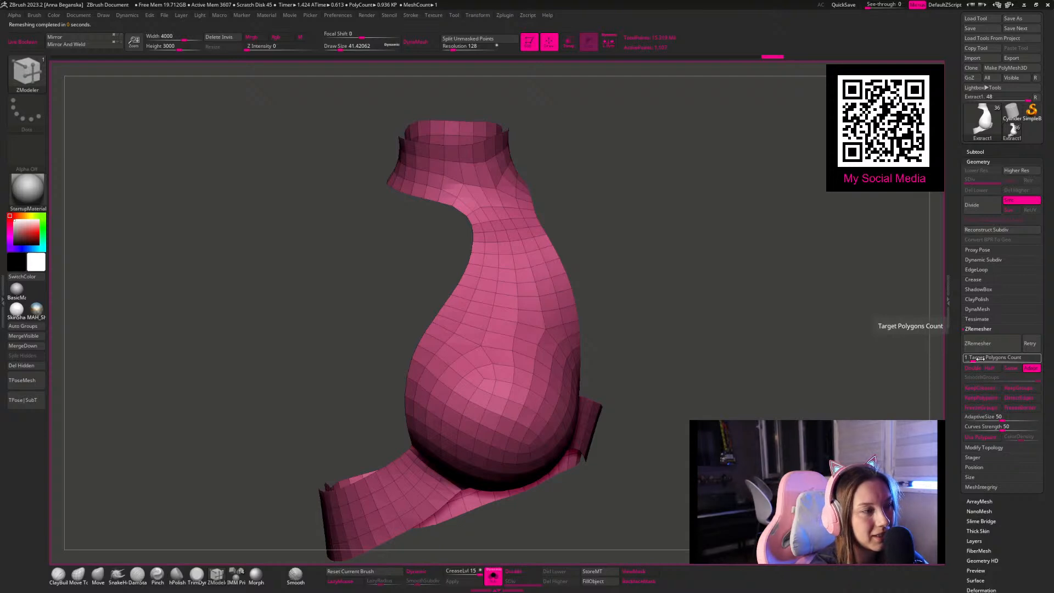
Step: Lower the target polygon count to 0.5 and remesh the piece again
drag(972, 358, 979, 349)
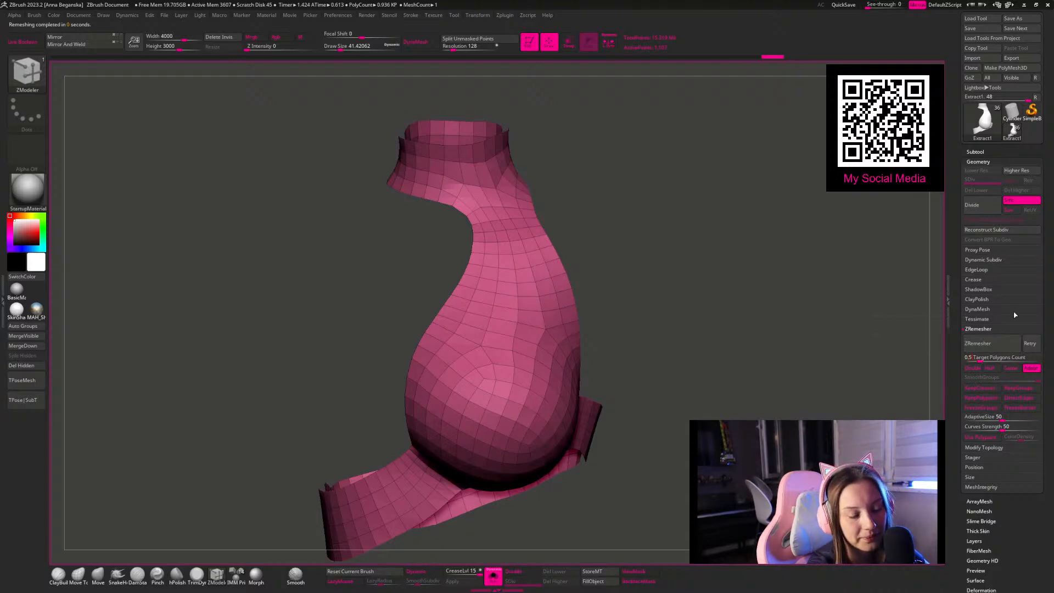
click(991, 344)
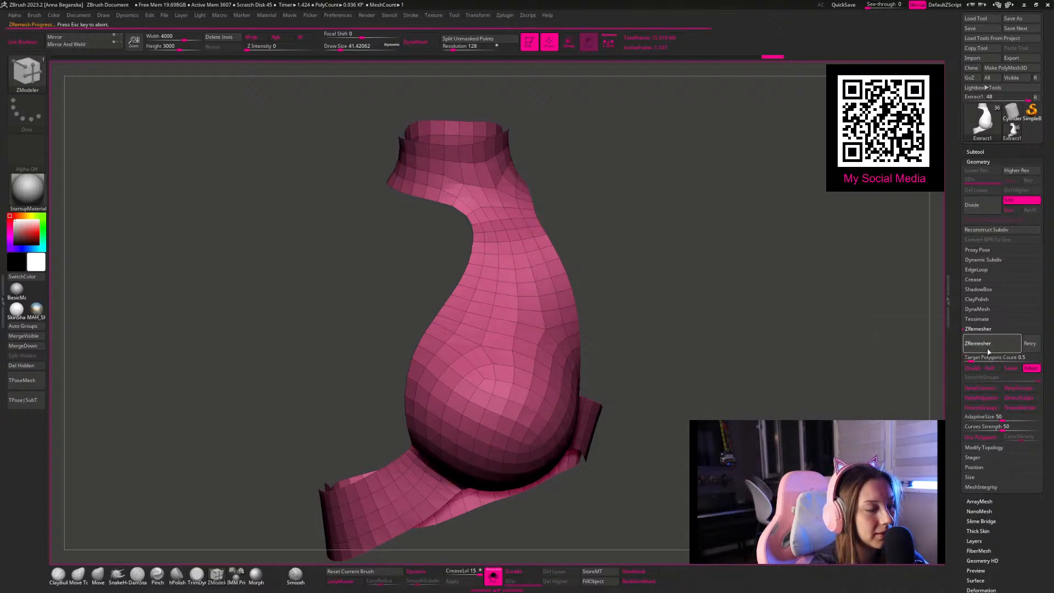
drag(830, 267, 974, 317)
click(968, 344)
Step: Rerun ZRemesher on the piece twice more at the same target, checking its topology from several sides
drag(762, 294, 814, 258)
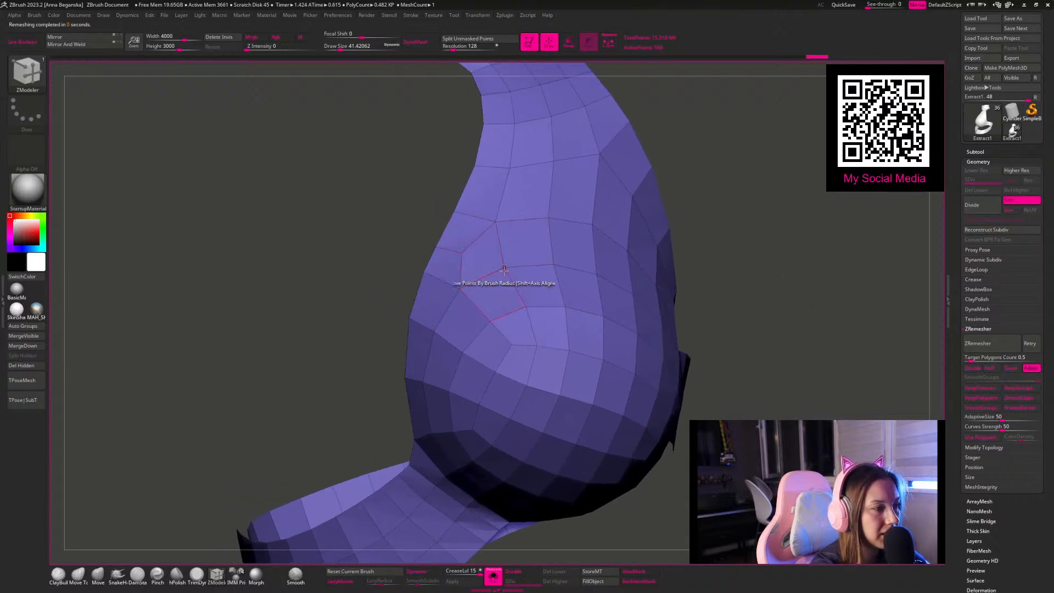
click(989, 345)
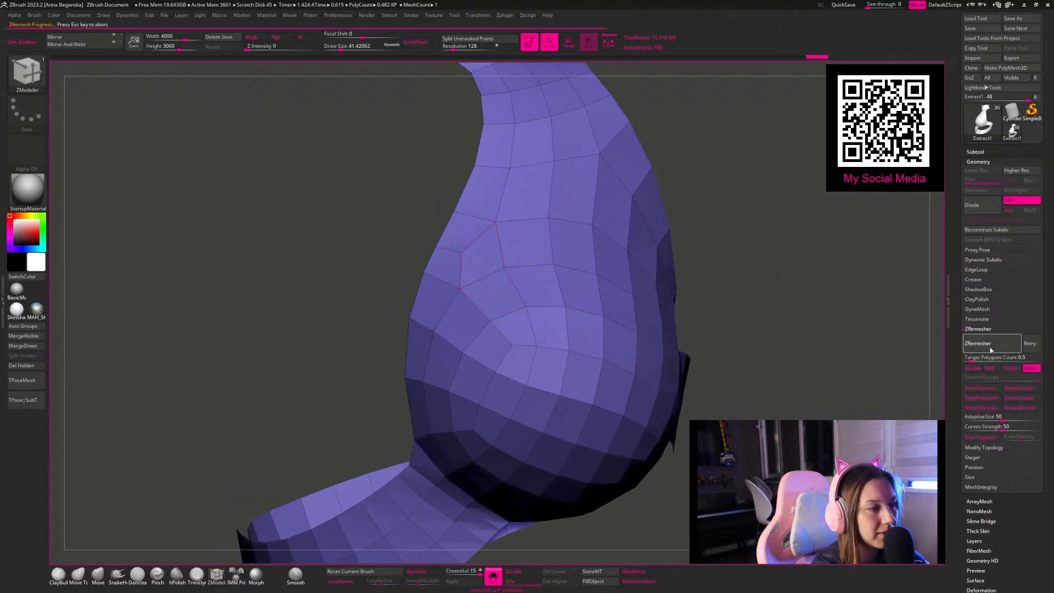
alt+drag(842, 300, 915, 333)
click(981, 345)
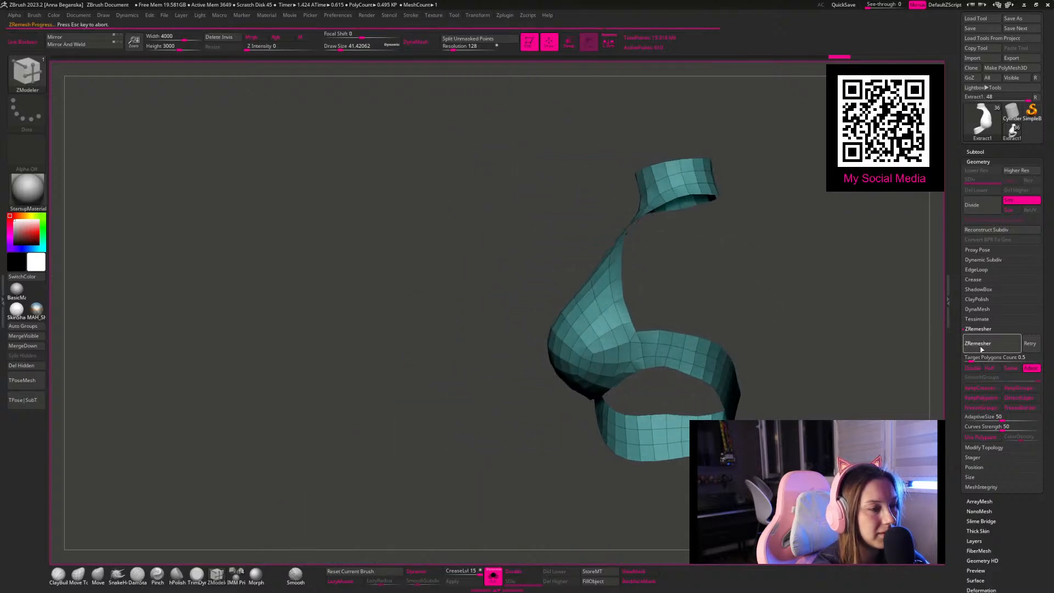
drag(786, 279, 821, 294)
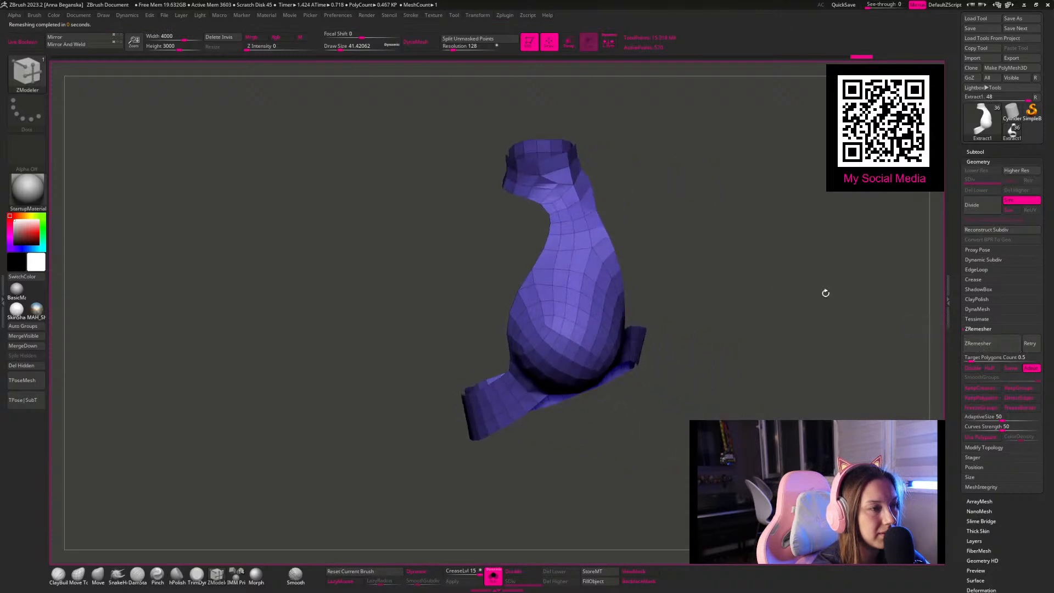
Step: Try several more ZRemesher passes on the piece and undo them
click(991, 344)
click(992, 346)
click(994, 350)
mouse_move(791, 272)
mouse_down()
mouse_move(760, 261)
mouse_move(760, 276)
mouse_move(762, 262)
mouse_move(776, 275)
mouse_move(777, 255)
mouse_move(802, 254)
mouse_move(800, 280)
mouse_move(806, 221)
mouse_move(776, 228)
mouse_move(786, 219)
mouse_move(789, 253)
mouse_move(703, 275)
mouse_move(727, 283)
mouse_up()
key(ctrl+z)
key(ctrl+z)
key(ctrl+z)
key(ctrl+z)
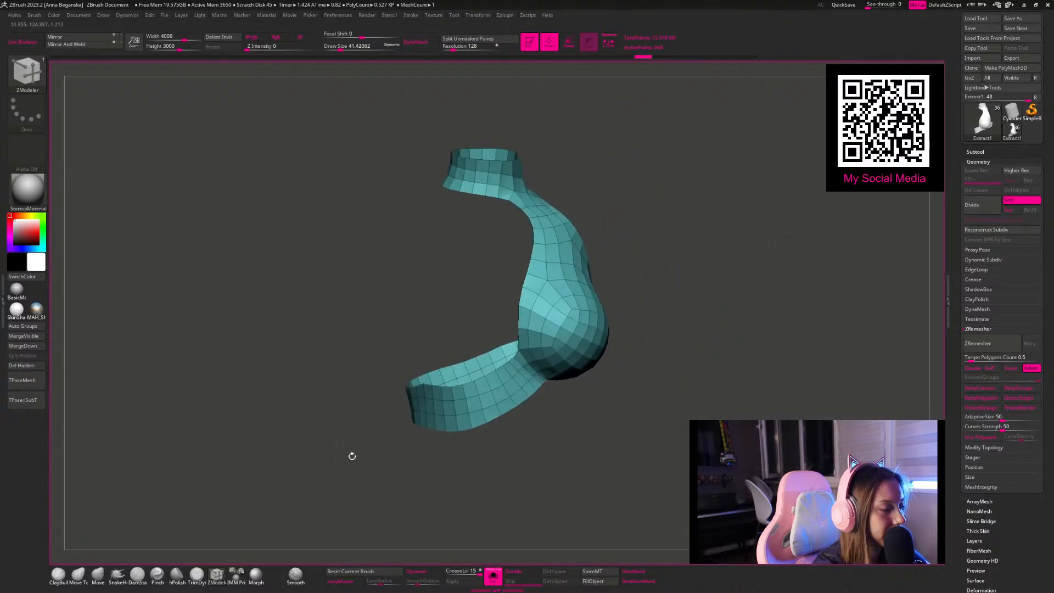
Step: Show all subtools again and turn on double-sided display for the remeshed piece
click(498, 577)
drag(688, 219, 733, 234)
drag(566, 274, 573, 284)
key(ctrl+w)
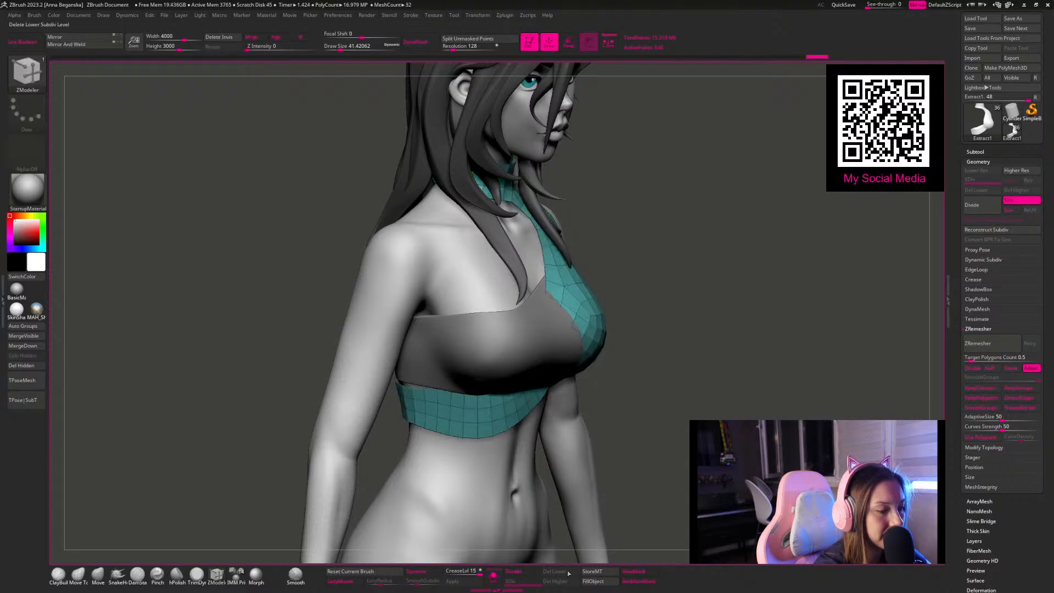
click(531, 572)
drag(644, 270, 649, 274)
Step: Isolate the piece, assign polygroups with Auto Groups, keep only the outer shell and delete the hidden polygons
click(493, 576)
drag(626, 357, 199, 321)
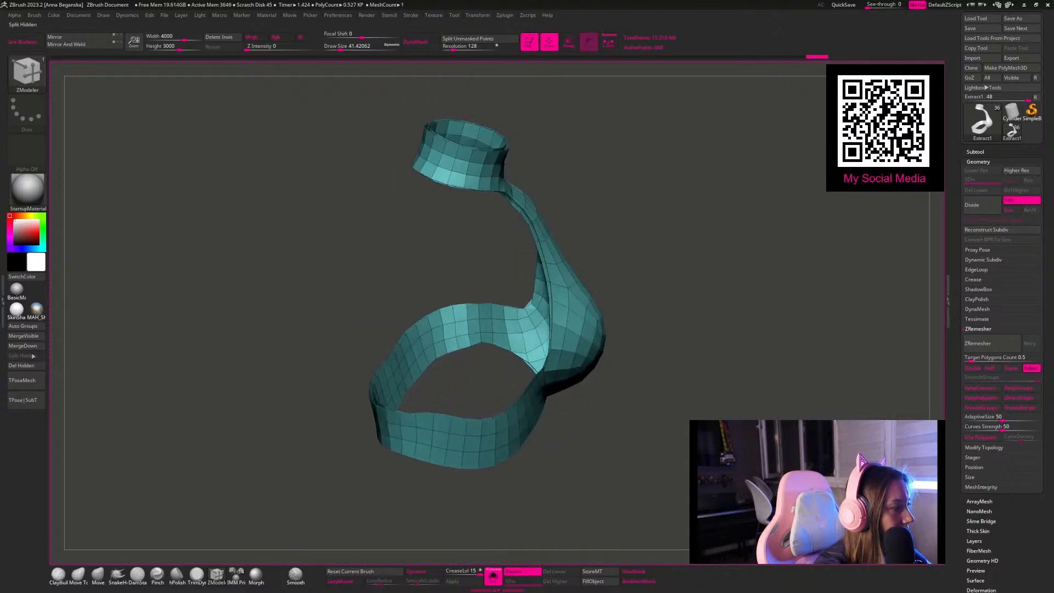
click(25, 328)
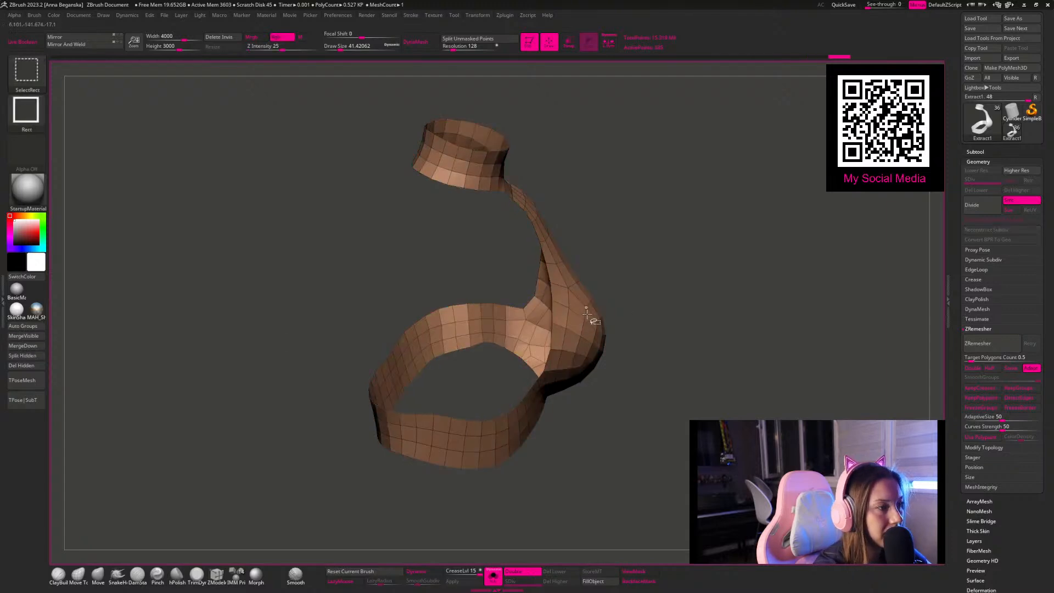
click(30, 378)
drag(672, 275, 536, 526)
Step: Show all subtools and extrude all polygons of the single-layer piece outward with ZModeler
click(493, 577)
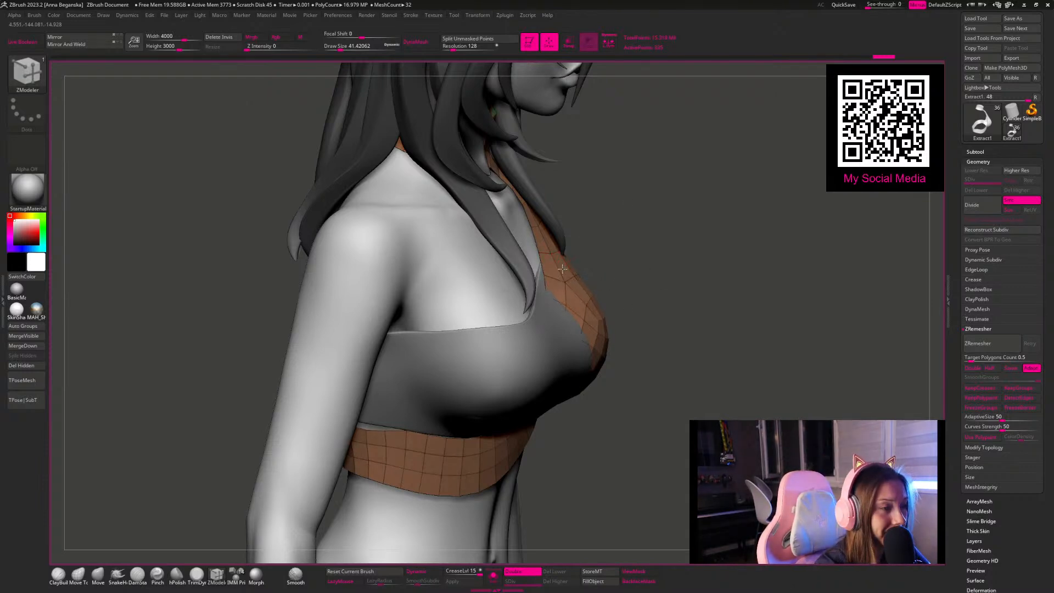
drag(718, 400, 744, 392)
key(shift)
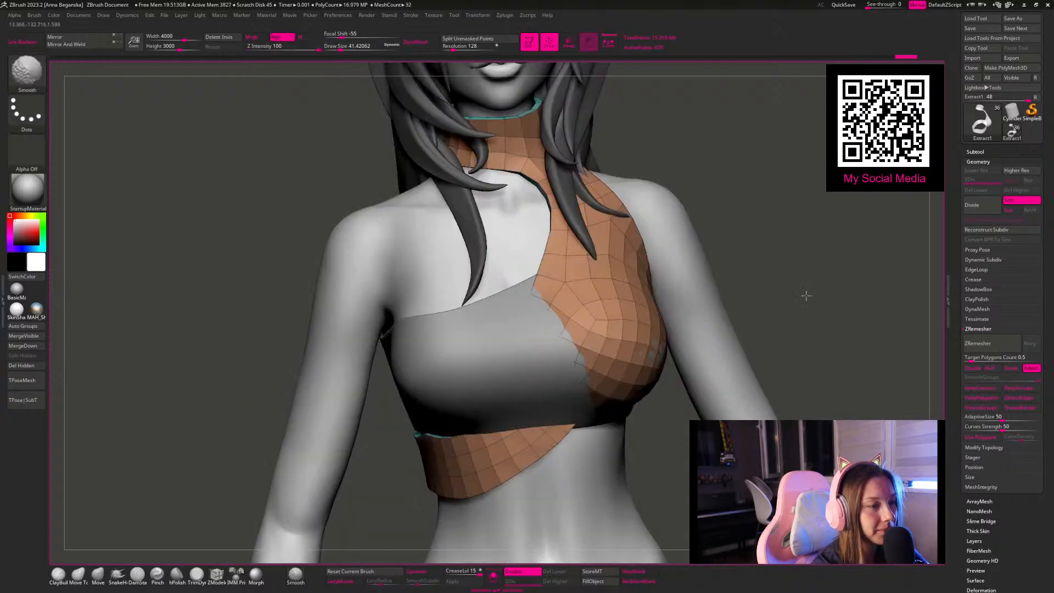
shift+drag(804, 321, 786, 337)
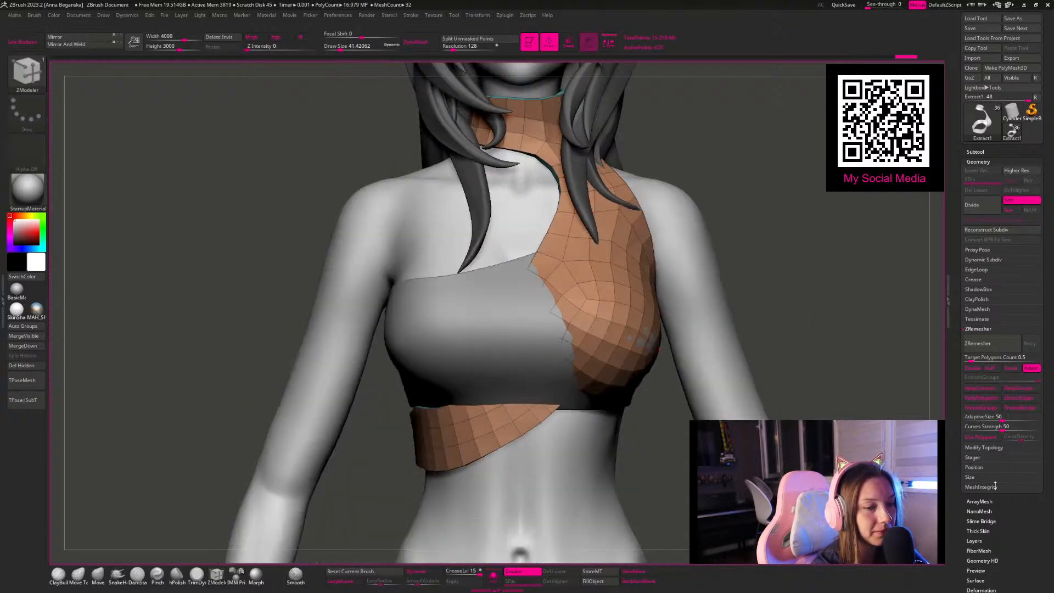
Step: Turn off double-sided display for the extruded piece and check its normals by flipping them
scroll(970, 564, down, 7)
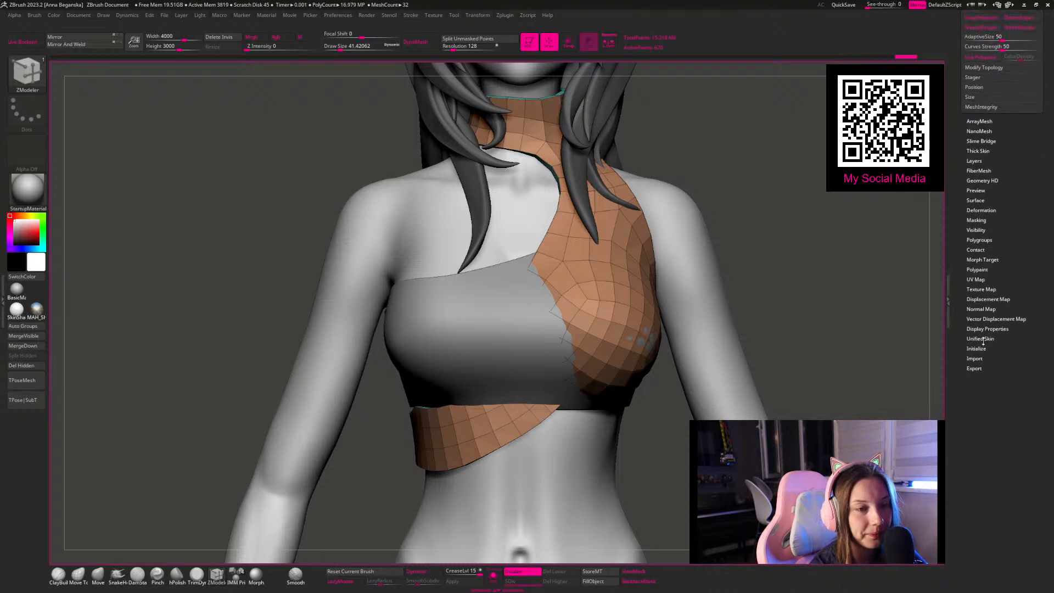
click(987, 329)
click(1011, 261)
click(1012, 261)
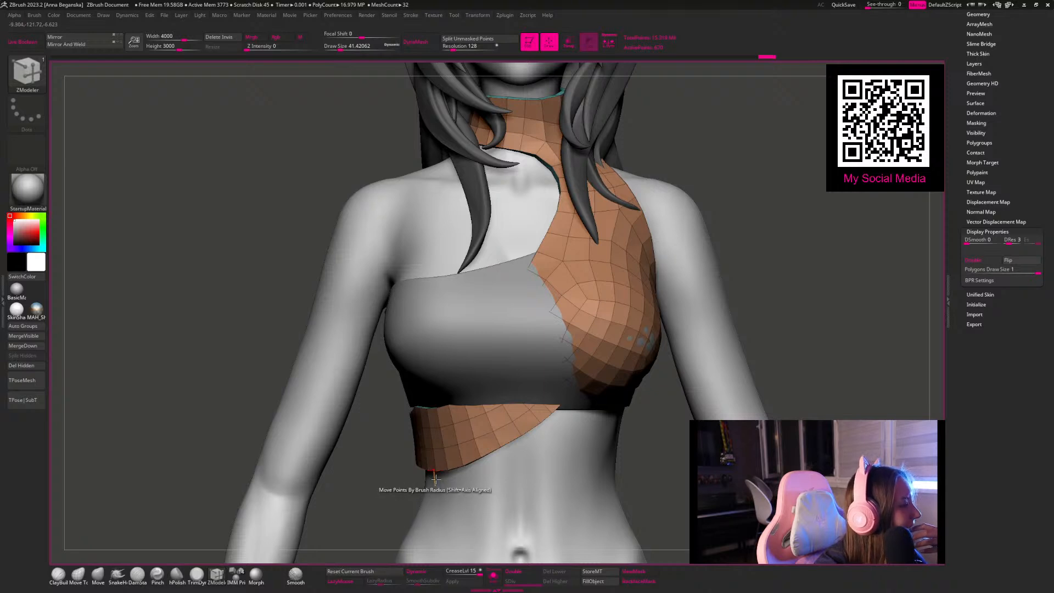
Step: Isolate the piece and examine its inner surface and border thickness around the collar, armhole and lower band
click(491, 575)
drag(717, 294, 706, 230)
alt+drag(806, 160, 677, 200)
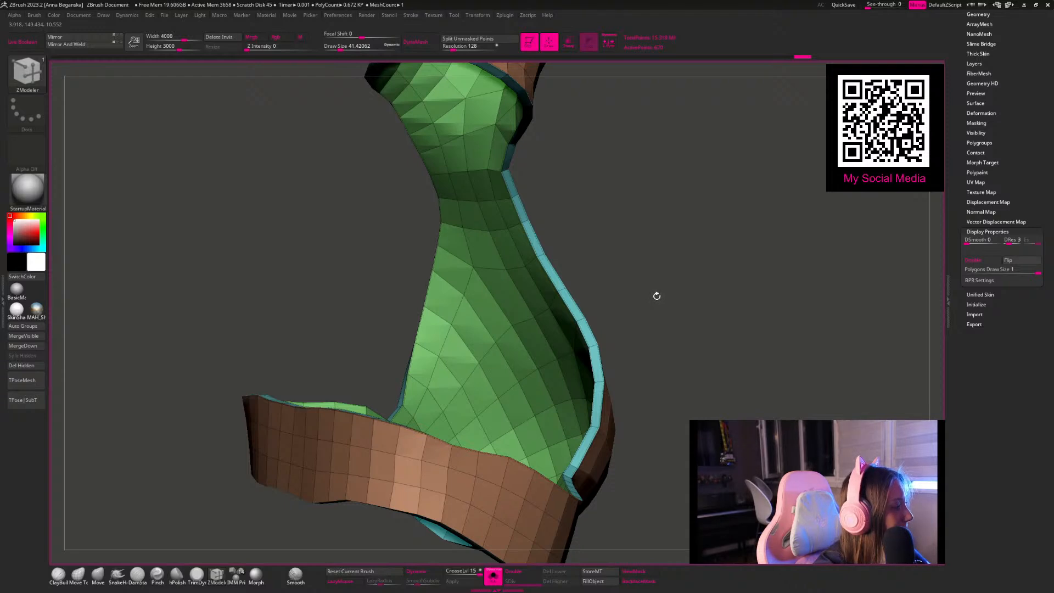
drag(655, 291, 619, 295)
alt+drag(516, 128, 495, 124)
alt+drag(237, 258, 291, 247)
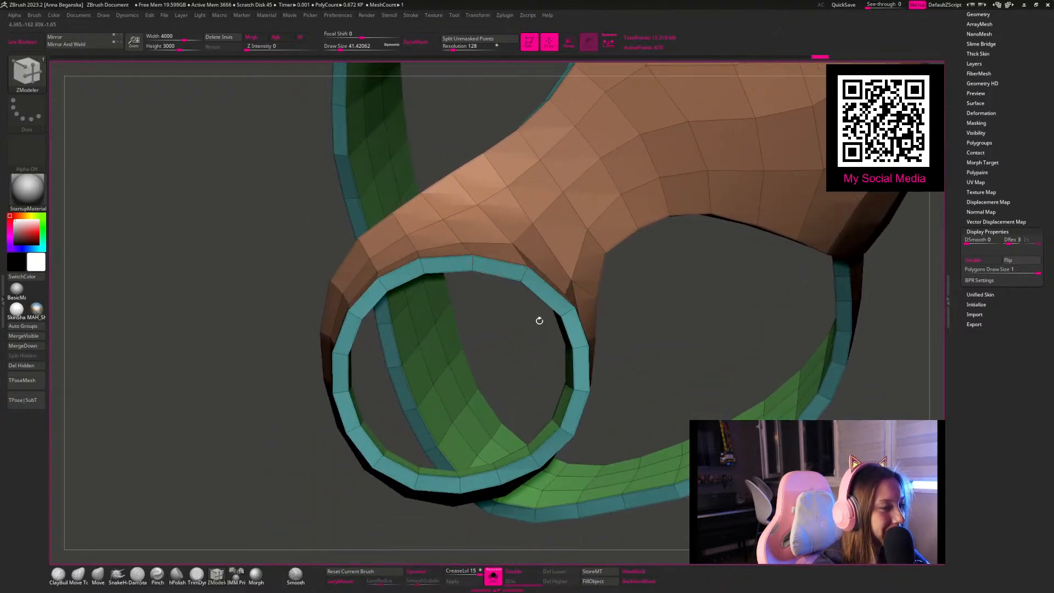
alt+drag(666, 336, 596, 292)
drag(700, 285, 576, 466)
alt+drag(626, 514, 564, 412)
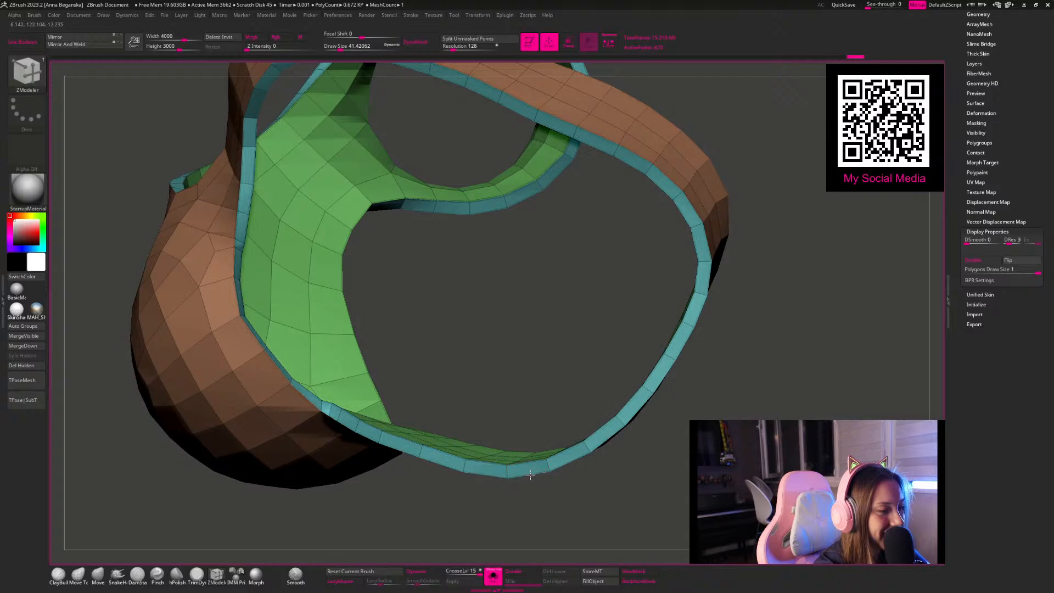
Step: Turn on Dynamic Subdivision for the piece, with crease level 3 and a higher SmoothSubdiv level
alt+drag(598, 513, 762, 199)
key(d)
alt+drag(762, 199, 598, 195)
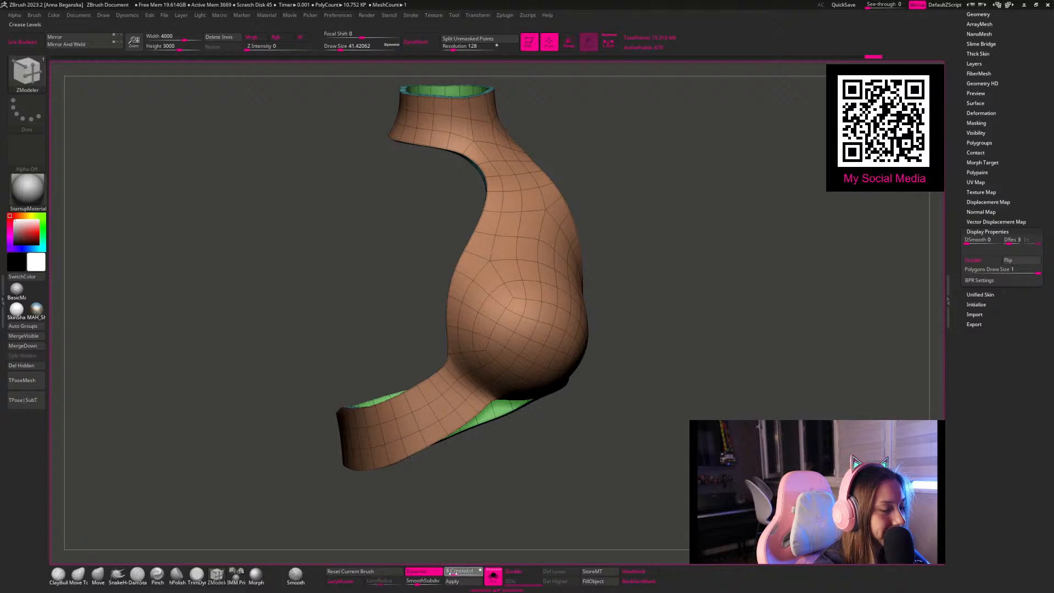
click(427, 583)
drag(477, 557, 572, 453)
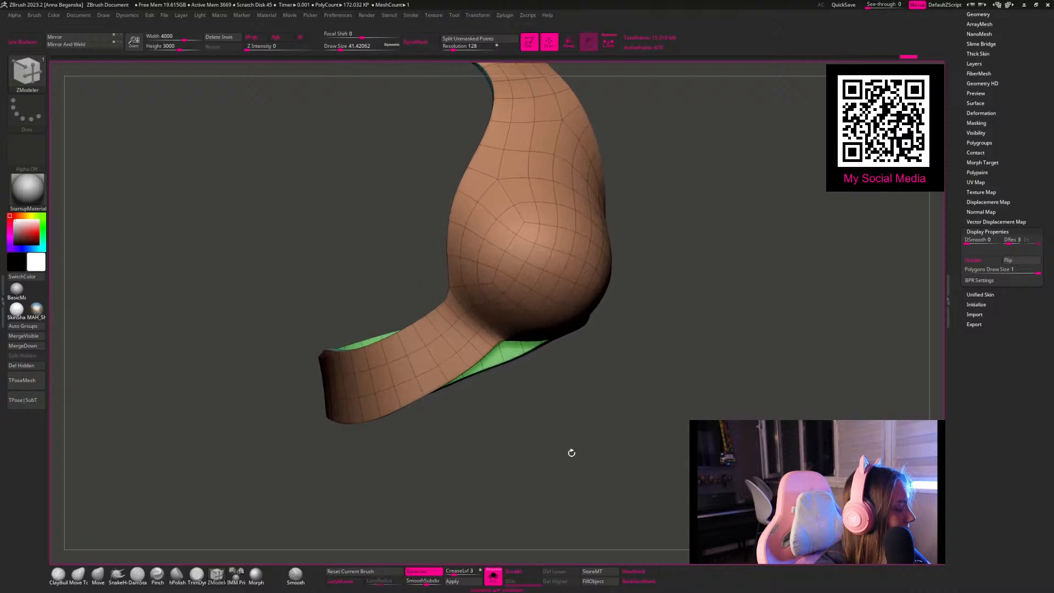
Step: Bring back all subtools, choose the Move brush and turn off the polygon wireframe display
click(493, 578)
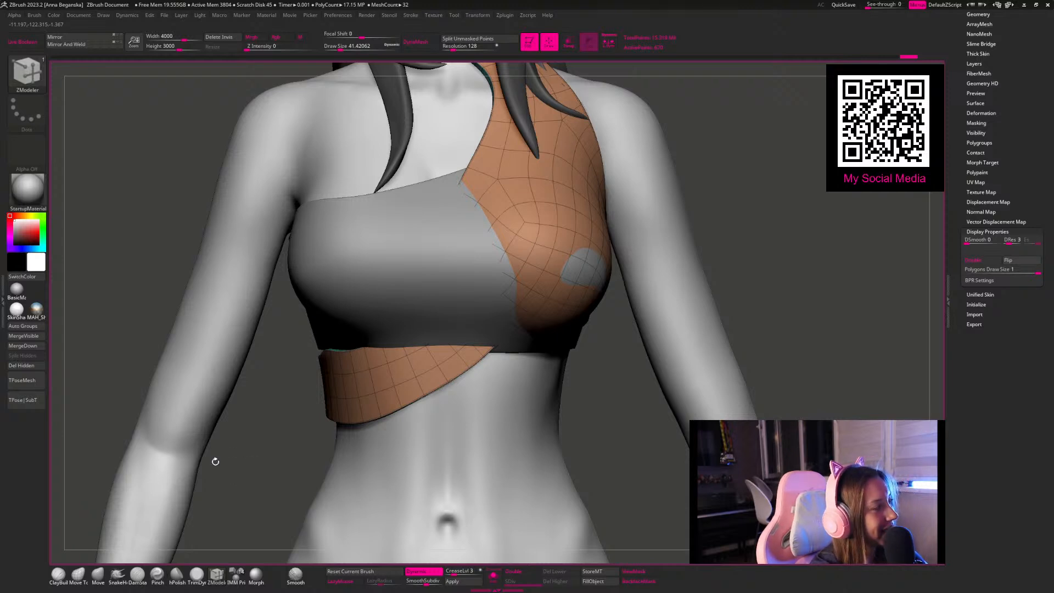
click(98, 575)
alt+drag(742, 253, 637, 214)
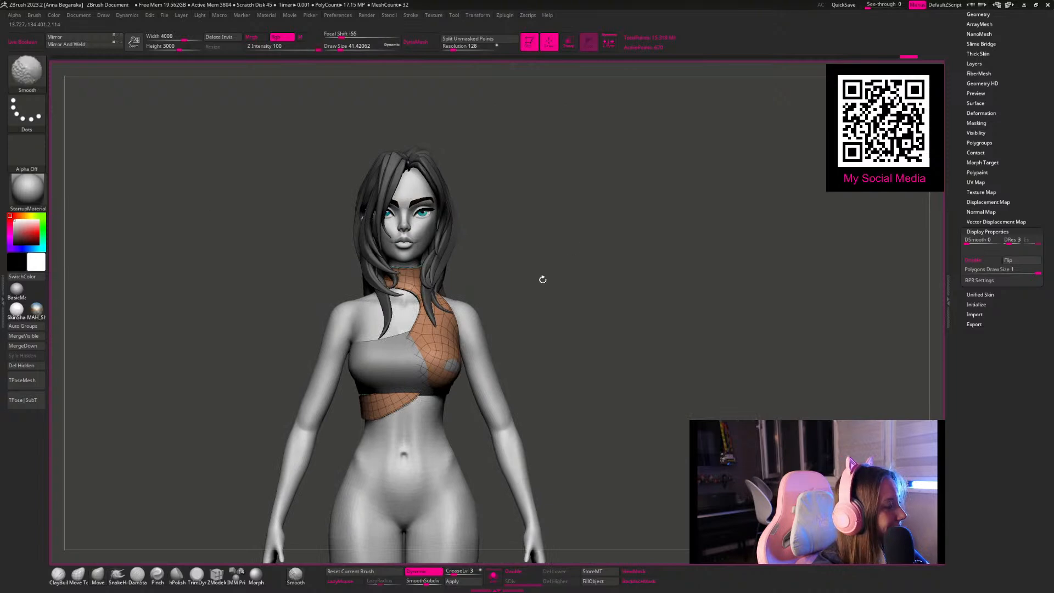
key(shift+f)
Step: Resize the Move brush and reshape the collar-and-band piece where it crosses under the bust at the front
key(space)
mouse_move(502, 259)
mouse_down()
mouse_move(549, 260)
mouse_move(511, 255)
mouse_move(533, 244)
mouse_move(520, 247)
mouse_move(456, 341)
mouse_up()
key(space)
key(space)
drag(447, 329, 460, 329)
drag(546, 297, 422, 349)
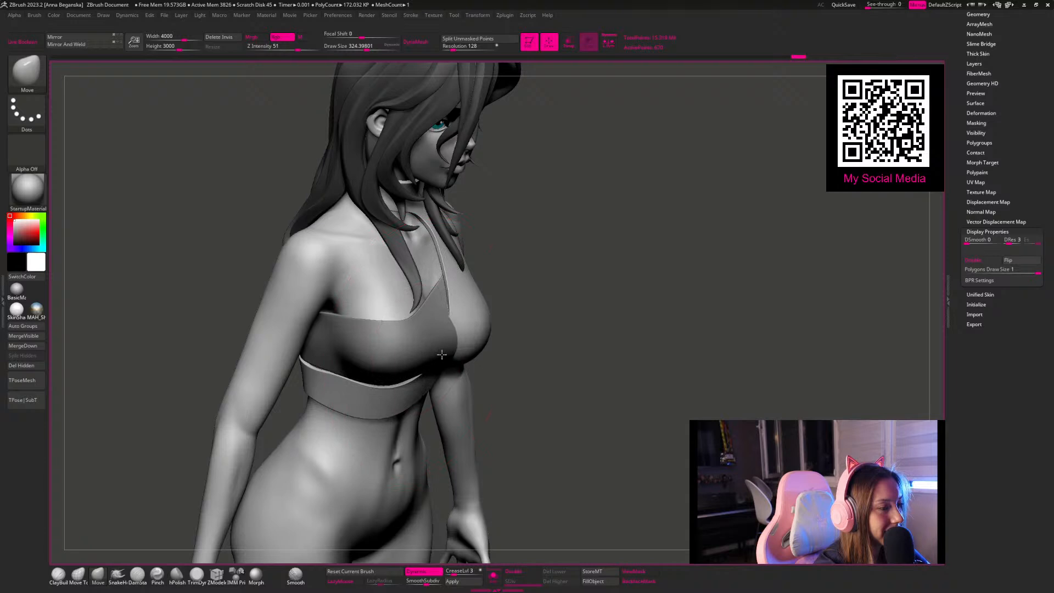
drag(442, 350, 453, 351)
mouse_move(504, 269)
mouse_down()
mouse_move(632, 262)
mouse_move(617, 261)
mouse_move(595, 192)
mouse_move(610, 214)
mouse_up()
Step: Adjust the front of the lower band beneath the covered bust with small Move strokes from two angles
key(space)
key(space)
drag(376, 388, 370, 389)
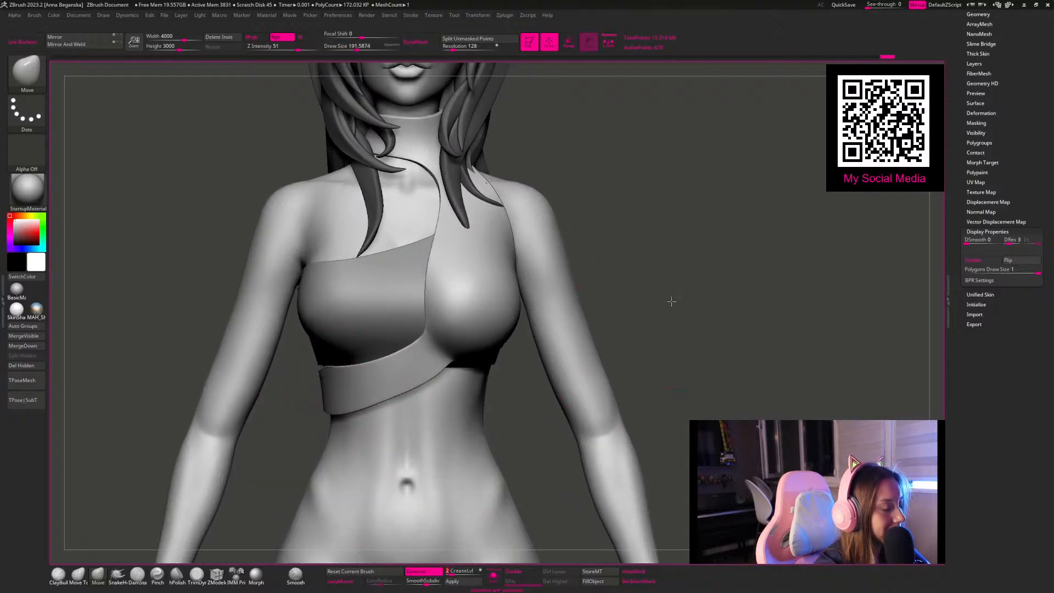
drag(668, 301, 553, 339)
key(space)
drag(319, 390, 324, 390)
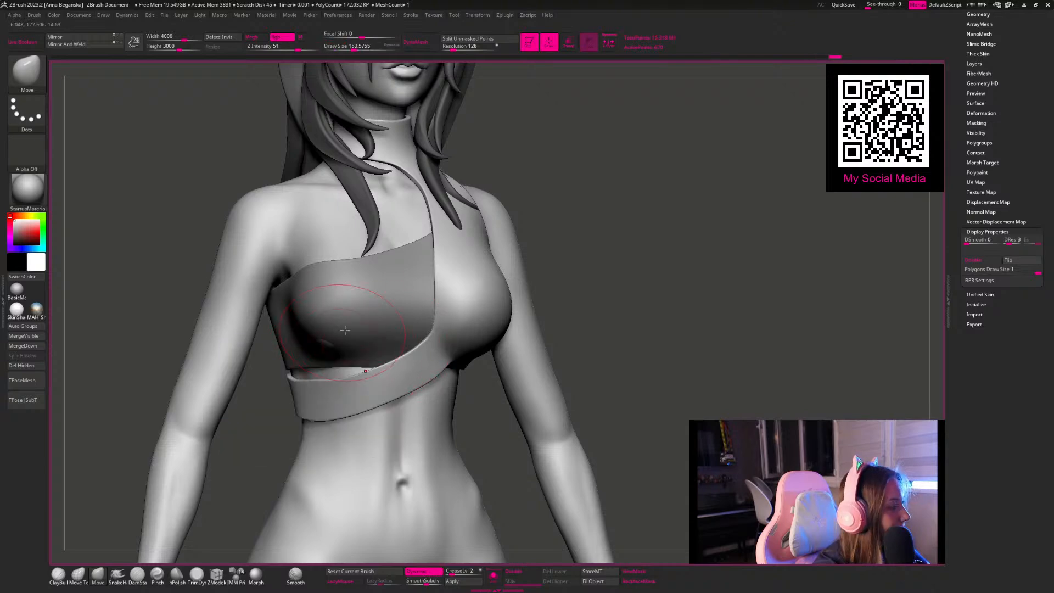
Step: Reshape the side of the lower band along its gap with the one-shoulder top
mouse_move(569, 242)
mouse_down()
mouse_move(595, 204)
mouse_move(625, 214)
mouse_move(598, 194)
mouse_move(571, 205)
mouse_move(600, 198)
mouse_move(565, 179)
mouse_move(597, 265)
mouse_up()
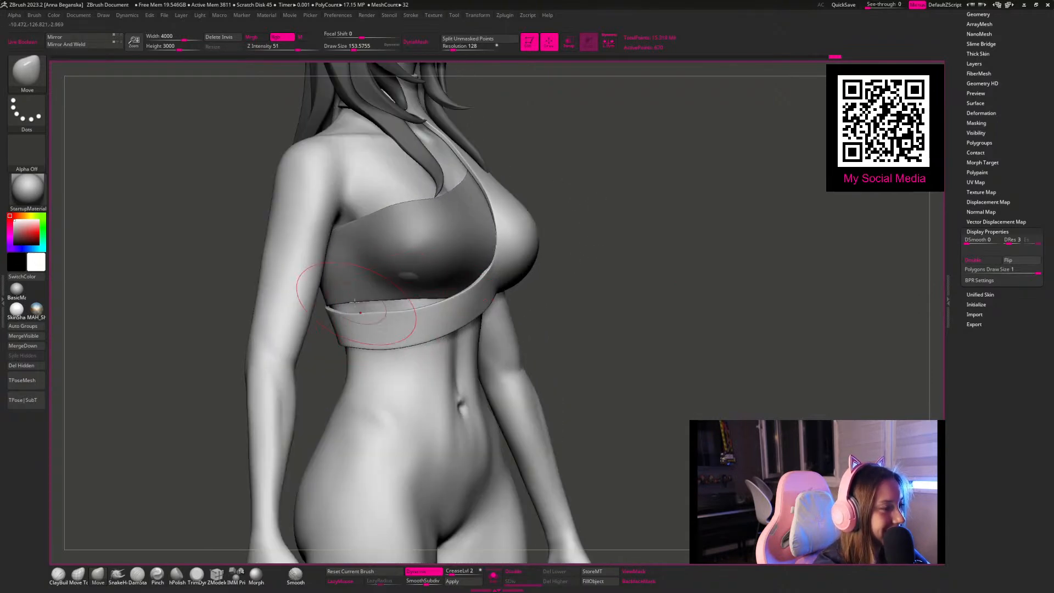
key(space)
drag(389, 315, 384, 315)
mouse_move(372, 313)
mouse_down()
mouse_move(618, 309)
mouse_move(478, 312)
mouse_up()
key(space)
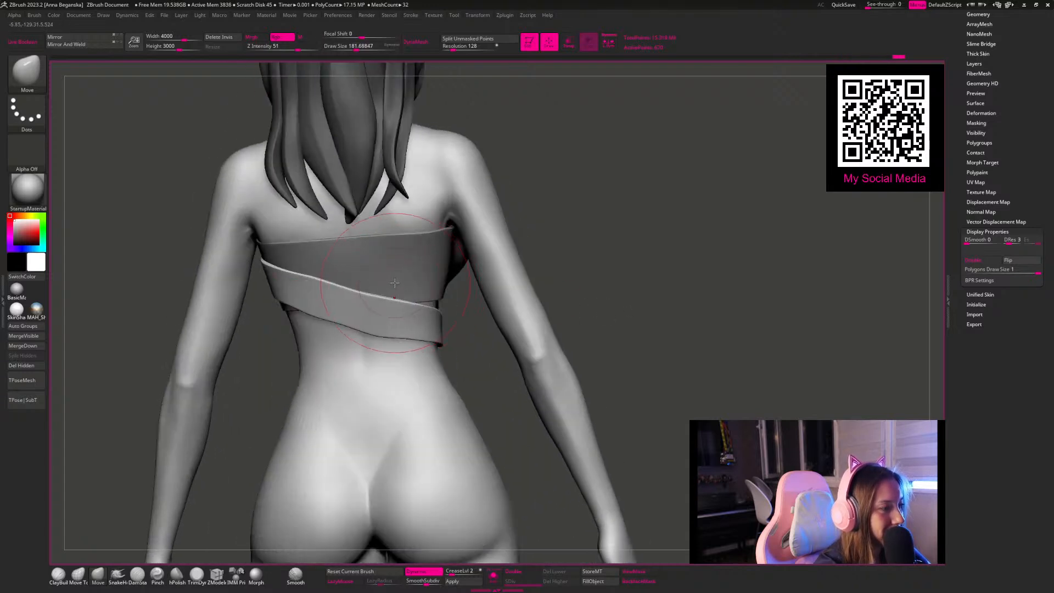
Step: Smooth out the curve of the diagonal band across the back with the Move brush
drag(323, 252, 318, 258)
key(space)
drag(378, 337, 369, 338)
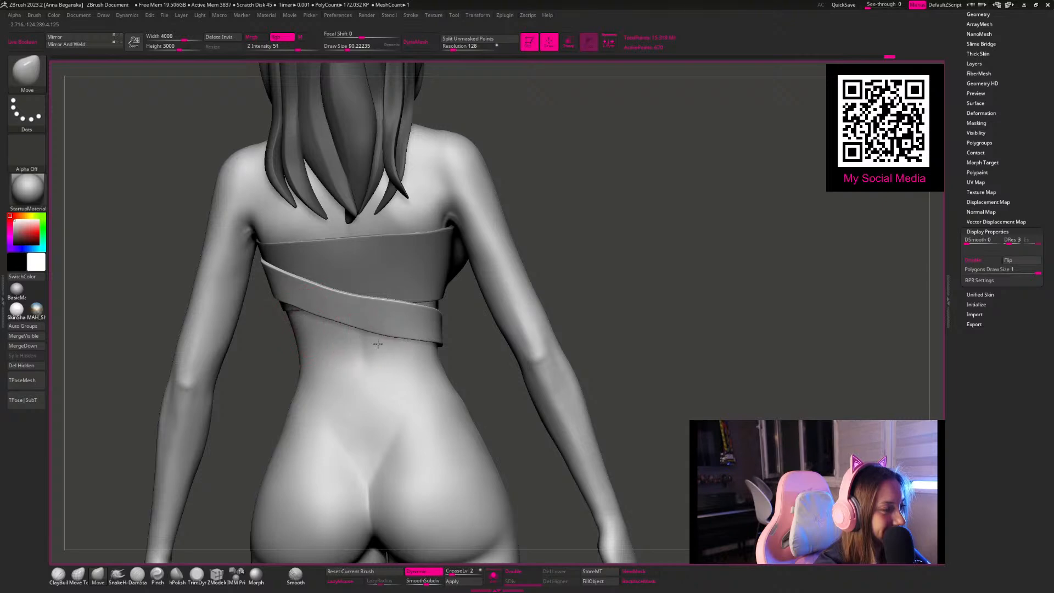
key(space)
drag(391, 294, 399, 294)
Step: Refit the band where it wraps from the back around the side of the torso
drag(623, 227, 666, 219)
key(space)
drag(471, 290, 479, 289)
drag(566, 265, 619, 254)
mouse_move(522, 277)
mouse_down()
mouse_move(530, 265)
mouse_move(517, 263)
mouse_move(535, 253)
mouse_move(549, 275)
mouse_move(526, 295)
mouse_move(519, 287)
mouse_up()
key(space)
Step: Pull the collar piece's side edge and its inner front edge between the breasts into cleaner curves
mouse_move(630, 202)
mouse_down()
mouse_move(523, 245)
mouse_move(517, 236)
mouse_up()
key(space)
mouse_move(483, 228)
mouse_down()
mouse_move(467, 235)
mouse_move(484, 218)
mouse_up()
key(space)
mouse_move(635, 153)
mouse_down()
mouse_move(645, 214)
mouse_move(690, 169)
mouse_move(676, 182)
mouse_up()
alt+drag(679, 143, 566, 198)
key(space)
drag(435, 231, 414, 232)
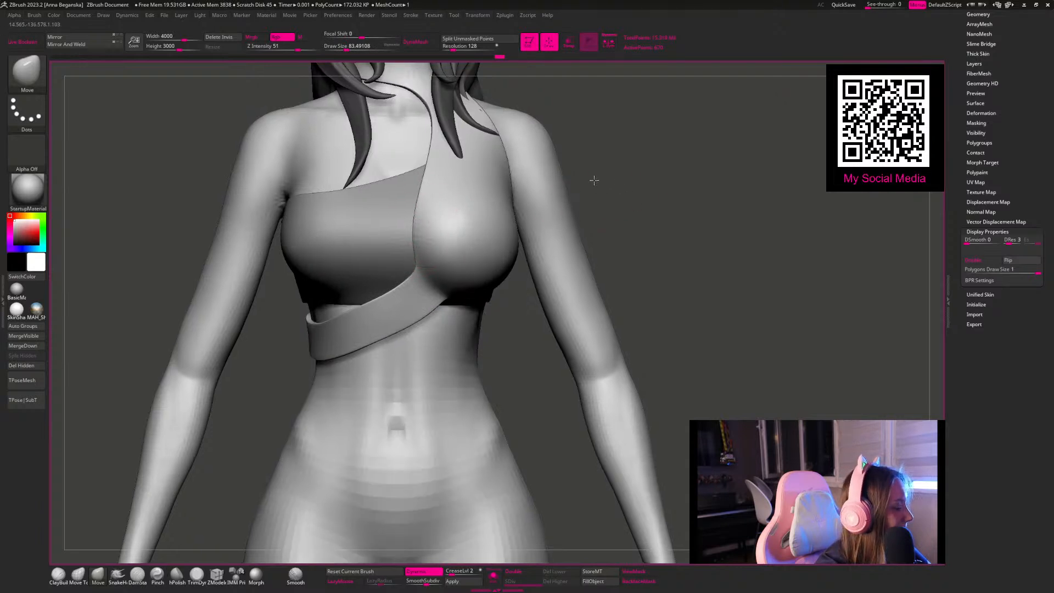
Step: Adjust the front of the diagonal band below the bust with a resized Move brush
alt+drag(596, 182, 579, 197)
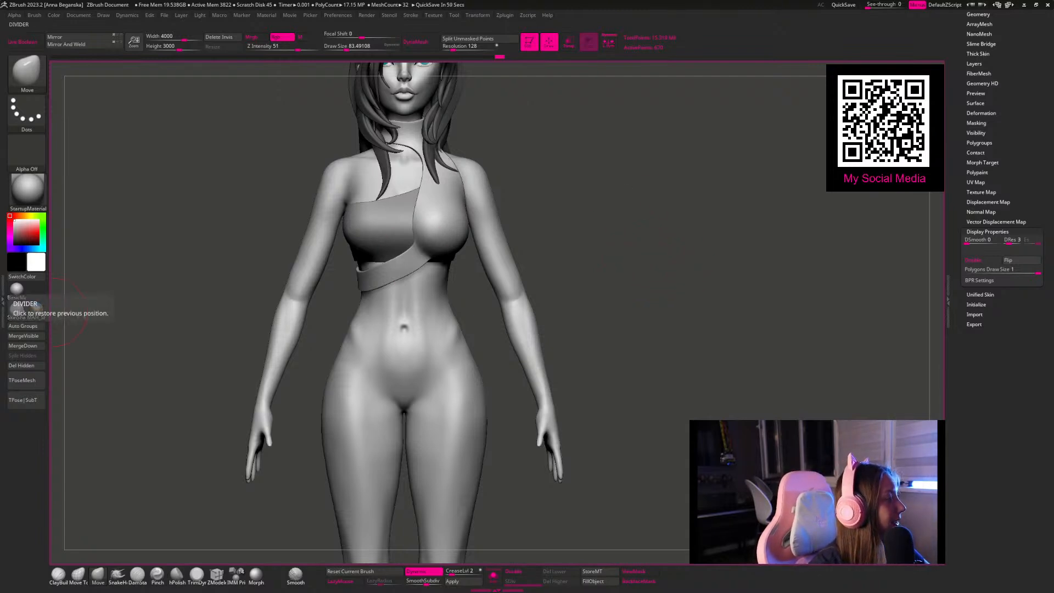
drag(590, 207, 595, 205)
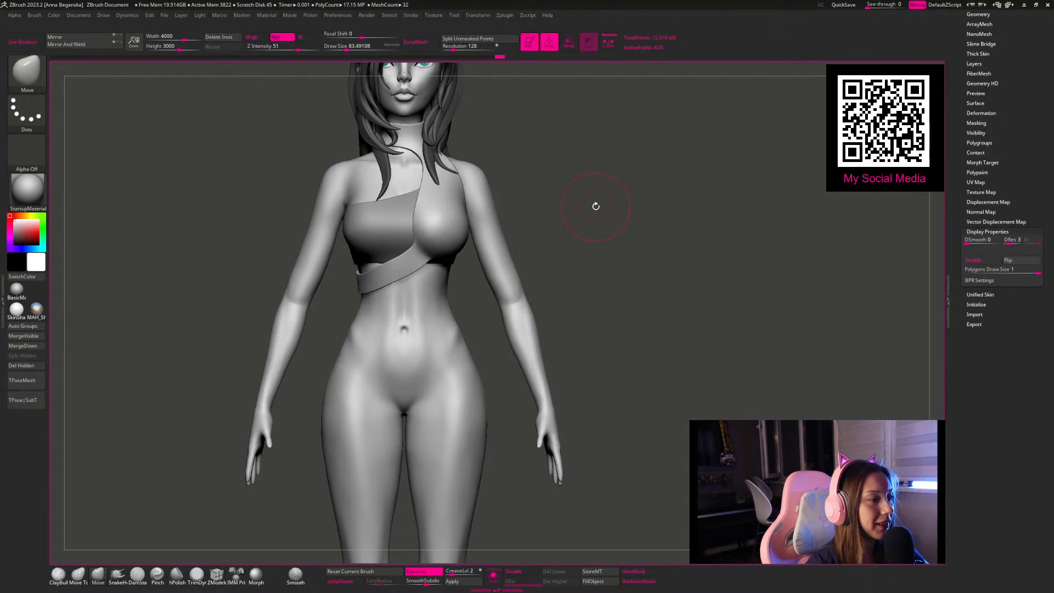
alt+drag(546, 161, 527, 225)
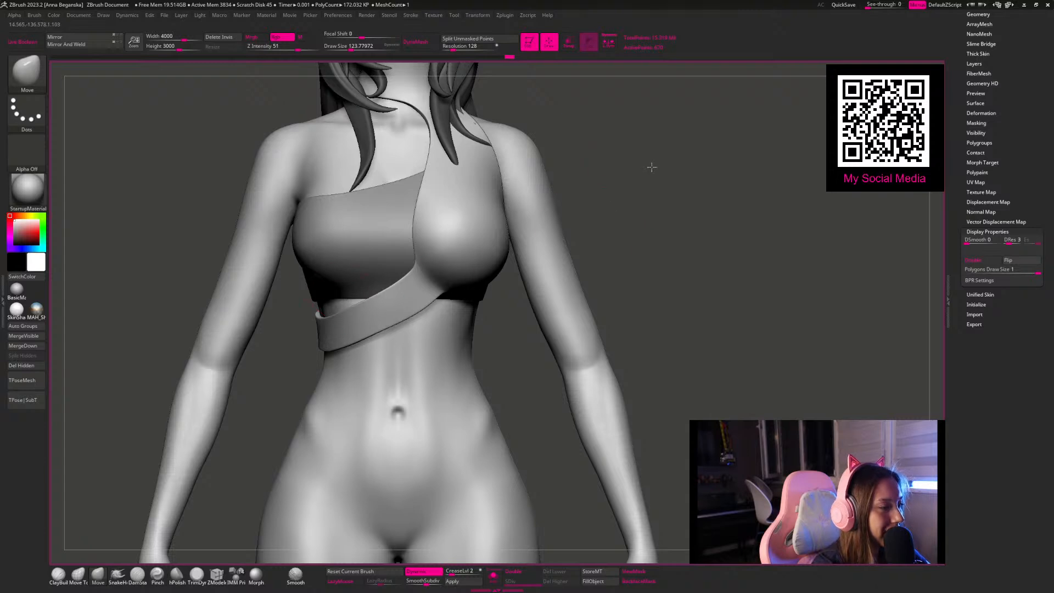
drag(649, 168, 686, 170)
key(space)
mouse_move(338, 328)
mouse_down()
mouse_move(346, 328)
mouse_move(310, 336)
mouse_move(329, 336)
mouse_move(336, 315)
mouse_up()
key(space)
Step: Reshape the lower edge under the strap-side breast, where the band crosses the top, from a low view
drag(630, 279, 557, 300)
mouse_move(571, 214)
mouse_down()
mouse_move(658, 174)
mouse_move(655, 149)
mouse_move(643, 149)
mouse_up()
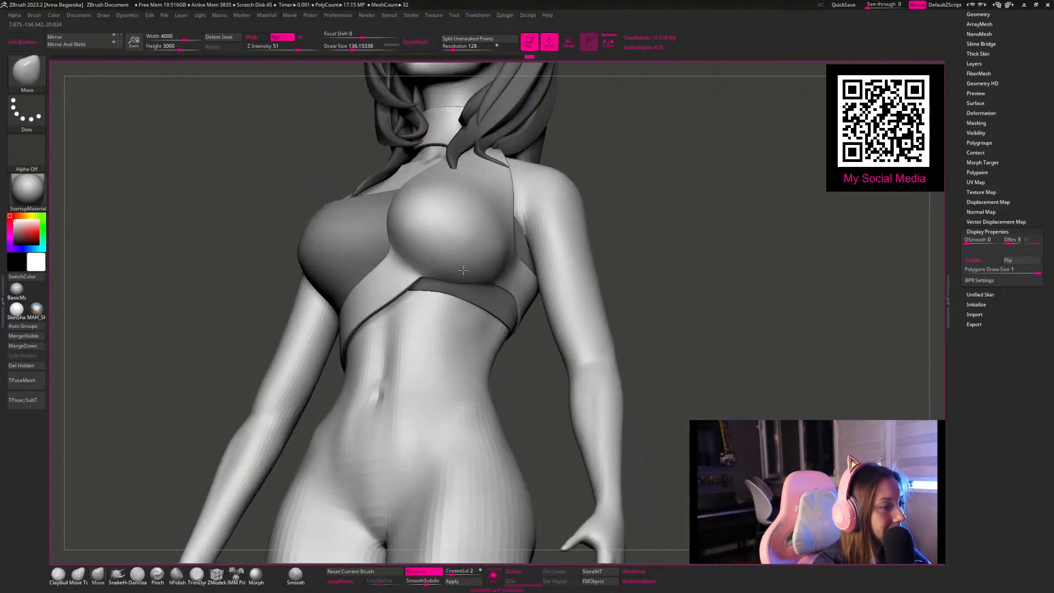
key(space)
drag(475, 282, 469, 283)
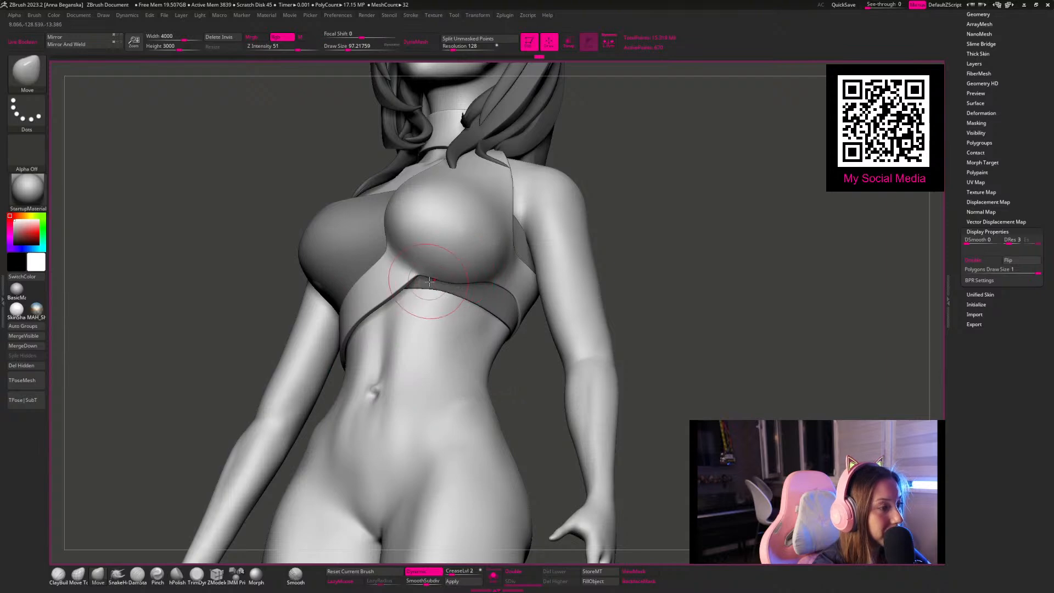
drag(664, 225, 401, 293)
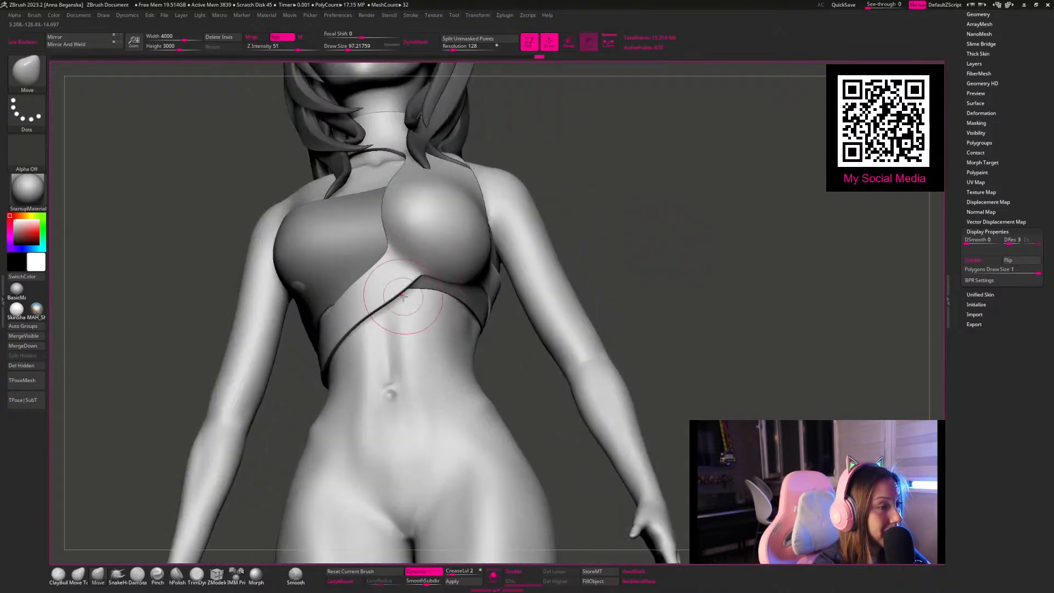
mouse_move(623, 220)
mouse_down()
mouse_move(631, 248)
mouse_move(648, 217)
mouse_move(510, 150)
mouse_move(543, 212)
mouse_move(469, 226)
mouse_move(339, 321)
mouse_up()
key(space)
drag(373, 275, 384, 276)
Step: Move the band's edges below the armpit on the back to even out its width
mouse_move(460, 225)
mouse_down()
mouse_move(324, 256)
mouse_move(324, 281)
mouse_up()
key(space)
key(space)
key(space)
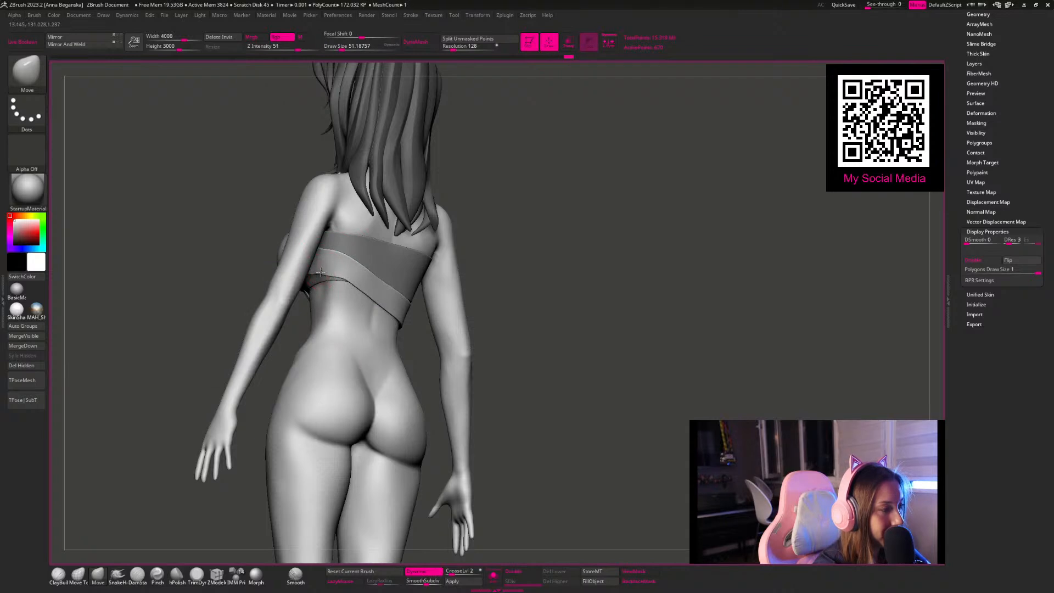
key(space)
drag(324, 268, 332, 261)
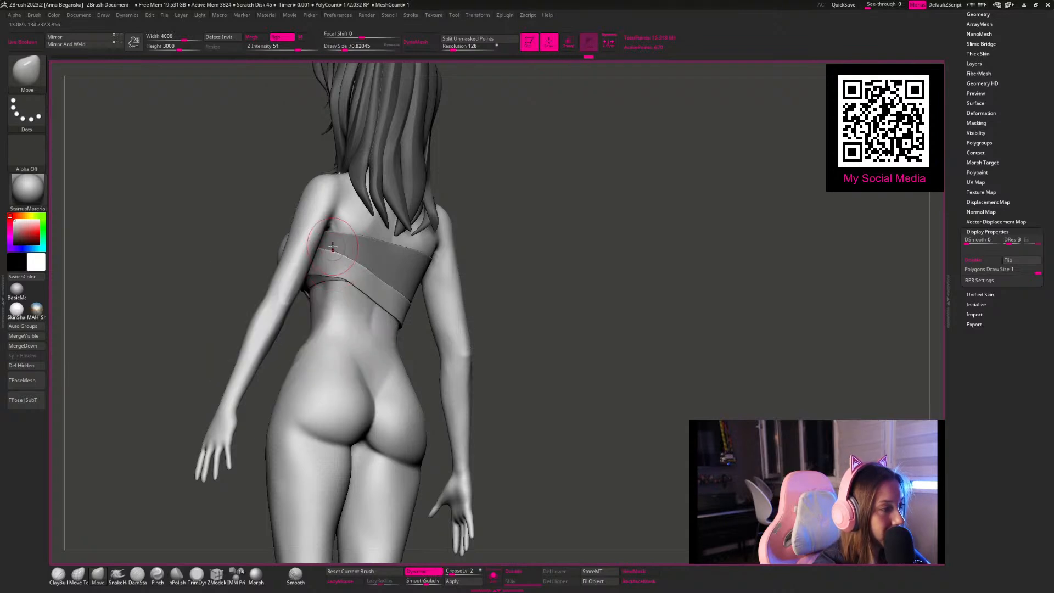
key(space)
drag(339, 280, 337, 280)
Step: Refine the edge along the side of the bust from below with a small Move brush
drag(513, 211, 560, 165)
mouse_move(545, 225)
mouse_down()
mouse_move(545, 172)
mouse_move(494, 208)
mouse_move(311, 294)
mouse_move(318, 286)
mouse_move(321, 306)
mouse_move(304, 309)
mouse_up()
key(space)
key(space)
key(space)
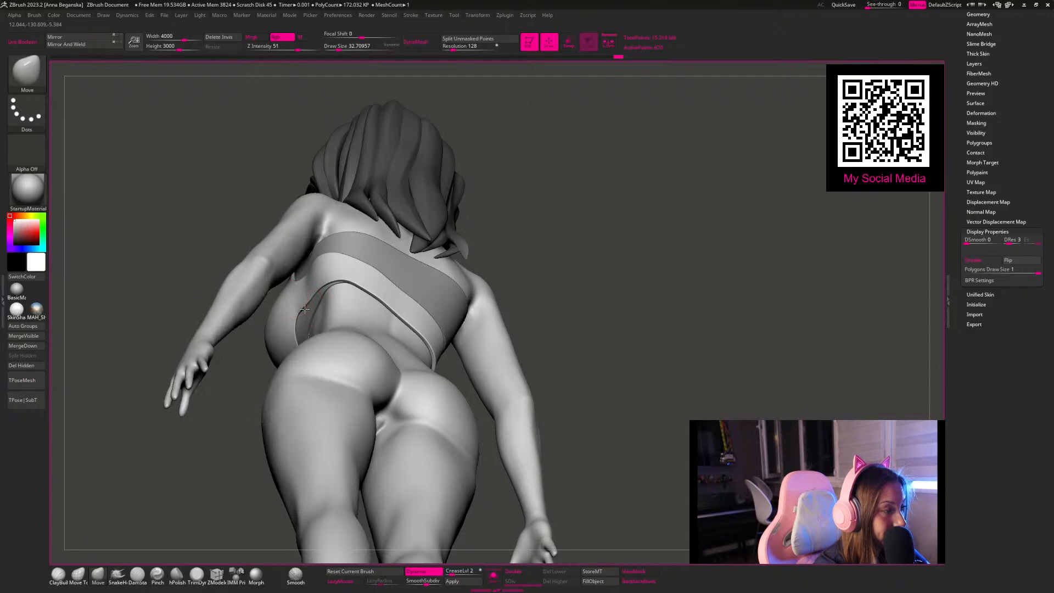
drag(512, 232, 602, 235)
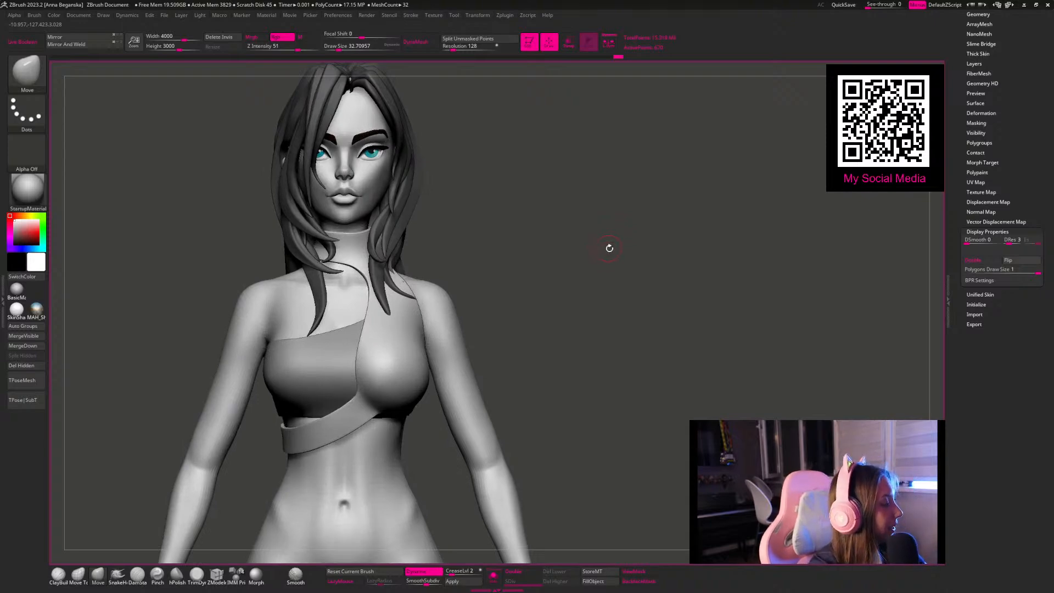
drag(608, 248, 607, 249)
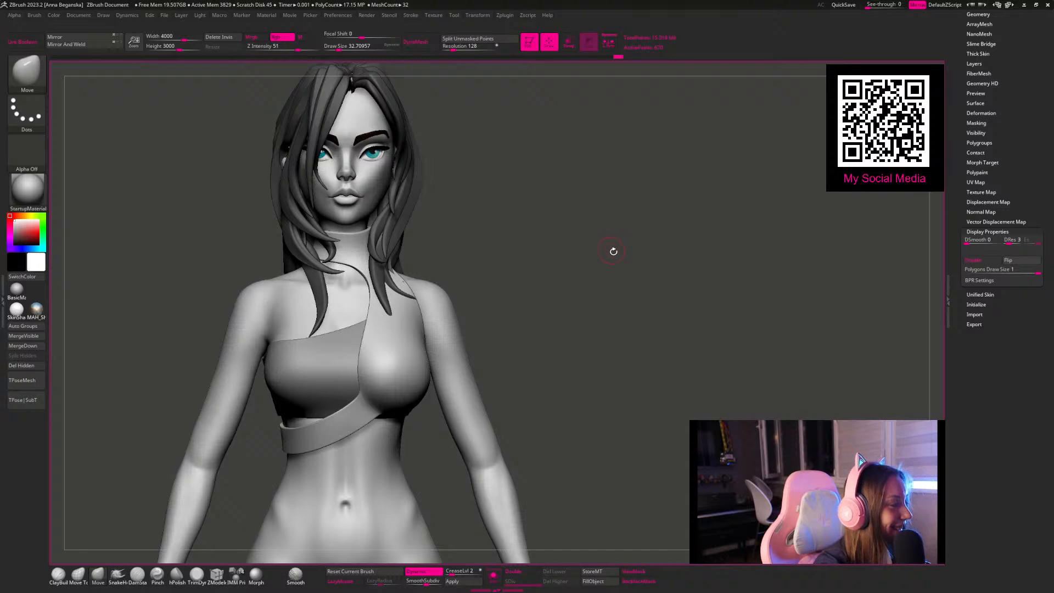
Step: Hide the hair folder in the subtool list to expose the collar and neck
drag(960, 39, 961, 114)
click(977, 80)
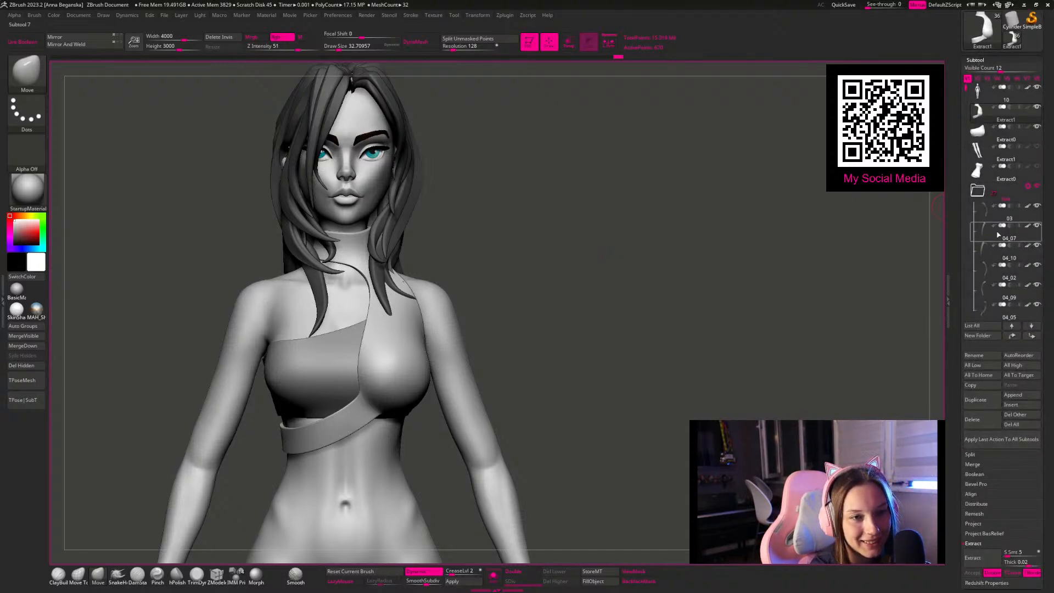
click(1038, 187)
alt+drag(525, 193, 459, 191)
alt+drag(393, 167, 440, 226)
Step: Reshape the collar's sides and rim around the front of the neck with the Move brush
key(space)
mouse_move(371, 268)
mouse_down()
mouse_move(332, 270)
mouse_move(338, 264)
mouse_up()
key(space)
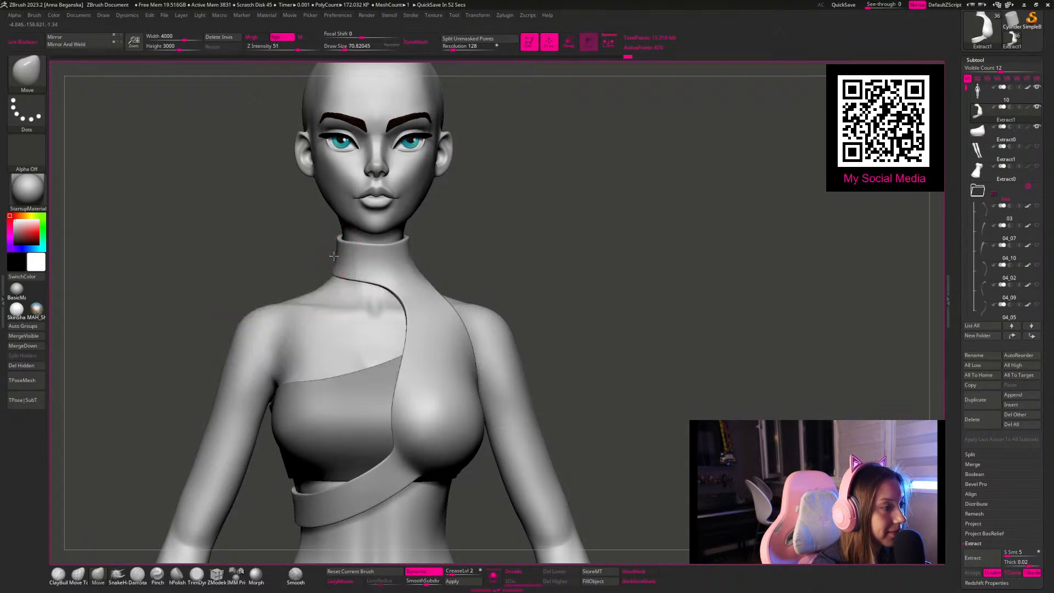
key(space)
mouse_move(405, 244)
mouse_down()
mouse_move(448, 239)
mouse_move(437, 238)
mouse_up()
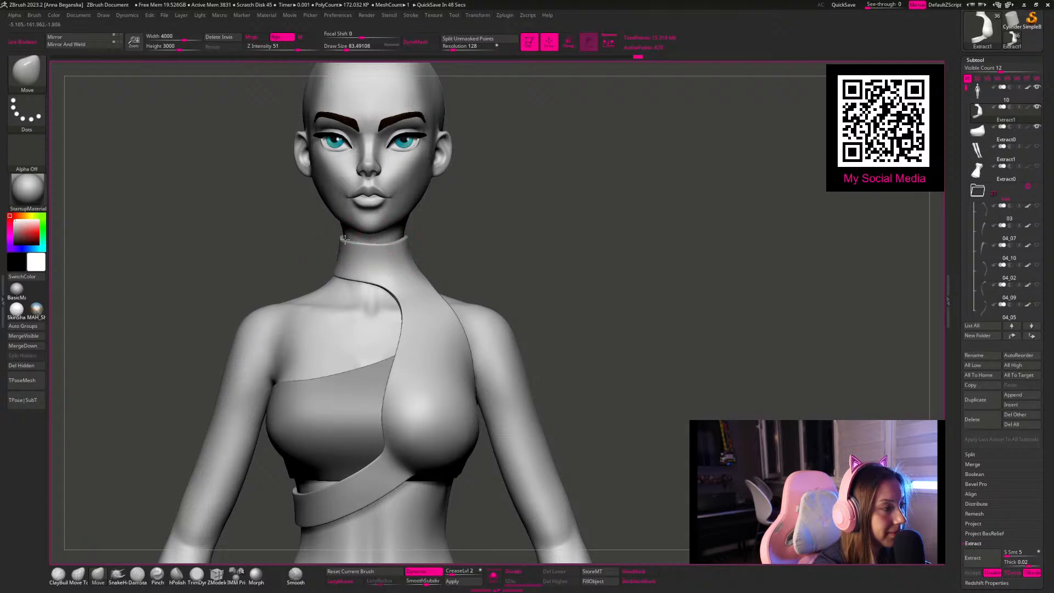
key(space)
drag(390, 275, 385, 276)
Step: Adjust the collar piece's edge where it runs from the back of the neck over the shoulder
mouse_move(462, 231)
mouse_down()
mouse_move(399, 221)
mouse_move(384, 250)
mouse_move(417, 251)
mouse_up()
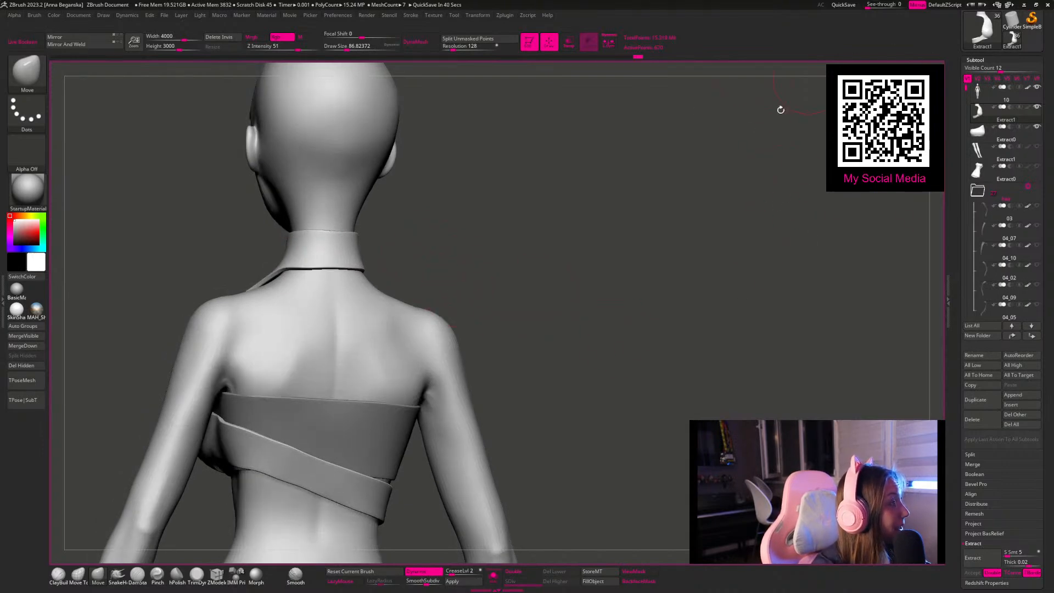
alt+drag(641, 223, 670, 239)
drag(446, 227, 459, 223)
key(space)
drag(329, 311, 294, 310)
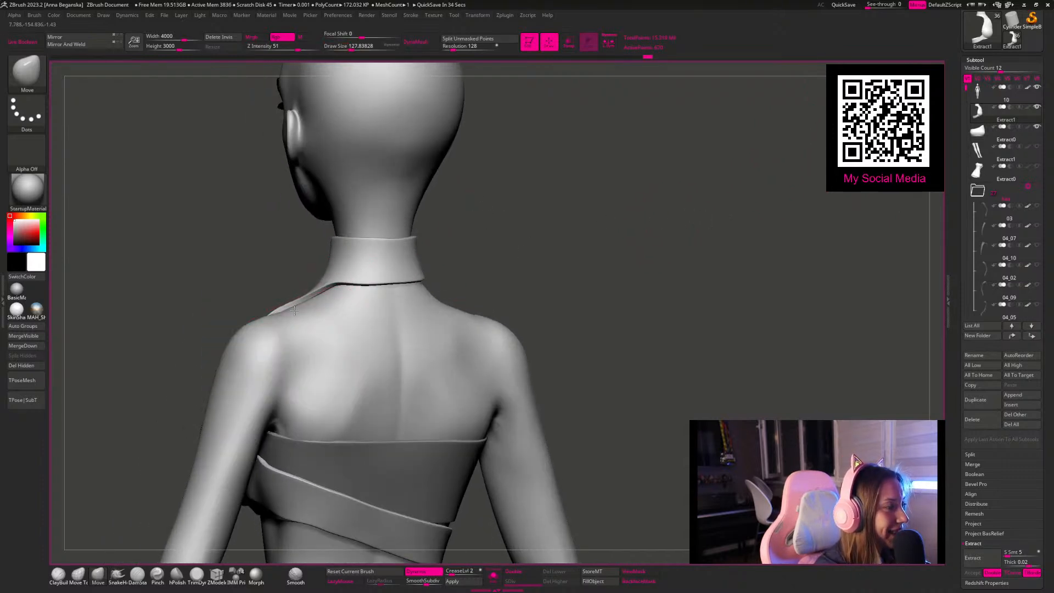
mouse_move(473, 273)
mouse_down()
mouse_move(534, 261)
mouse_move(453, 242)
mouse_move(427, 271)
mouse_move(435, 242)
mouse_move(395, 272)
mouse_up()
Step: Pull the armhole edge of the collar piece into a smooth curve from shoulder to chest
key(space)
drag(328, 303, 334, 303)
drag(397, 279, 370, 285)
key(space)
drag(335, 344, 322, 361)
key(space)
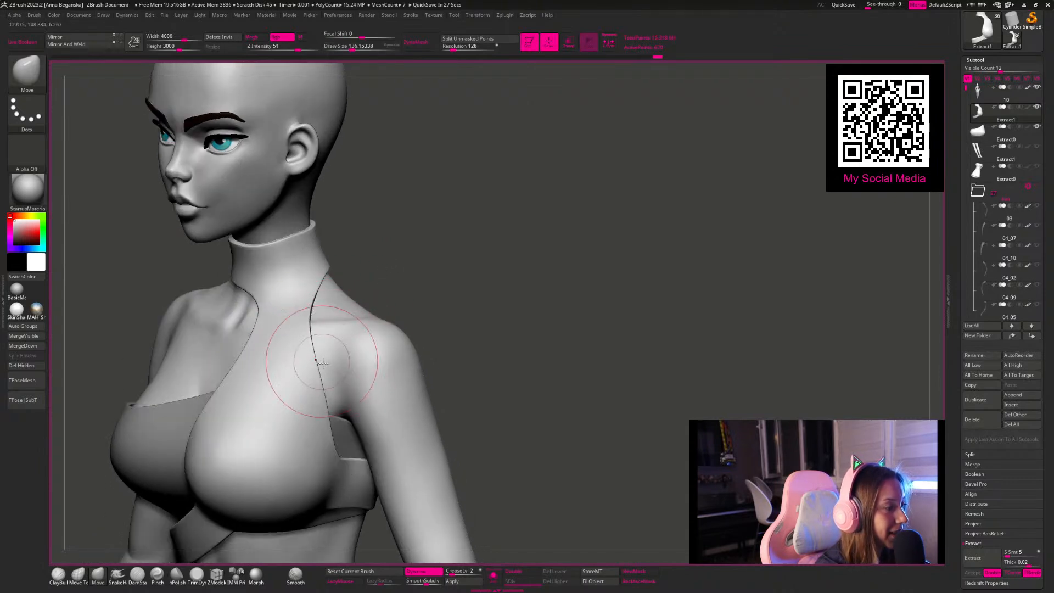
Step: Smooth the transition between the collar's lower edge and the shoulder edge with Move strokes
mouse_move(452, 271)
shift+mouse_down()
mouse_move(451, 285)
mouse_move(426, 258)
mouse_move(380, 305)
shift+mouse_up()
key(space)
right_drag(371, 318, 359, 324)
drag(354, 327, 356, 331)
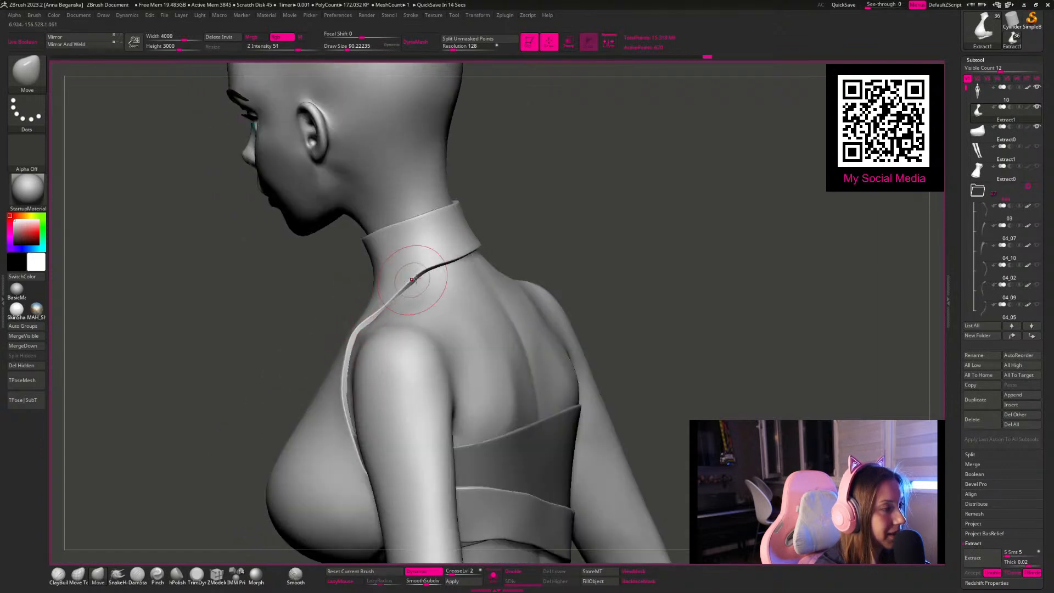
right_drag(411, 282, 527, 203)
drag(527, 203, 494, 214)
drag(429, 285, 427, 261)
Step: Refine the curved neckline edge running from the collar down to the bust, from the front and side
mouse_move(357, 254)
mouse_down()
mouse_move(545, 212)
mouse_move(519, 240)
mouse_up()
key(space)
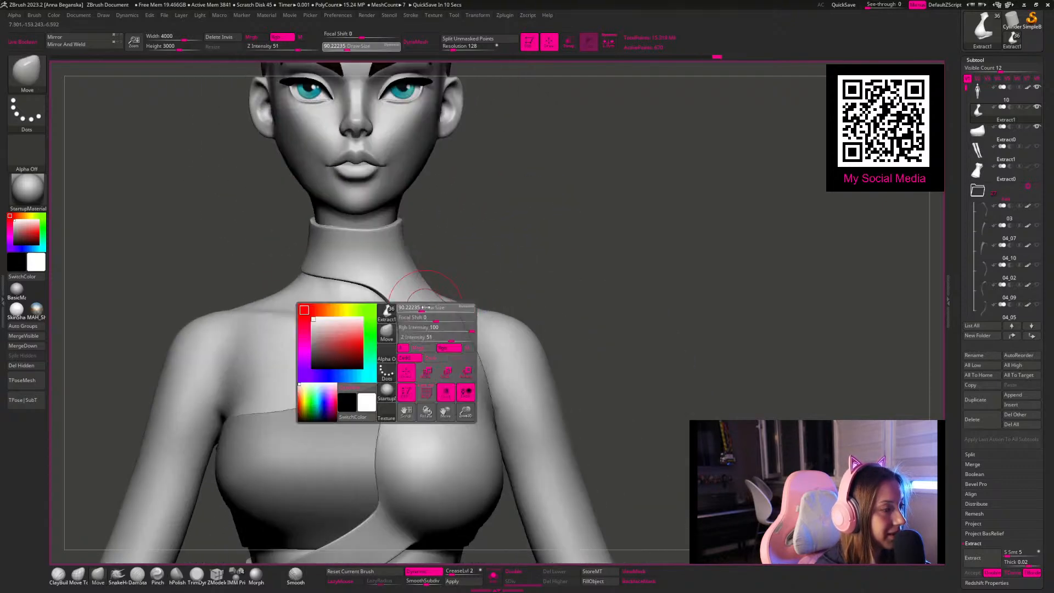
drag(410, 324, 415, 323)
mouse_move(520, 235)
mouse_down()
mouse_move(417, 298)
mouse_move(438, 333)
mouse_up()
key(space)
drag(483, 377, 447, 360)
key(space)
drag(439, 335, 431, 338)
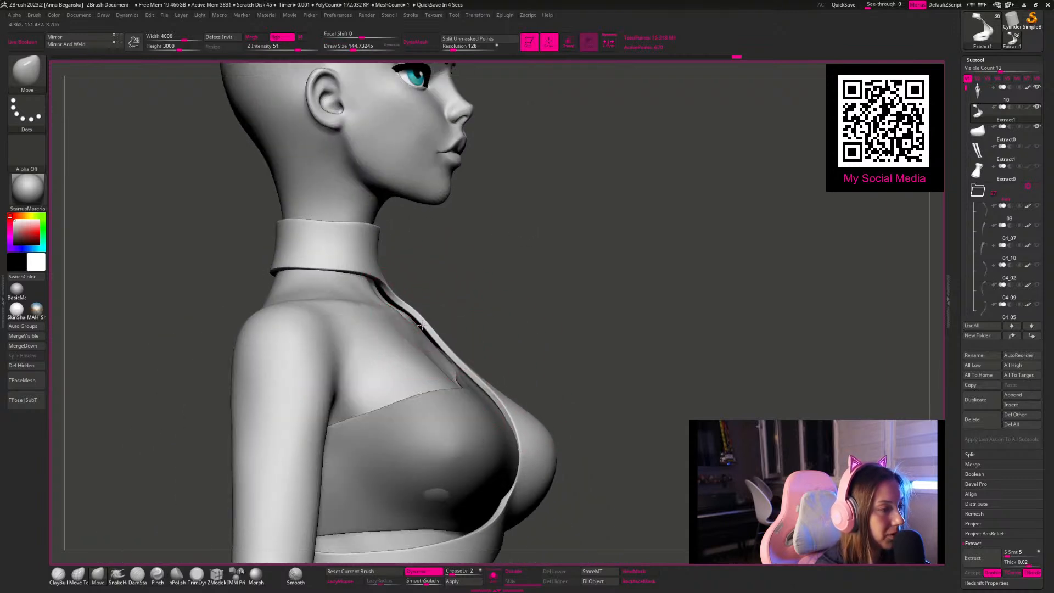
Step: Save the tool as a new file named 11 in the SpeedSculpt folder
click(989, 36)
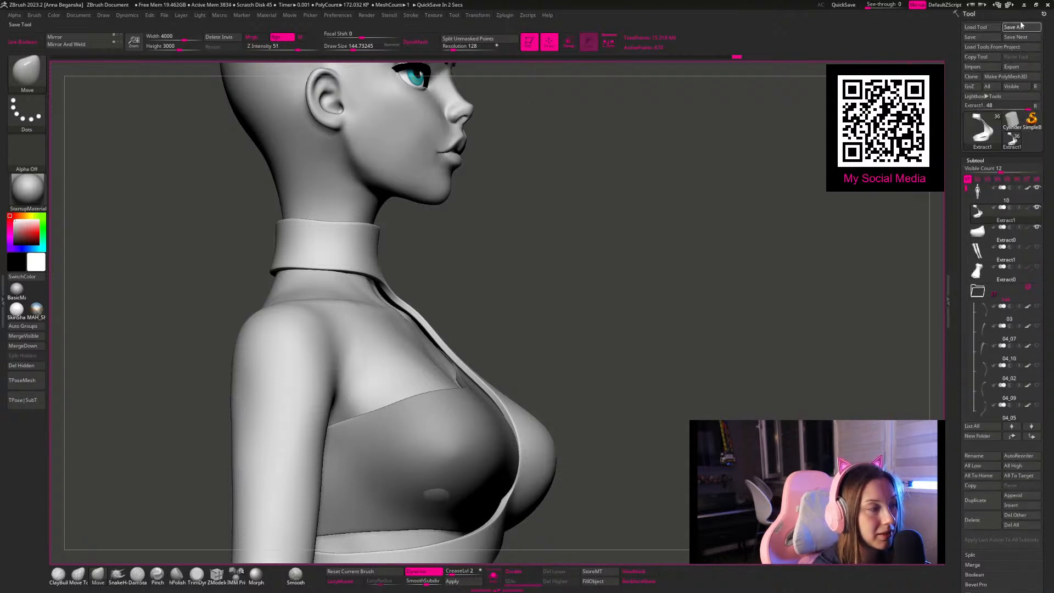
click(1020, 27)
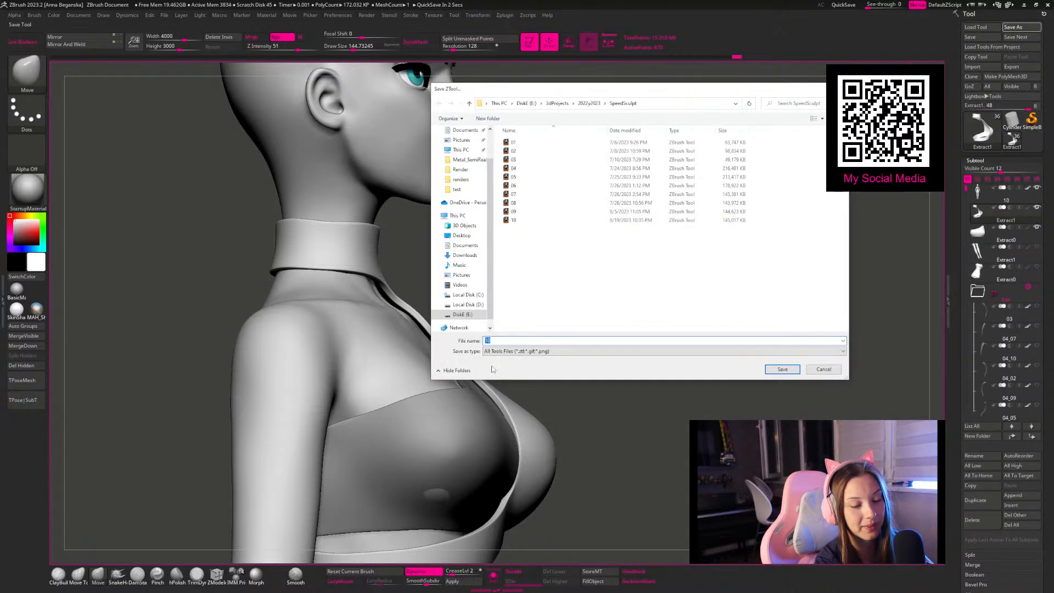
click(785, 370)
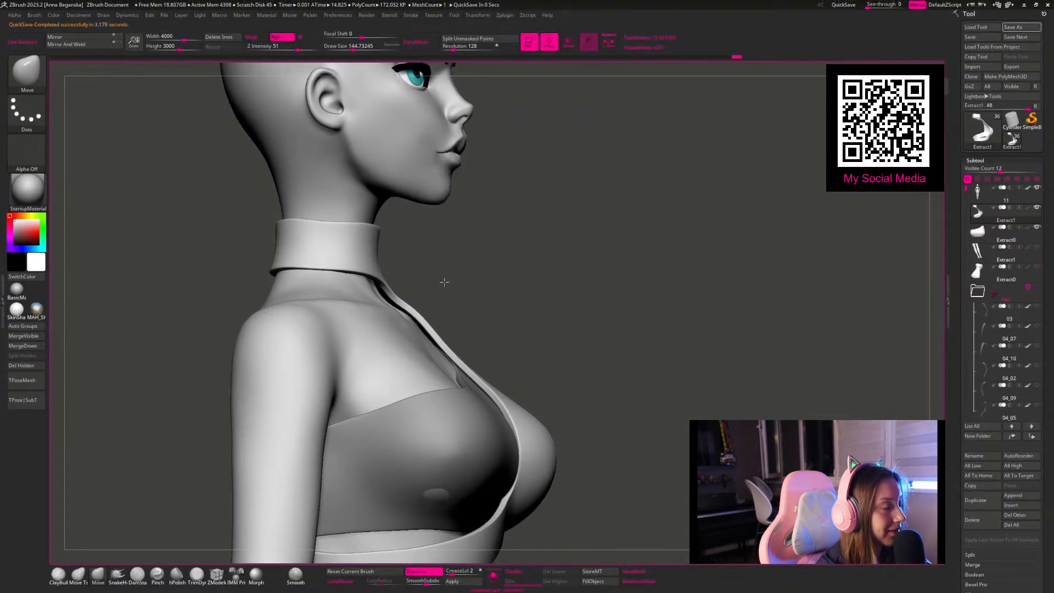
Step: Adjust the collar's upper rim and the neckline edge above the bust in side view
key(space)
drag(335, 227, 340, 226)
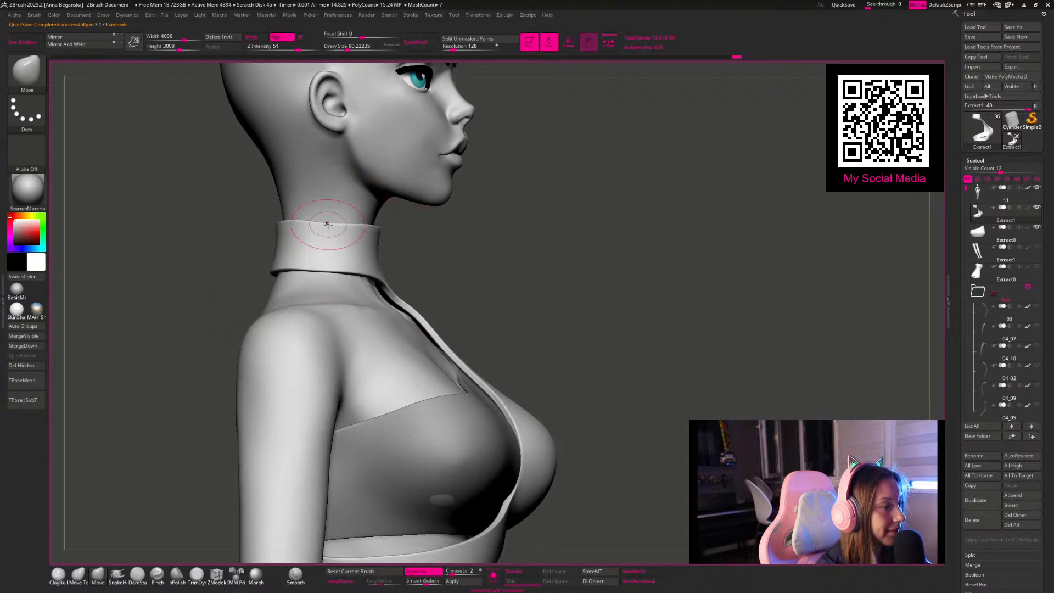
key(space)
drag(428, 306, 433, 306)
drag(447, 360, 440, 362)
Step: Fit the collar's lower back edge and neckline closer to the body, varying the Move brush size
key(space)
mouse_move(420, 327)
mouse_down()
mouse_move(424, 343)
mouse_move(380, 288)
mouse_up()
key(s)
drag(277, 273, 280, 255)
key(s)
drag(475, 254, 430, 239)
drag(360, 281, 360, 284)
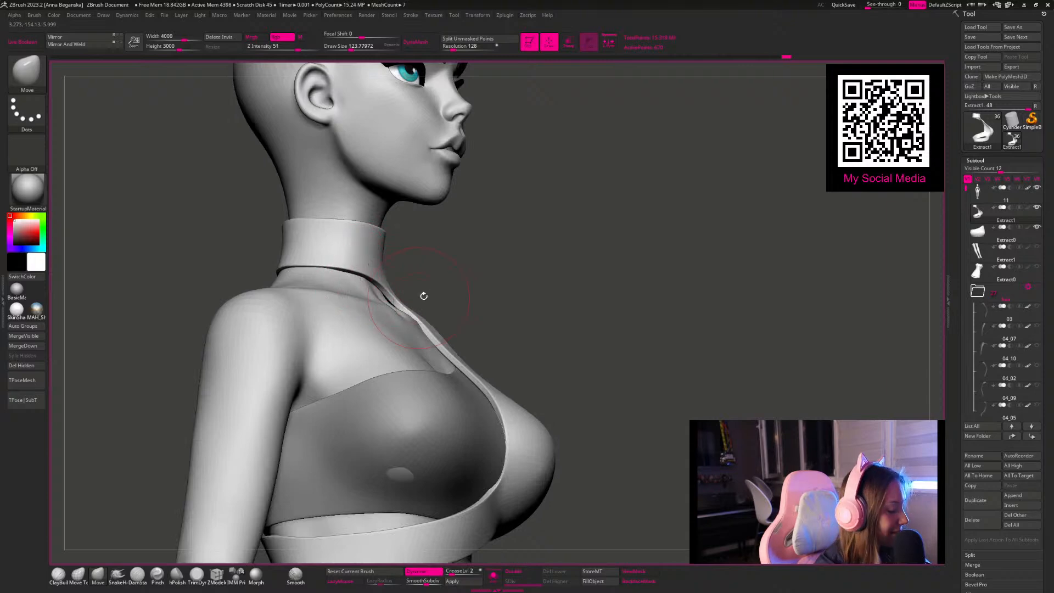
mouse_move(550, 294)
mouse_down()
mouse_move(527, 299)
mouse_move(560, 238)
mouse_move(535, 301)
mouse_up()
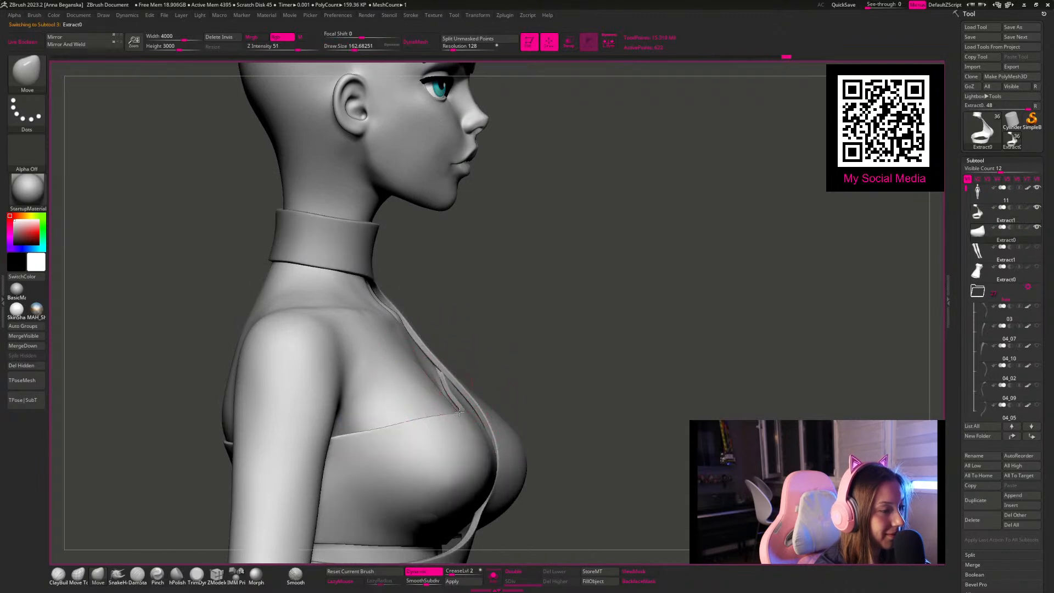
Step: Pull the bust top's upper inner corner in against the neckline edge, using a smaller Move brush
key(bracketleft)
drag(506, 338, 487, 364)
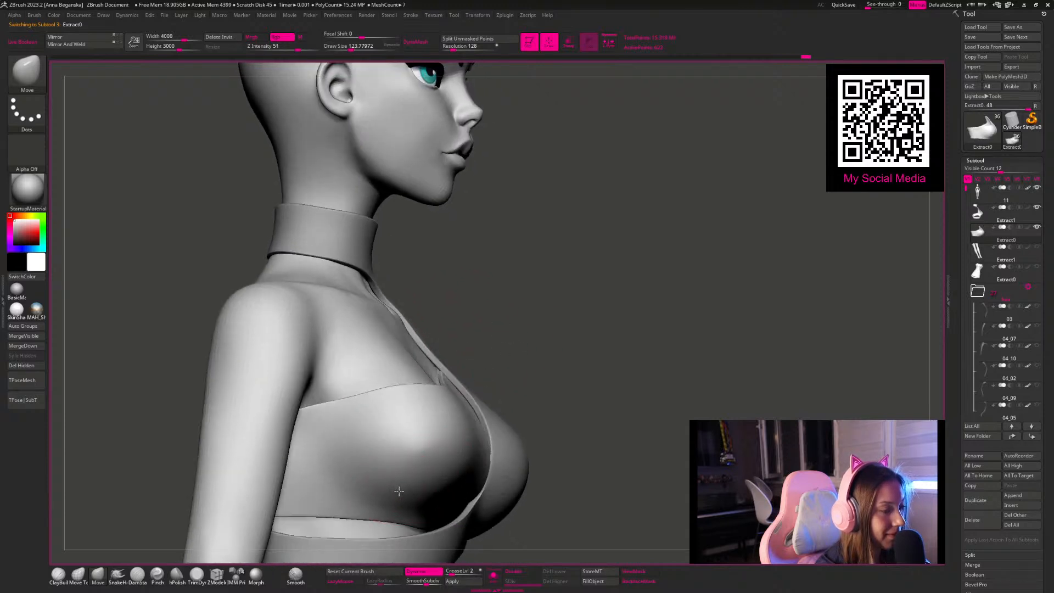
mouse_move(556, 357)
alt+mouse_down()
mouse_move(505, 334)
mouse_move(586, 407)
alt+mouse_up()
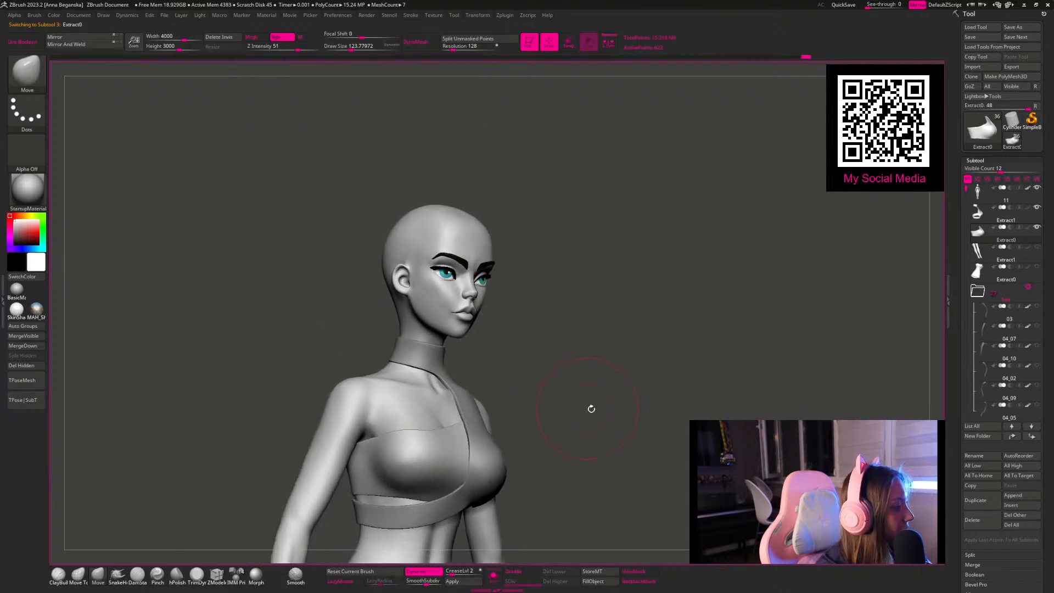
mouse_move(612, 365)
shift+mouse_down()
mouse_move(646, 353)
mouse_move(551, 236)
mouse_move(518, 236)
mouse_move(544, 238)
mouse_move(555, 285)
mouse_move(546, 249)
mouse_move(602, 318)
shift+mouse_up()
alt+drag(565, 219, 581, 241)
Step: Select the collar-and-band piece and reshape its diagonal band below the bust with a large Move brush
alt+click(379, 308)
key(space)
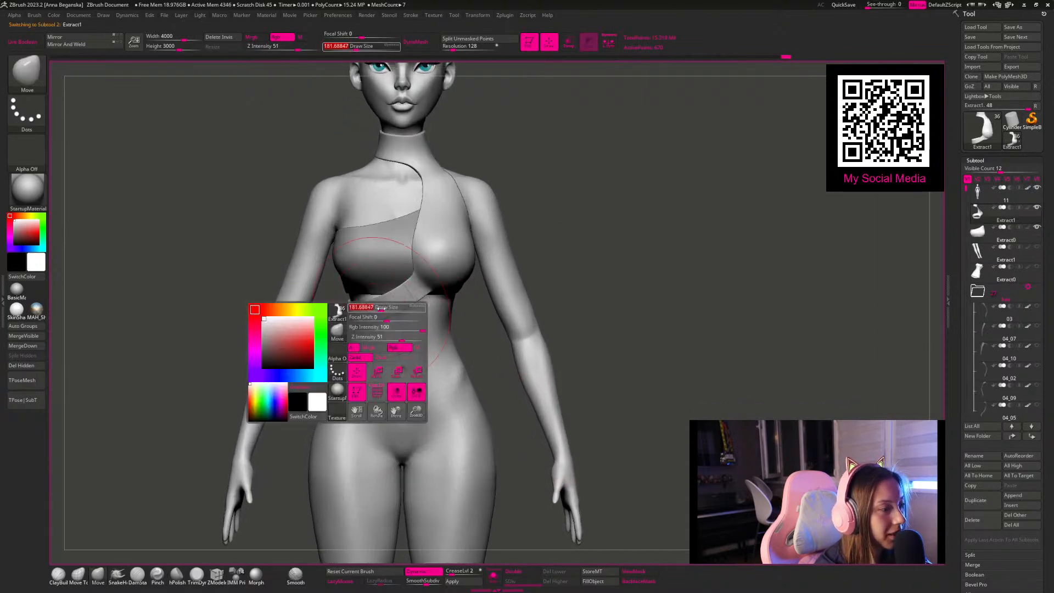
key(space)
click(371, 305)
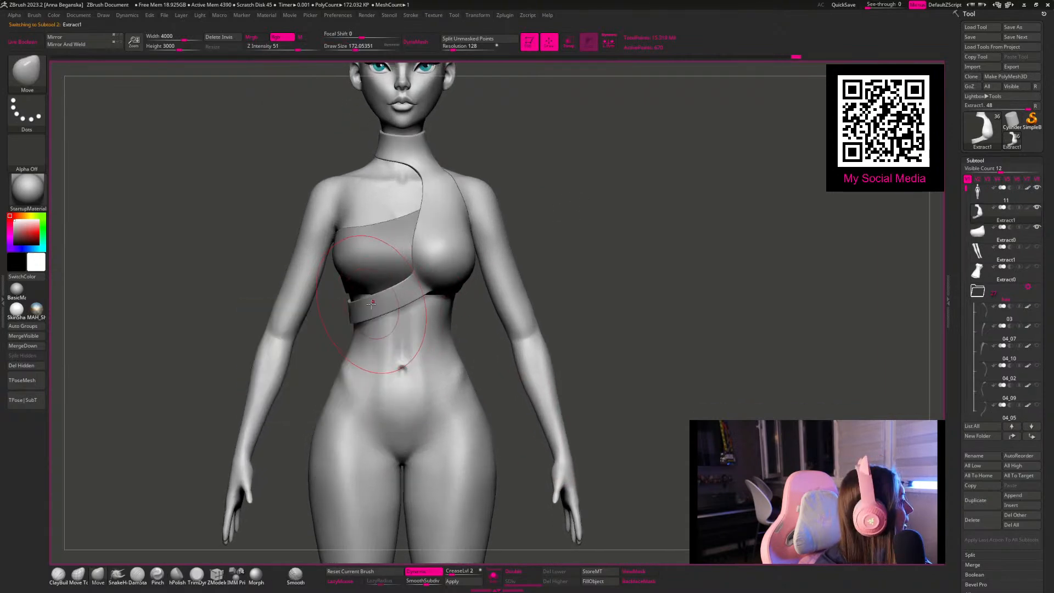
drag(592, 260, 340, 320)
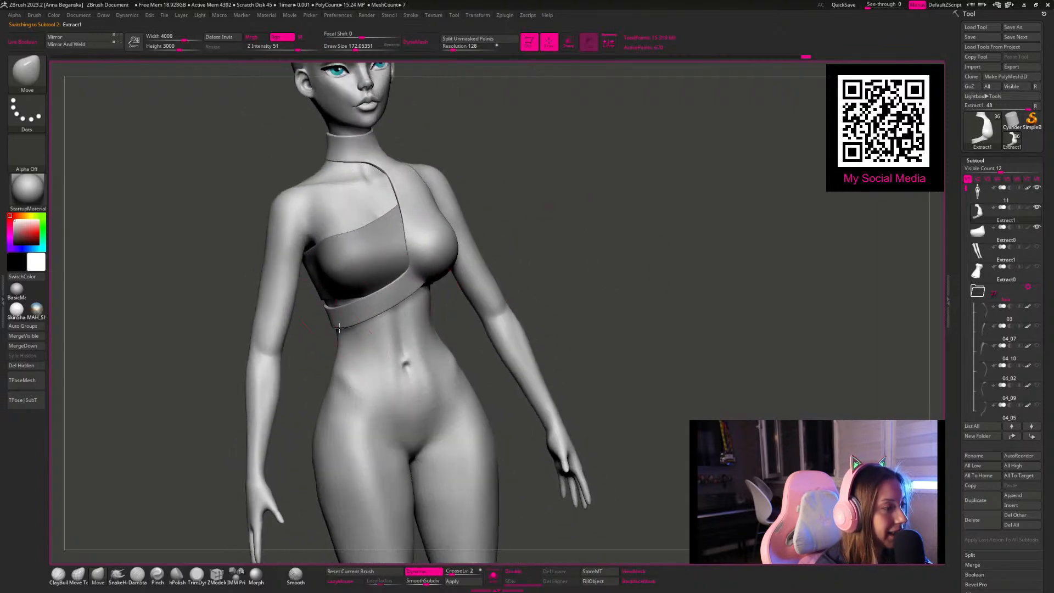
drag(552, 233, 484, 188)
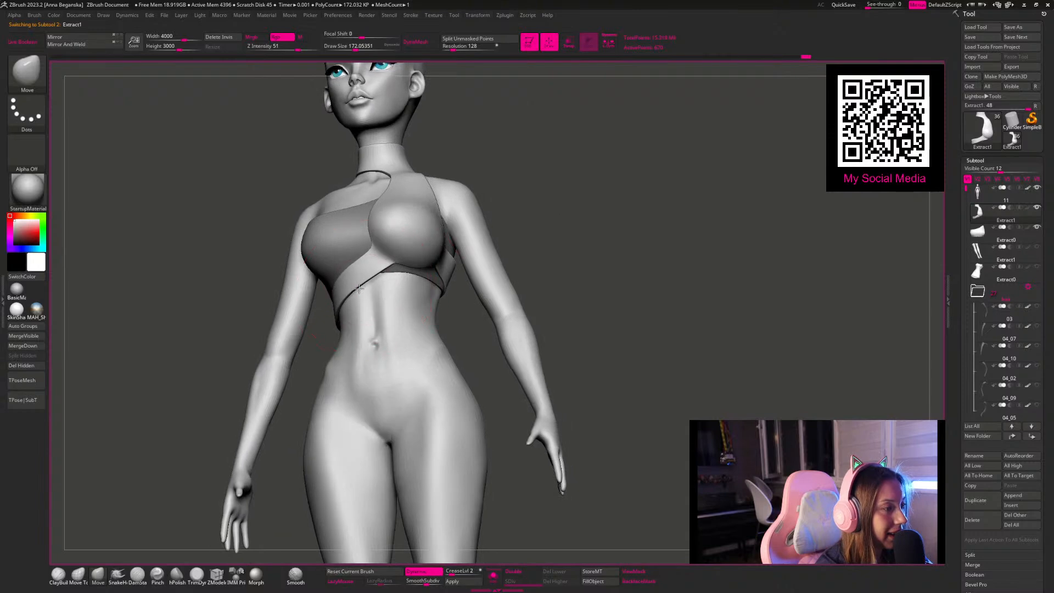
Step: Fit the band around the ribcage from low and angled views, varying the Move brush size
drag(524, 233, 552, 194)
key(space)
drag(574, 233, 513, 221)
key(space)
drag(455, 300, 444, 301)
mouse_move(553, 314)
mouse_down()
mouse_move(576, 268)
mouse_move(513, 212)
mouse_move(451, 228)
mouse_up()
key(space)
drag(383, 292, 396, 293)
Step: Adjust the band's front section under the uncovered side of the bust top, working from angled views
mouse_move(651, 271)
mouse_down()
mouse_move(656, 301)
mouse_move(637, 291)
mouse_up()
key(space)
key(space)
mouse_move(352, 284)
mouse_down()
mouse_move(376, 268)
mouse_move(365, 272)
mouse_up()
drag(303, 228, 372, 279)
key(space)
right_drag(373, 275, 420, 265)
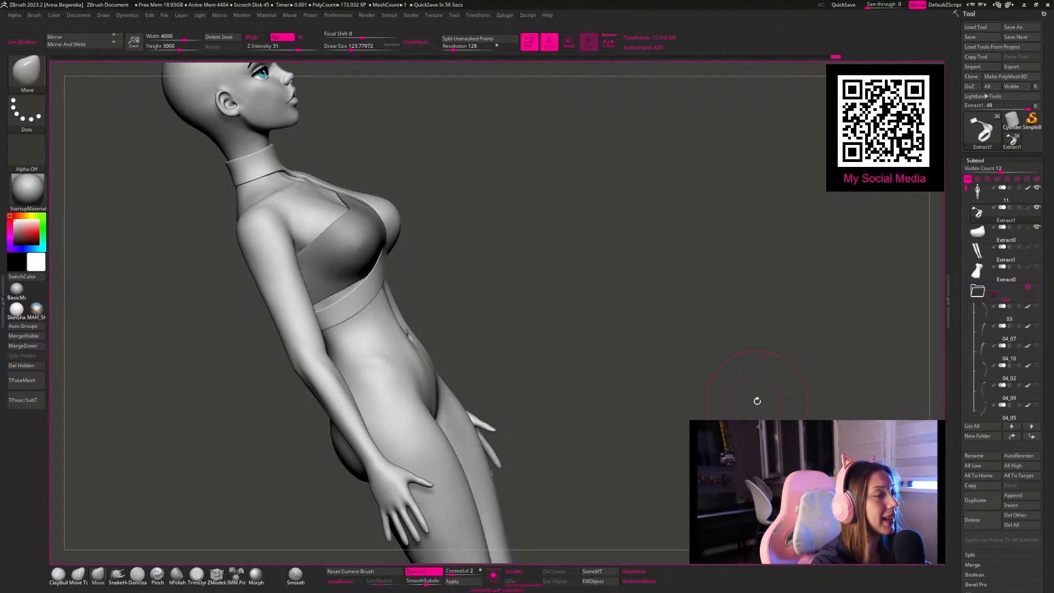
Step: Refine the transition from the breast cup into the diagonal band with a smaller Move brush
drag(512, 196, 366, 312)
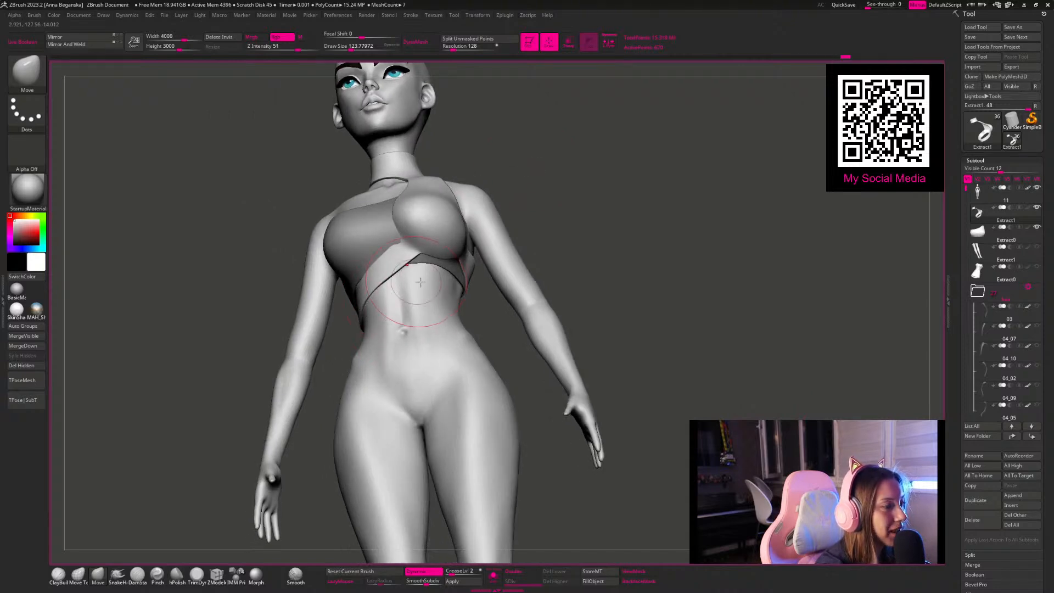
drag(569, 207, 406, 252)
key(bracketleft)
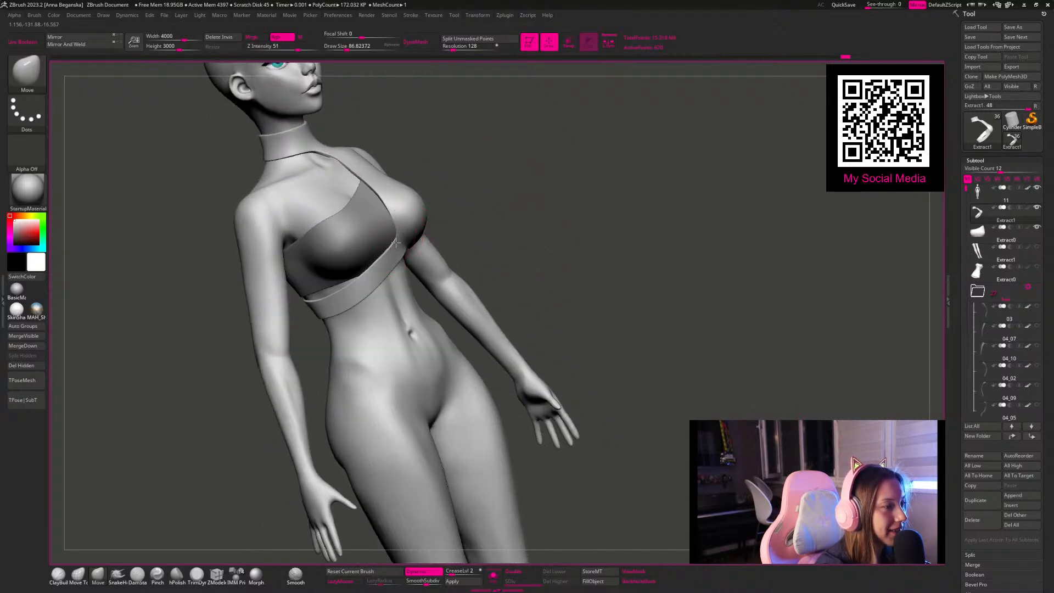
mouse_move(537, 212)
mouse_down()
mouse_move(527, 196)
mouse_move(558, 176)
mouse_move(574, 184)
mouse_up()
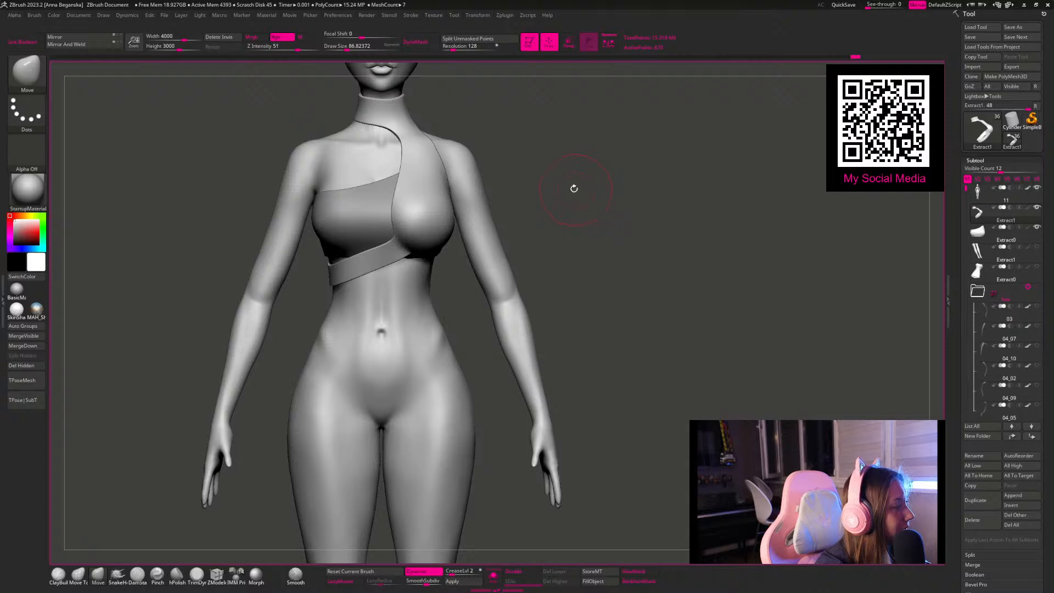
Step: Shape the band's lower edge at the side of the ribs so it follows the body
drag(536, 165, 463, 192)
drag(305, 144, 326, 239)
key(space)
drag(345, 310, 326, 309)
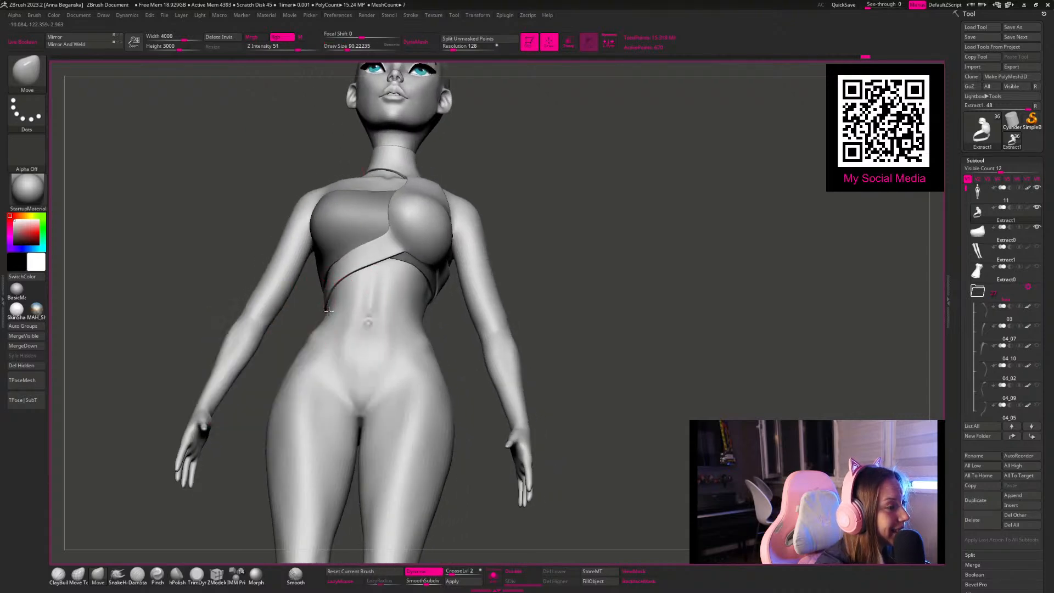
mouse_move(211, 143)
mouse_down()
mouse_move(506, 176)
mouse_move(529, 146)
mouse_move(513, 201)
mouse_move(329, 284)
mouse_up()
key(space)
mouse_move(466, 239)
mouse_down()
mouse_move(444, 224)
mouse_move(325, 305)
mouse_move(489, 257)
mouse_move(479, 153)
mouse_move(394, 181)
mouse_move(463, 236)
mouse_move(478, 214)
mouse_move(468, 146)
mouse_move(527, 155)
mouse_move(545, 198)
mouse_up()
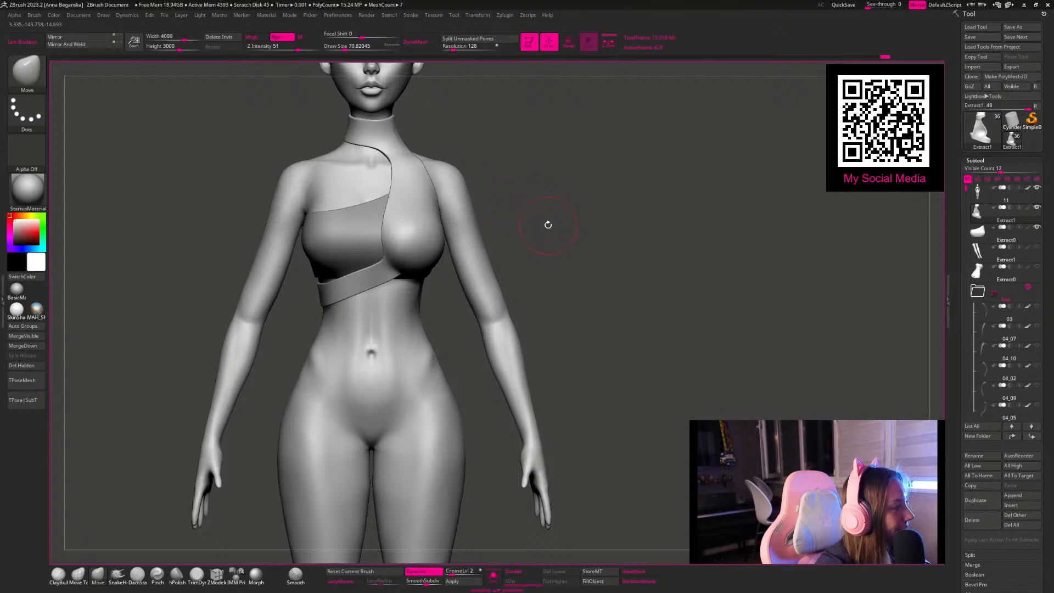
Step: Even out the band's upper edge beneath the bust in front view, changing the Move brush size
mouse_move(550, 205)
alt+mouse_down()
mouse_move(511, 216)
mouse_move(541, 176)
mouse_move(526, 241)
alt+mouse_up()
key(space)
drag(344, 269, 349, 268)
alt+drag(543, 186, 549, 217)
key(space)
drag(358, 262, 361, 260)
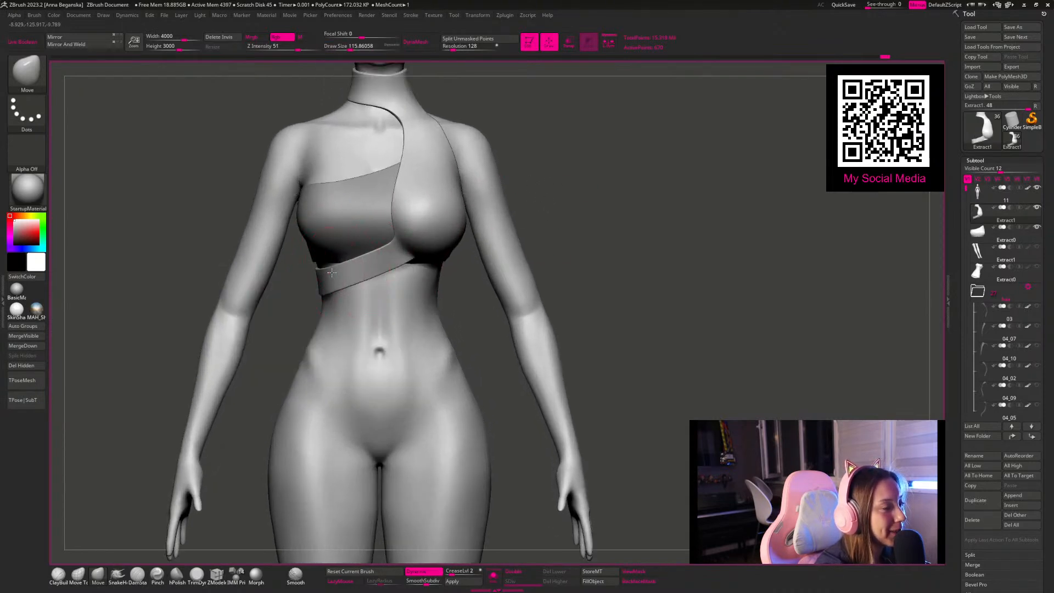
Step: Adjust the breast cup's lower outer contour and the curved neckline edge across the bust
mouse_move(566, 140)
mouse_down()
mouse_move(576, 174)
mouse_move(591, 163)
mouse_move(553, 158)
mouse_up()
key(space)
drag(453, 250, 450, 249)
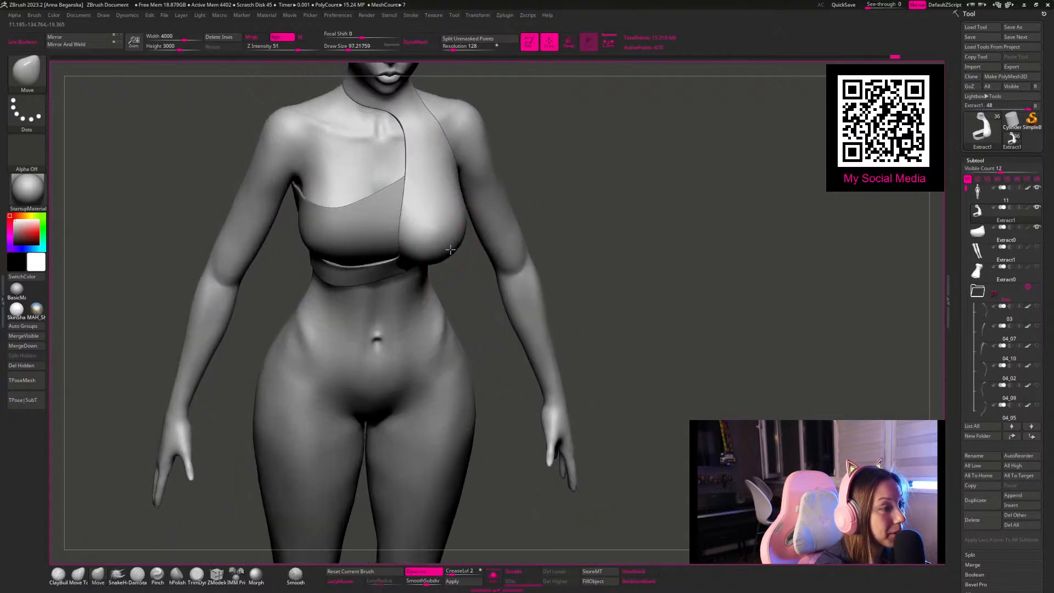
alt+drag(544, 164, 417, 202)
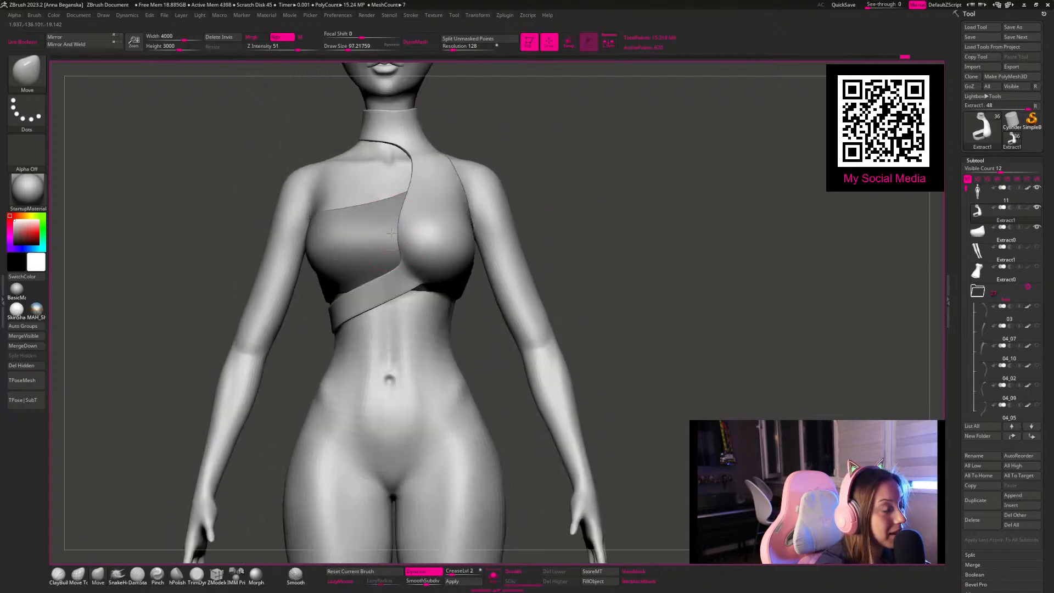
mouse_move(566, 137)
mouse_down()
mouse_move(592, 160)
mouse_move(579, 143)
mouse_move(532, 134)
mouse_move(571, 146)
mouse_move(562, 137)
mouse_move(582, 182)
mouse_move(557, 177)
mouse_move(555, 157)
mouse_move(510, 219)
mouse_move(500, 205)
mouse_move(544, 205)
mouse_move(514, 219)
mouse_up()
Step: Refine the outer edge of the cloth running from the collar past the shoulder to the breast
key(space)
drag(466, 241, 476, 241)
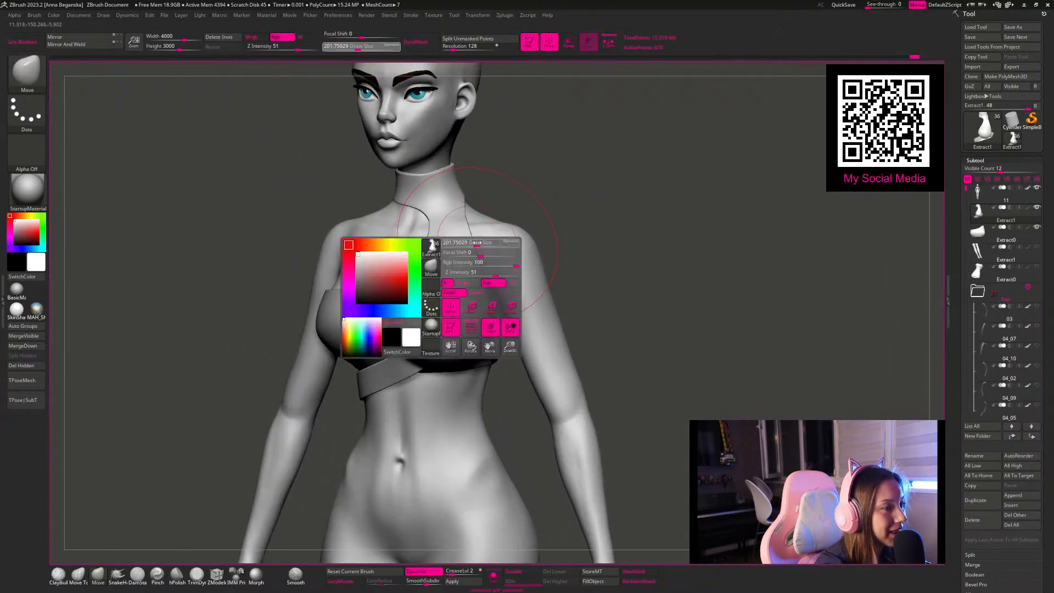
mouse_move(527, 196)
mouse_down()
mouse_move(488, 233)
mouse_move(546, 204)
mouse_up()
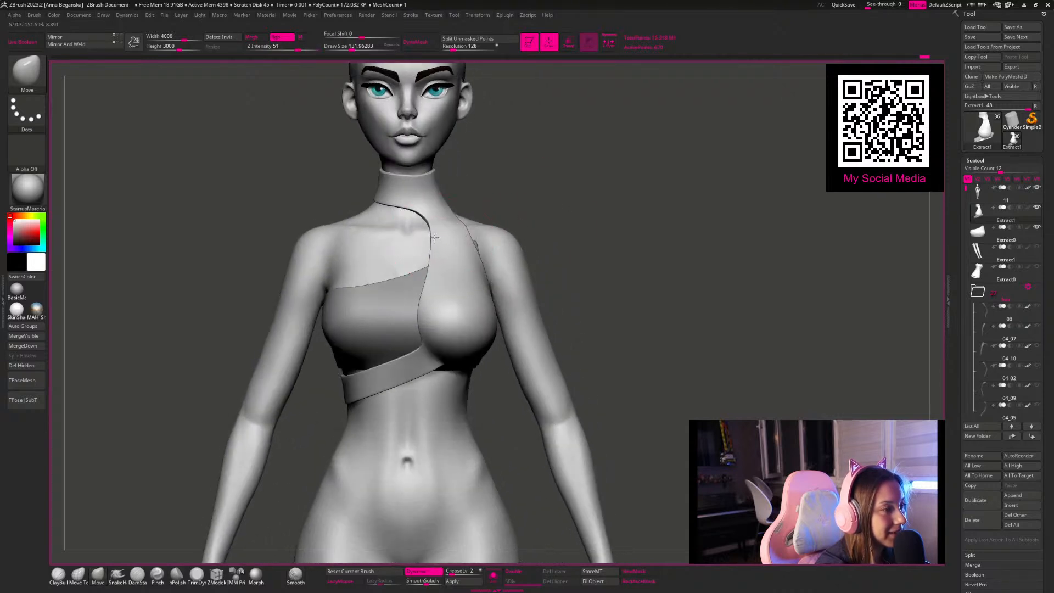
key(space)
drag(479, 225, 441, 237)
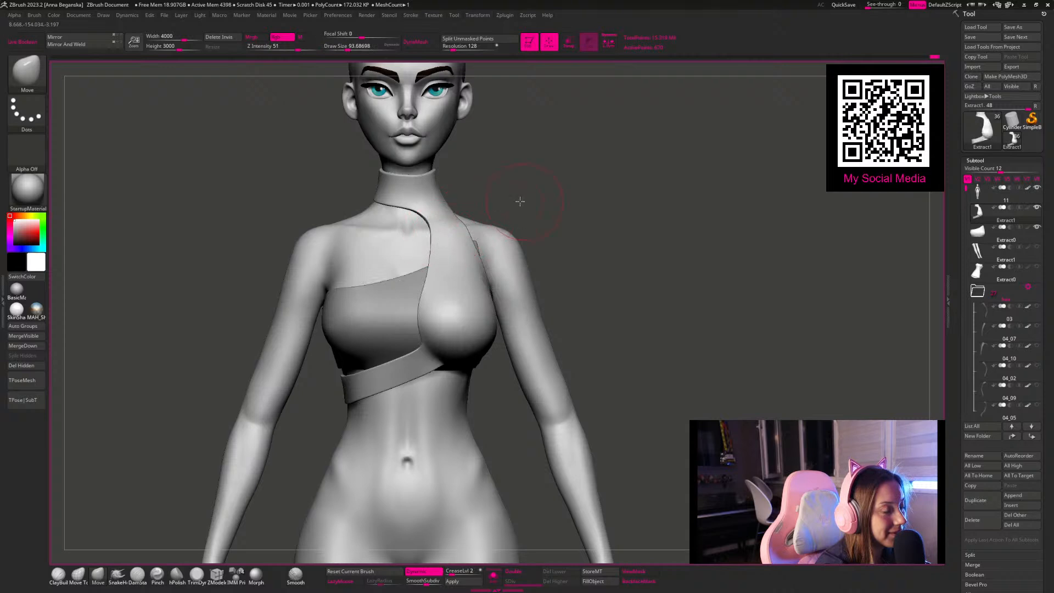
drag(524, 201, 480, 236)
Step: Select the bust top and fit it around the armpit, back and lower side with the Move brush
alt+click(477, 243)
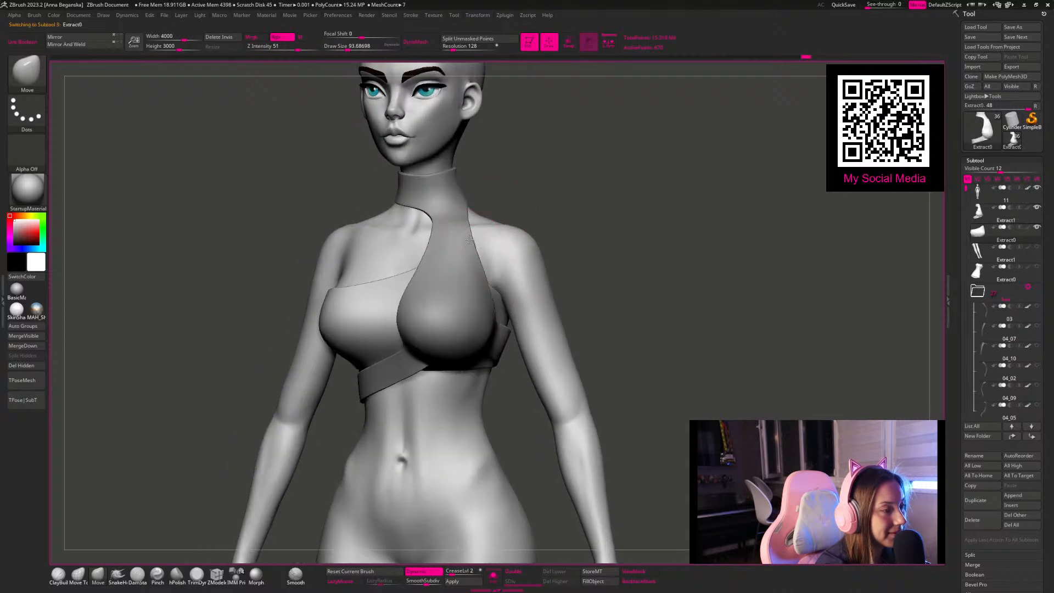
mouse_move(563, 210)
mouse_down()
mouse_move(546, 189)
mouse_move(534, 193)
mouse_up()
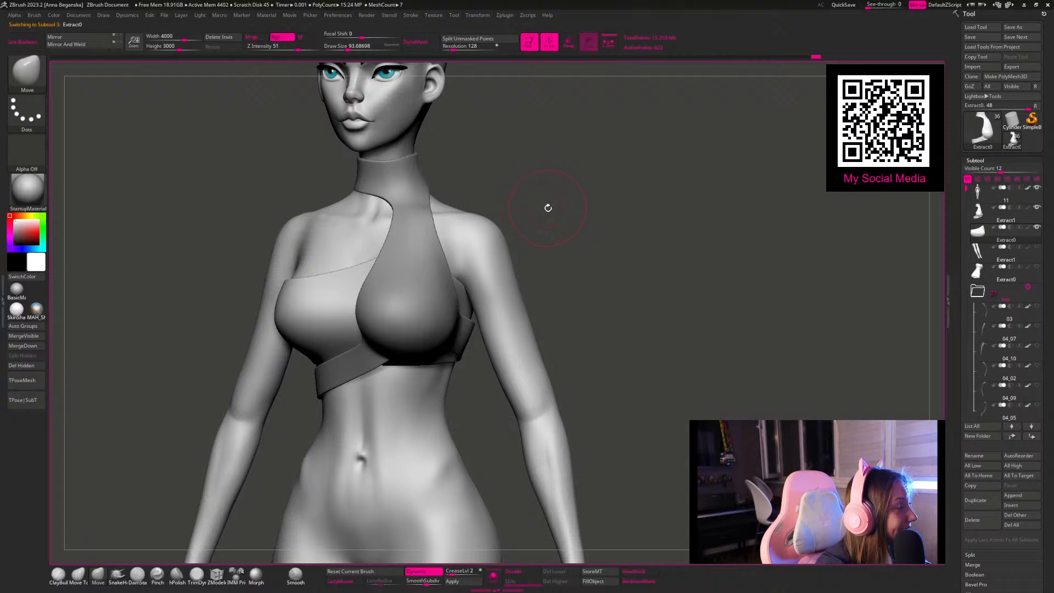
mouse_move(544, 236)
mouse_down()
mouse_move(542, 207)
mouse_move(560, 219)
mouse_move(560, 203)
mouse_move(596, 208)
mouse_up()
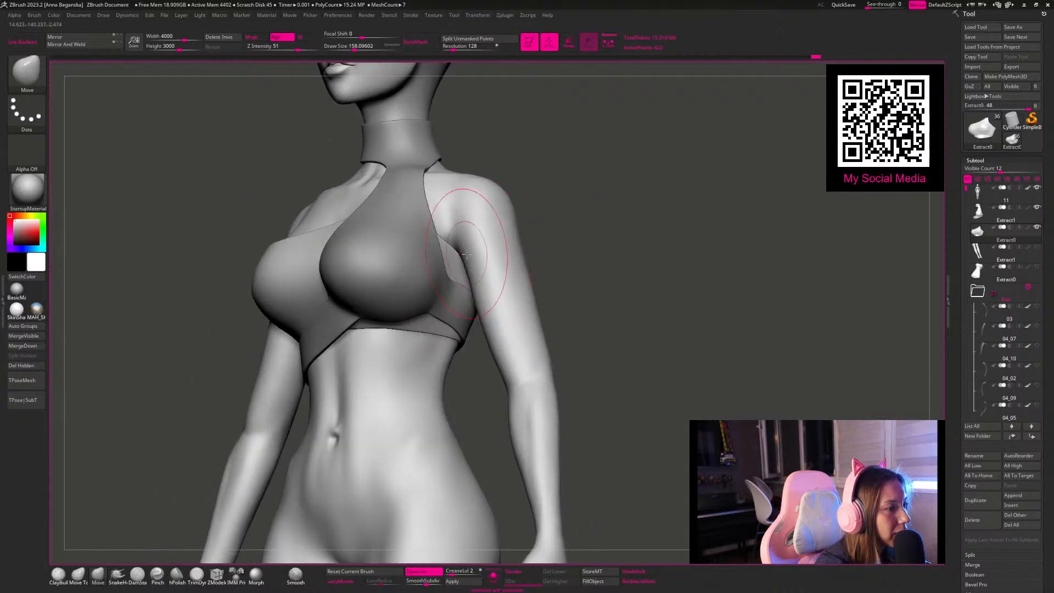
mouse_move(553, 244)
mouse_down()
mouse_move(573, 240)
mouse_move(475, 226)
mouse_move(474, 260)
mouse_up()
key(space)
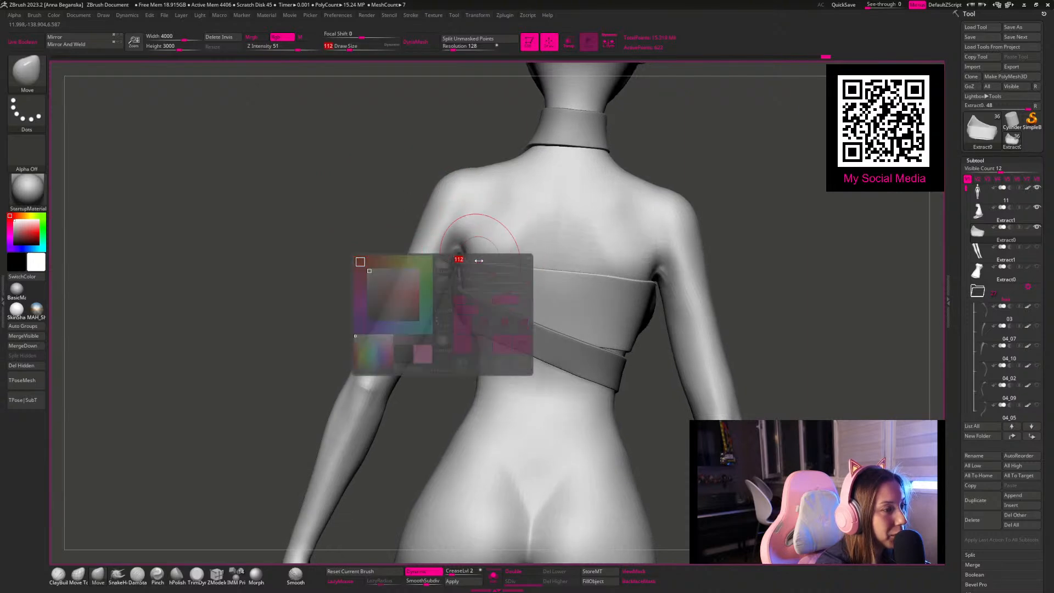
mouse_move(648, 181)
mouse_down()
mouse_move(651, 165)
mouse_move(595, 177)
mouse_move(625, 233)
mouse_move(607, 172)
mouse_move(592, 186)
mouse_up()
alt+click(379, 296)
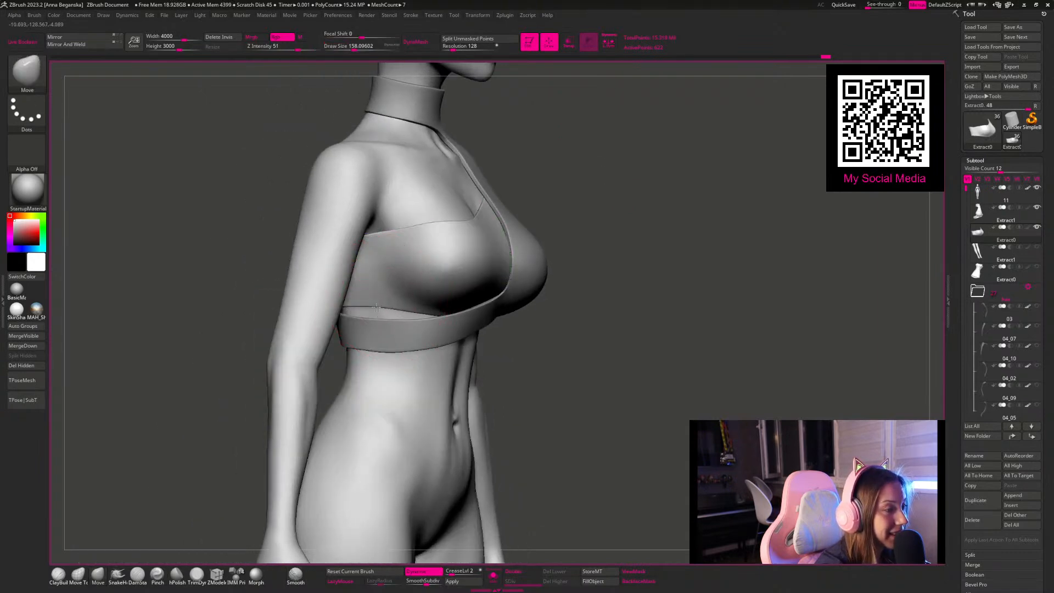
Step: Adjust the bust top's back and its upper edge beside the armpit with a smaller Move brush
mouse_move(564, 166)
mouse_down()
mouse_move(600, 155)
mouse_move(647, 170)
mouse_up()
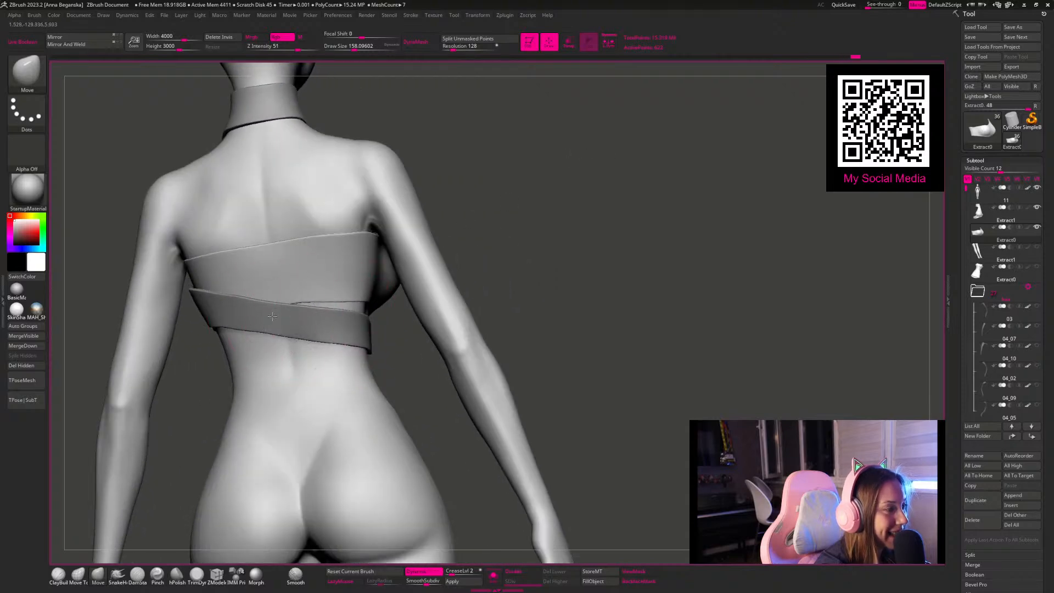
mouse_move(522, 251)
mouse_down()
mouse_move(459, 251)
mouse_move(501, 212)
mouse_move(555, 252)
mouse_move(604, 242)
mouse_up()
key(space)
drag(305, 250, 290, 250)
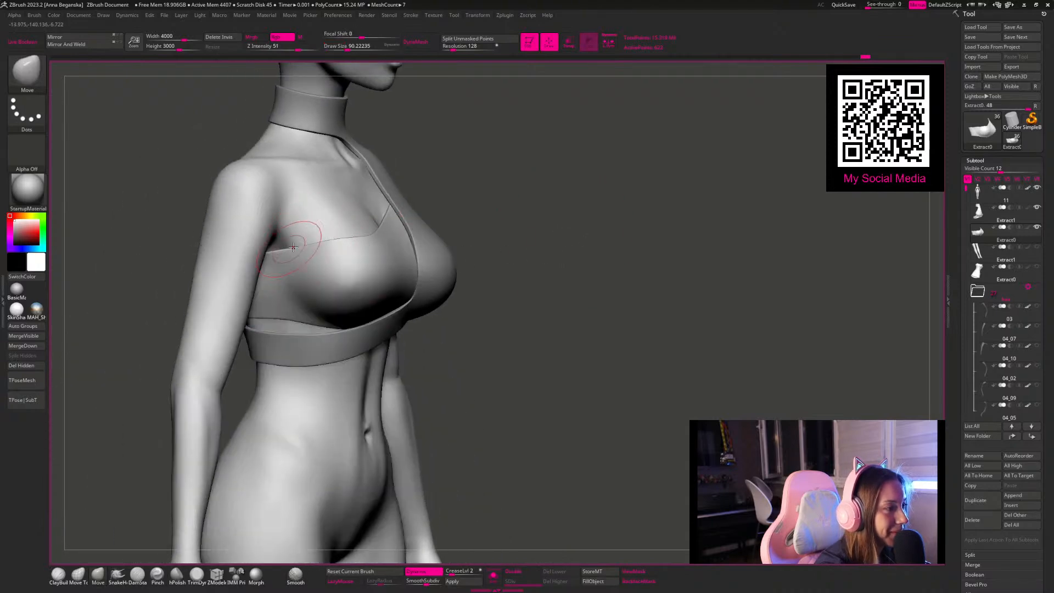
drag(648, 221, 637, 263)
mouse_move(593, 236)
alt+mouse_down()
mouse_move(588, 209)
mouse_move(607, 225)
alt+mouse_up()
Step: Make the hair folder visible to judge the outfit together with the hair
click(1006, 312)
click(1038, 289)
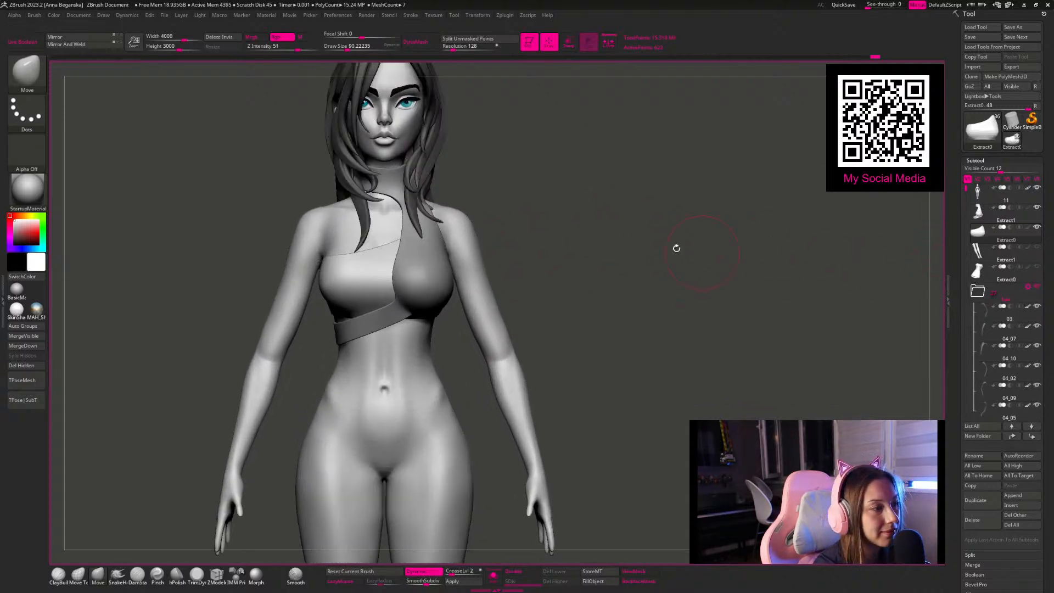
alt+drag(563, 203, 465, 330)
Step: Select the collar-and-band piece and adjust the breast cup's outer edge next to the arm
alt+click(476, 334)
right_click(476, 336)
drag(529, 263, 508, 159)
right_click(438, 274)
drag(439, 273, 457, 290)
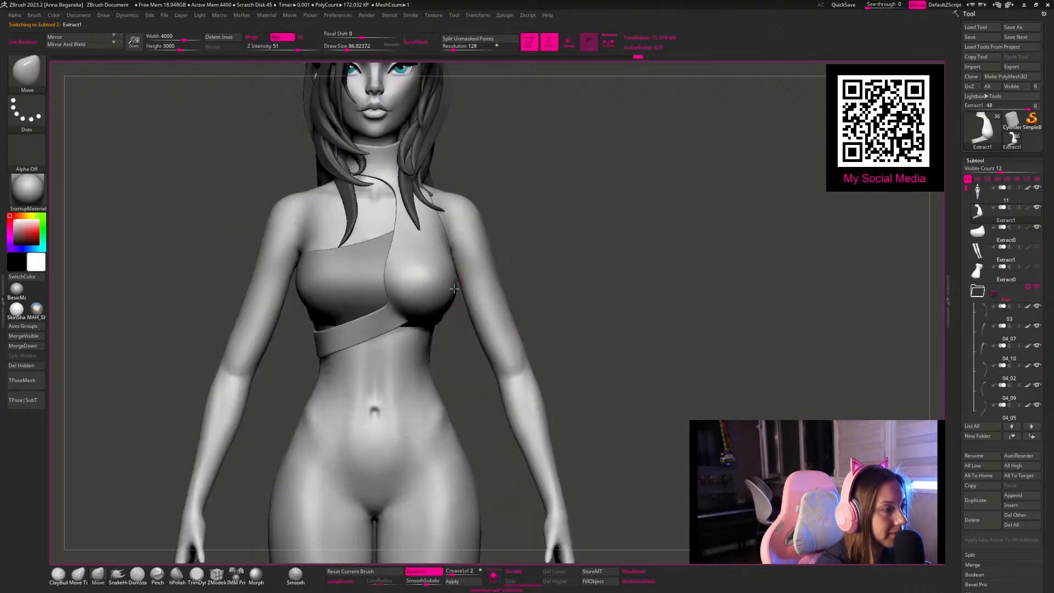
drag(549, 244, 475, 295)
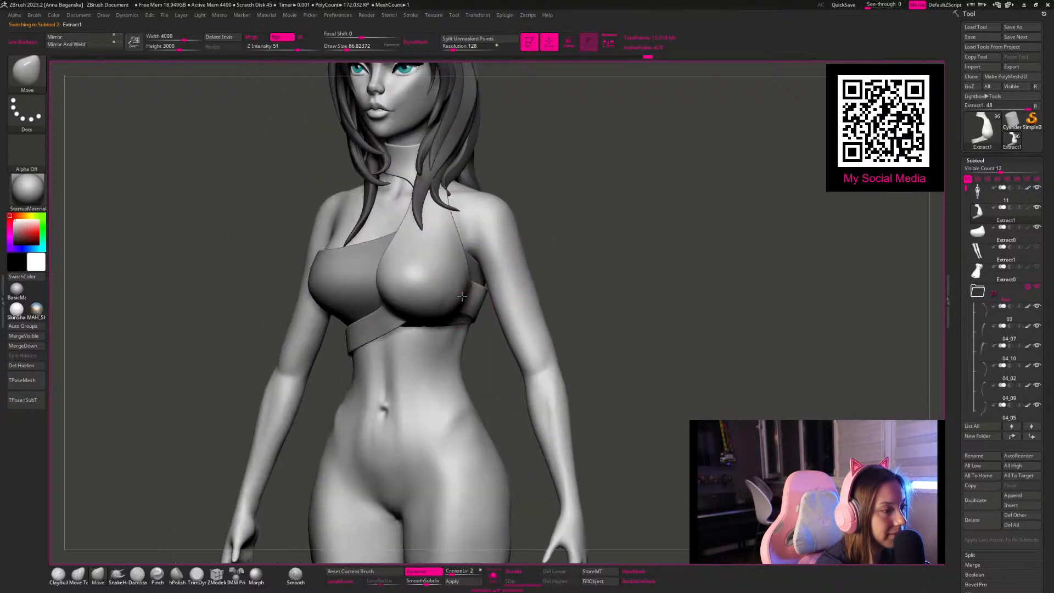
Step: Shape and smooth the breast cup's outer edge where it meets the side band, reducing the brush size
drag(543, 273, 543, 207)
key(space)
drag(461, 301, 456, 302)
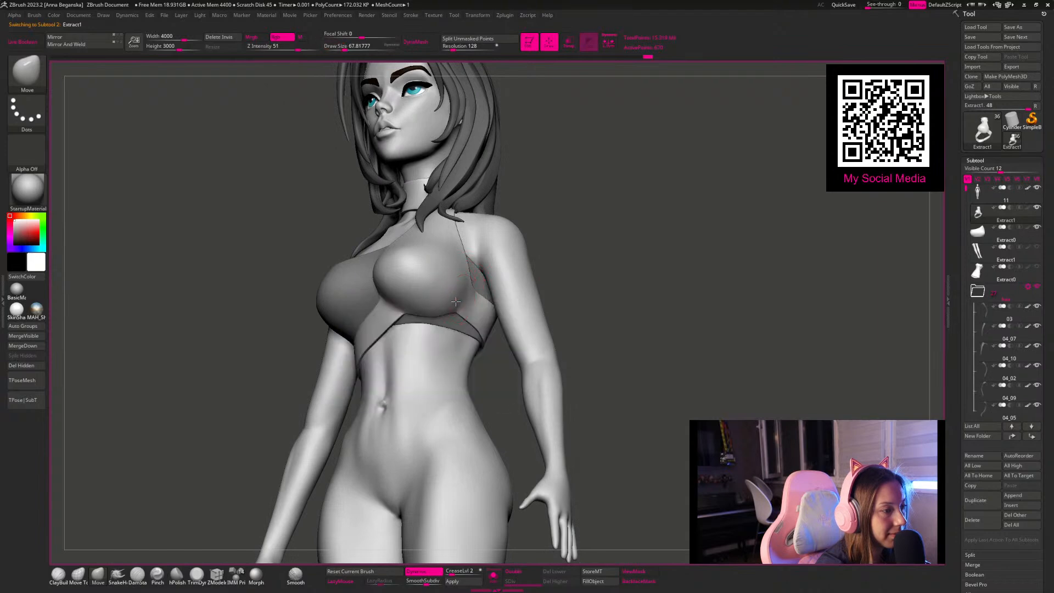
key(shift)
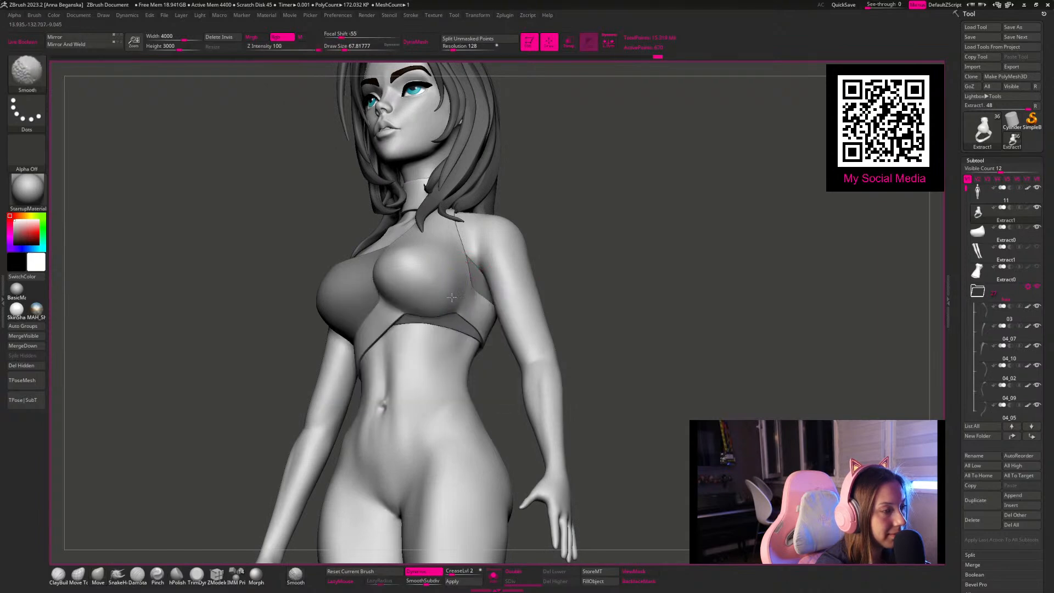
shift+drag(454, 274, 460, 286)
drag(589, 268, 604, 279)
key(space)
drag(488, 268, 483, 268)
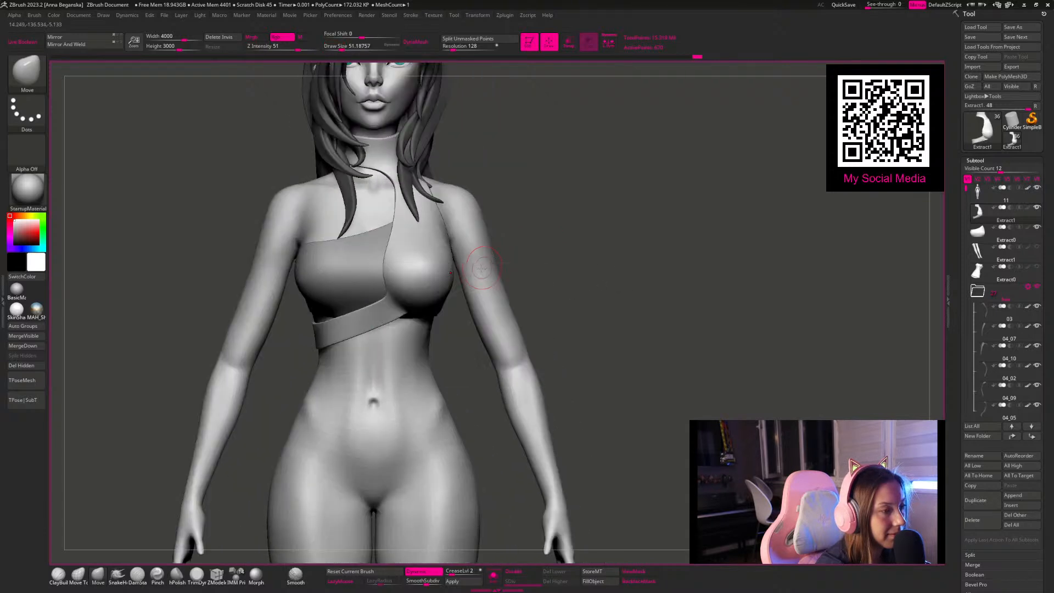
Step: Select the body subtool and check the outfit from the front
alt+drag(588, 282, 584, 337)
ctrl+click(535, 268)
ctrl+click(532, 270)
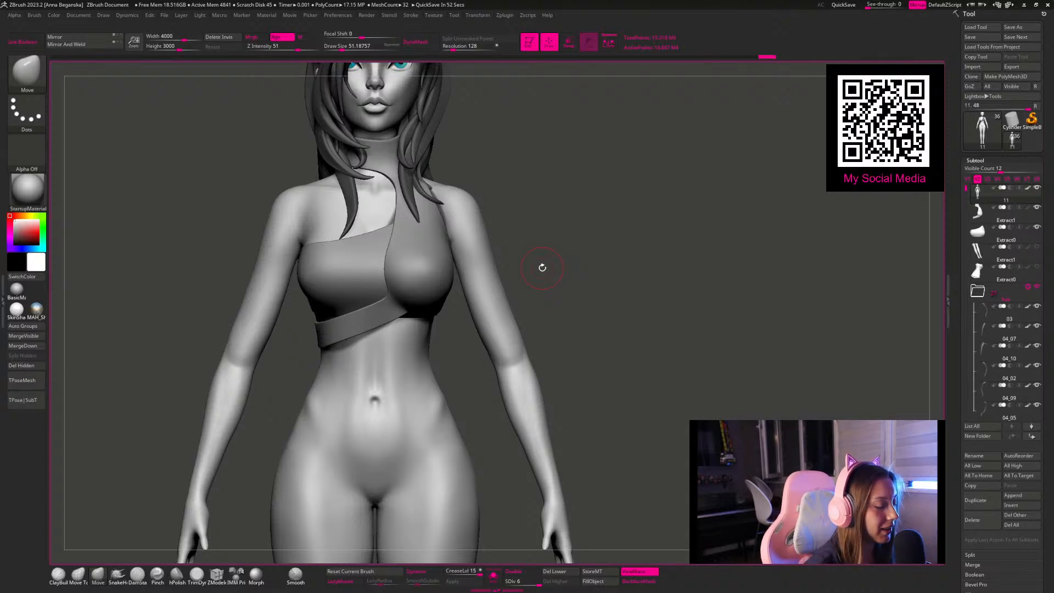
ctrl+drag(604, 202, 772, 355)
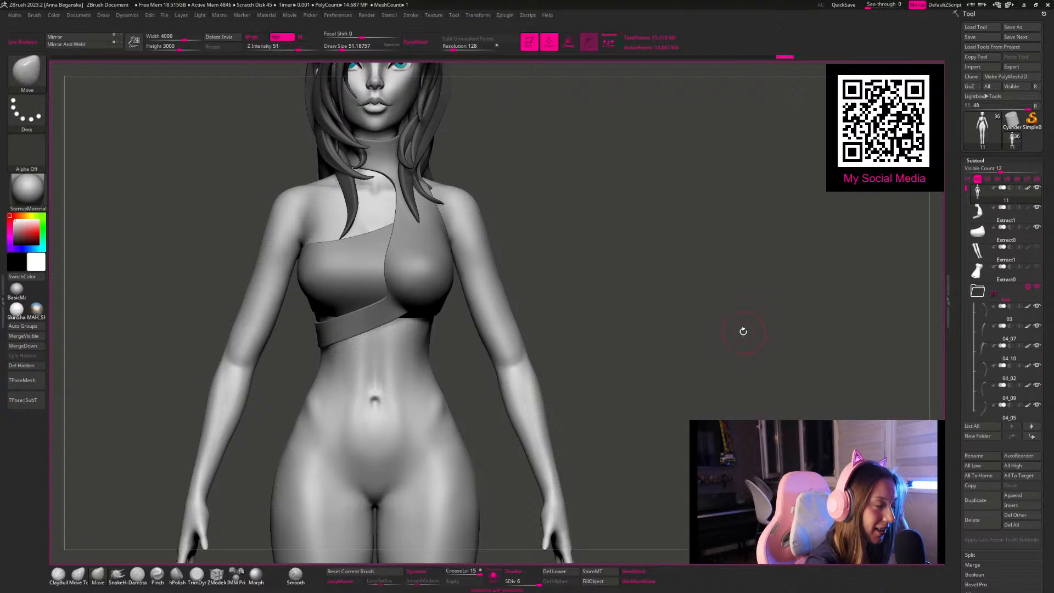
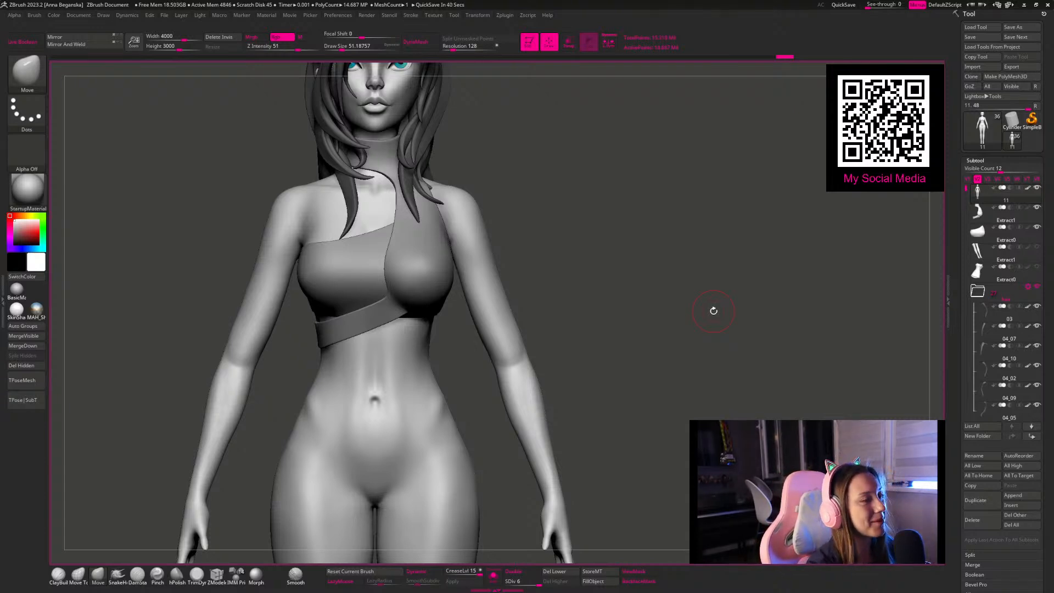
alt+drag(600, 236, 558, 216)
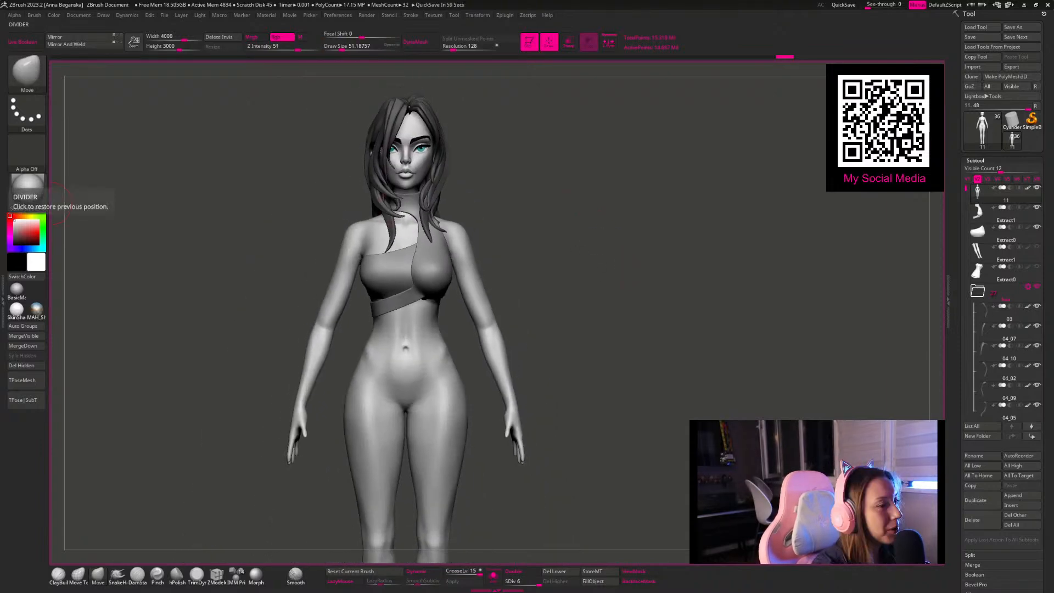
drag(597, 283, 574, 322)
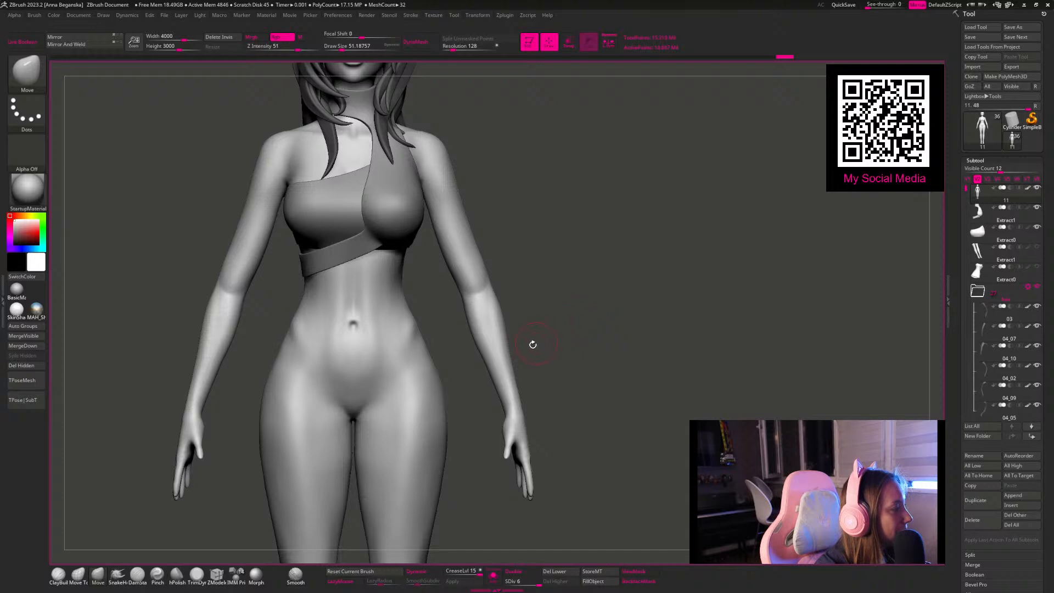
mouse_move(522, 379)
ctrl+mouse_down()
mouse_move(501, 393)
mouse_move(516, 403)
ctrl+mouse_up()
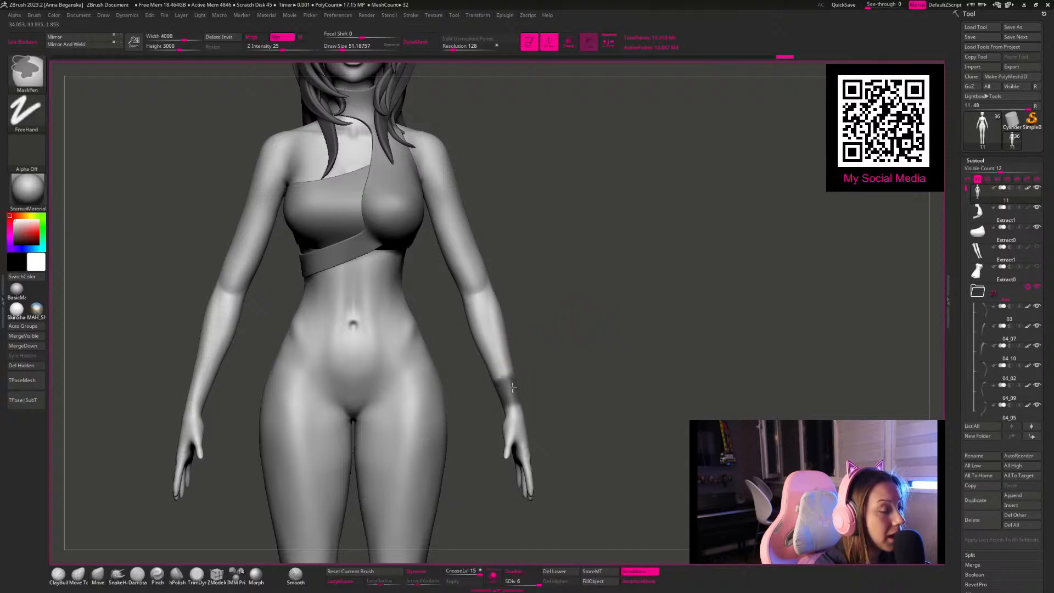
ctrl+drag(603, 343, 708, 430)
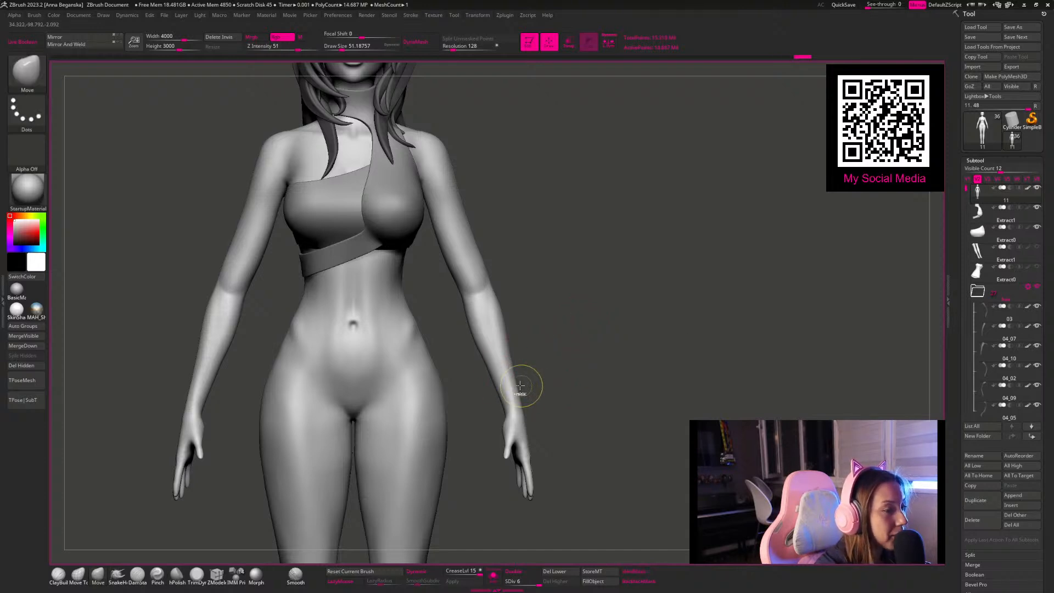
Step: Mask both arms symmetrically from the wrists up to the upper arms, working from the front
mouse_move(525, 377)
ctrl+mouse_down()
mouse_move(486, 392)
mouse_move(489, 413)
mouse_move(511, 357)
mouse_move(471, 237)
ctrl+mouse_up()
mouse_move(570, 255)
alt+mouse_down()
mouse_move(571, 273)
mouse_move(527, 272)
alt+mouse_up()
mouse_move(430, 206)
ctrl+mouse_down()
mouse_move(434, 156)
mouse_move(424, 191)
mouse_move(433, 174)
ctrl+mouse_up()
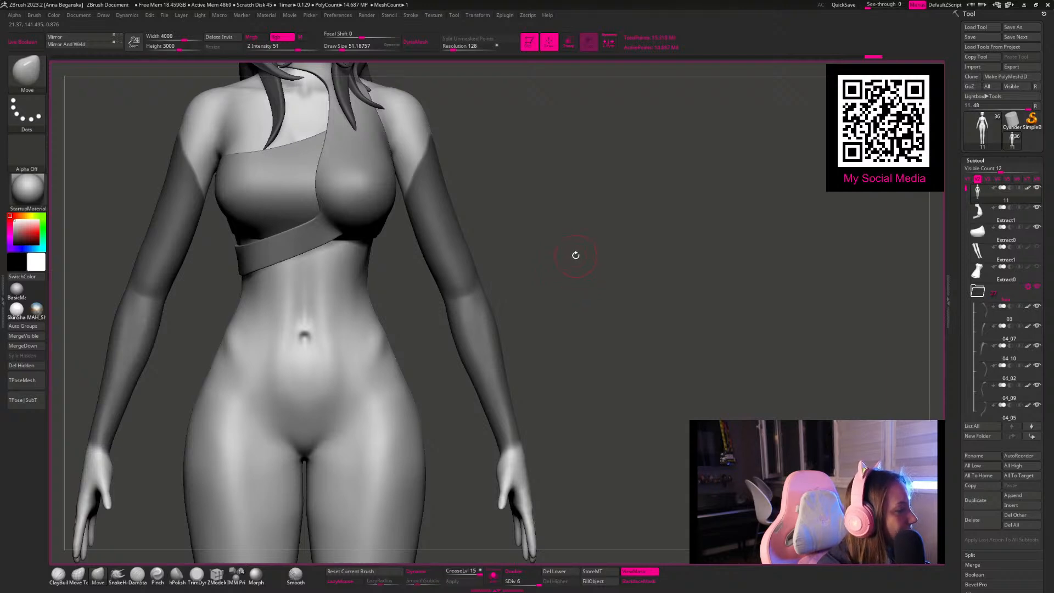
mouse_move(588, 224)
mouse_down()
mouse_move(565, 212)
mouse_move(546, 219)
mouse_move(445, 147)
mouse_move(457, 133)
mouse_move(441, 144)
mouse_up()
Step: Fill in the mask on the back and inner sides of the arms up to the armpits, with a draw size of about 49
key(space)
drag(577, 170, 523, 167)
mouse_move(454, 136)
ctrl+mouse_down()
mouse_move(461, 191)
mouse_move(456, 180)
mouse_move(445, 198)
ctrl+mouse_up()
drag(409, 153, 445, 176)
mouse_move(441, 177)
ctrl+mouse_down()
mouse_move(441, 215)
mouse_move(377, 381)
mouse_move(300, 313)
mouse_move(353, 419)
mouse_move(343, 419)
mouse_move(363, 436)
mouse_move(372, 433)
mouse_move(353, 405)
mouse_move(379, 365)
mouse_move(387, 316)
mouse_move(448, 211)
mouse_move(468, 229)
mouse_move(455, 189)
mouse_move(468, 159)
mouse_move(478, 160)
ctrl+mouse_up()
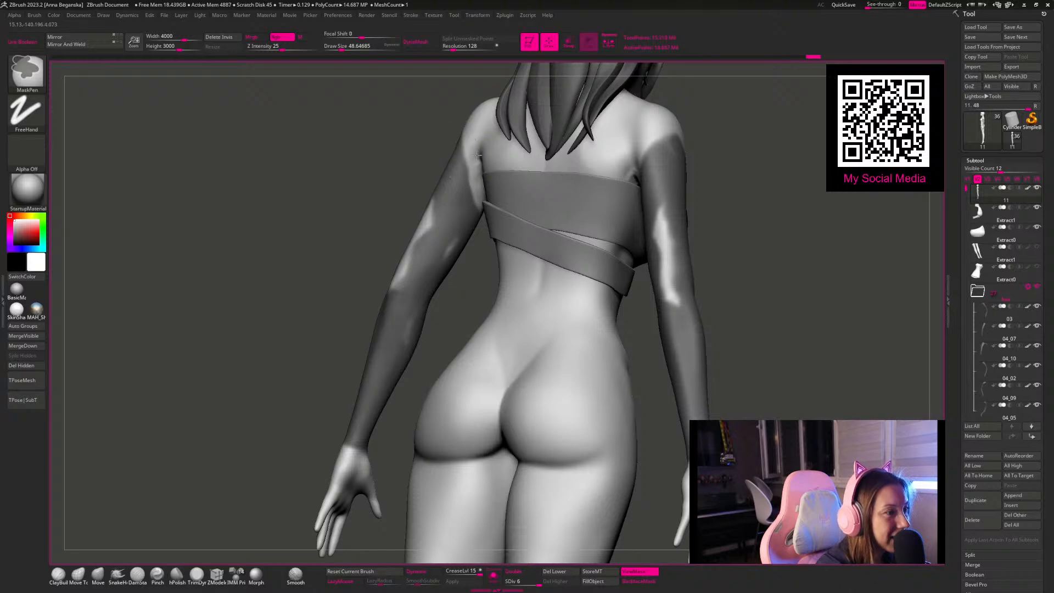
drag(357, 172, 381, 176)
mouse_move(440, 210)
ctrl+mouse_down()
mouse_move(404, 269)
mouse_move(408, 288)
ctrl+mouse_up()
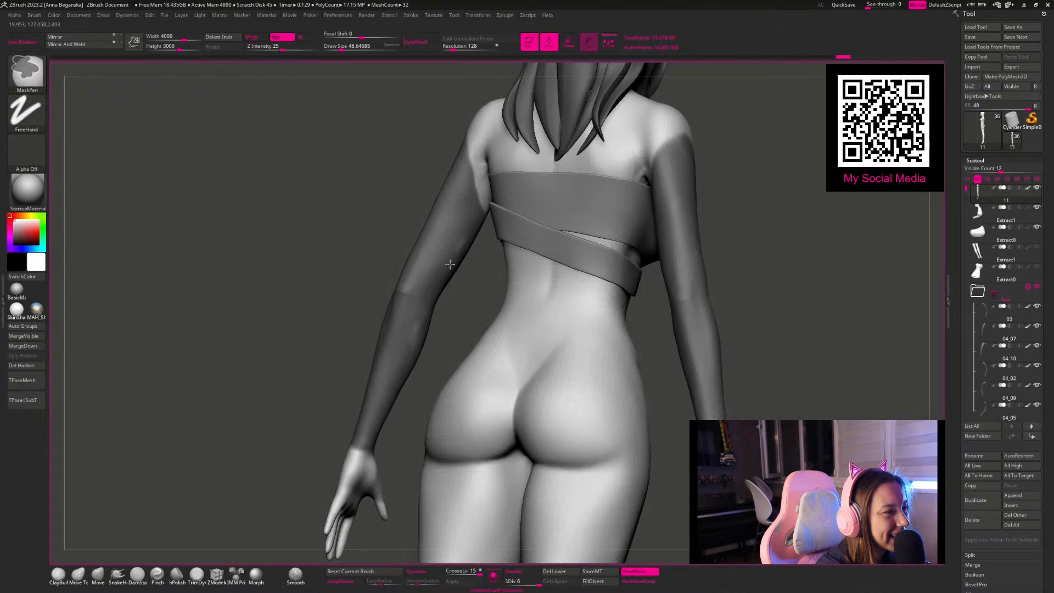
mouse_move(315, 249)
mouse_down()
mouse_move(339, 264)
mouse_move(635, 198)
mouse_move(565, 176)
mouse_move(581, 153)
mouse_move(514, 212)
mouse_move(474, 209)
mouse_up()
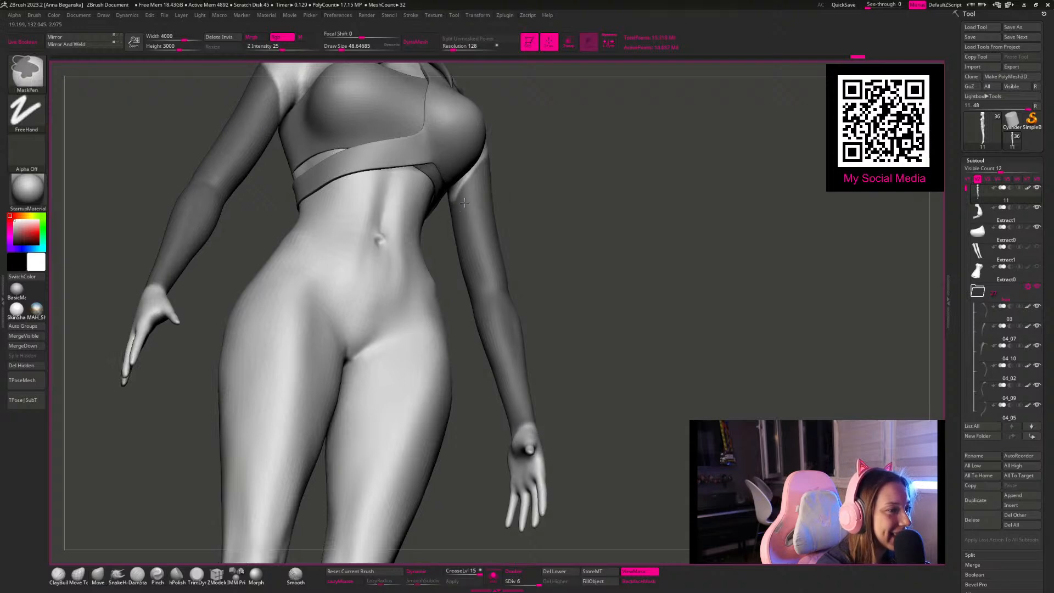
mouse_move(496, 281)
mouse_down()
mouse_move(569, 285)
mouse_move(576, 367)
mouse_move(562, 403)
mouse_move(608, 345)
mouse_up()
drag(571, 234, 584, 379)
drag(543, 216, 481, 223)
Step: Shape the mask's upper edge into a point on the outer shoulder and clean its back side, with a draw size of about 39
key(space)
key(ctrl)
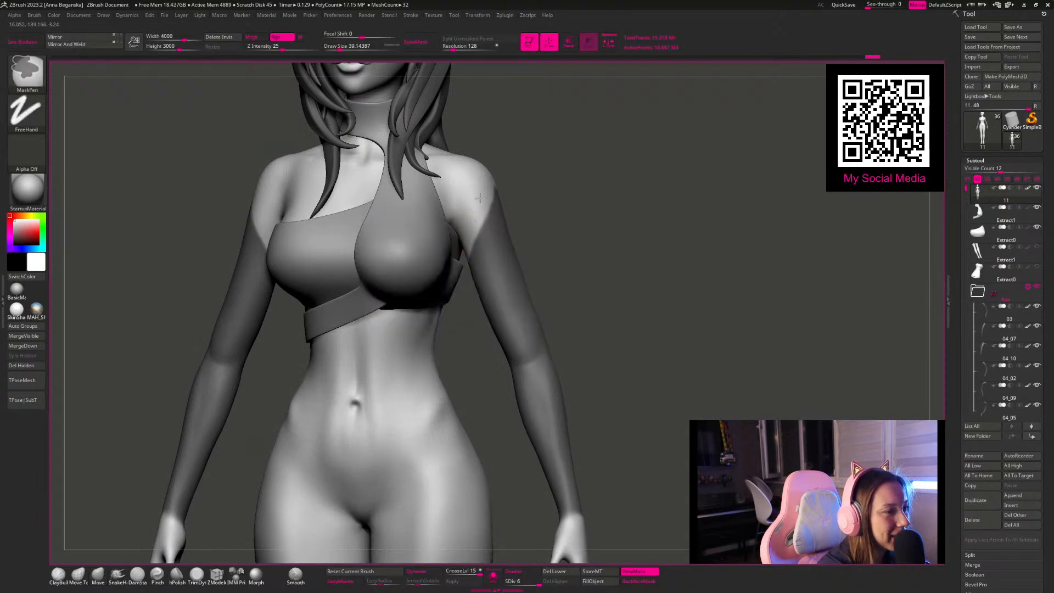
drag(554, 155, 460, 187)
mouse_move(599, 247)
alt+mouse_down()
mouse_move(550, 303)
mouse_move(618, 279)
alt+mouse_up()
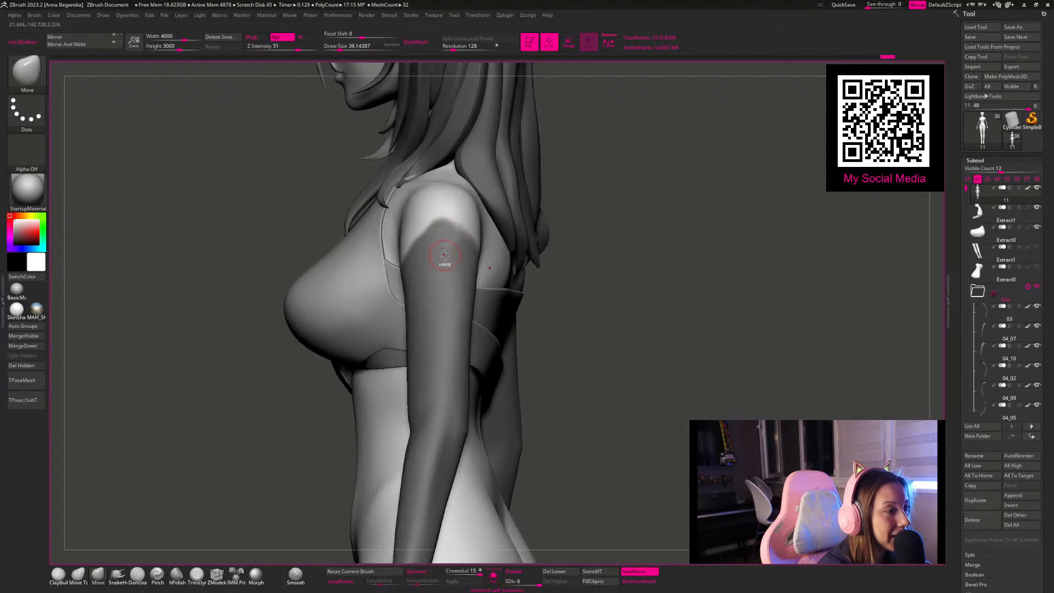
key(ctrl)
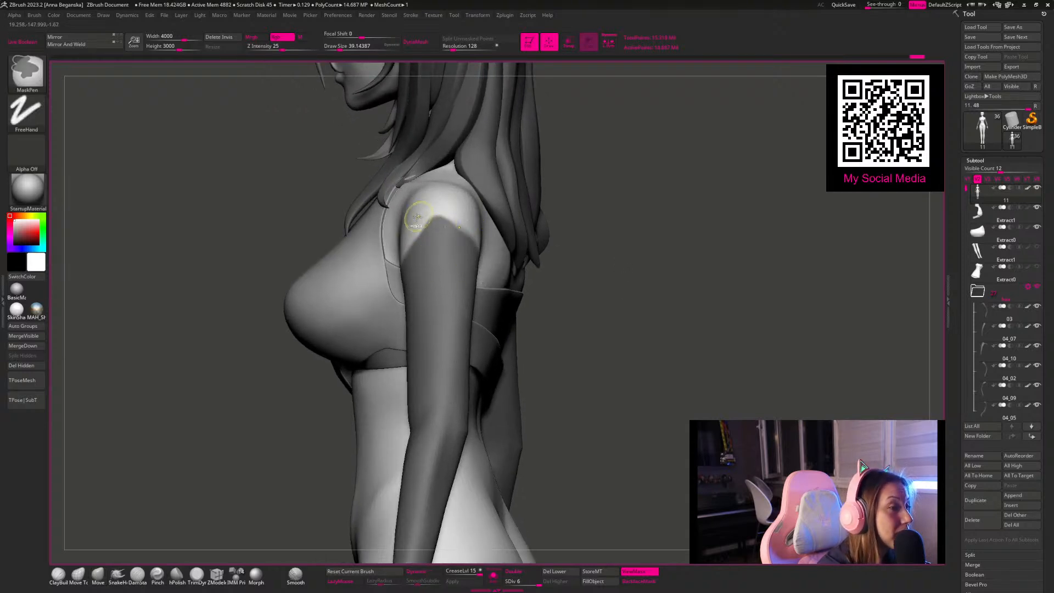
drag(602, 269, 458, 212)
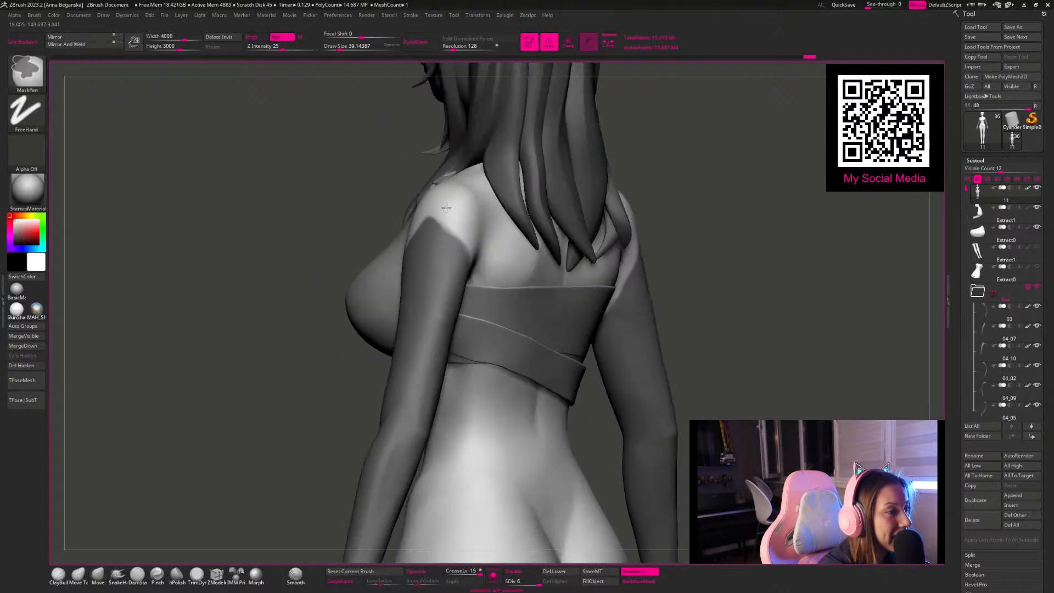
key(ctrl)
mouse_move(284, 199)
mouse_down()
mouse_move(453, 230)
mouse_move(479, 253)
mouse_up()
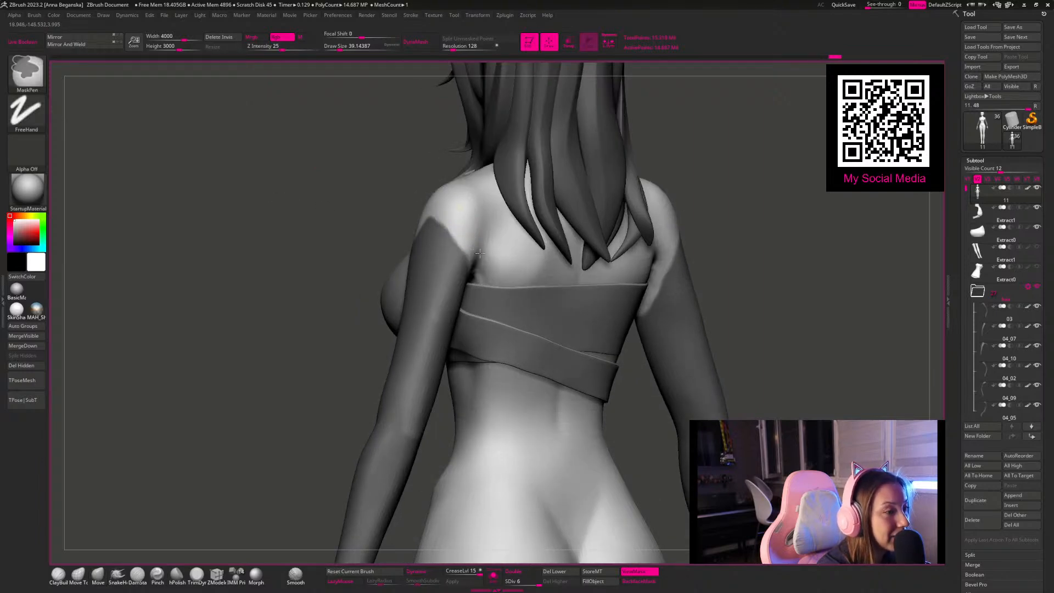
Step: Try extending the mask as a curved tip over the front of the shoulder, reducing the draw size to about 14
mouse_move(359, 129)
mouse_down()
mouse_move(562, 205)
mouse_move(614, 257)
mouse_up()
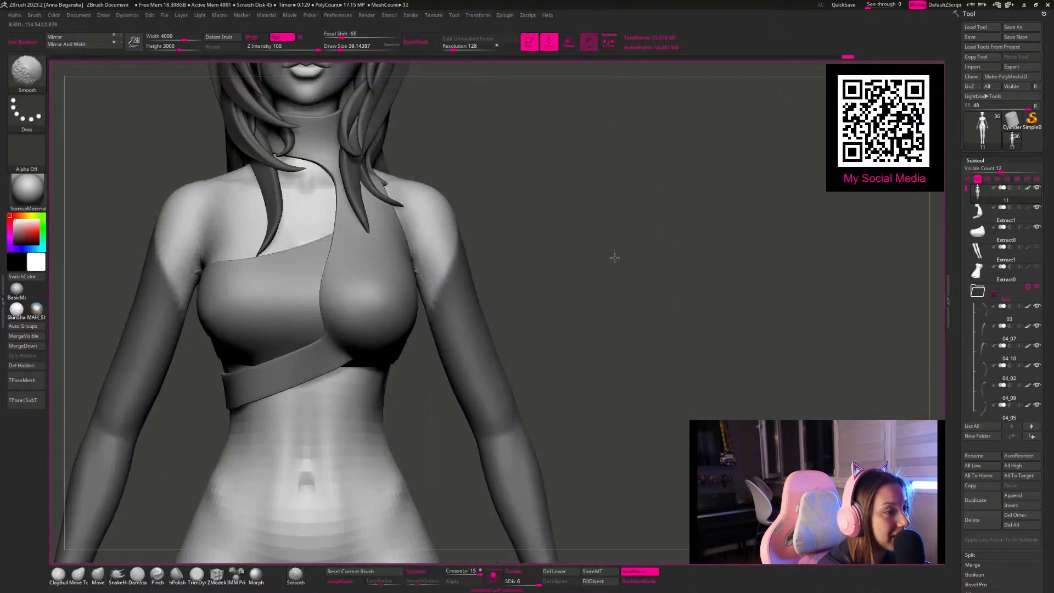
mouse_move(522, 217)
alt+mouse_down()
mouse_move(541, 304)
mouse_move(522, 247)
mouse_move(444, 228)
mouse_move(423, 205)
mouse_move(421, 230)
alt+mouse_up()
key(space)
key(space)
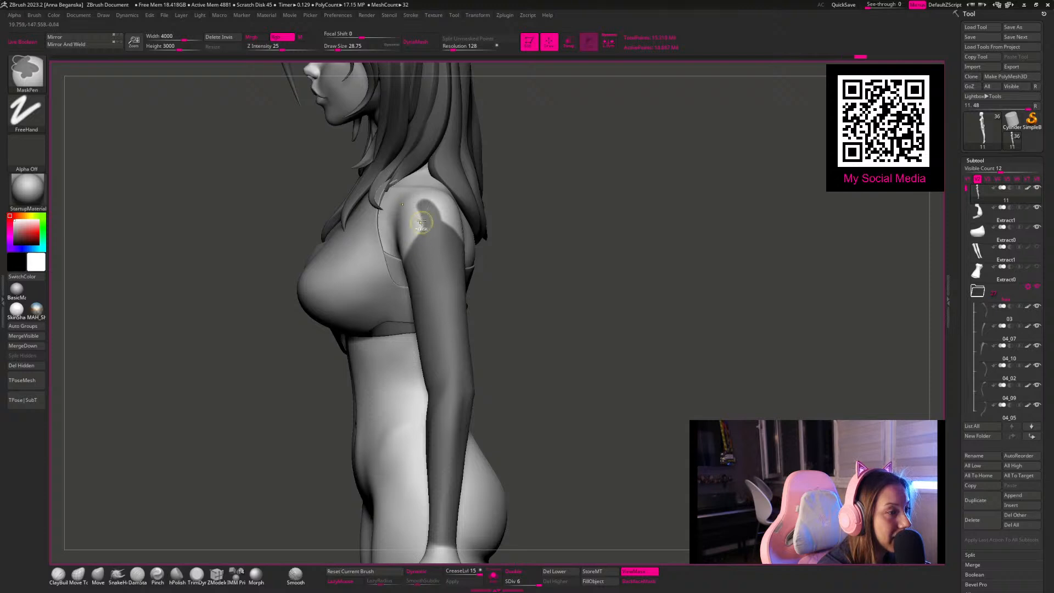
key(space)
drag(435, 213, 423, 221)
mouse_move(518, 242)
mouse_down()
mouse_move(591, 257)
mouse_move(555, 270)
mouse_move(528, 212)
mouse_move(502, 217)
mouse_up()
key(space)
drag(416, 216, 405, 212)
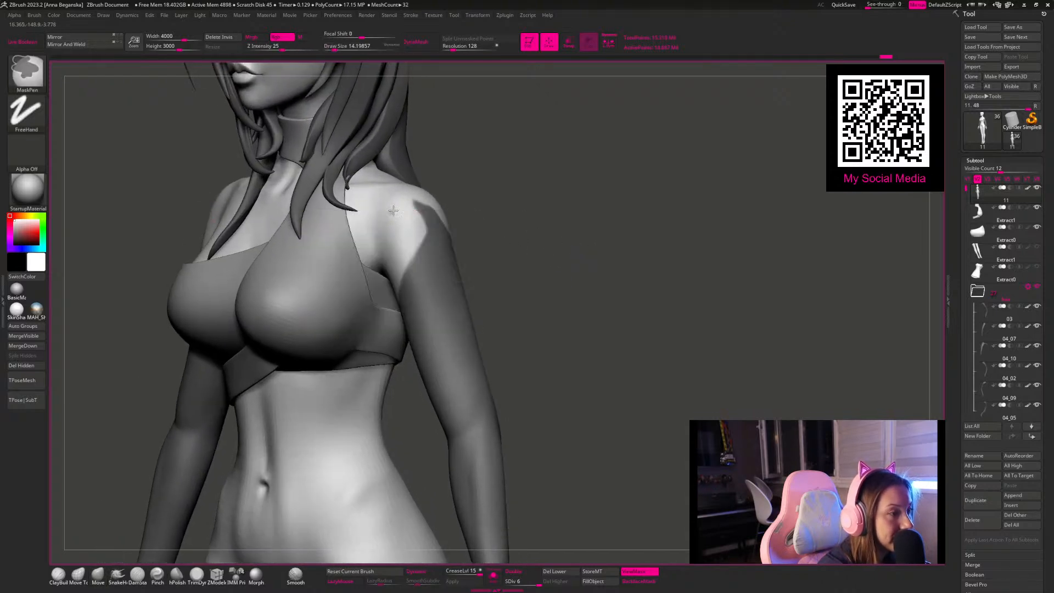
ctrl+drag(420, 212, 381, 211)
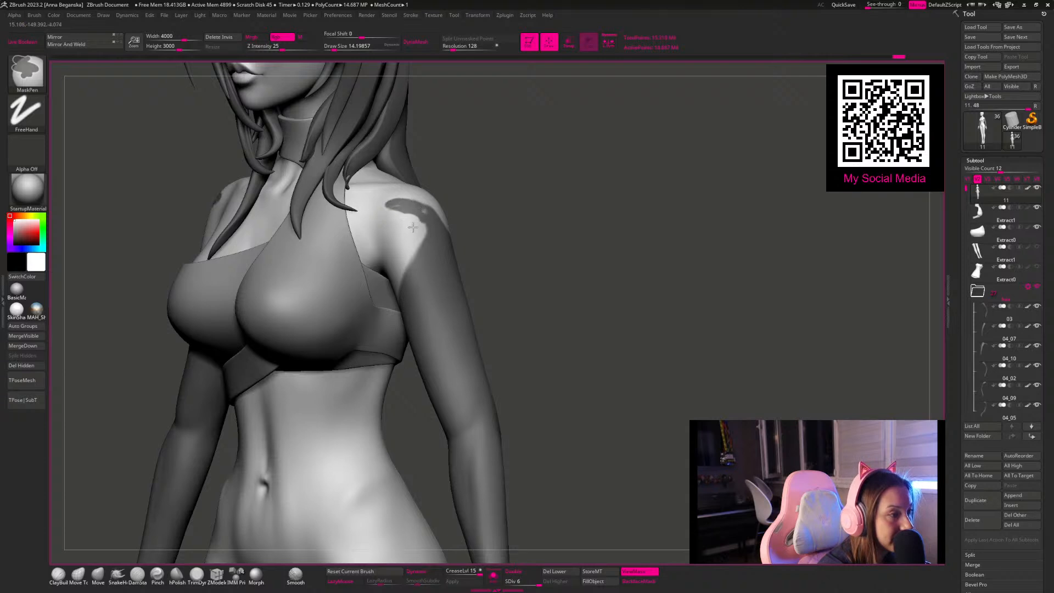
Step: Refine the outline of the curved mask tip and fill its gaps from the side of the shoulder
drag(530, 222, 512, 240)
ctrl+alt+click(516, 246)
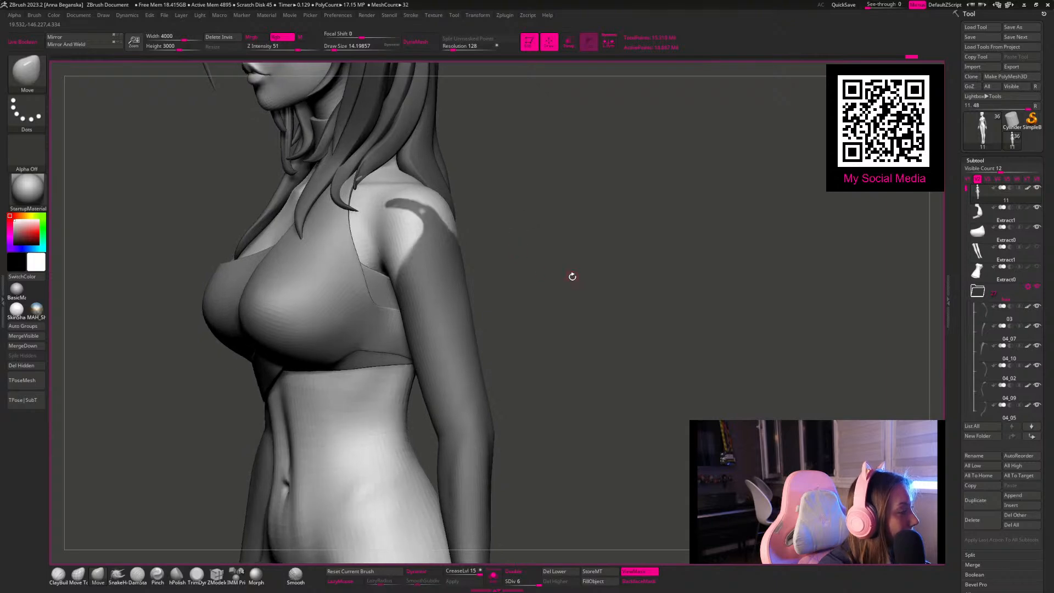
drag(581, 279, 581, 282)
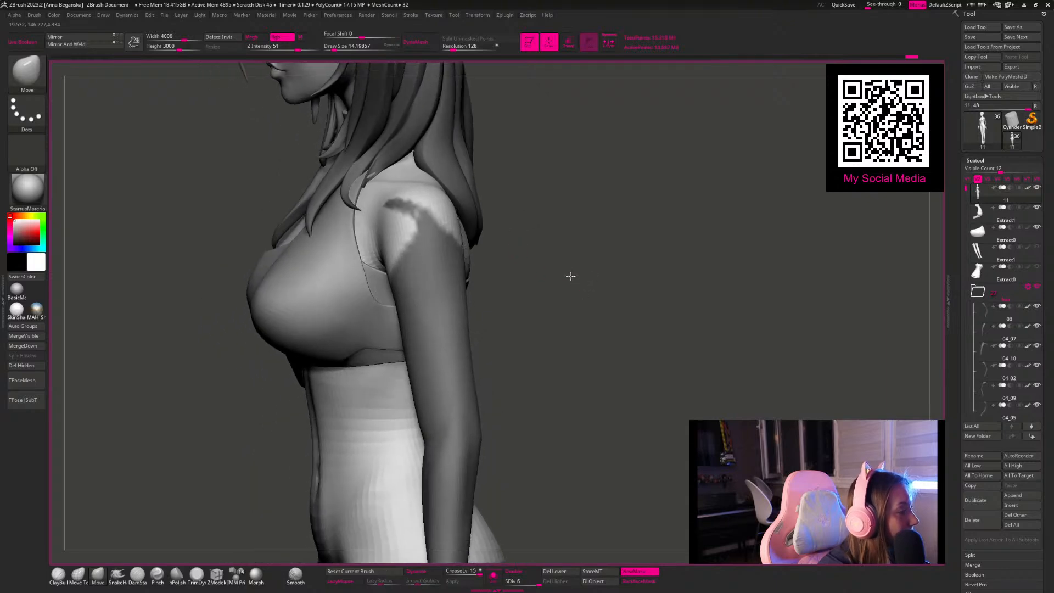
drag(581, 238, 526, 231)
ctrl+drag(396, 202, 445, 244)
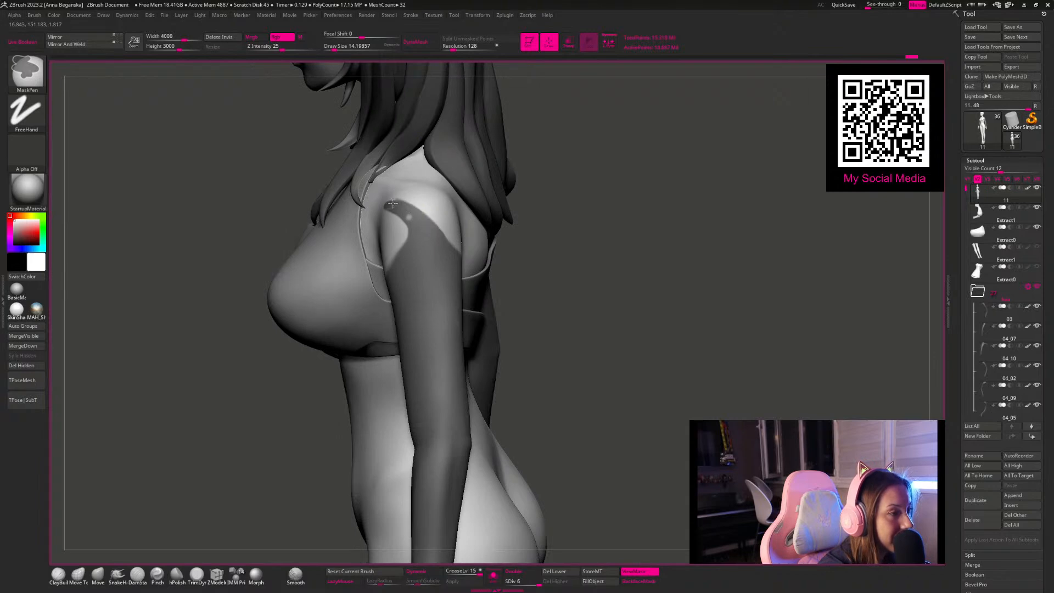
mouse_move(389, 204)
ctrl+mouse_down()
mouse_move(409, 199)
mouse_move(406, 216)
ctrl+mouse_up()
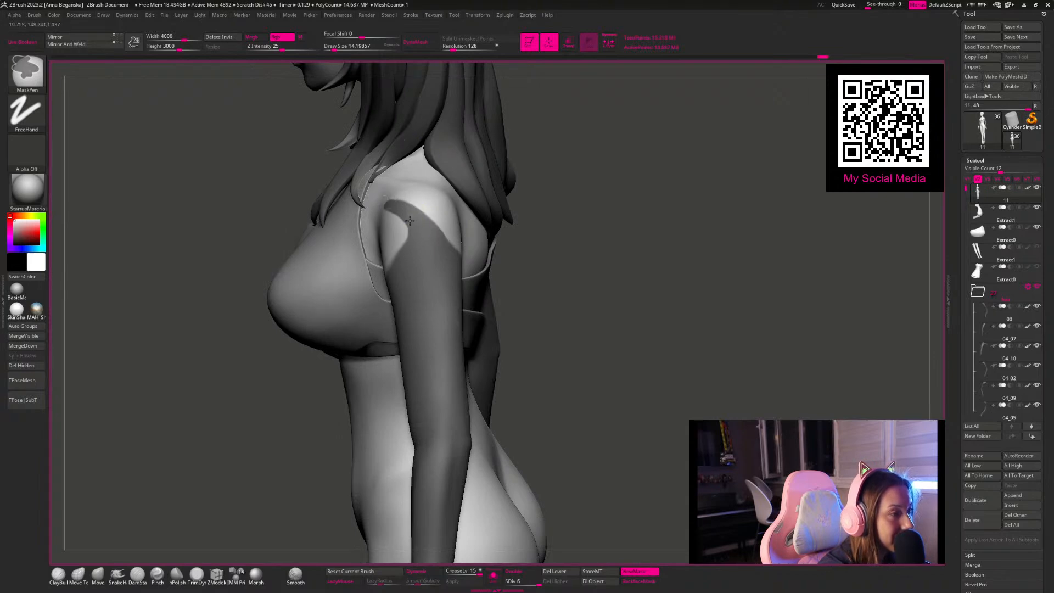
Step: Check the masked sleeves on the whole figure, and undo the curved tip over the front of the shoulder
mouse_move(551, 249)
mouse_down()
mouse_move(583, 236)
mouse_move(600, 249)
mouse_move(468, 186)
mouse_up()
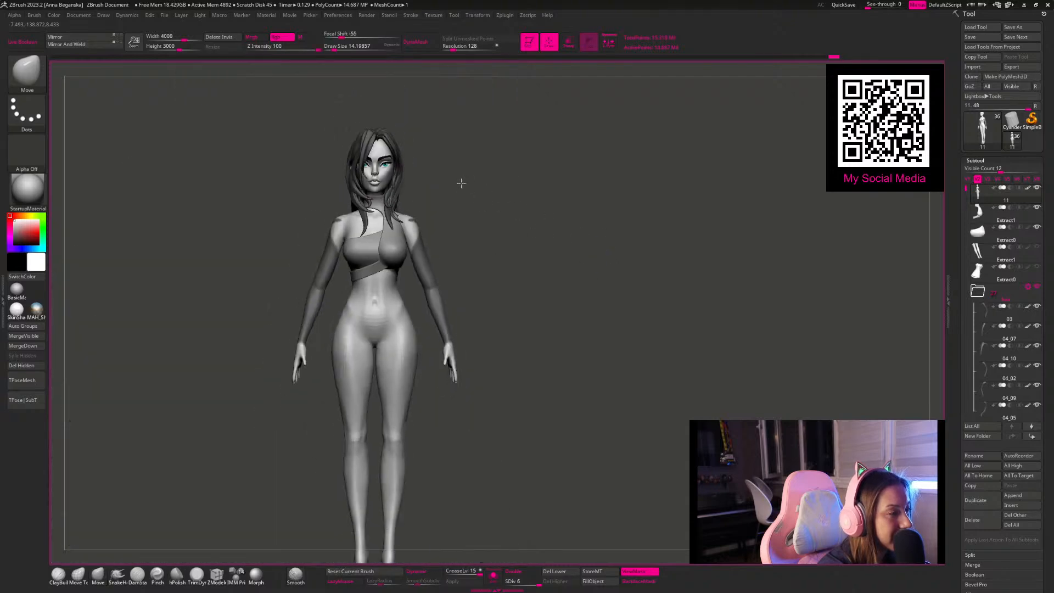
mouse_move(504, 259)
alt+mouse_down()
mouse_move(492, 263)
mouse_move(571, 314)
alt+mouse_up()
mouse_move(565, 308)
mouse_down()
mouse_move(467, 285)
mouse_move(535, 281)
mouse_up()
key(ctrl)
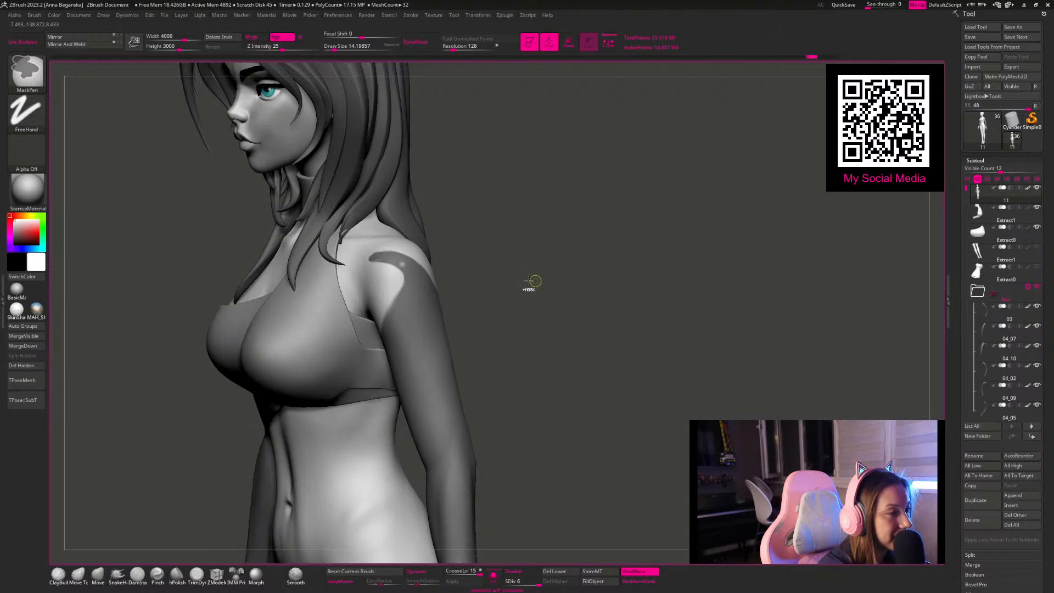
key(ctrl+z)
key(ctrl+z)
key(ctrl+z)
key(ctrl+z)
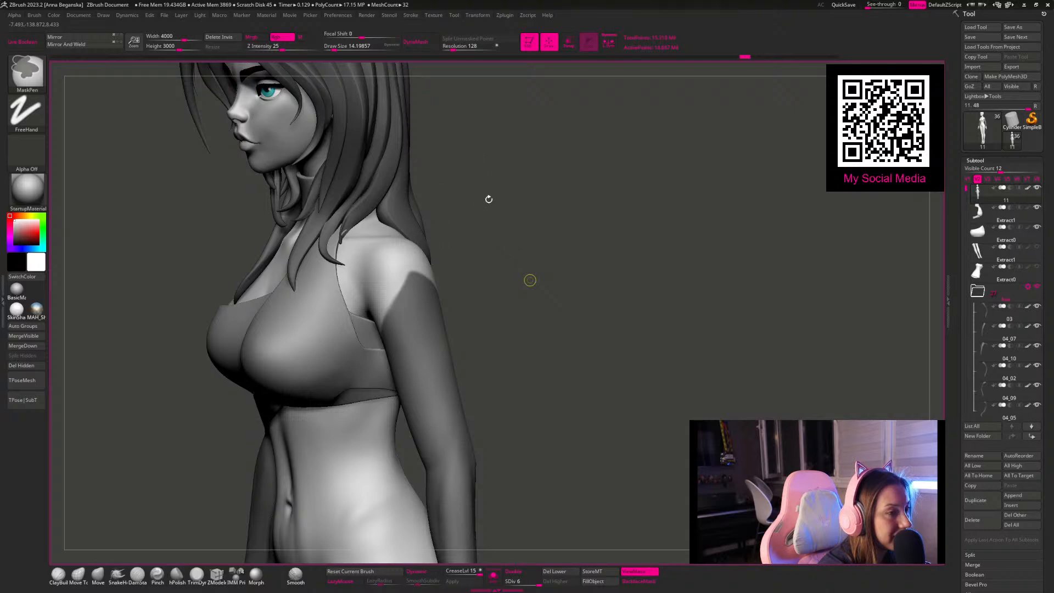
key(ctrl+z)
key(ctrl+z)
key(ctrl+z)
key(ctrl+z)
key(ctrl+z)
key(ctrl+z)
key(ctrl+z)
Step: Rework the mask's upper edge on the outer shoulder into a clean point
mouse_move(514, 193)
mouse_down()
mouse_move(587, 293)
mouse_move(567, 280)
mouse_move(400, 273)
mouse_move(608, 315)
mouse_up()
mouse_move(693, 313)
alt+mouse_down()
mouse_move(555, 216)
mouse_move(552, 254)
alt+mouse_up()
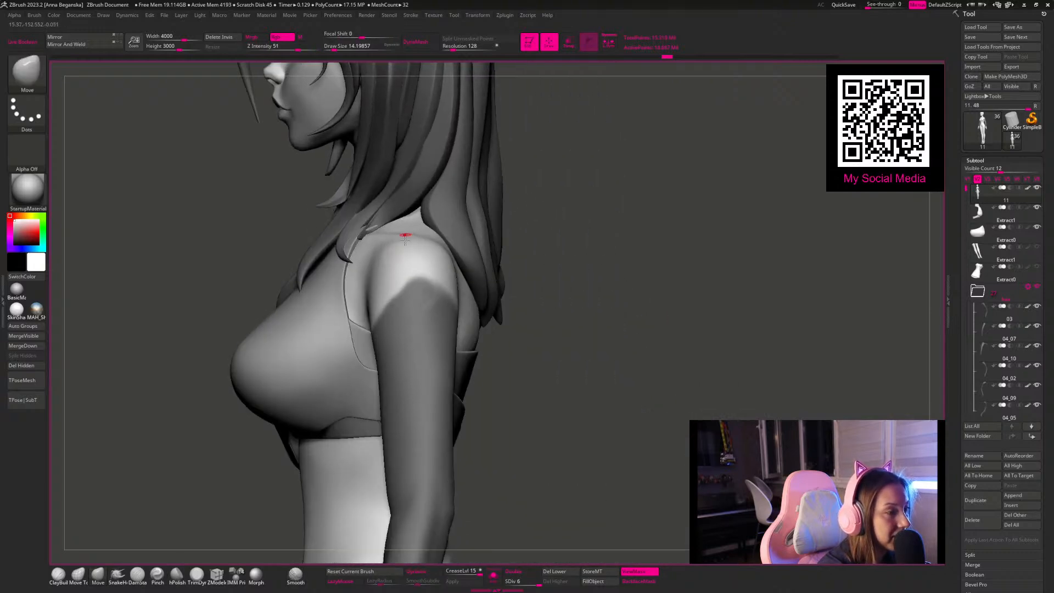
ctrl+click(404, 297)
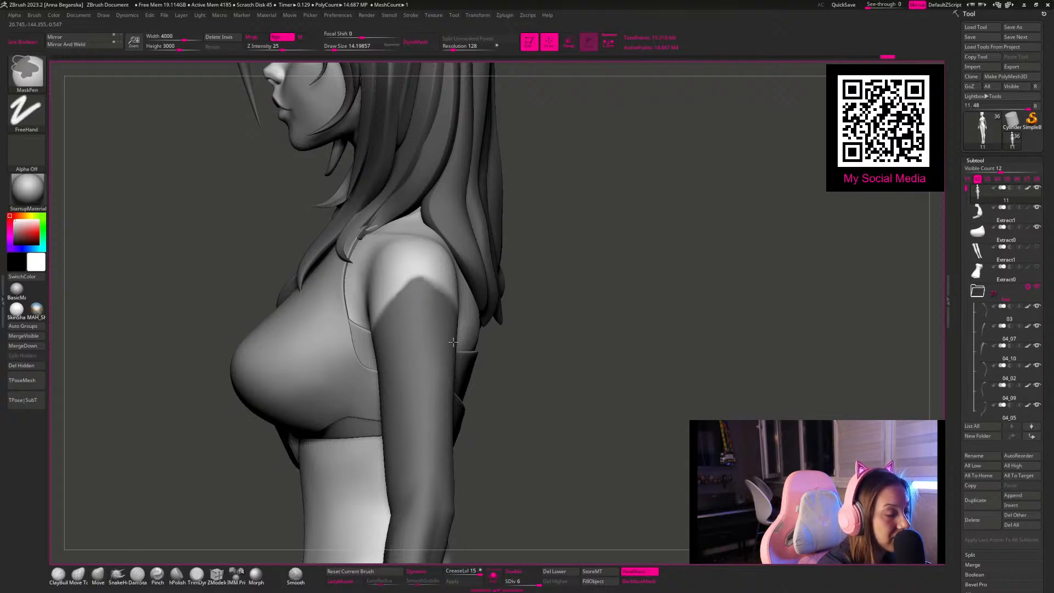
mouse_move(585, 337)
mouse_down()
mouse_move(580, 331)
mouse_move(574, 348)
mouse_up()
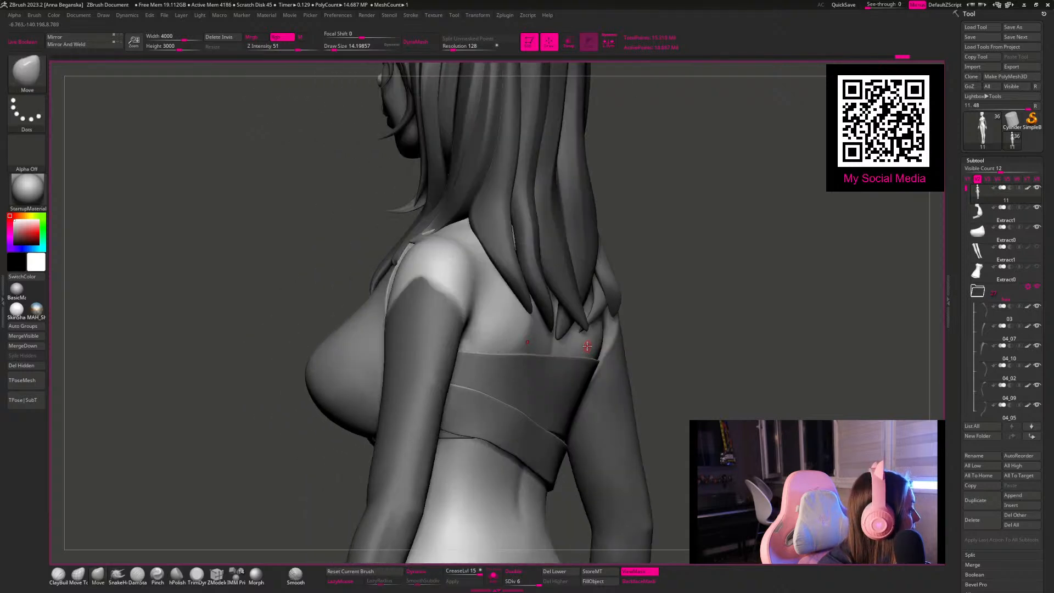
Step: Quit the background application running in the system tray
key(super)
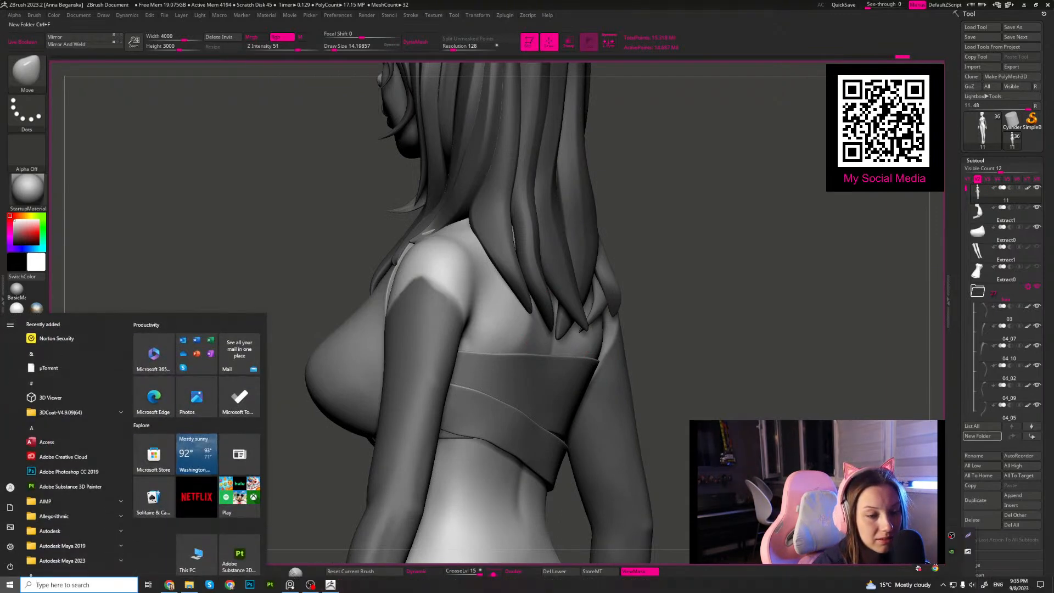
click(942, 585)
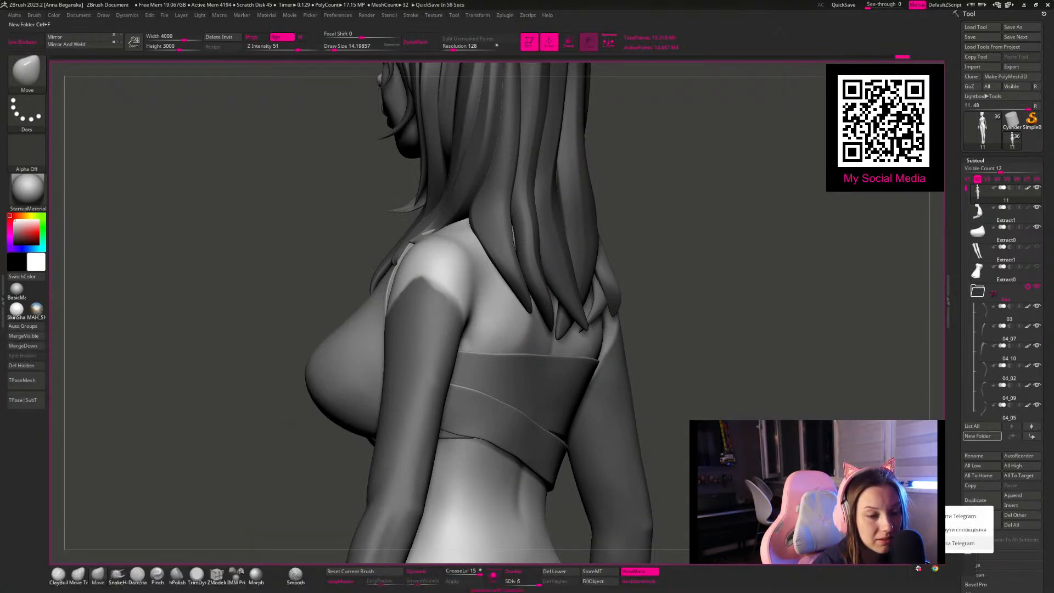
key(super)
click(944, 586)
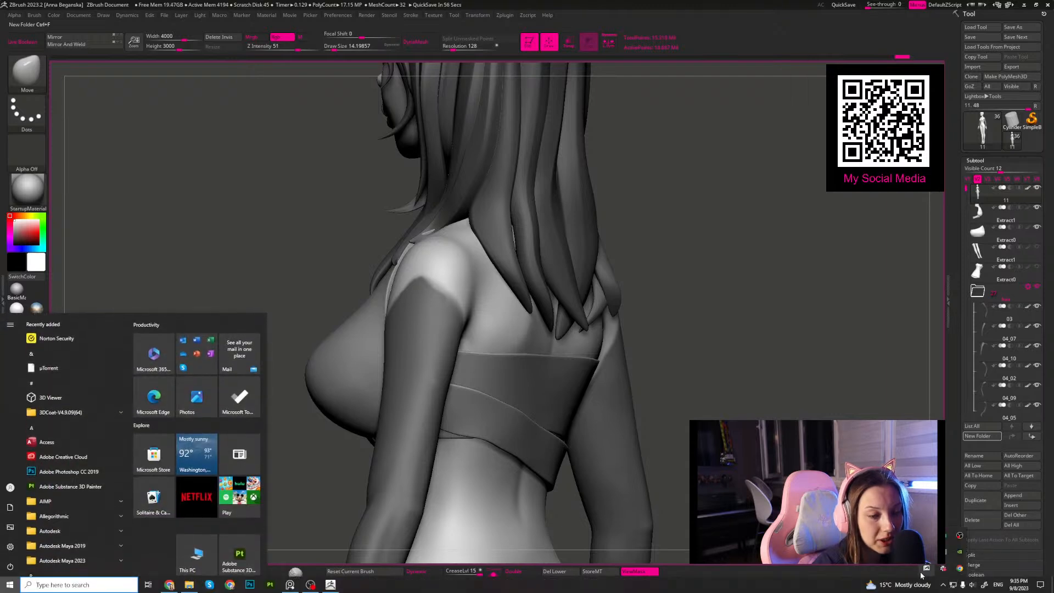
right_click(945, 567)
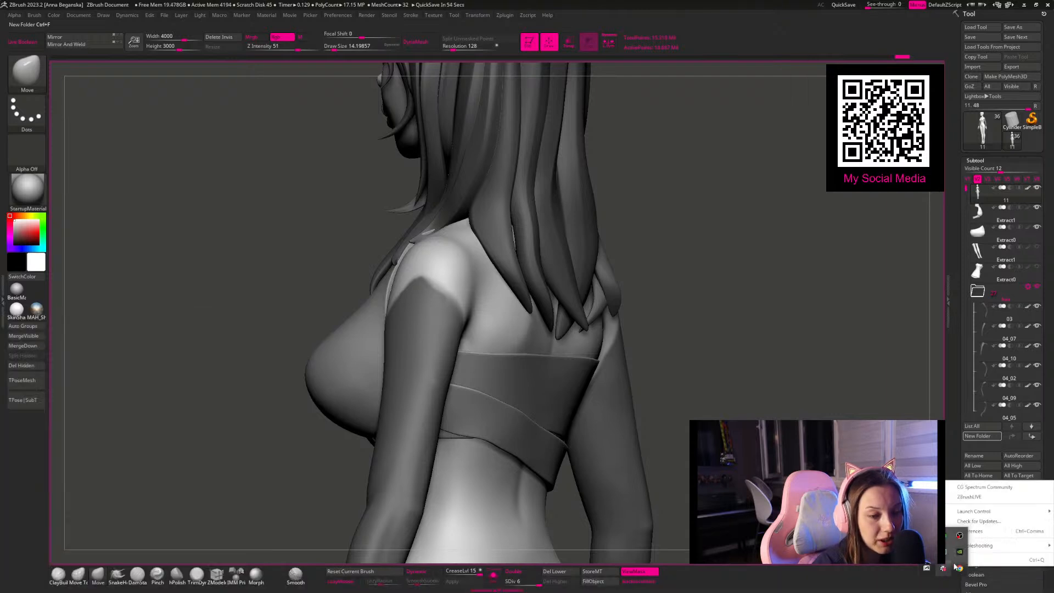
click(986, 560)
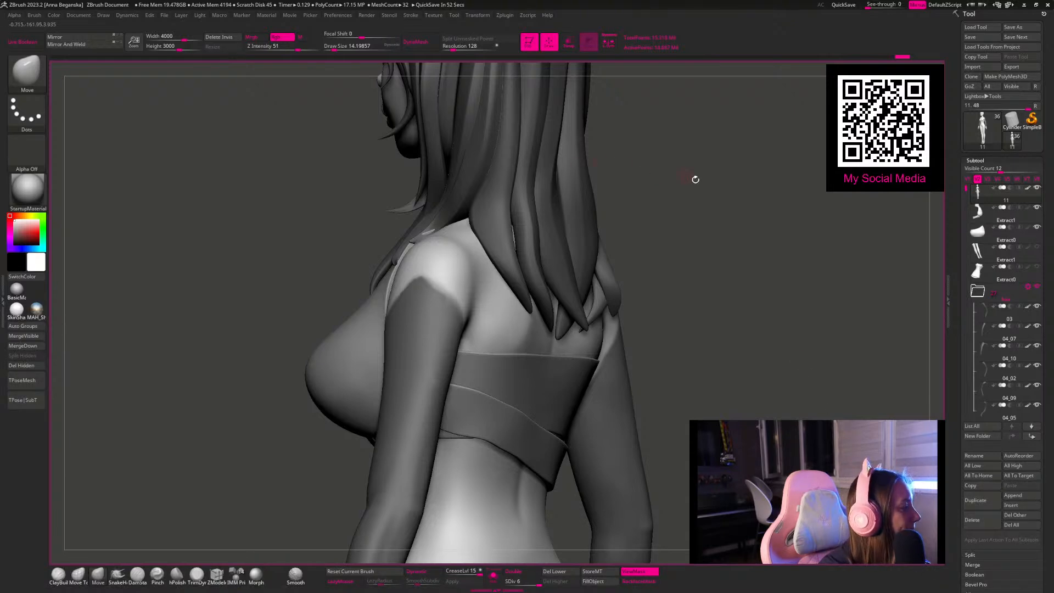
Step: Enlarge the mask brush to about 32.7 and sharpen the sleeve mask's blurred edge at the back of the shoulder
drag(744, 191, 649, 204)
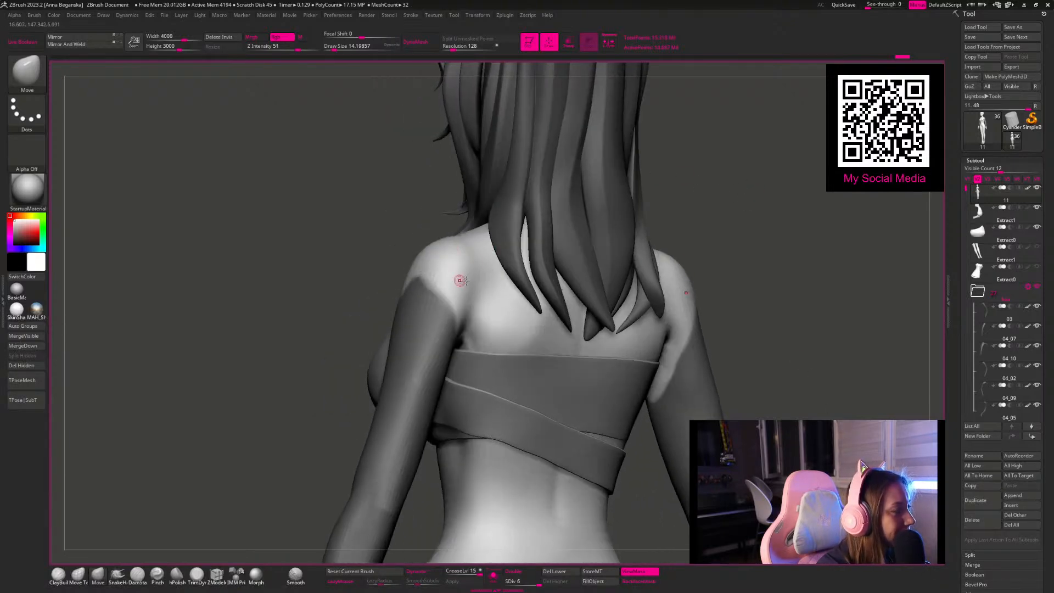
key(ctrl)
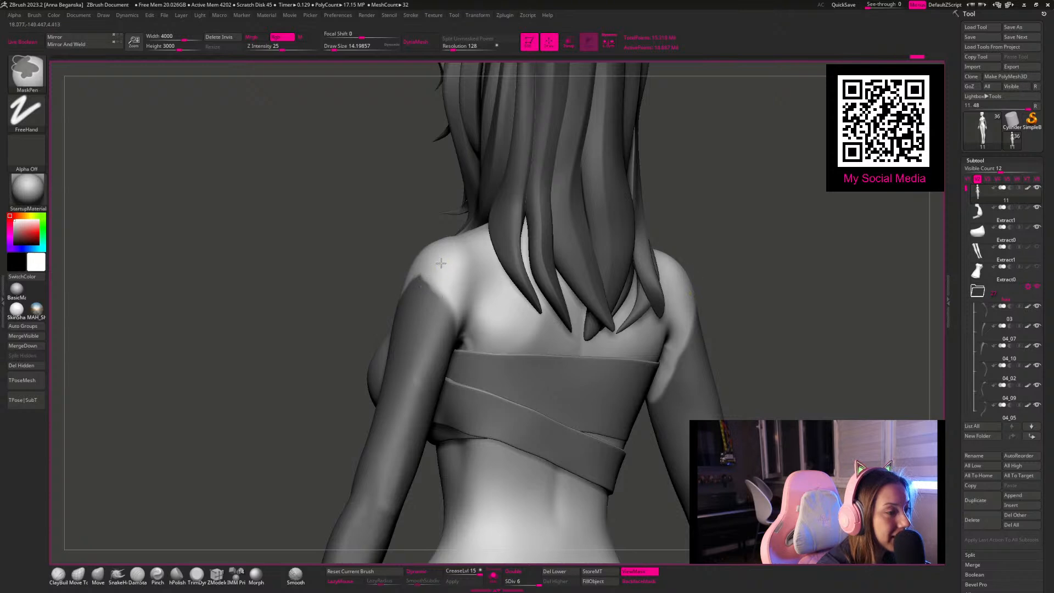
key(space)
drag(435, 274, 440, 273)
key(ctrl)
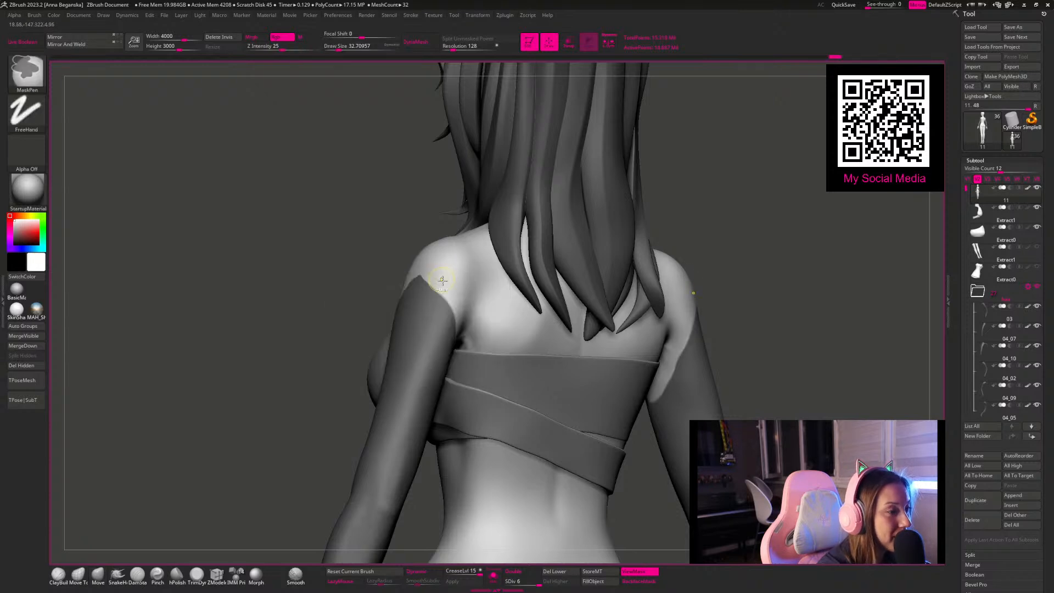
drag(365, 214, 419, 265)
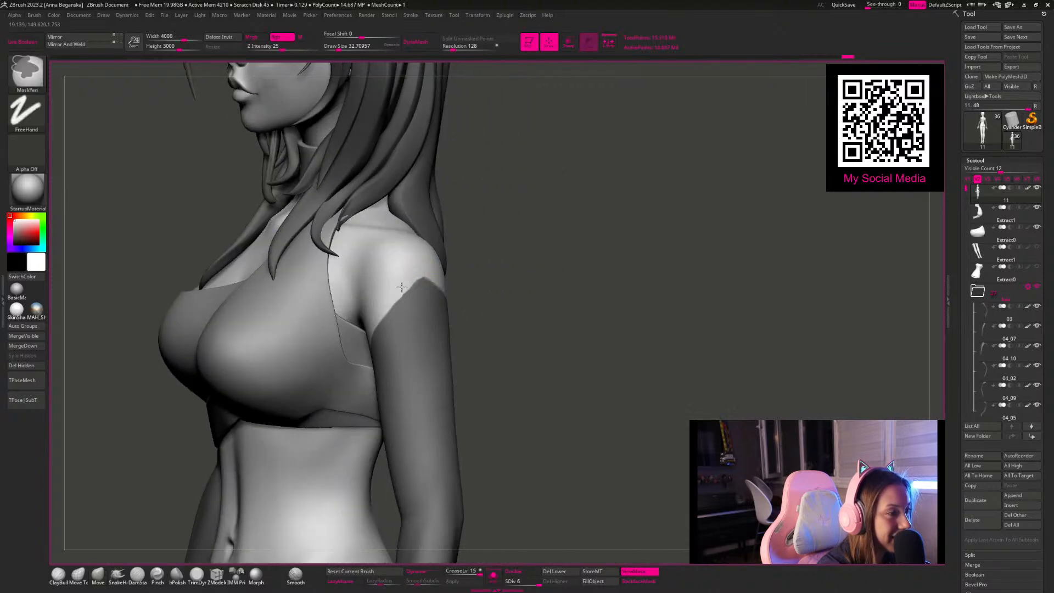
Step: Extract the masked arm areas of the body with zero thickness and accept them as a separate subtool
mouse_move(489, 304)
mouse_down()
mouse_move(565, 304)
mouse_move(605, 349)
mouse_move(411, 224)
mouse_up()
key(shift)
mouse_move(548, 331)
alt+mouse_down()
mouse_move(602, 308)
mouse_move(651, 345)
alt+mouse_up()
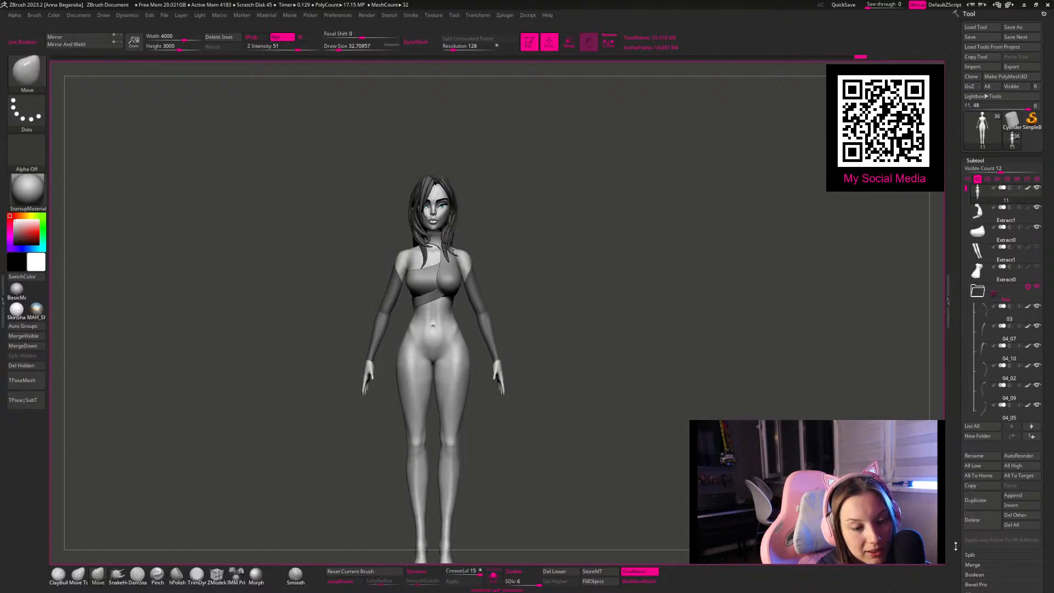
drag(955, 546, 951, 509)
drag(959, 585, 959, 494)
click(985, 523)
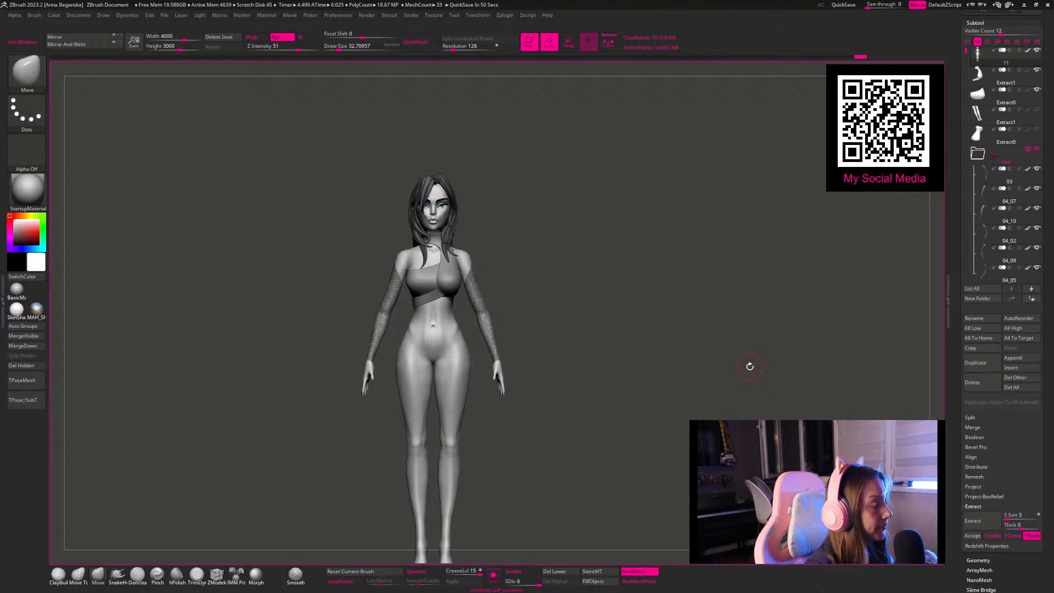
click(972, 535)
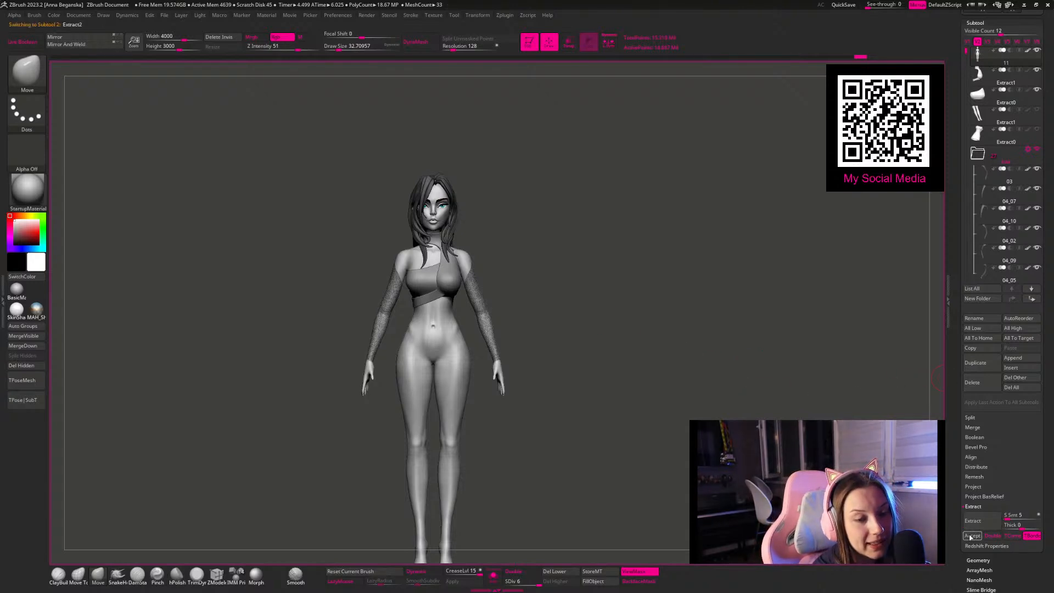
Step: Isolate the extracted sleeves in the viewport and display their wireframe
click(493, 575)
key(f)
shift+drag(739, 400, 674, 328)
key(shift+f)
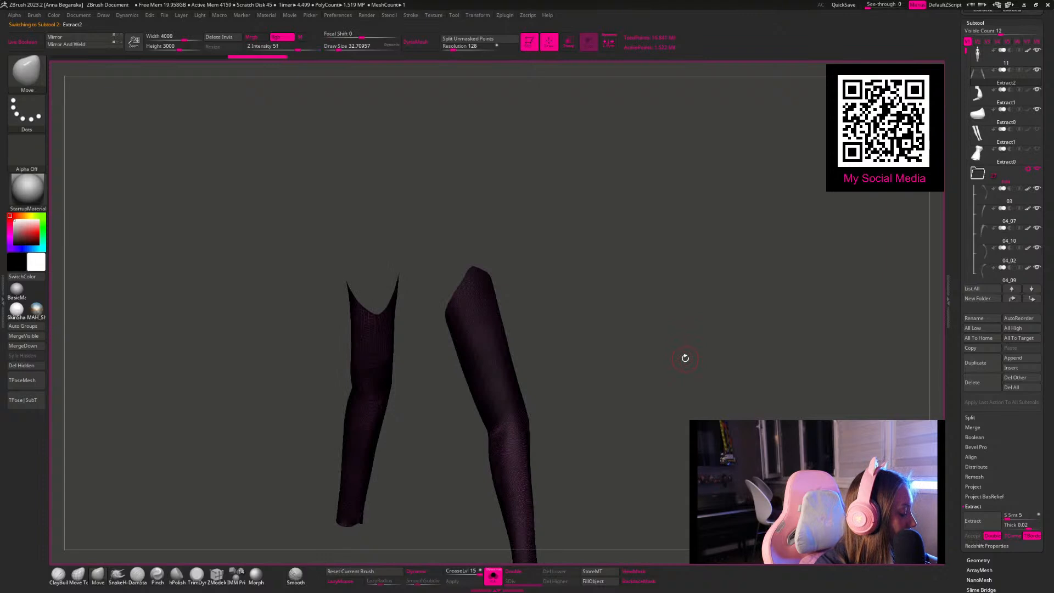
drag(696, 376, 749, 395)
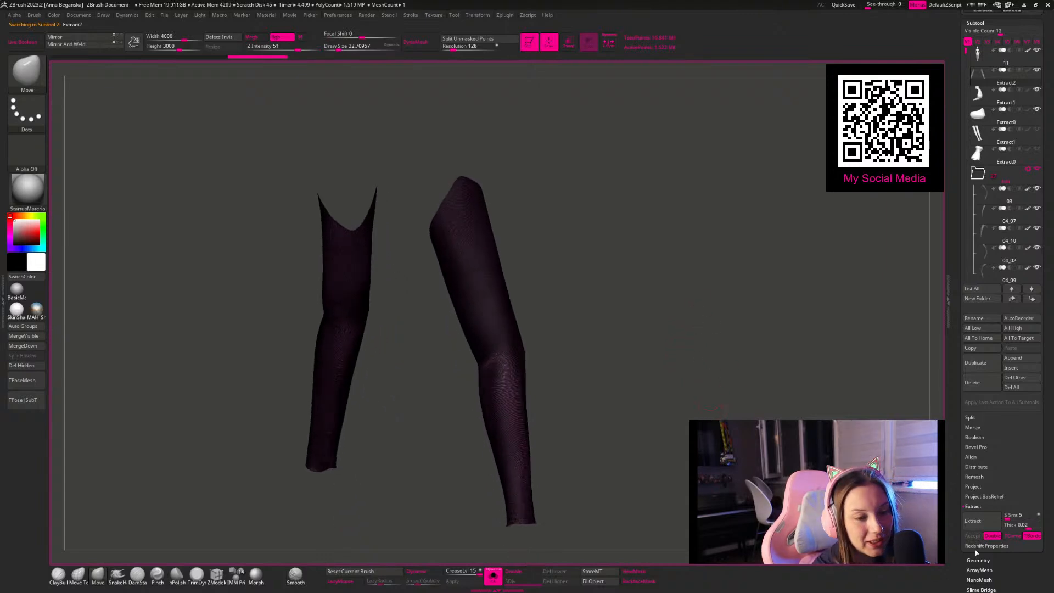
Step: Remesh the sleeves with ZRemesher at a target polygon count of 5, and again with the count set to 1
click(978, 560)
click(980, 215)
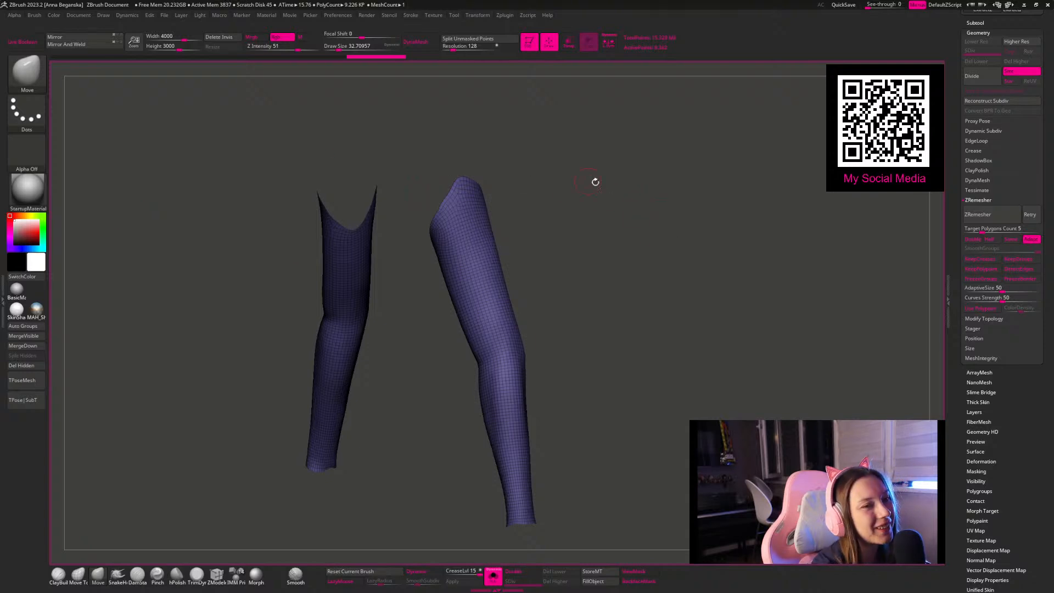
click(984, 229)
text(1)
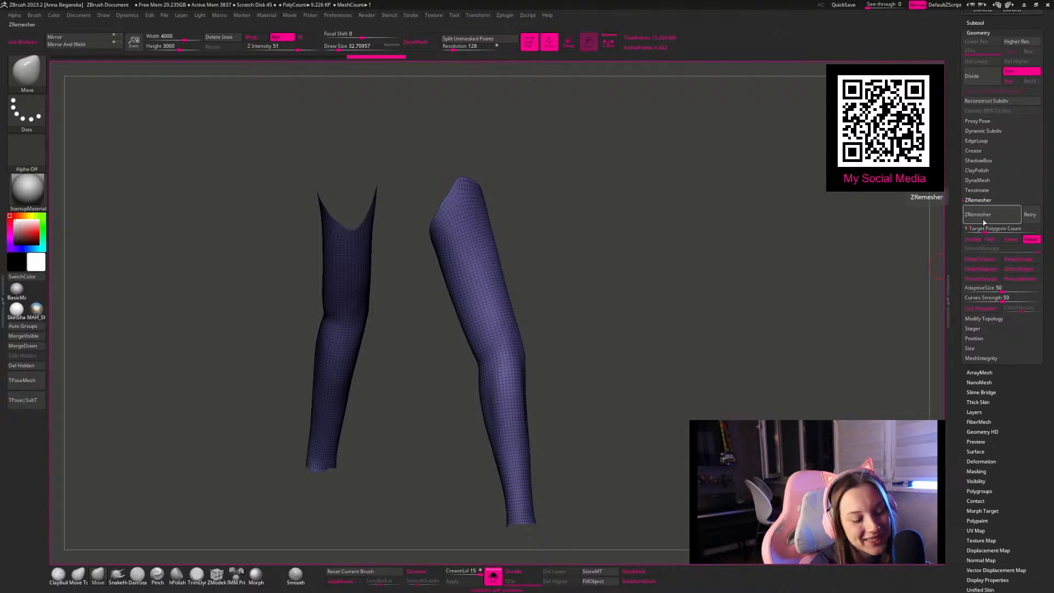
key(Return)
click(991, 221)
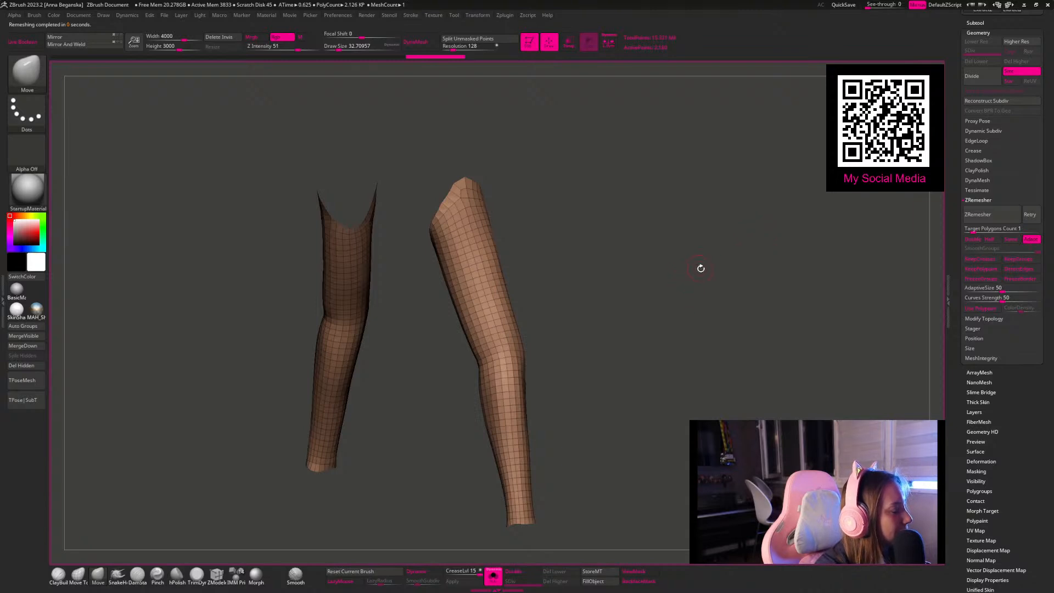
Step: Turn on double-sided display for the sleeves, reduce the brush size to 28.75, and inspect the upper edges of both arms
drag(659, 211, 715, 257)
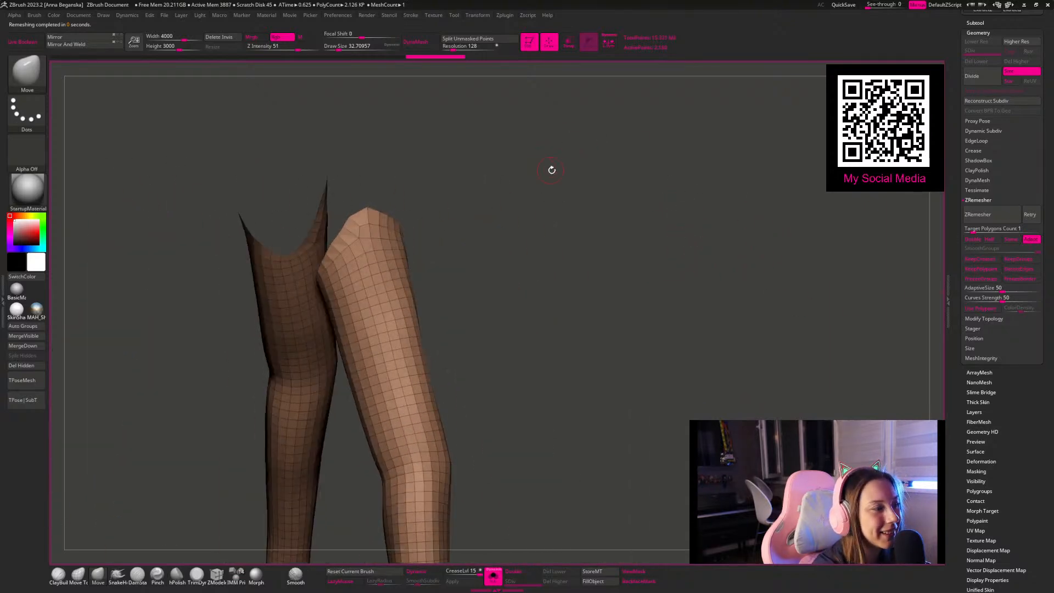
alt+drag(550, 169, 430, 183)
key(space)
click(367, 225)
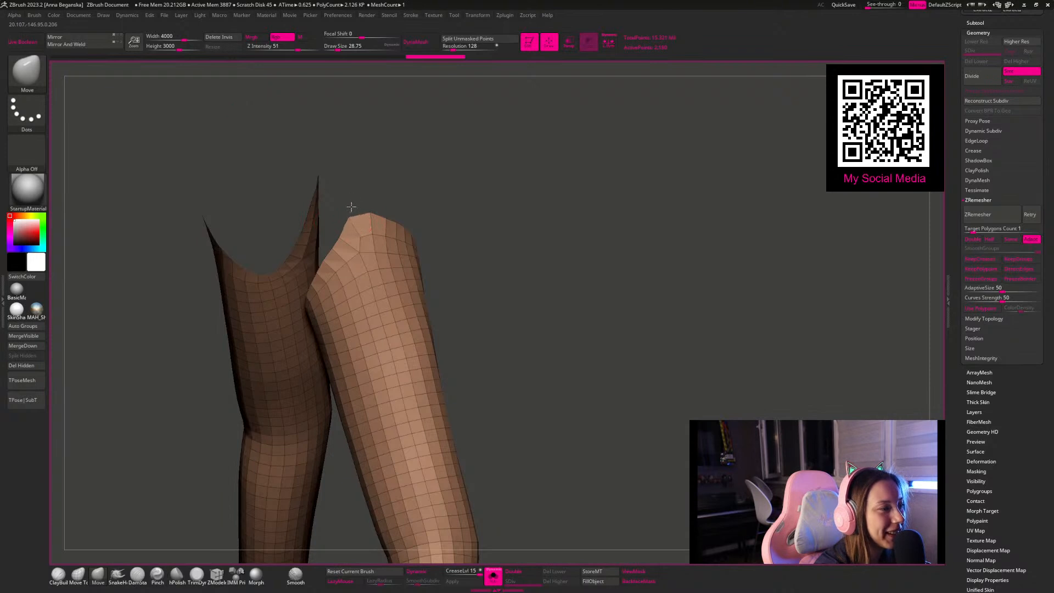
click(515, 571)
drag(574, 489, 631, 272)
Step: Remesh the sleeves once more at target count 1, and again with the count lowered to about 0.31
click(990, 215)
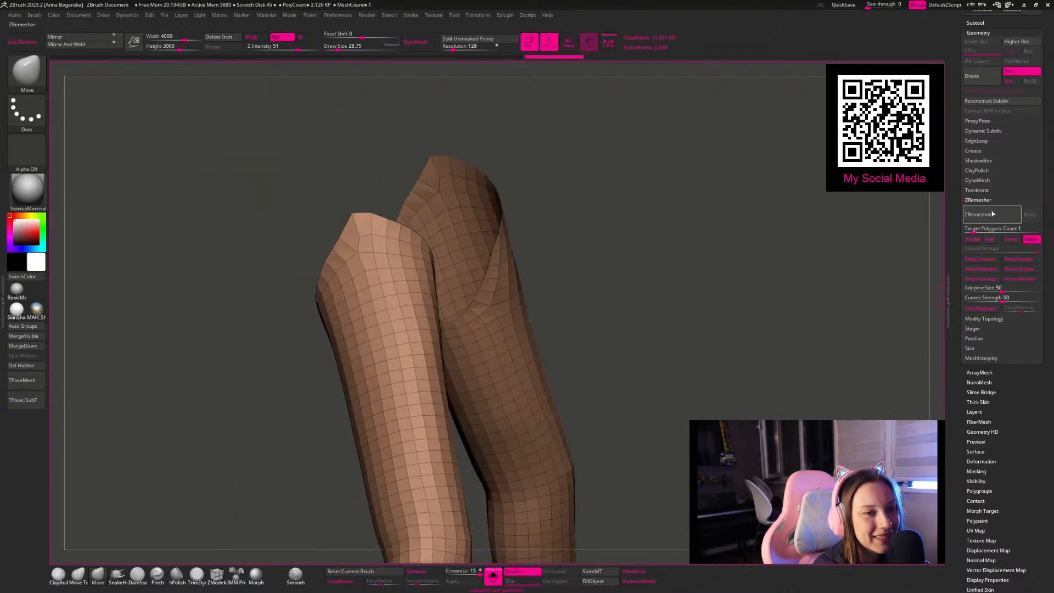
click(988, 218)
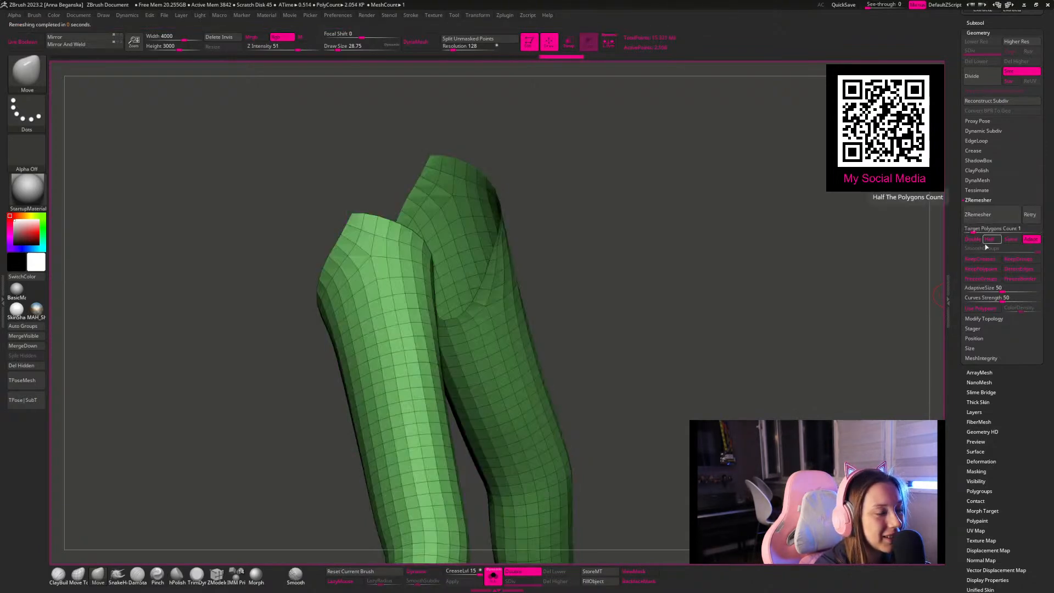
drag(973, 231, 970, 235)
click(990, 219)
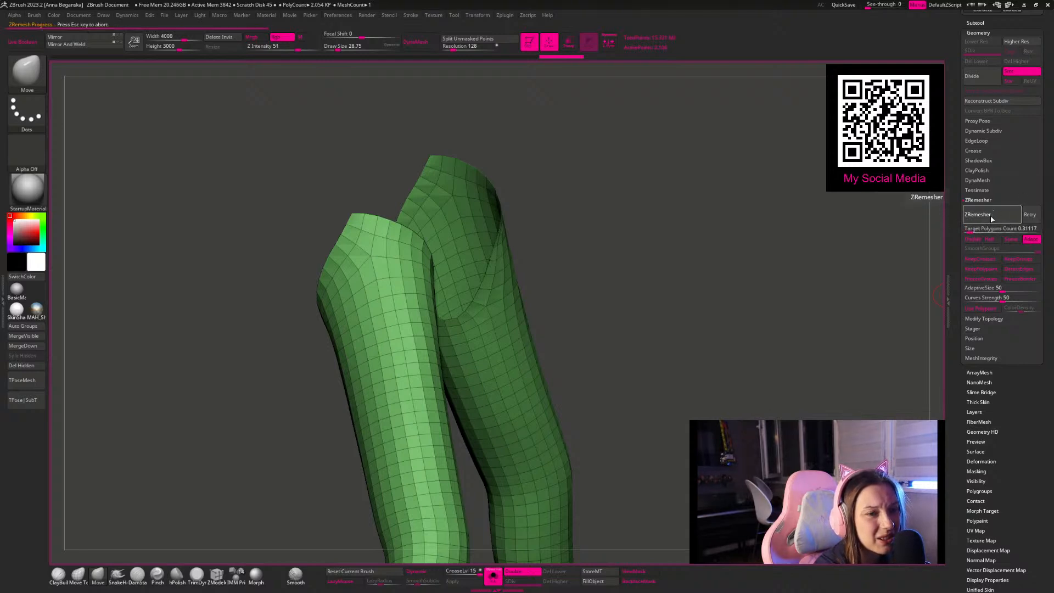
Step: Set the ZRemesher target polygon count to 0.1 and remesh the sleeves
click(975, 229)
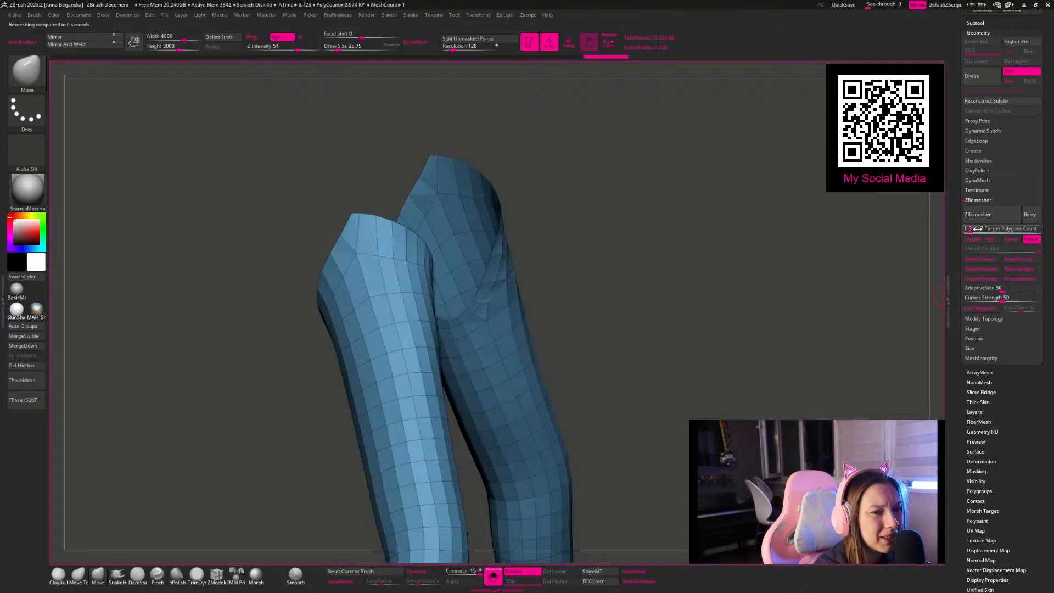
text(0.1)
key(Return)
click(980, 216)
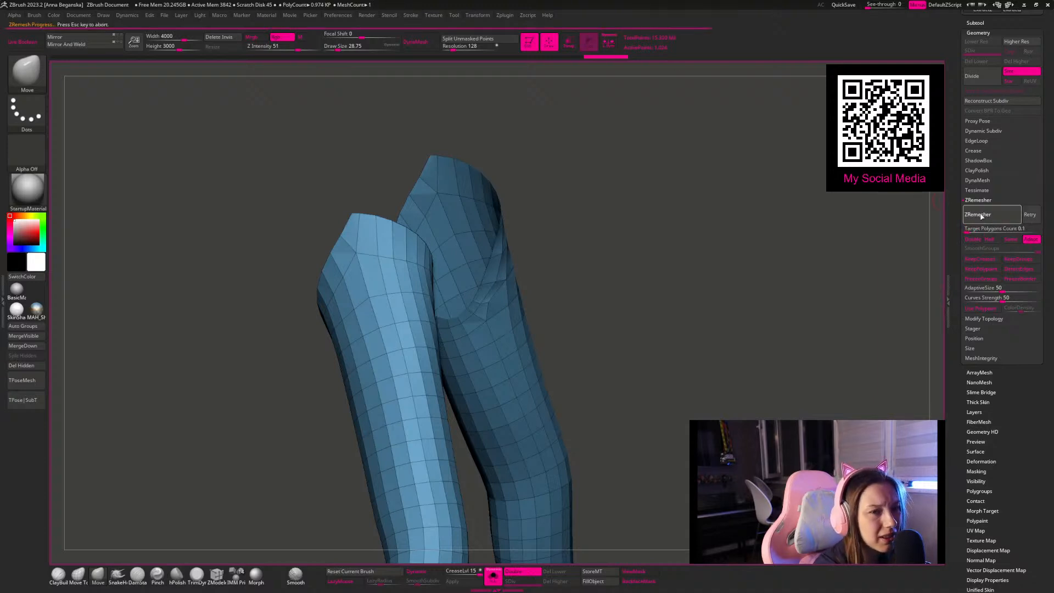
Step: Try several more remeshes of the sleeves at the 0.1 target, and undo back to the first 0.1 result
click(967, 214)
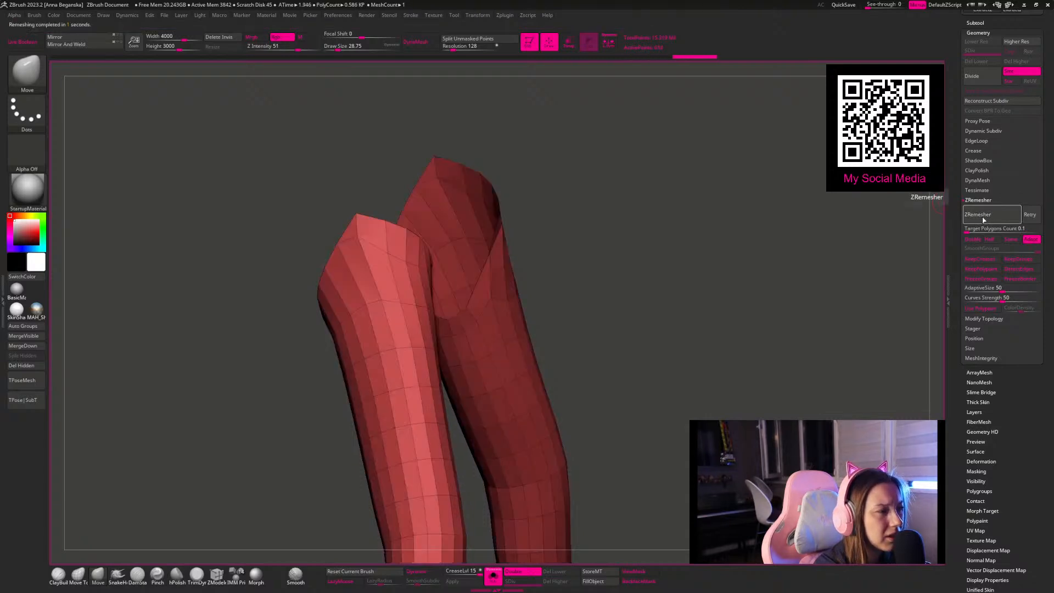
click(987, 219)
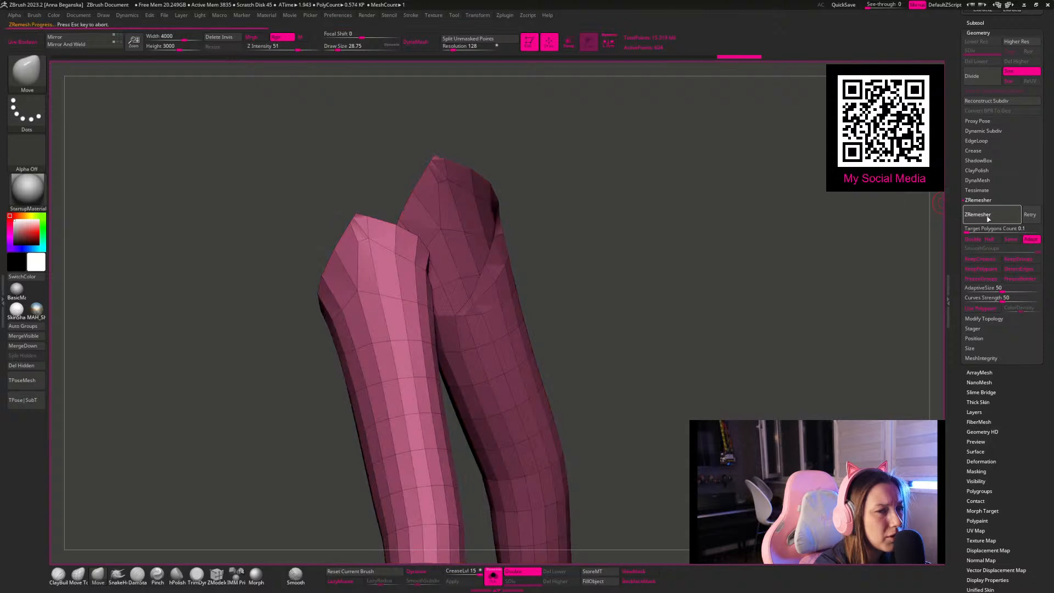
click(1032, 215)
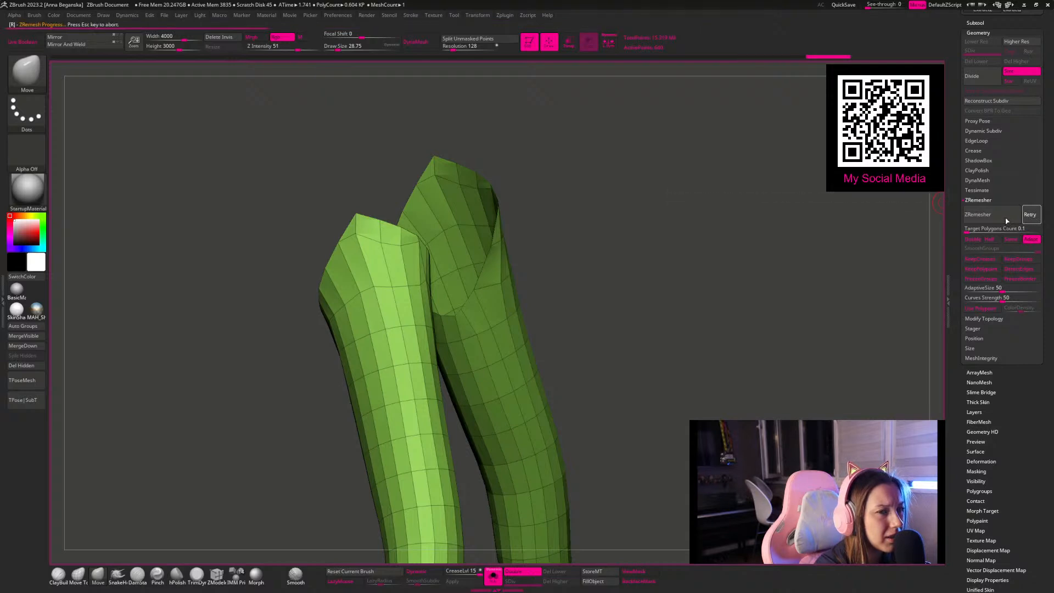
key(ctrl)
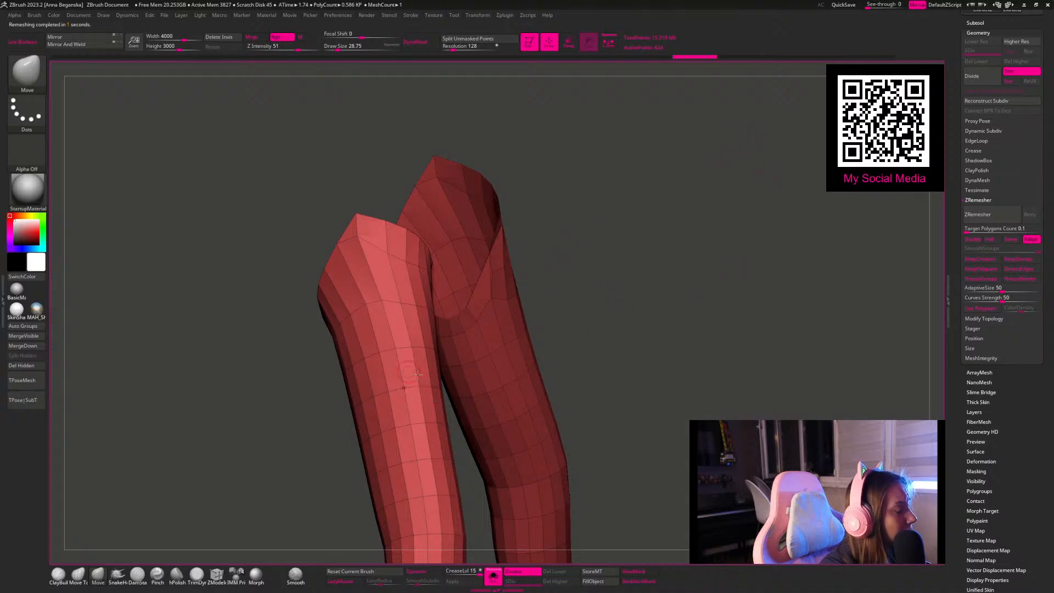
key(ctrl)
ctrl+click(874, 300)
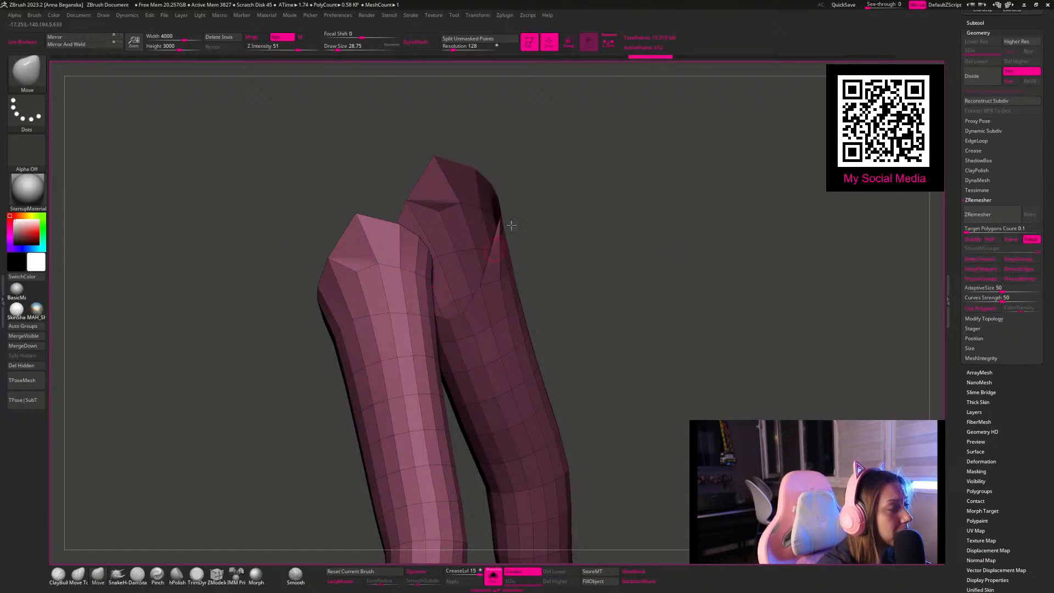
Step: Raise the ZRemesher target polygon count to 0.2 and remesh the sleeves twice
drag(679, 242, 693, 244)
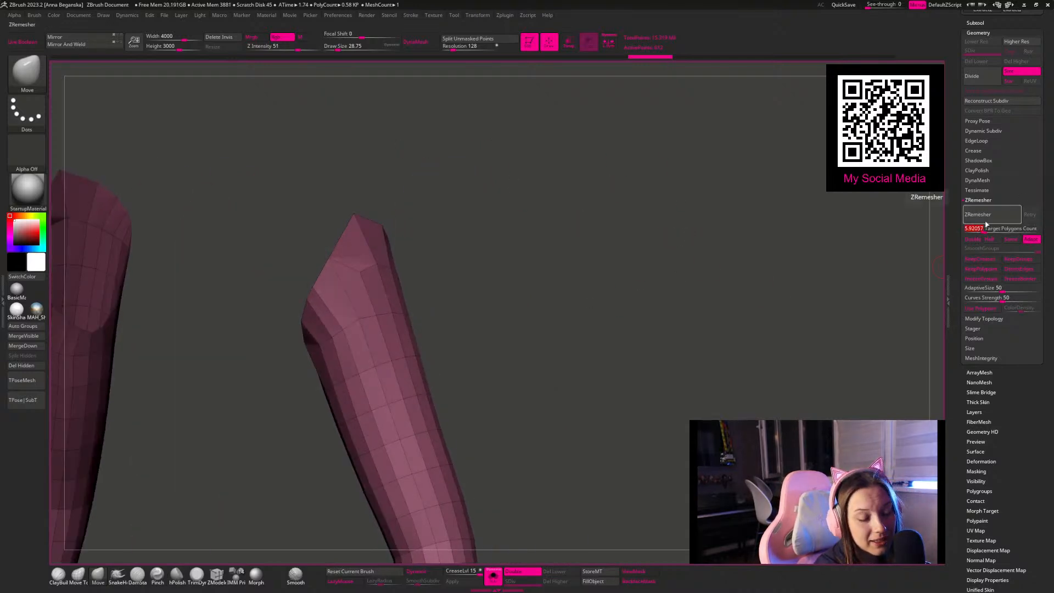
text(2)
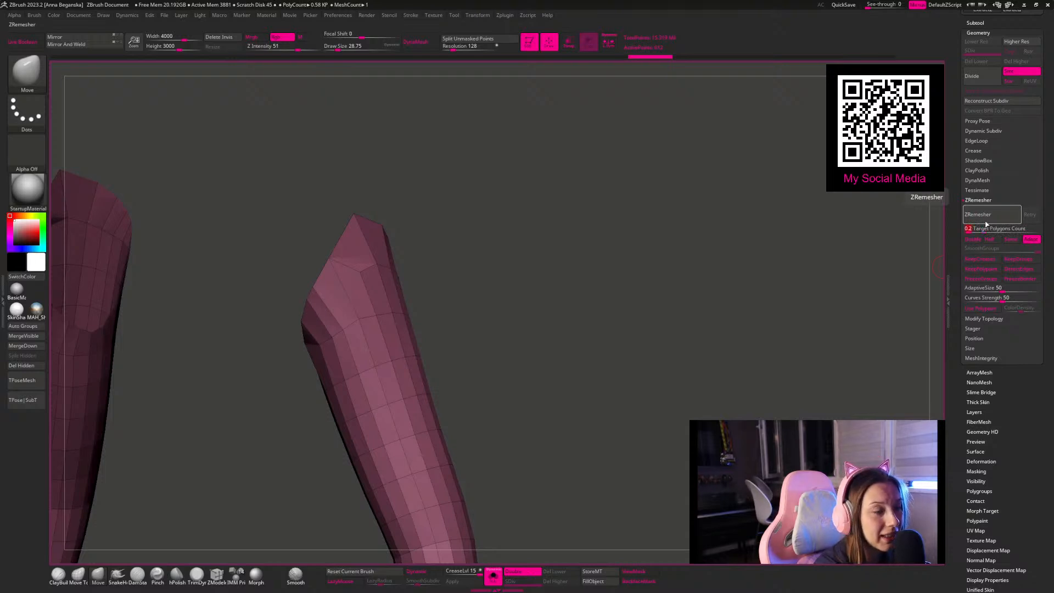
click(989, 220)
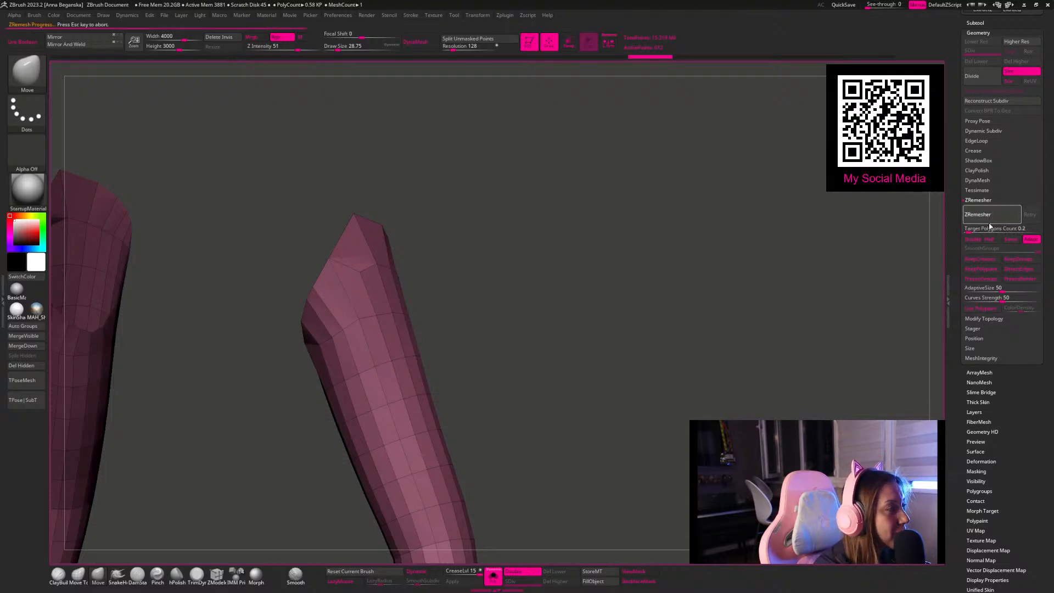
drag(697, 235, 718, 266)
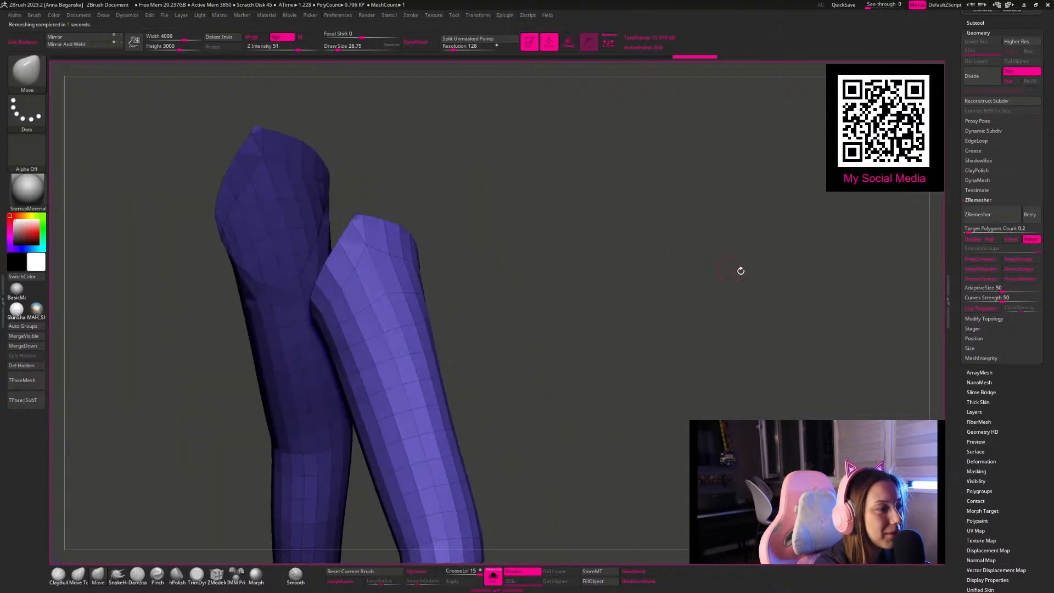
click(991, 218)
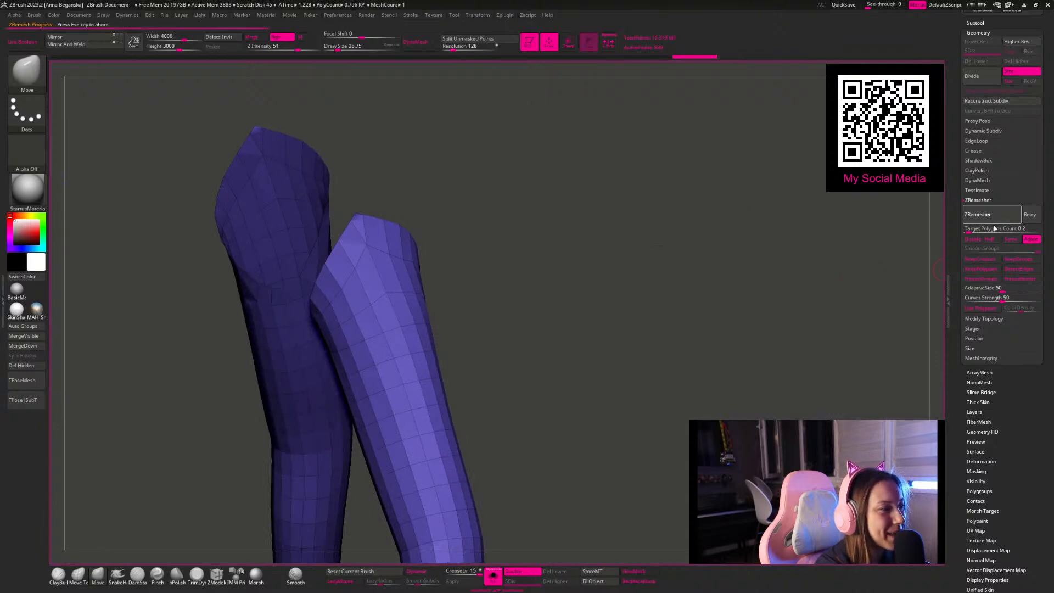
Step: Check the pointed upper edges and keep remeshing the sleeves at the 0.2 target for cleaner topology
drag(720, 213, 330, 188)
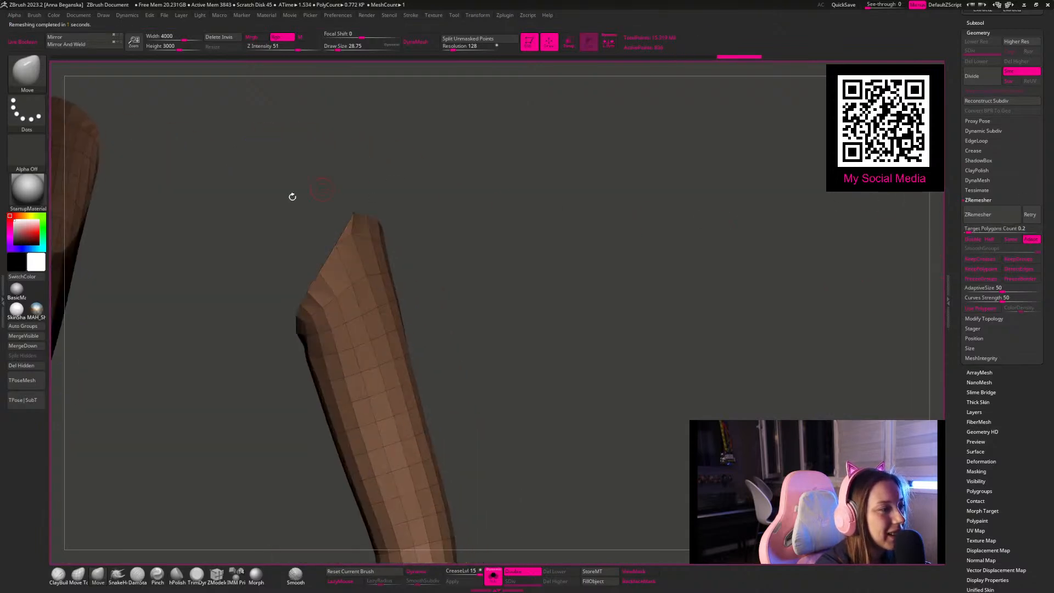
drag(529, 204, 638, 234)
click(988, 215)
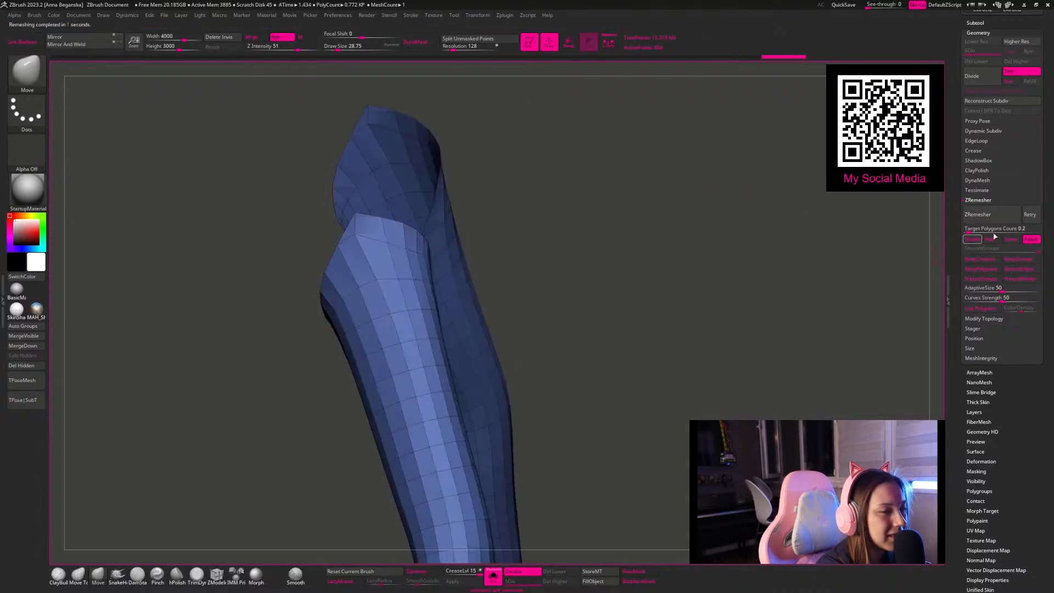
click(983, 218)
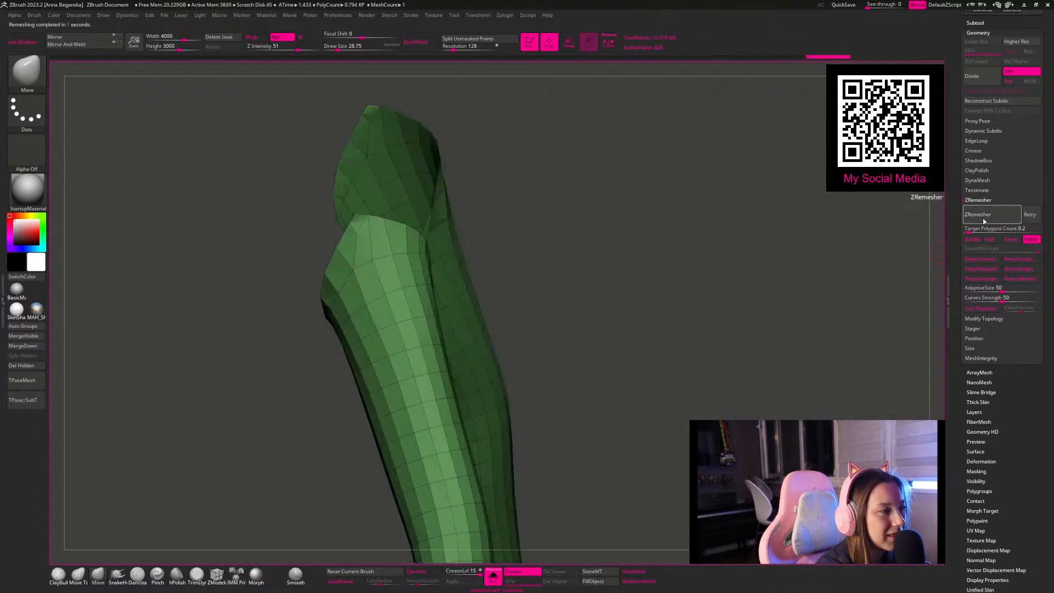
click(985, 220)
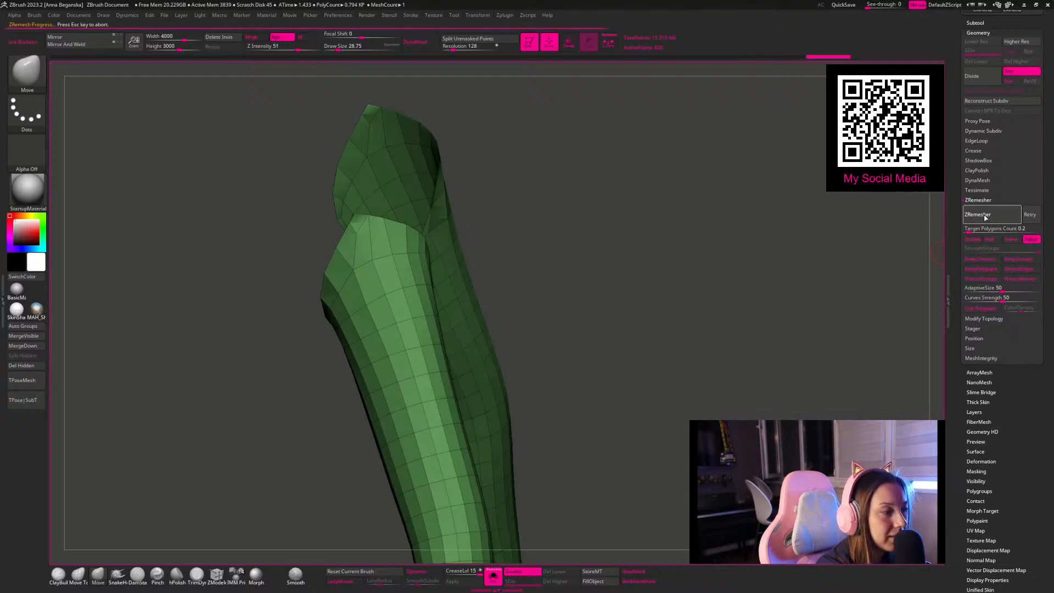
click(985, 220)
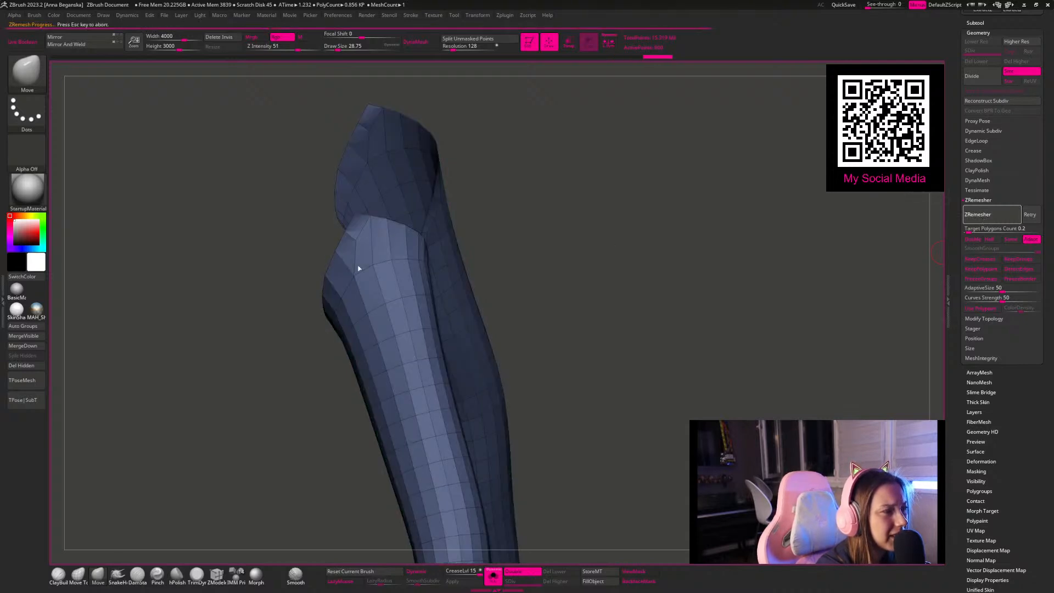
Step: Set the ZModeler point action to Stitch and merge the two neighbouring points at the pointed upper tip of the sleeves
drag(485, 263, 279, 288)
drag(600, 183, 226, 555)
click(217, 574)
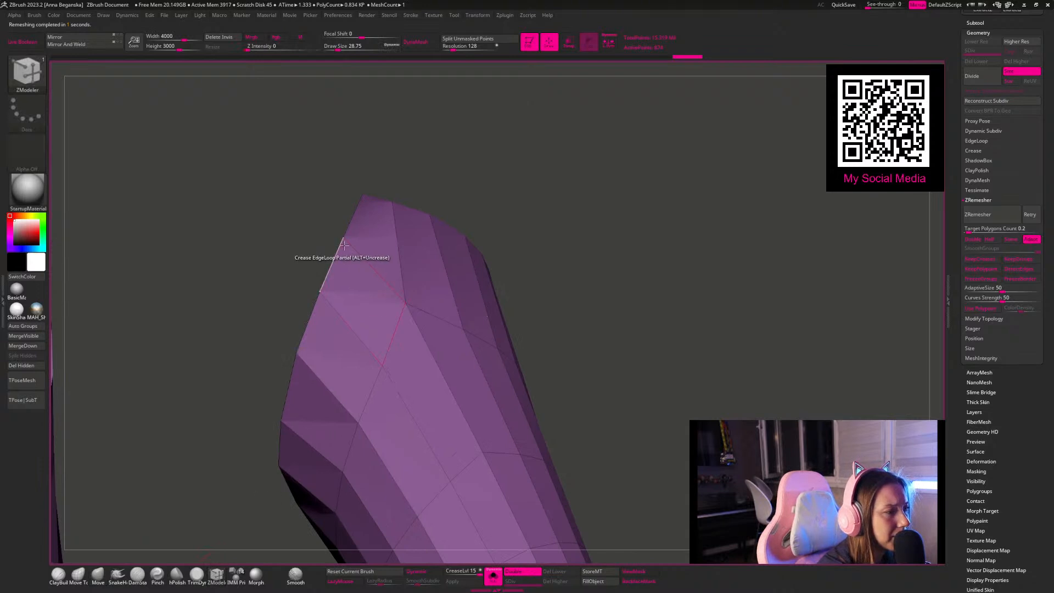
right_click(346, 243)
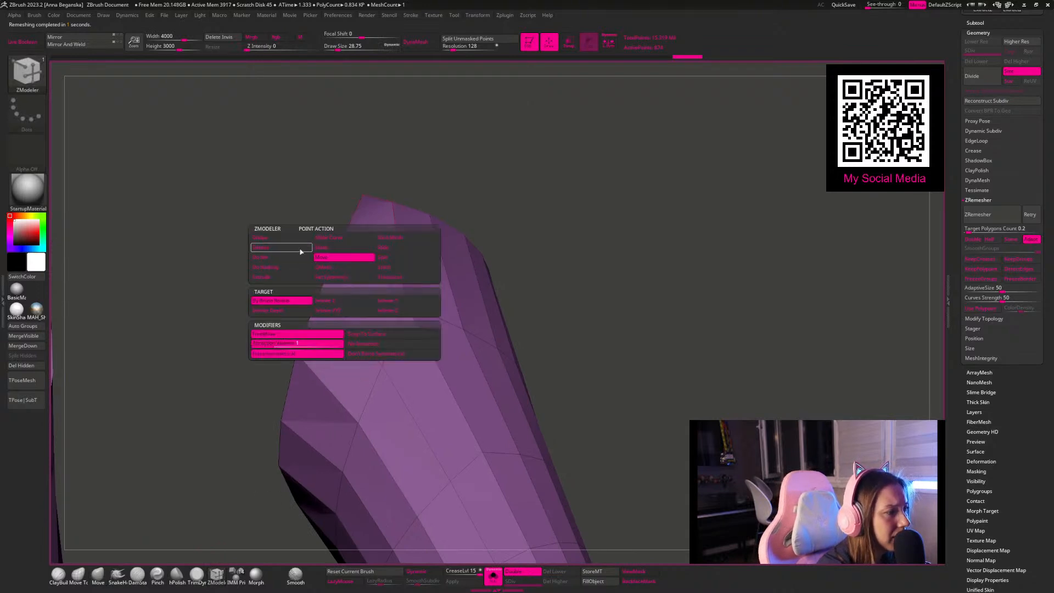
click(389, 260)
click(386, 267)
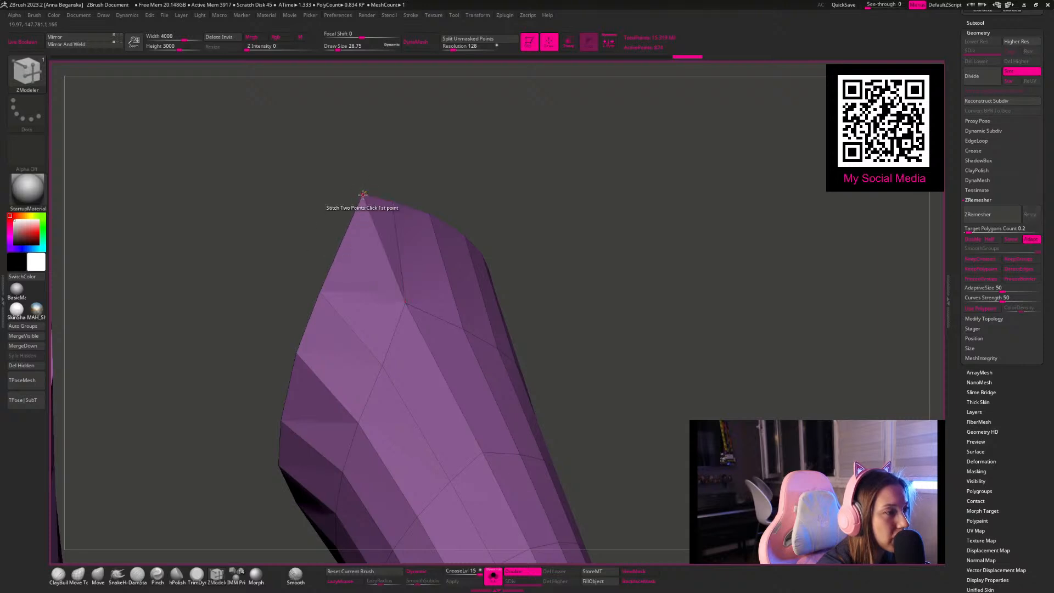
click(392, 203)
click(364, 196)
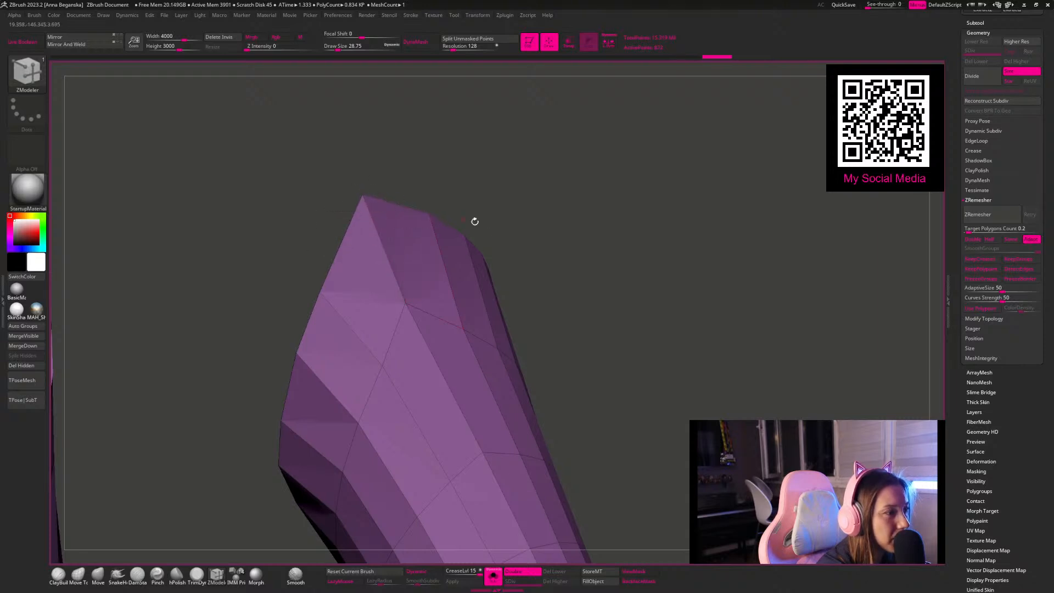
alt+drag(452, 218, 320, 134)
Step: Try to extrude all polygons of the sleeves over the arms and push their outer surface clear of the skin
alt+drag(546, 292, 585, 434)
click(493, 576)
alt+drag(522, 266, 403, 329)
key(space)
click(388, 348)
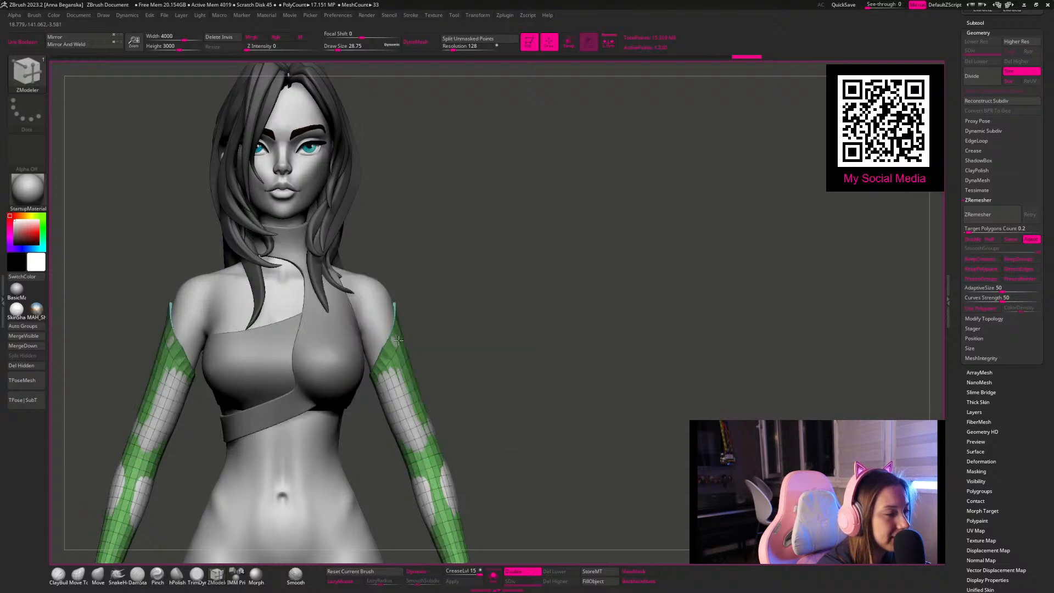
drag(399, 341, 469, 515)
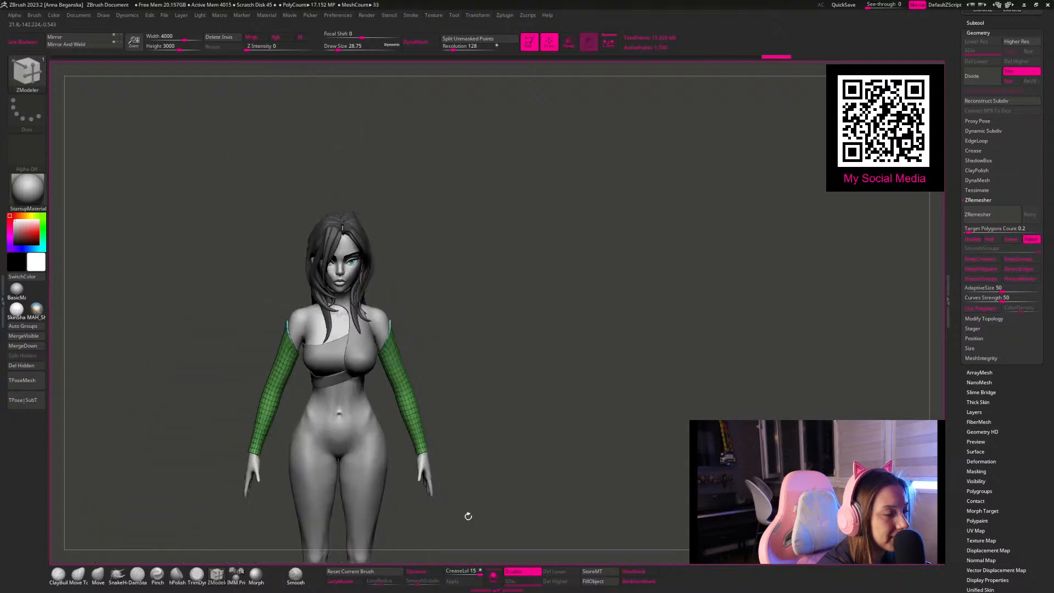
Step: Isolate the sleeves, preview them with Dynamic Subdivision, and undo the extrusion back to the single-layer mesh
click(493, 576)
drag(553, 421, 495, 311)
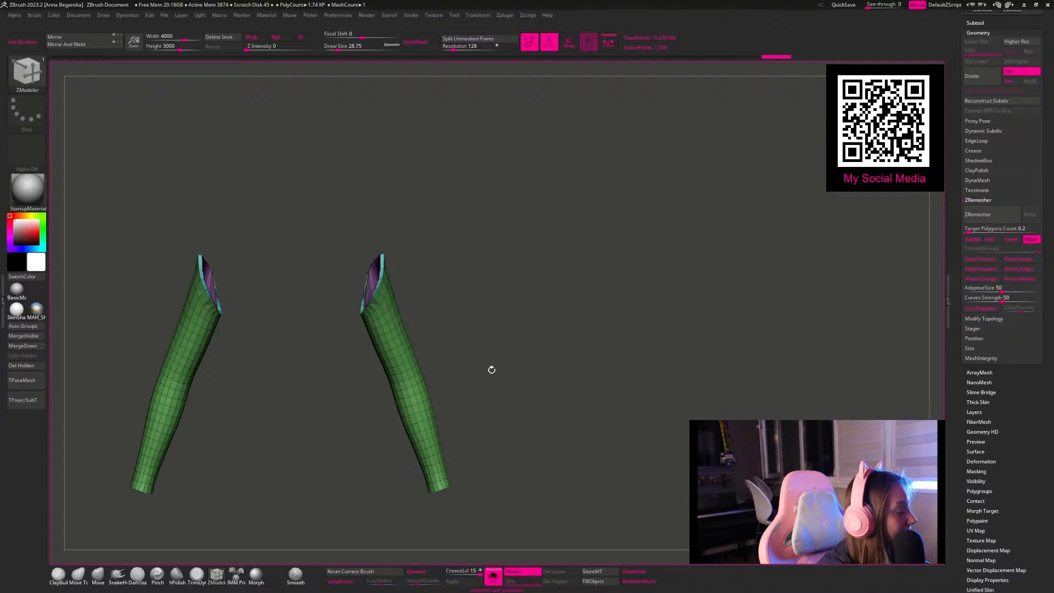
alt+drag(496, 305, 440, 303)
mouse_move(511, 201)
mouse_down()
mouse_move(520, 185)
mouse_move(545, 202)
mouse_move(522, 218)
mouse_up()
key(d)
key(ctrl+z)
Step: Shift the points around the sleeves' upper opening using the Move brush at a draw size of about 80
drag(510, 330, 340, 299)
key(space)
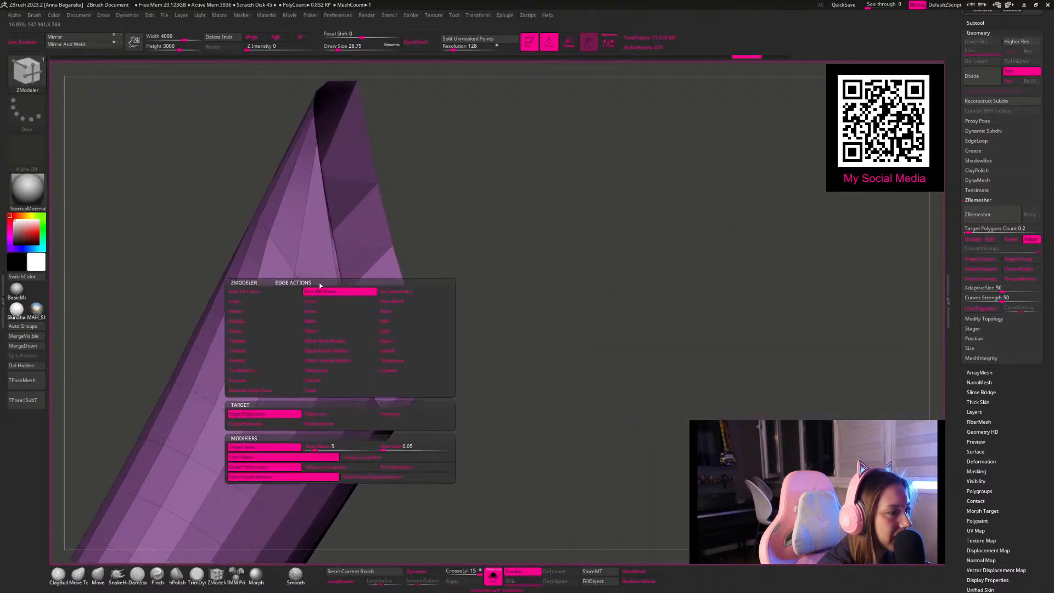
key(b)
key(m)
key(v)
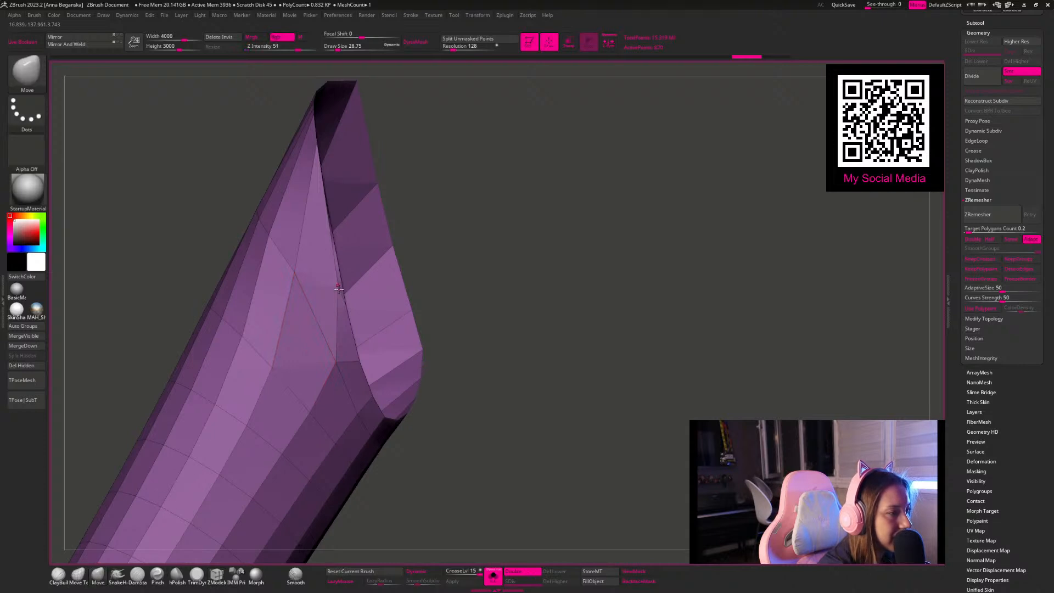
key(space)
drag(332, 287, 342, 285)
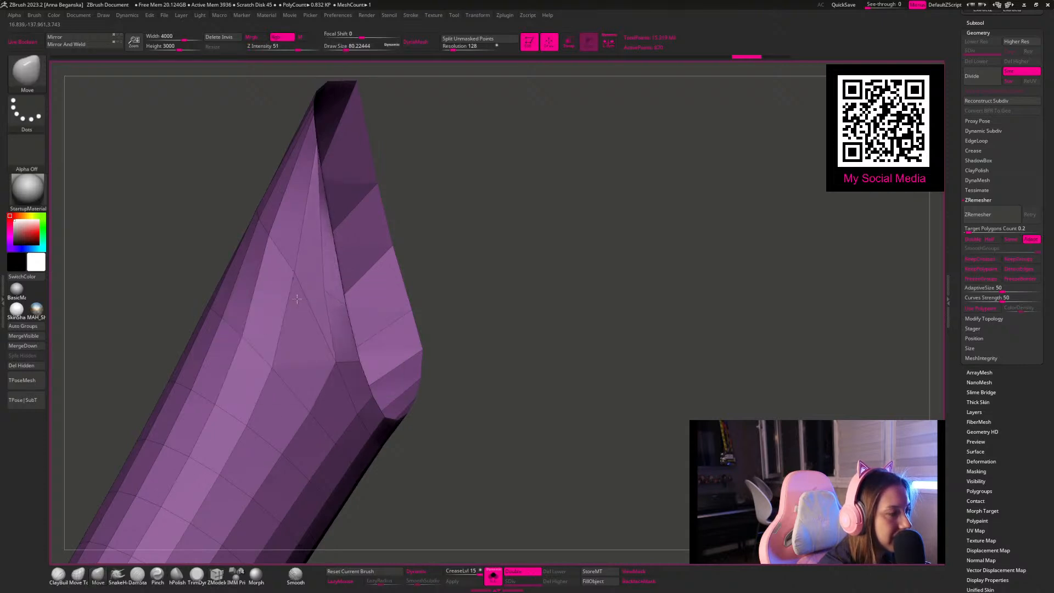
drag(314, 299, 285, 308)
right_drag(348, 311, 469, 277)
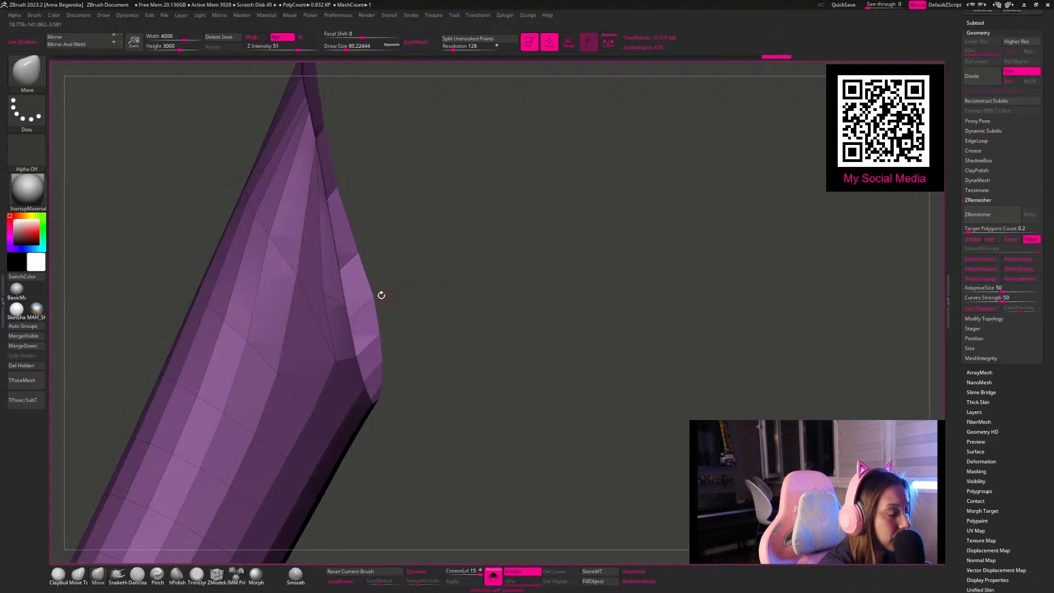
right_drag(407, 252, 455, 261)
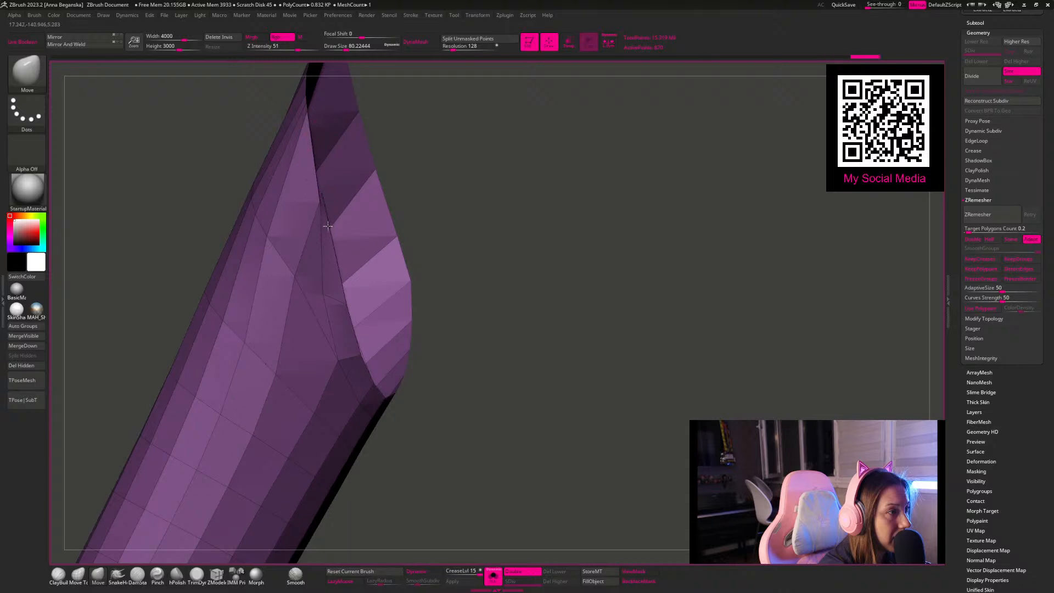
drag(539, 205, 483, 204)
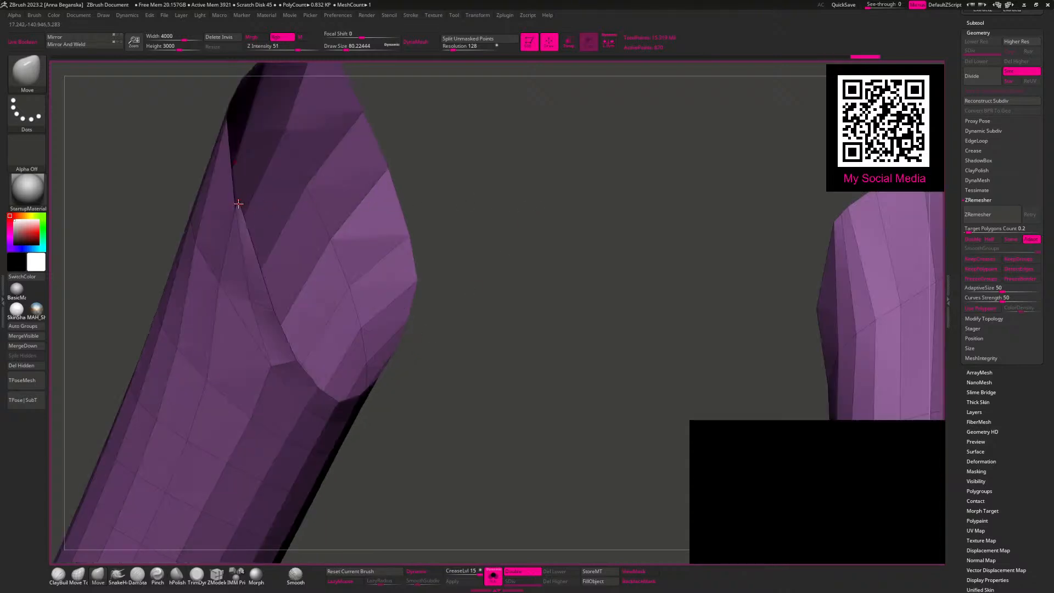
drag(245, 244, 265, 308)
Step: Remesh the sleeves five times at the 0.2 target polygon count, checking the upper openings between passes
click(980, 217)
drag(528, 179, 622, 246)
click(983, 215)
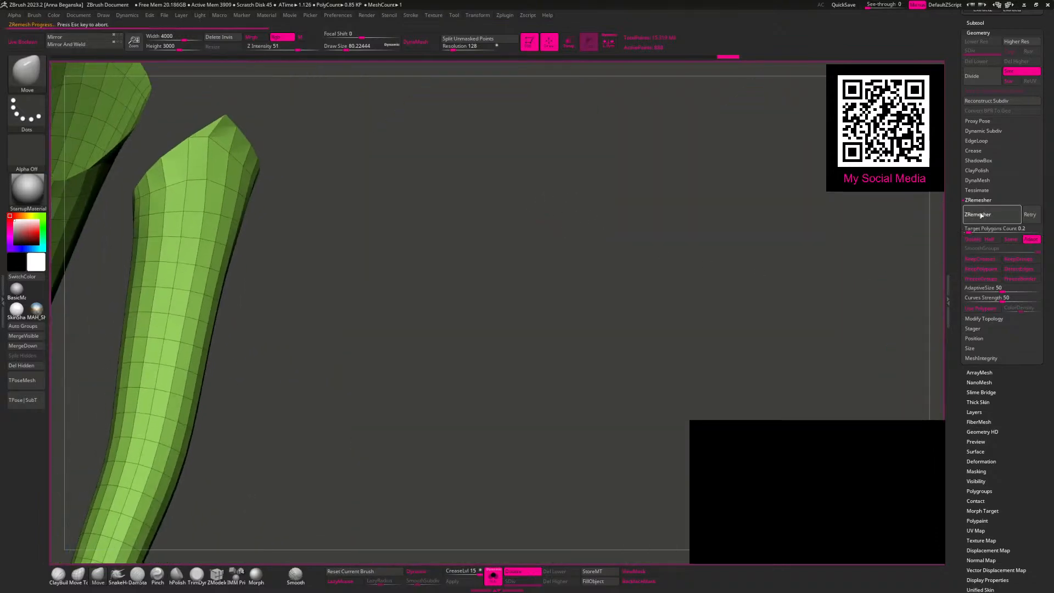
drag(879, 238, 812, 206)
click(977, 215)
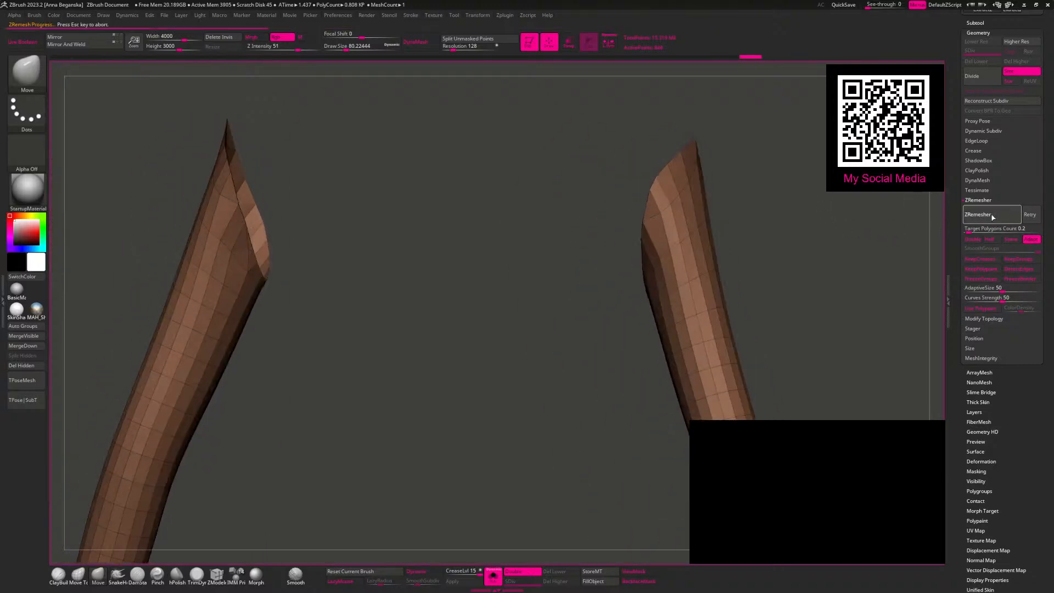
click(992, 220)
click(992, 216)
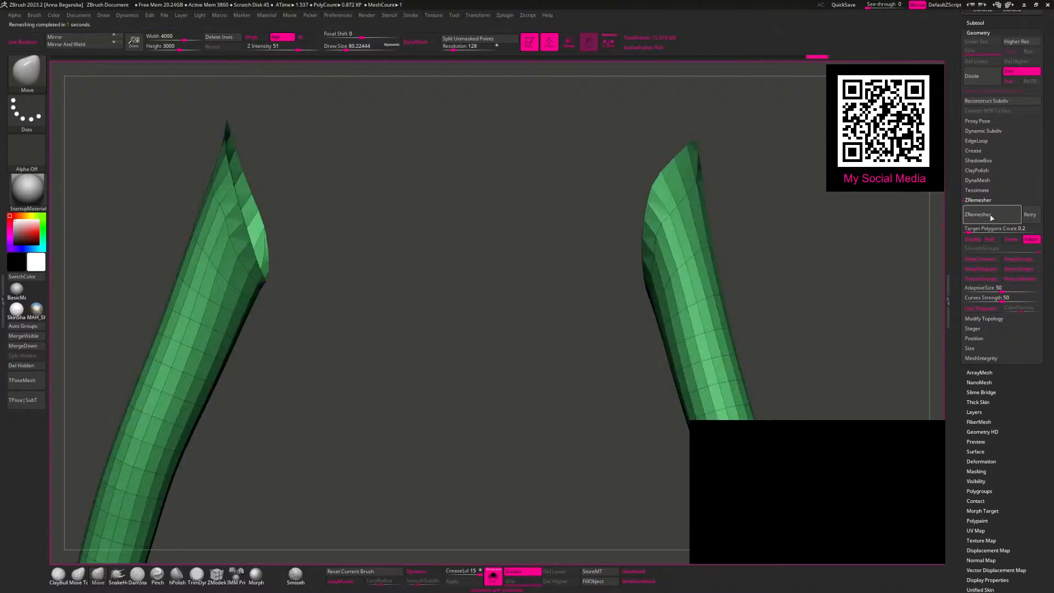
drag(369, 234, 463, 294)
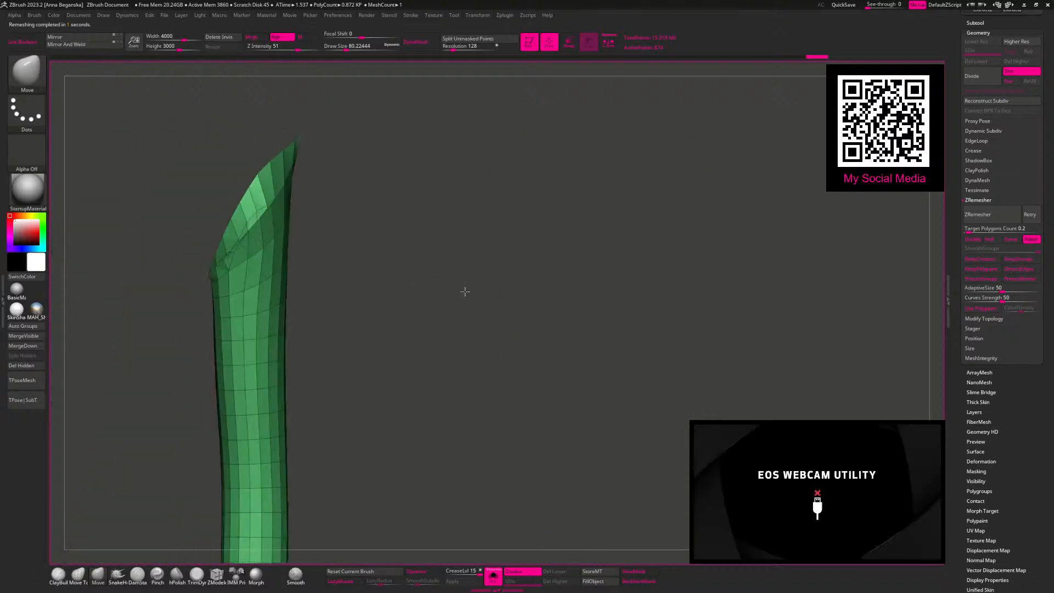
Step: Stitch the surplus points at the sleeves' upper tip and on the inner part of the opening with ZModeler
drag(479, 257, 618, 335)
click(217, 574)
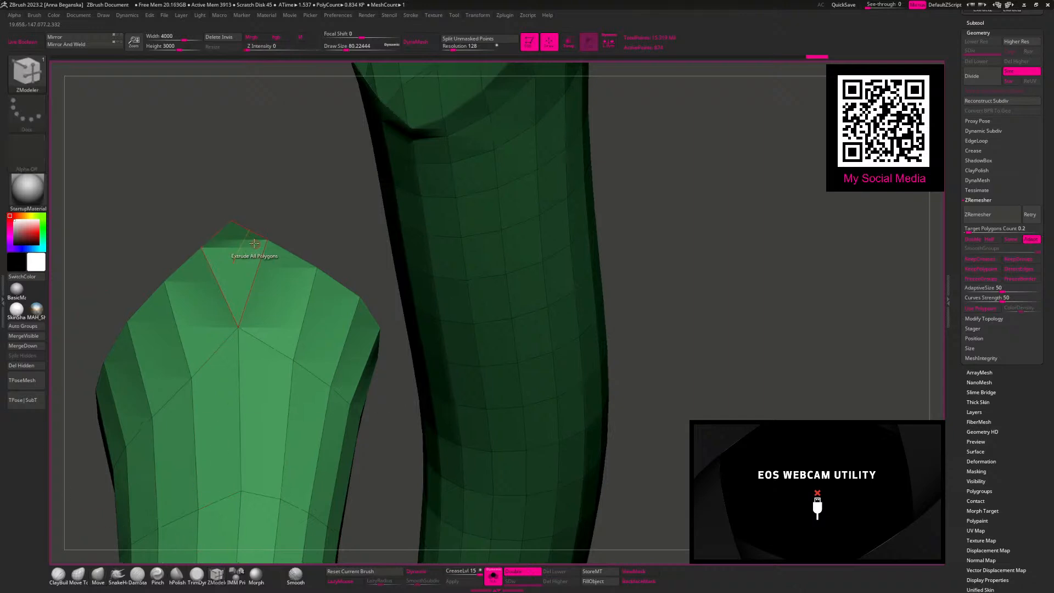
click(231, 221)
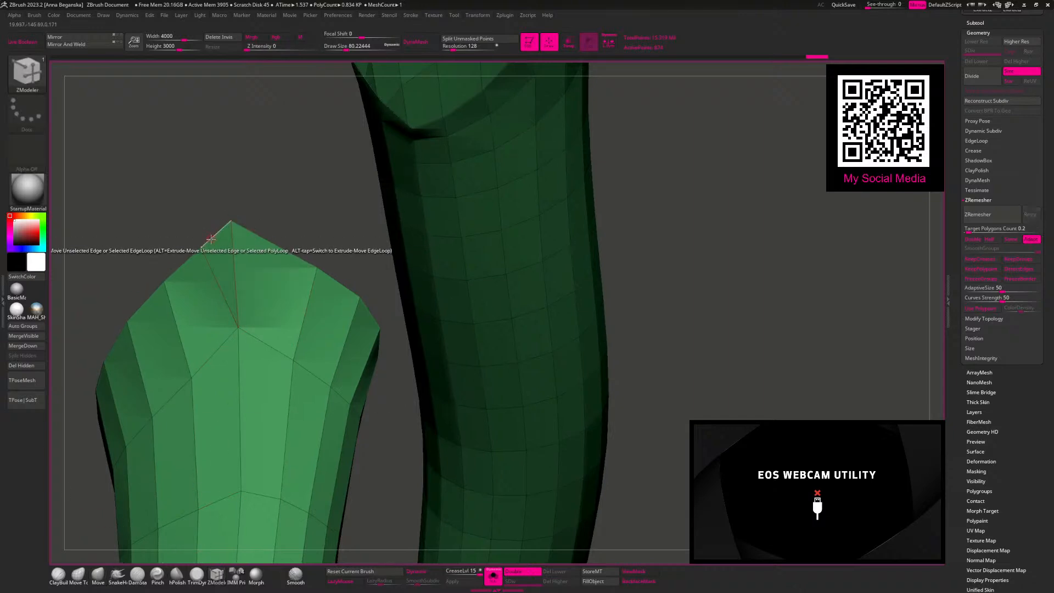
drag(189, 182, 488, 213)
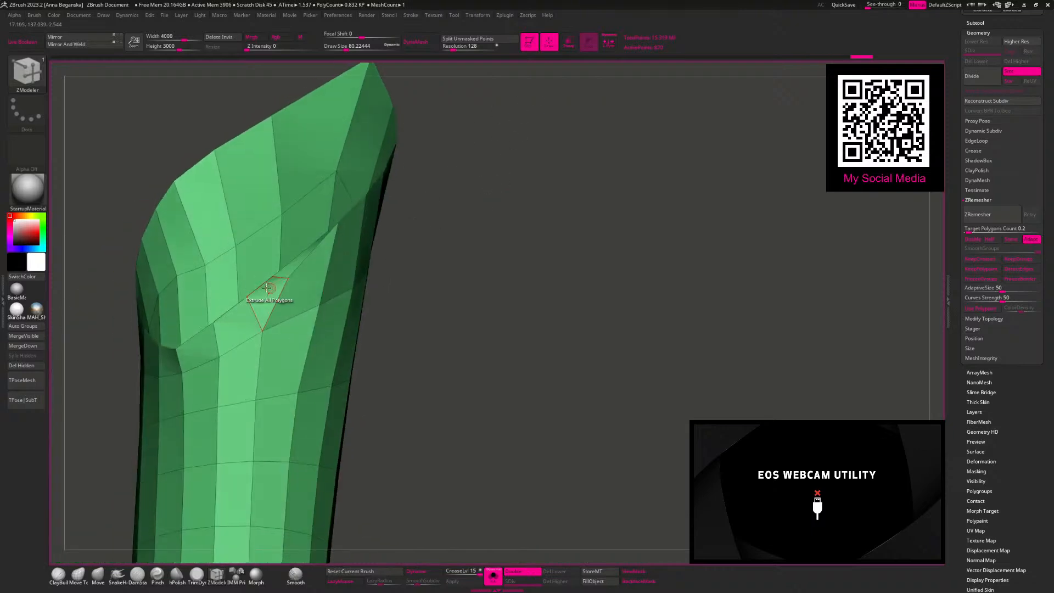
click(286, 279)
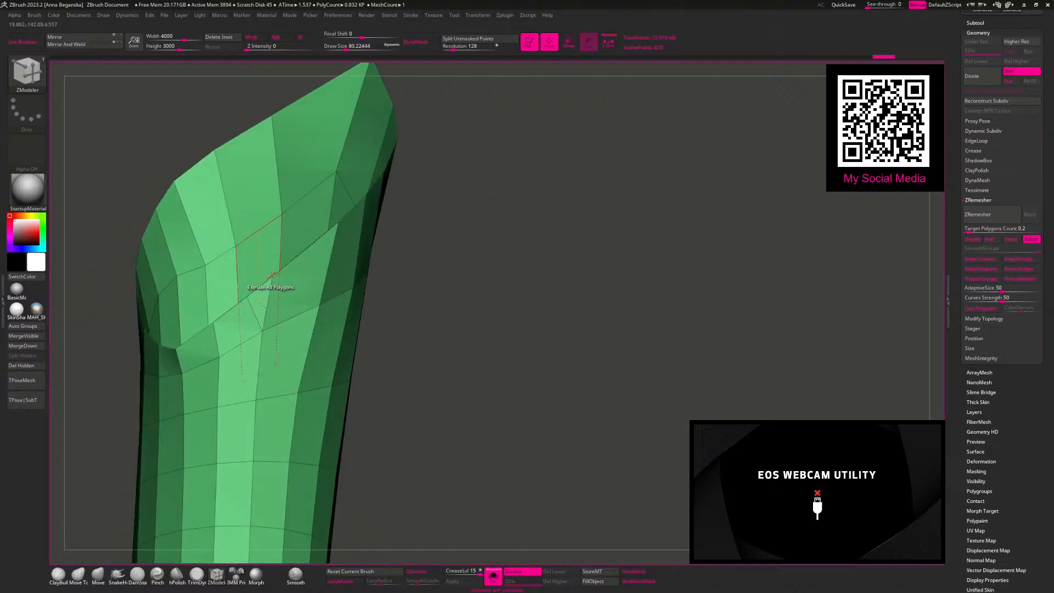
click(246, 300)
drag(421, 291, 466, 342)
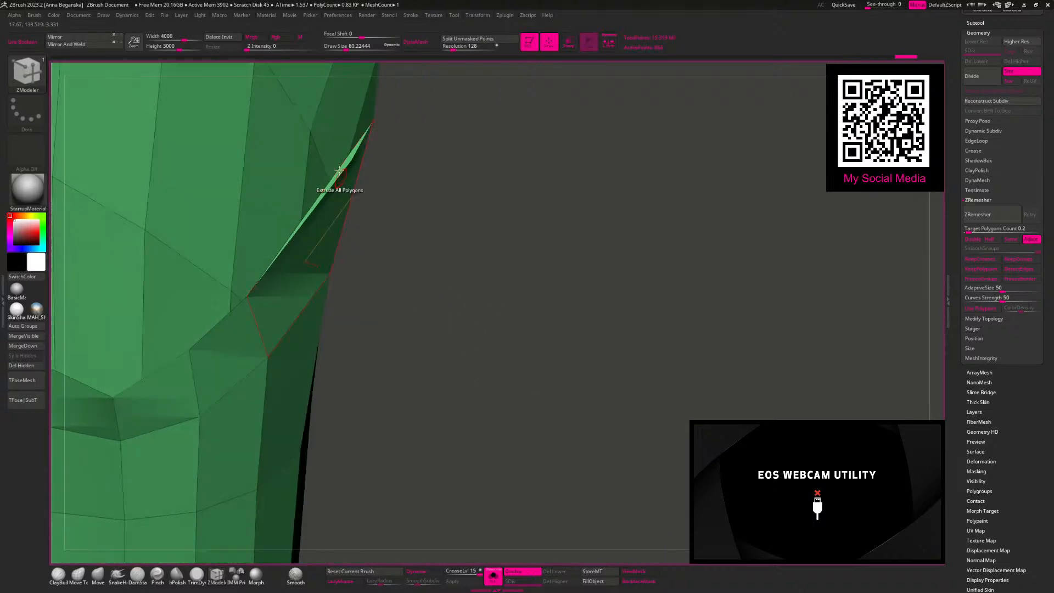
Step: Delete the thin polygon along the sleeves' upper opening, preview Dynamic Subdivision and switch it off again
key(space)
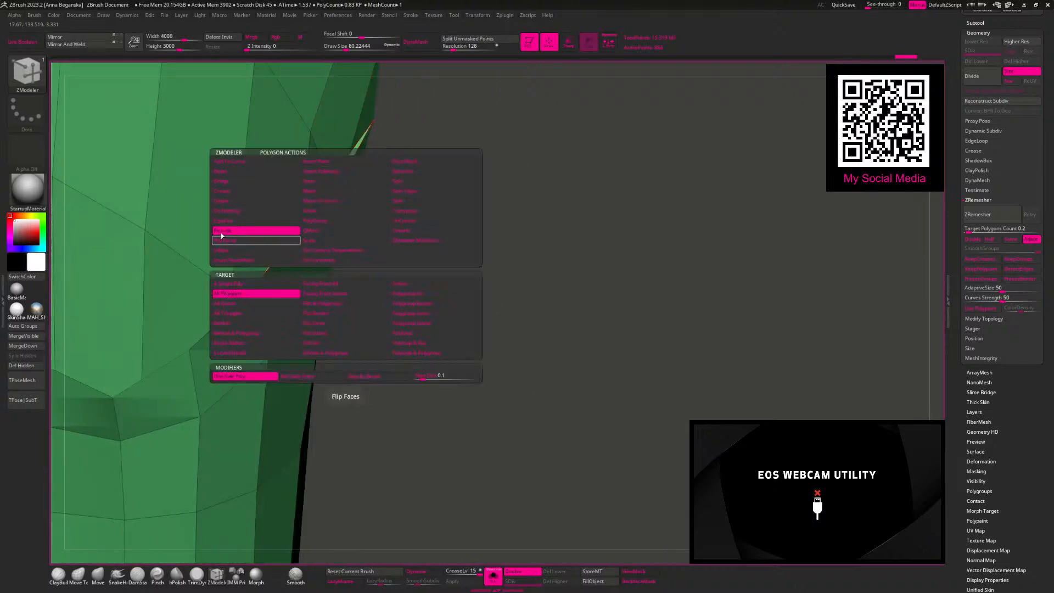
click(225, 202)
click(343, 173)
alt+drag(438, 250, 442, 206)
key(d)
key(shift+d)
drag(529, 235, 491, 556)
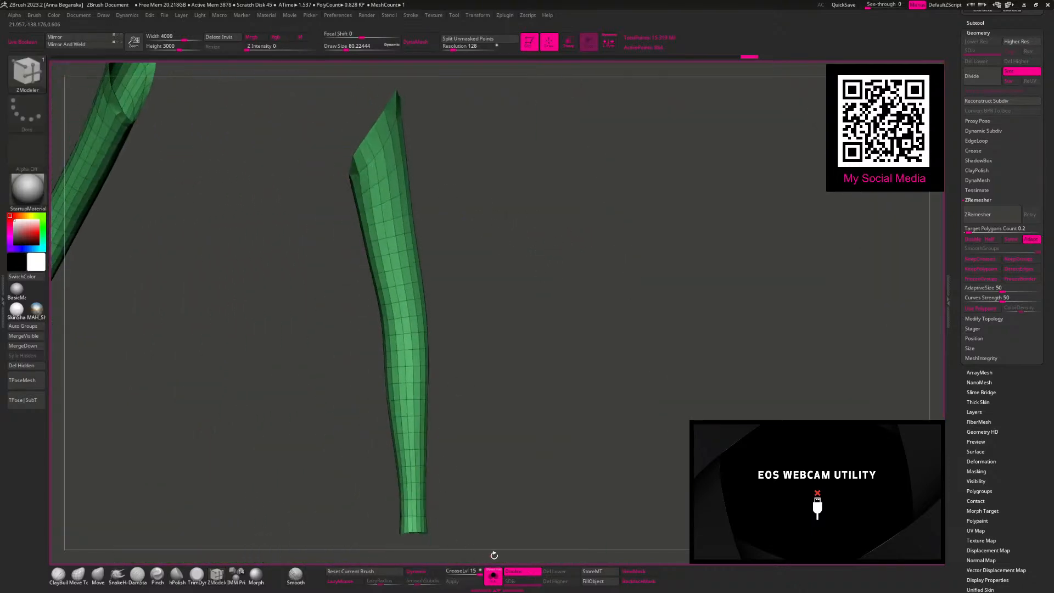
Step: Compare the isolated sleeves with the full body and set the ZModeler polygon action back to Extrude
click(484, 566)
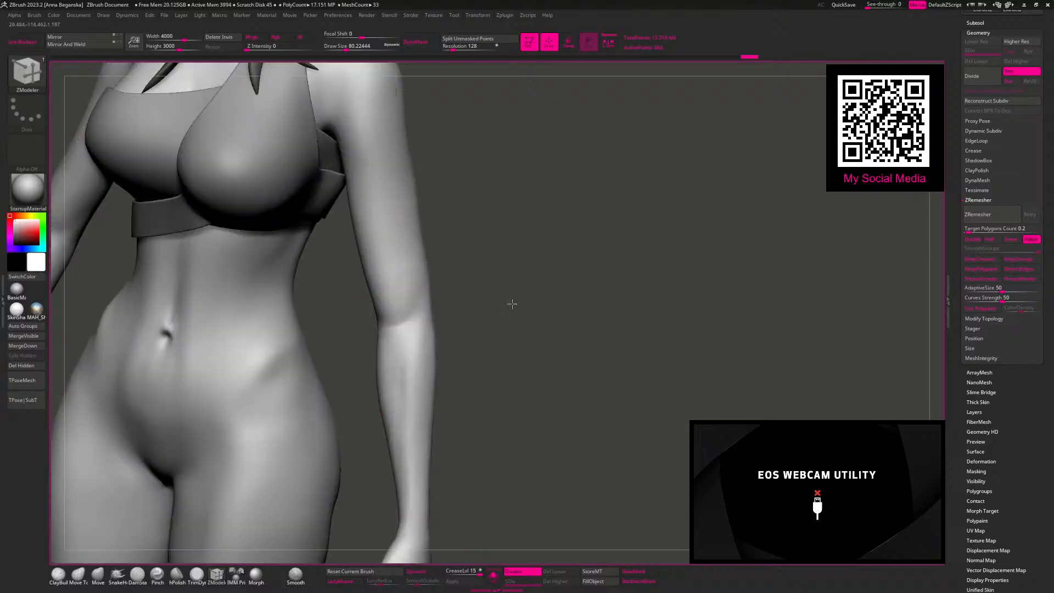
drag(387, 126, 384, 122)
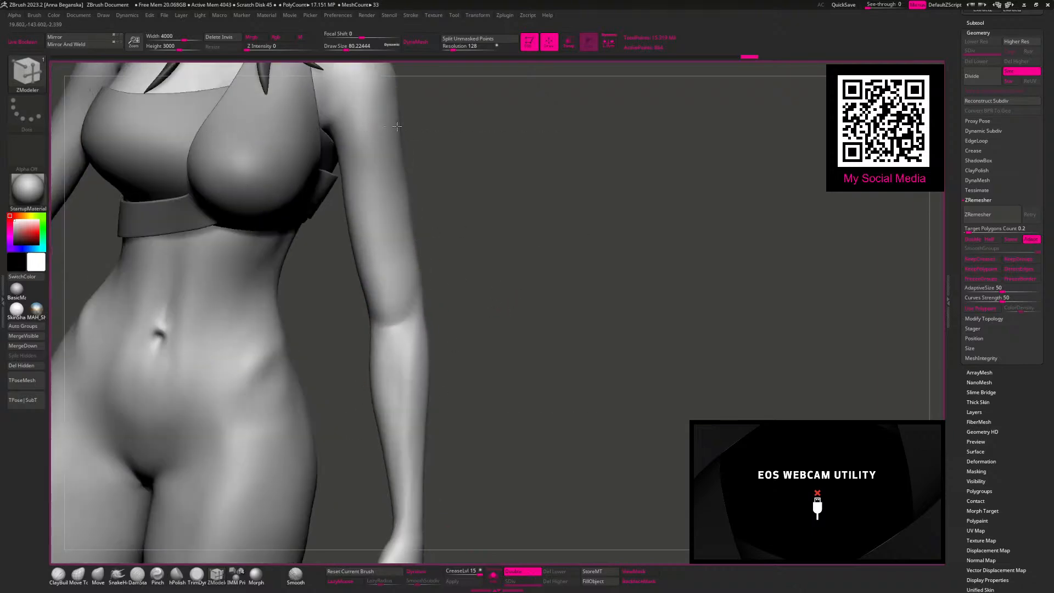
click(385, 129)
click(375, 138)
click(498, 571)
mouse_move(442, 186)
mouse_down()
mouse_move(486, 207)
mouse_move(494, 183)
mouse_move(446, 193)
mouse_move(516, 206)
mouse_move(468, 196)
mouse_up()
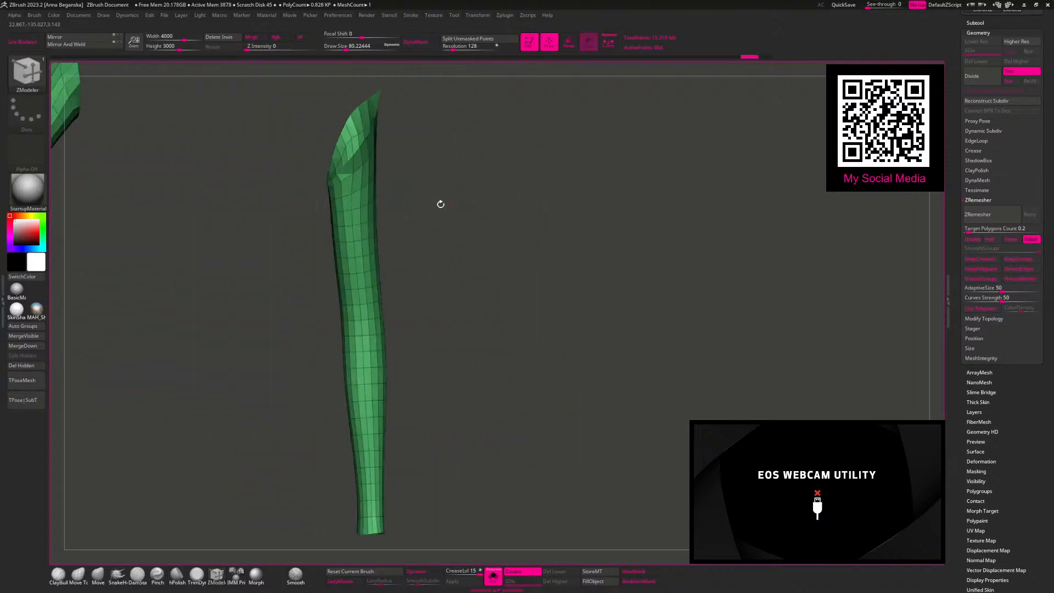
key(space)
click(244, 301)
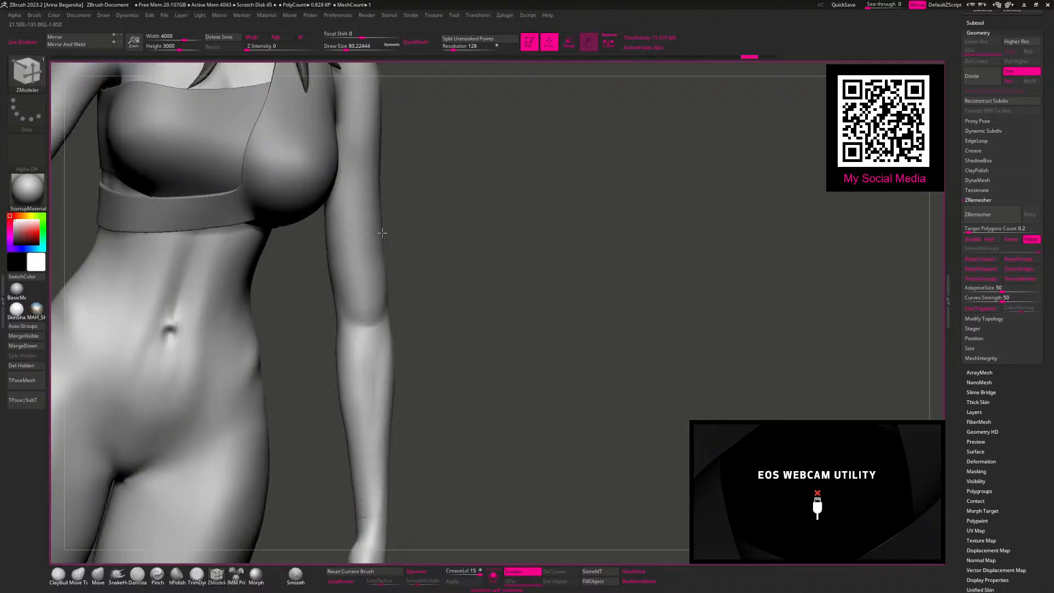
Step: Extrude all polygons of the sleeves outward to give the fabric thickness
shift+drag(514, 414, 497, 431)
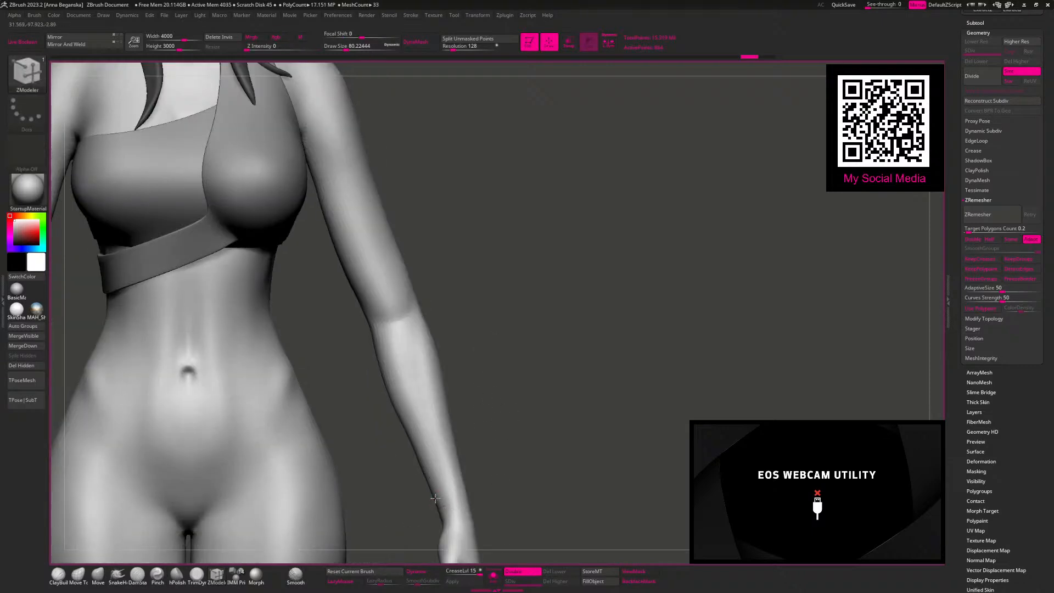
click(494, 576)
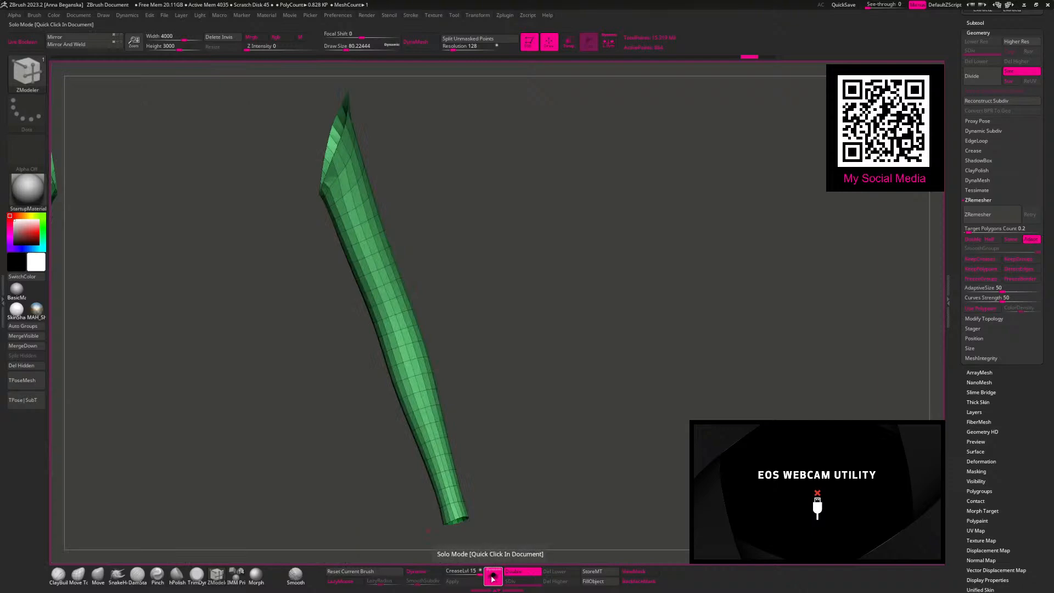
click(492, 578)
drag(509, 306, 501, 589)
click(494, 577)
mouse_move(607, 371)
mouse_down()
mouse_move(329, 252)
mouse_move(387, 239)
mouse_up()
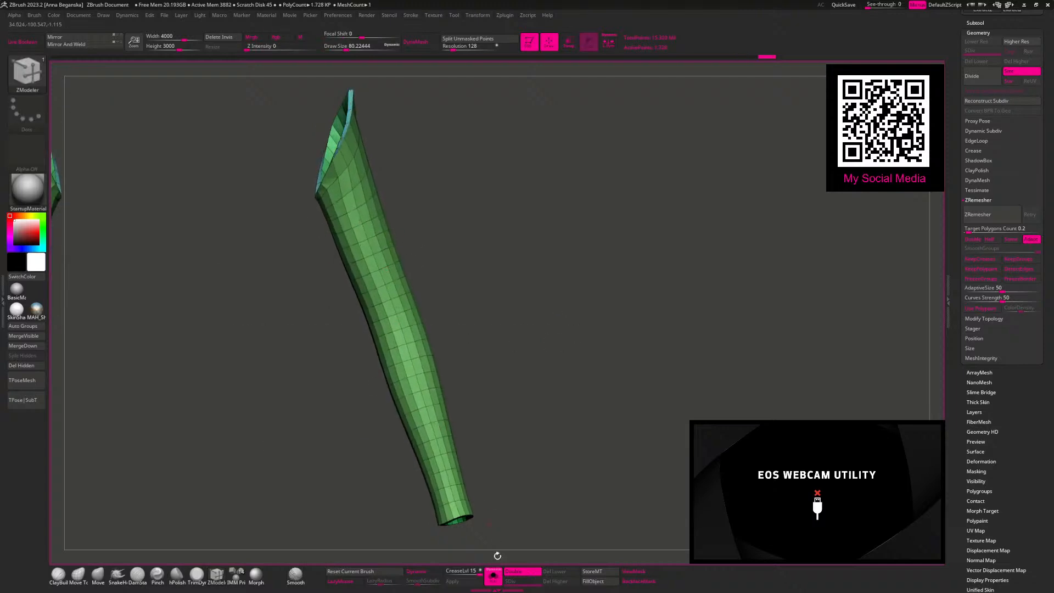
Step: Show the whole body, set the extrude target to Polygroup Island, and push the sleeves' outer surface farther out from the arms
click(492, 577)
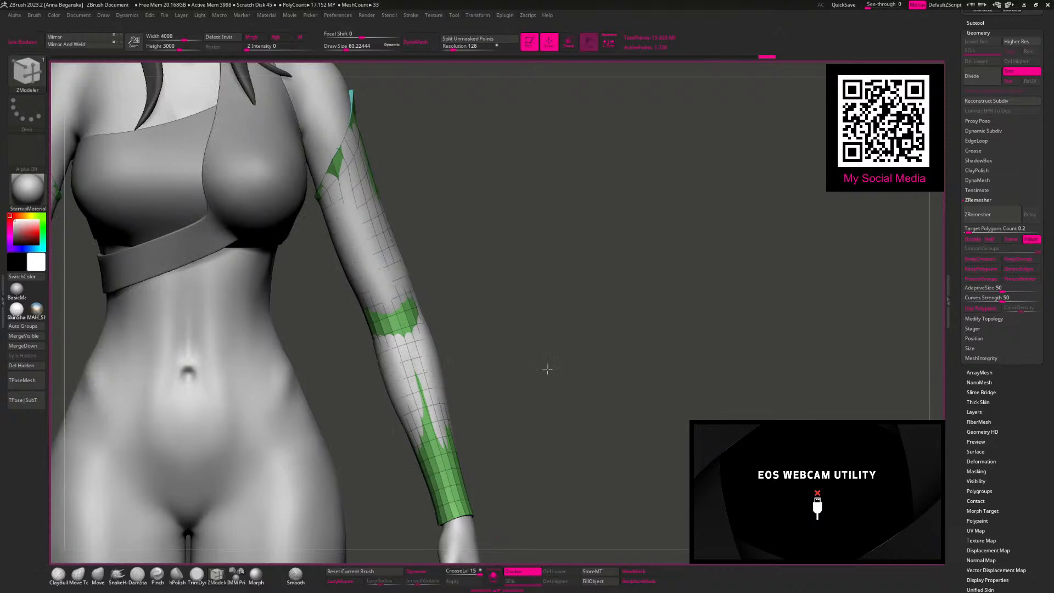
alt+drag(549, 370, 524, 362)
alt+drag(443, 274, 396, 210)
key(space)
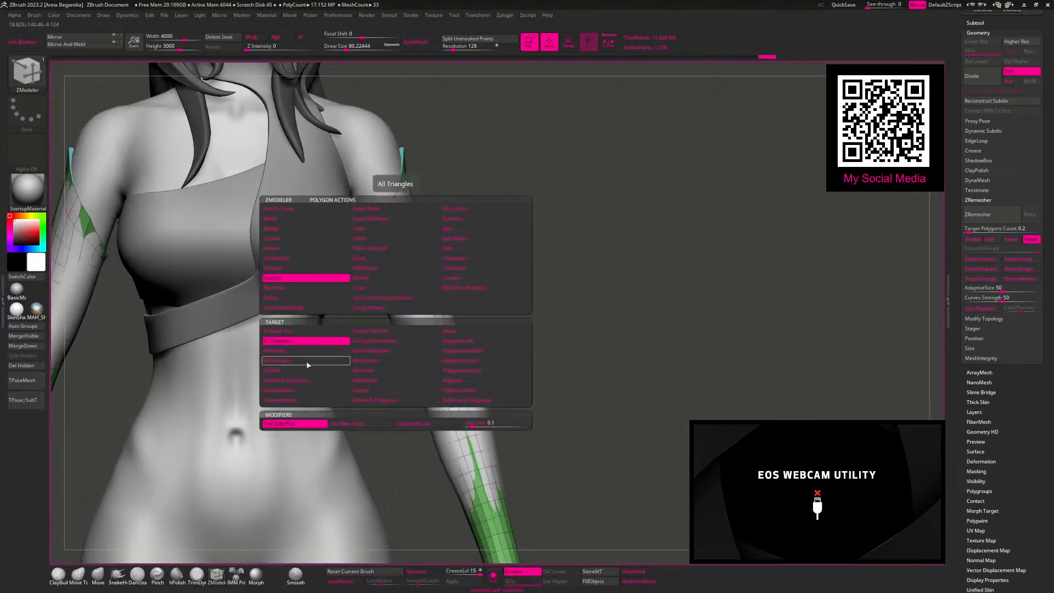
click(472, 371)
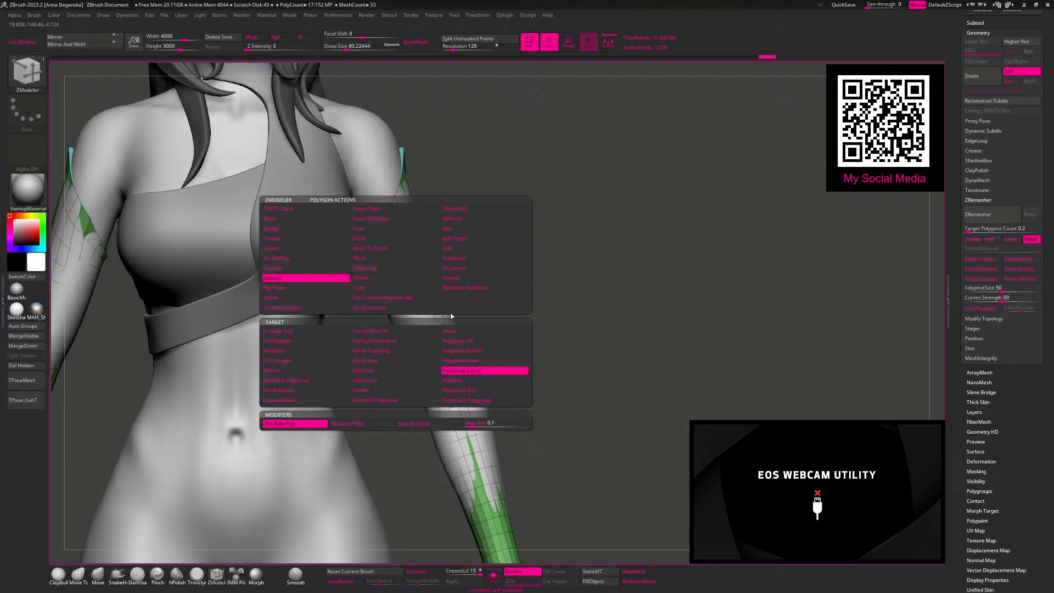
drag(410, 222, 414, 221)
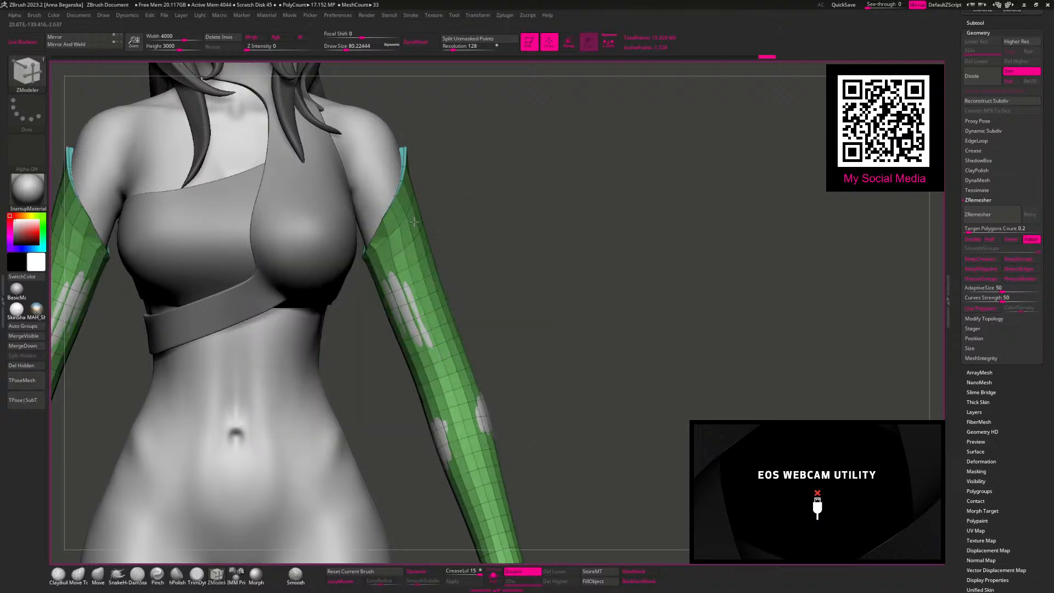
Step: Isolate the sleeves and insert single edge loops around the rims of the upper opening and the cuff with ZModeler
click(431, 293)
click(493, 576)
drag(467, 274, 490, 363)
key(space)
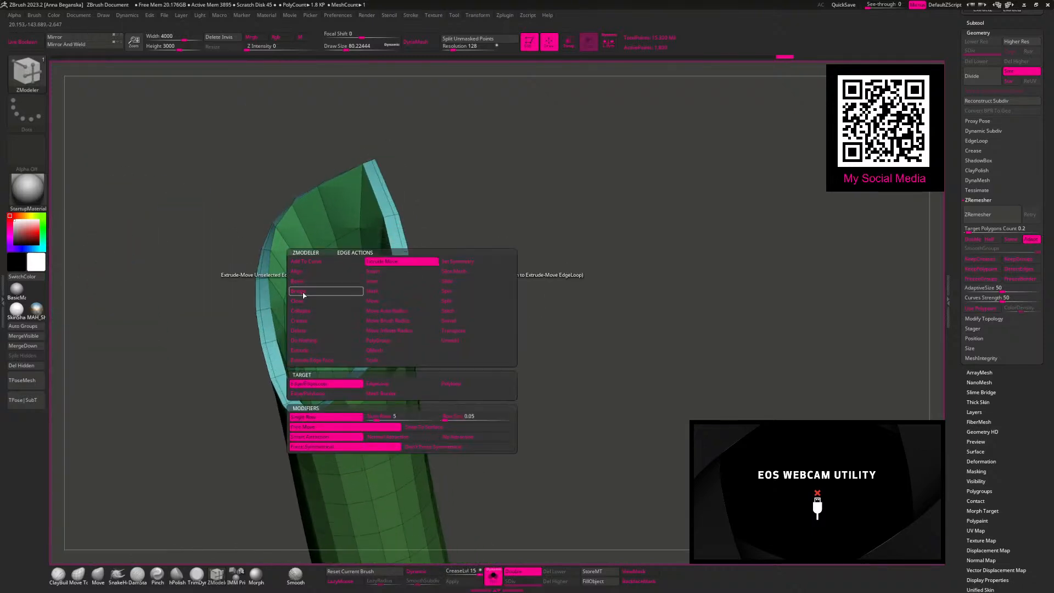
click(380, 274)
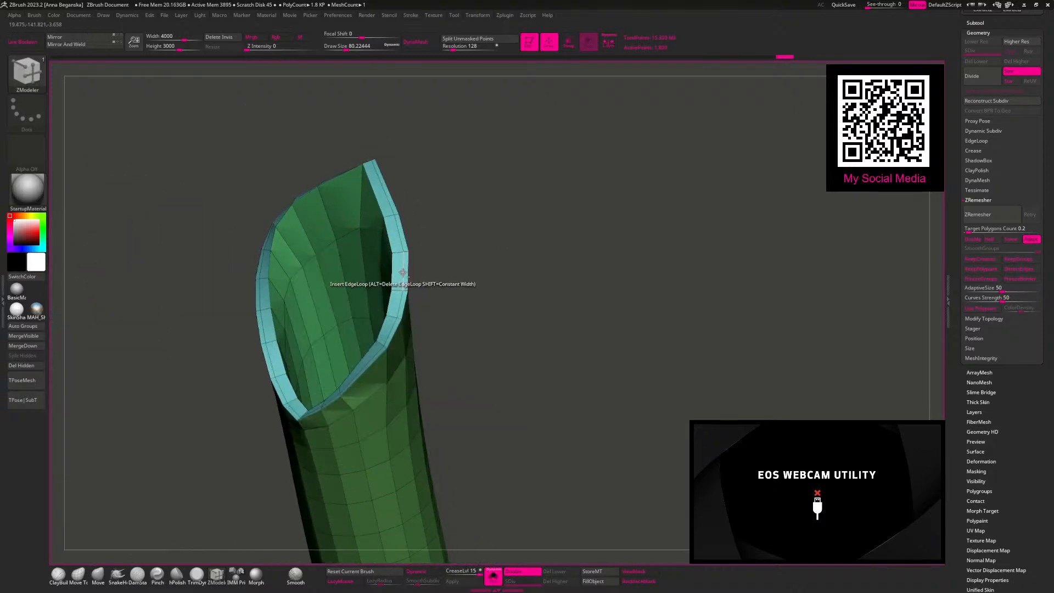
key(f)
drag(488, 214, 484, 184)
alt+drag(484, 184, 427, 355)
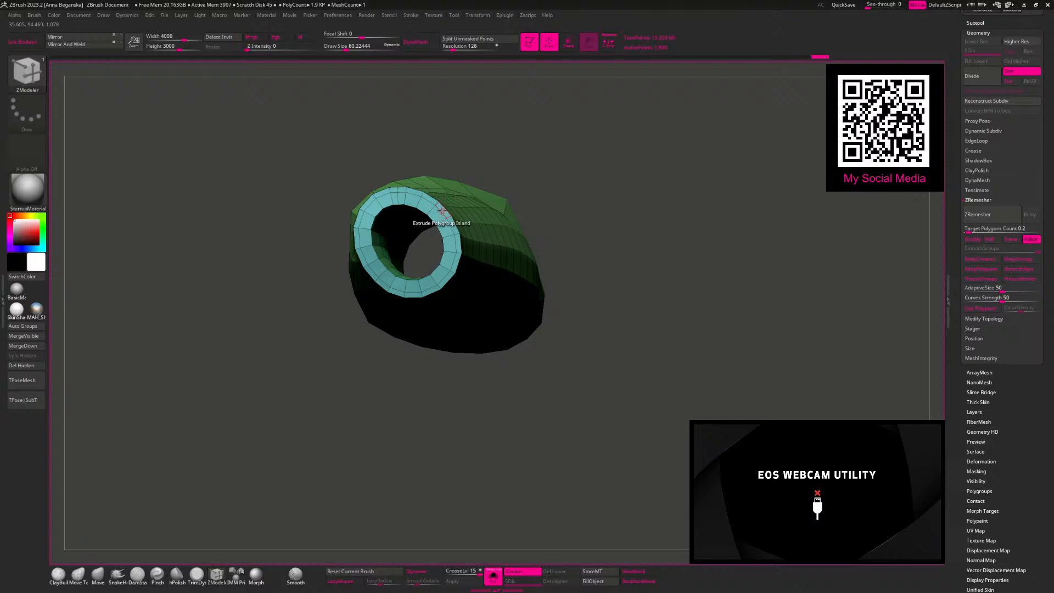
Step: Compare the sleeves on the body and in isolation from several angles, checking where the arms poke through
key(ctrl+shift+z)
mouse_move(561, 315)
mouse_down()
mouse_move(565, 378)
mouse_move(482, 353)
mouse_move(485, 505)
mouse_up()
click(492, 576)
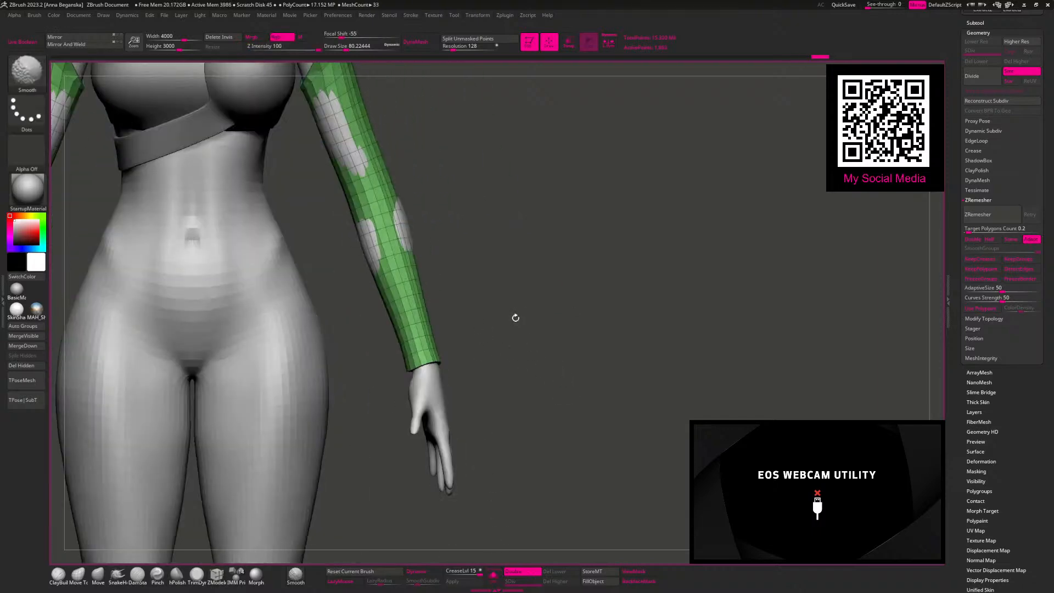
mouse_move(524, 323)
alt+mouse_down()
mouse_move(486, 283)
mouse_move(497, 296)
alt+mouse_up()
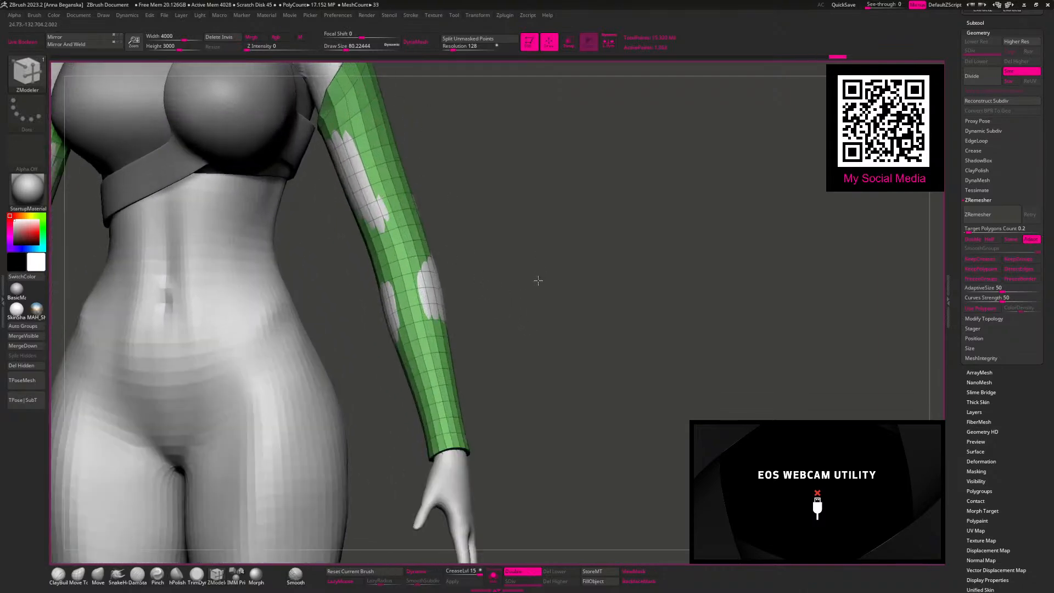
drag(527, 245, 519, 257)
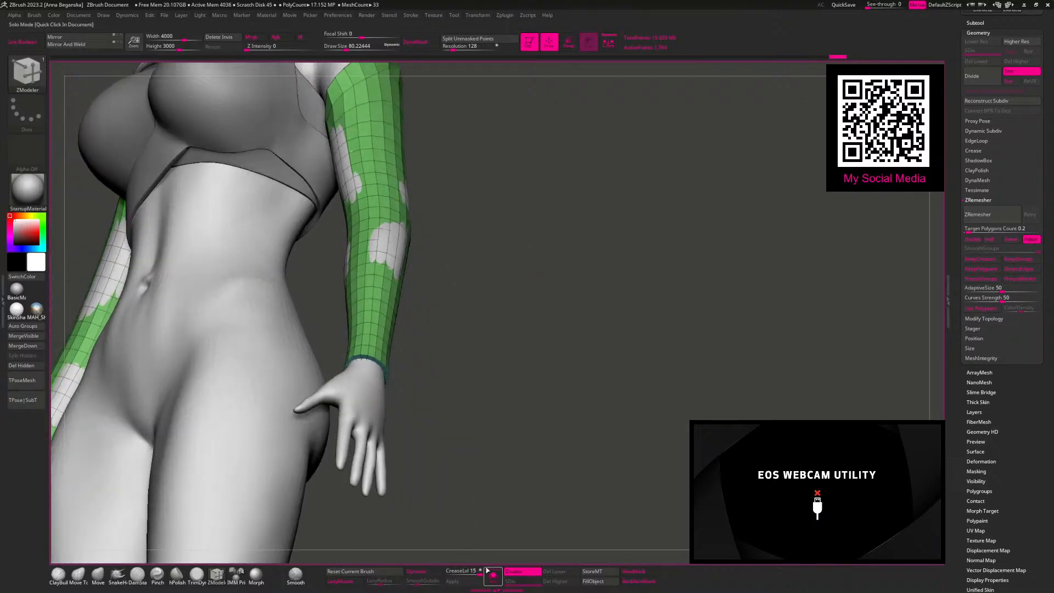
click(494, 577)
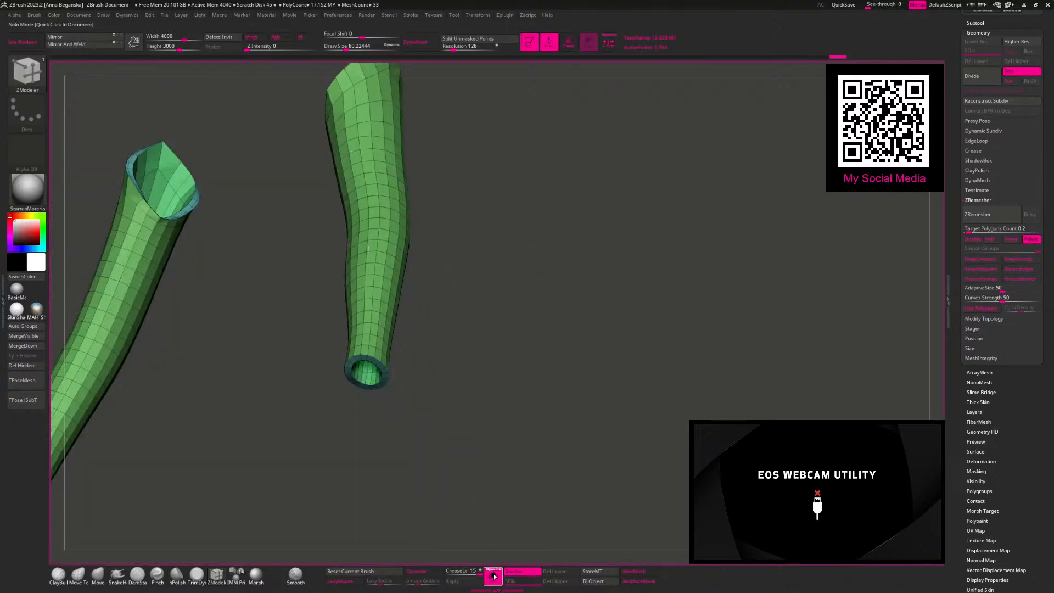
click(494, 577)
click(494, 577)
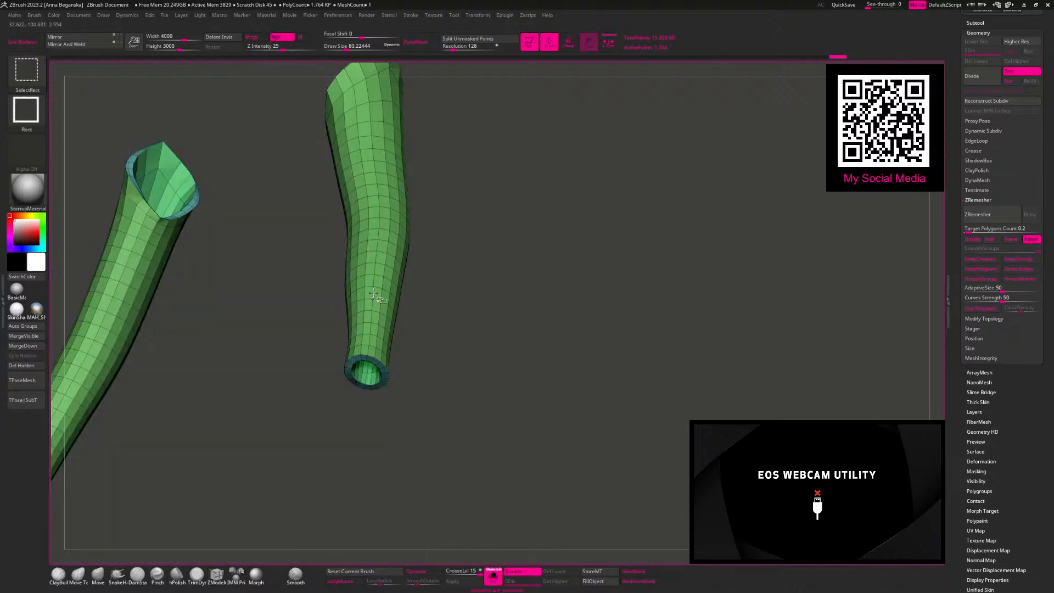
Step: Keep only a single layer of the sleeves, delete the hidden polygons, and re-extrude the sleeves for thickness over the body
ctrl+shift+click(380, 340)
click(32, 365)
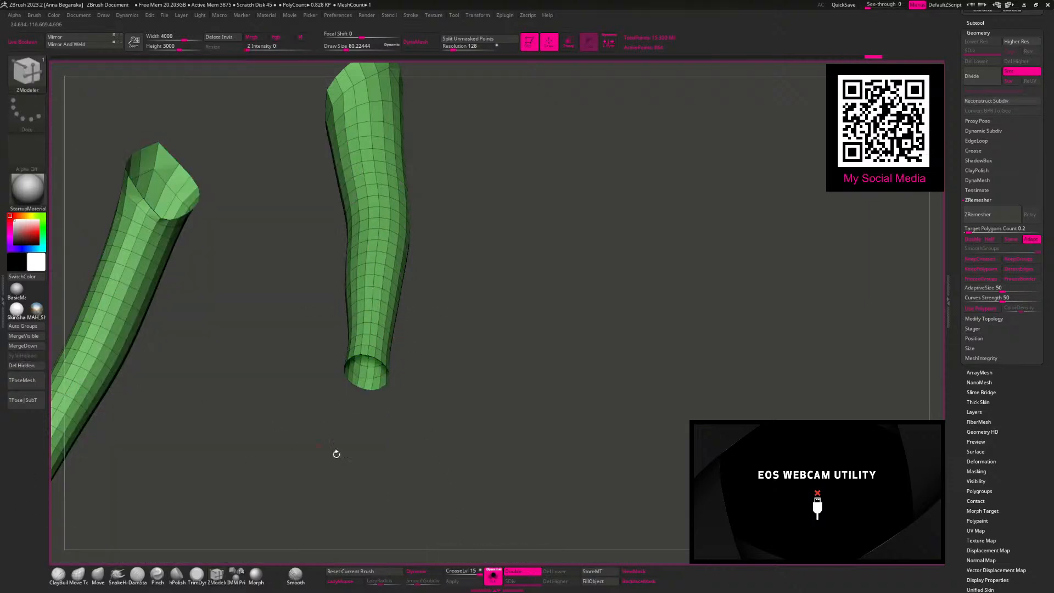
click(495, 576)
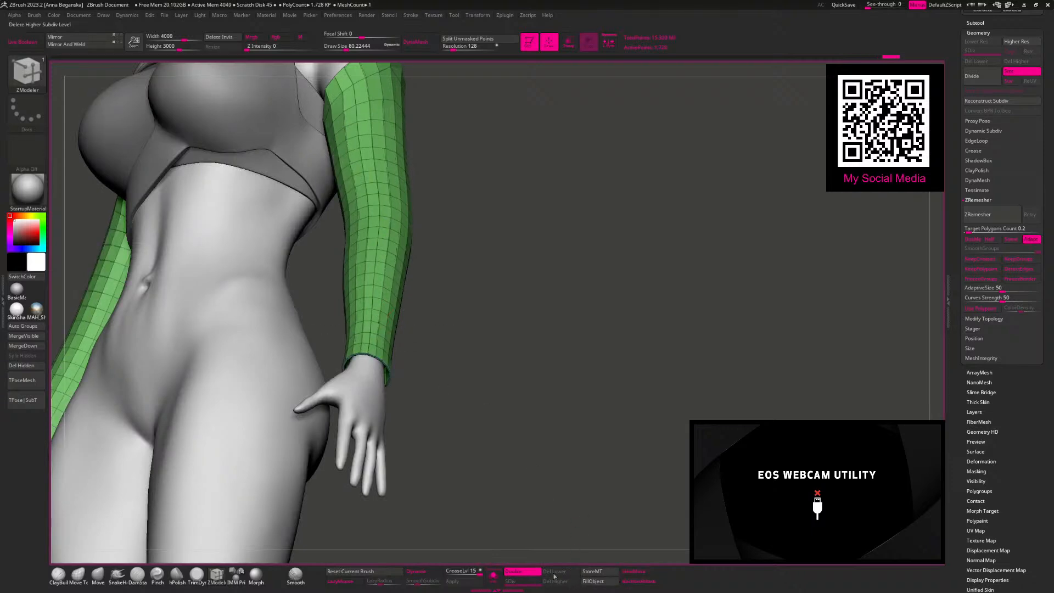
Step: Switch off double-sided display for the sleeves, test flipped normals, and isolate the sleeves
click(506, 572)
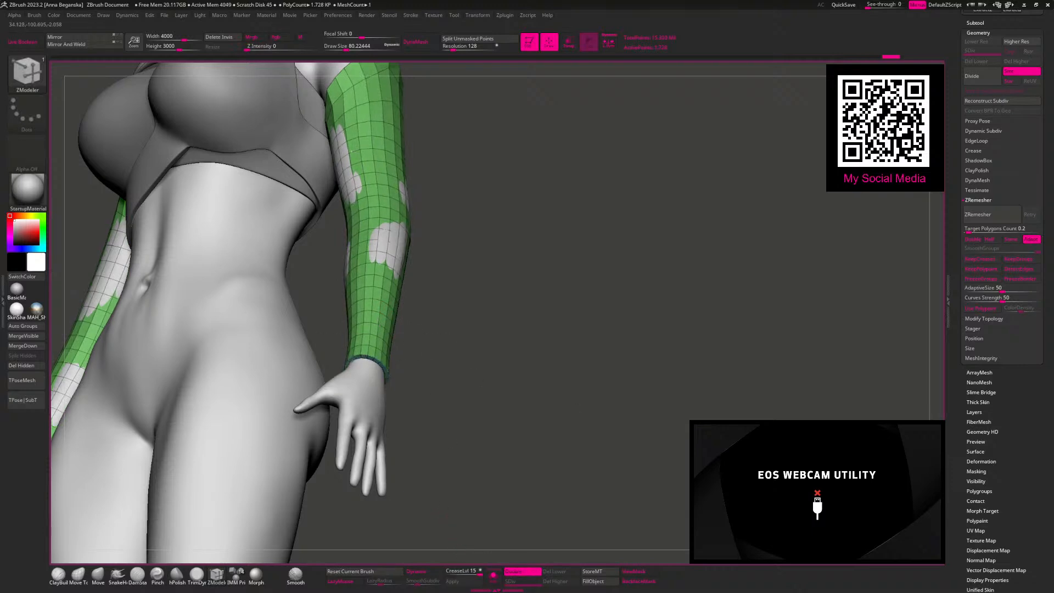
drag(959, 571, 997, 342)
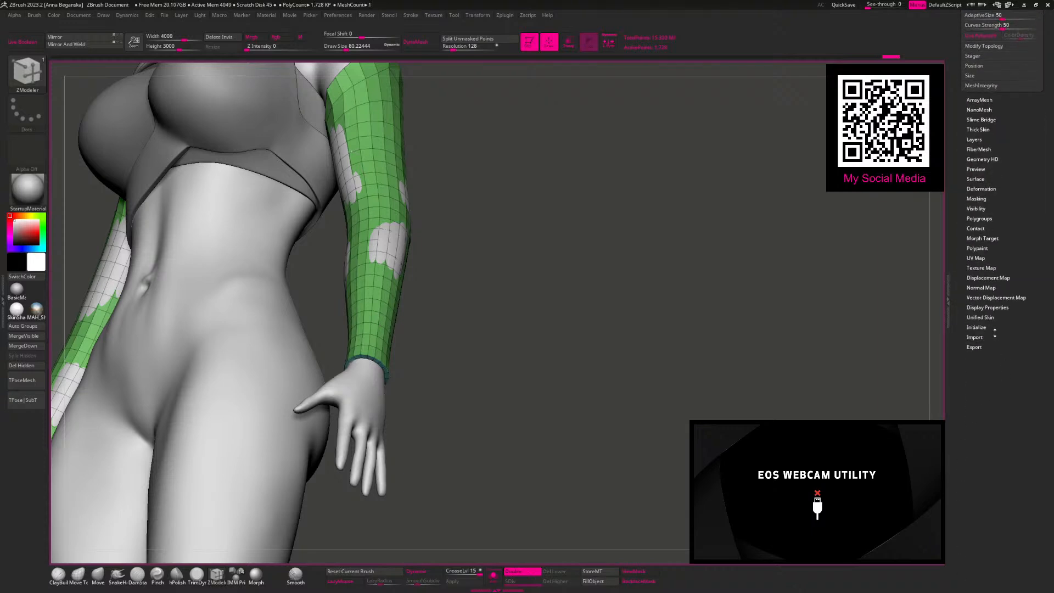
click(988, 308)
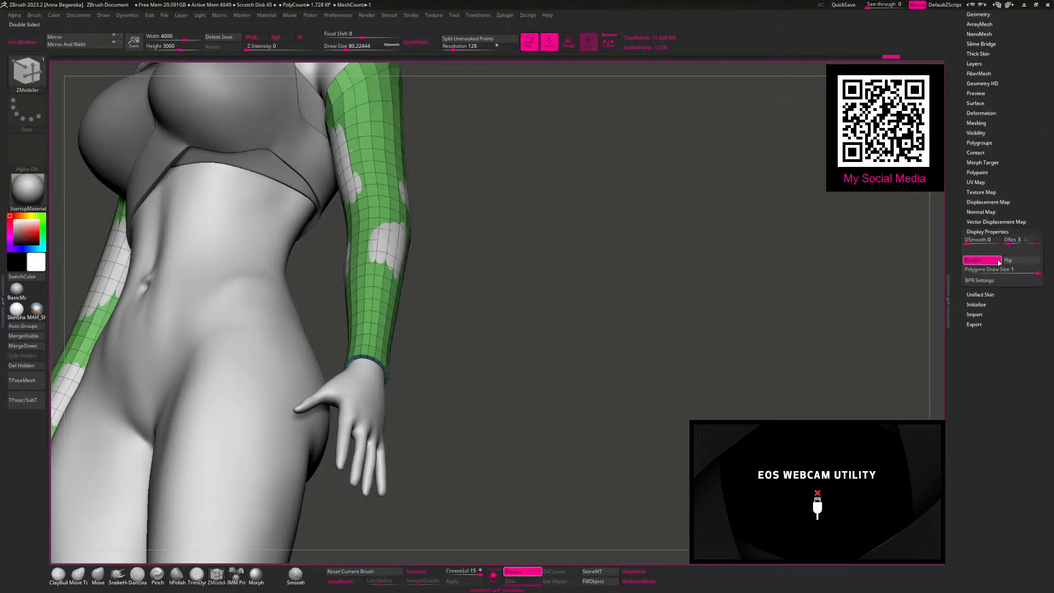
click(1013, 262)
click(1015, 262)
click(493, 575)
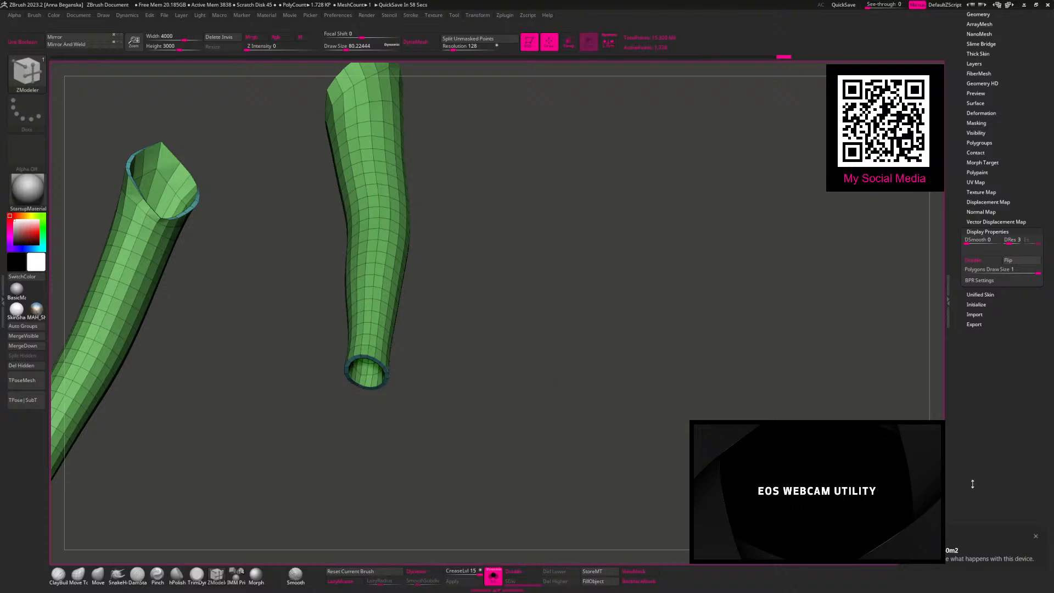
click(960, 558)
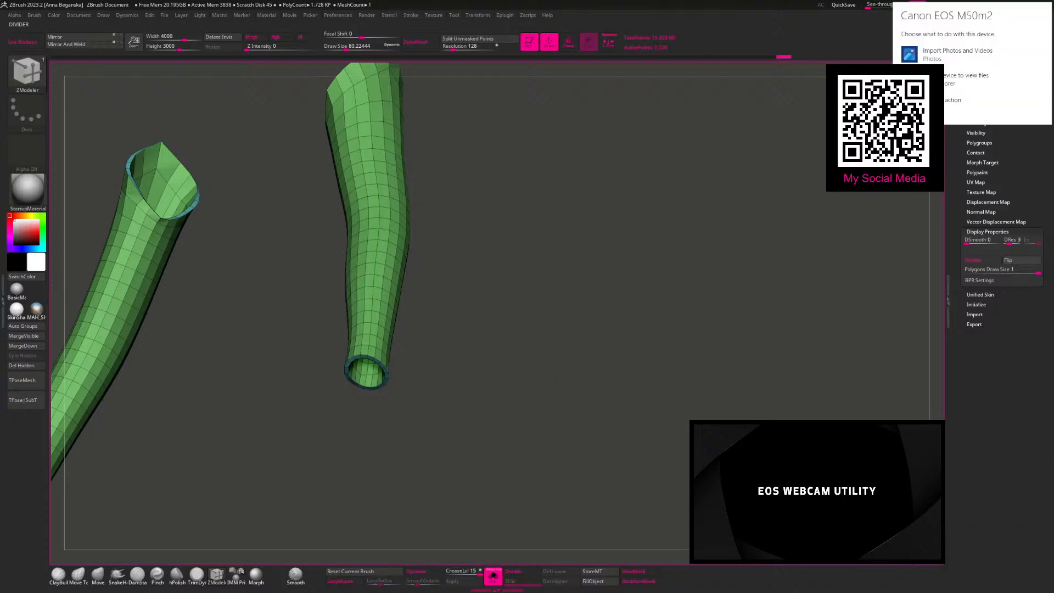
click(940, 94)
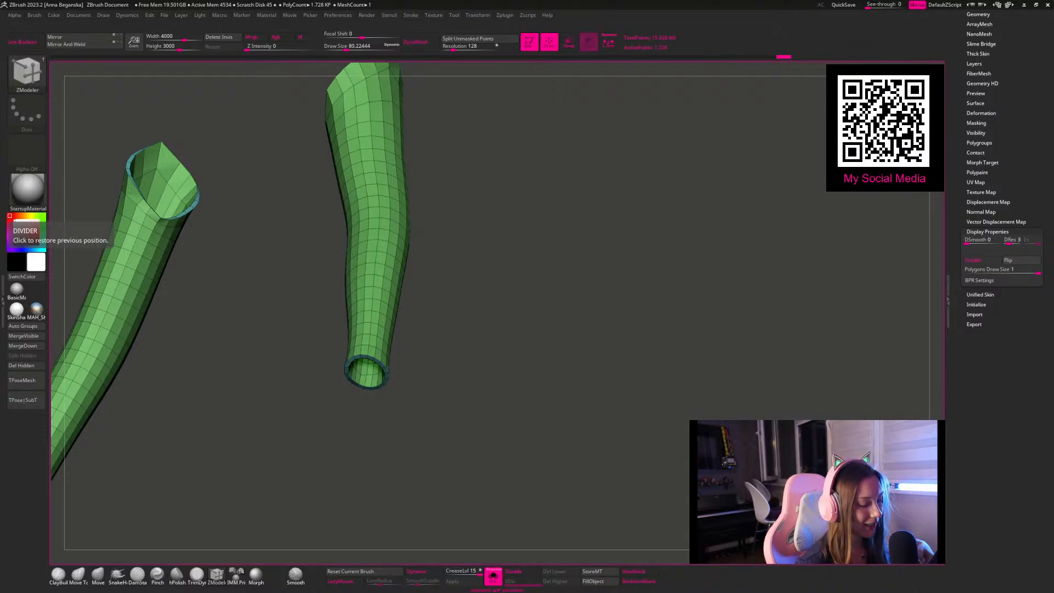
Step: Crease the sleeves' cuff and upper opening edges with ZModeler, and show Dynamic Subdivision without the polyframe
drag(522, 322, 498, 259)
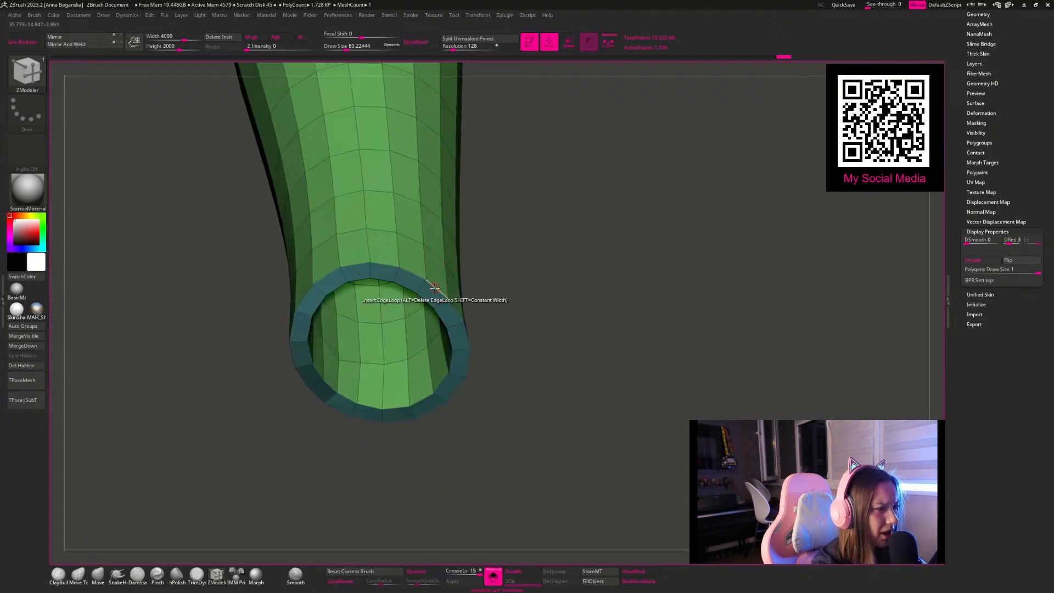
key(space)
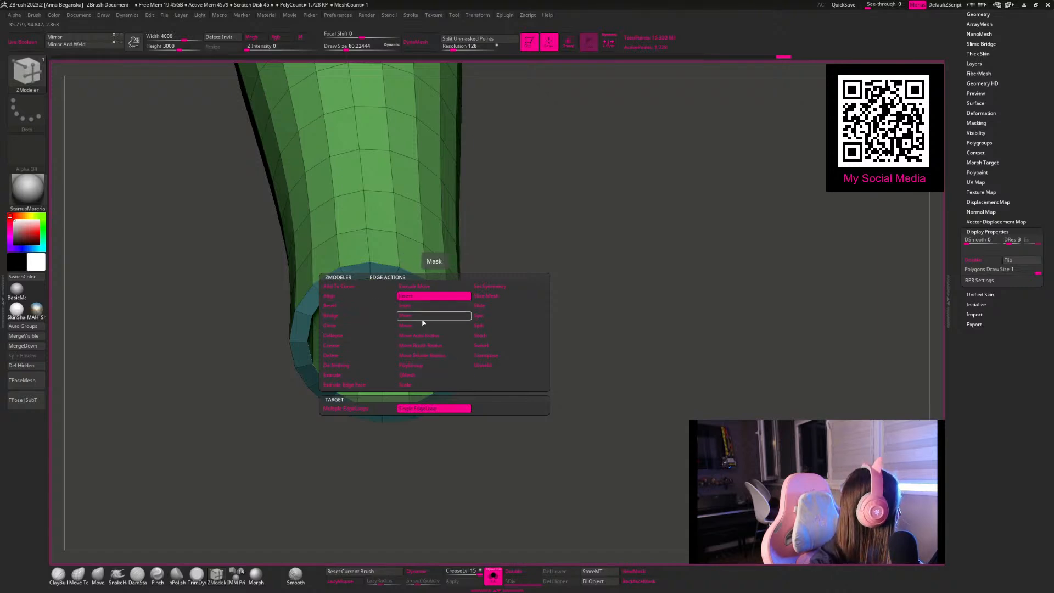
key(space)
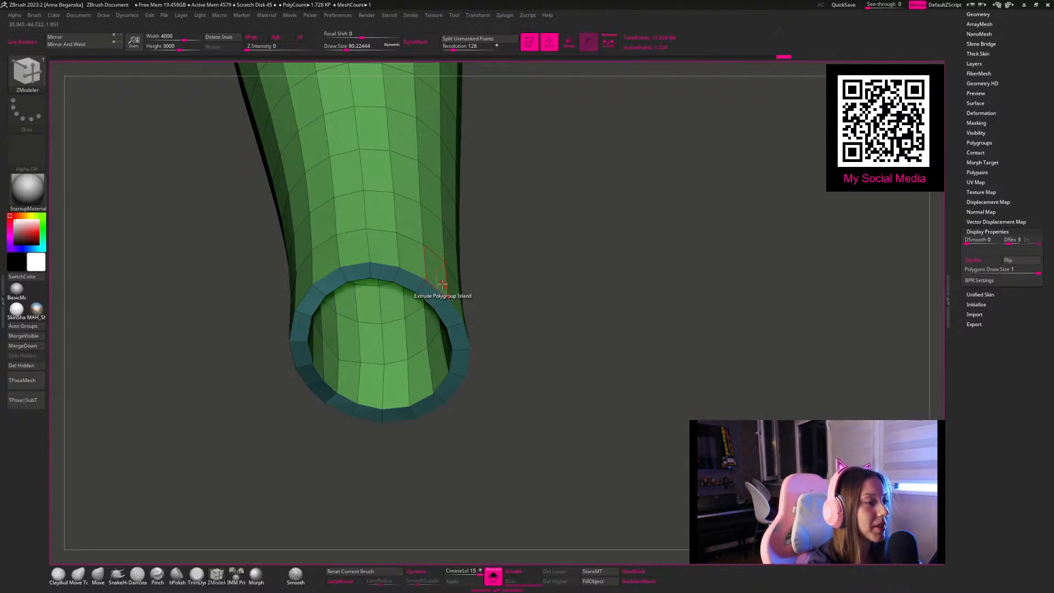
key(space)
click(340, 347)
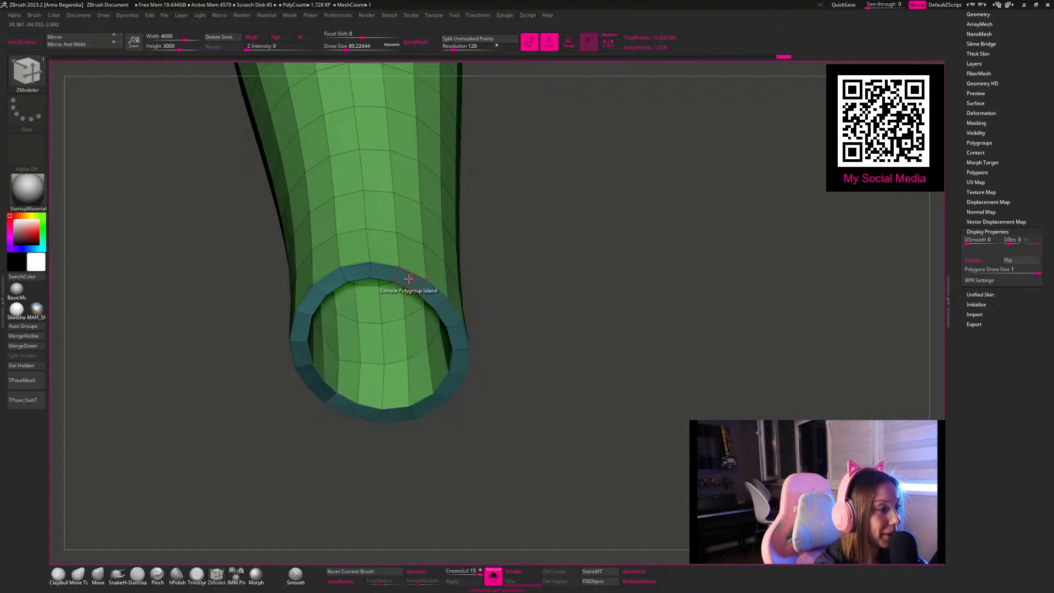
drag(473, 295, 503, 273)
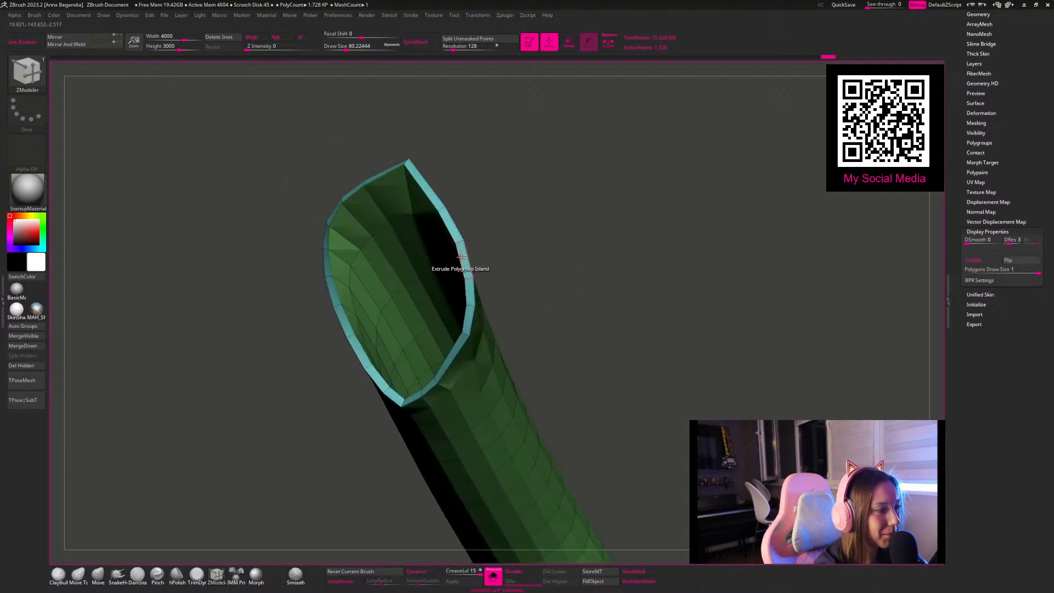
drag(460, 256, 330, 407)
key(d)
key(shift+f)
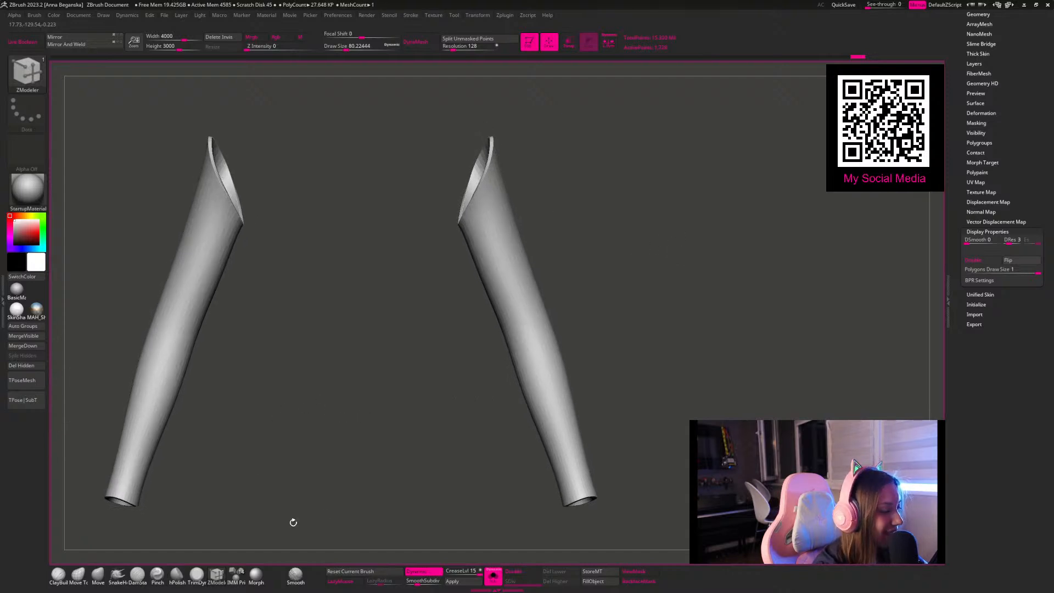
Step: Show the whole body, choose the Move brush, and switch off its dynamic draw size with the size at about 239
click(98, 574)
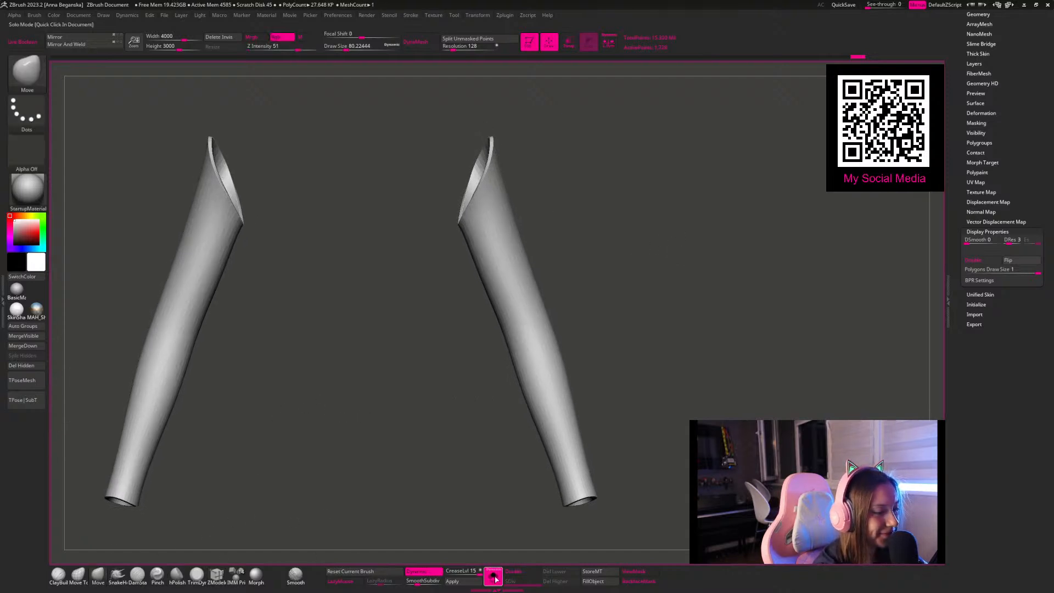
click(493, 576)
key(space)
click(540, 189)
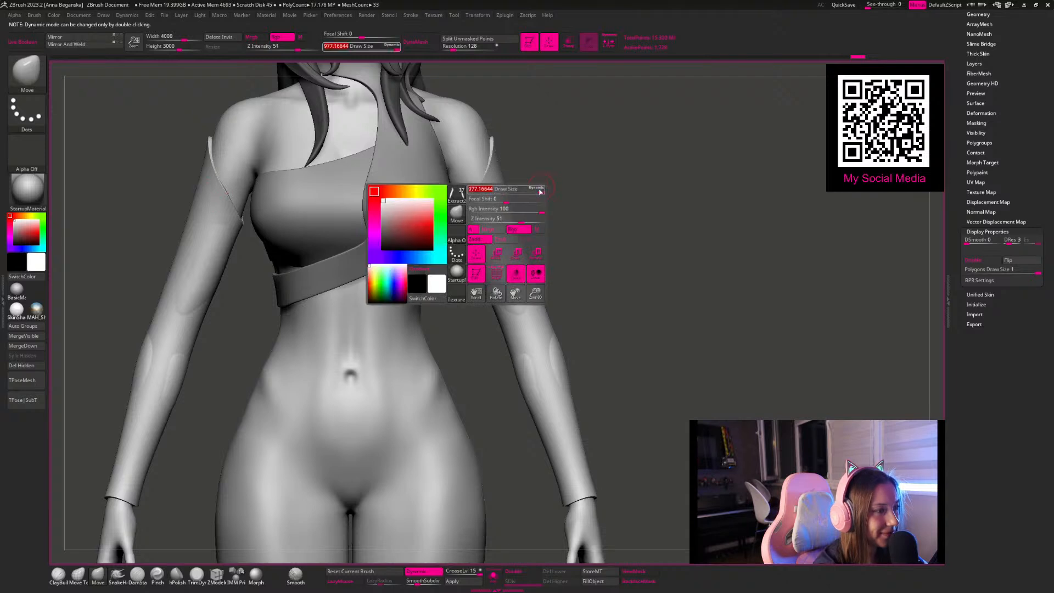
double_click(540, 190)
drag(557, 178, 471, 200)
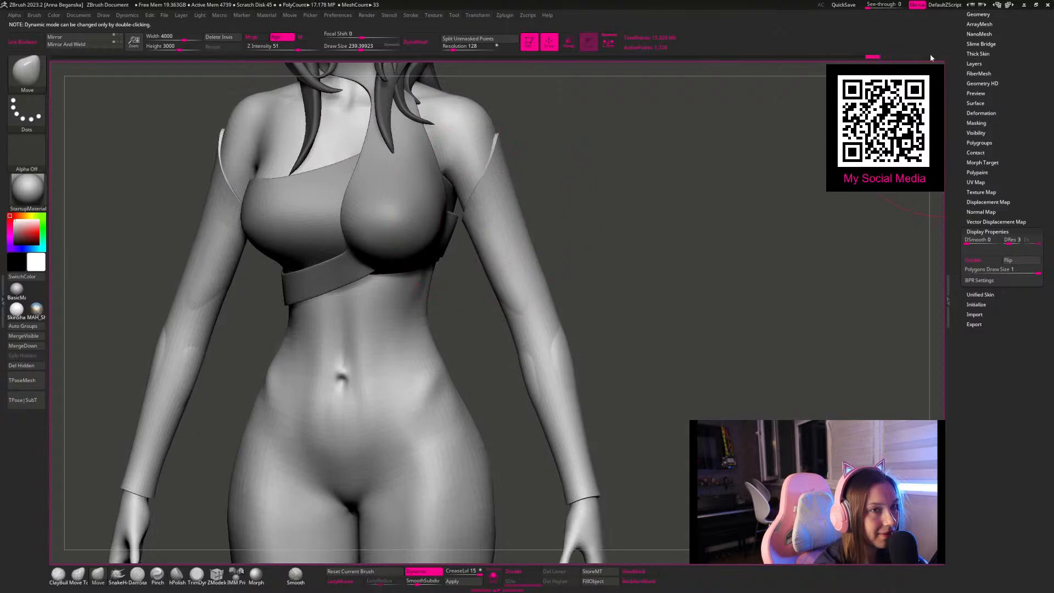
Step: Set the sleeves' crease level to 3
key(c)
drag(659, 202, 557, 214)
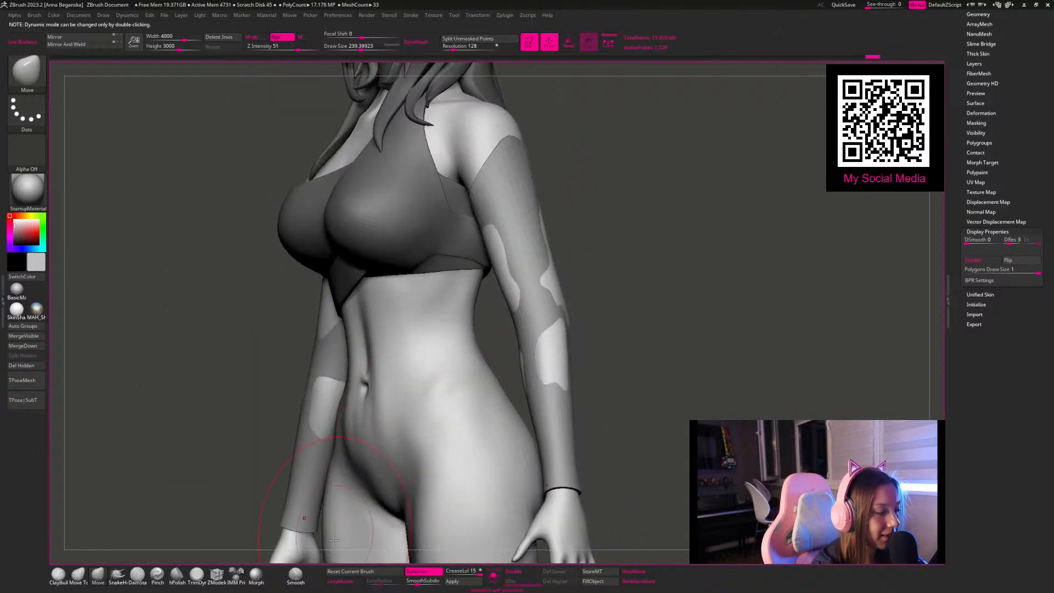
drag(448, 572, 422, 582)
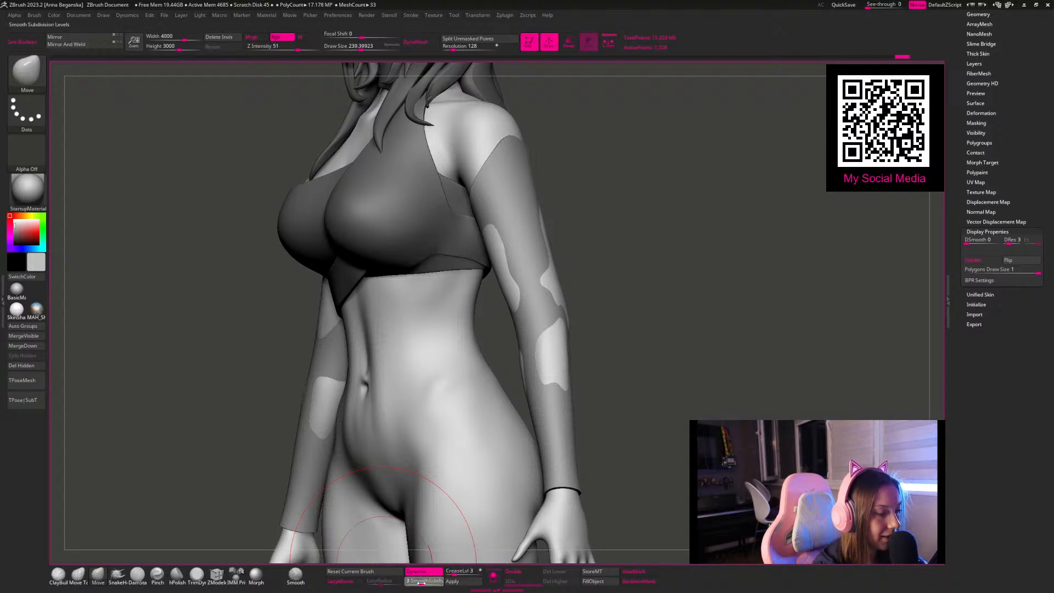
Step: Pull the sleeve fabric outward over the upper arm and elbow with the Move brush at a draw size of about 116
drag(636, 286, 611, 268)
mouse_move(517, 266)
mouse_down()
mouse_move(503, 269)
mouse_move(549, 253)
mouse_move(542, 269)
mouse_up()
key(space)
Step: Reduce the Move brush draw size to about 101 and pull the sleeves over the exposed skin on the elbow and forearm
key(space)
mouse_move(614, 233)
mouse_down()
mouse_move(564, 229)
mouse_move(567, 217)
mouse_up()
drag(564, 310, 574, 318)
key(space)
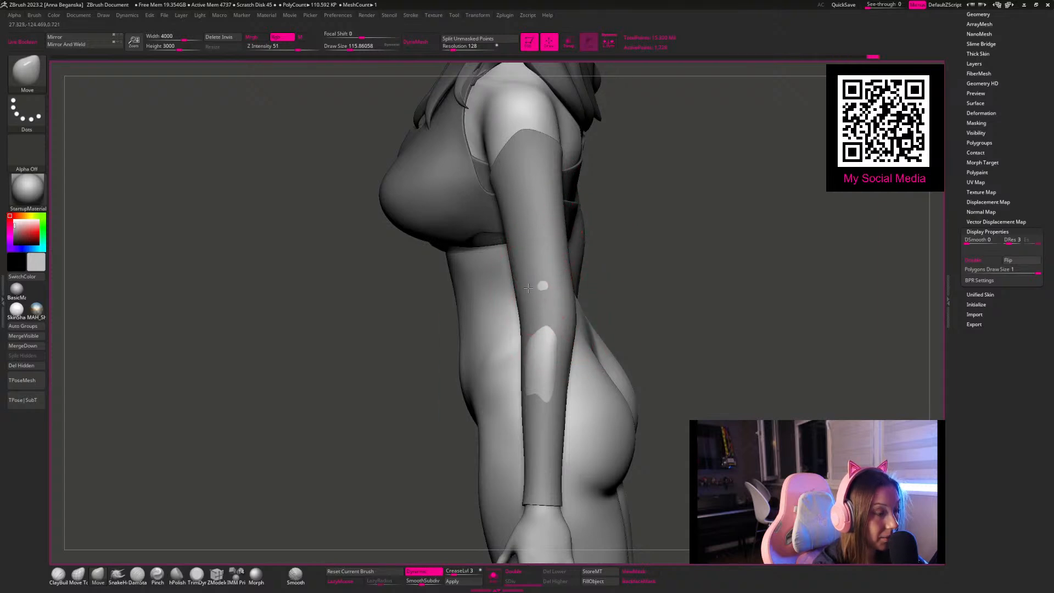
drag(581, 273, 645, 255)
mouse_move(548, 276)
mouse_down()
mouse_move(613, 278)
mouse_move(596, 328)
mouse_up()
drag(564, 359, 535, 374)
mouse_move(615, 325)
mouse_down()
mouse_move(557, 329)
mouse_move(639, 336)
mouse_move(606, 340)
mouse_up()
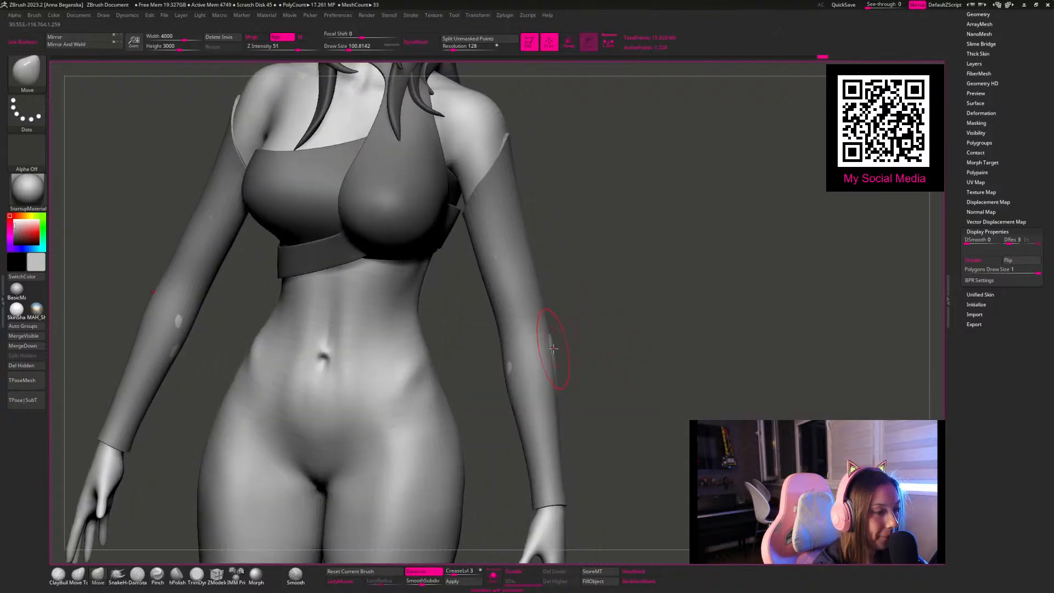
drag(519, 367, 513, 366)
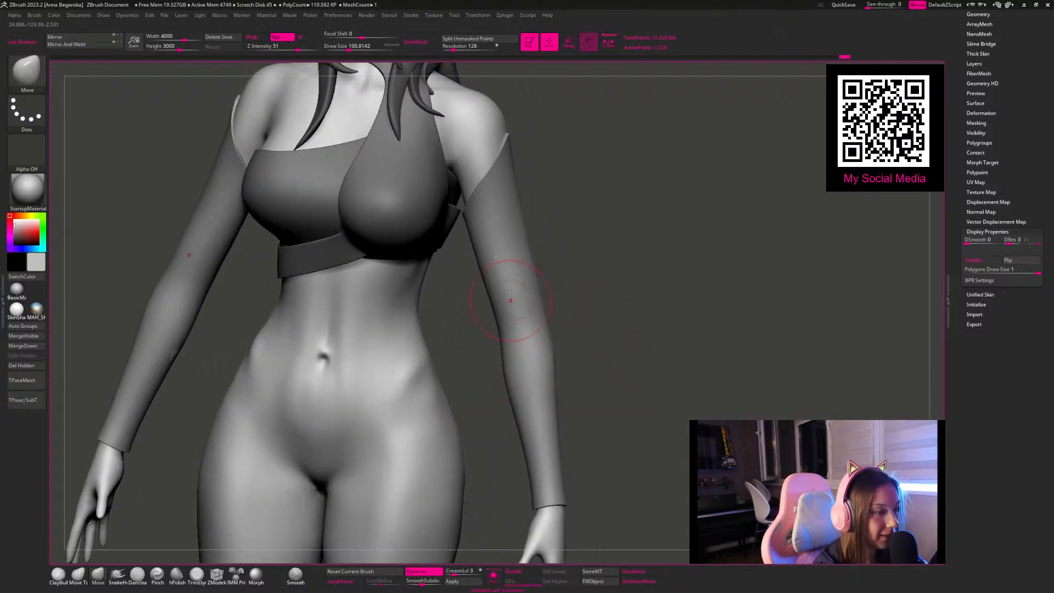
Step: Refine the sleeves' shape around the elbow and the inner and back sides of the arms with the Move brush
drag(624, 245, 584, 242)
drag(507, 256, 512, 263)
mouse_move(621, 307)
mouse_down()
mouse_move(551, 384)
mouse_move(636, 348)
mouse_move(529, 377)
mouse_move(533, 386)
mouse_up()
mouse_move(645, 284)
mouse_down()
mouse_move(637, 264)
mouse_move(601, 256)
mouse_up()
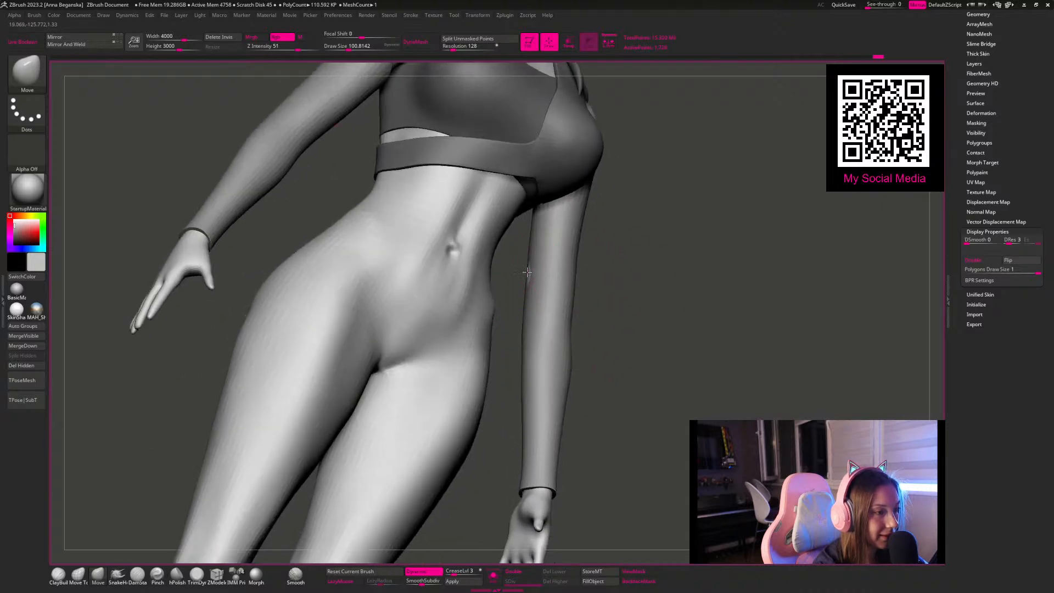
mouse_move(528, 272)
mouse_down()
mouse_move(418, 335)
mouse_move(386, 329)
mouse_move(497, 375)
mouse_move(506, 360)
mouse_up()
drag(499, 211, 490, 213)
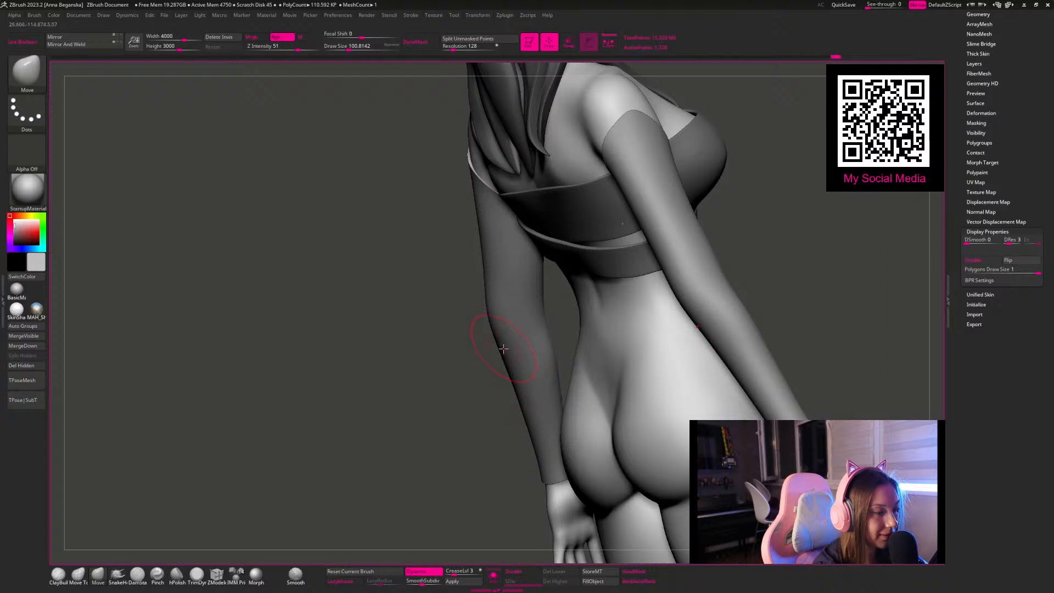
mouse_move(441, 338)
mouse_down()
mouse_move(732, 289)
mouse_move(673, 283)
mouse_move(715, 332)
mouse_move(552, 234)
mouse_up()
mouse_move(621, 313)
alt+mouse_down()
mouse_move(650, 245)
mouse_move(504, 259)
alt+mouse_up()
Step: Review the full figure from the front with the sleeves and top in place
key(c)
alt+click(490, 365)
alt+drag(699, 356, 623, 310)
key(space)
drag(658, 256, 648, 256)
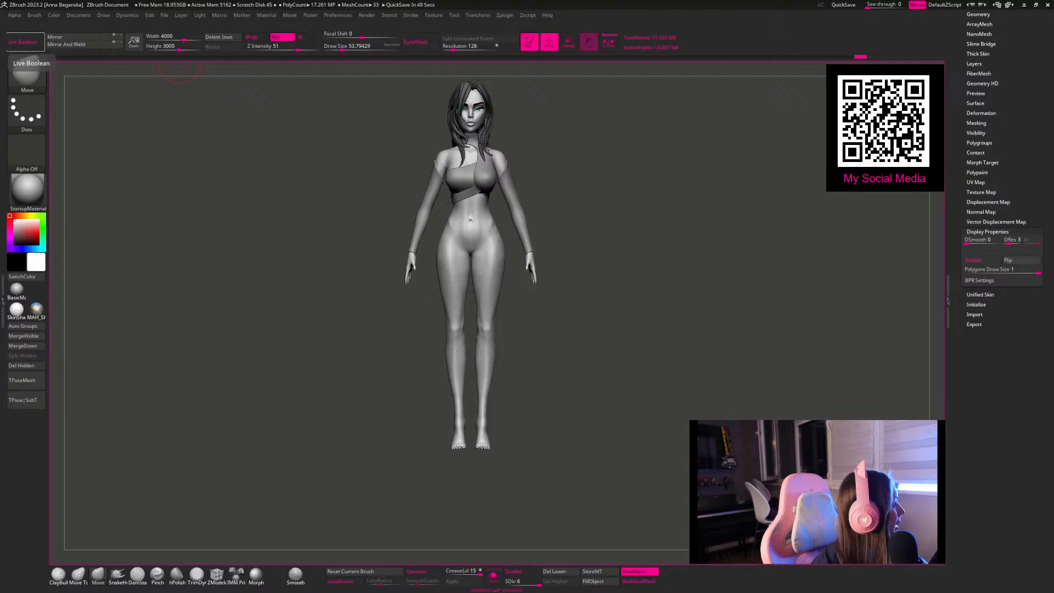
mouse_move(608, 200)
alt+mouse_down()
mouse_move(603, 228)
mouse_move(619, 233)
mouse_move(588, 199)
mouse_move(616, 199)
mouse_move(620, 217)
alt+mouse_up()
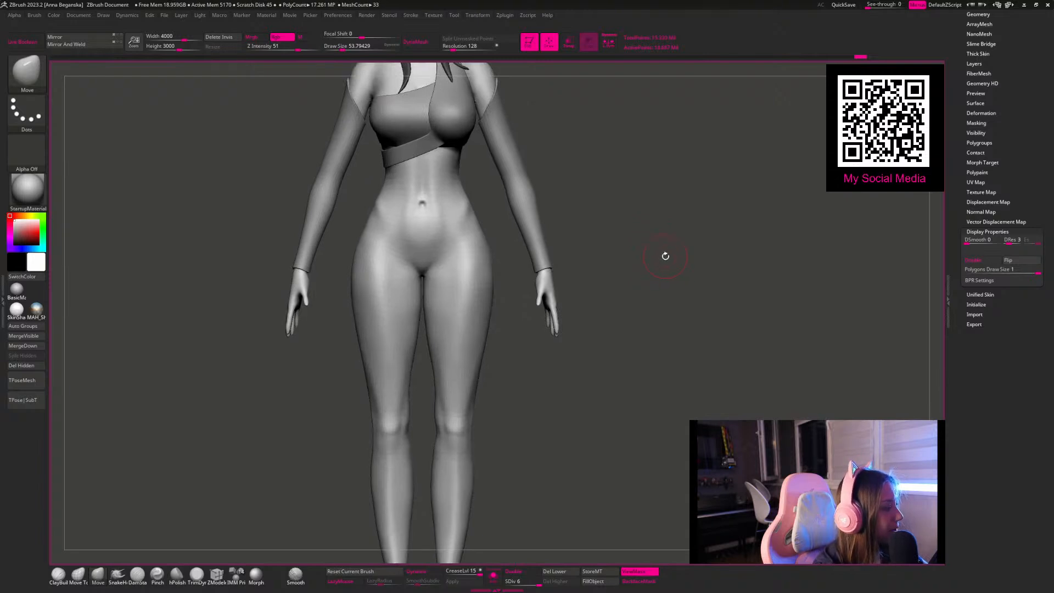
alt+drag(732, 268, 650, 239)
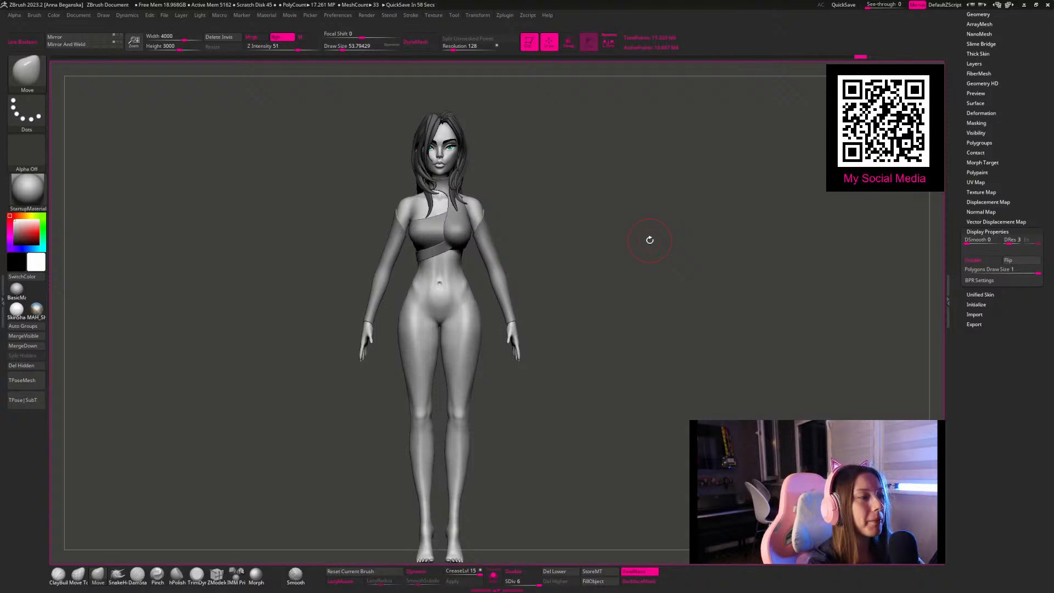
Step: Mask the body's hip area with a rectangular mask running from the waist to the upper thighs
mouse_move(578, 262)
alt+mouse_down()
mouse_move(605, 219)
mouse_move(596, 261)
alt+mouse_up()
mouse_move(473, 257)
ctrl+mouse_down()
mouse_move(435, 276)
mouse_move(485, 313)
ctrl+mouse_up()
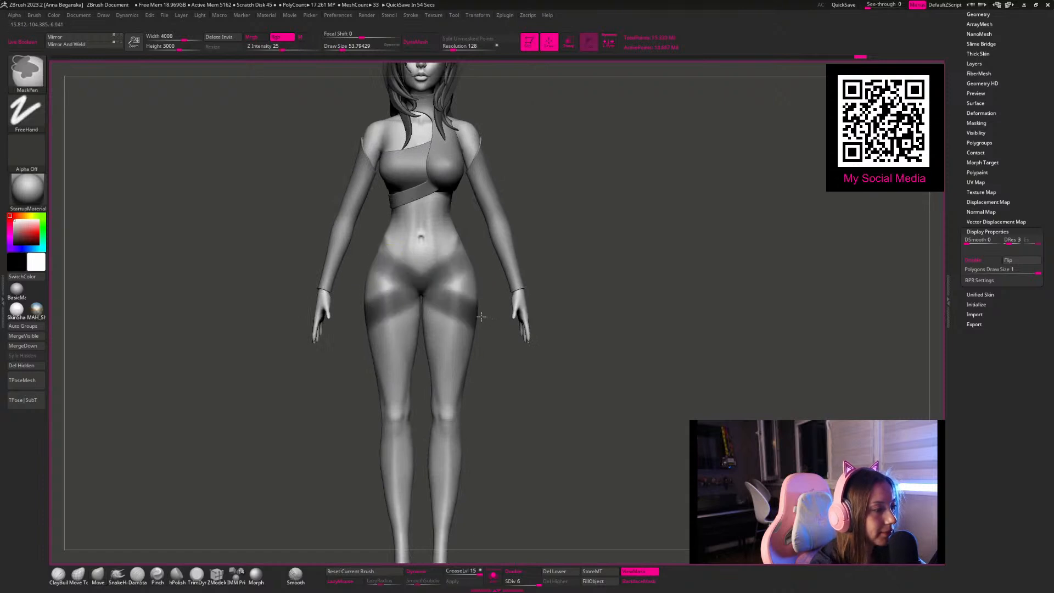
ctrl+click(576, 233)
ctrl+drag(572, 208, 473, 298)
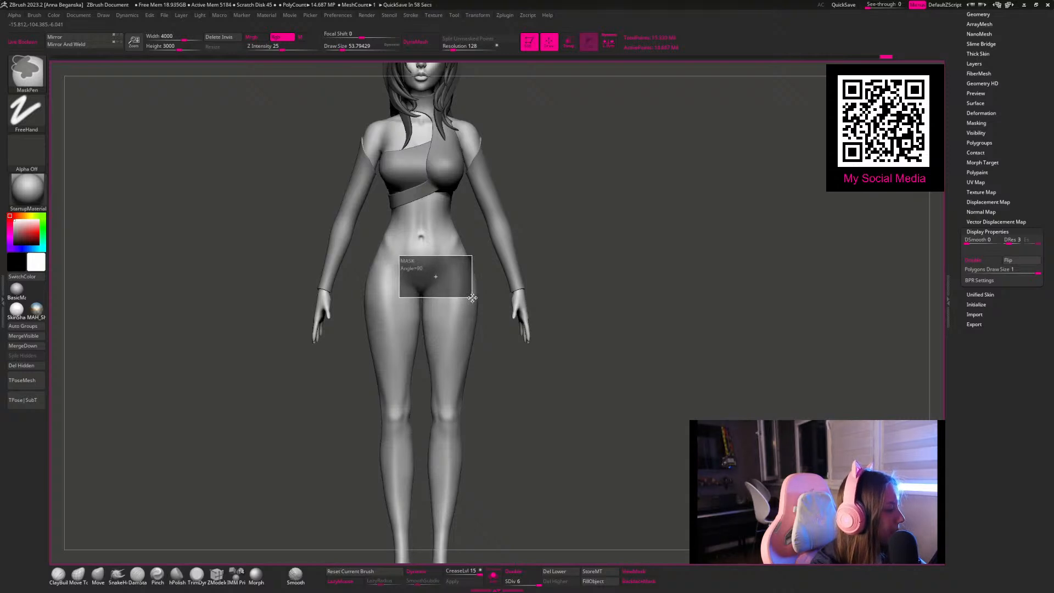
mouse_move(472, 297)
ctrl+mouse_down()
mouse_move(453, 277)
mouse_move(481, 284)
mouse_move(477, 296)
ctrl+mouse_up()
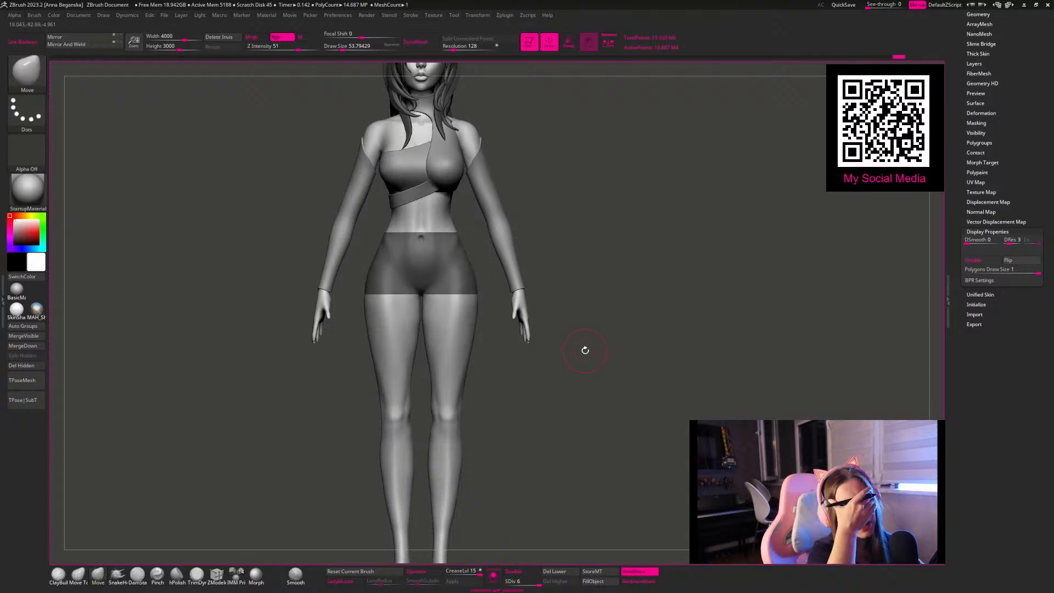
Step: Extract the masked hip area as a separate subtool with thickness 0.02 and smoothing 5, and accept the result
click(988, 84)
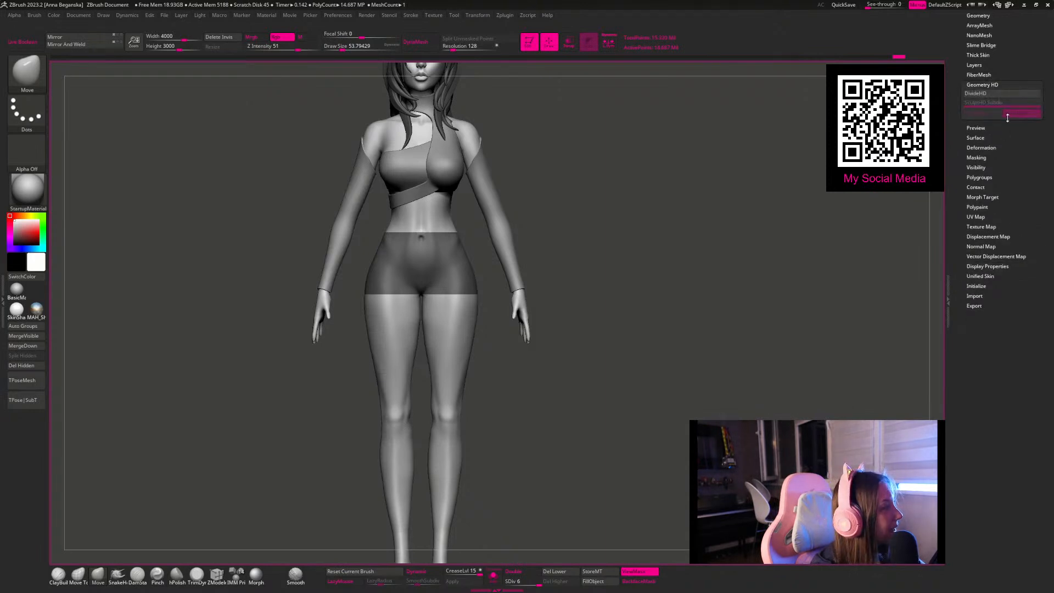
alt+drag(669, 224, 694, 245)
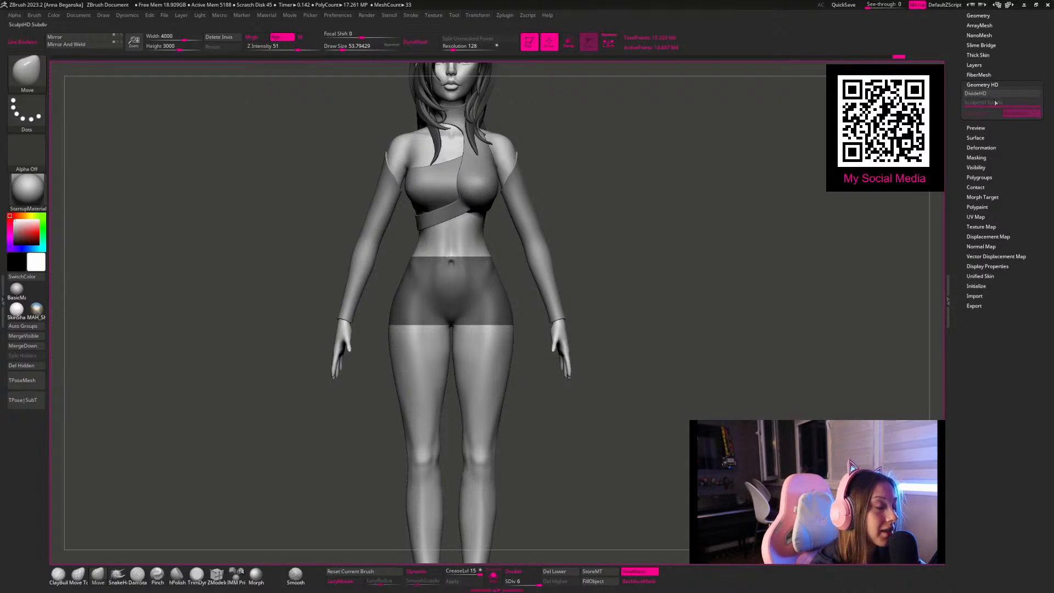
key(ctrl+h)
alt+drag(681, 226, 655, 192)
mouse_move(388, 259)
ctrl+mouse_down()
mouse_move(529, 333)
mouse_move(522, 348)
mouse_move(505, 322)
mouse_move(528, 331)
ctrl+mouse_up()
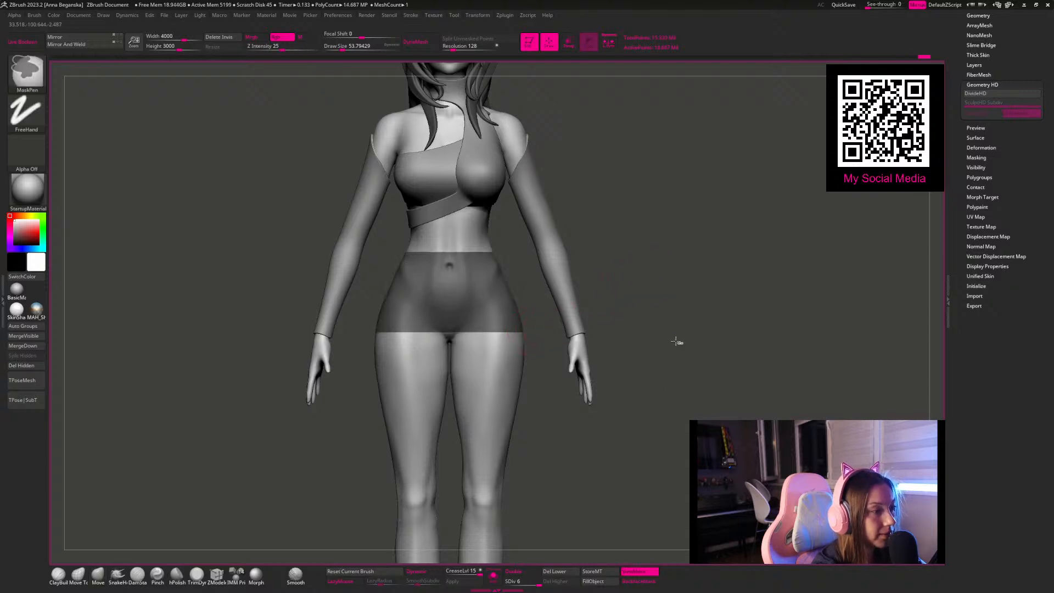
ctrl+click(648, 323)
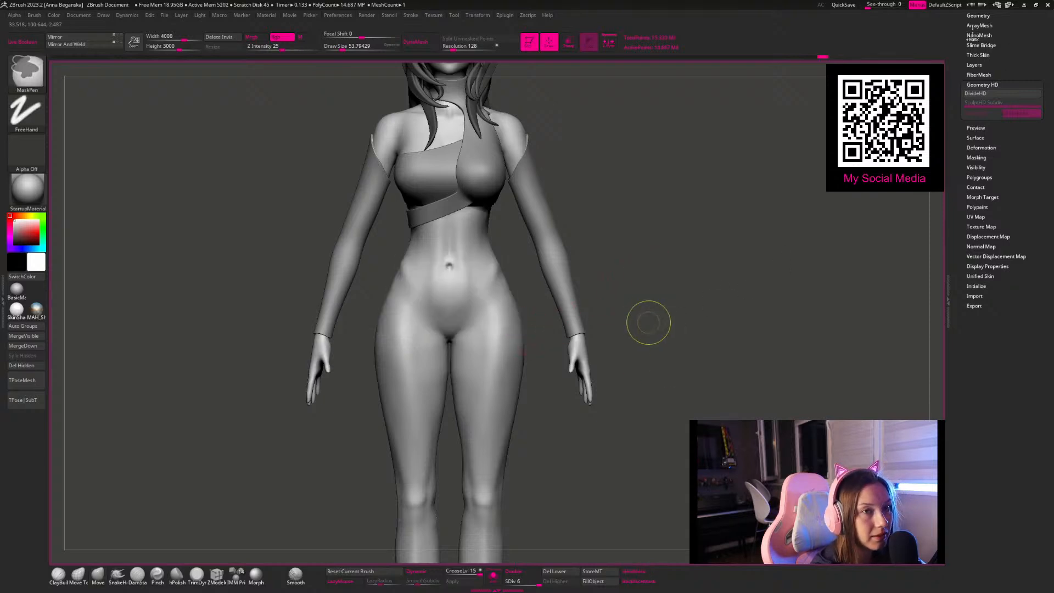
key(ctrl+z)
click(977, 16)
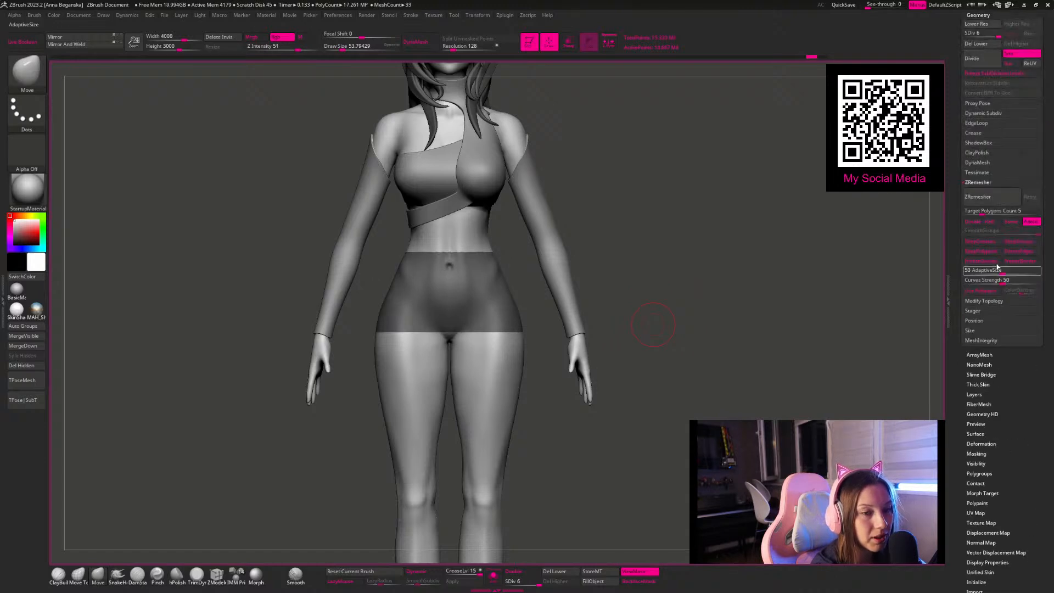
drag(955, 49, 955, 78)
click(976, 31)
click(968, 547)
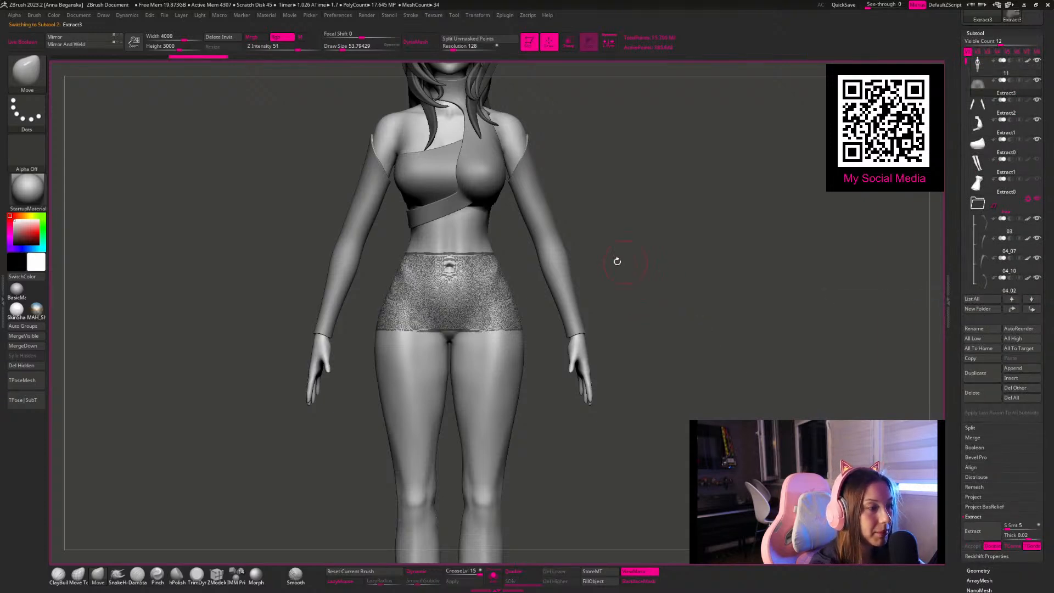
Step: Isolate the extracted hip piece, centre the gizmo on it and stretch it vertically into a long tube
key(w)
ctrl+right_drag(670, 273, 593, 233)
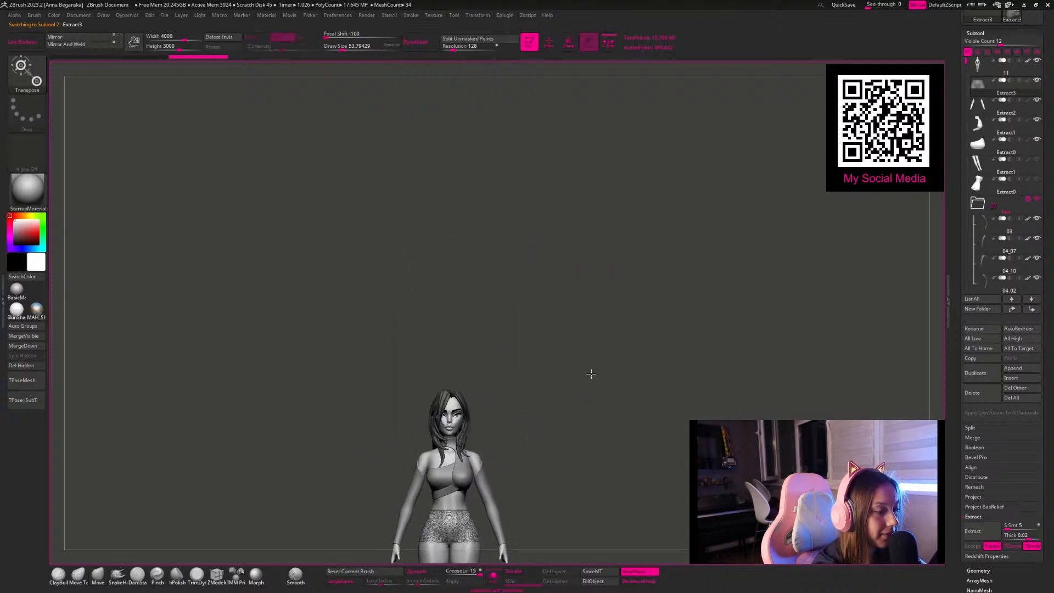
alt+right_drag(586, 376, 580, 213)
click(496, 577)
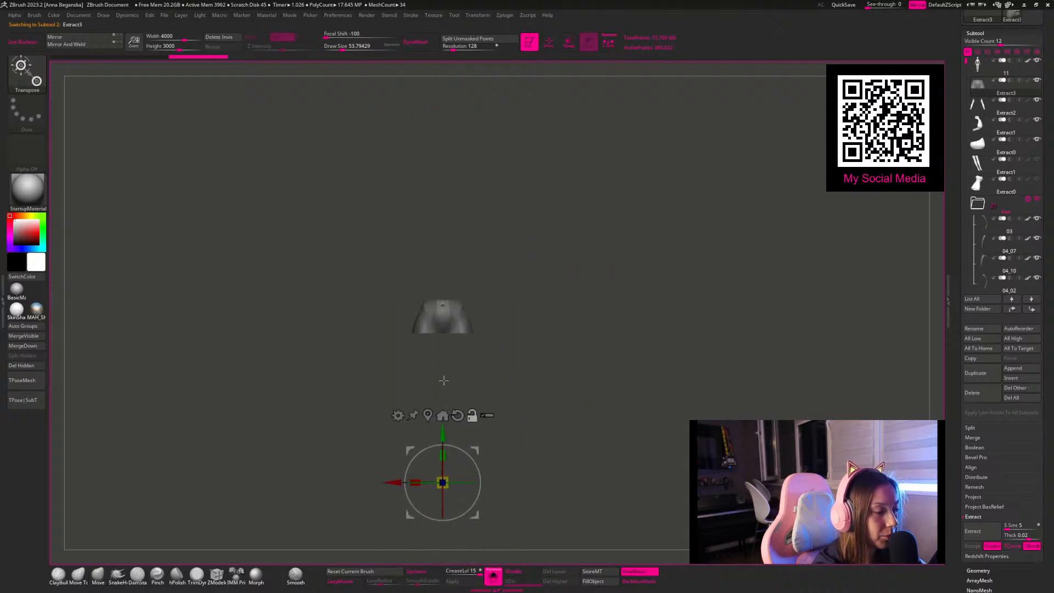
click(428, 414)
drag(452, 319, 462, 179)
click(497, 580)
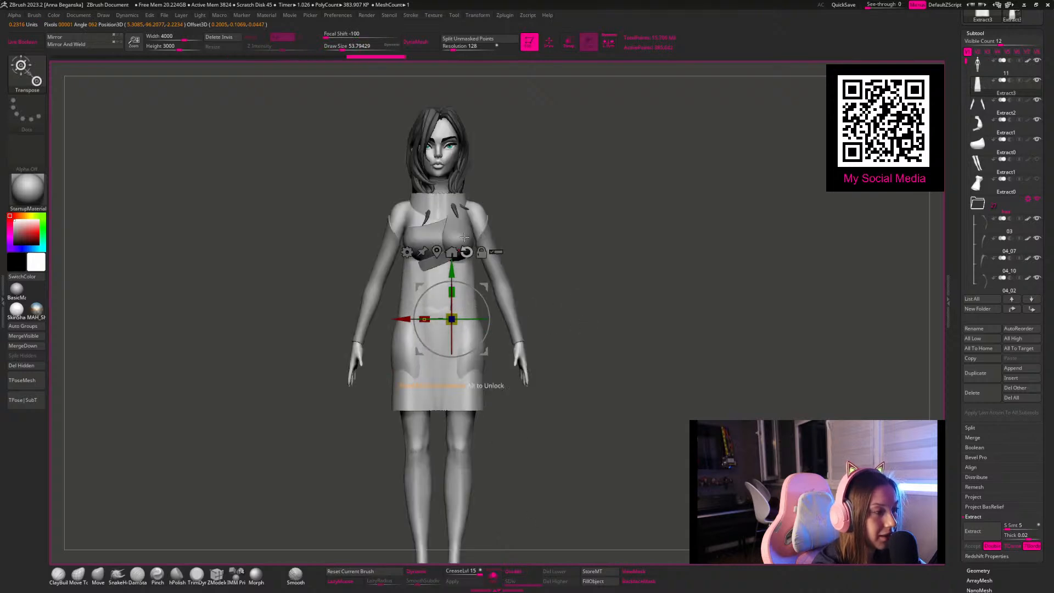
Step: Move the stretched tube down to start at the waist and lengthen it to the ankles as a long skirt
drag(455, 267, 455, 385)
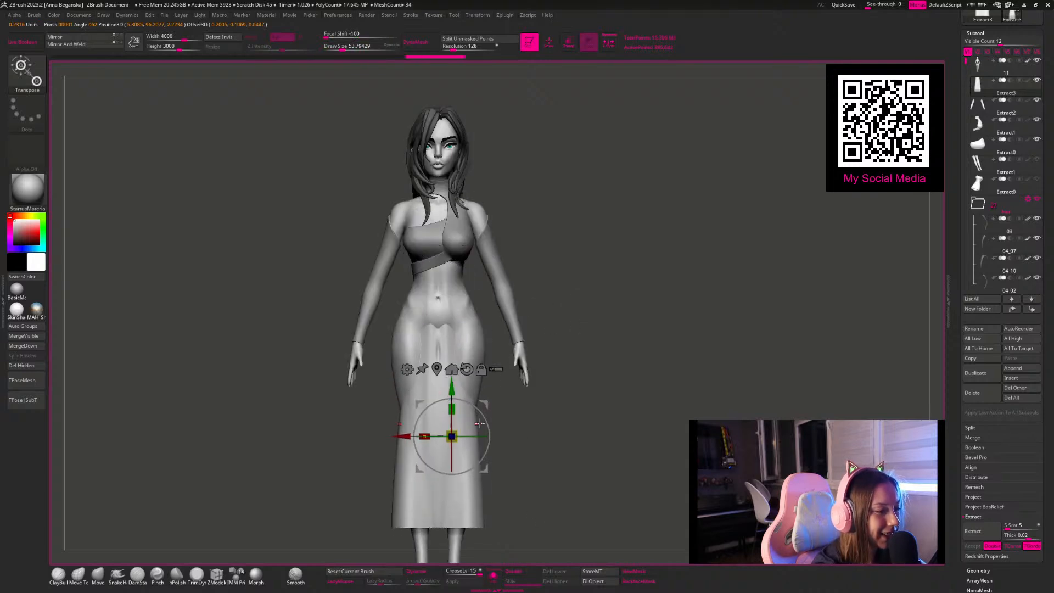
alt+drag(600, 436, 566, 351)
drag(446, 327, 447, 315)
drag(451, 358, 445, 335)
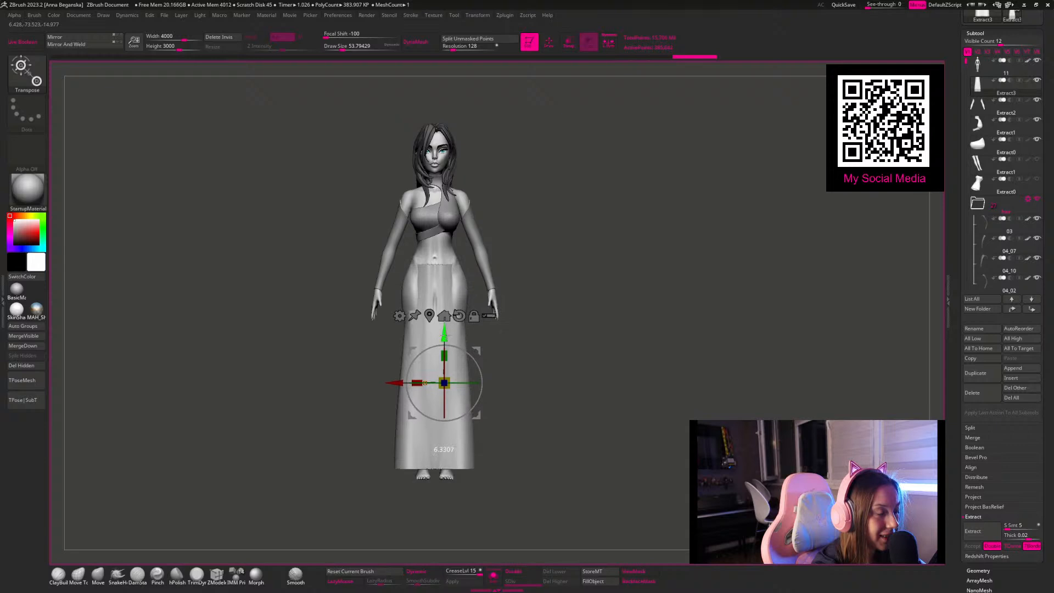
Step: Pull the skirt outward over the exposed hips at the front with the Move brush at a draw size of about 94
key(q)
key(space)
mouse_move(445, 280)
mouse_down()
mouse_move(470, 292)
mouse_move(455, 293)
mouse_up()
key(space)
key(space)
drag(536, 285, 524, 268)
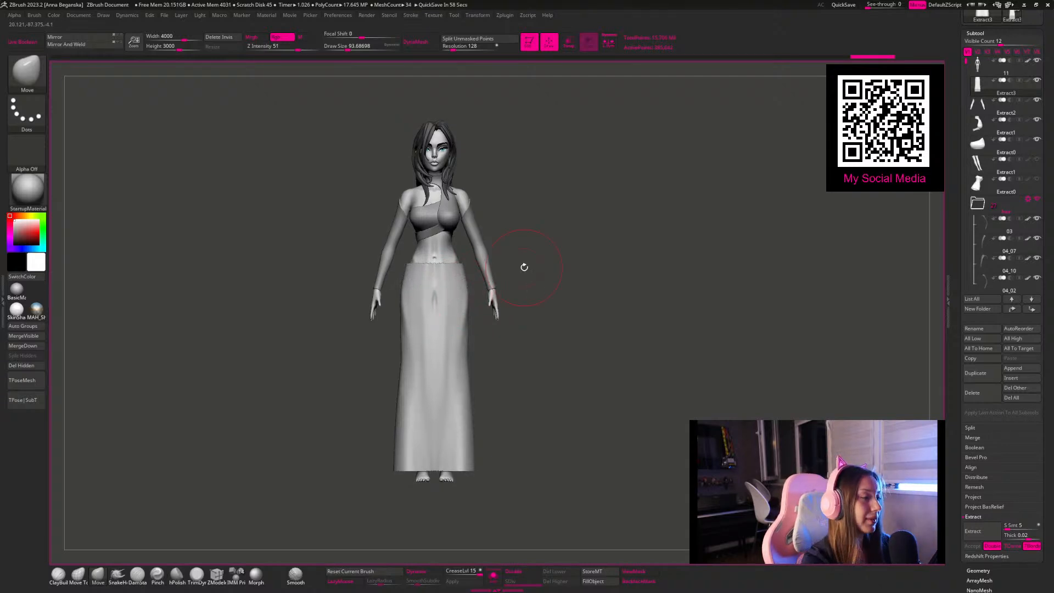
Step: Enable double-sided display and pull the skirt over the buttocks and rear hips with the Move brush at a draw size of about 124
mouse_move(576, 240)
alt+mouse_down()
mouse_move(577, 224)
mouse_move(581, 247)
alt+mouse_up()
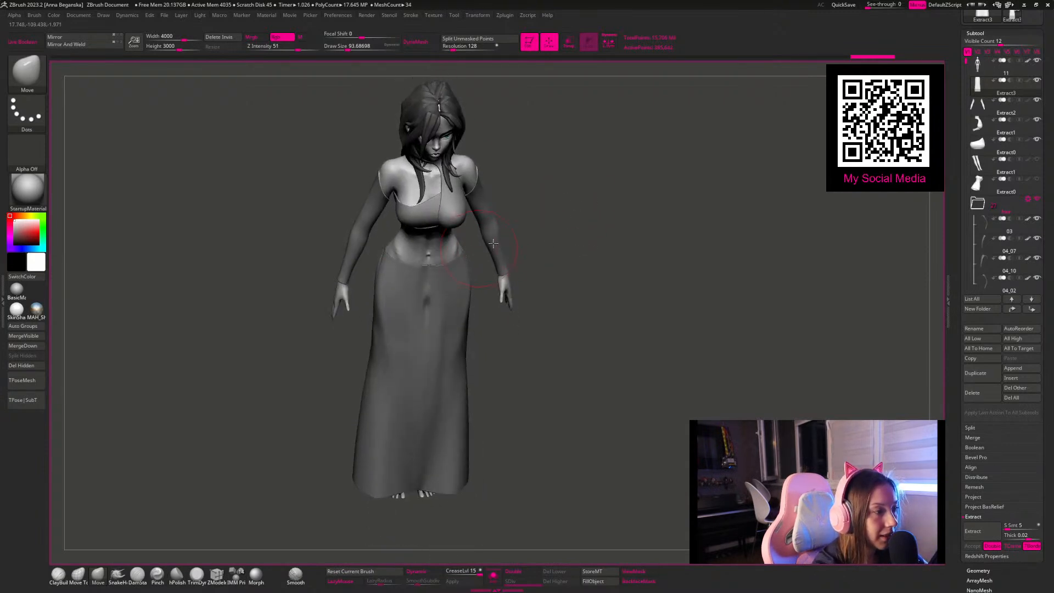
click(524, 572)
mouse_move(600, 361)
mouse_down()
mouse_move(543, 313)
mouse_move(634, 291)
mouse_move(669, 295)
mouse_up()
key(space)
drag(518, 289, 525, 288)
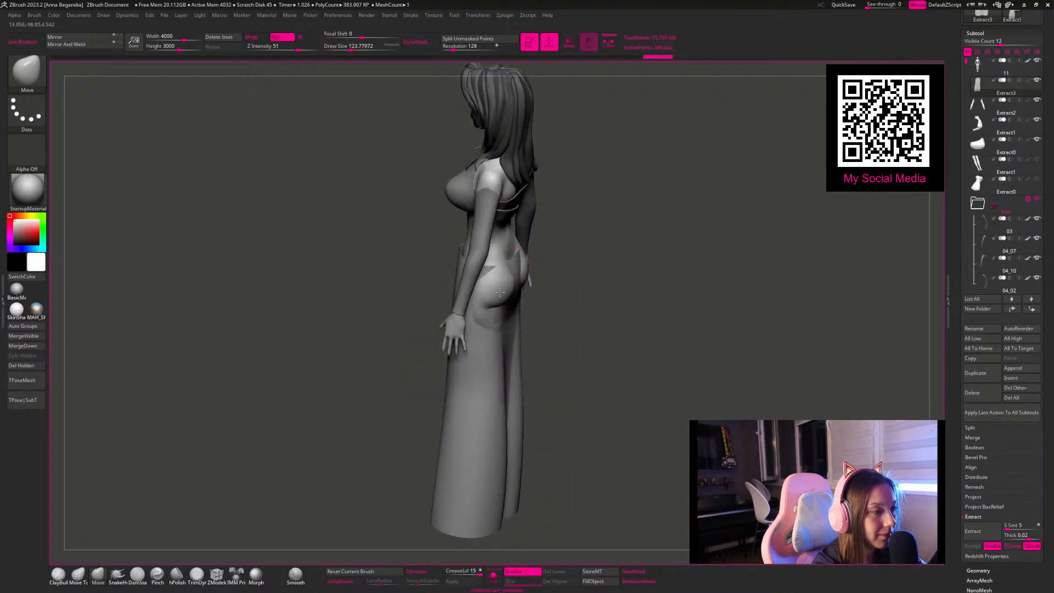
drag(612, 275, 550, 269)
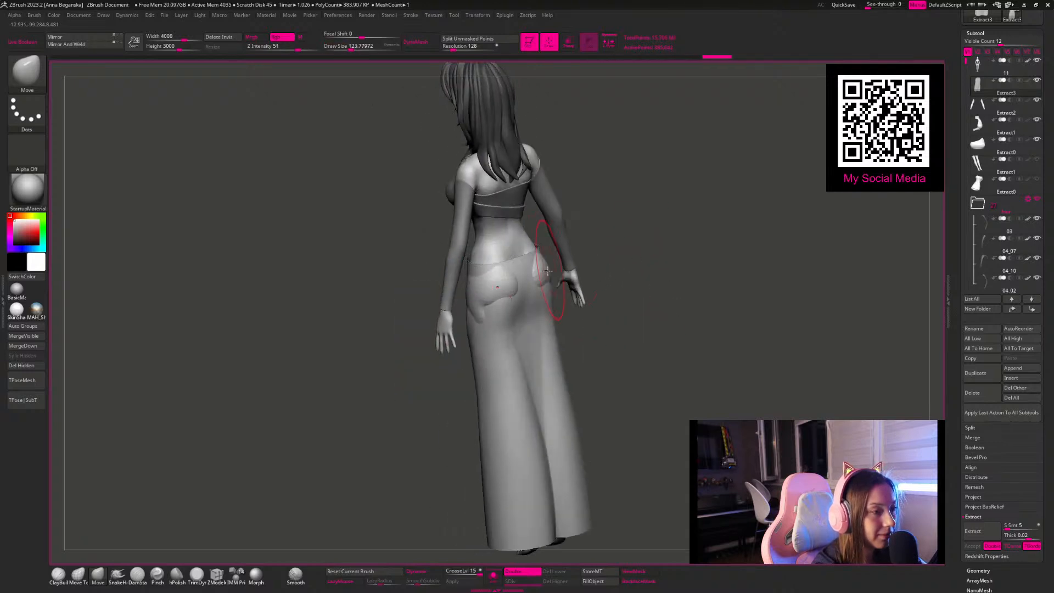
drag(621, 237, 494, 284)
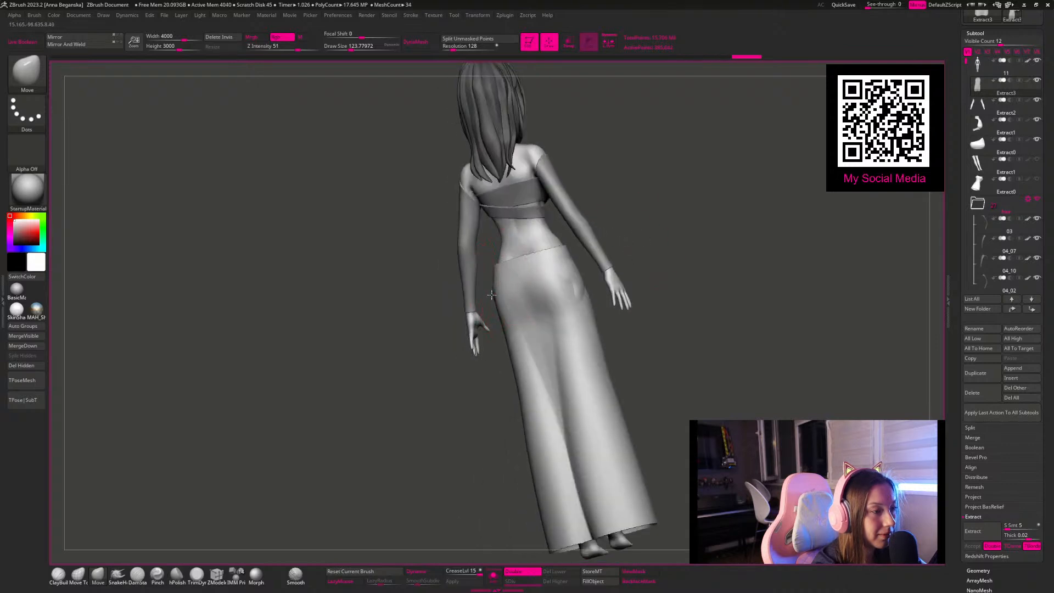
Step: Smooth the back of the skirt and fill the groove between the legs with the ClayBuildup brush
shift+drag(681, 278, 513, 377)
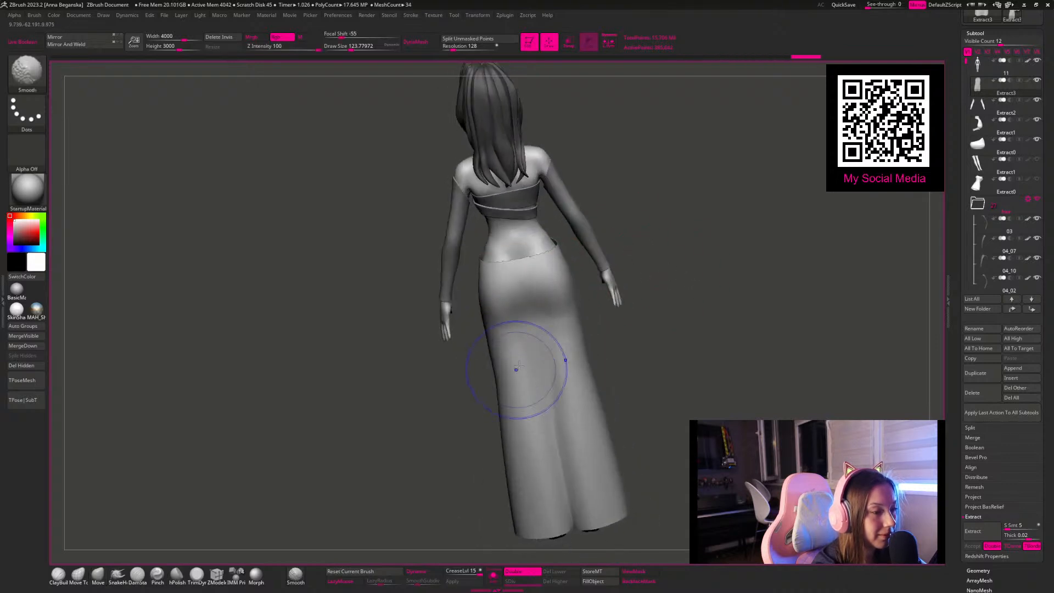
alt+drag(675, 417, 637, 305)
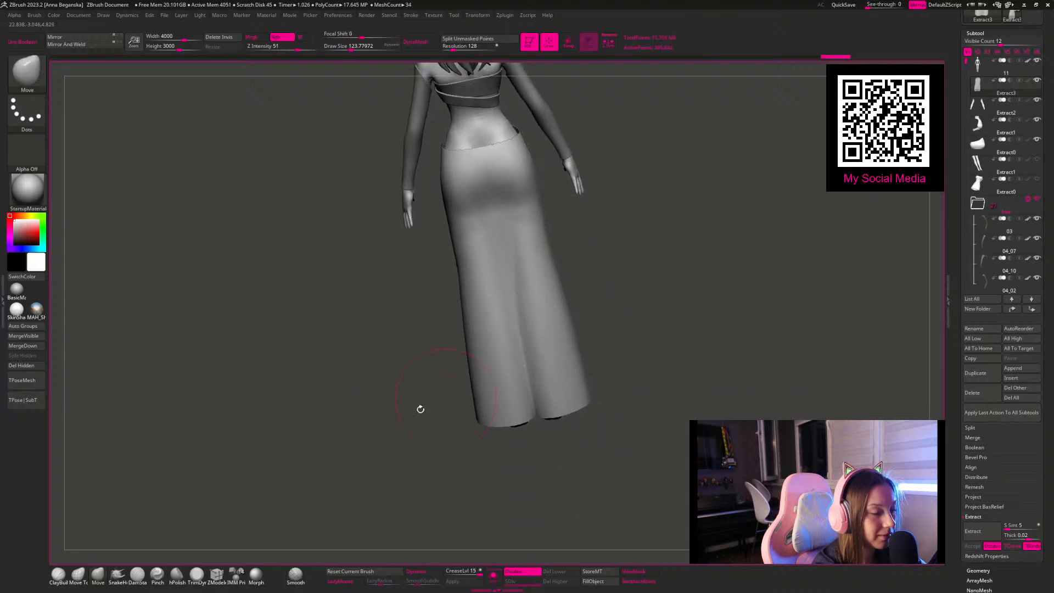
click(59, 576)
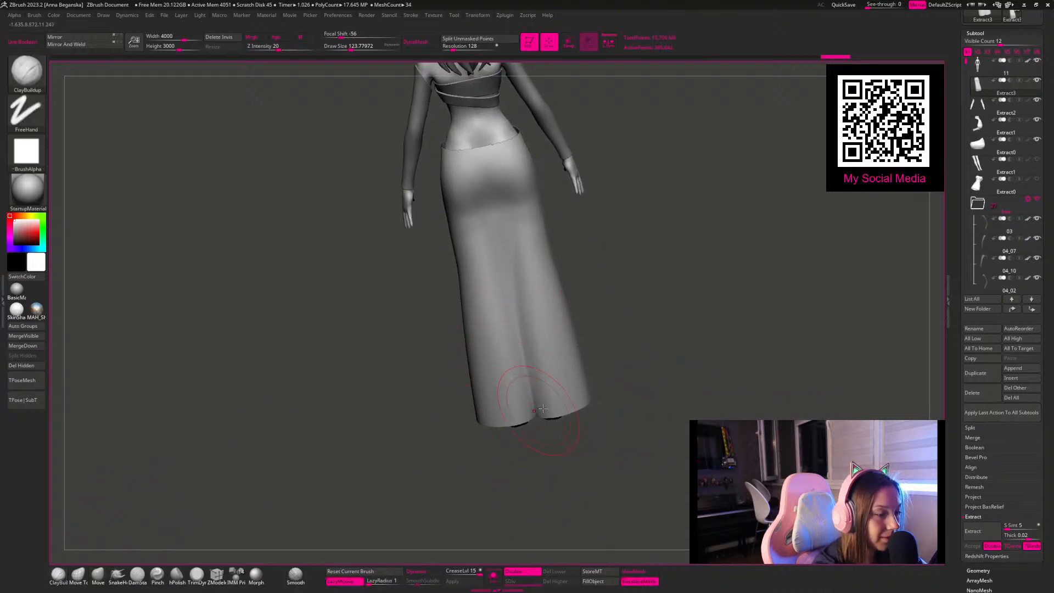
drag(510, 289, 534, 413)
mouse_move(521, 347)
mouse_down()
mouse_move(537, 417)
mouse_move(519, 307)
mouse_up()
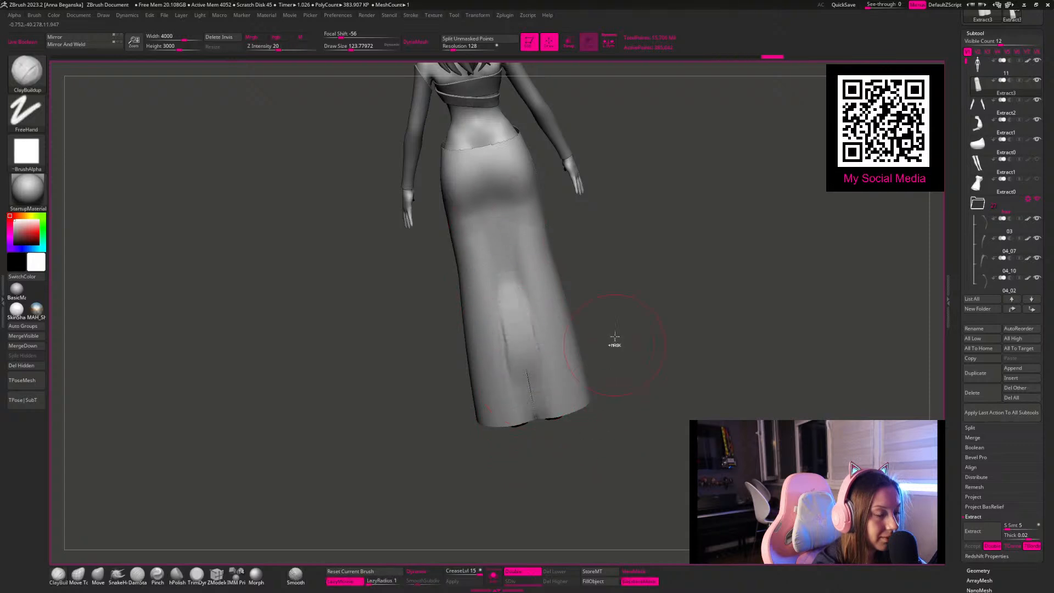
Step: Smooth the built-up area on the skirt's lower back, checking the mesh with its wireframe displayed
drag(655, 342, 651, 315)
mouse_move(621, 283)
alt+mouse_down()
mouse_move(588, 229)
mouse_move(607, 282)
mouse_move(615, 253)
mouse_move(580, 256)
alt+mouse_up()
key(shift)
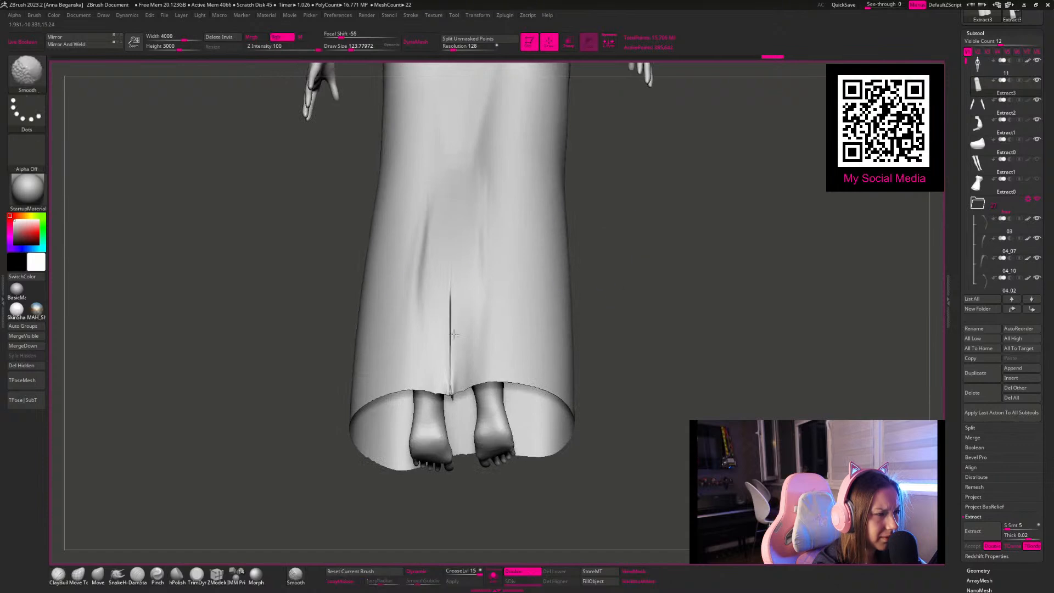
drag(640, 306, 503, 332)
key(shift+f)
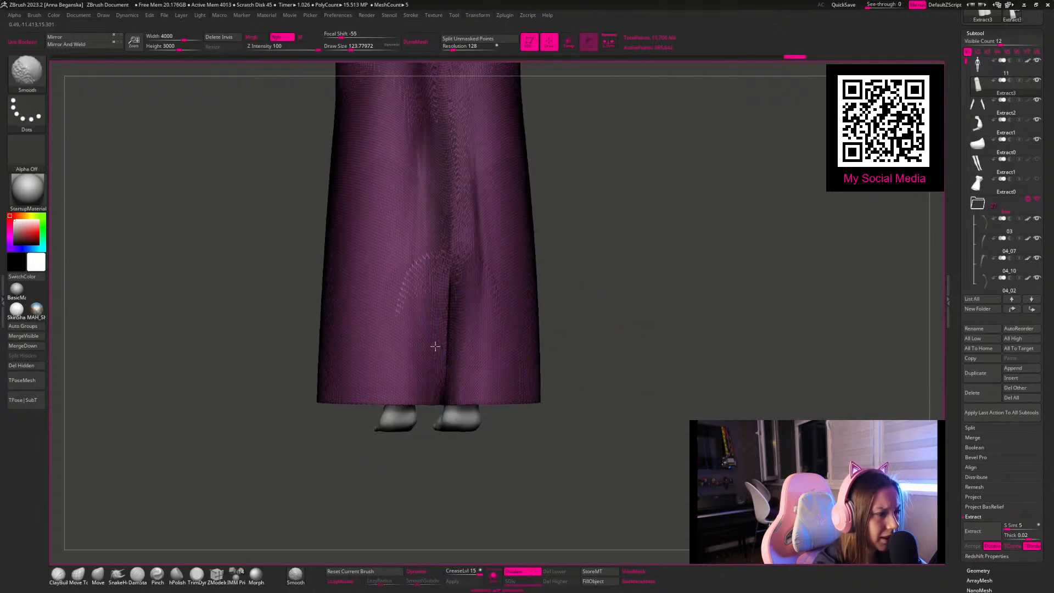
mouse_move(607, 304)
mouse_down()
mouse_move(649, 351)
mouse_move(641, 331)
mouse_move(659, 320)
mouse_move(447, 302)
mouse_up()
key(shift+f)
Step: Try to rebuild the skirt with DynaMesh at resolution 128
right_click(642, 331)
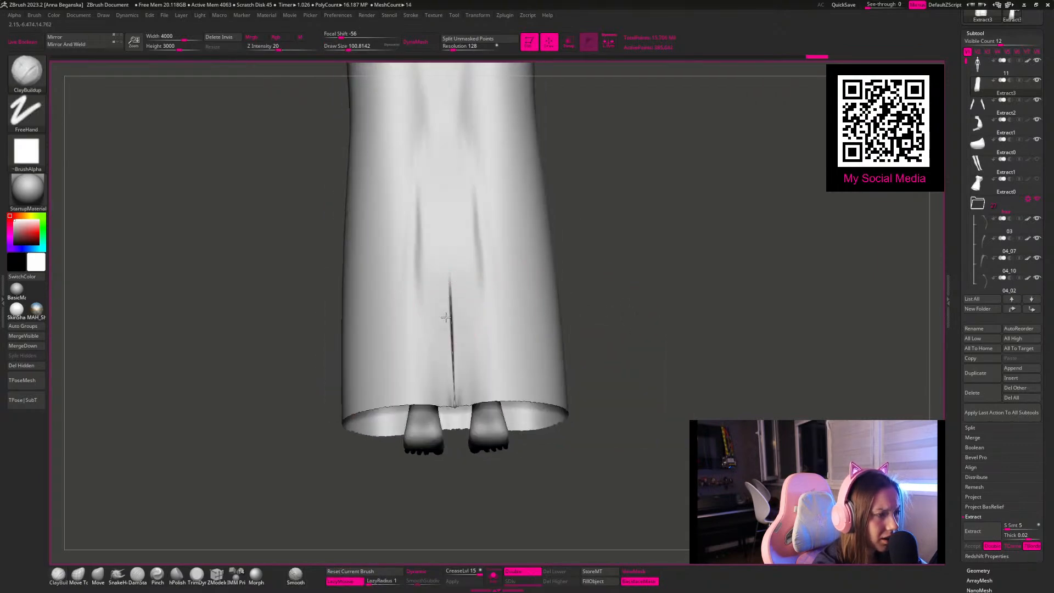
drag(640, 319, 611, 259)
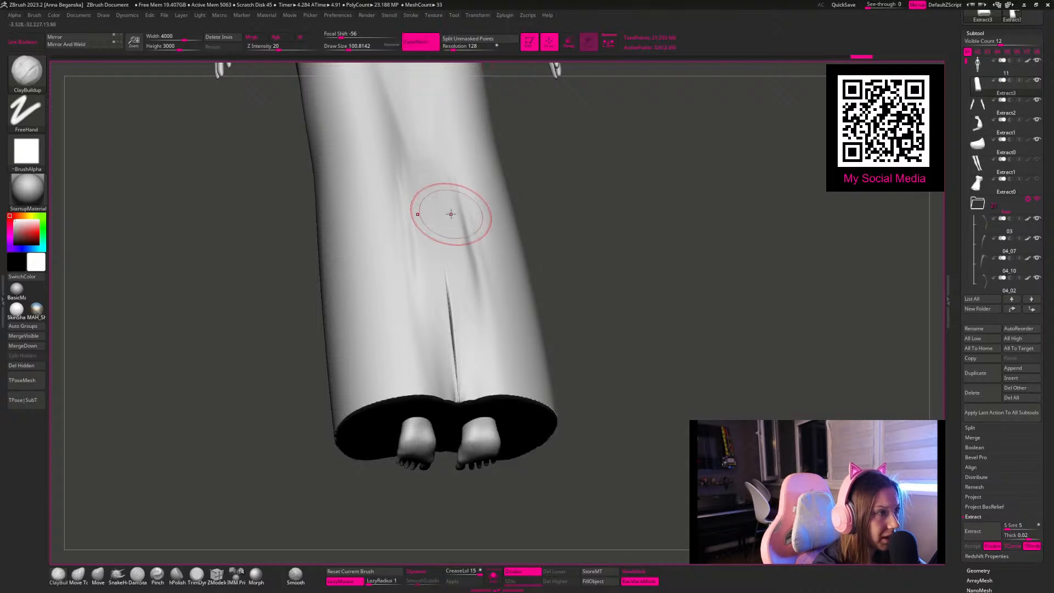
mouse_move(578, 236)
mouse_down()
mouse_move(570, 208)
mouse_move(537, 195)
mouse_move(506, 245)
mouse_move(522, 256)
mouse_up()
ctrl+click(528, 199)
key(ctrl+z)
key(ctrl+z)
Step: Smooth the lower back of the skirt, then hide and delete the bottom section containing the slit
shift+drag(615, 289, 611, 299)
key(shift+f)
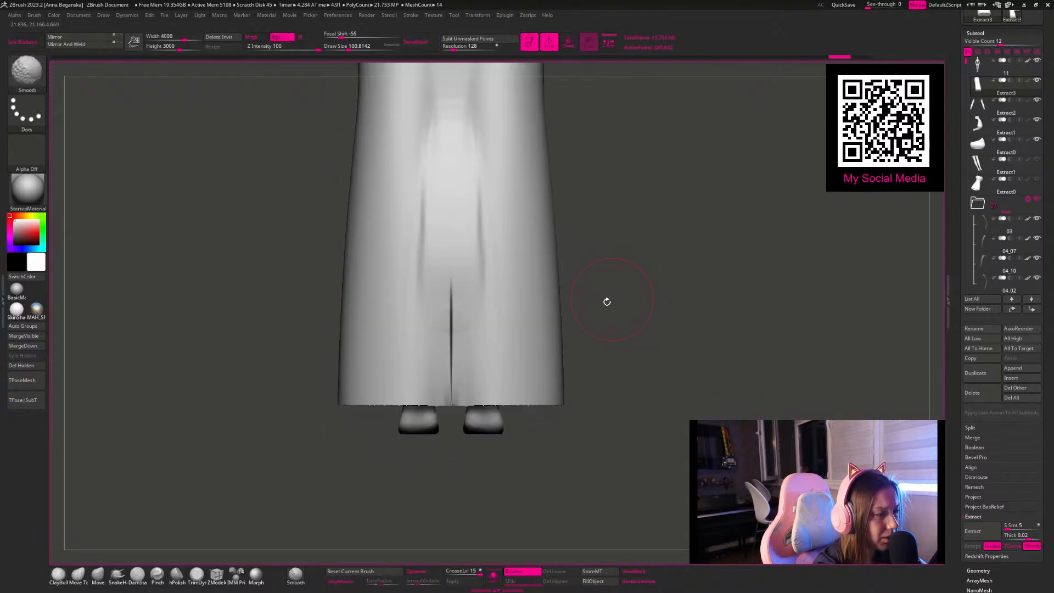
mouse_move(644, 332)
mouse_down()
mouse_move(488, 305)
mouse_move(449, 269)
mouse_up()
mouse_move(588, 343)
shift+mouse_down()
mouse_move(633, 358)
mouse_move(554, 398)
mouse_move(529, 370)
mouse_move(597, 395)
mouse_move(394, 330)
mouse_move(599, 420)
mouse_move(358, 255)
shift+mouse_up()
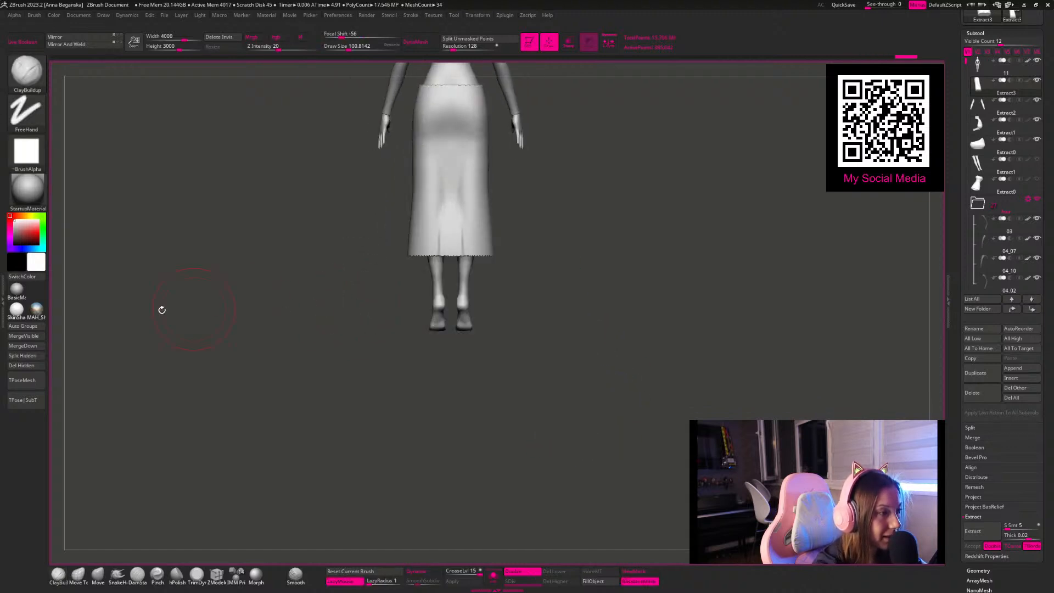
click(27, 367)
Step: Mask the upper part of the shortened skirt and pull its lower edge down to the ankles with the gizmo
alt+drag(607, 300, 555, 330)
key(w)
ctrl+drag(555, 405, 303, 283)
mouse_move(568, 367)
ctrl+mouse_down()
mouse_move(579, 388)
mouse_move(315, 299)
ctrl+mouse_up()
ctrl+click(560, 282)
drag(420, 242, 412, 302)
mouse_move(576, 357)
mouse_down()
mouse_move(644, 370)
mouse_move(555, 311)
mouse_move(577, 338)
mouse_up()
shift+drag(527, 268, 557, 320)
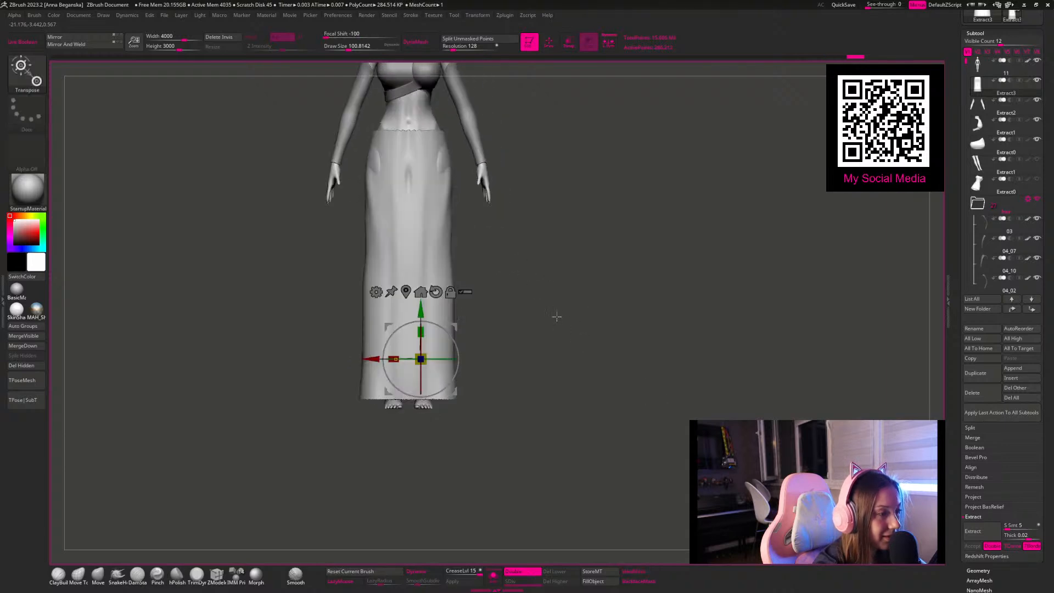
Step: Pull the skirt's sides outward over the exposed hips with the Move brush
key(q)
drag(446, 169, 442, 189)
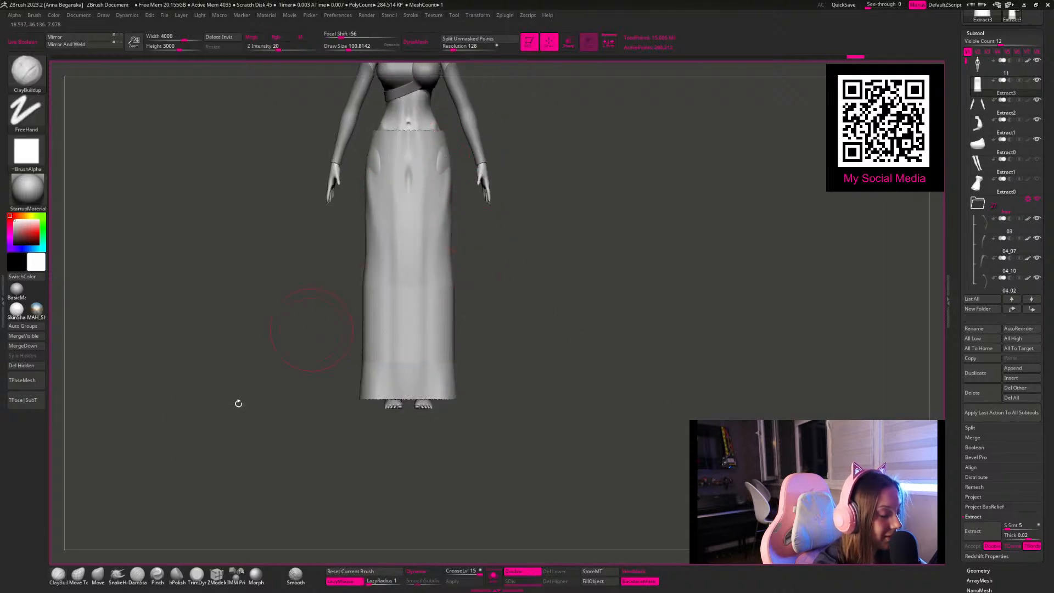
click(98, 575)
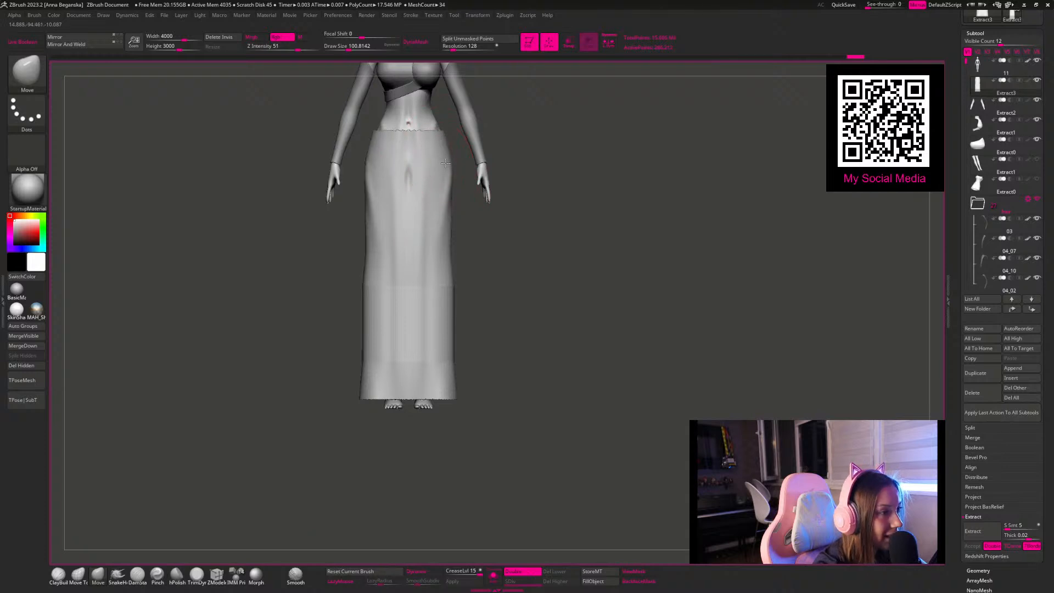
Step: ZRemesh the skirt at a target polygon count of 5, smooth the pinched spot on its side and remesh it again
key(shift+f)
alt+drag(562, 310, 561, 394)
drag(953, 554, 965, 480)
click(978, 380)
click(978, 206)
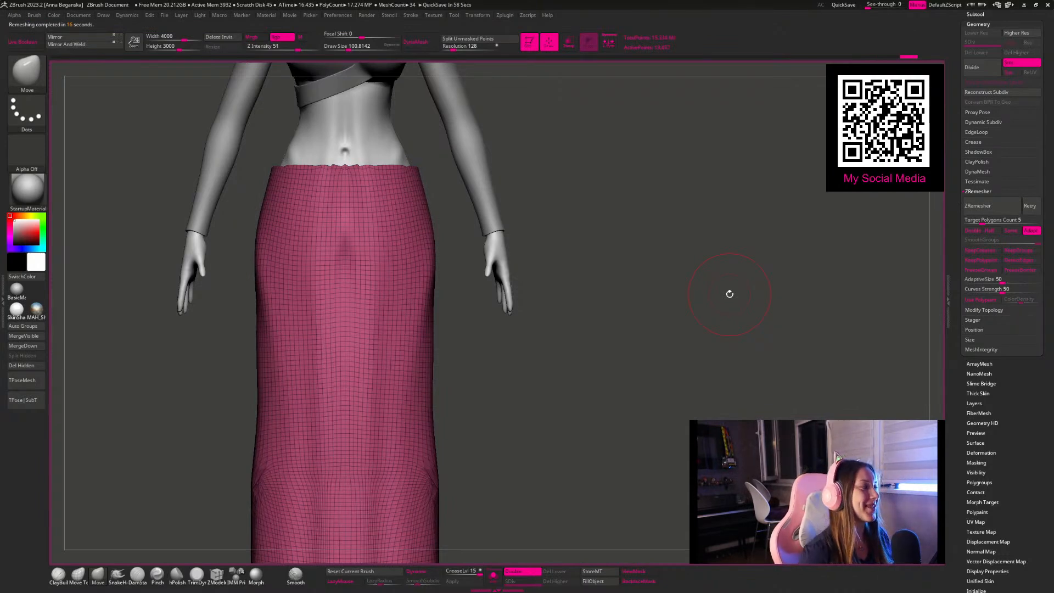
mouse_move(537, 284)
mouse_down()
mouse_move(534, 323)
mouse_move(445, 322)
mouse_move(410, 378)
mouse_up()
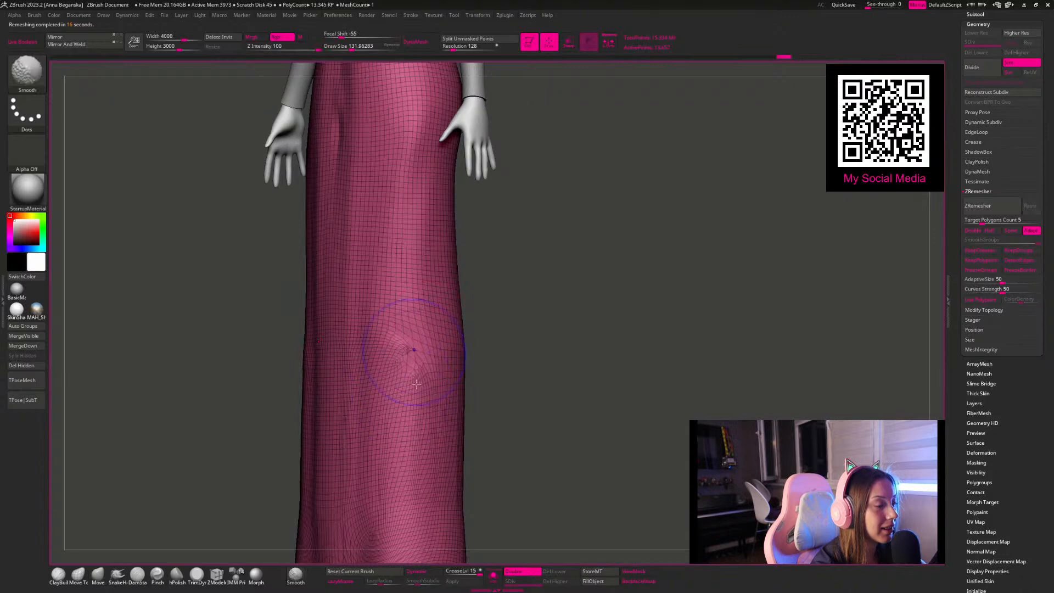
click(979, 206)
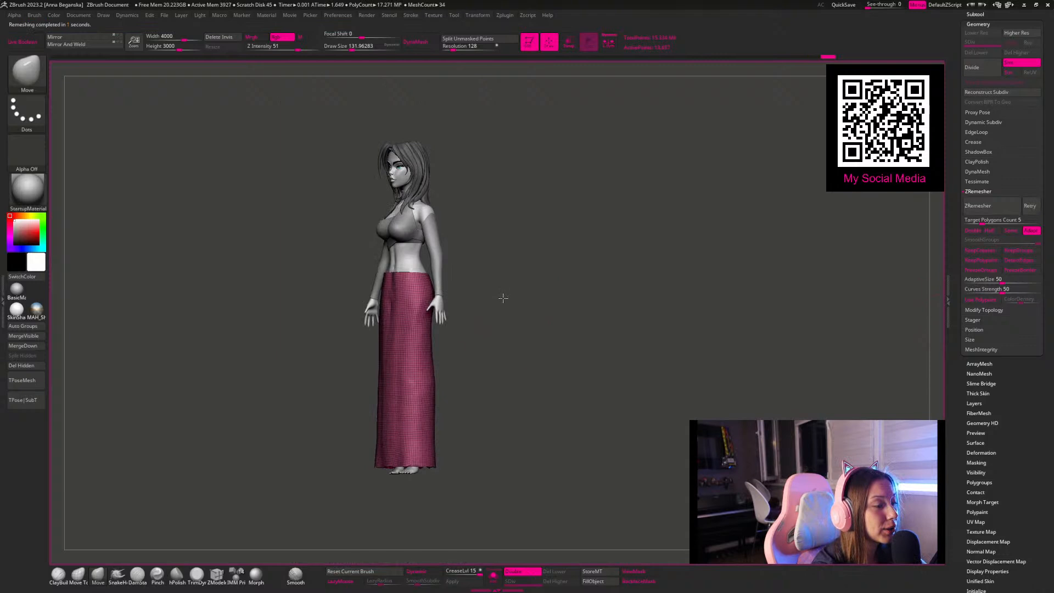
Step: Apply the Polish By Groups deformation to the skirt to even out its jagged hem
drag(501, 297, 524, 356)
alt+drag(518, 392, 464, 394)
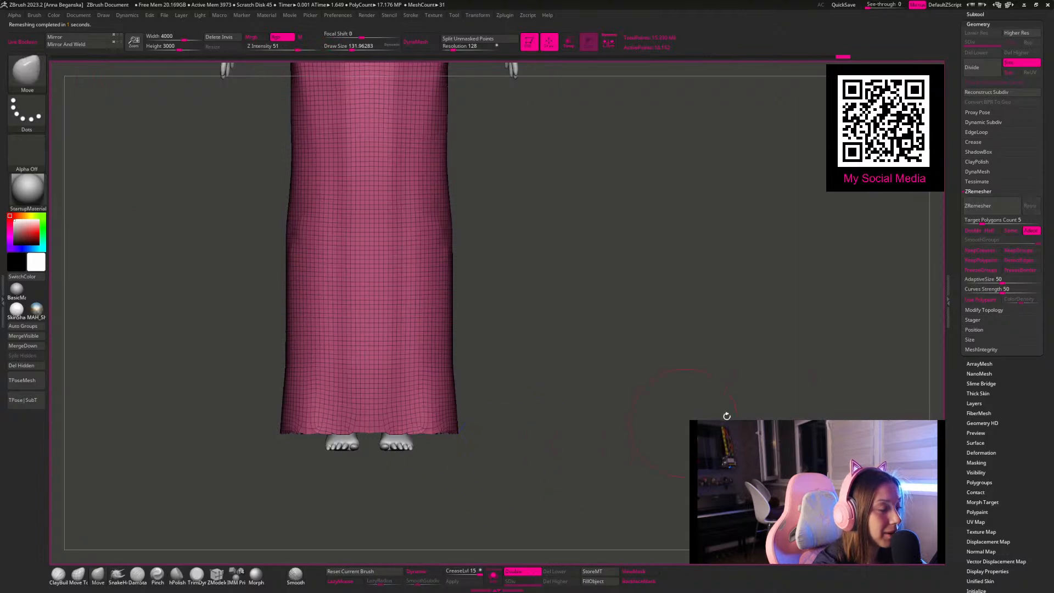
click(980, 454)
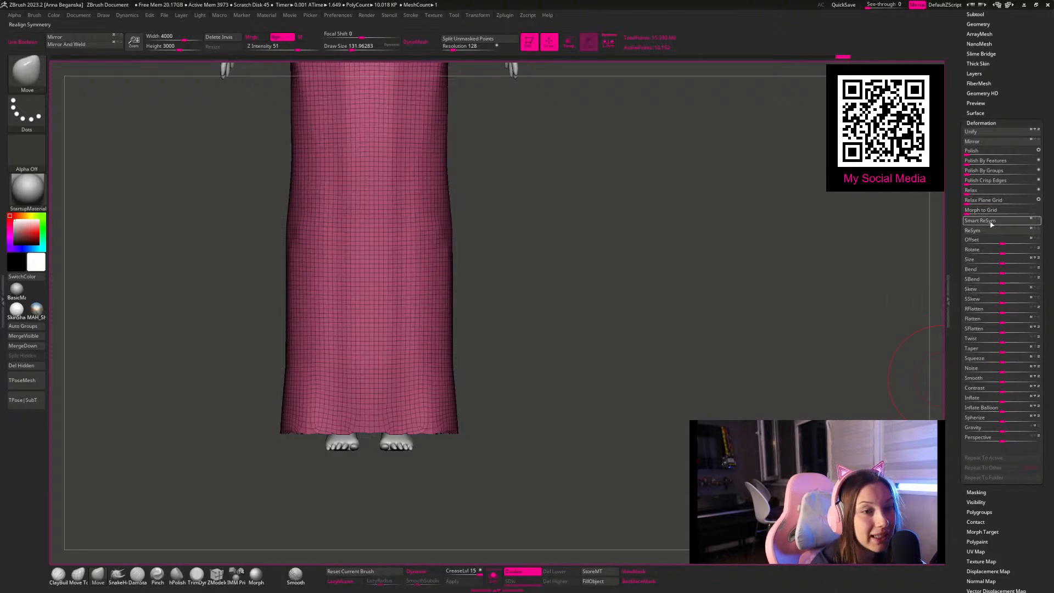
click(977, 171)
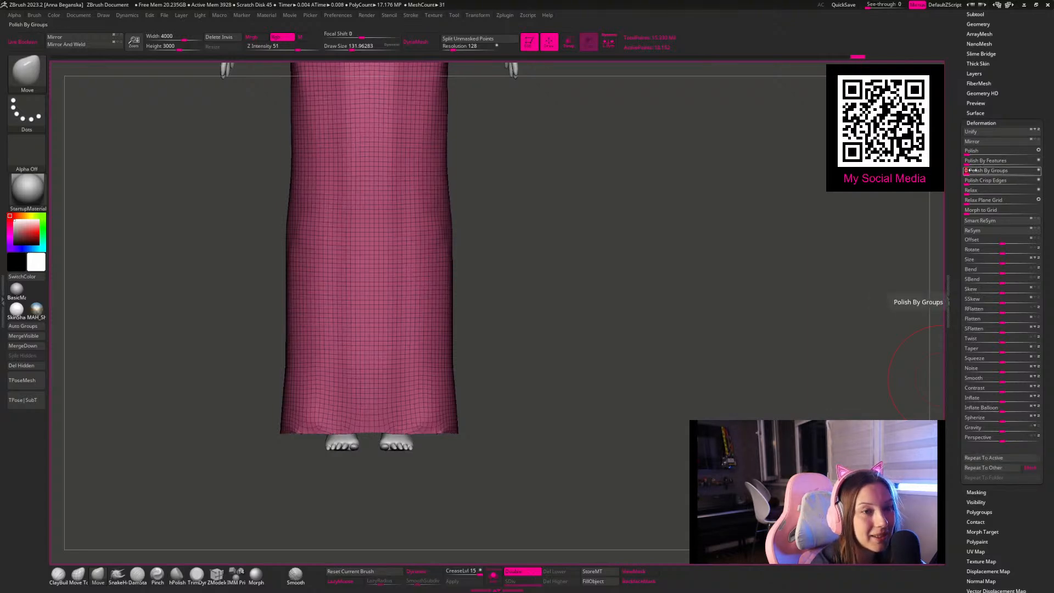
drag(647, 254, 705, 166)
alt+drag(703, 214, 711, 247)
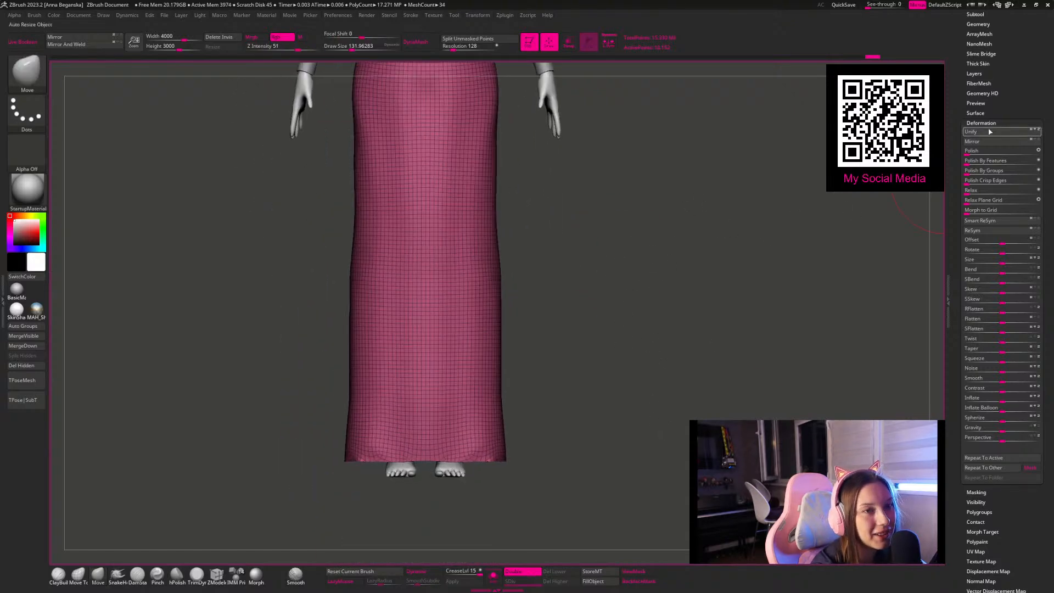
Step: ZRemesh the polished skirt again at a target polygon count of 5
click(978, 25)
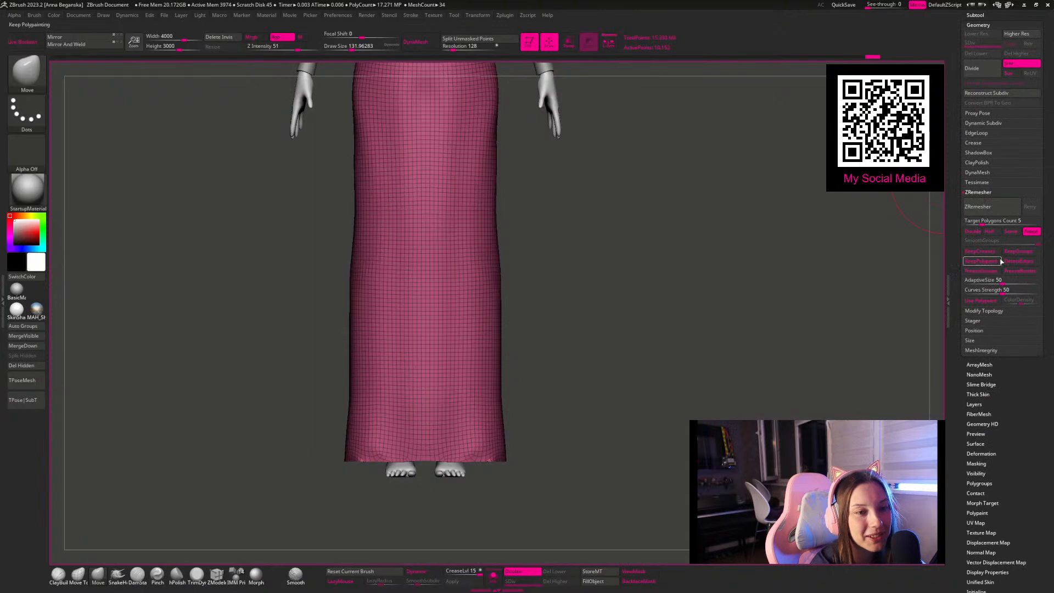
click(986, 207)
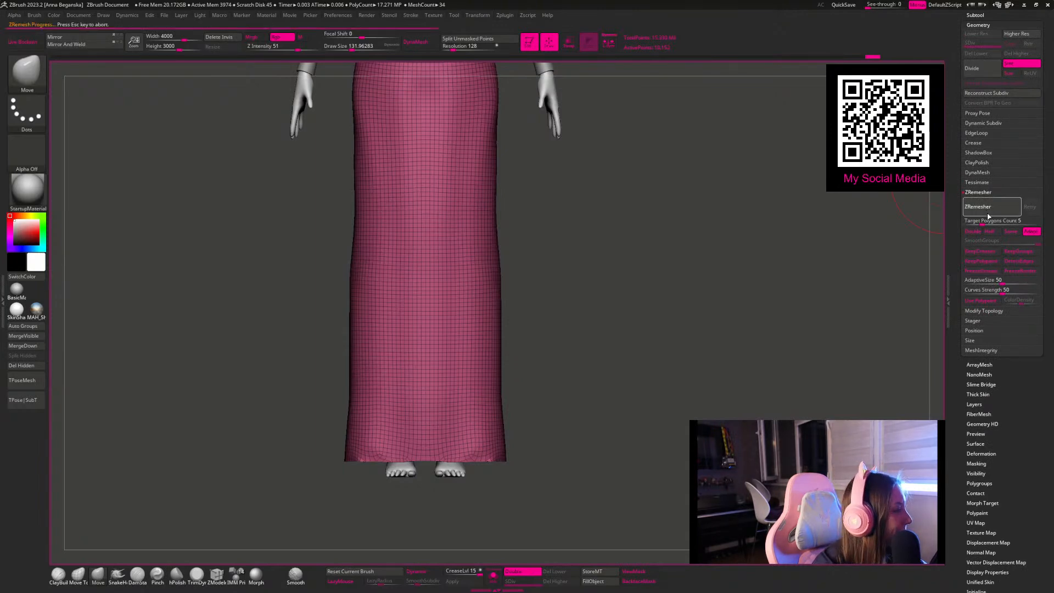
mouse_move(763, 268)
mouse_down()
mouse_move(729, 247)
mouse_move(758, 266)
mouse_move(774, 301)
mouse_move(711, 259)
mouse_move(739, 256)
mouse_move(734, 275)
mouse_move(900, 287)
mouse_up()
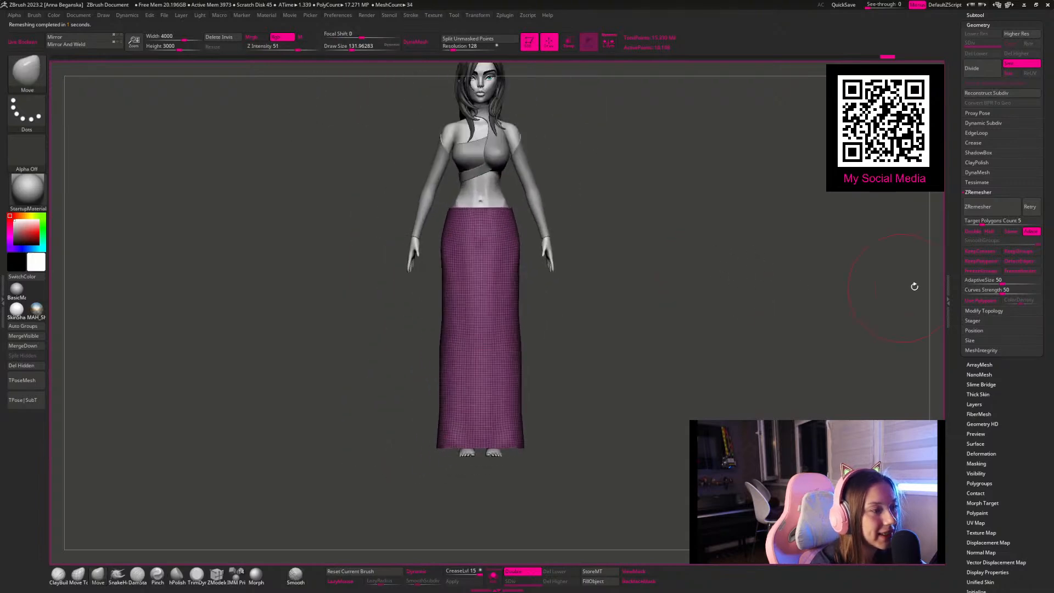
Step: Lower the ZRemesher target polygon count to 0.1 and remesh the skirt into large quads
click(977, 222)
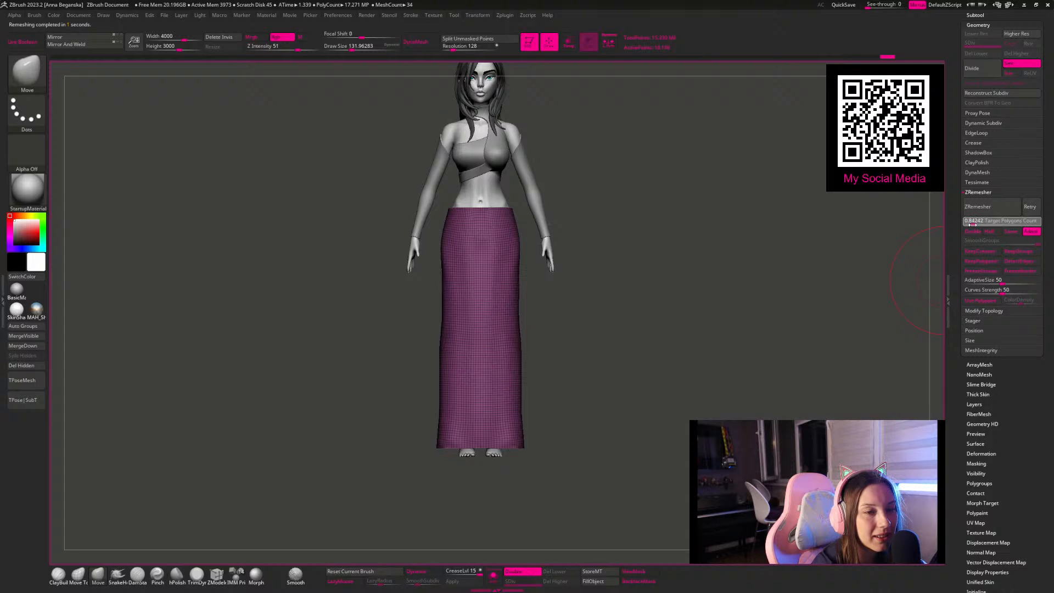
click(973, 225)
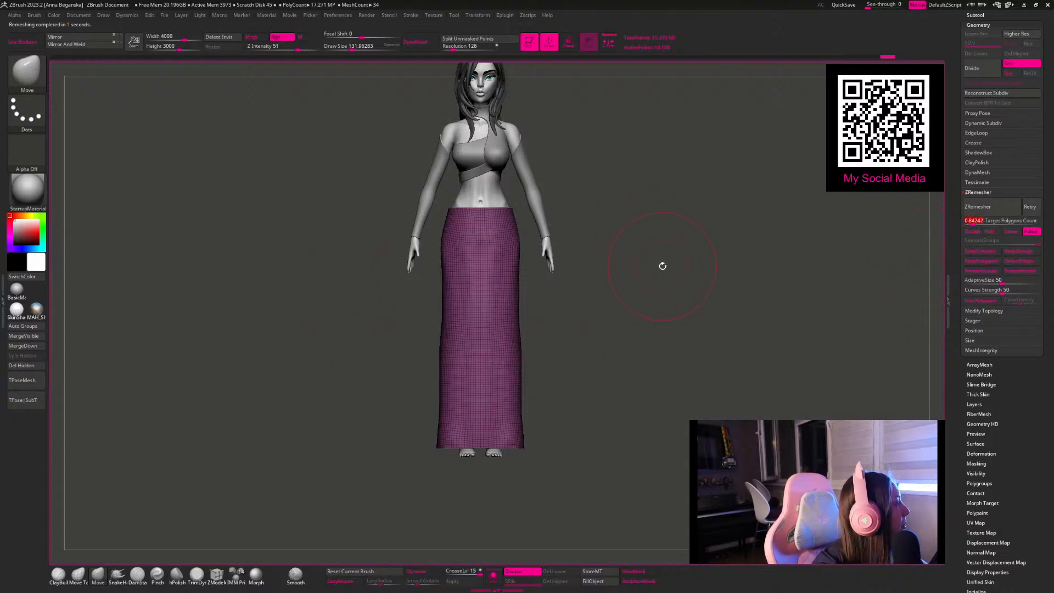
key(space)
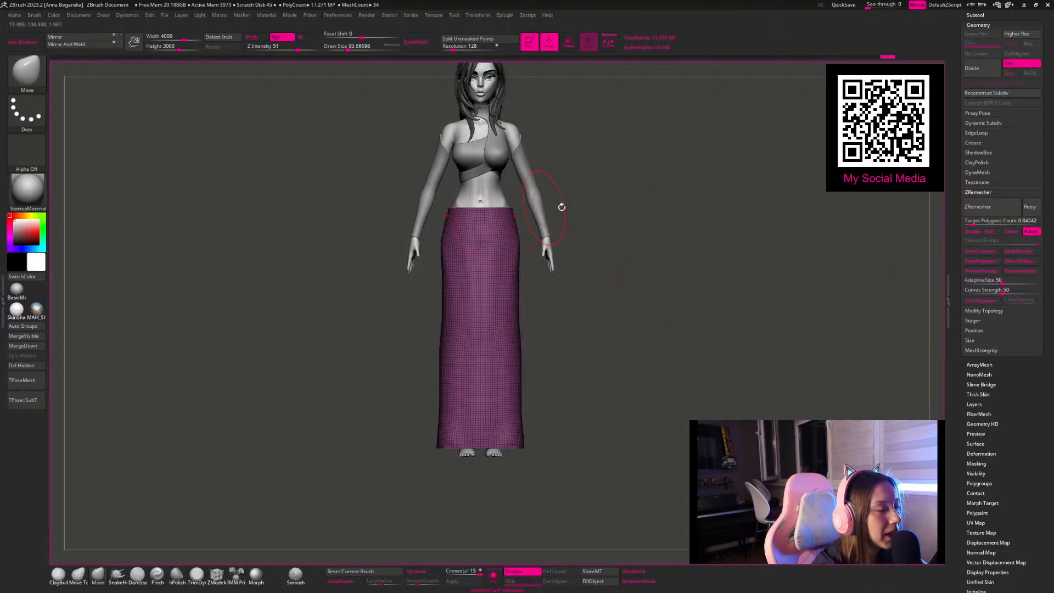
drag(627, 205, 662, 209)
key(space)
drag(500, 251, 492, 251)
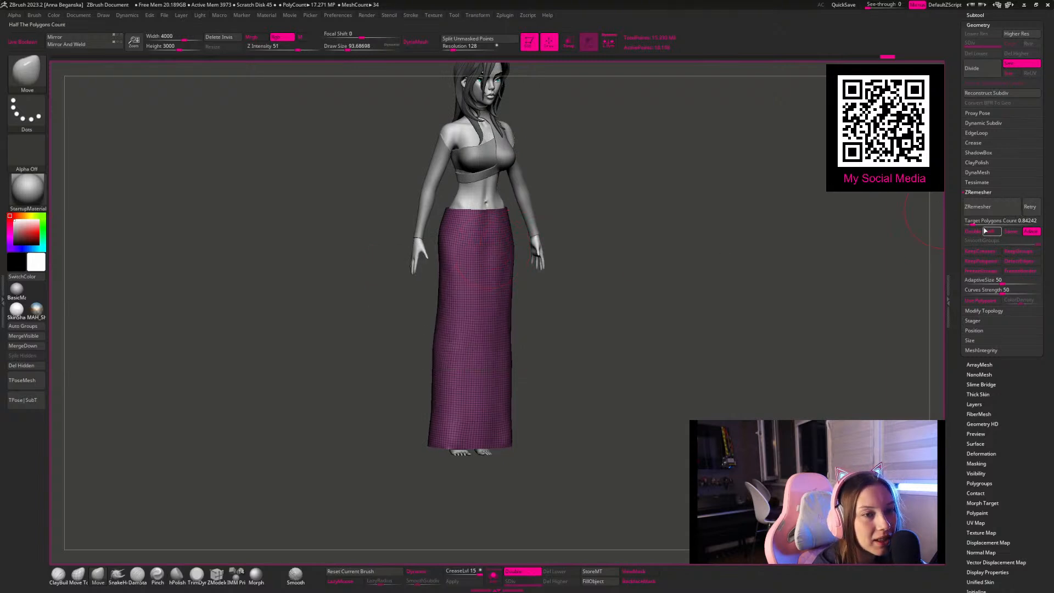
click(982, 220)
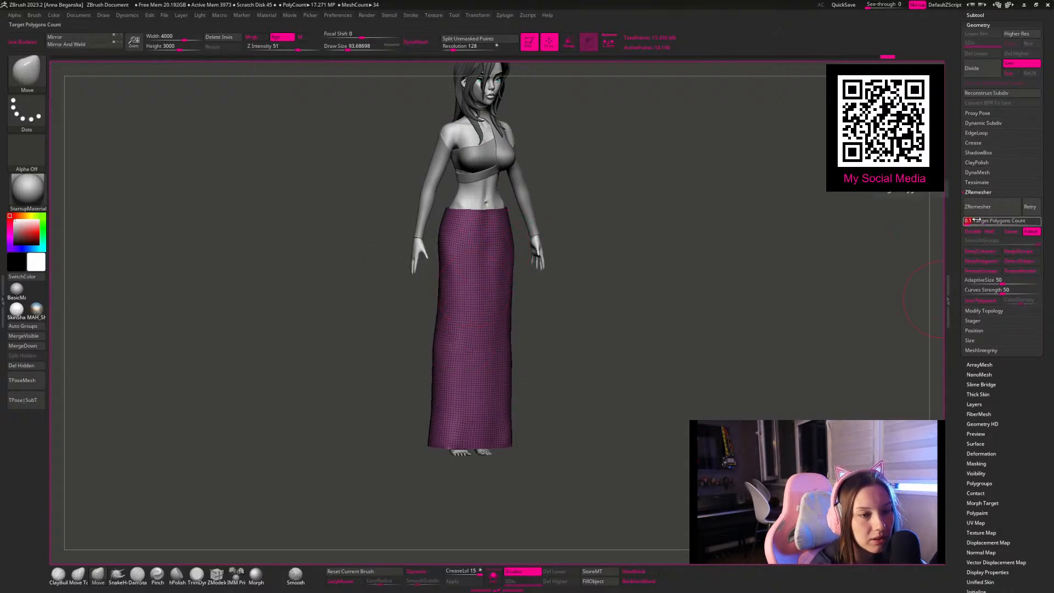
text(0.1)
key(Return)
click(978, 206)
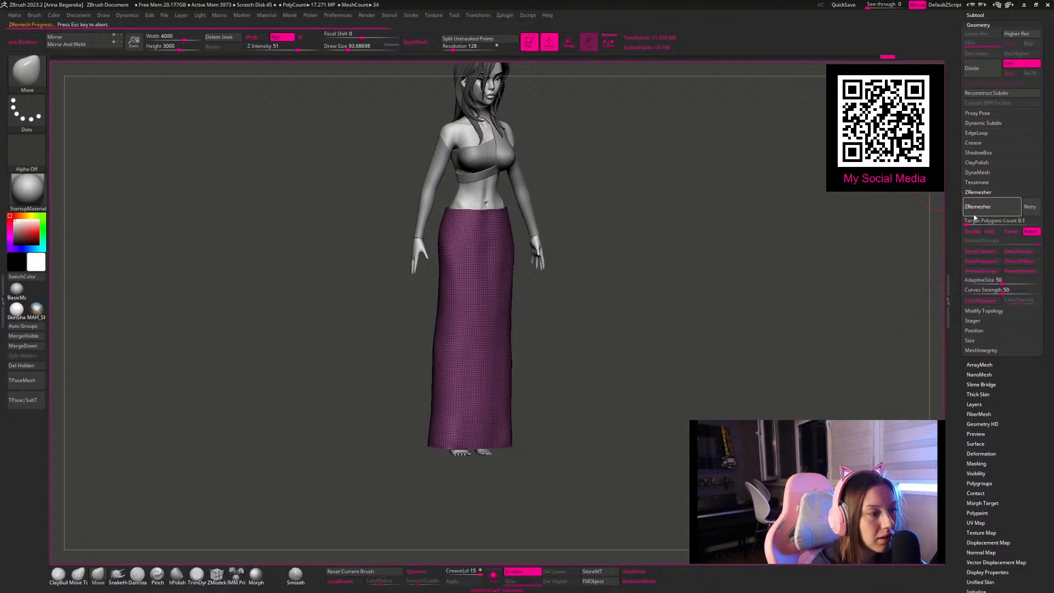
shift+drag(719, 227, 714, 308)
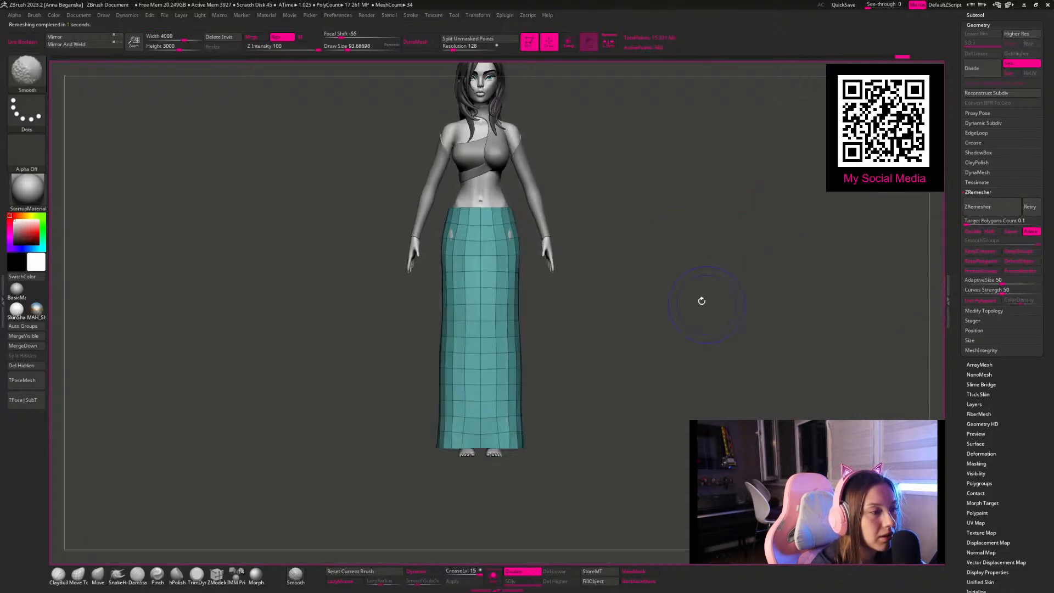
mouse_move(640, 323)
alt+mouse_down()
mouse_move(576, 312)
mouse_move(578, 299)
mouse_move(530, 278)
mouse_move(369, 263)
mouse_move(417, 255)
alt+mouse_up()
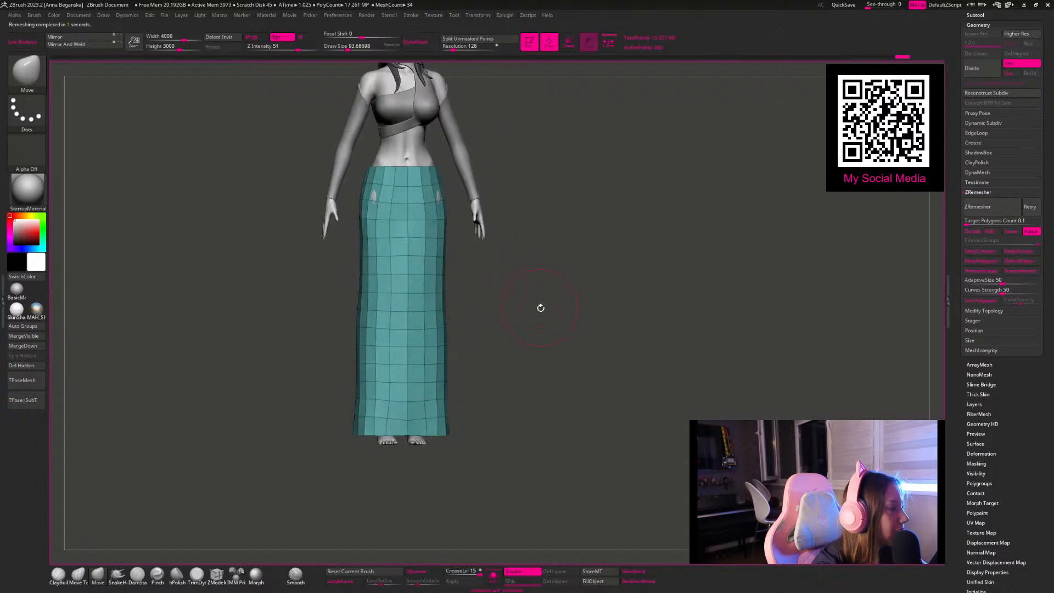
Step: Switch to the ZModeler brush and set its polygon action to Delete
mouse_move(563, 308)
alt+mouse_down()
mouse_move(593, 316)
mouse_move(537, 294)
mouse_move(502, 264)
alt+mouse_up()
key(space)
drag(546, 336, 521, 351)
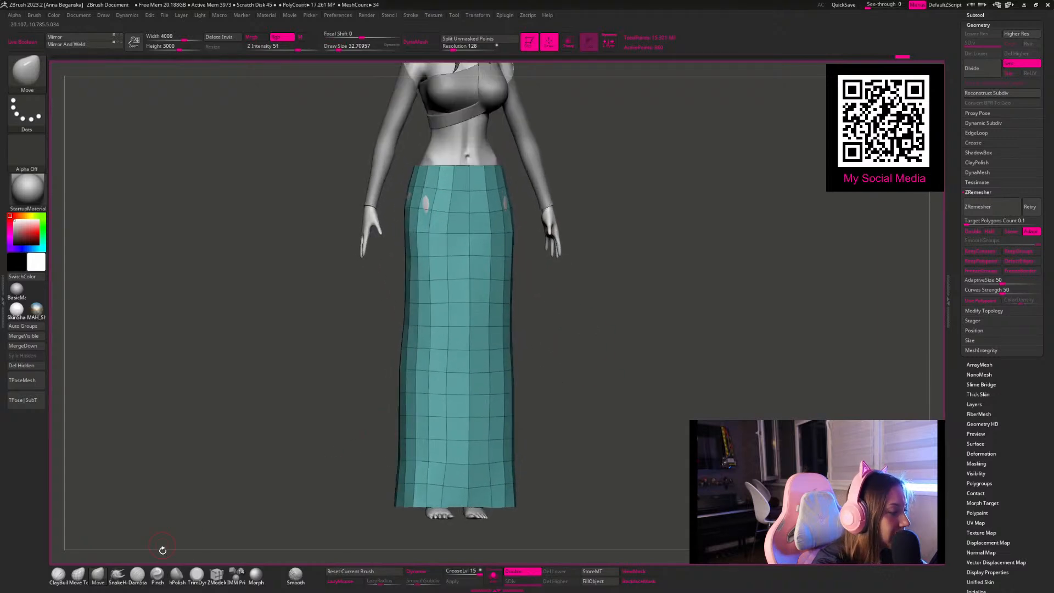
click(216, 574)
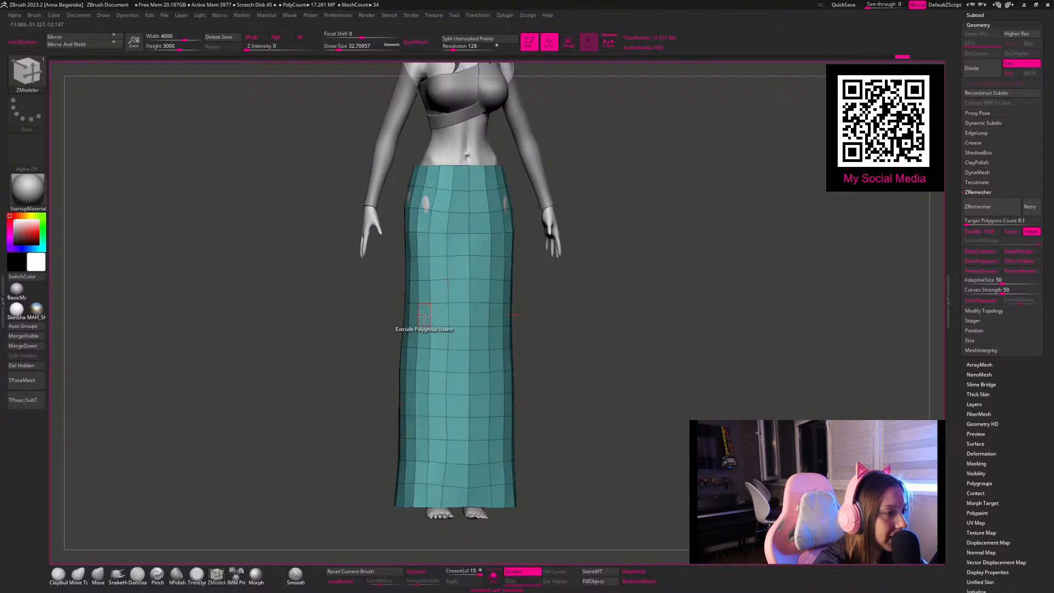
key(space)
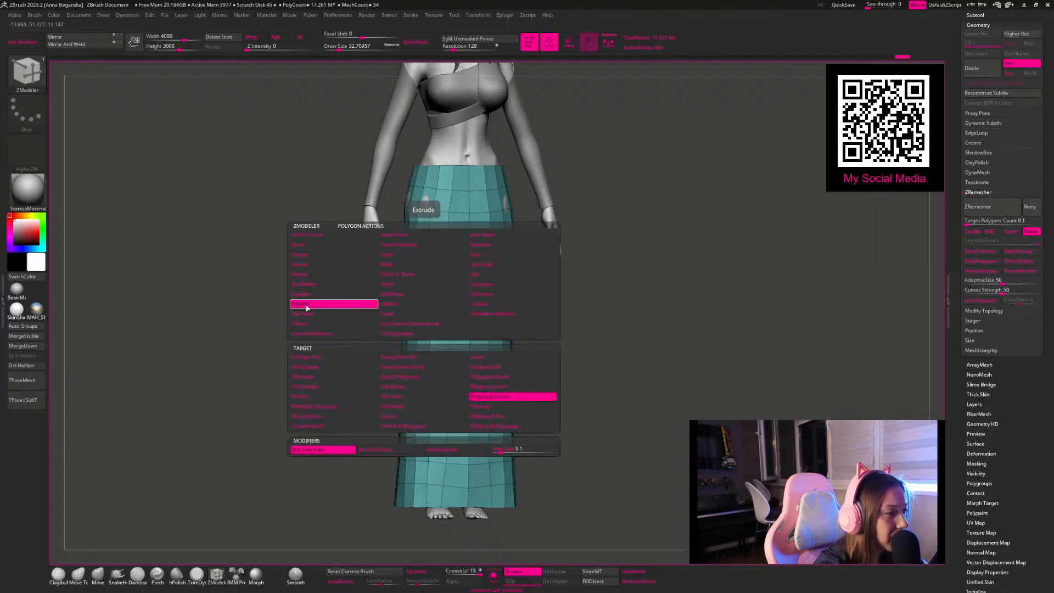
click(308, 282)
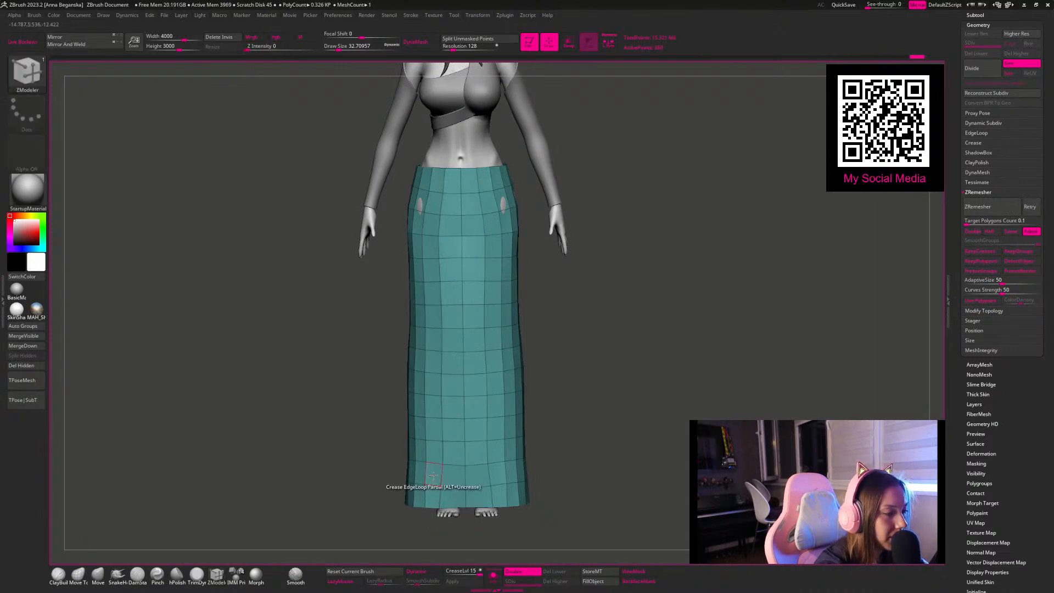
key(space)
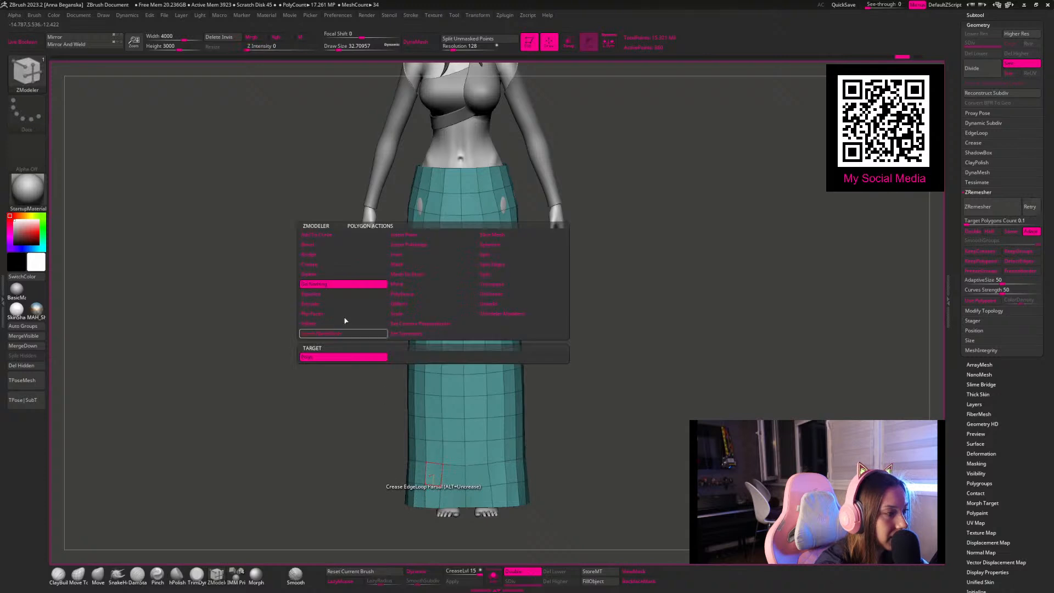
click(319, 277)
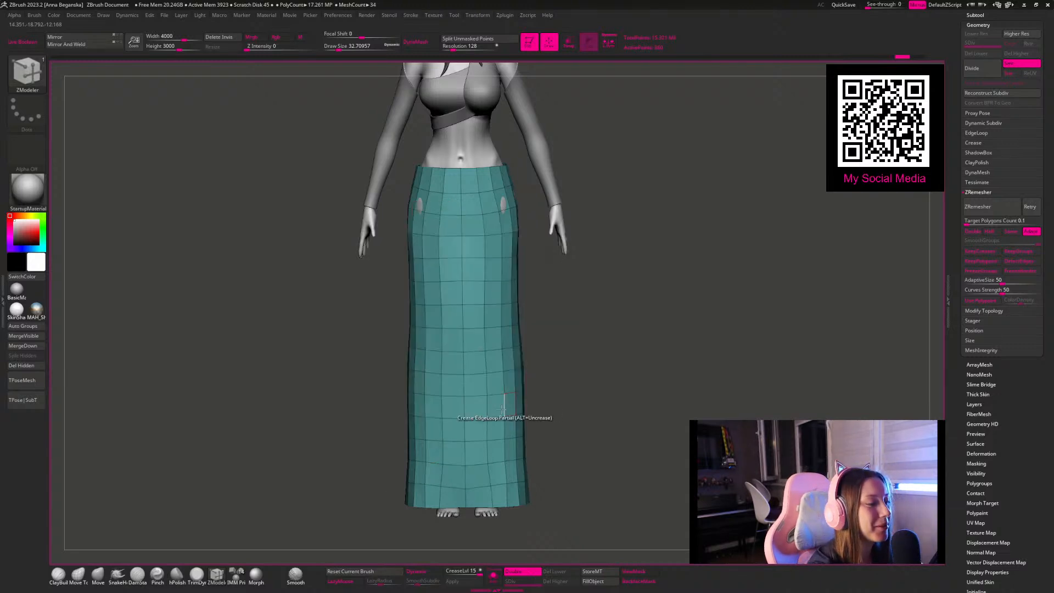
Step: Delete one column of polygons on the skirt's front from hem to hip to open a slit, and preview it with Dynamic Subdiv
click(436, 496)
click(433, 455)
click(436, 433)
click(436, 406)
click(434, 383)
click(431, 360)
click(431, 338)
click(432, 316)
click(434, 292)
click(433, 269)
click(432, 247)
click(431, 221)
shift+drag(614, 355, 539, 363)
key(d)
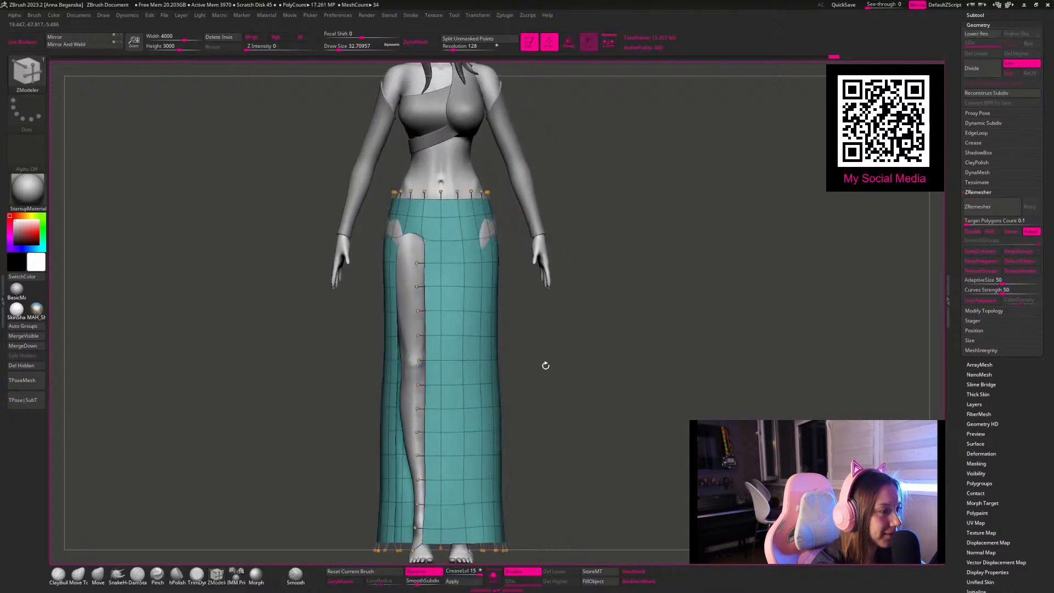
key(shift+d)
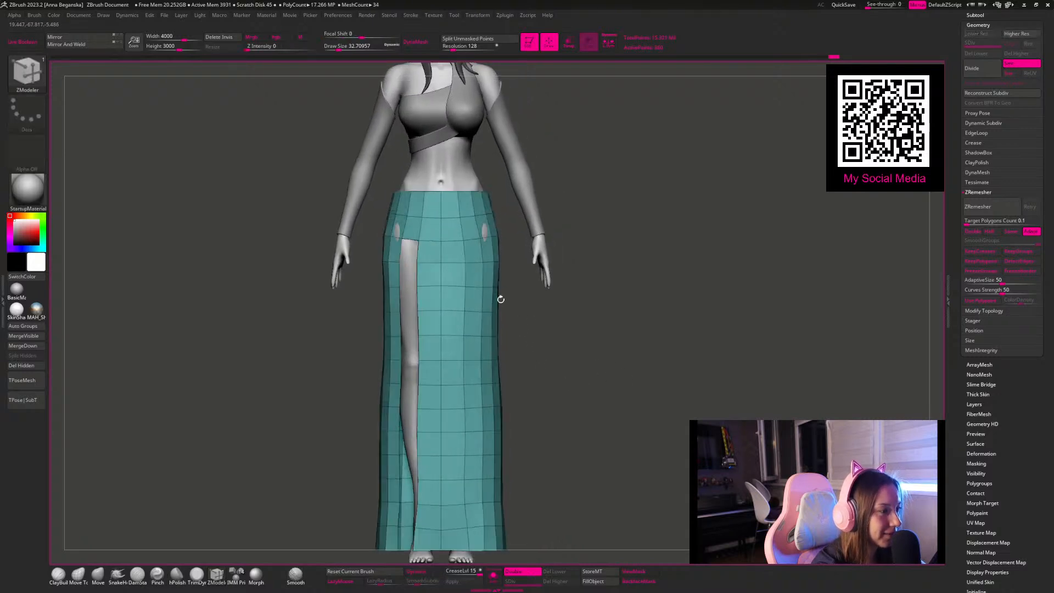
Step: Delete the polygons remaining above the slit so that the opening reaches the waistline
click(416, 214)
alt+drag(623, 409, 554, 396)
key(d)
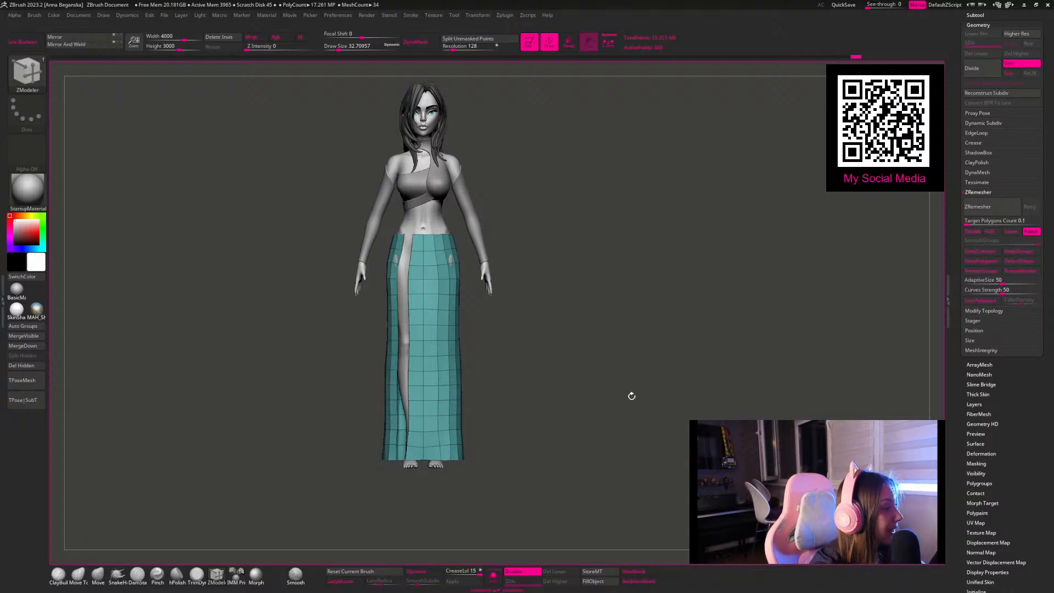
drag(614, 403, 591, 388)
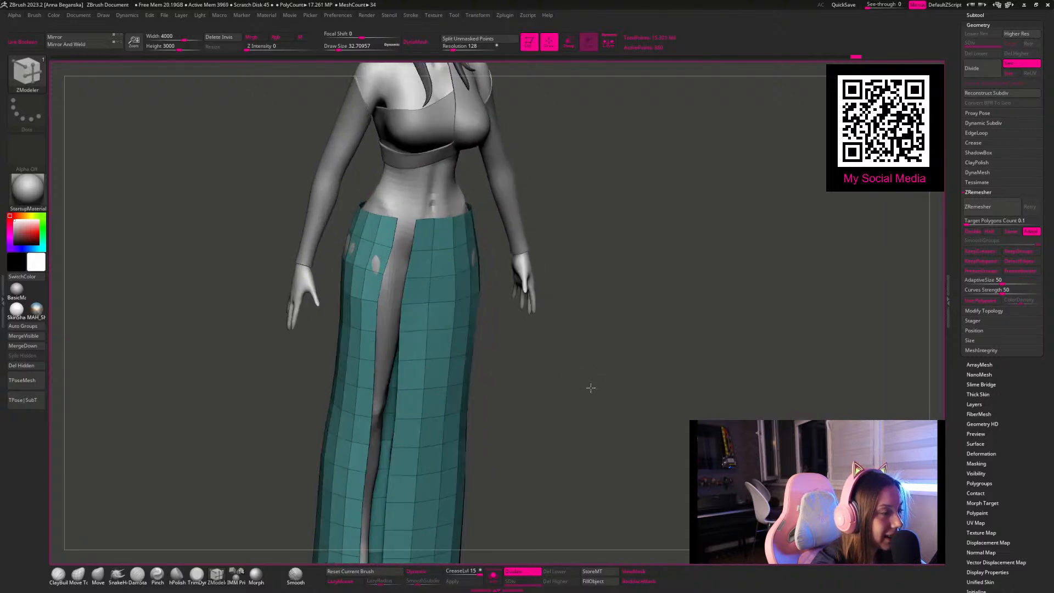
Step: Switch to the Move brush, turn off its dynamic sizing and set the draw size to about 104
click(98, 573)
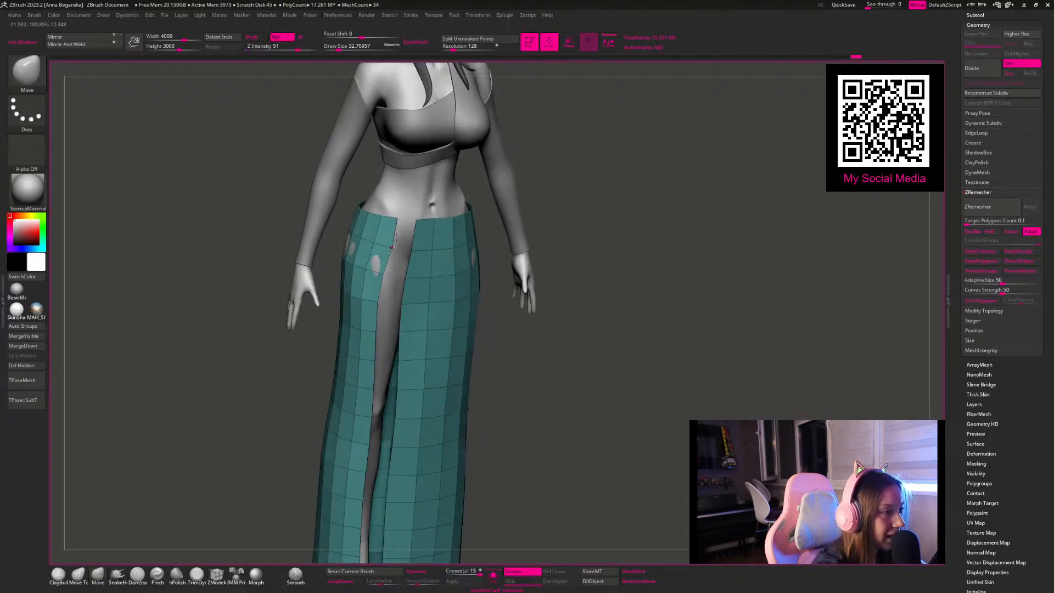
key(space)
drag(437, 228, 450, 232)
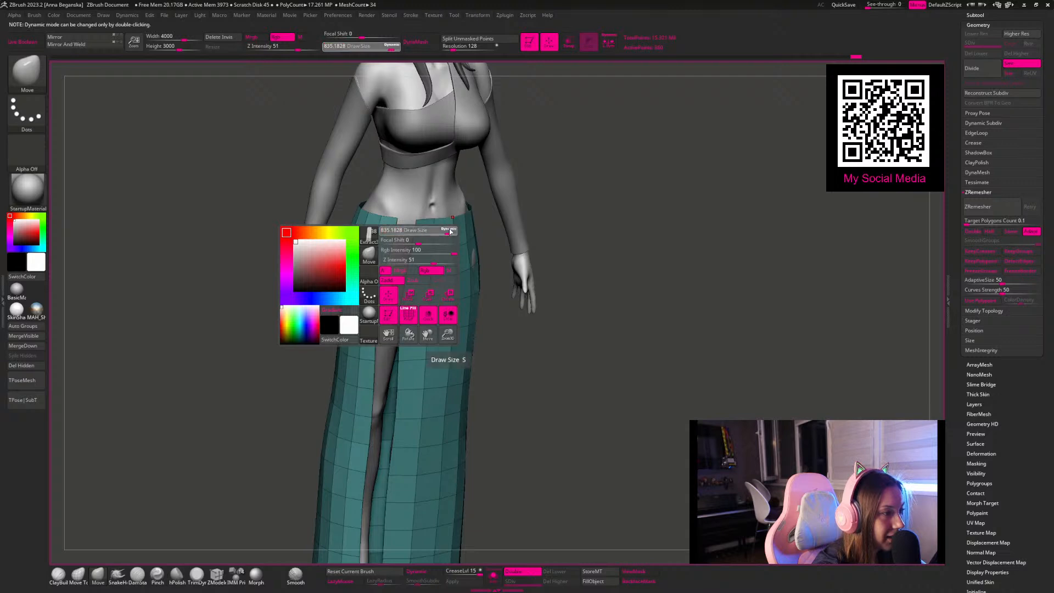
key(space)
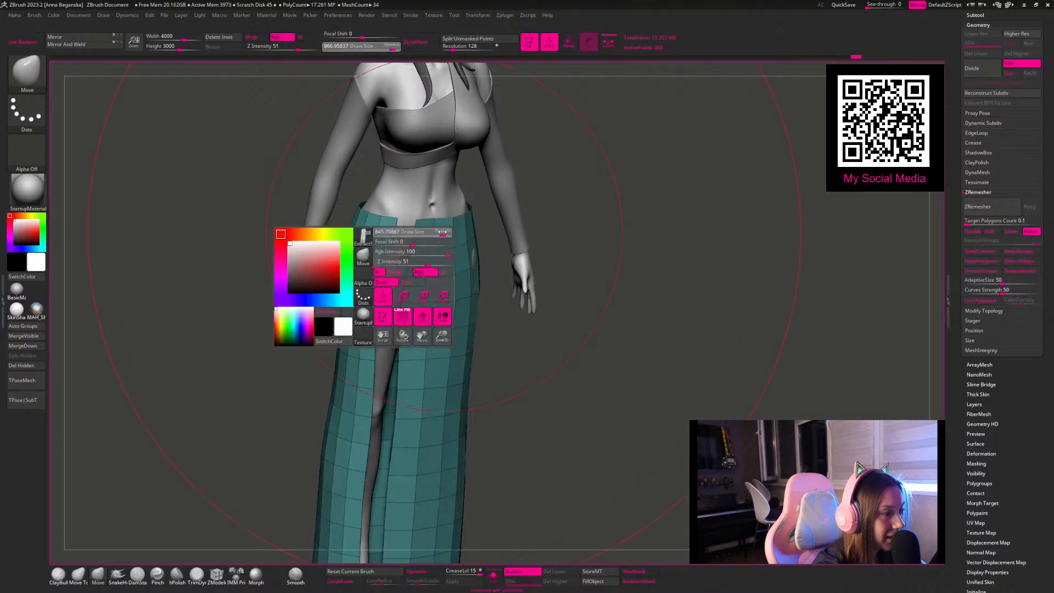
drag(405, 223, 399, 224)
drag(558, 203, 522, 217)
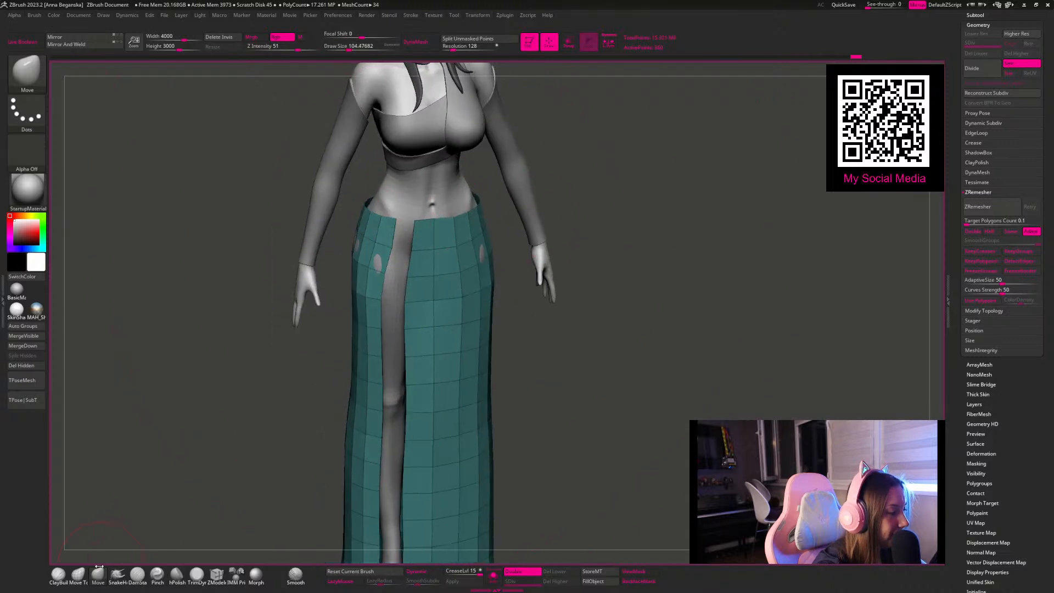
Step: Pull the waist corners on both sides of the slit toward each other with the Move Topological brush
click(83, 572)
drag(614, 244, 565, 229)
drag(366, 280, 384, 281)
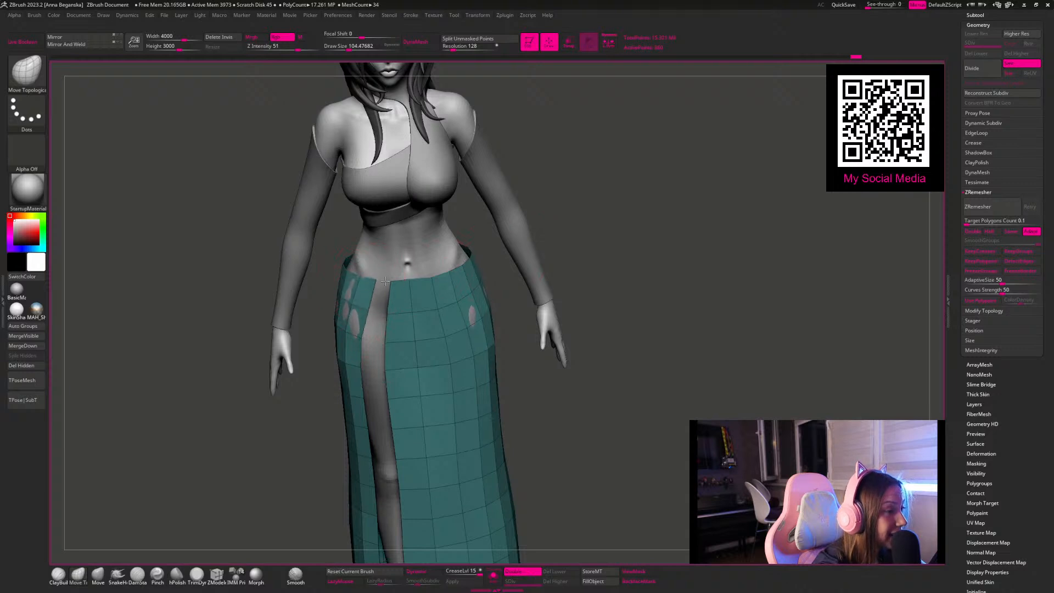
drag(519, 283, 490, 273)
key(space)
drag(390, 281, 374, 280)
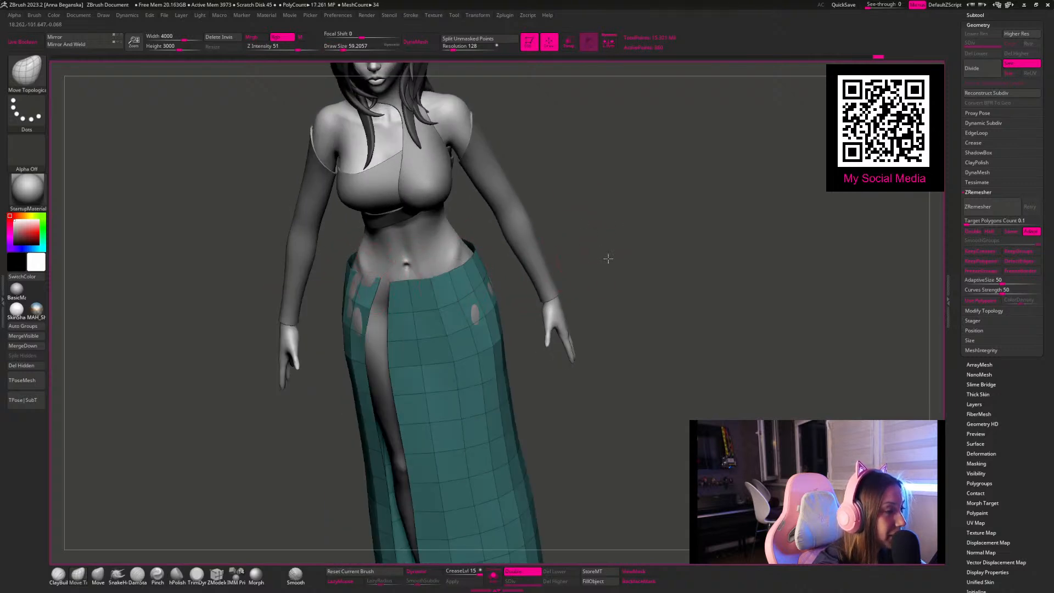
Step: Adjust the waistband over the hip beside the slit and pull the front panel's waist corner toward the narrow side
drag(605, 256, 603, 275)
key(space)
drag(330, 269, 353, 265)
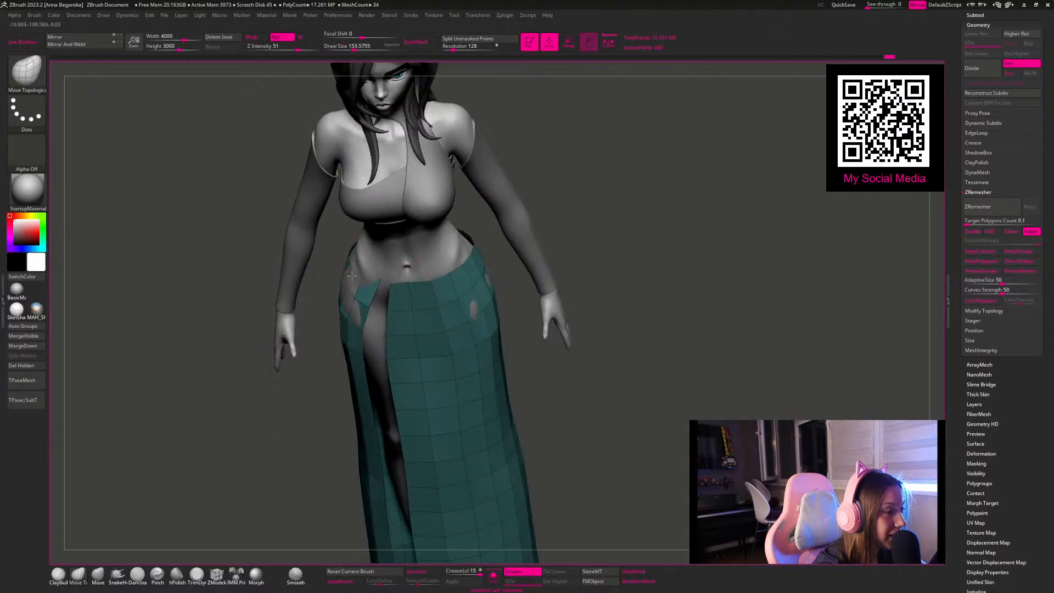
drag(515, 263, 490, 238)
key(space)
drag(389, 294, 373, 292)
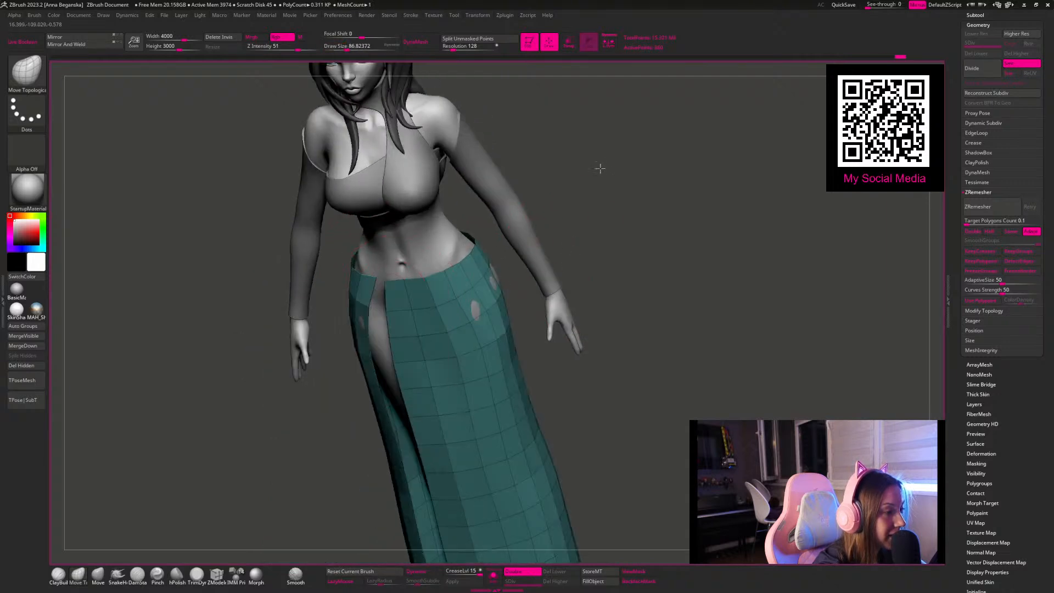
Step: Draw the front panel's waist corner up to the opposite edge to close the slit at the waistband
drag(601, 172, 570, 151)
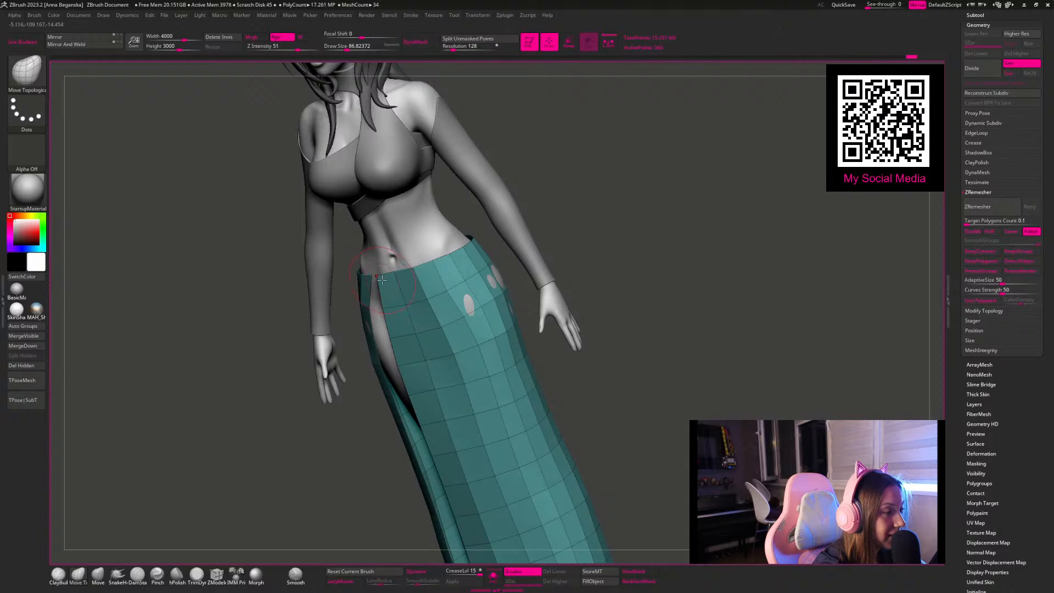
key(space)
drag(387, 280, 376, 278)
drag(601, 228, 614, 203)
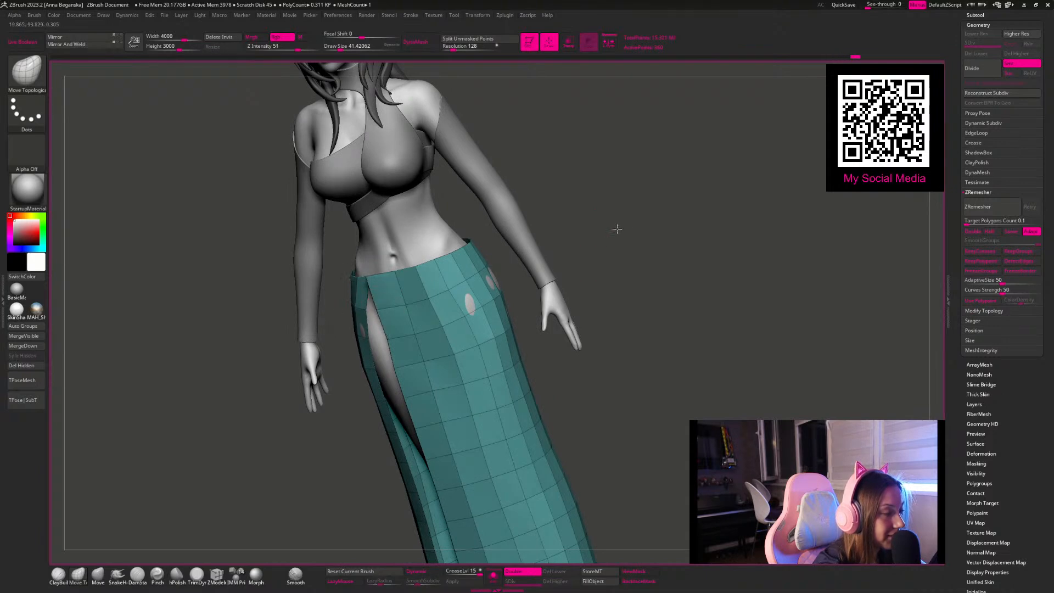
Step: Reduce the draw size to about 29 and pull the front panel's slit edge just below the waist toward the opposite side
drag(617, 229, 606, 240)
key(space)
drag(375, 282, 386, 282)
shift+drag(549, 203, 559, 204)
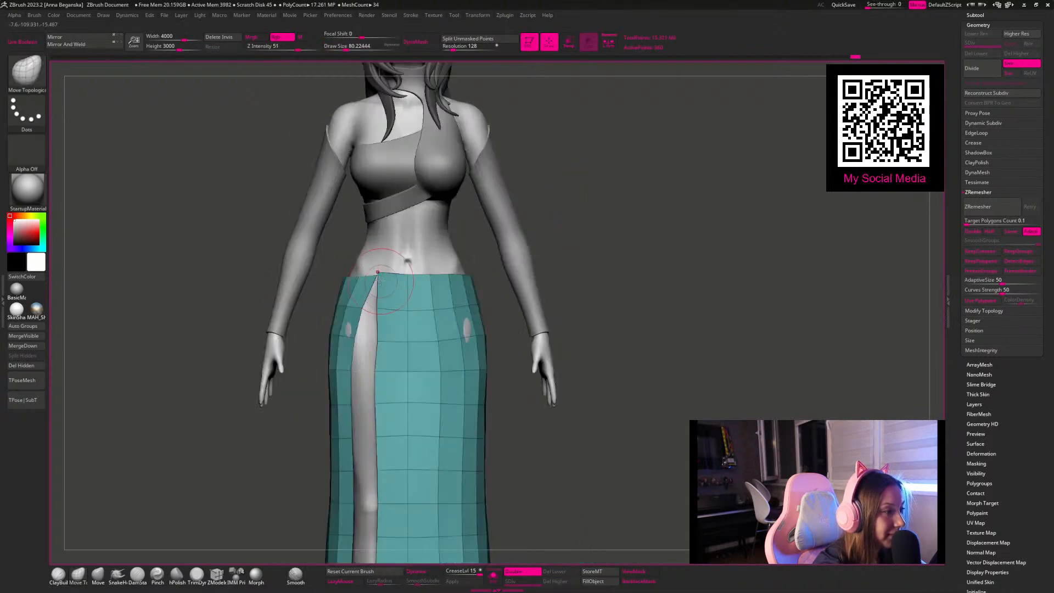
key(space)
drag(391, 283, 377, 284)
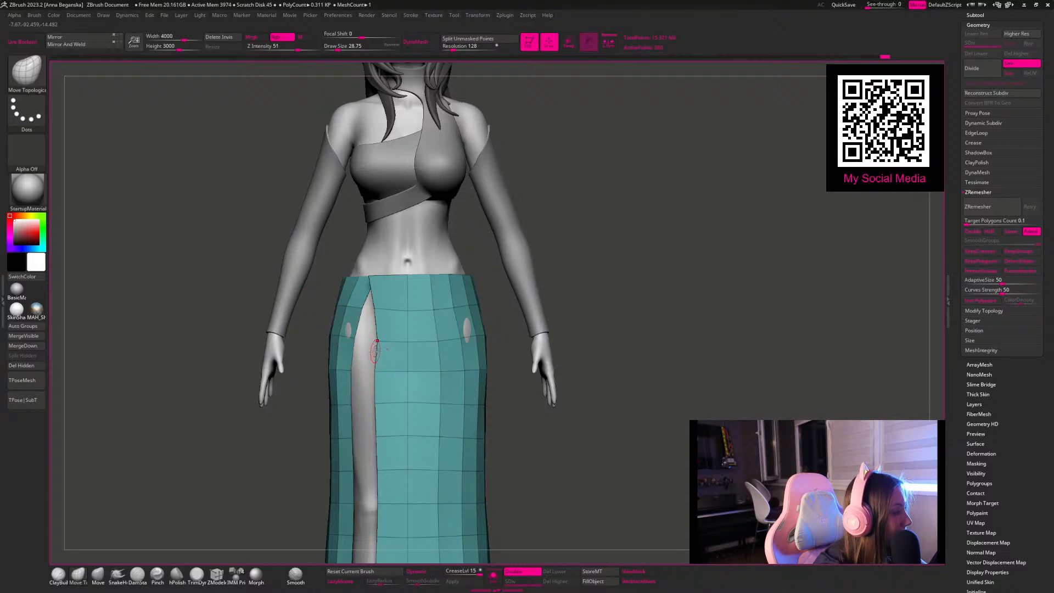
drag(376, 312, 348, 333)
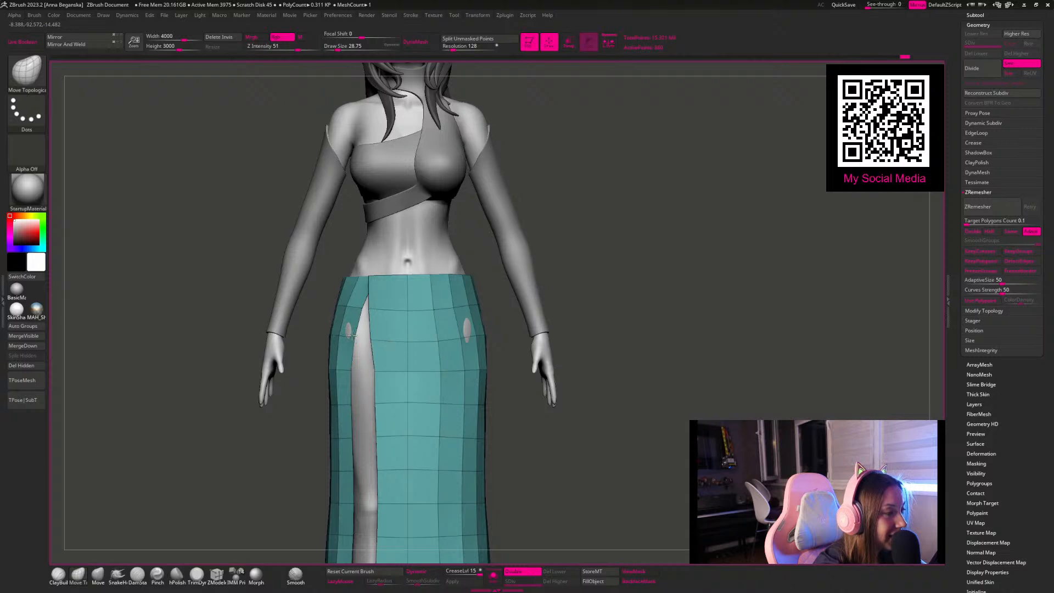
Step: Adjust the waist corners and the uppermost slit points from several angles so the two panels meet cleanly at the waistband
mouse_move(559, 246)
mouse_down()
mouse_move(588, 280)
mouse_move(501, 237)
mouse_move(387, 286)
mouse_move(334, 273)
mouse_up()
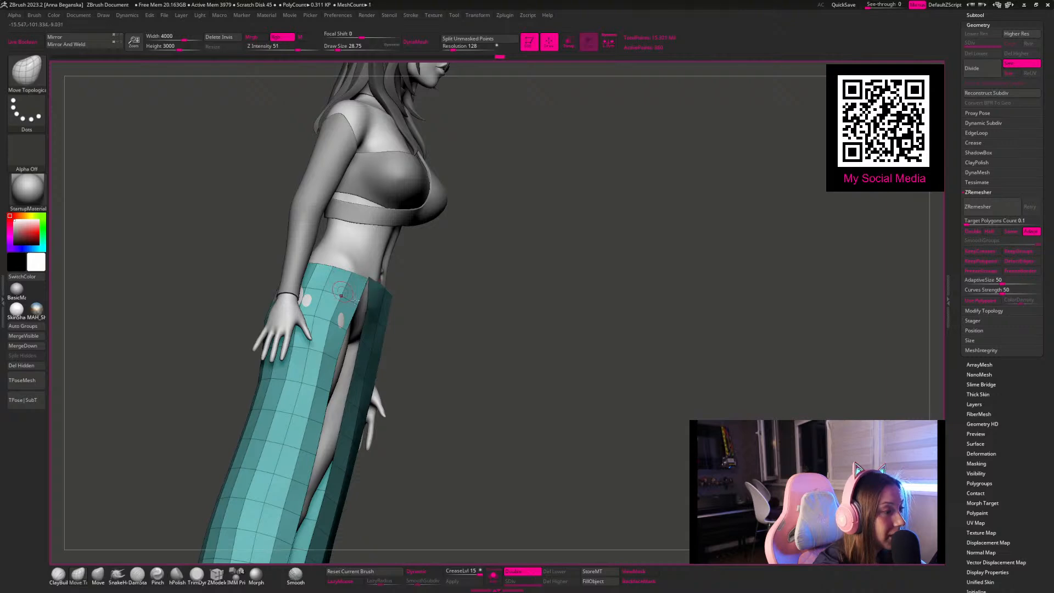
mouse_move(494, 287)
mouse_down()
mouse_move(363, 314)
mouse_move(364, 282)
mouse_up()
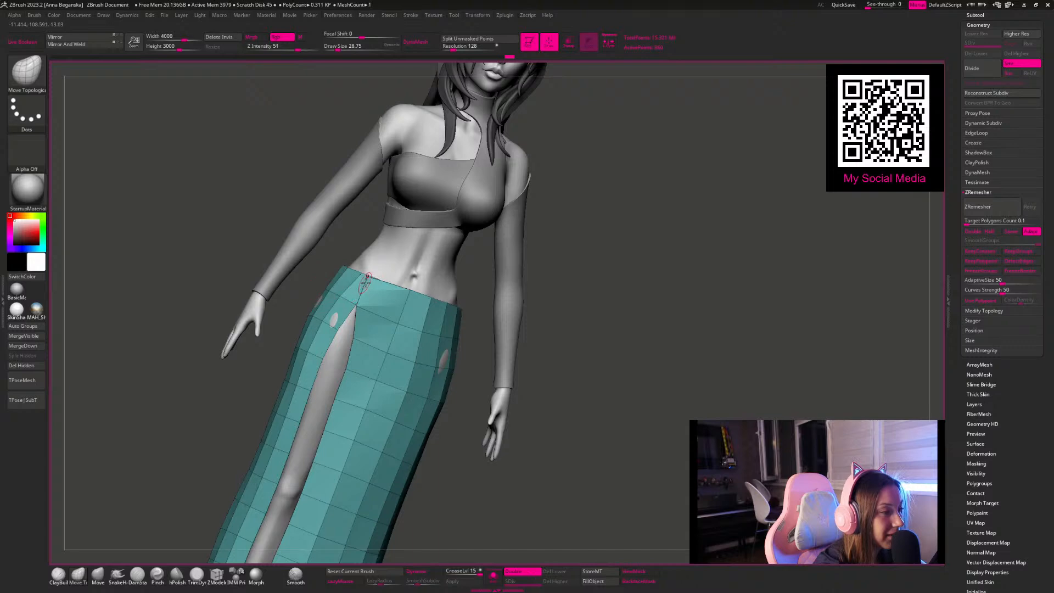
drag(545, 310, 486, 420)
drag(246, 237, 363, 303)
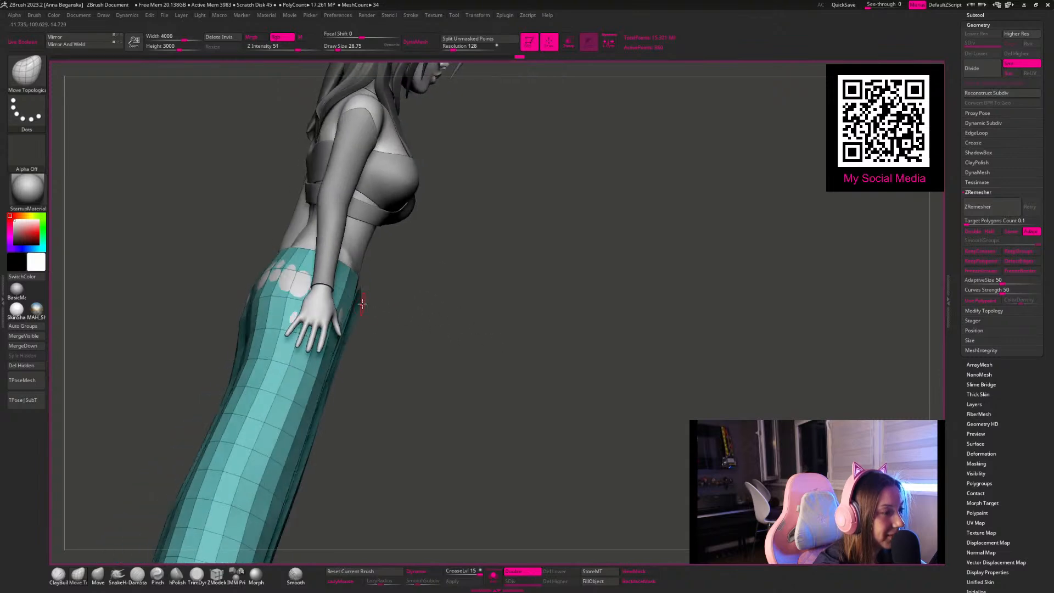
drag(533, 403, 467, 379)
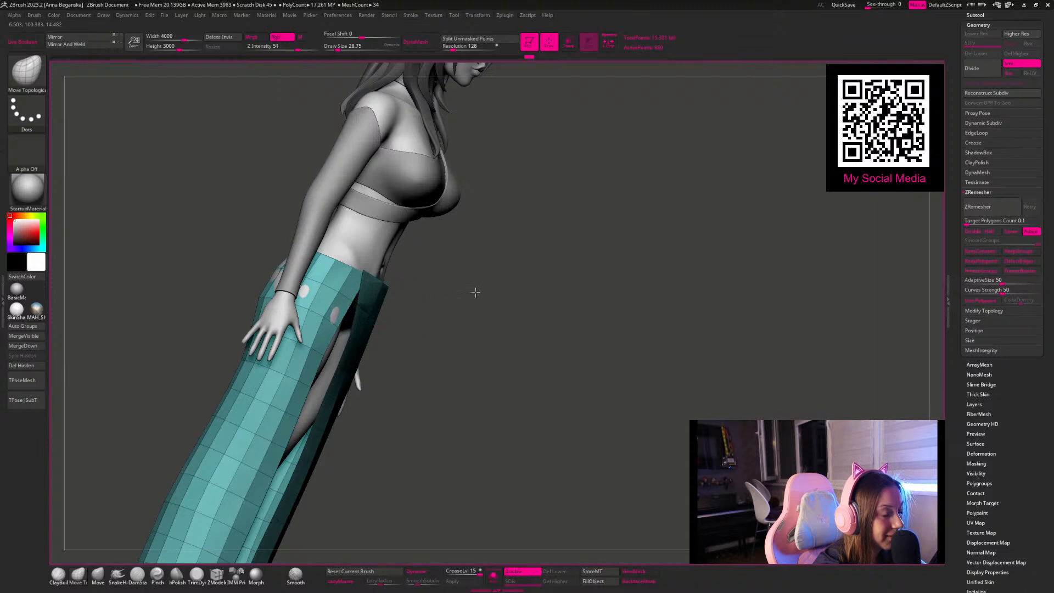
drag(477, 295, 367, 279)
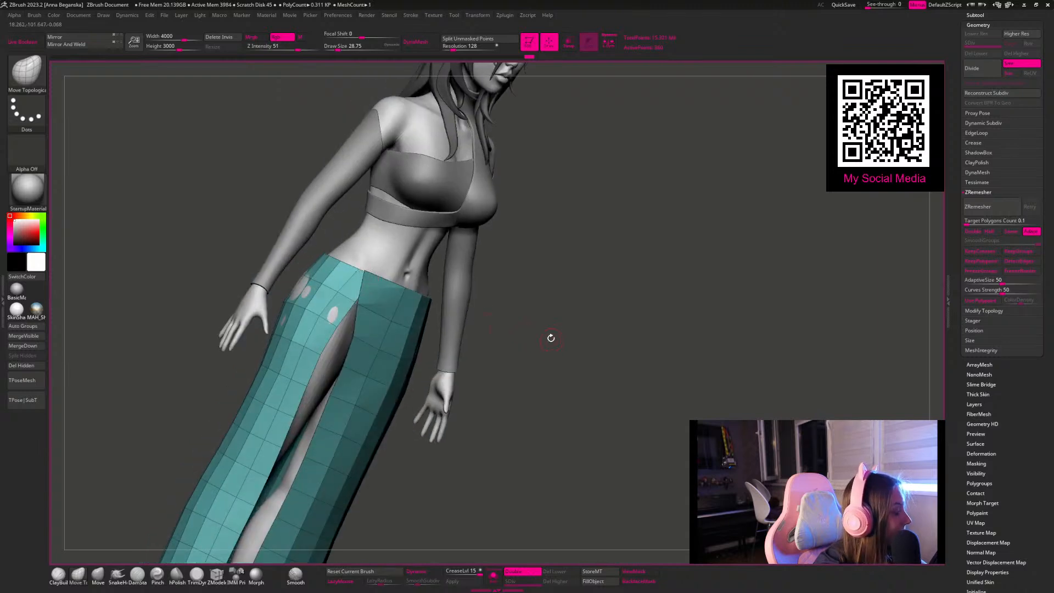
shift+drag(552, 340, 560, 351)
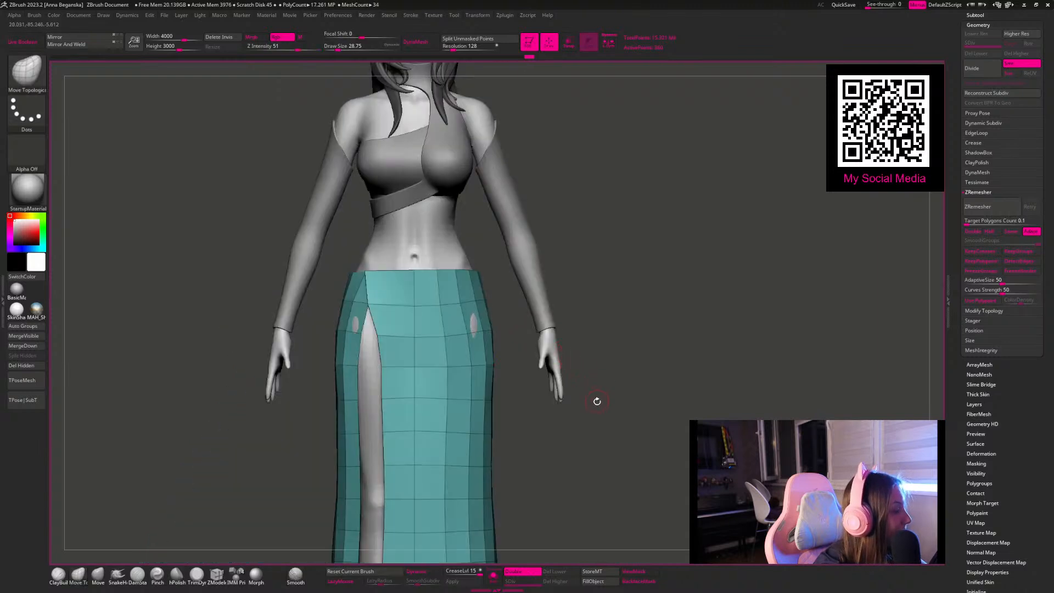
alt+drag(593, 438, 595, 357)
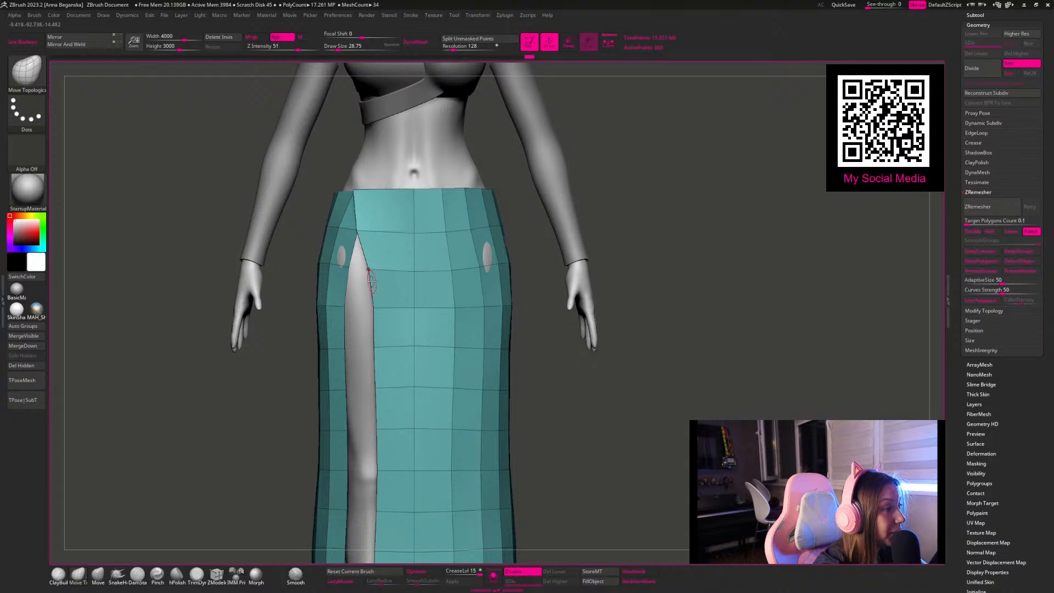
Step: Pull the front panel's upper slit edge further over the gap and even out its neighbouring polygons with a draw size of about 54
mouse_move(363, 271)
mouse_down()
mouse_move(345, 269)
mouse_move(338, 237)
mouse_move(347, 236)
mouse_up()
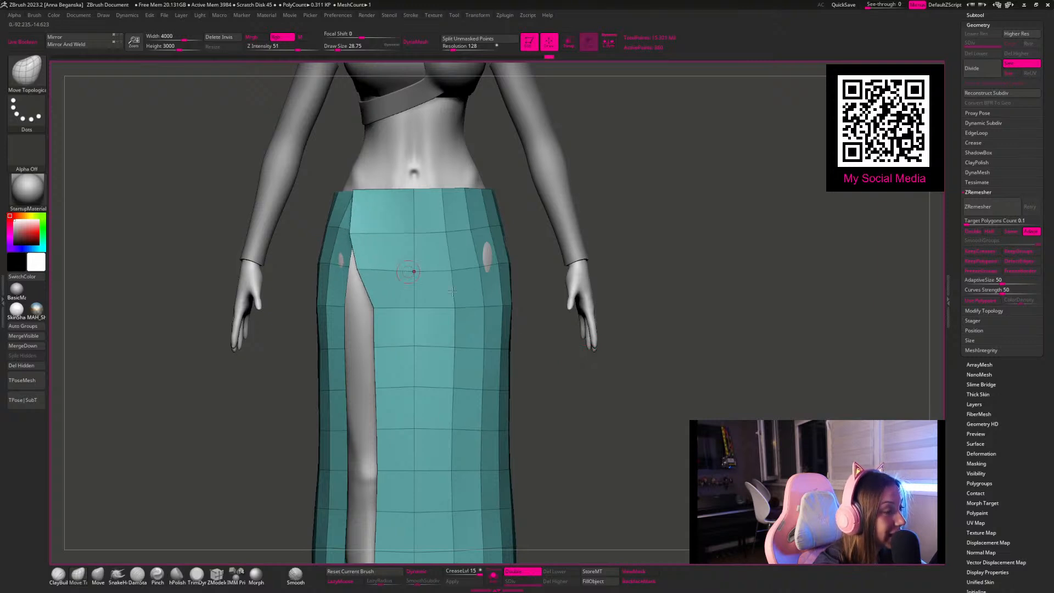
drag(645, 206, 630, 207)
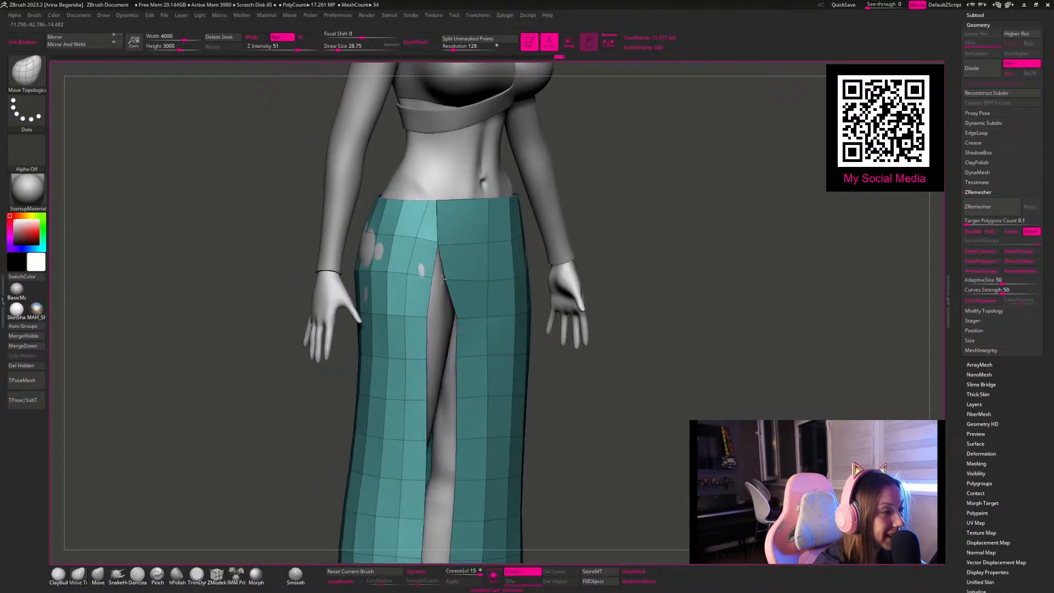
drag(595, 266, 451, 237)
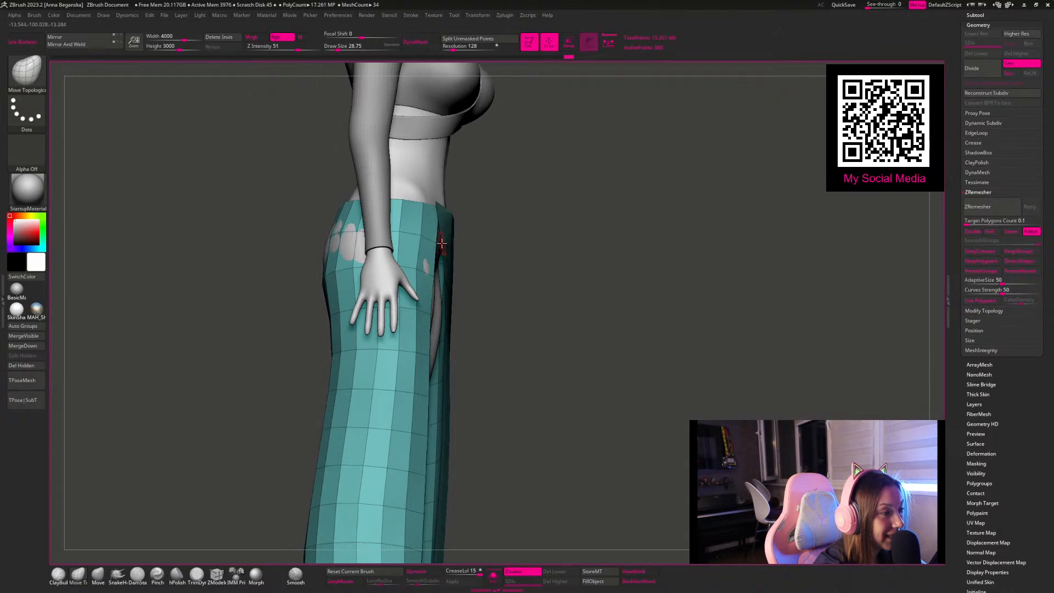
drag(559, 263, 516, 222)
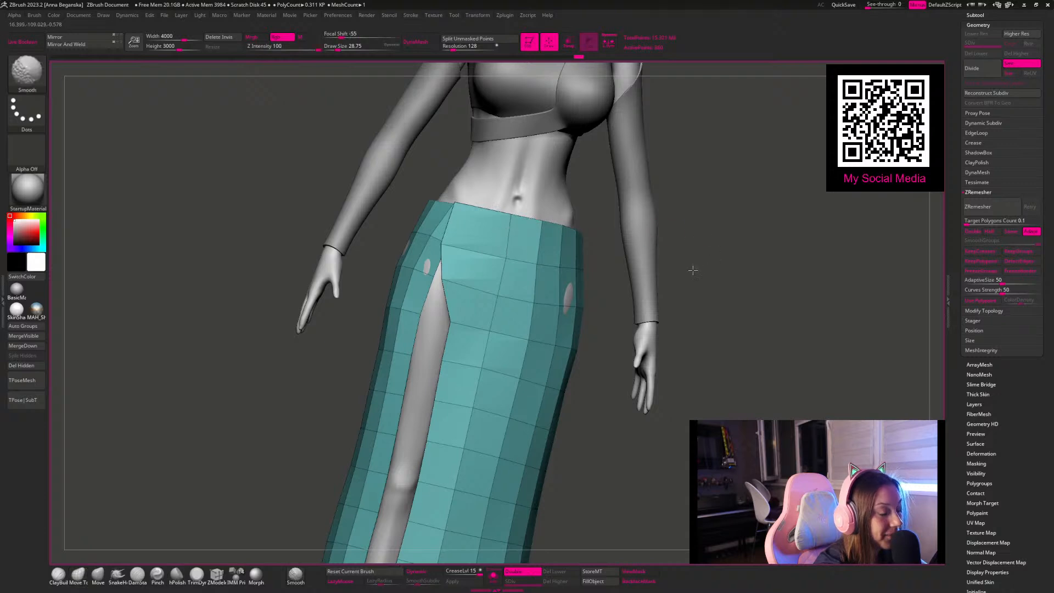
drag(706, 266, 670, 262)
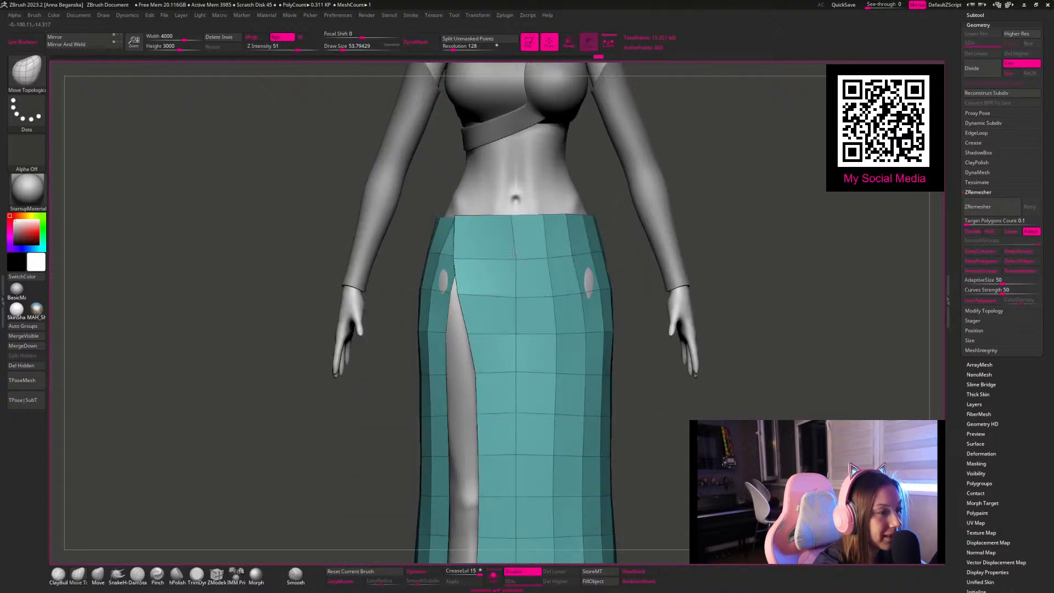
drag(515, 259, 507, 256)
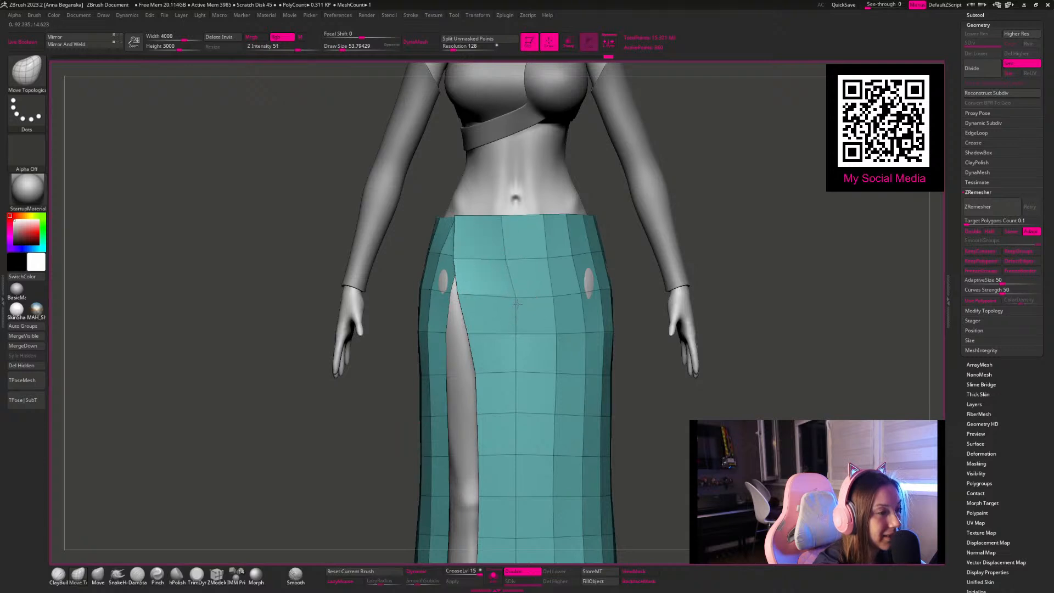
Step: Give the skirt thickness by extruding all its polygons with the ZModeler brush
mouse_move(718, 226)
alt+mouse_down()
mouse_move(614, 248)
mouse_move(595, 273)
mouse_move(620, 305)
mouse_move(646, 305)
mouse_move(639, 312)
mouse_move(540, 304)
alt+mouse_up()
click(217, 574)
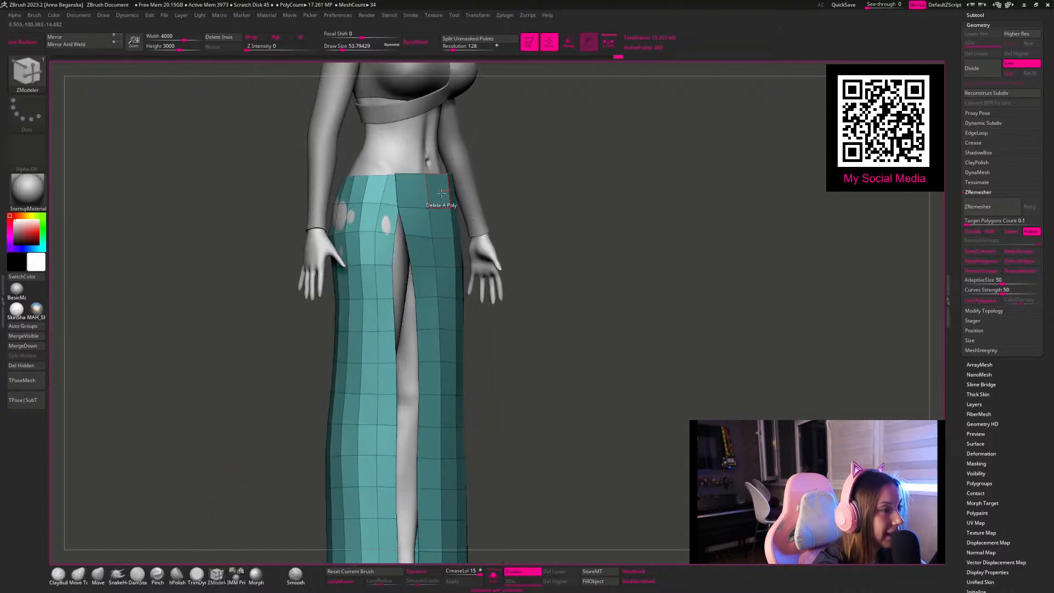
key(space)
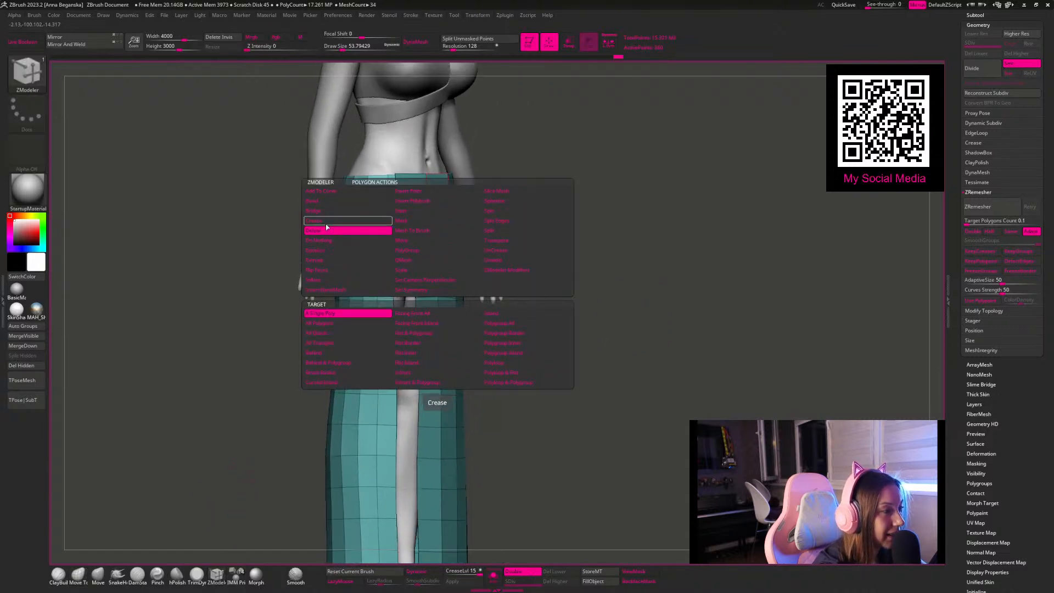
click(320, 261)
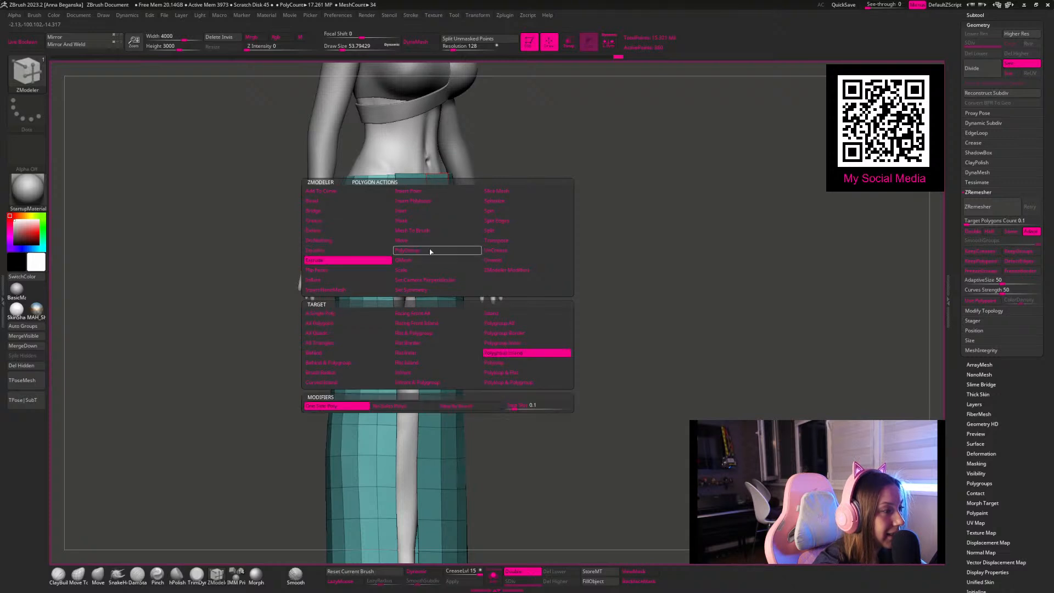
click(322, 325)
mouse_move(423, 200)
mouse_down()
mouse_move(495, 187)
mouse_move(546, 214)
mouse_move(515, 190)
mouse_move(504, 207)
mouse_up()
Step: Crease the skirt's polygroup borders with Crease PG
mouse_move(649, 288)
shift+mouse_down()
mouse_move(628, 285)
mouse_move(588, 311)
mouse_move(594, 298)
mouse_move(598, 316)
mouse_move(560, 429)
shift+mouse_up()
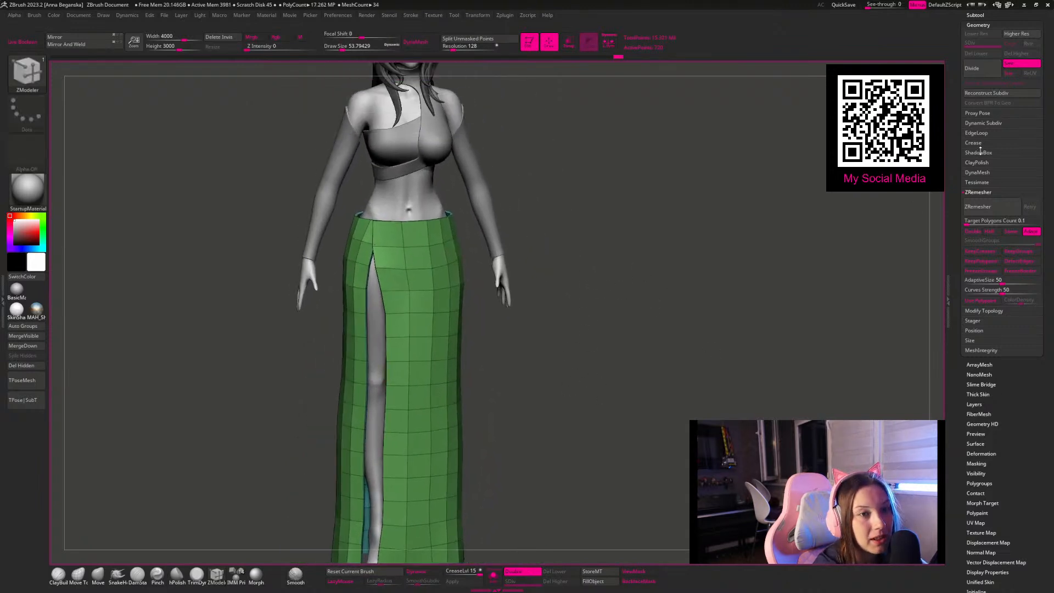
click(976, 144)
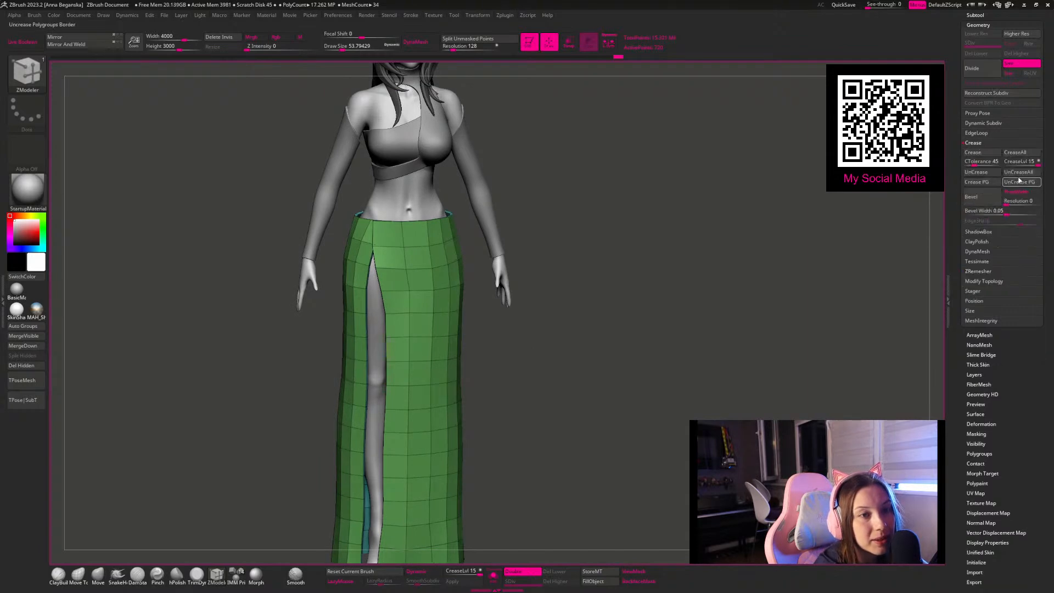
click(986, 184)
Step: Isolate the skirt and regroup it with Auto Groups, deleting any hidden geometry
drag(554, 201, 583, 404)
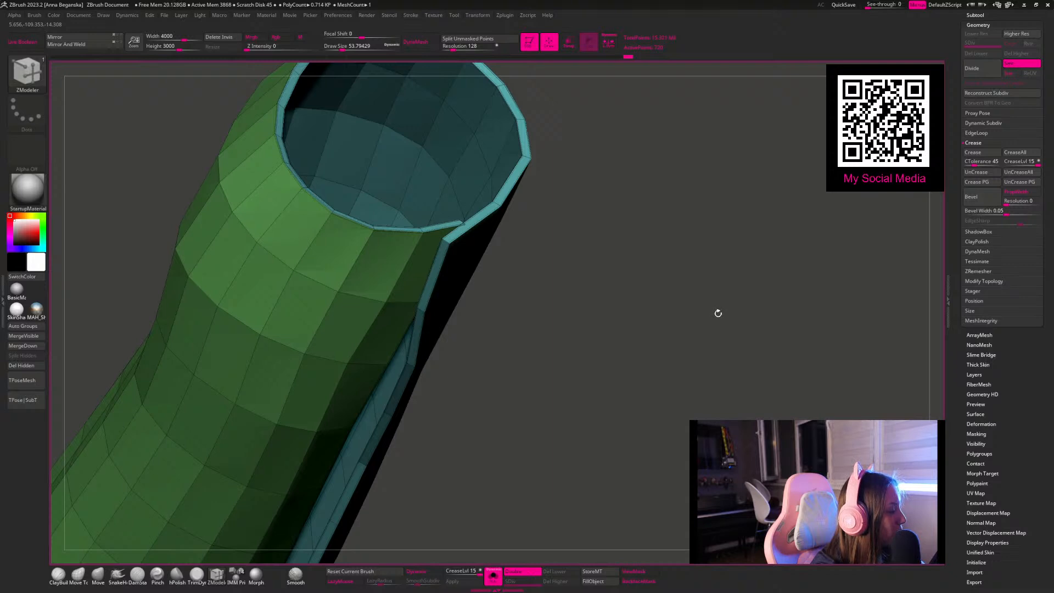
alt+drag(653, 248, 637, 300)
drag(607, 252, 532, 237)
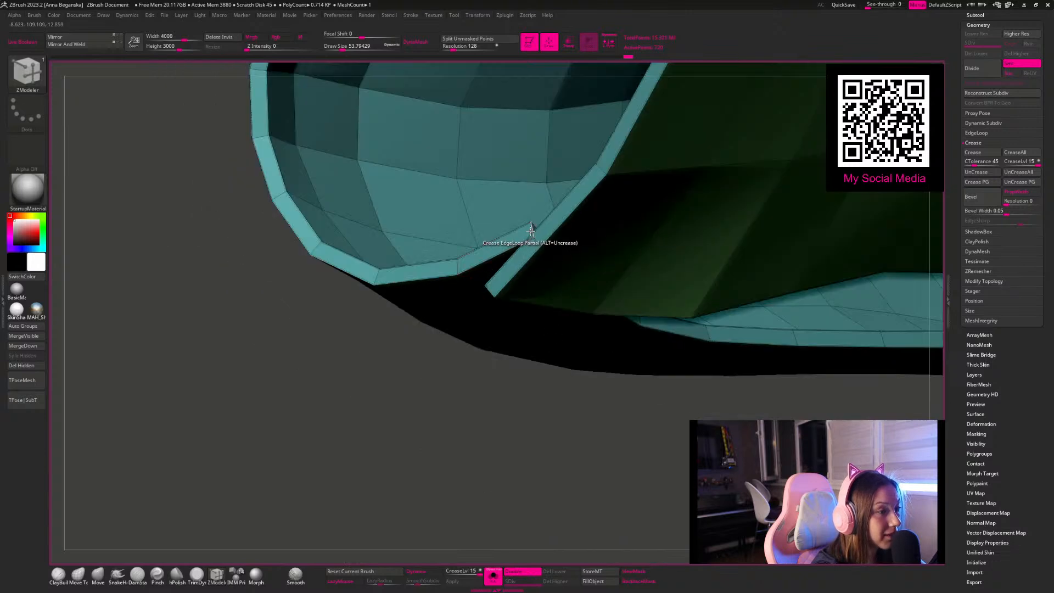
alt+drag(457, 433, 602, 172)
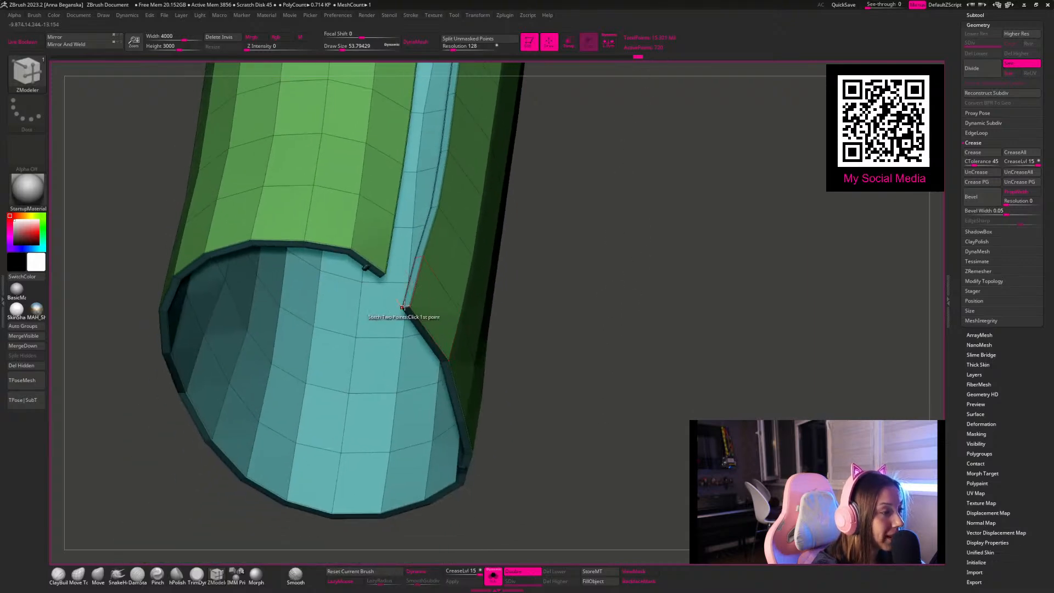
drag(586, 326, 415, 172)
drag(375, 270, 497, 325)
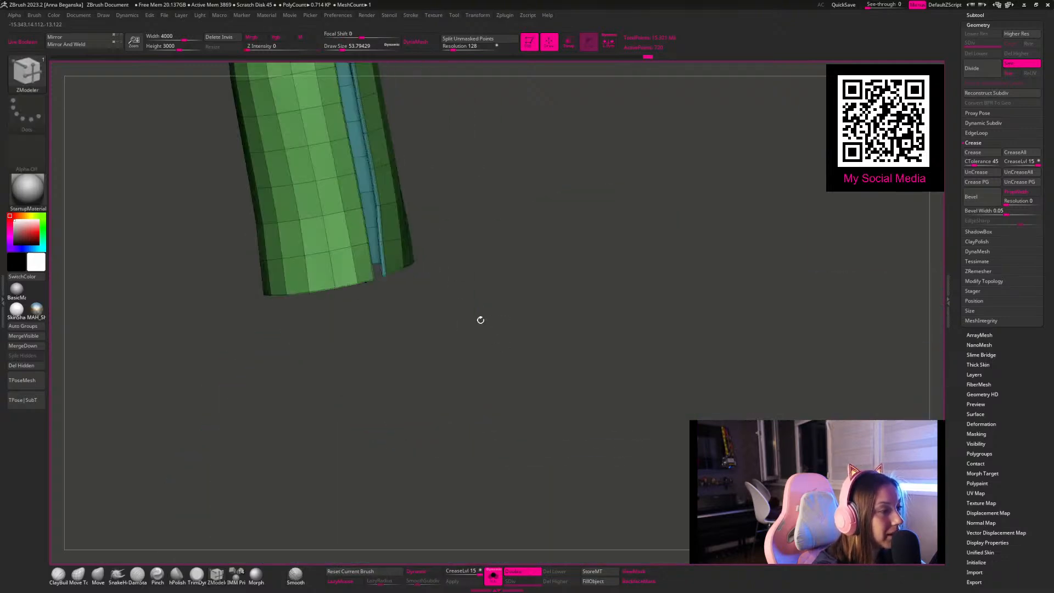
click(23, 326)
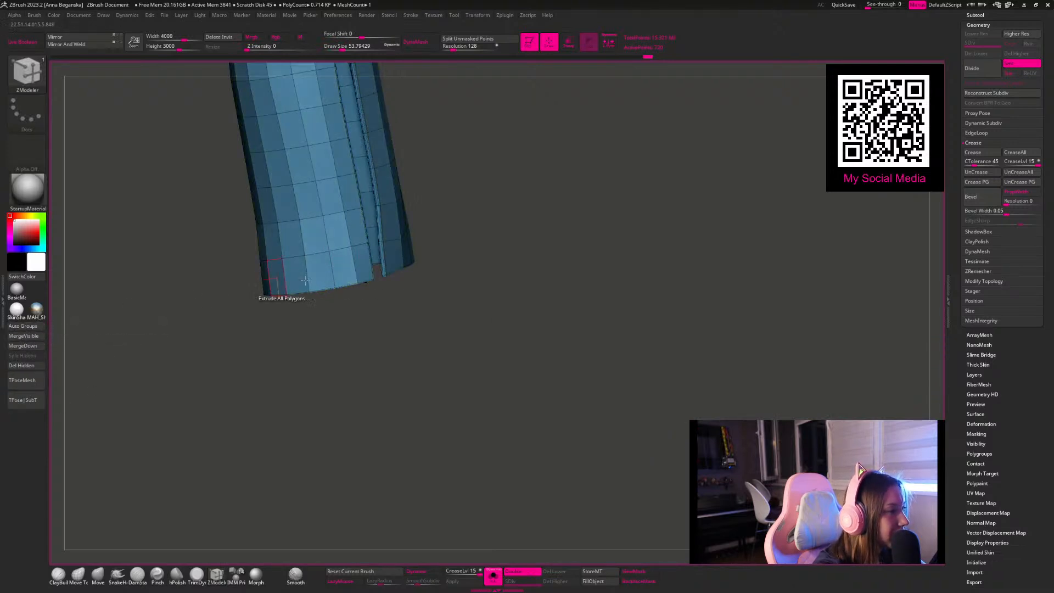
click(36, 368)
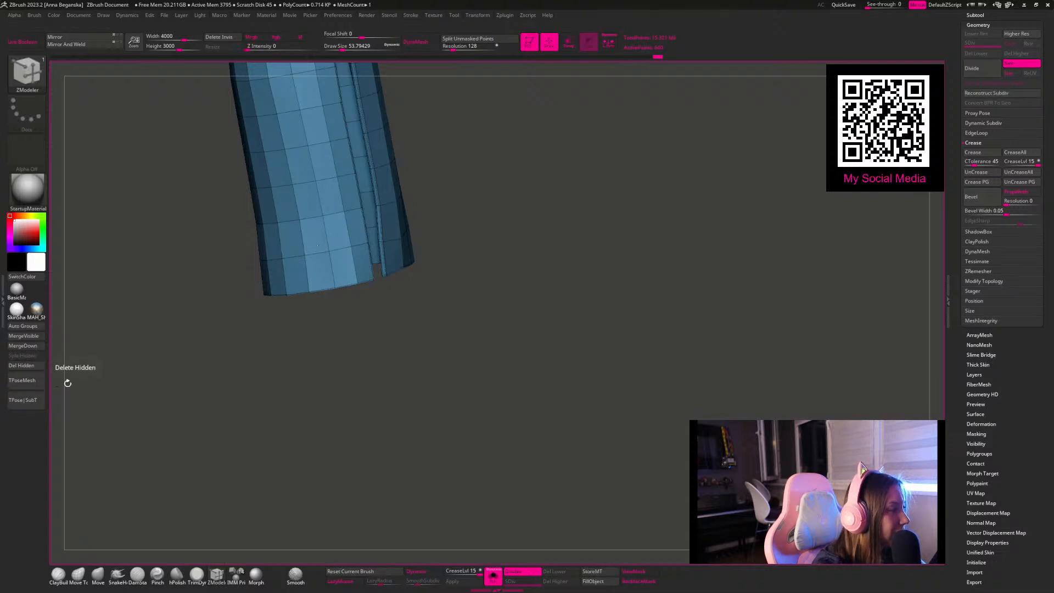
Step: Turn on dynamic subdivision for the skirt and hide its polyframe
shift+drag(373, 434, 400, 452)
alt+drag(453, 307, 440, 494)
key(d)
key(shift+f)
alt+drag(488, 433, 483, 496)
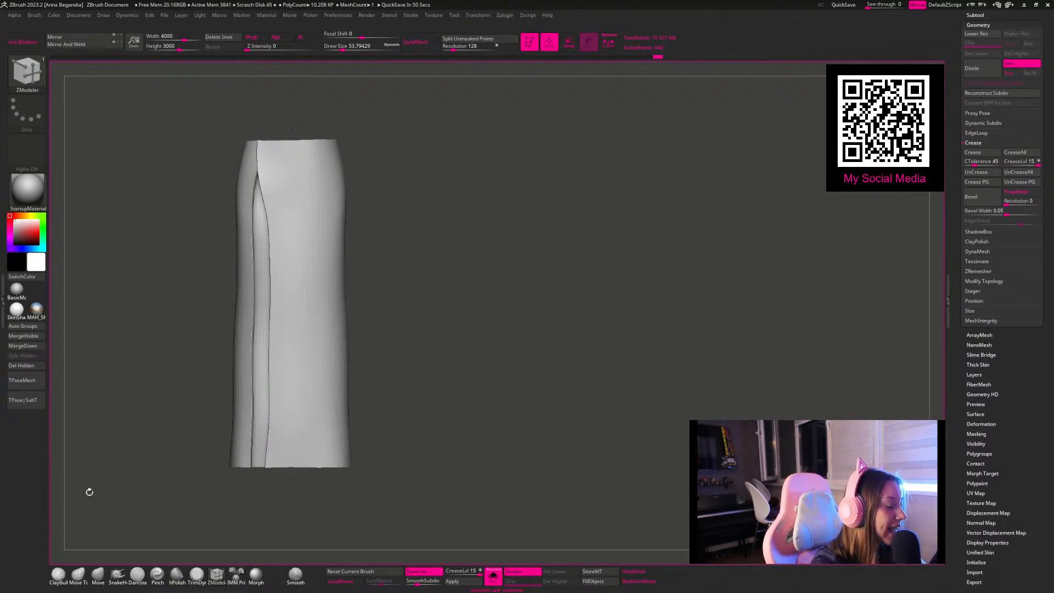
Step: Choose the Move Topological brush, set the crease level to 2 and raise the skirt's smooth subdivision level
click(85, 573)
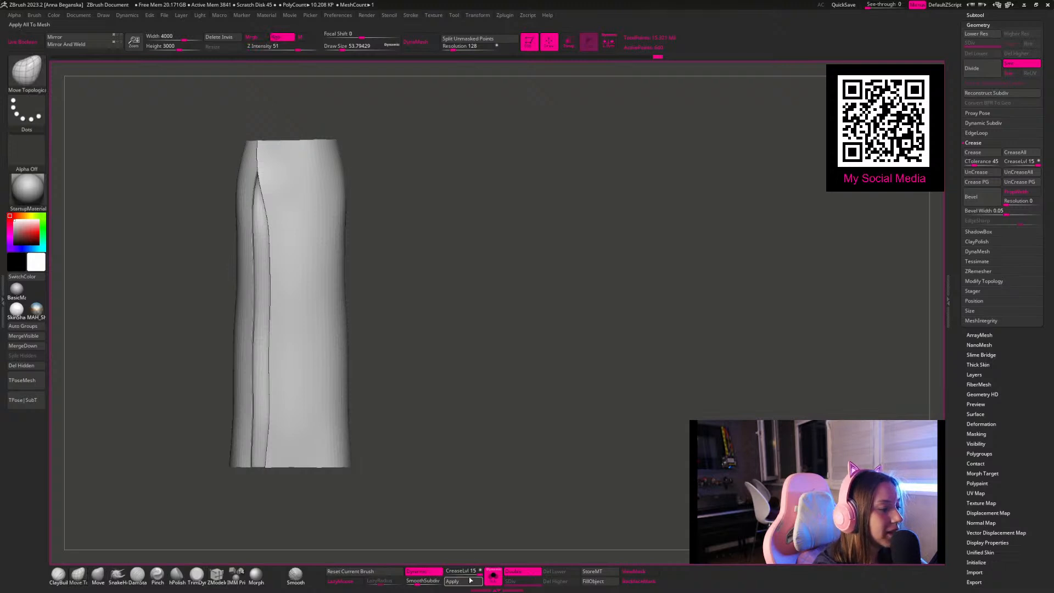
drag(461, 572, 454, 575)
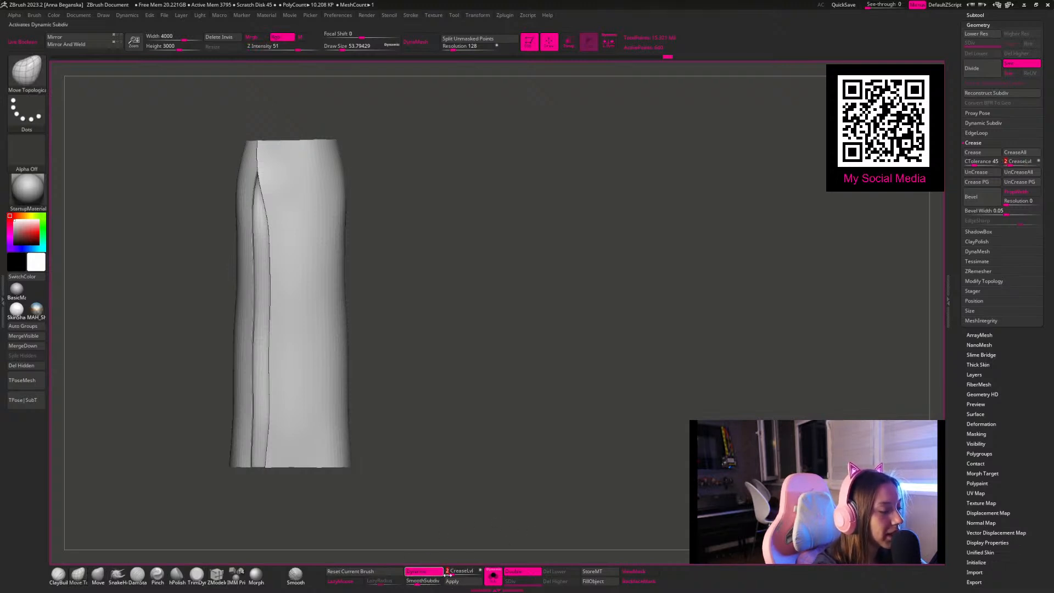
drag(423, 582, 424, 581)
Step: Turn off the Move Topological brush's dynamic sizing and set its draw size to 112
drag(414, 397, 469, 340)
key(space)
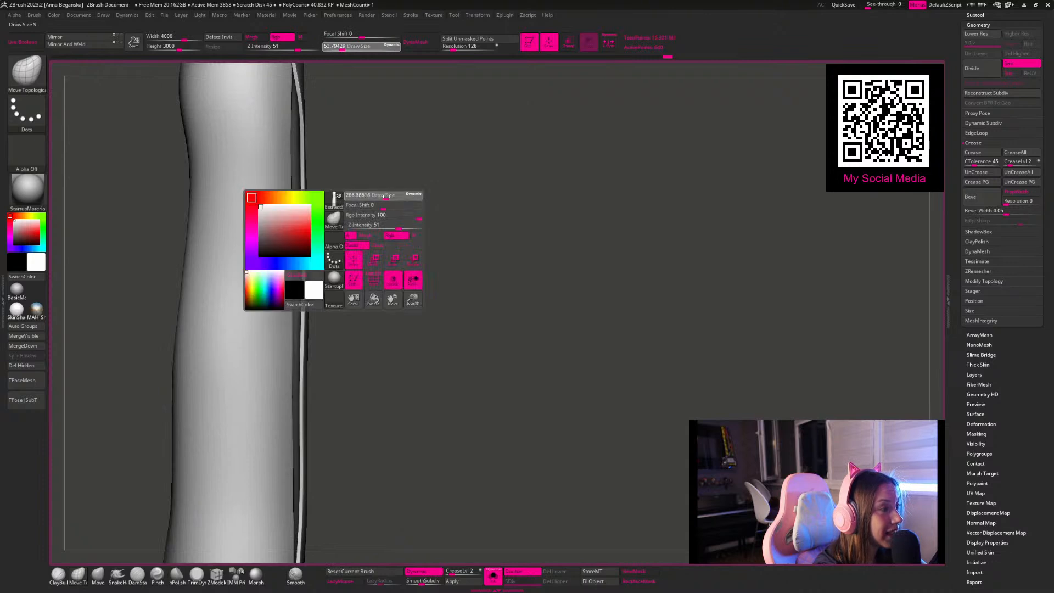
key(space)
drag(426, 194, 393, 193)
mouse_move(476, 192)
mouse_down()
mouse_move(445, 187)
mouse_move(613, 212)
mouse_up()
key(space)
drag(402, 169, 342, 184)
key(space)
drag(290, 156, 295, 157)
key(space)
drag(359, 175, 353, 175)
alt+drag(576, 255, 504, 346)
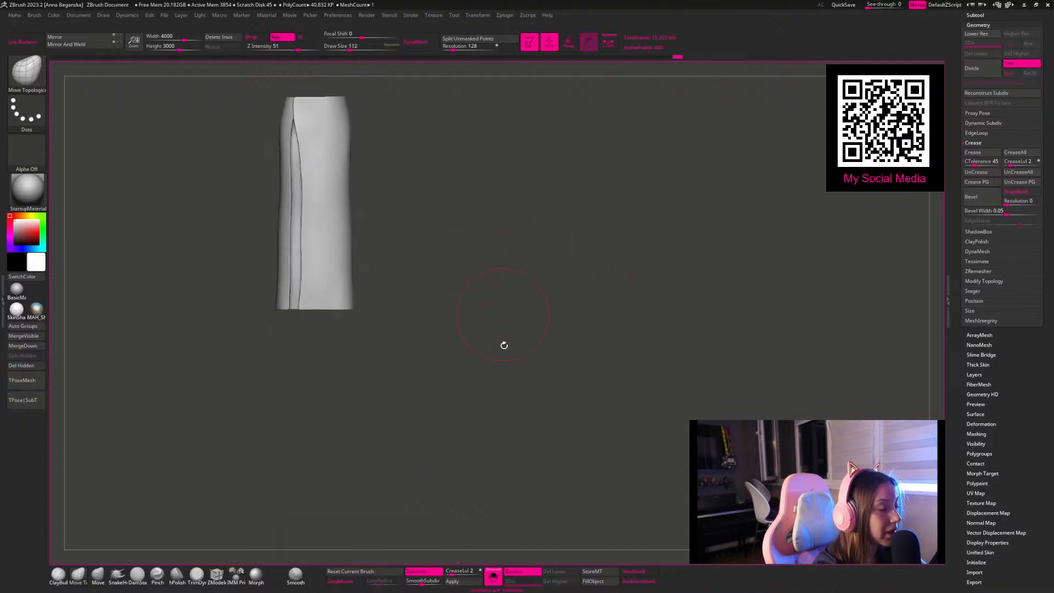
Step: Show the full character again, switch to the Move brush and pull the skirt's waistline closer around the hips and back
click(490, 573)
mouse_move(507, 238)
mouse_down()
mouse_move(501, 188)
mouse_move(496, 211)
mouse_move(522, 242)
mouse_up()
click(104, 580)
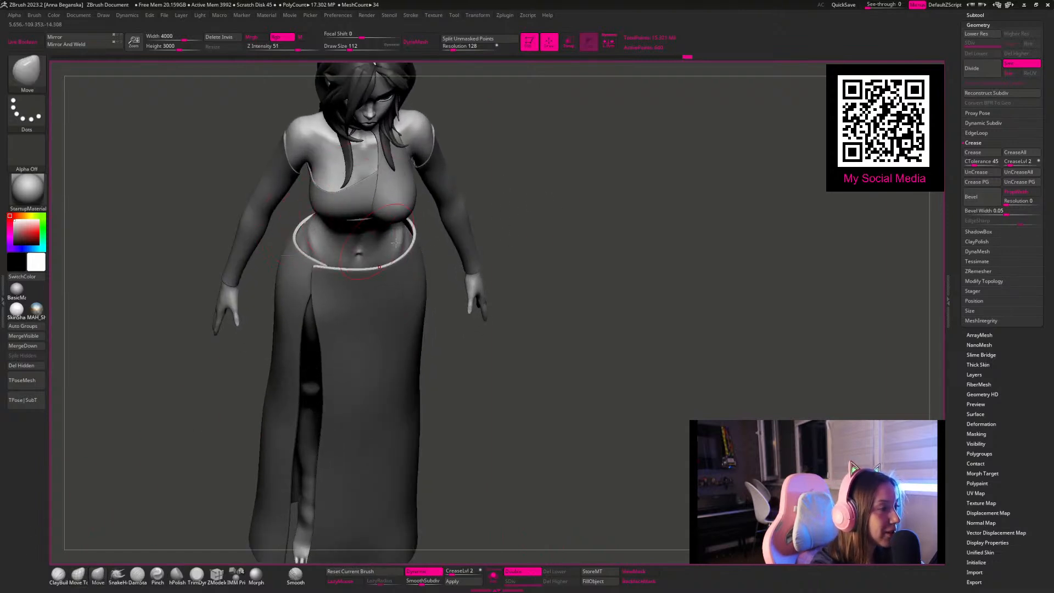
drag(500, 273, 409, 243)
mouse_move(486, 257)
mouse_down()
mouse_move(472, 285)
mouse_move(482, 299)
mouse_move(479, 212)
mouse_move(429, 287)
mouse_up()
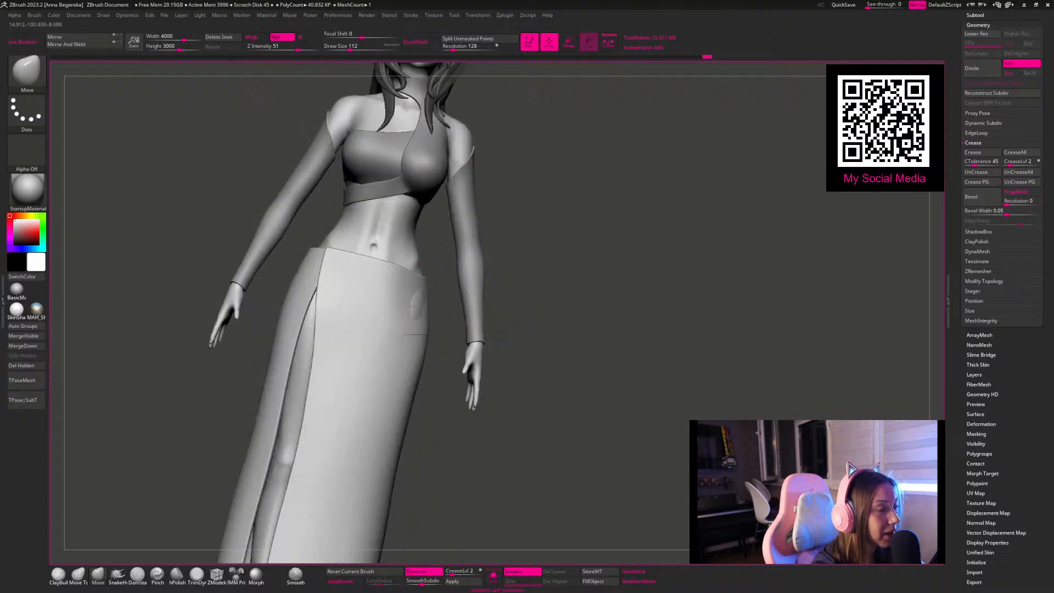
drag(518, 253, 455, 287)
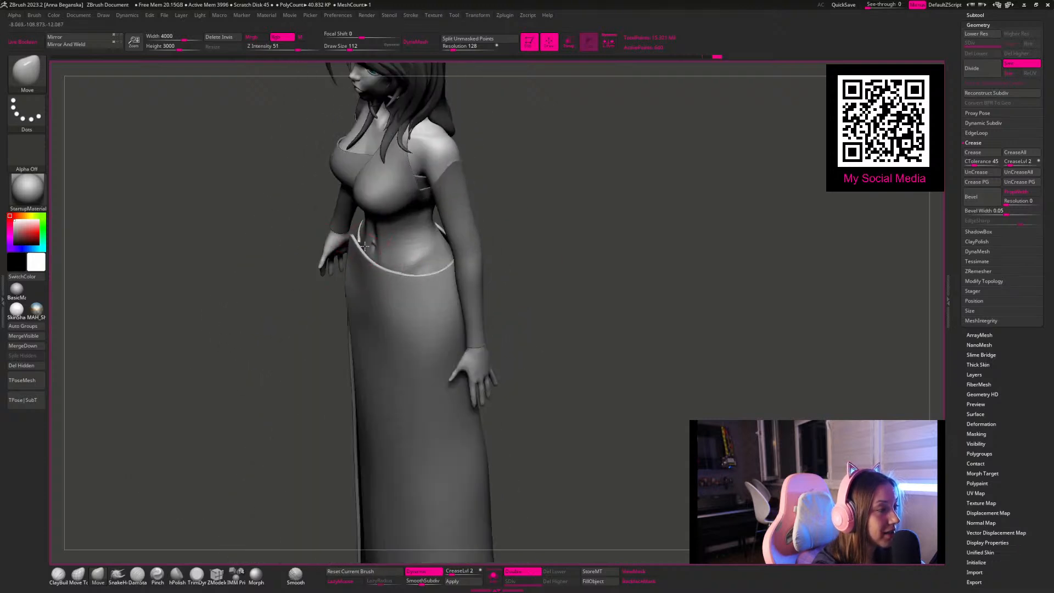
drag(508, 261, 549, 293)
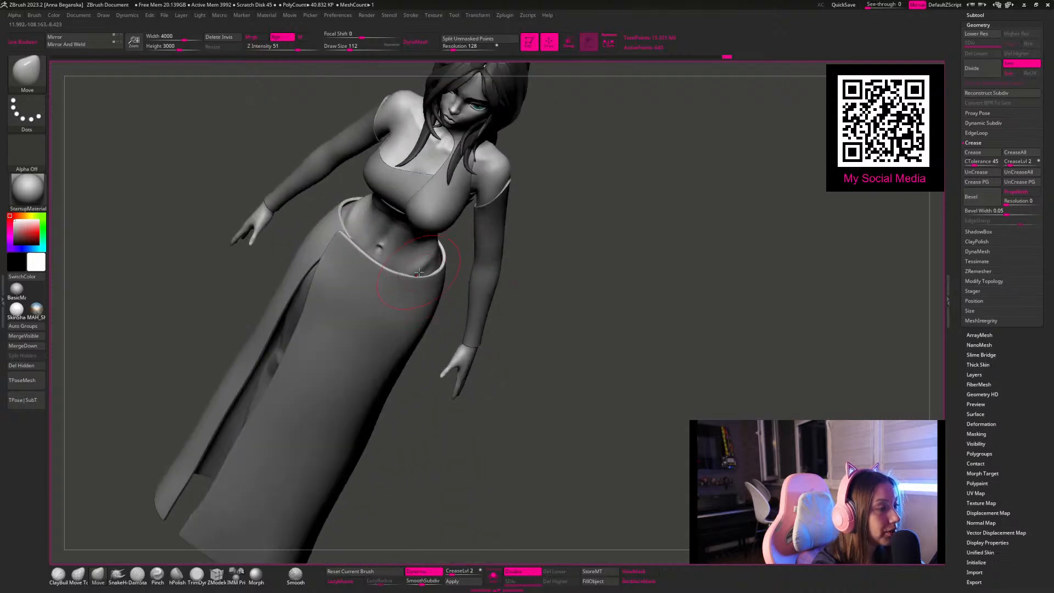
drag(498, 253, 458, 205)
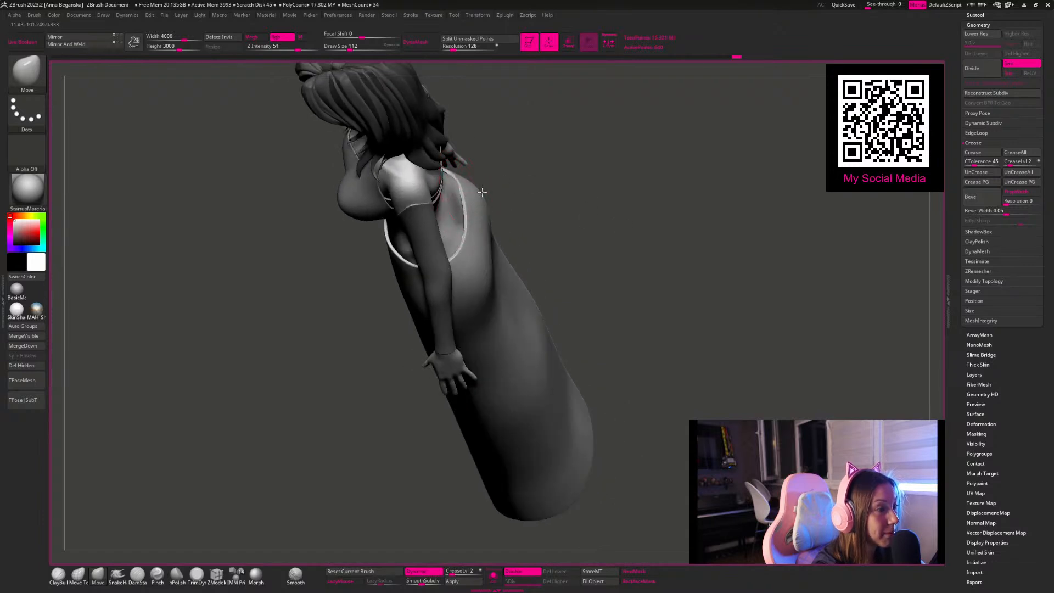
mouse_move(494, 178)
mouse_down()
mouse_move(519, 142)
mouse_move(555, 140)
mouse_move(457, 161)
mouse_up()
Step: Reduce the Move brush's draw size and refine the silhouette of the long skirt along the legs
key(space)
drag(566, 184, 488, 435)
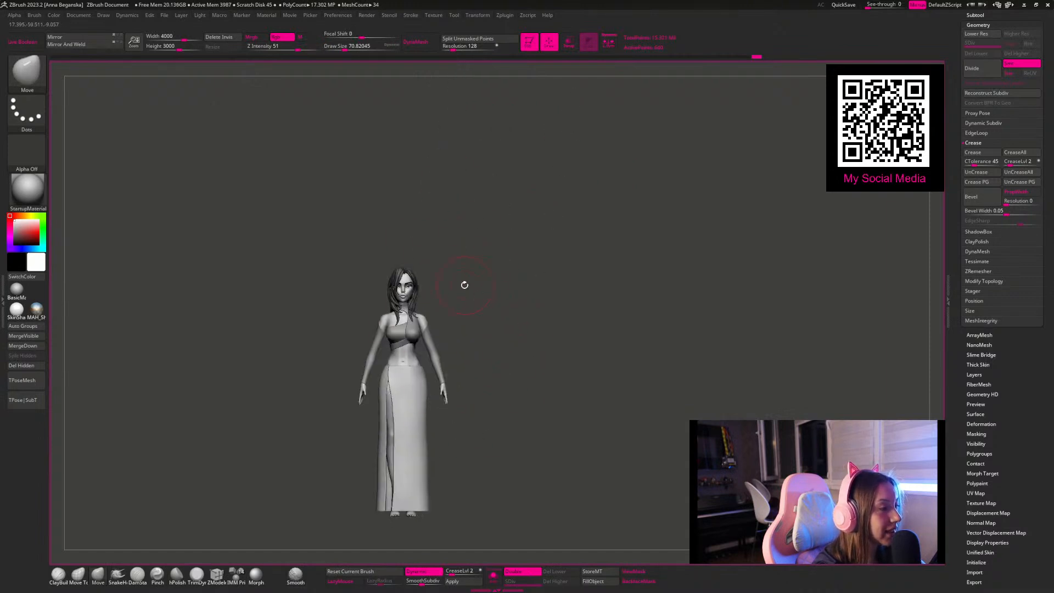
alt+drag(510, 290, 473, 198)
key(space)
drag(363, 338, 371, 338)
mouse_move(476, 388)
mouse_down()
mouse_move(451, 362)
mouse_move(431, 365)
mouse_up()
Step: With the polyframe displayed, smooth and reshape the back of the skirt using varied brush sizes, ending with the polyframe hidden
key(shift+f)
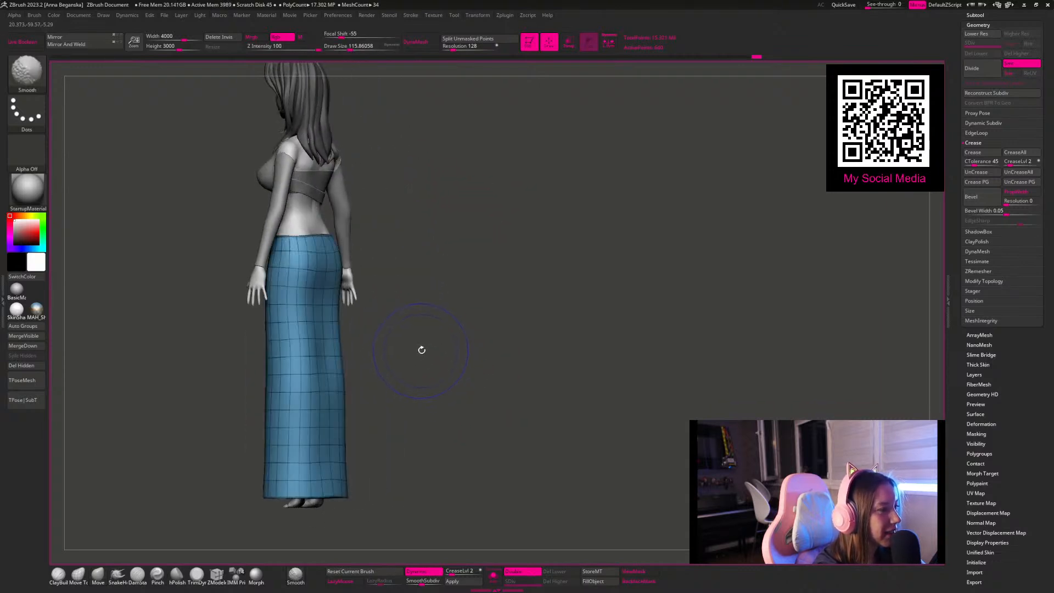
key(space)
mouse_move(384, 337)
mouse_down()
mouse_move(394, 331)
mouse_move(317, 312)
mouse_up()
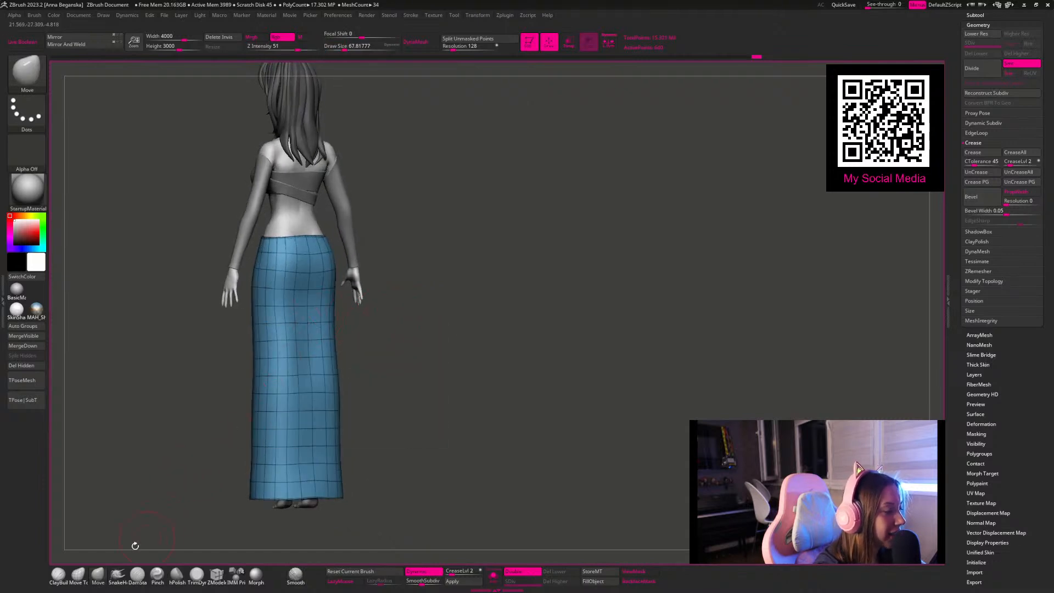
drag(418, 366, 434, 377)
key(space)
drag(331, 330, 334, 329)
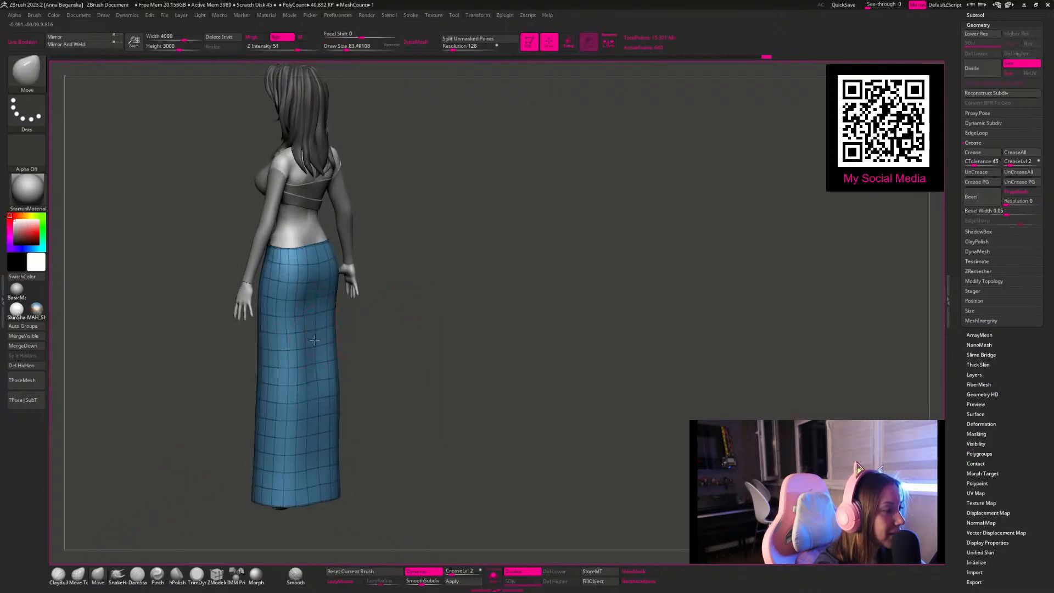
mouse_move(418, 369)
mouse_down()
mouse_move(438, 343)
mouse_move(506, 400)
mouse_up()
key(shift+f)
Step: Set the Move brush's draw size to about 44 and adjust the skirt's front waist edge
shift+drag(409, 349, 464, 363)
key(space)
drag(451, 300, 444, 300)
mouse_move(469, 263)
alt+mouse_down()
mouse_move(470, 313)
mouse_move(506, 256)
mouse_move(505, 267)
alt+mouse_up()
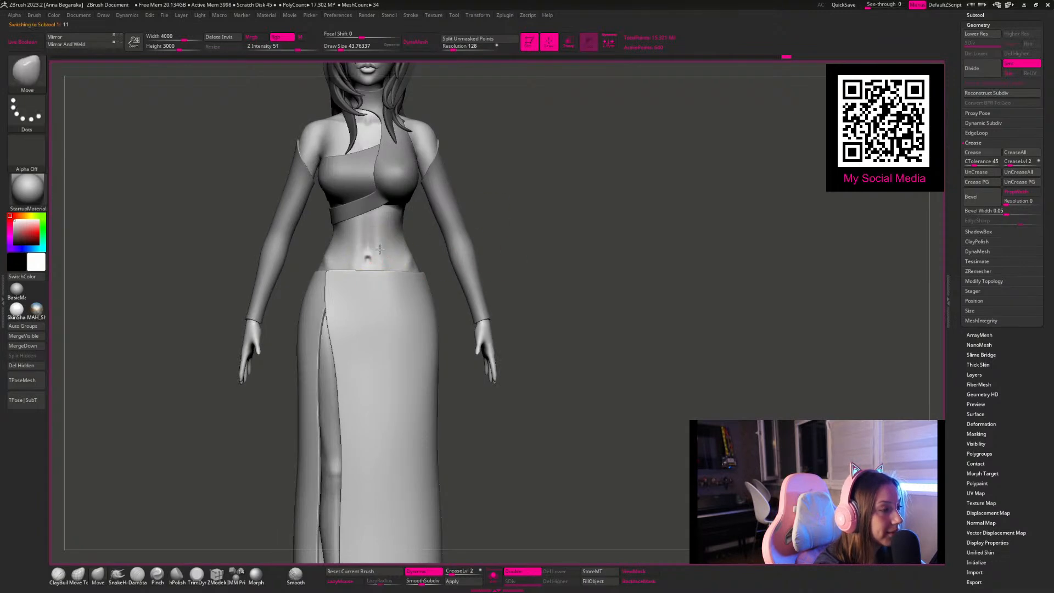
Step: Select the body, mask a narrow horizontal band around the hips just below the navel and isolate the body
alt+click(380, 249)
mouse_move(315, 248)
ctrl+mouse_down()
mouse_move(433, 260)
mouse_move(431, 281)
ctrl+mouse_up()
click(493, 577)
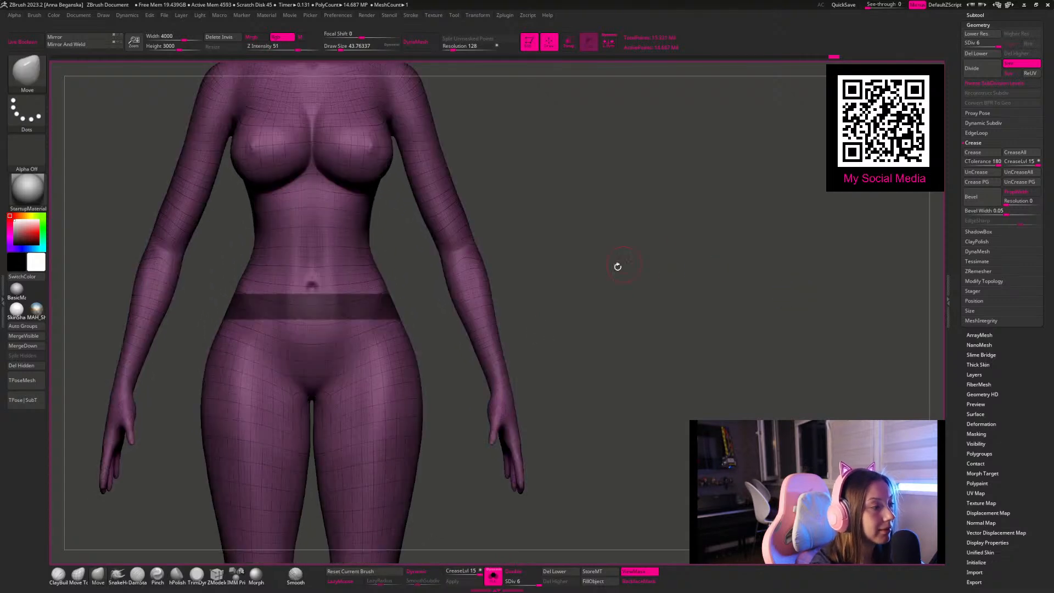
drag(617, 315, 708, 307)
Step: Save the tool as 11 in the SpeedSculpt folder, replacing the existing file
click(976, 14)
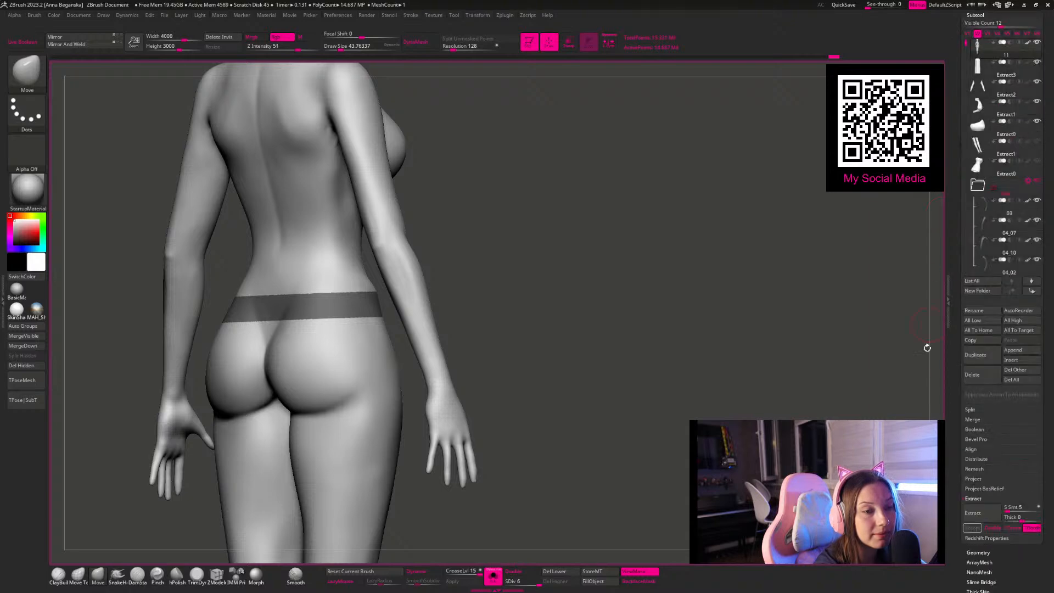
drag(959, 45, 959, 192)
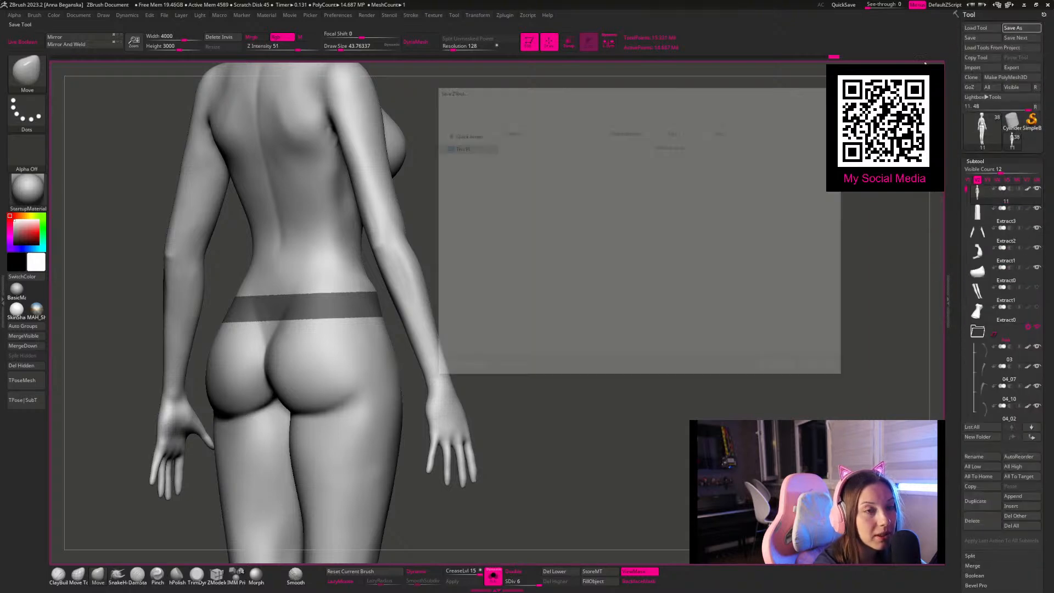
click(781, 369)
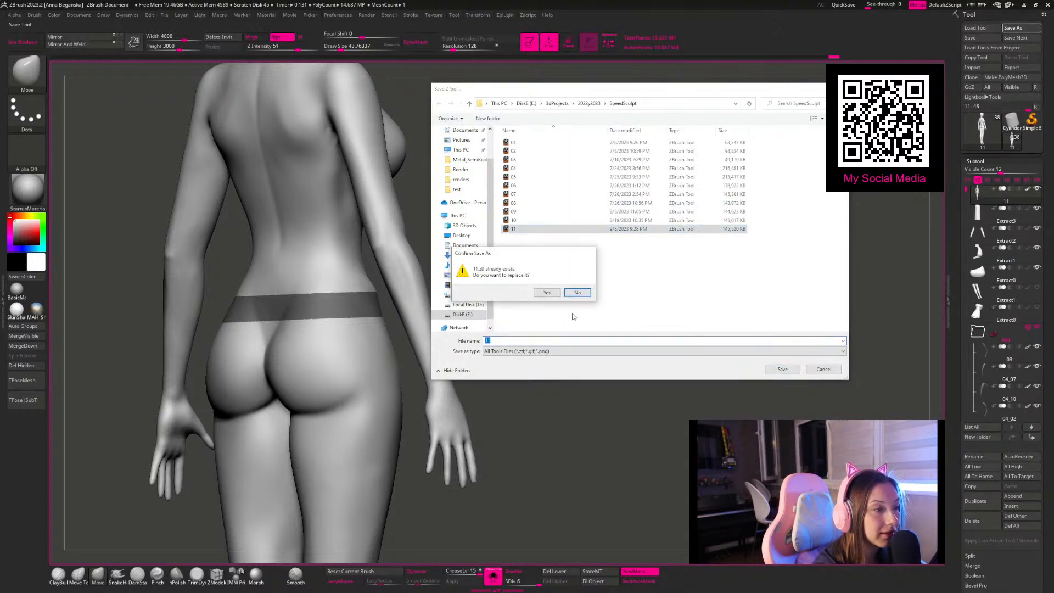
click(546, 293)
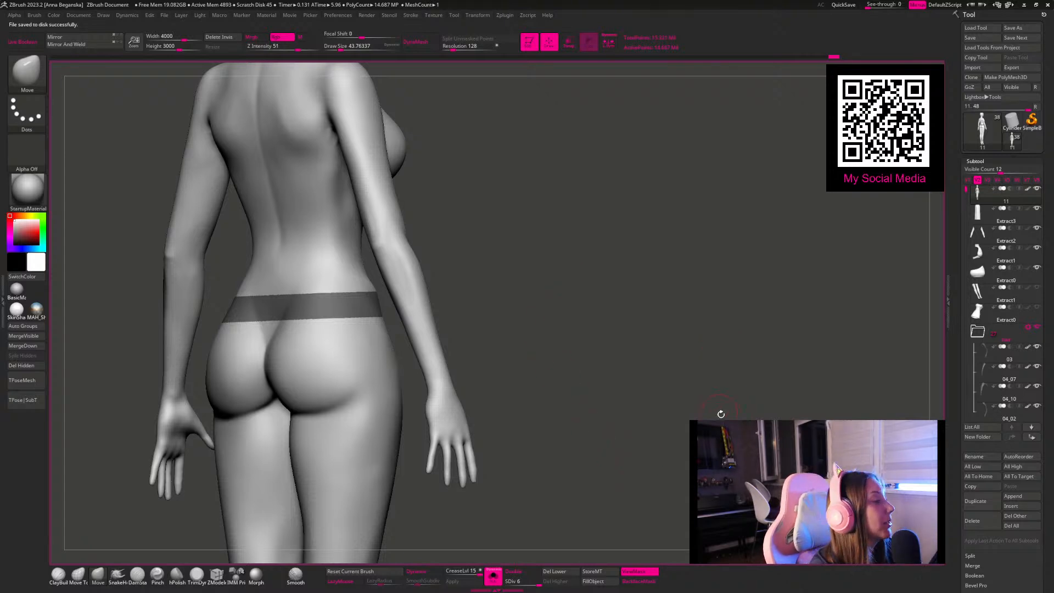
Step: Extract the masked hip band as a new subtool with smoothness 5 and thickness 0
mouse_move(614, 270)
mouse_down()
mouse_move(619, 303)
mouse_move(649, 296)
mouse_move(677, 331)
mouse_up()
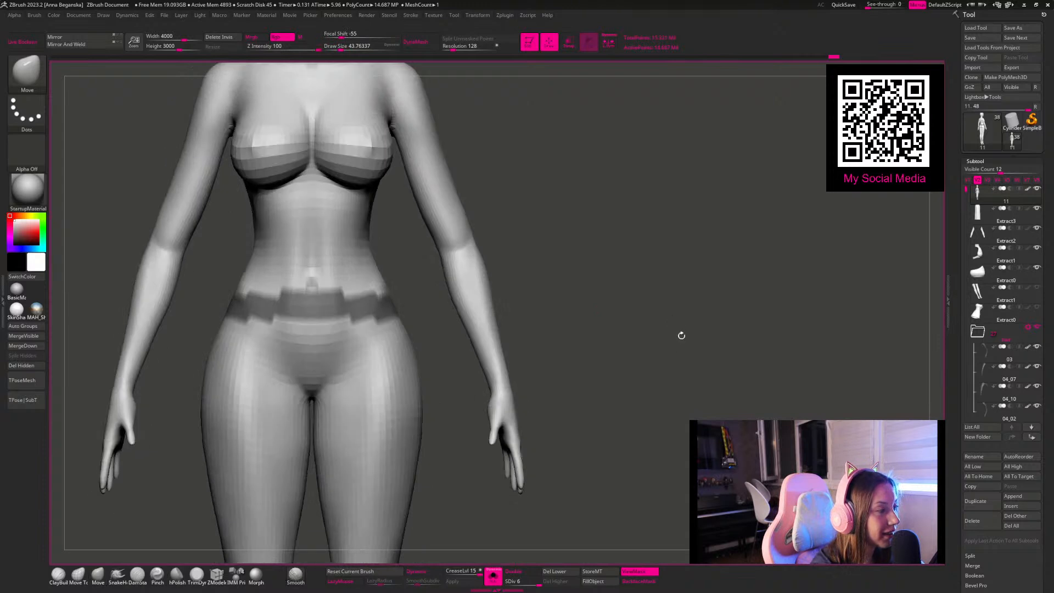
scroll(957, 564, down, 4)
click(972, 527)
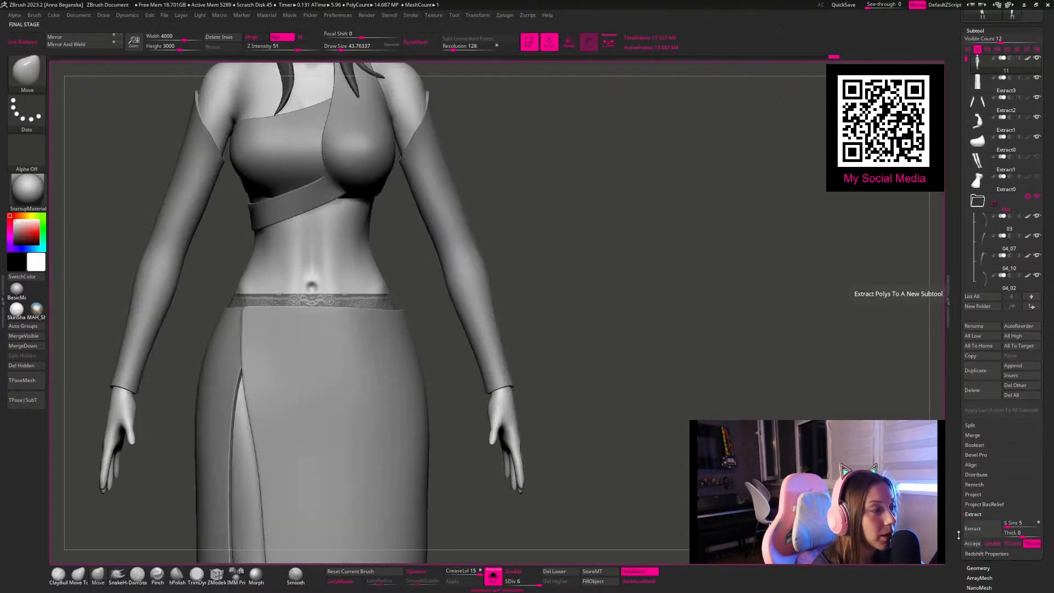
click(972, 544)
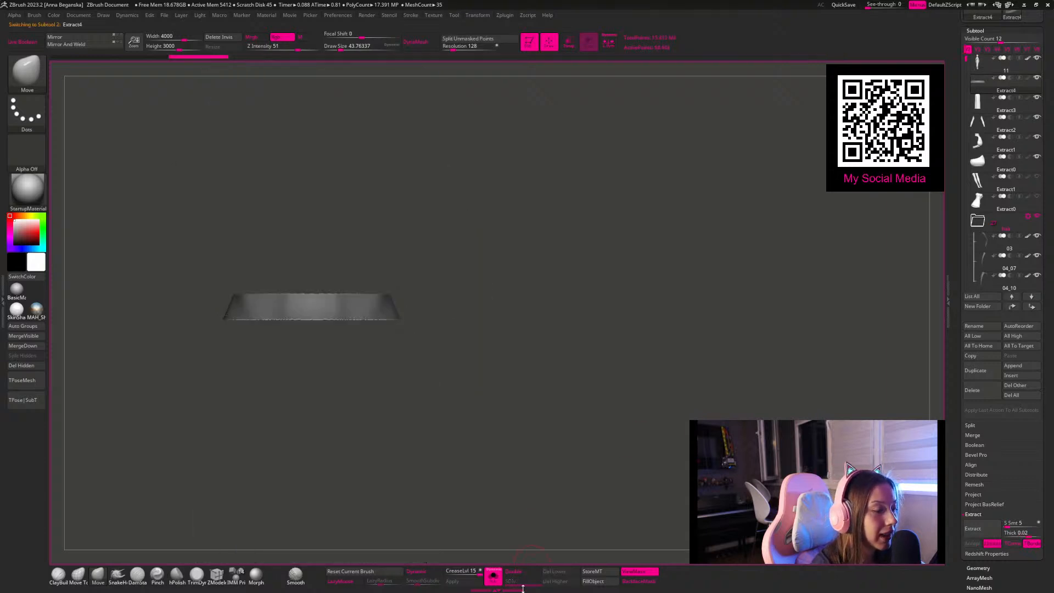
Step: Isolate the extracted waistband and clear its mask
ctrl+drag(636, 405, 577, 335)
alt+drag(565, 247, 708, 373)
ctrl+click(673, 428)
ctrl+click(708, 373)
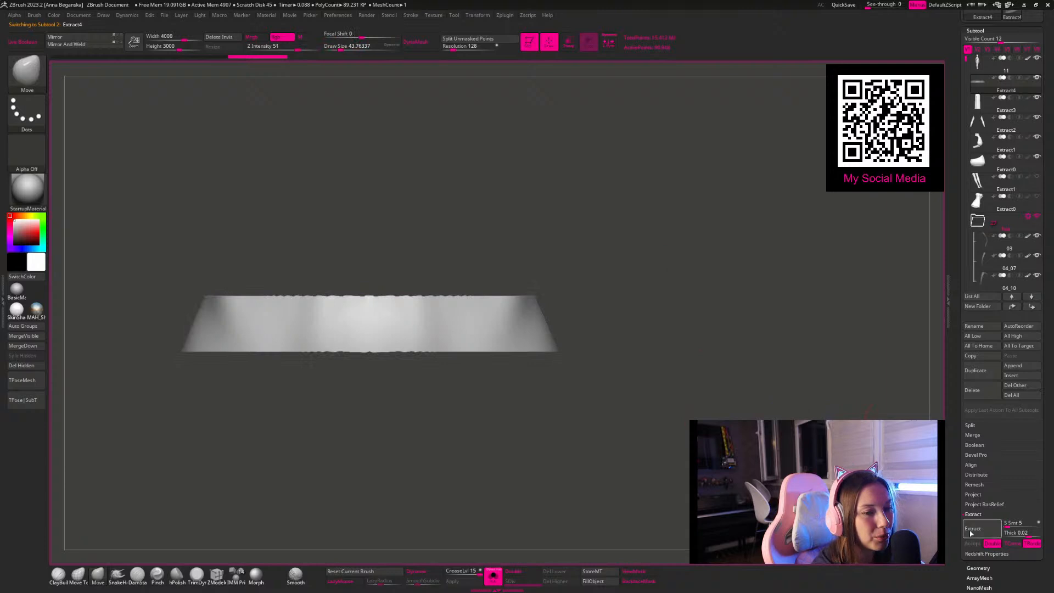
Step: Open the geometry settings for the waistband and display its polyframe to check the jagged edges
click(977, 569)
key(shift+f)
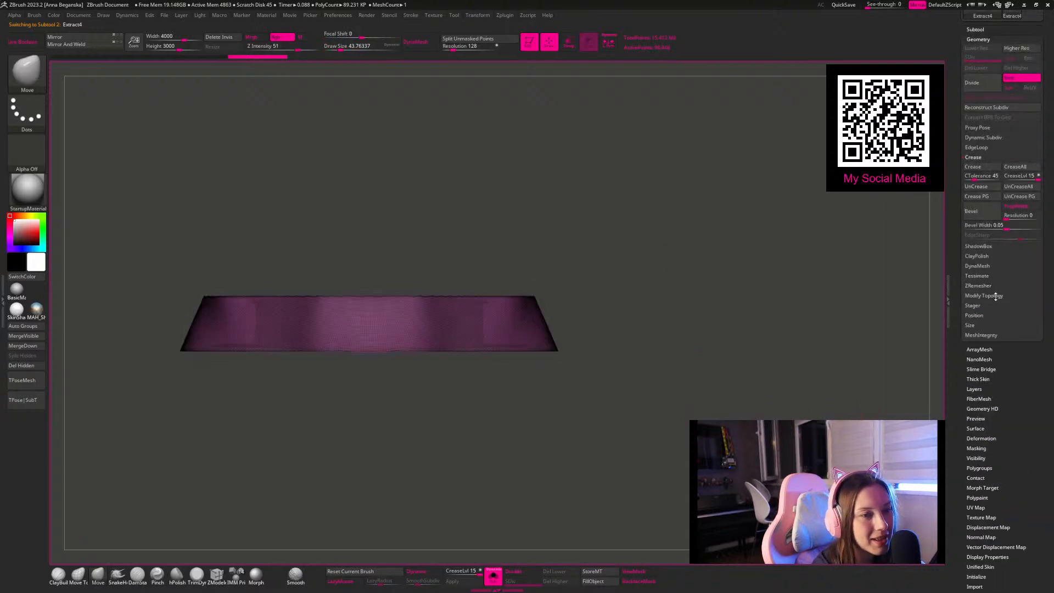
drag(756, 279, 933, 340)
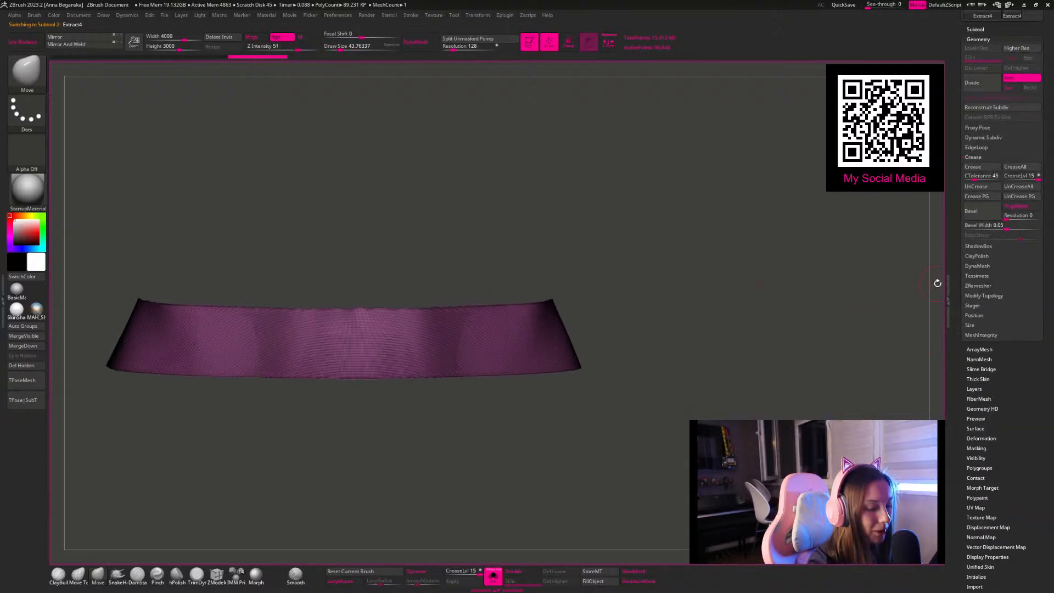
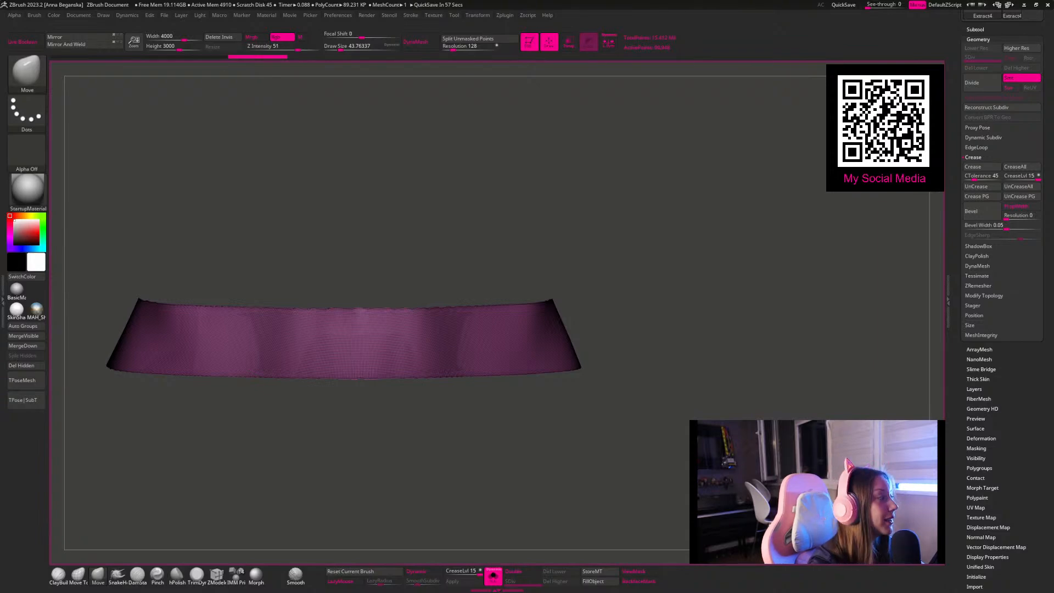
Step: Remesh the waistband with ZRemesher, lowering the target polygon count from the initial pass to 0.1
click(978, 285)
click(982, 223)
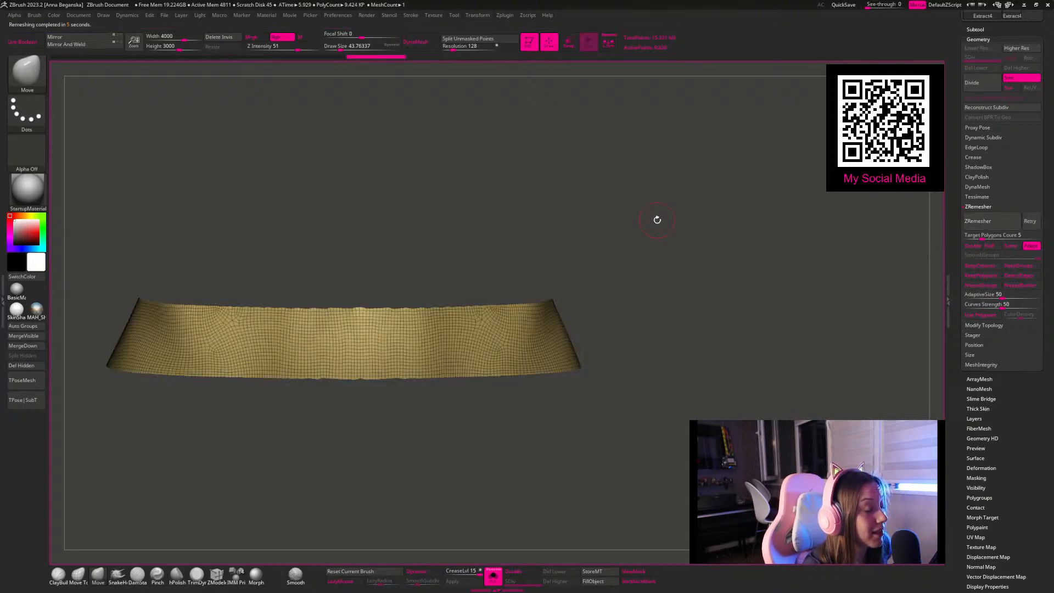
click(972, 236)
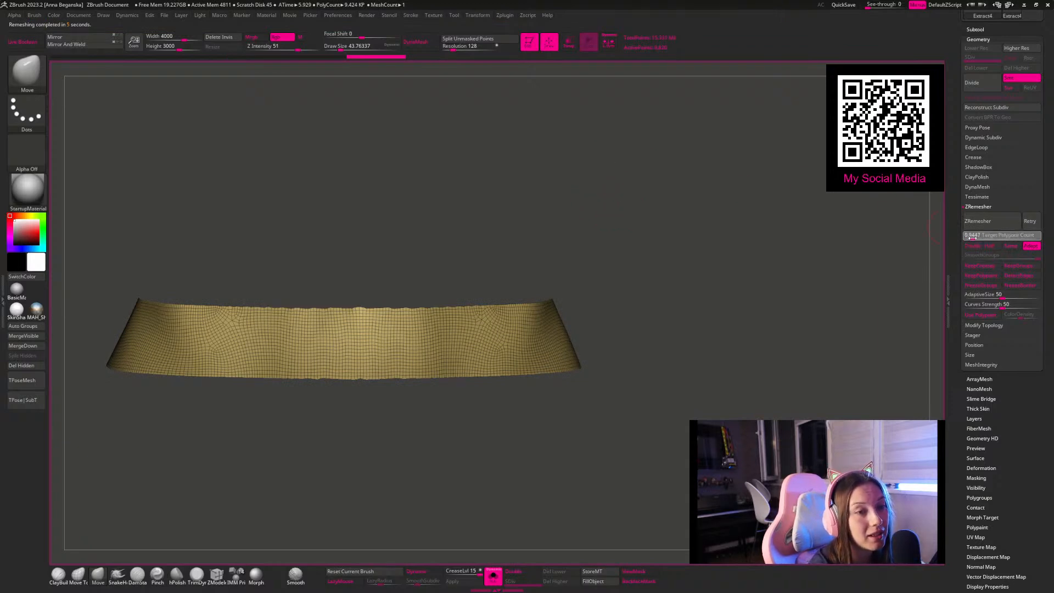
click(977, 221)
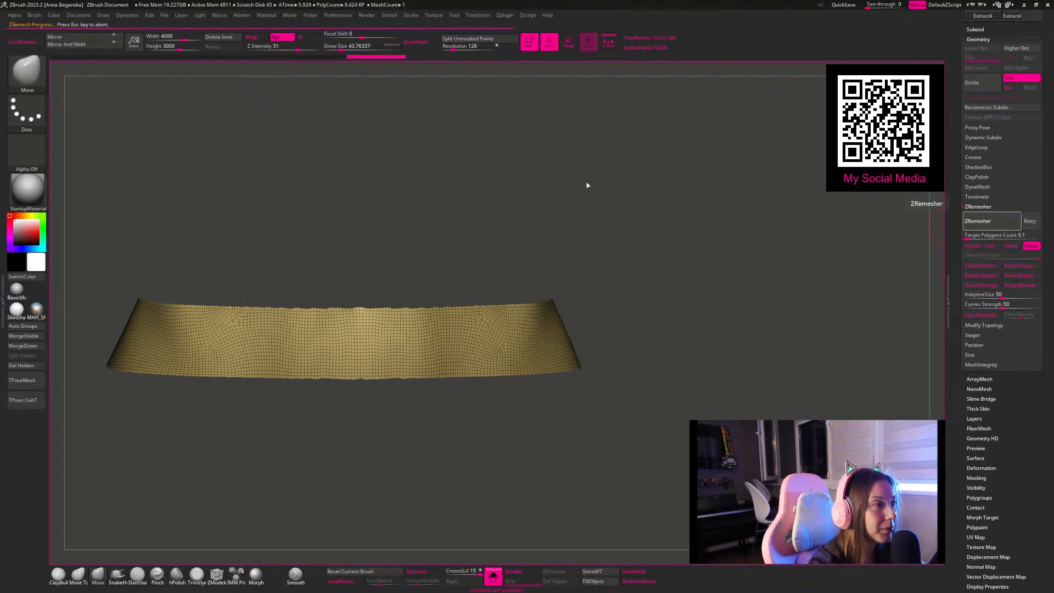
mouse_move(626, 202)
mouse_down()
mouse_move(574, 174)
mouse_move(663, 181)
mouse_move(608, 230)
mouse_move(600, 219)
mouse_move(600, 232)
mouse_move(612, 233)
mouse_move(602, 229)
mouse_move(630, 200)
mouse_move(524, 269)
mouse_up()
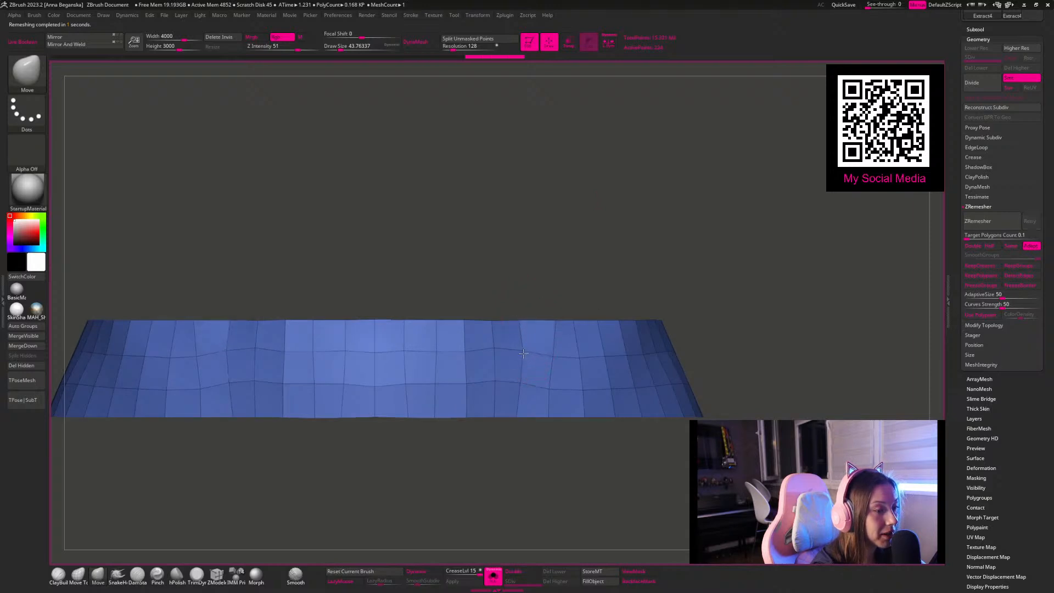
alt+drag(715, 274, 531, 513)
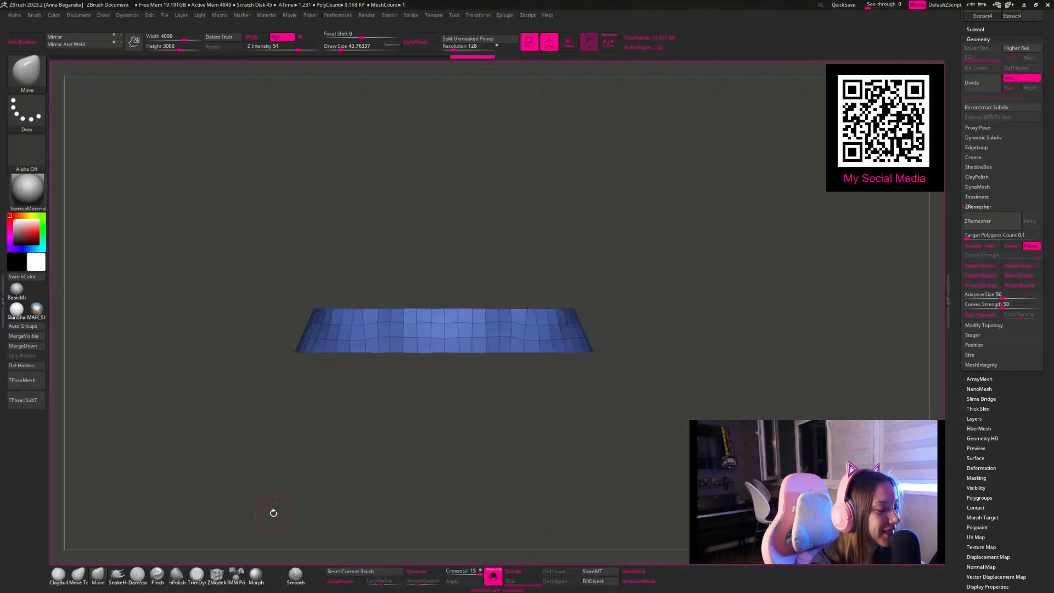
Step: Set ZModeler's edge action to Insert single EdgeLoop and delete the waistband's inner horizontal edge loops
click(217, 577)
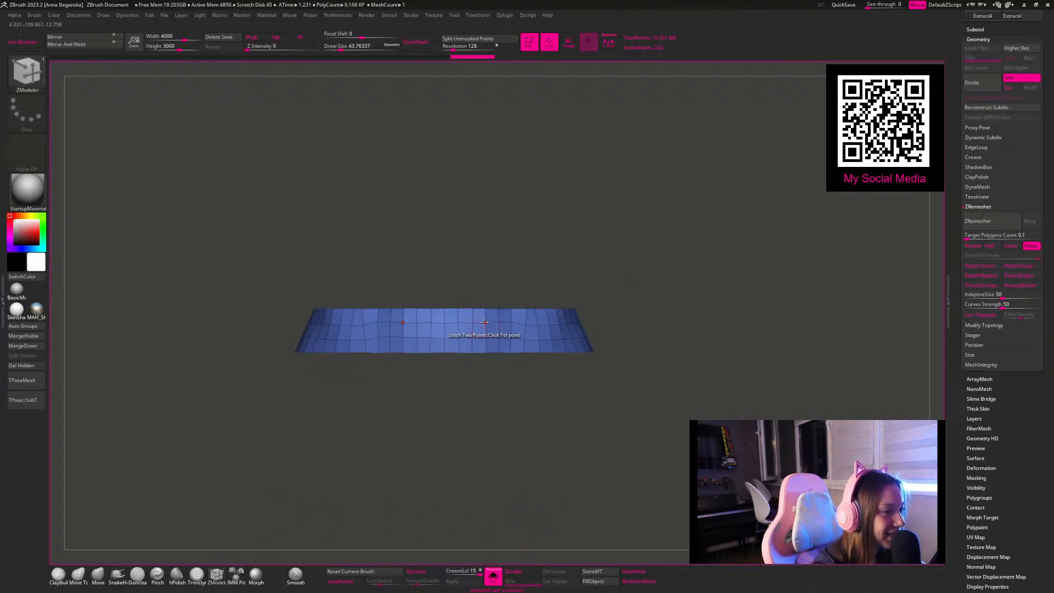
key(space)
click(459, 314)
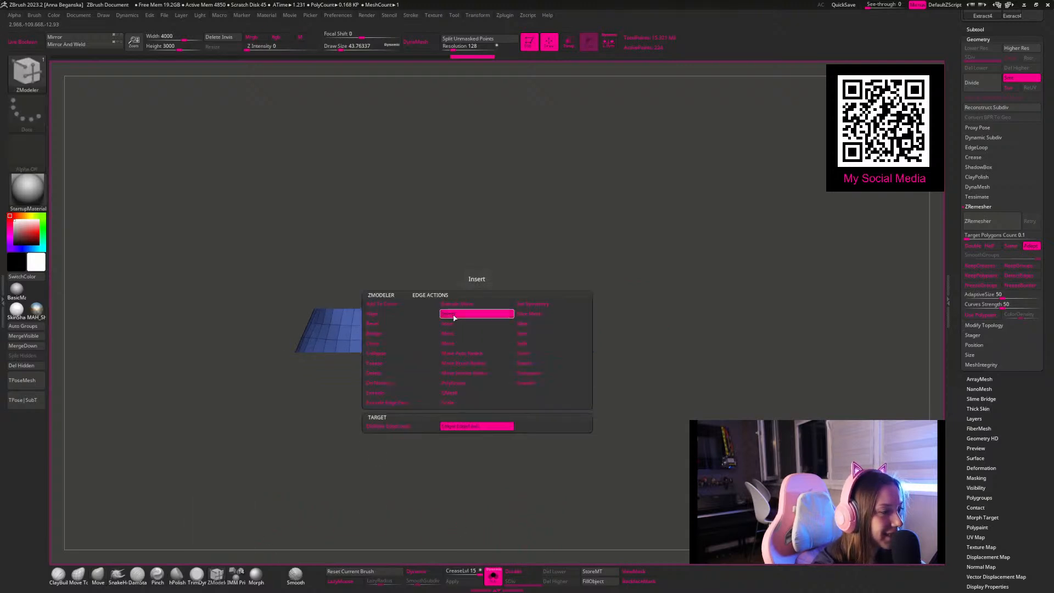
click(468, 337)
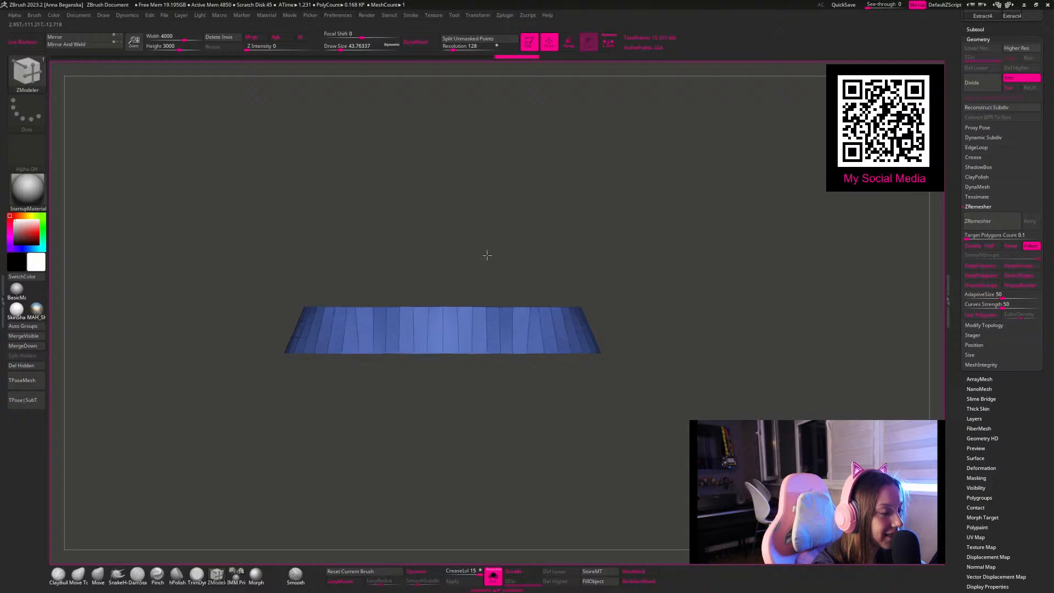
Step: Delete surplus vertical edge loops around the whole waistband to leave fewer, wider segments
alt+click(488, 326)
alt+click(519, 328)
drag(645, 279, 624, 287)
alt+click(553, 331)
alt+click(589, 328)
alt+drag(631, 445, 492, 440)
alt+click(488, 318)
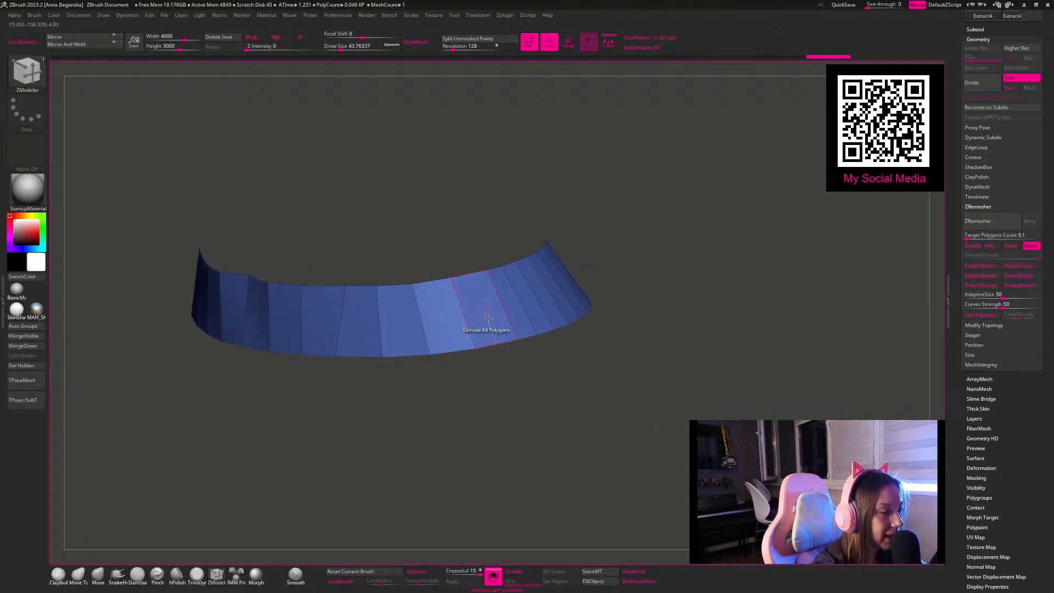
alt+click(527, 314)
drag(591, 407, 477, 384)
alt+click(473, 329)
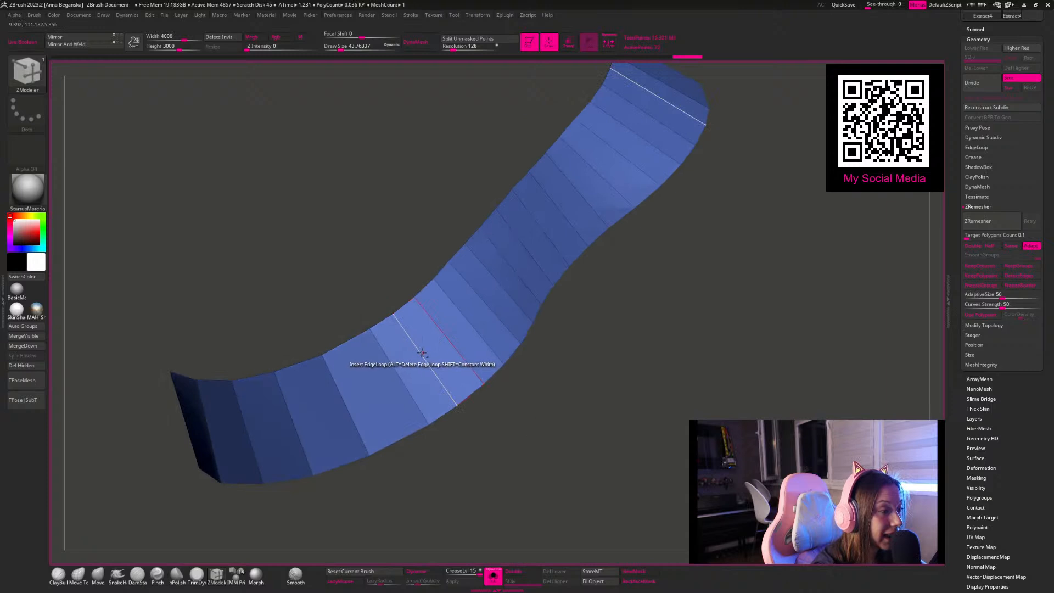
alt+click(464, 318)
drag(600, 346, 584, 471)
alt+click(410, 342)
alt+click(448, 306)
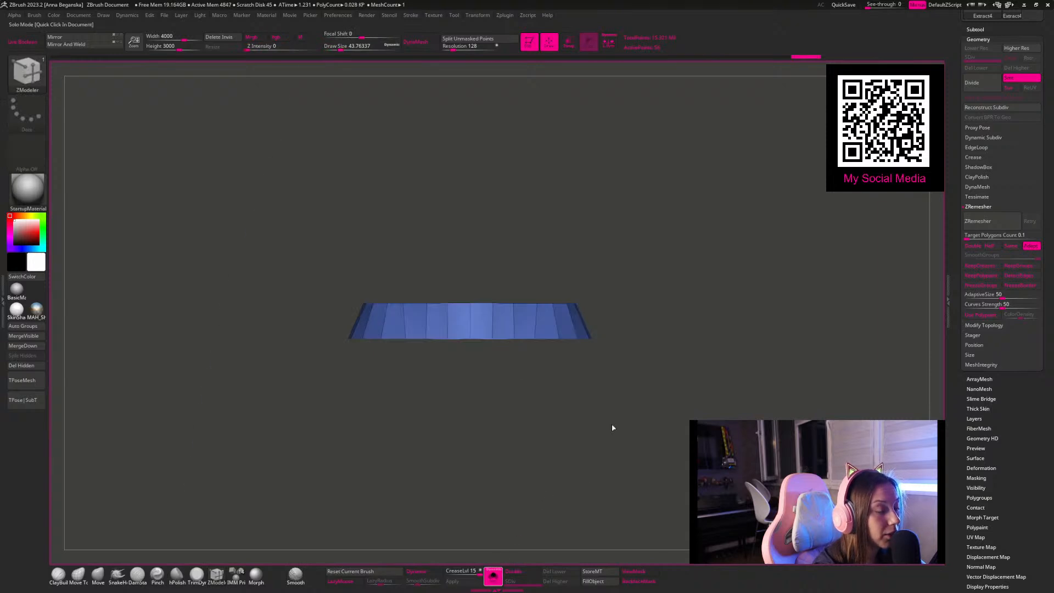
Step: Extrude all the waistband's polygons with ZModeler to give the band thickness, and isolate it for inspection
click(582, 464)
key(space)
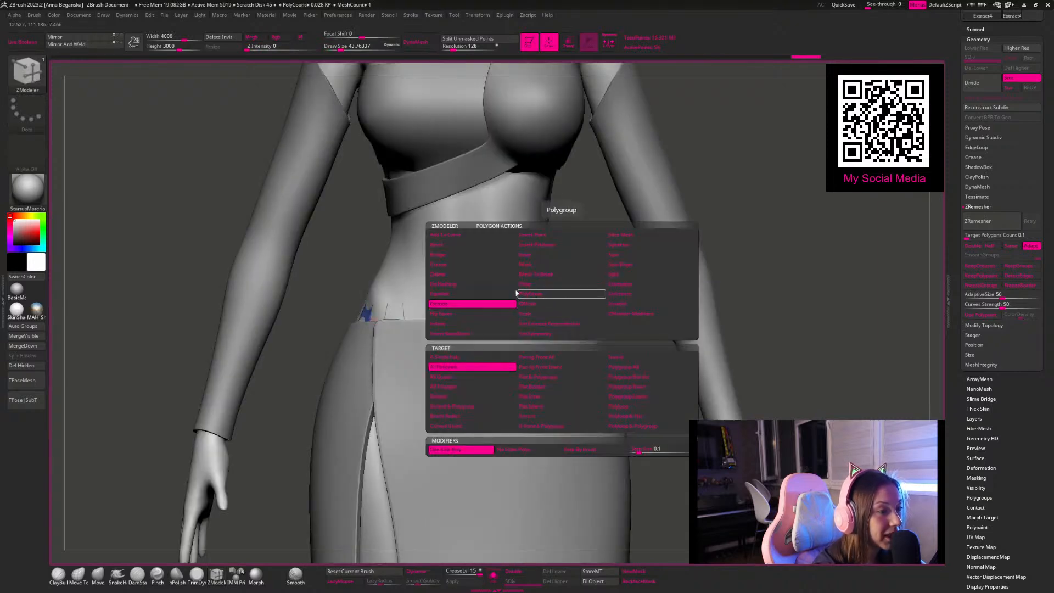
drag(566, 310, 566, 311)
mouse_move(600, 277)
mouse_down()
mouse_move(601, 292)
mouse_move(598, 268)
mouse_up()
click(493, 575)
drag(583, 494, 584, 515)
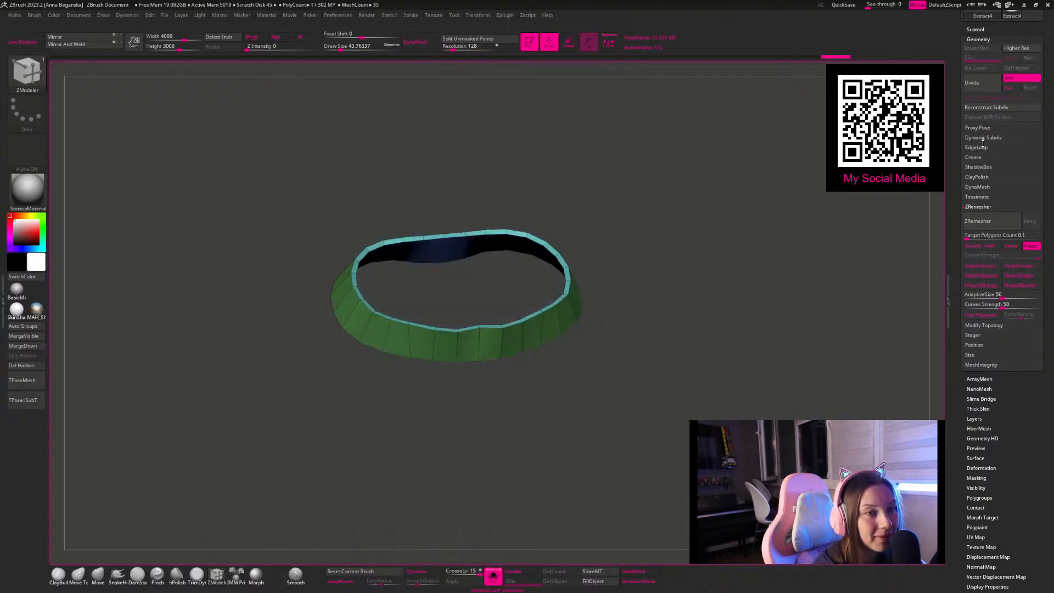
Step: Crease the waistband along its polygroup borders and check its upper rim
click(975, 157)
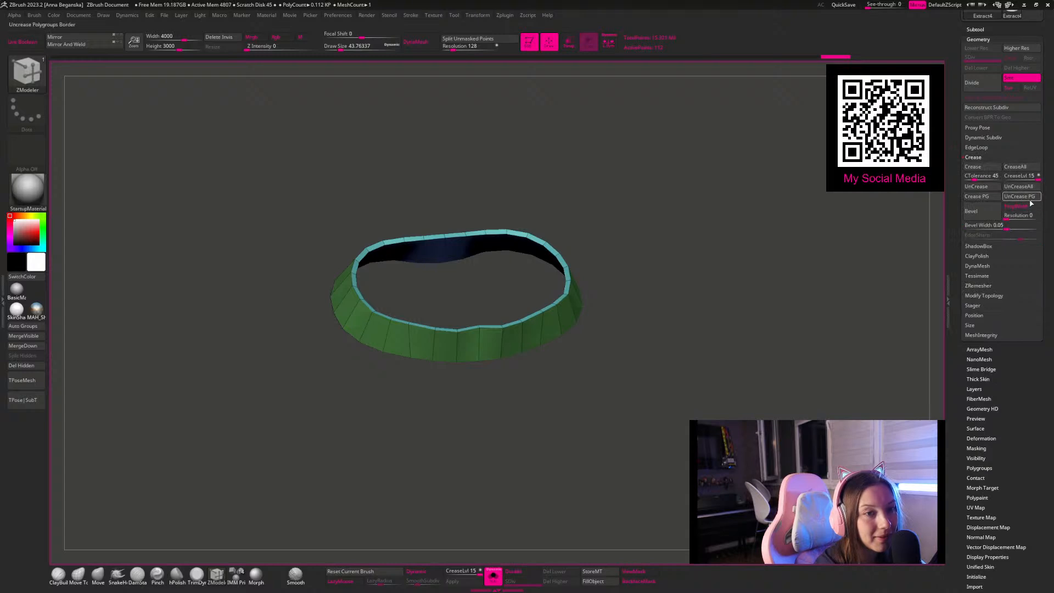
drag(713, 311, 657, 302)
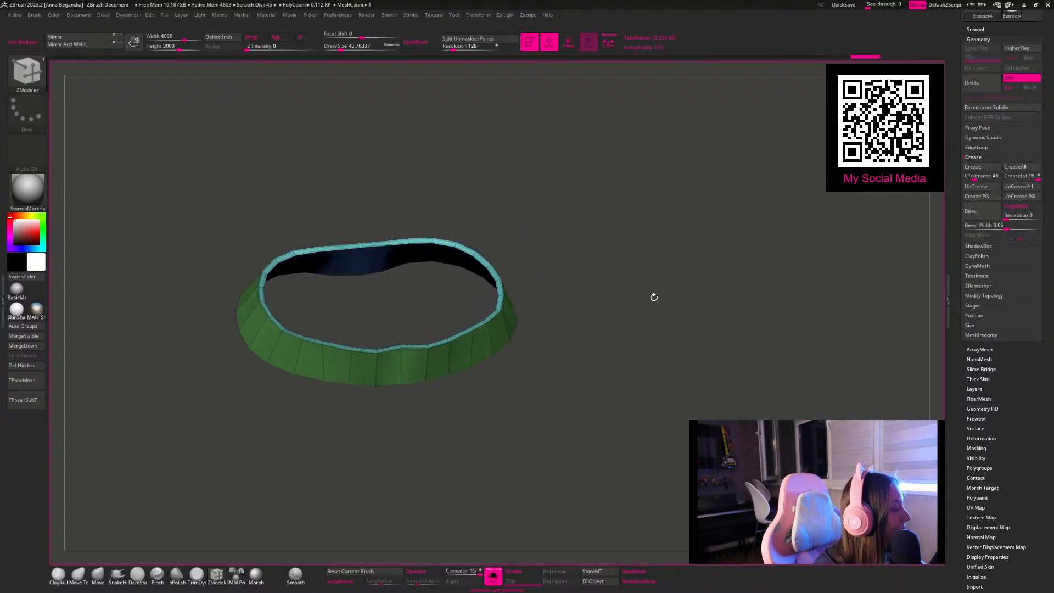
mouse_move(609, 266)
mouse_down()
mouse_move(602, 238)
mouse_move(601, 280)
mouse_up()
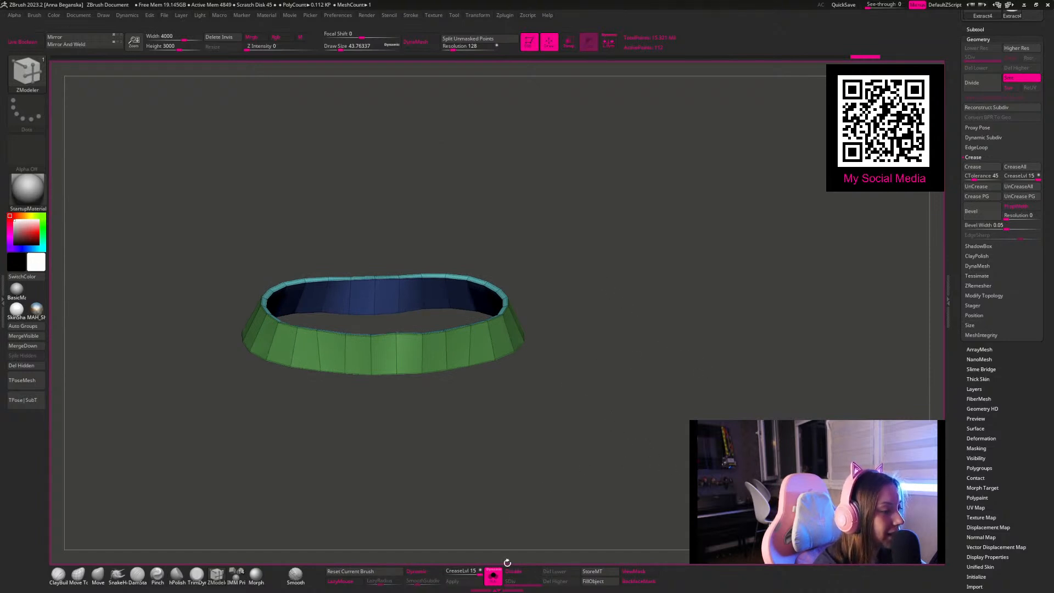
drag(628, 348, 595, 388)
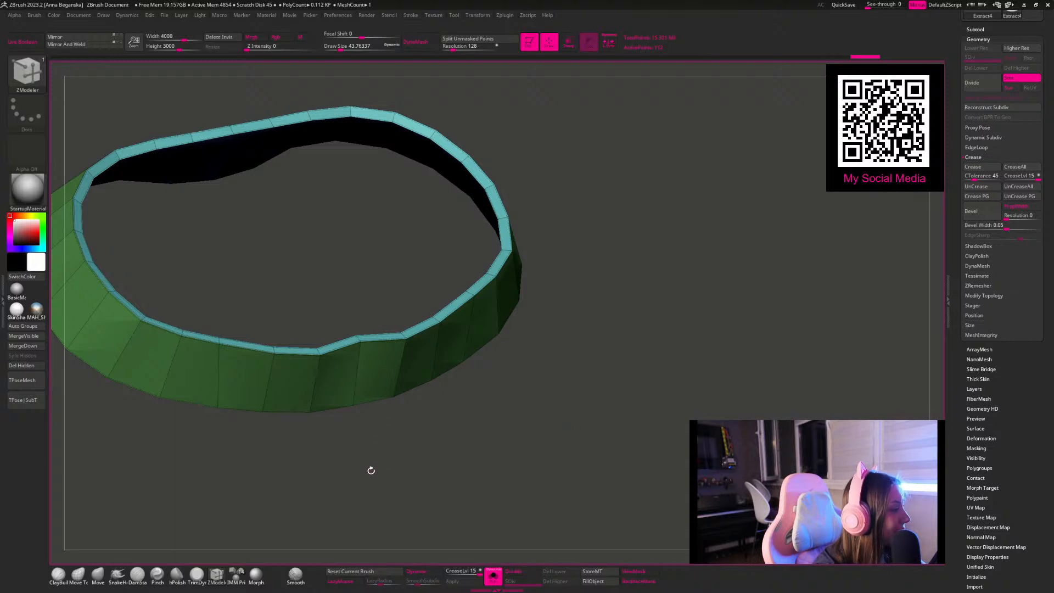
Step: Show the whole figure again, enable dynamic subdivision on the waistband, adjust its smooth subdivision level and set the crease level to 4
click(493, 575)
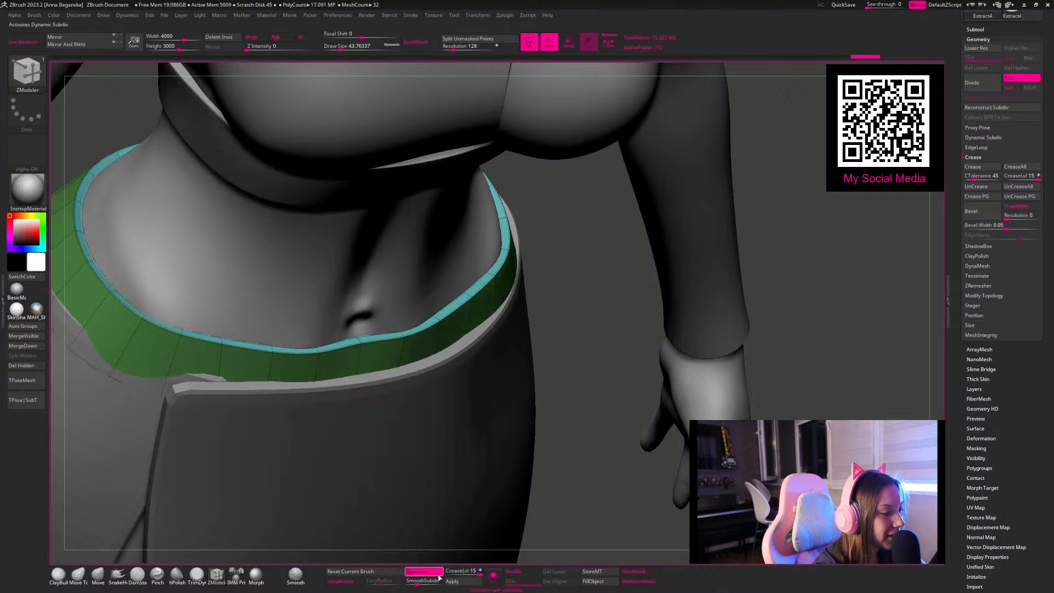
click(456, 571)
text(3)
key(Return)
click(415, 581)
click(415, 583)
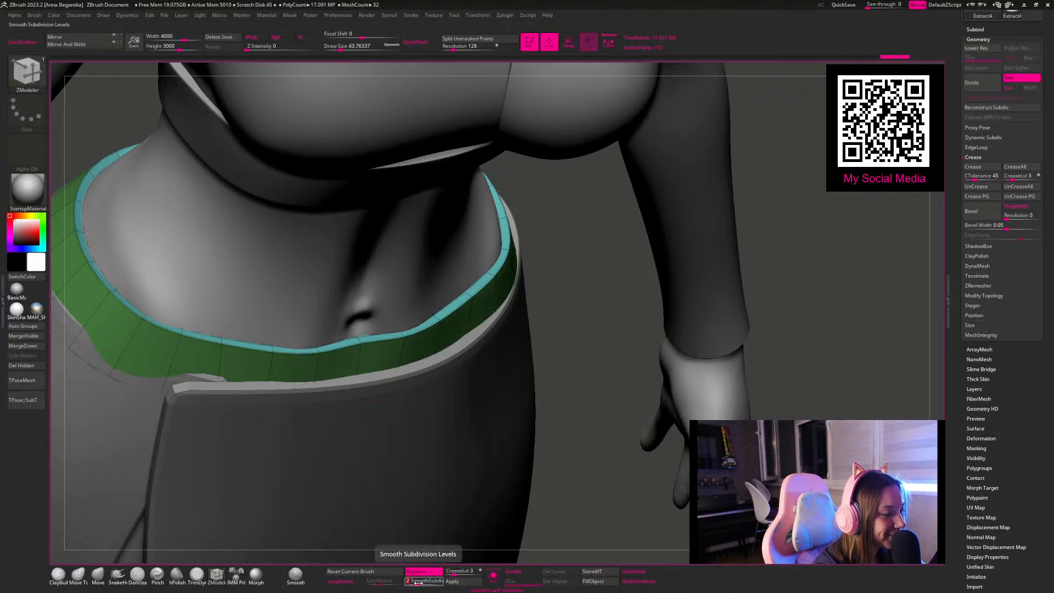
click(461, 570)
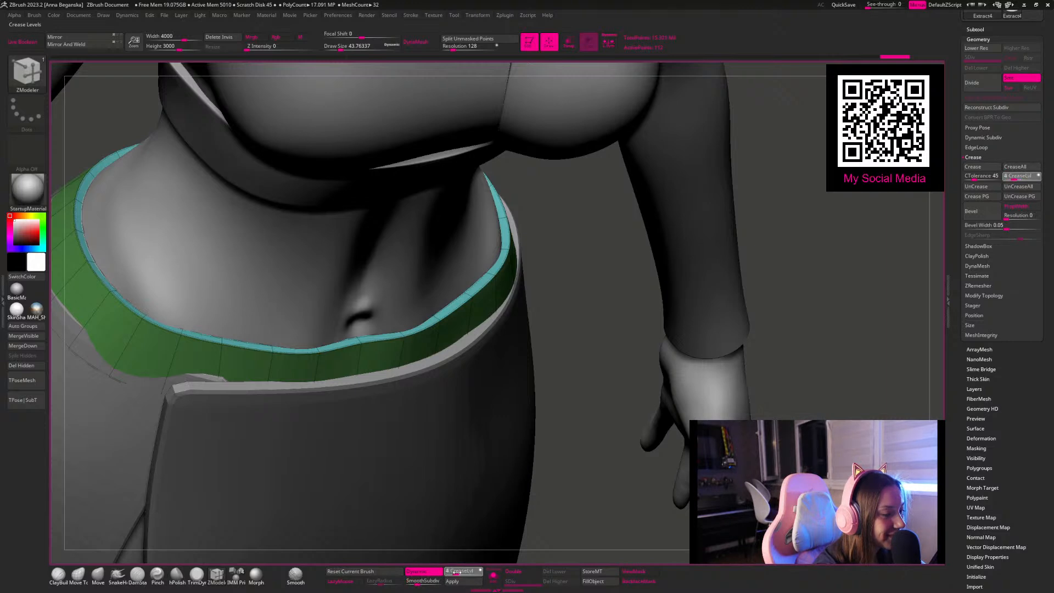
Step: Adjust the front of the waistband below the navel using the Move brush at a draw size of about 140
drag(564, 352, 98, 526)
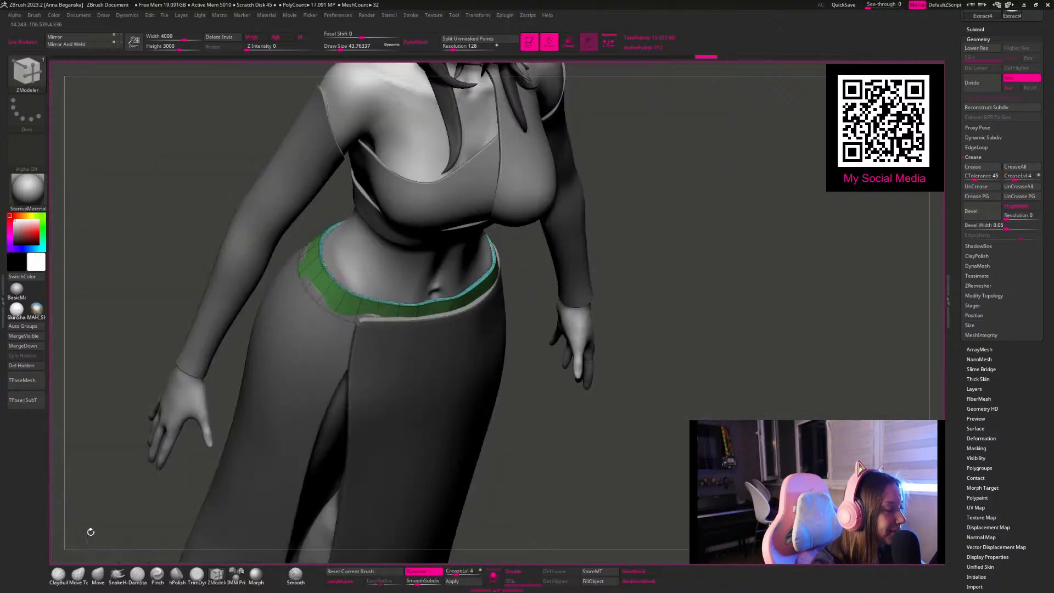
click(99, 575)
key(shift)
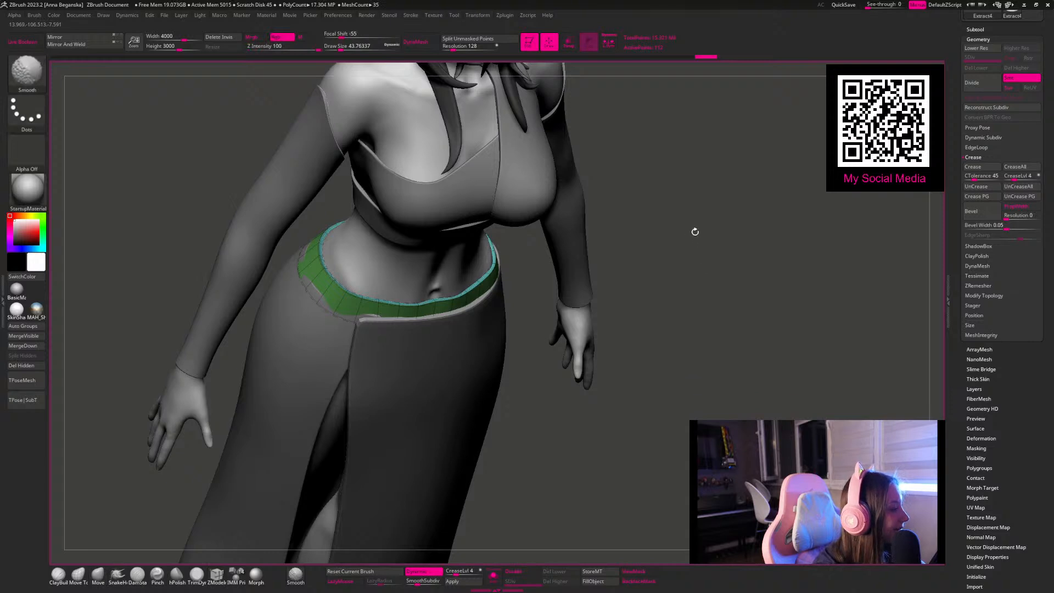
alt+drag(709, 232, 641, 305)
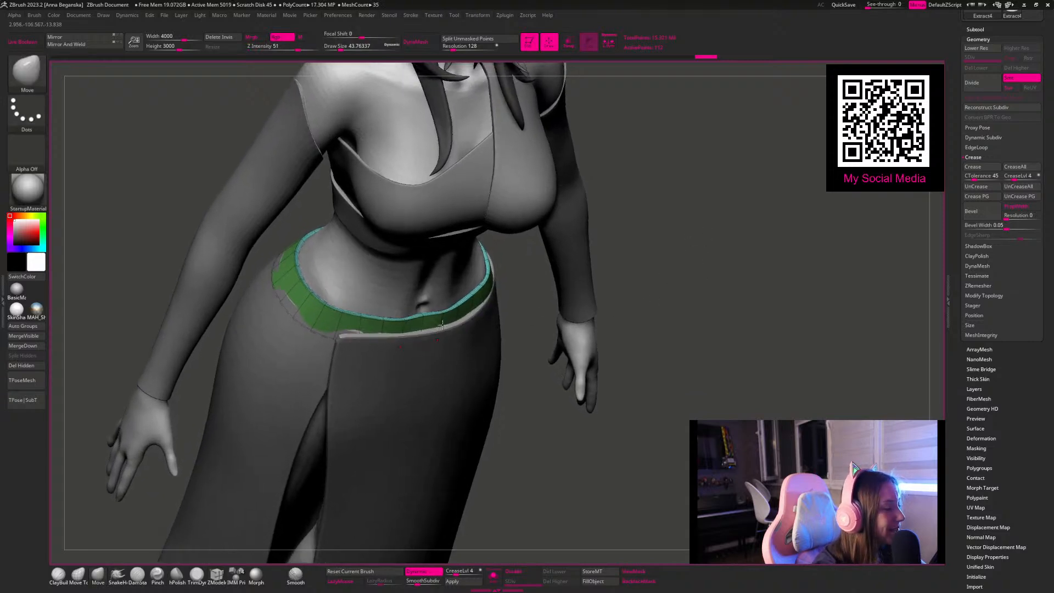
key(space)
drag(483, 309, 496, 309)
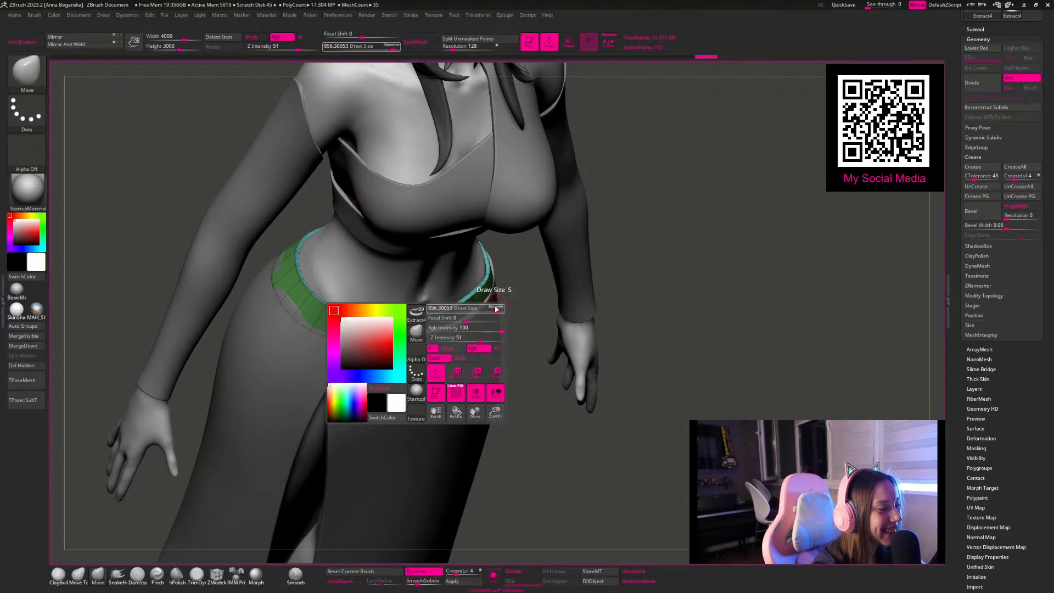
click(494, 309)
key(space)
click(506, 309)
double_click(506, 309)
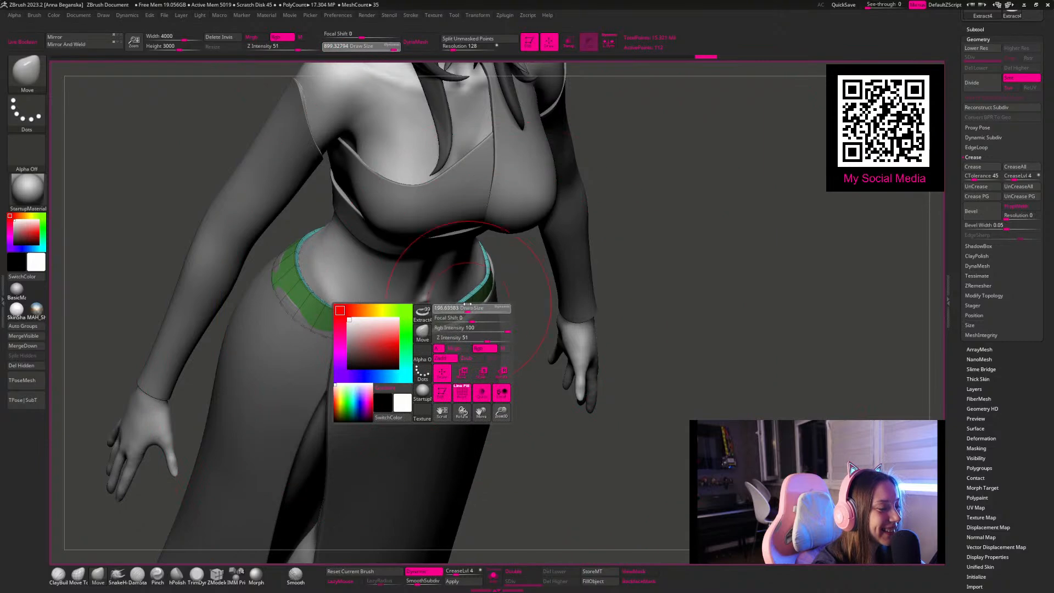
drag(531, 403, 533, 417)
drag(427, 312, 424, 317)
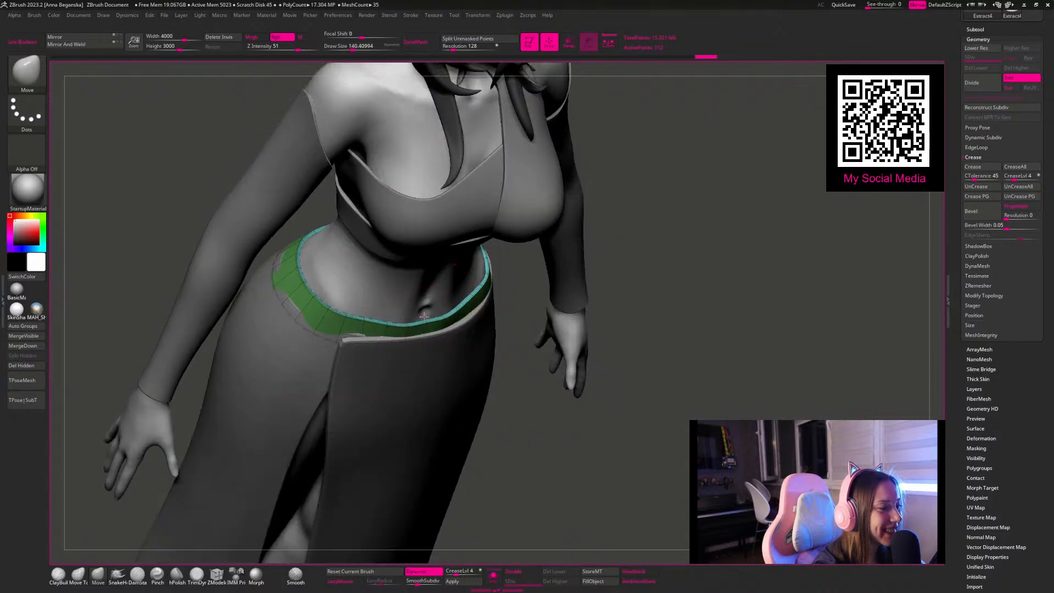
Step: Enlarge the Move brush to a draw size of about 257 and pull the waistband's side closer to the hip
mouse_move(556, 409)
mouse_down()
mouse_move(553, 376)
mouse_move(699, 235)
mouse_move(538, 291)
mouse_up()
key(space)
click(478, 304)
drag(477, 304, 481, 304)
drag(671, 281, 675, 311)
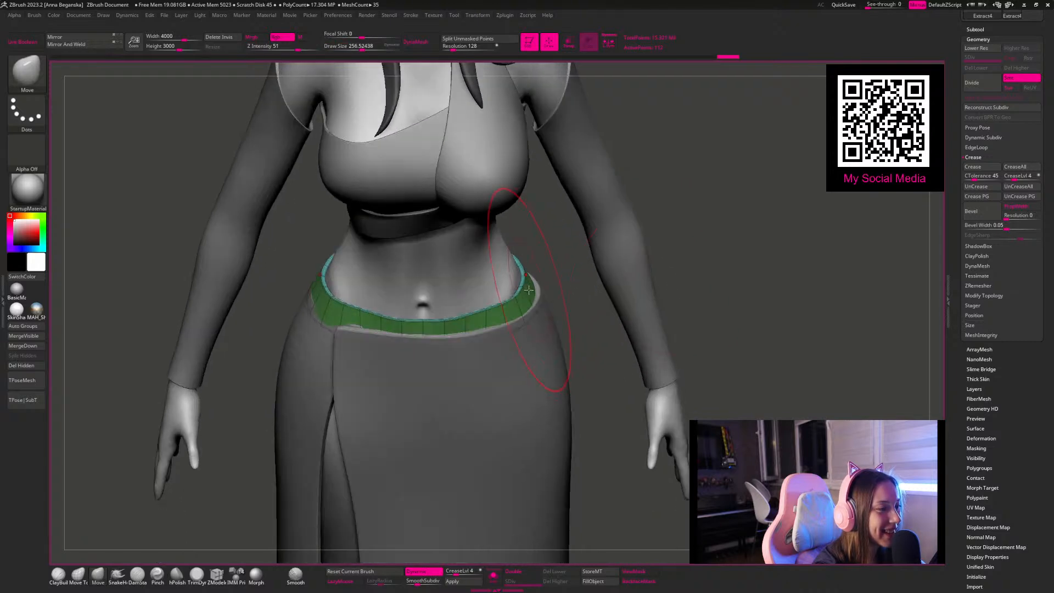
drag(524, 287, 522, 288)
Step: Refine the waistband's front rim with a smaller Move brush, using a draw size of about 77
key(space)
click(474, 305)
drag(681, 219, 590, 264)
key(space)
click(420, 318)
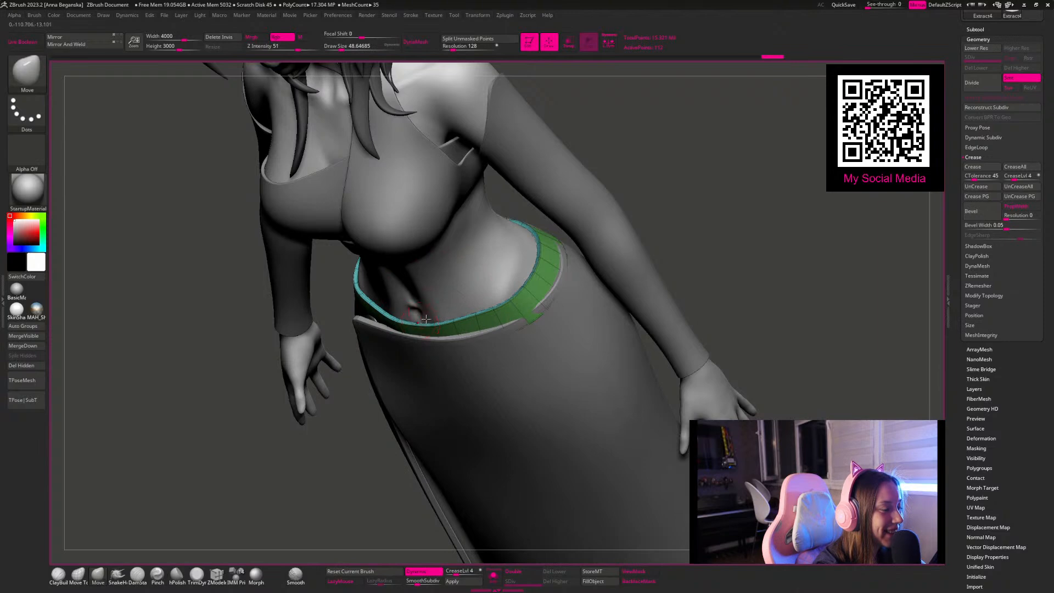
drag(708, 175, 678, 114)
key(space)
click(431, 319)
drag(430, 322, 425, 319)
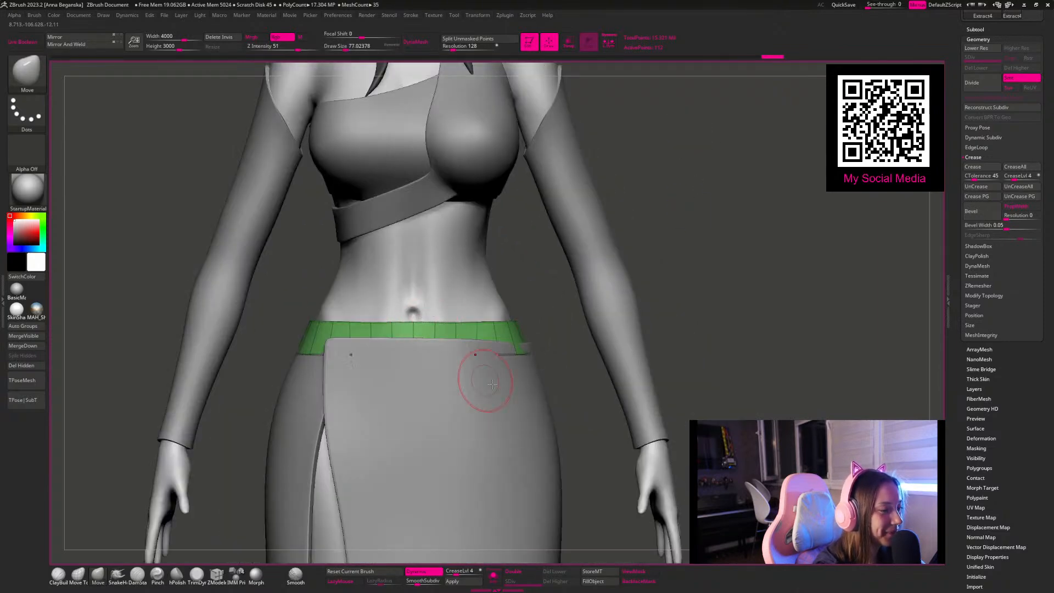
Step: Switch to the skirt subtool and reshape its upper edge around the hips with the Move brush at about 167 draw size
alt+click(506, 382)
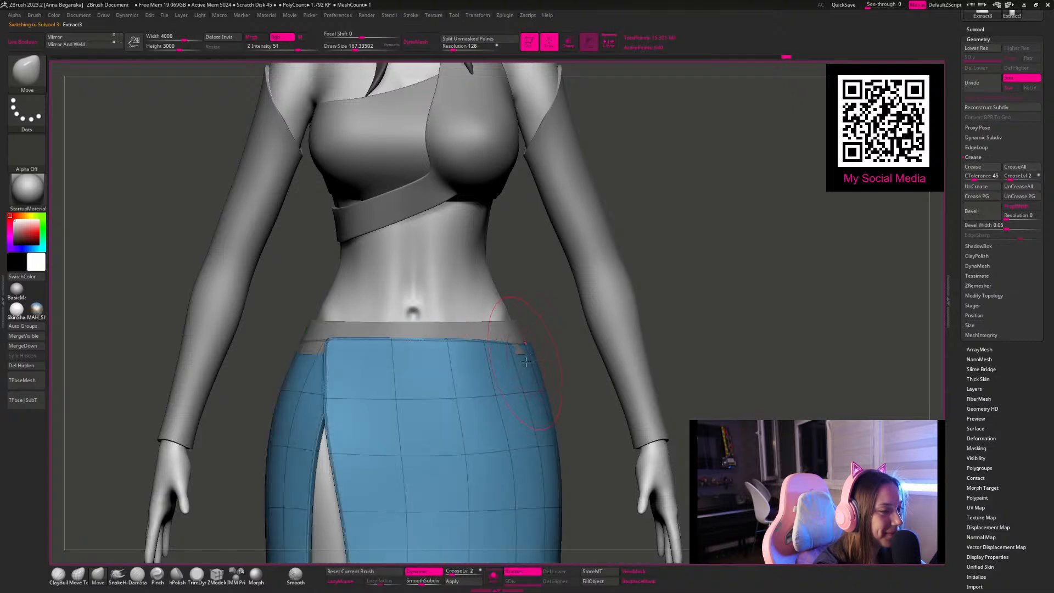
mouse_move(668, 287)
mouse_down()
mouse_move(675, 265)
mouse_move(659, 250)
mouse_move(670, 258)
mouse_move(551, 358)
mouse_up()
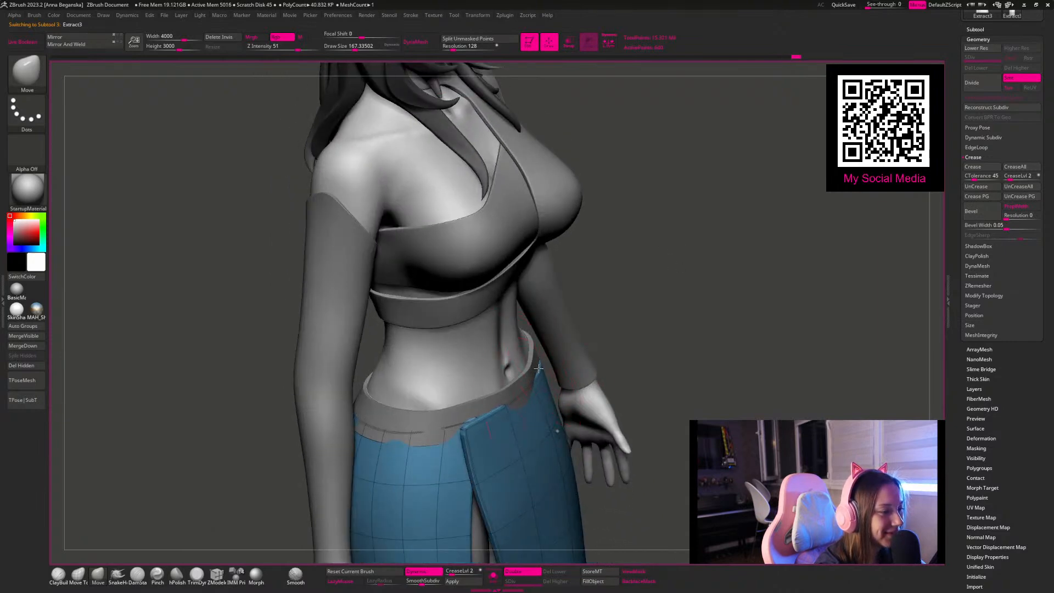
drag(655, 298, 565, 406)
drag(654, 365, 549, 374)
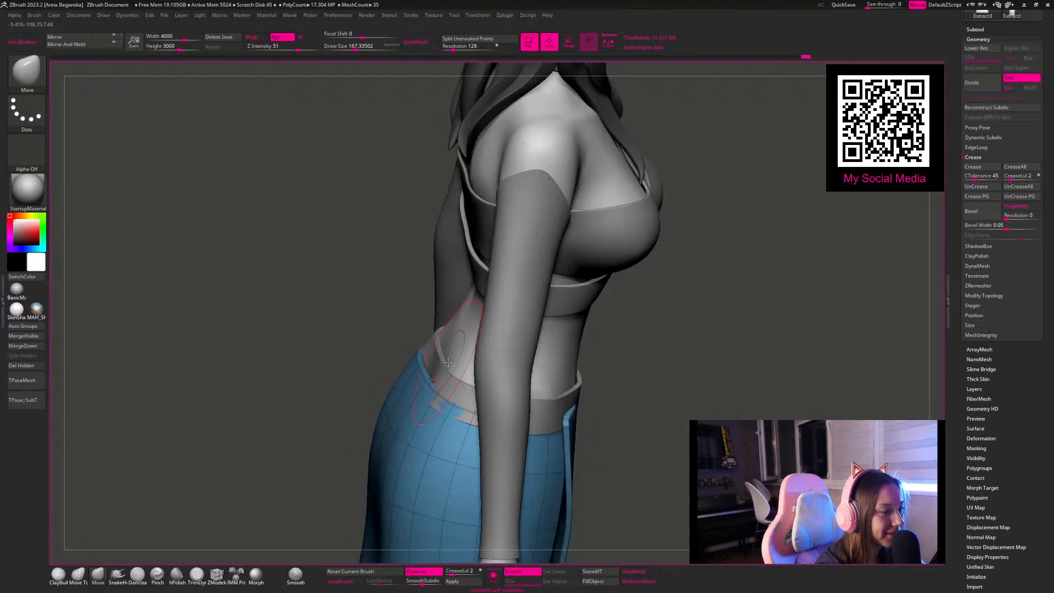
mouse_move(438, 376)
mouse_down()
mouse_move(435, 393)
mouse_move(423, 384)
mouse_move(435, 371)
mouse_up()
Step: Return to the waistband subtool and fit its back and side over the skirt, reducing the Move brush to about 62
key(space)
alt+click(434, 368)
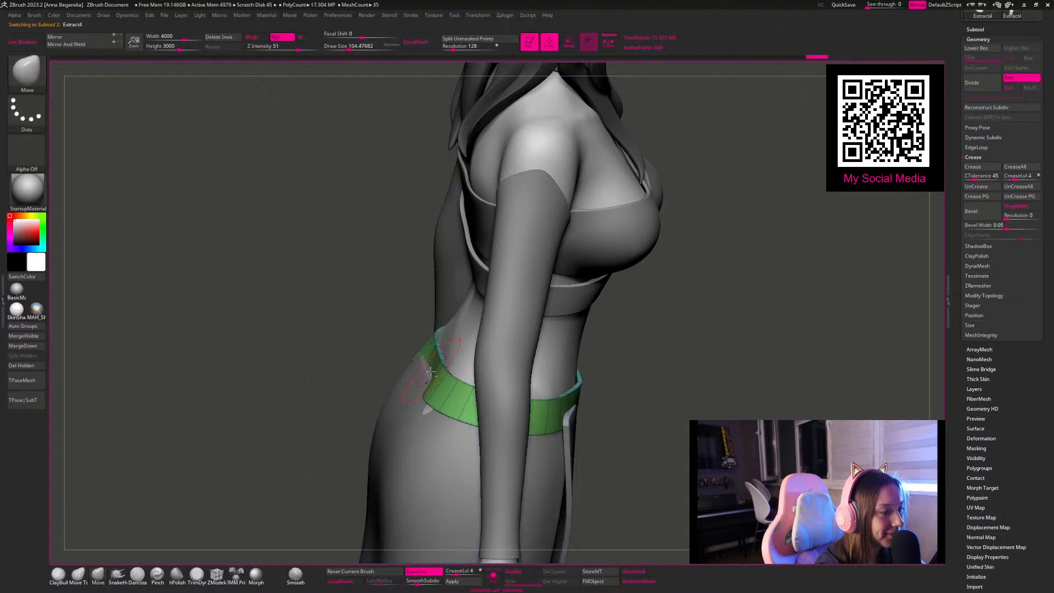
drag(380, 315, 412, 316)
key(space)
mouse_move(453, 380)
mouse_down()
mouse_move(464, 388)
mouse_move(452, 368)
mouse_move(478, 382)
mouse_up()
drag(698, 348, 444, 381)
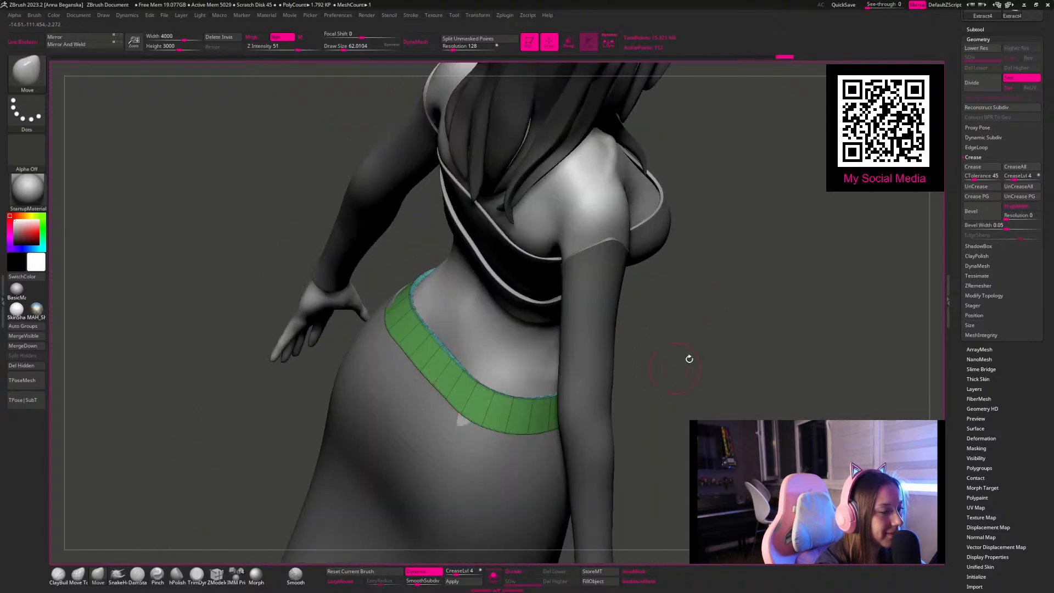
drag(727, 353, 677, 329)
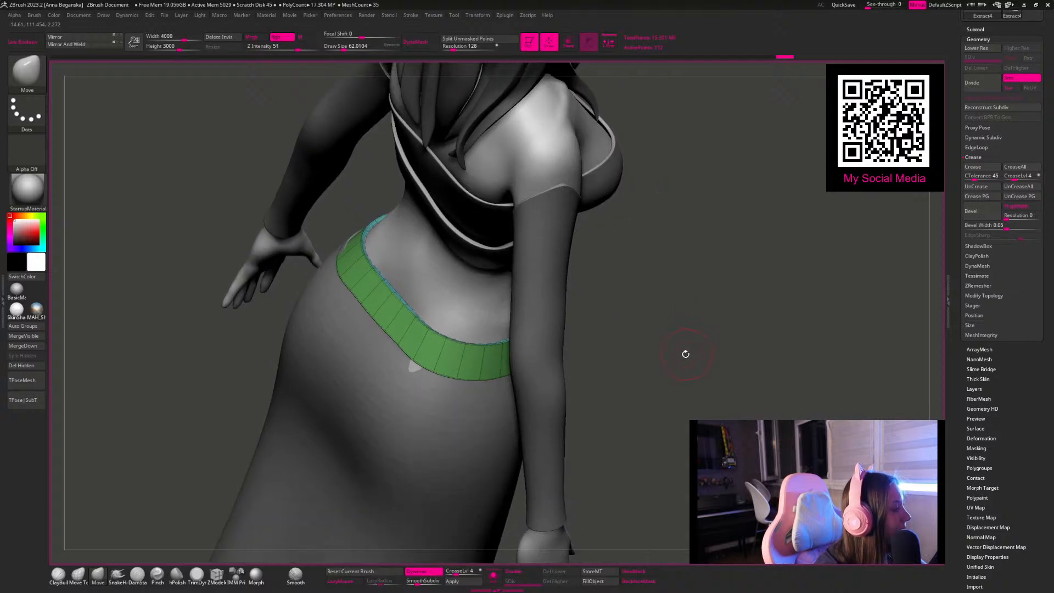
Step: Fit the waistband's back over the skirt with the Move brush at about 51 draw size and set its crease level to 2
drag(680, 356, 609, 262)
alt+click(408, 388)
drag(669, 334, 480, 331)
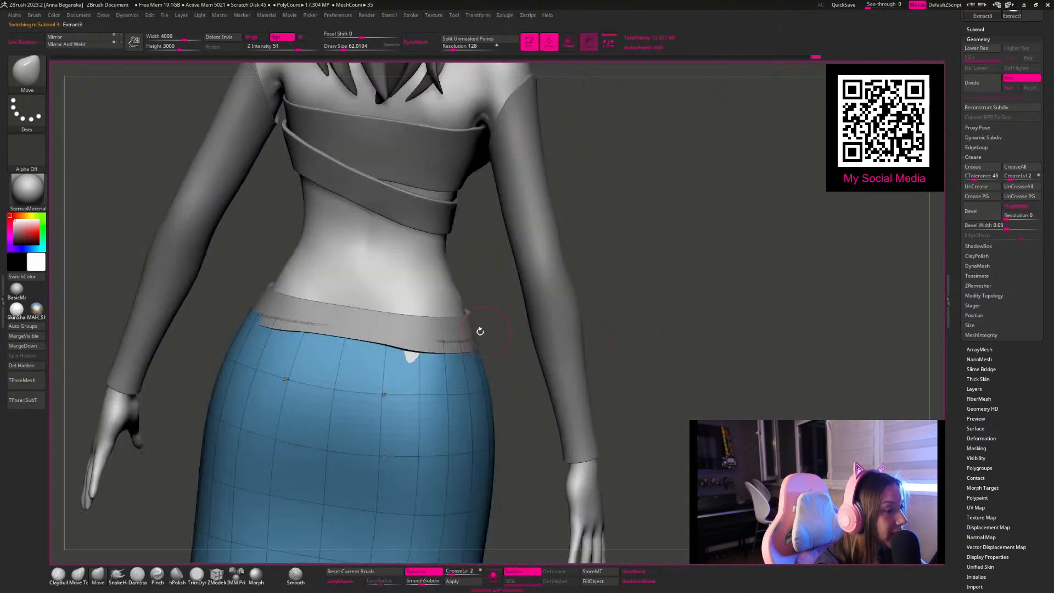
alt+click(416, 334)
right_drag(448, 299, 450, 300)
key(space)
drag(419, 330, 428, 330)
key(space)
drag(387, 366, 374, 366)
right_drag(515, 346, 484, 534)
drag(457, 572, 453, 573)
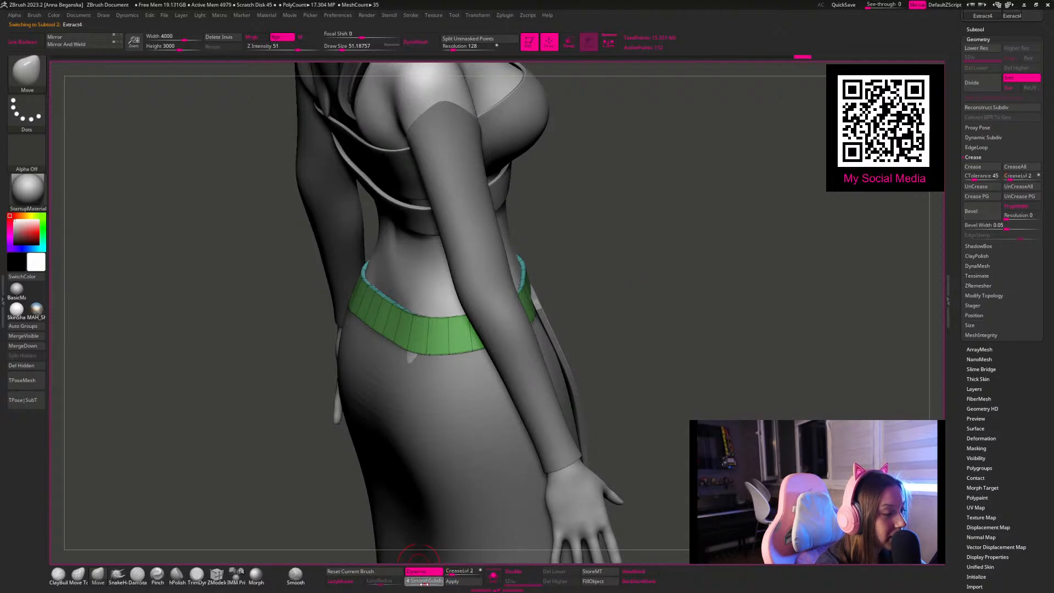
Step: Reshape the waistband's side and back around the hips, enlarging the Move brush to a draw size of about 116
right_drag(529, 483, 382, 344)
key(space)
drag(383, 345, 378, 341)
key(space)
right_drag(648, 292, 384, 337)
drag(361, 345, 366, 349)
key(space)
drag(447, 369, 457, 368)
mouse_move(630, 254)
mouse_down()
mouse_move(461, 252)
mouse_move(442, 307)
mouse_up()
key(shift)
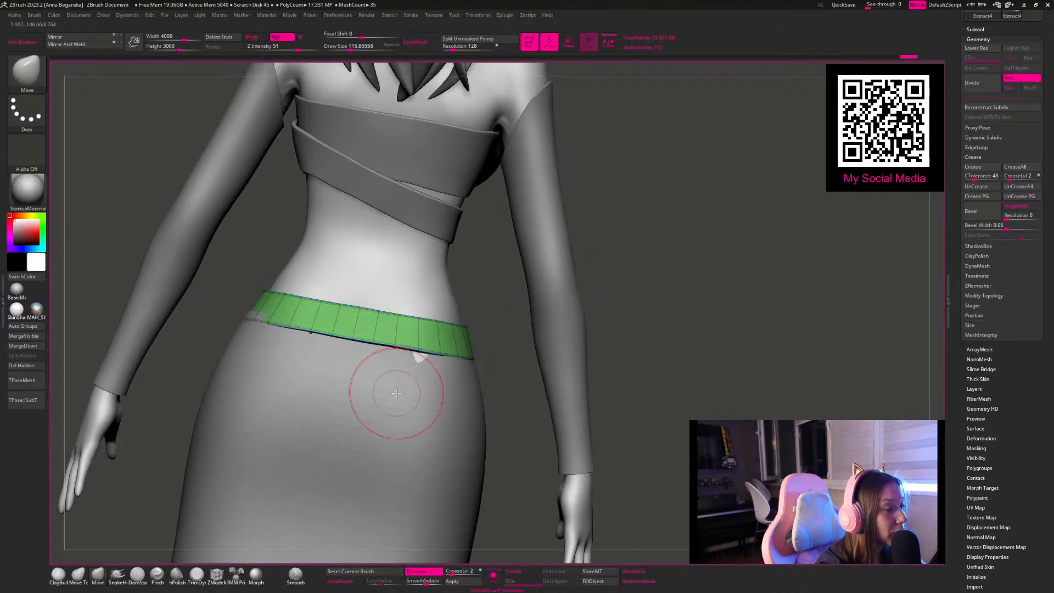
Step: Switch to the skirt subtool and fit its back upper edge under the waistband with the Move brush at about 172 draw size
alt+click(395, 392)
key(space)
mouse_move(268, 324)
mouse_down()
mouse_move(259, 314)
mouse_move(266, 322)
mouse_up()
key(space)
drag(640, 270, 670, 260)
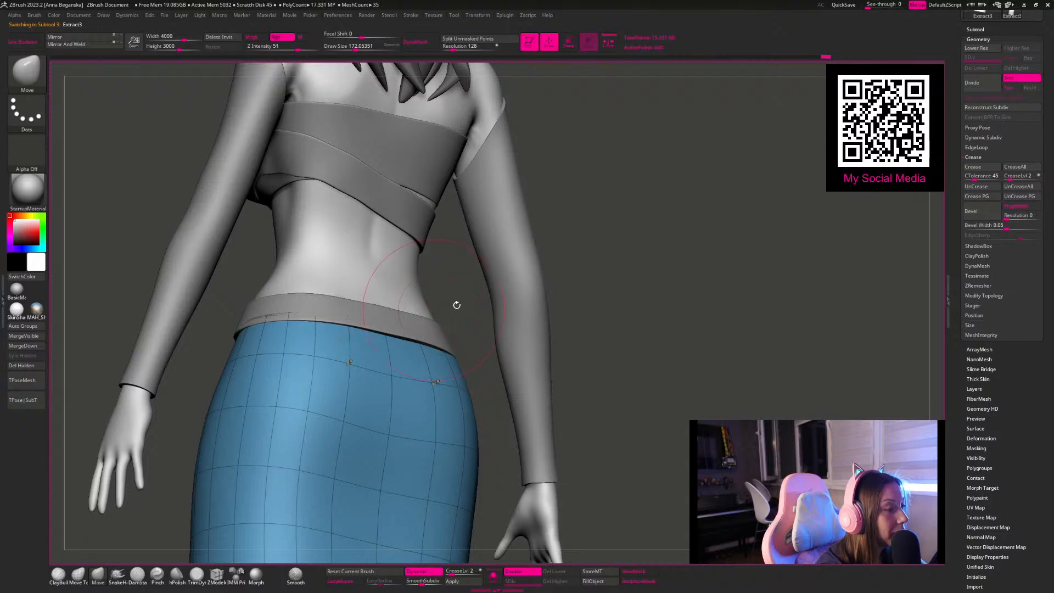
drag(573, 254, 270, 320)
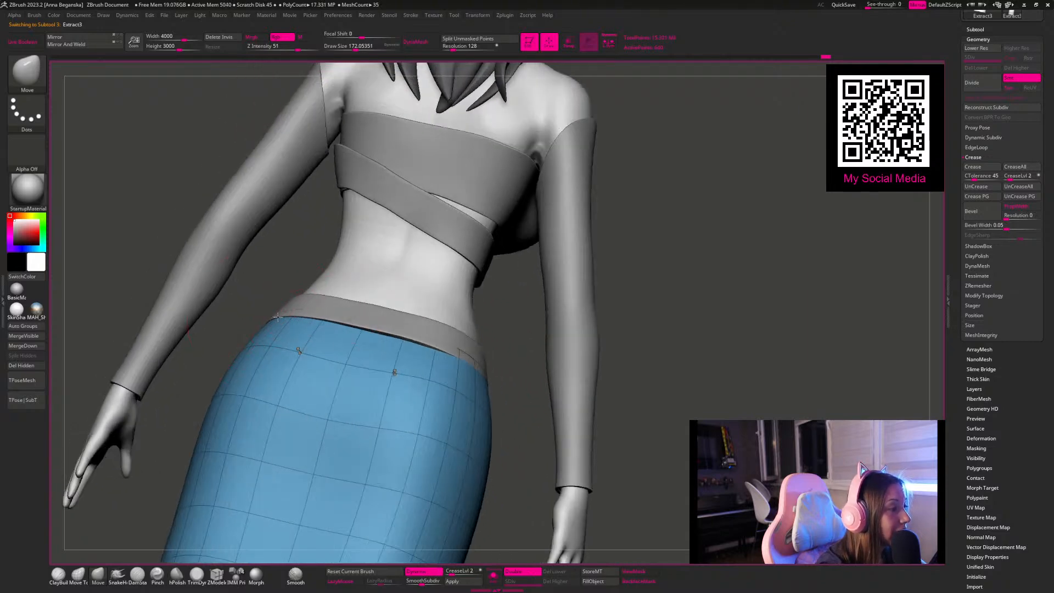
drag(624, 303, 544, 349)
mouse_move(644, 286)
mouse_down()
mouse_move(612, 311)
mouse_move(626, 283)
mouse_move(452, 357)
mouse_up()
Step: Refine the skirt's upper side edge with a smaller Move brush of about 80 draw size and undo the last stroke
key(space)
drag(622, 299, 641, 286)
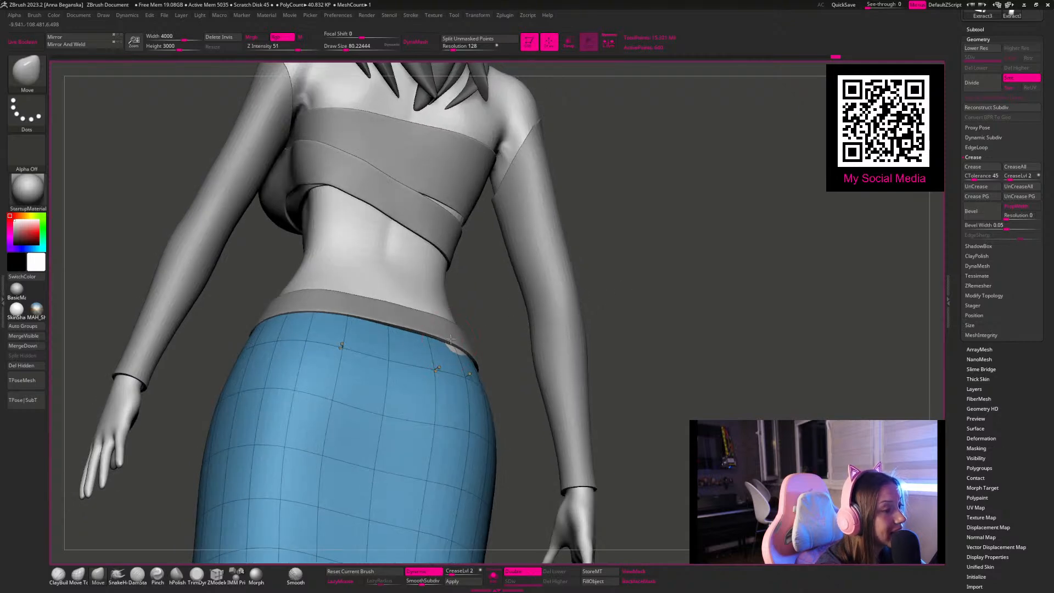
drag(605, 263, 604, 219)
mouse_move(773, 196)
alt+mouse_down()
mouse_move(595, 200)
mouse_move(640, 277)
mouse_move(557, 221)
mouse_move(595, 279)
alt+mouse_up()
key(space)
drag(475, 309, 488, 301)
key(space)
drag(515, 269, 409, 272)
drag(676, 229, 604, 241)
key(ctrl+z)
Step: Adjust the skirt's upper edge at the back and side with the Move Topological brush, using draw sizes of about 132 and 51
click(78, 574)
mouse_move(254, 307)
alt+mouse_down()
mouse_move(270, 362)
mouse_move(259, 358)
mouse_move(267, 338)
alt+mouse_up()
mouse_move(326, 256)
mouse_down()
mouse_move(310, 248)
mouse_move(319, 251)
mouse_up()
key(space)
drag(507, 312, 515, 312)
mouse_move(397, 236)
mouse_down()
mouse_move(478, 313)
mouse_move(458, 318)
mouse_up()
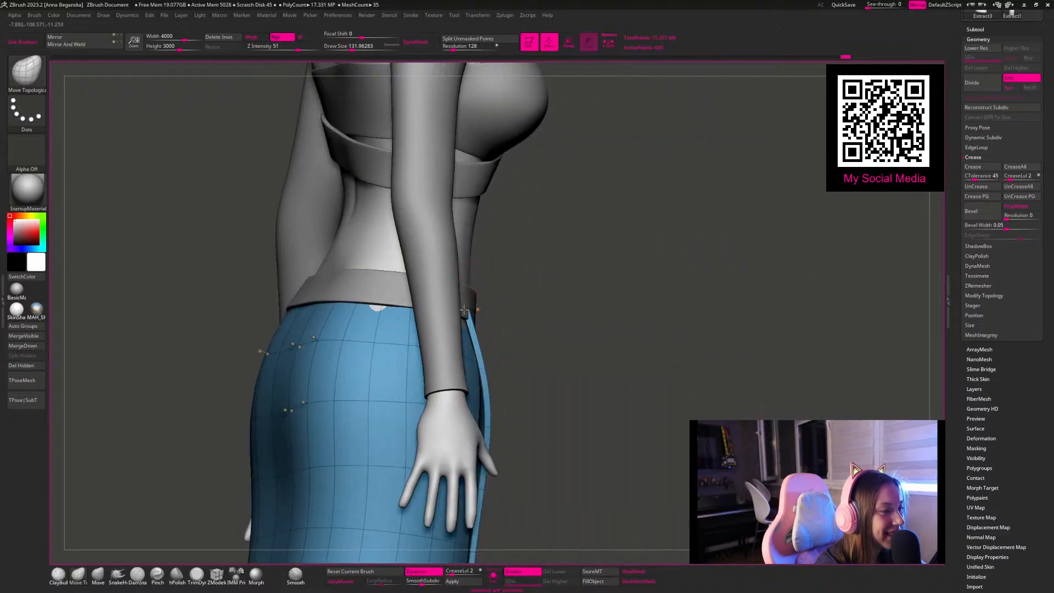
mouse_move(585, 295)
mouse_down()
mouse_move(464, 292)
mouse_move(461, 267)
mouse_move(465, 299)
mouse_move(448, 297)
mouse_up()
key(space)
key(space)
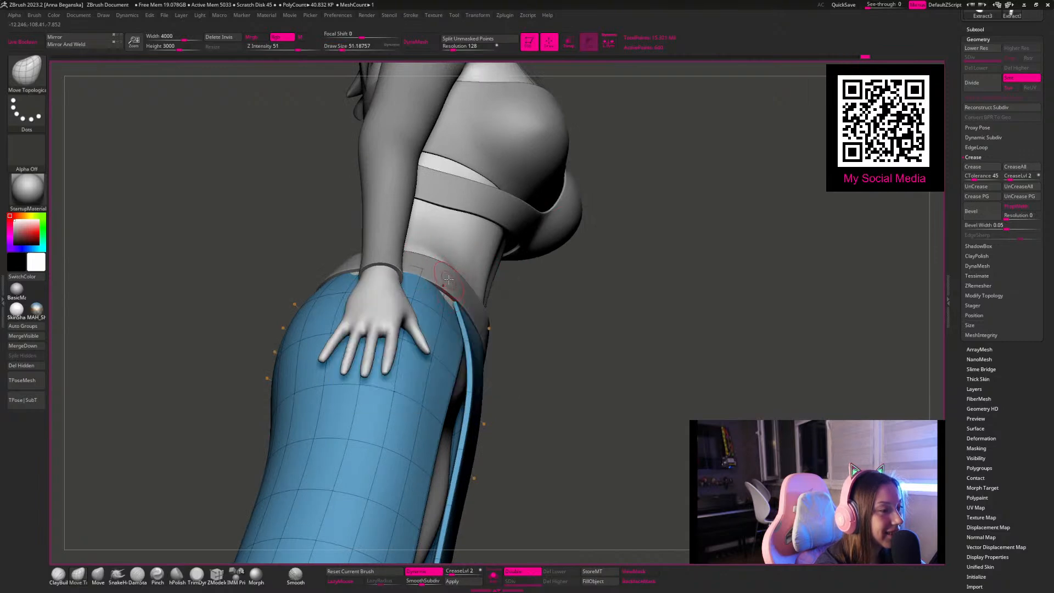
Step: Check the skirt in isolation, restore the other subtools, and adjust its side edge with Move Topological at about 108 draw size
click(490, 573)
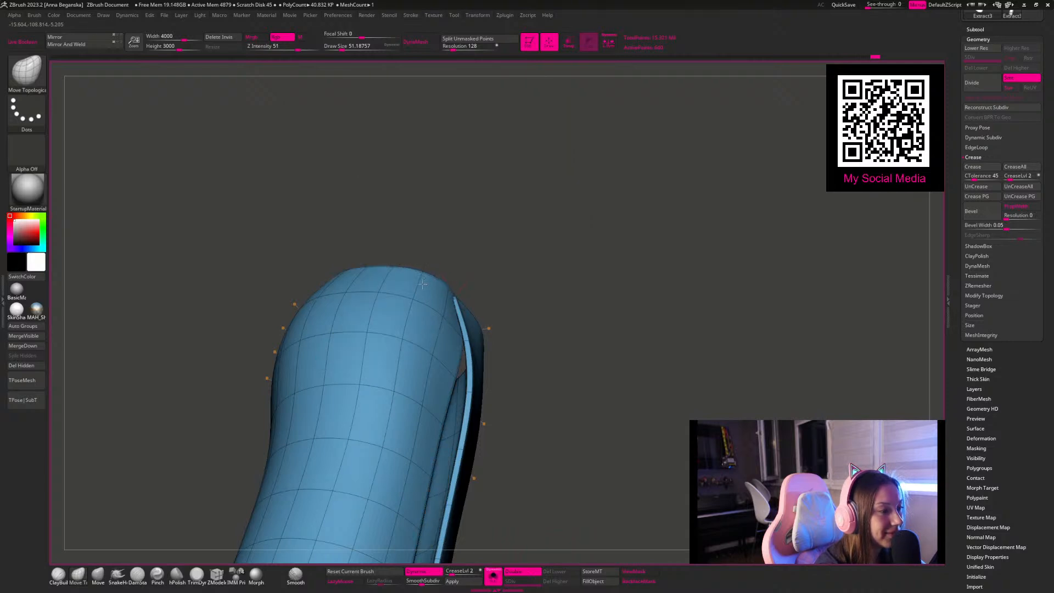
click(493, 576)
mouse_move(595, 358)
mouse_down()
mouse_move(598, 384)
mouse_move(670, 355)
mouse_up()
key(space)
drag(354, 284, 367, 284)
drag(625, 223, 367, 258)
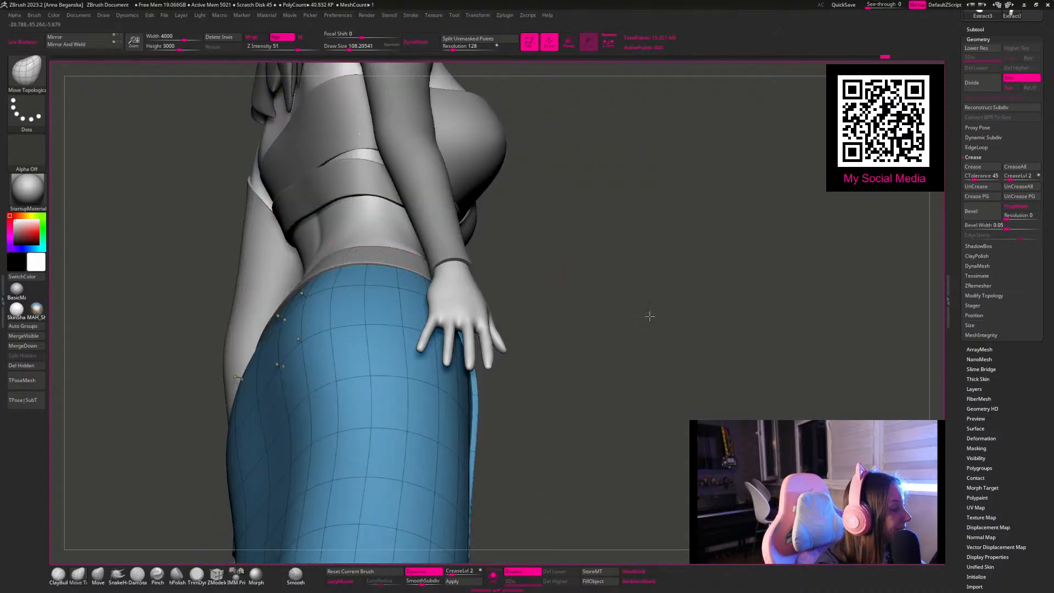
Step: Examine the skirt and waistband silhouette on the full figure and from the front
key(f)
mouse_move(543, 259)
mouse_down()
mouse_move(633, 372)
mouse_move(577, 328)
mouse_move(524, 315)
mouse_up()
key(shift+f)
mouse_move(524, 315)
alt+mouse_down()
mouse_move(525, 285)
mouse_move(554, 318)
mouse_move(511, 290)
mouse_move(430, 282)
mouse_move(503, 278)
mouse_move(574, 292)
mouse_move(553, 310)
mouse_move(560, 360)
mouse_move(586, 320)
mouse_move(571, 322)
alt+mouse_up()
key(space)
click(555, 302)
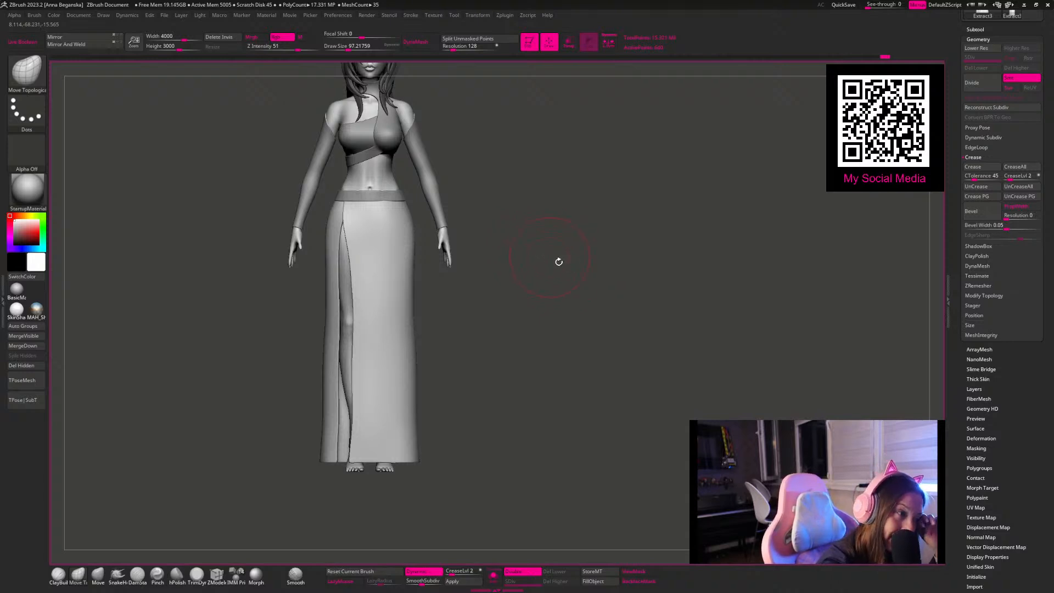
alt+drag(602, 233, 566, 301)
alt+drag(433, 285, 413, 332)
Step: Select the waistband subtool, centre the transform gizmo on it, and move the band vertically by about 0.23 units
key(w)
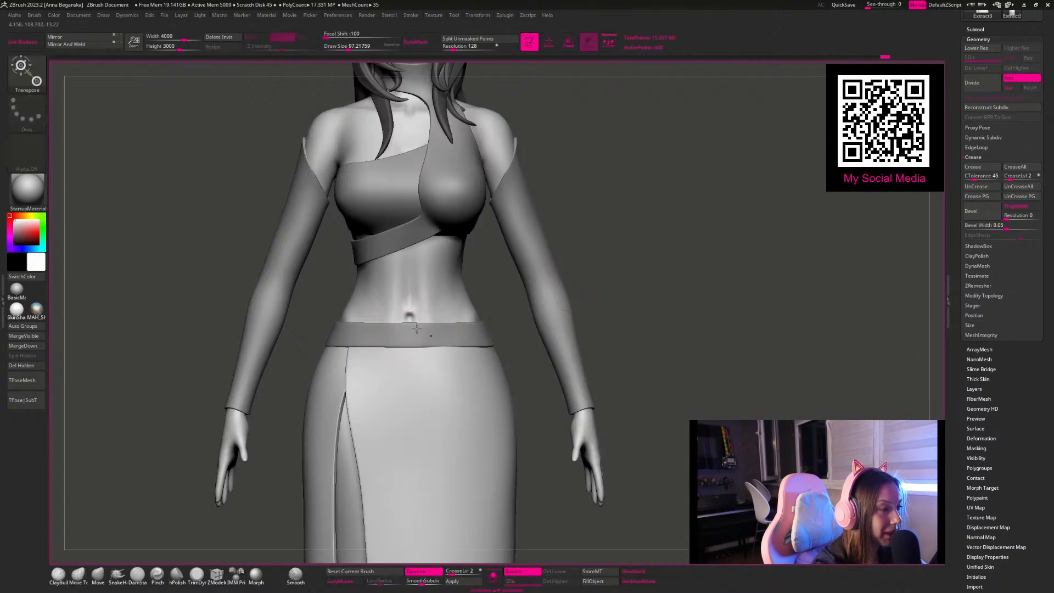
key(shift+f)
alt+click(419, 329)
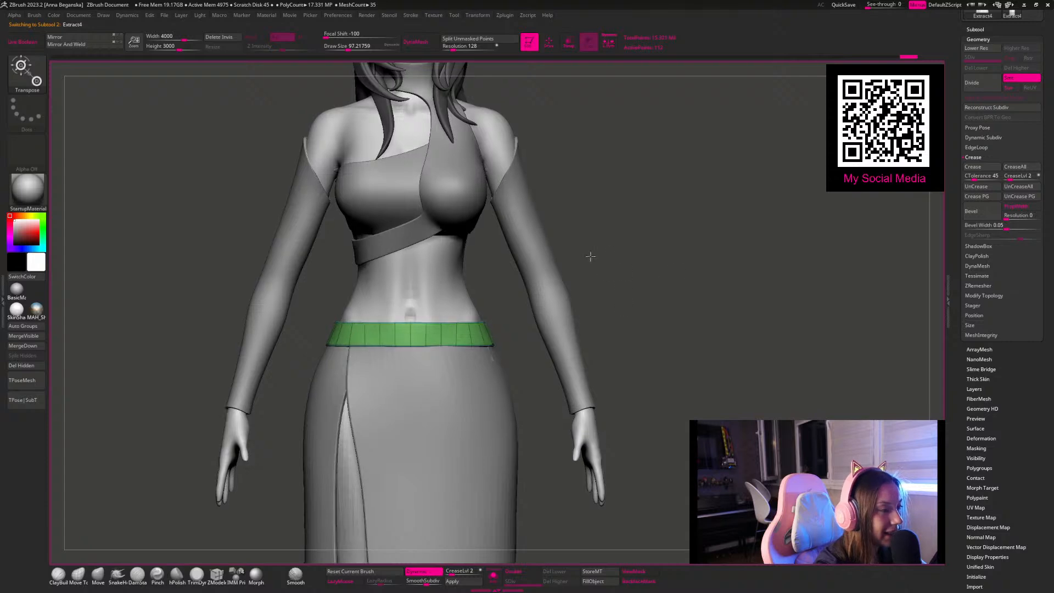
key(f)
key(f)
key(f)
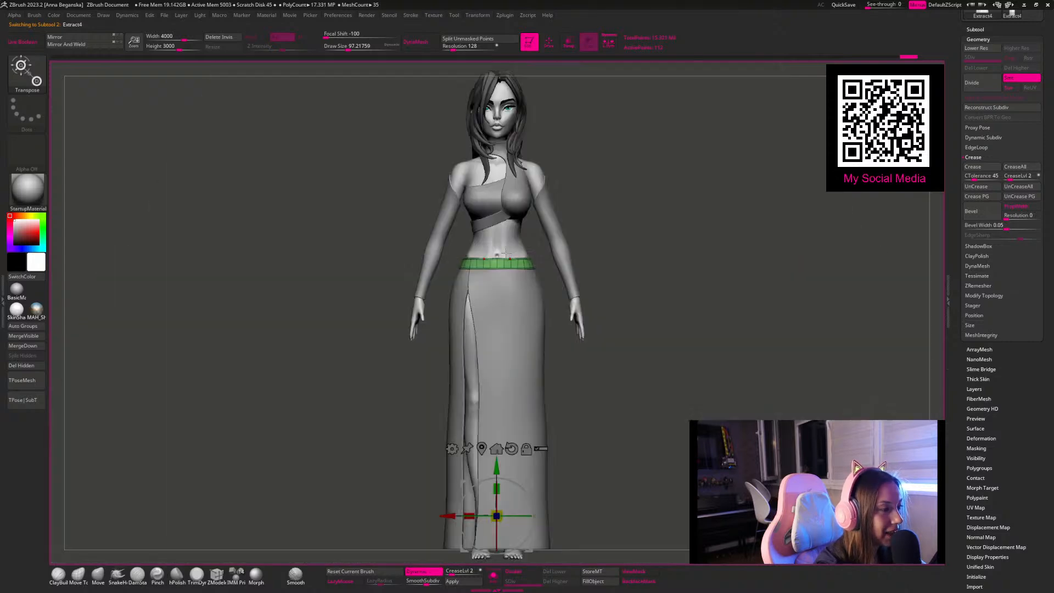
click(481, 448)
alt+drag(697, 191, 568, 335)
drag(416, 301, 415, 291)
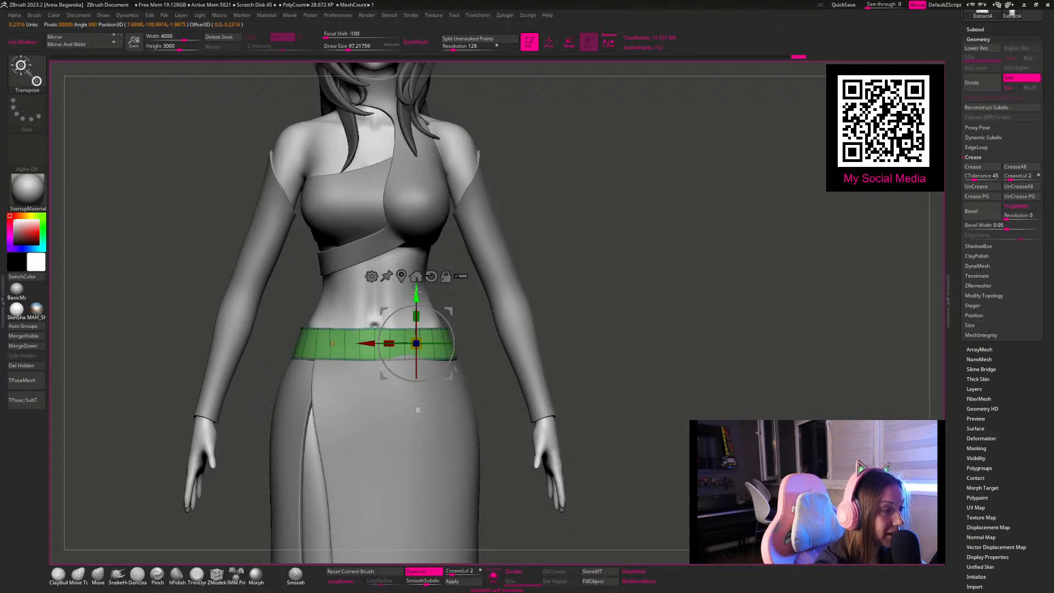
Step: Fit the waistband's lower edge around the front and side of the hips with Move Topological at about 94 draw size
key(q)
mouse_move(558, 295)
mouse_down()
mouse_move(618, 254)
mouse_move(457, 366)
mouse_up()
key(bracketright)
key(space)
click(454, 371)
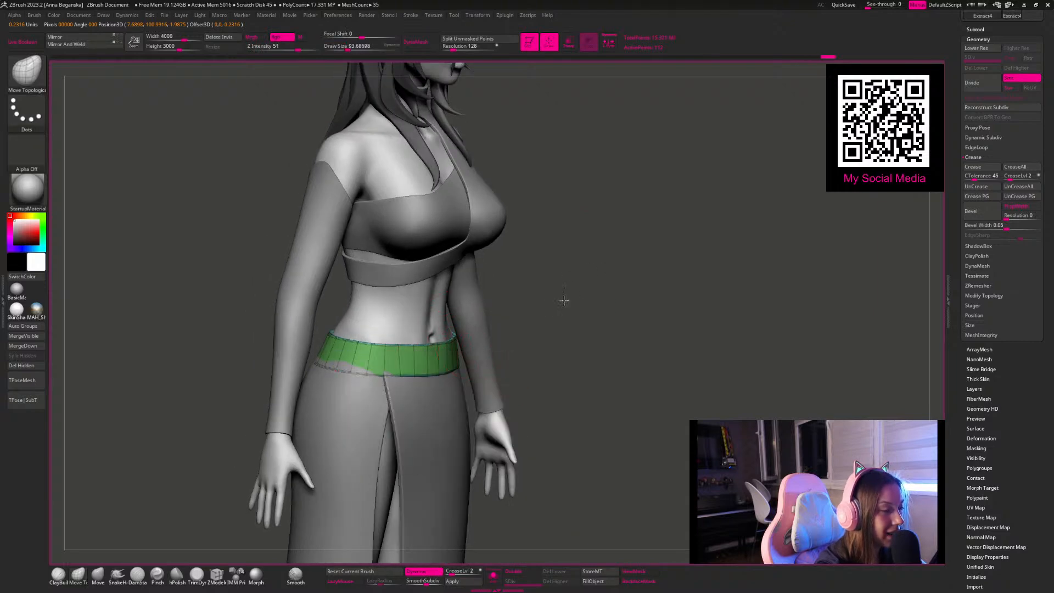
drag(568, 300, 514, 305)
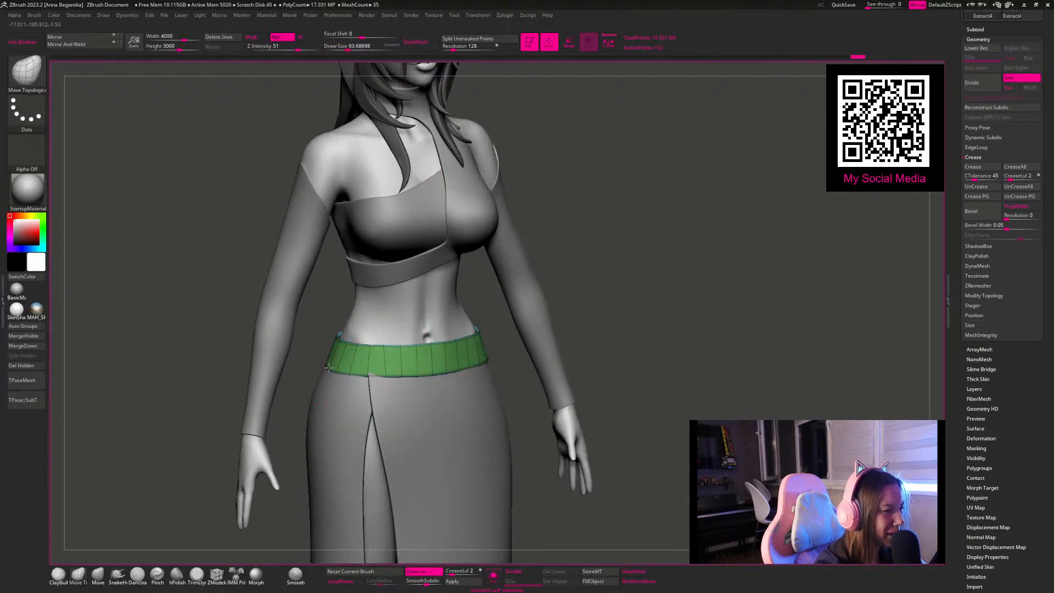
drag(623, 186, 413, 405)
Step: Alternate between the skirt and waistband subtools to fit their meeting edges together around the back and side
alt+click(408, 405)
mouse_move(624, 304)
alt+mouse_down()
mouse_move(522, 273)
mouse_move(558, 335)
mouse_move(351, 365)
alt+mouse_up()
alt+click(359, 361)
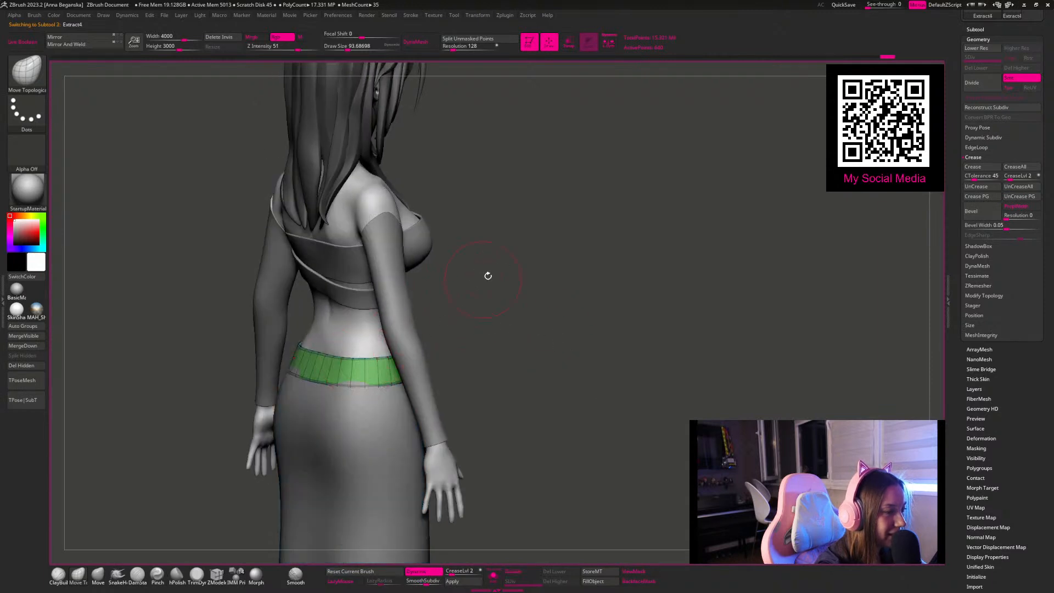
drag(475, 280, 402, 313)
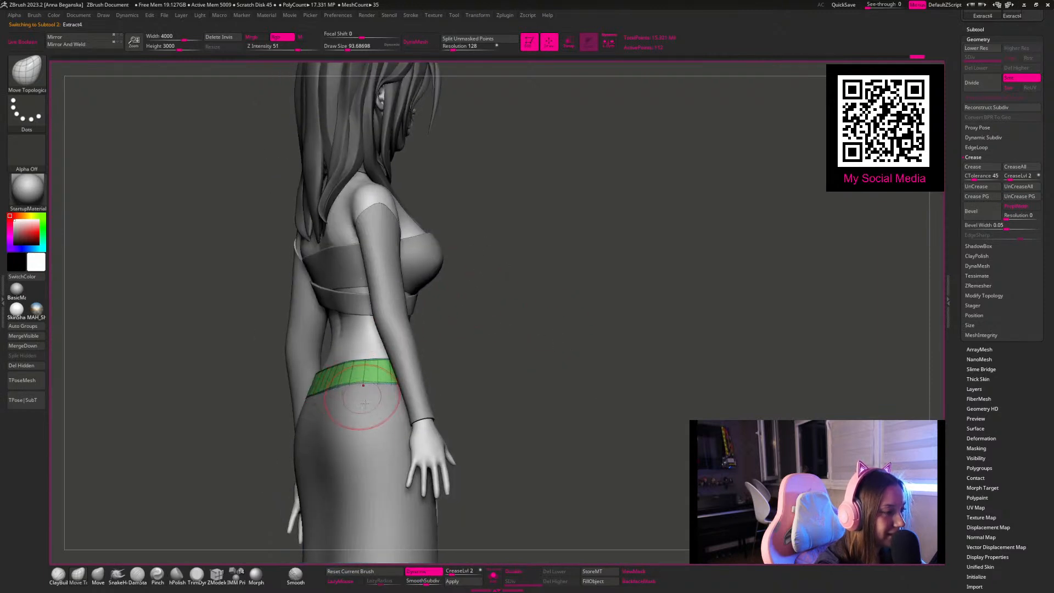
alt+click(387, 418)
alt+drag(560, 358, 586, 438)
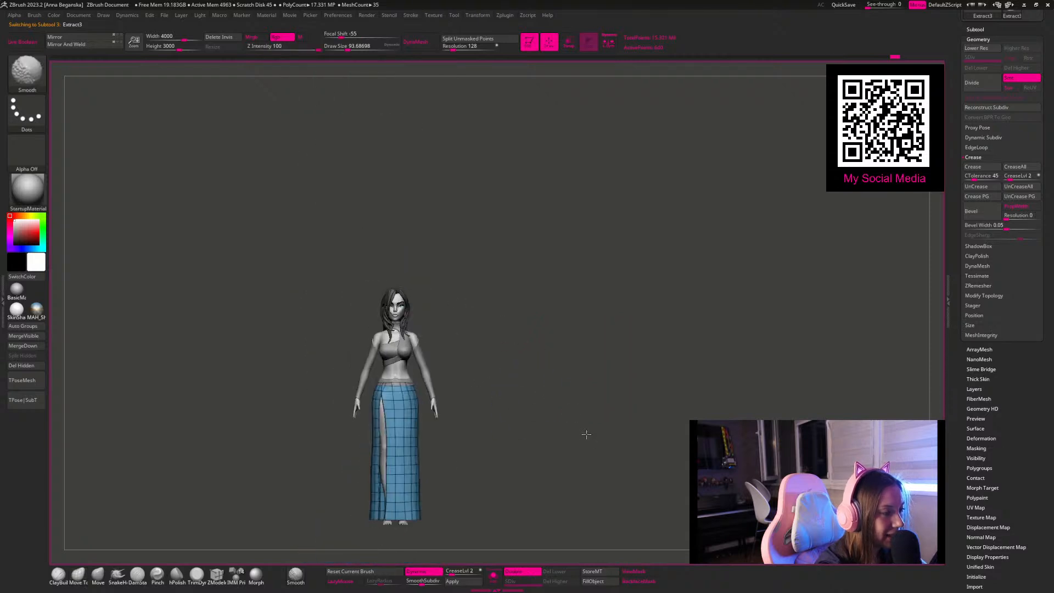
Step: Refine the skirt's overall shape from several angles with Move Topological, reducing the draw size to about 59
alt+drag(528, 314, 512, 214)
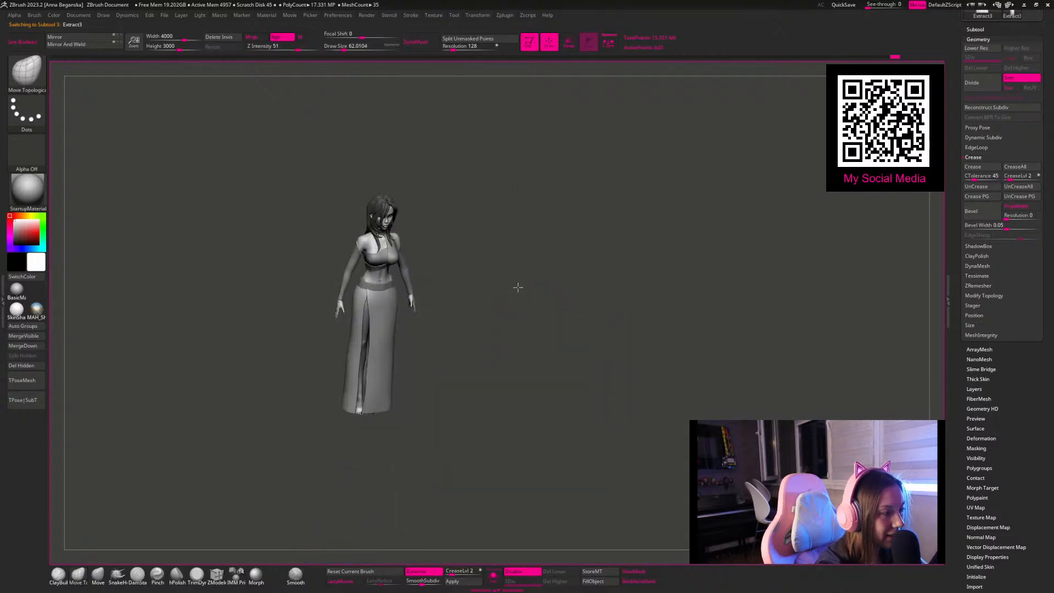
alt+drag(521, 303, 508, 324)
key(space)
drag(381, 294, 388, 294)
drag(510, 204, 548, 195)
key(space)
drag(434, 201, 429, 201)
drag(528, 192, 536, 188)
key(space)
drag(535, 189, 532, 189)
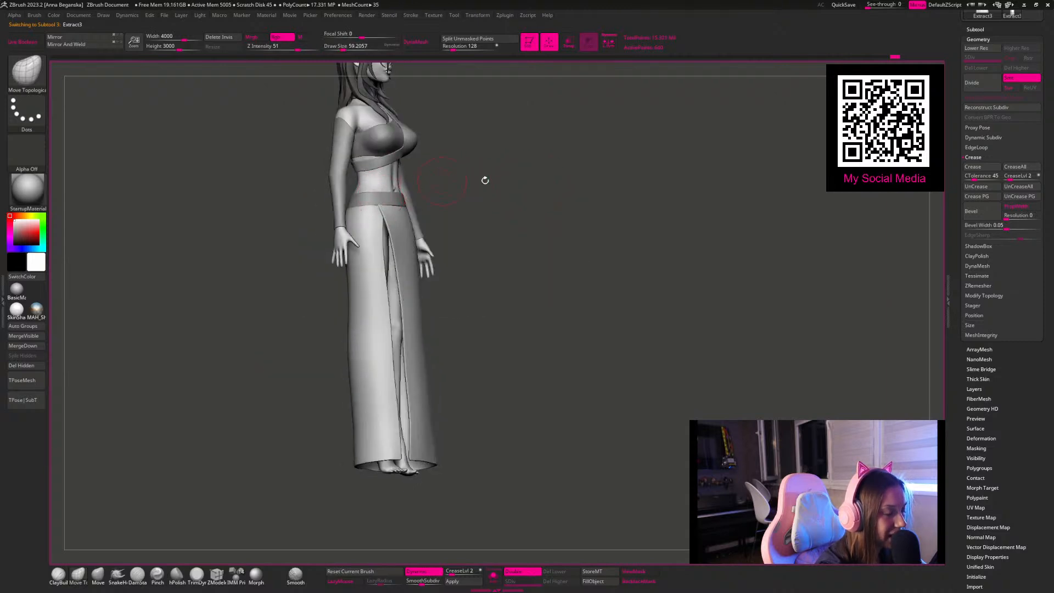
drag(442, 180, 541, 190)
shift+drag(591, 265, 576, 291)
Step: Adjust the skirt's lower sides and hem with Move Topological, using draw sizes of about 132, 87 and 128
key(space)
drag(409, 348, 417, 348)
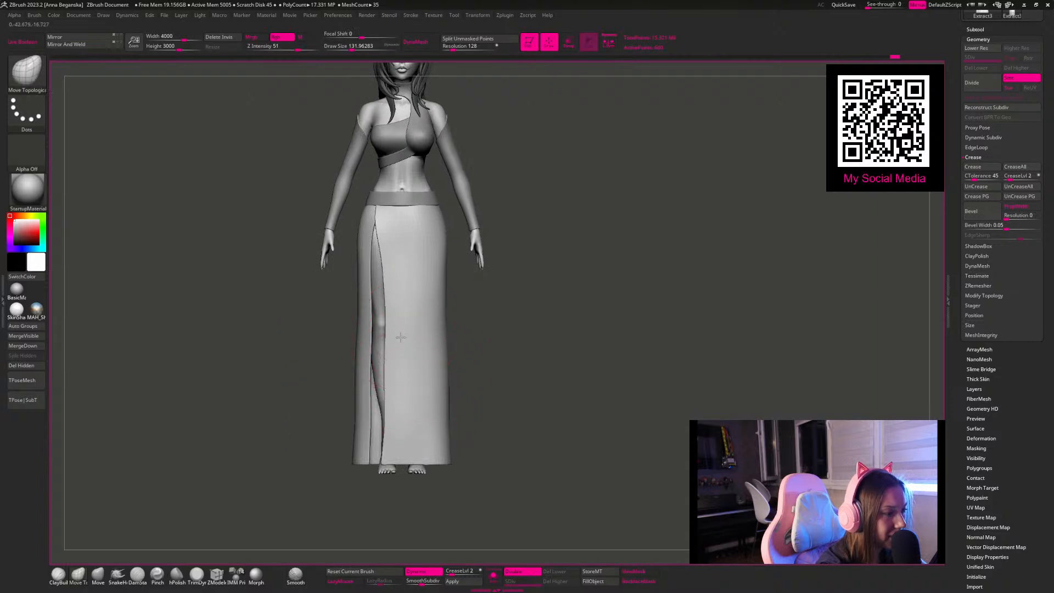
key(space)
drag(419, 439, 414, 439)
mouse_move(531, 379)
alt+mouse_down()
mouse_move(525, 268)
mouse_move(522, 290)
alt+mouse_up()
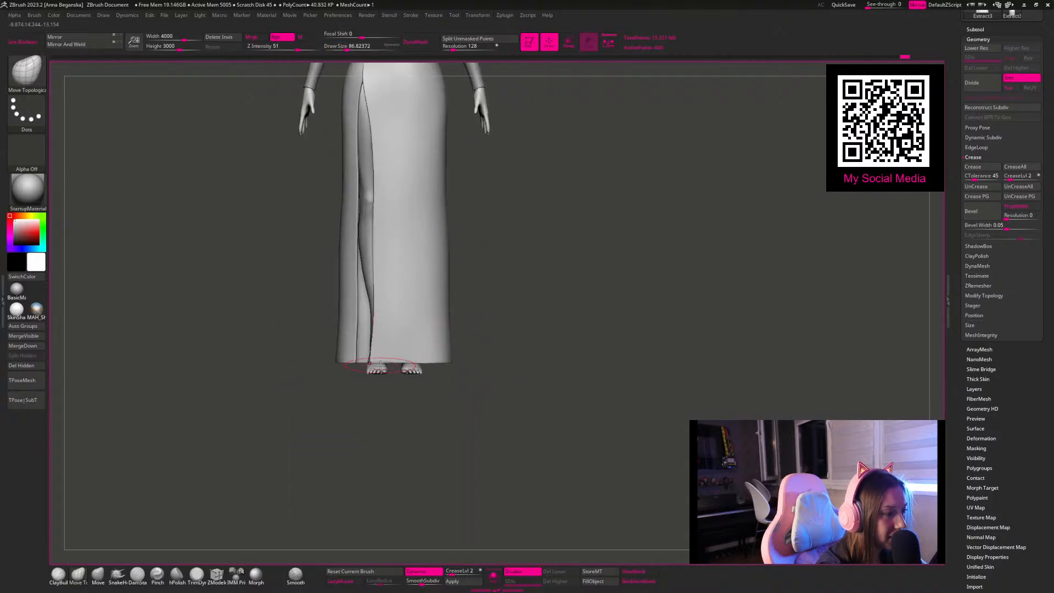
key(space)
drag(386, 347, 396, 347)
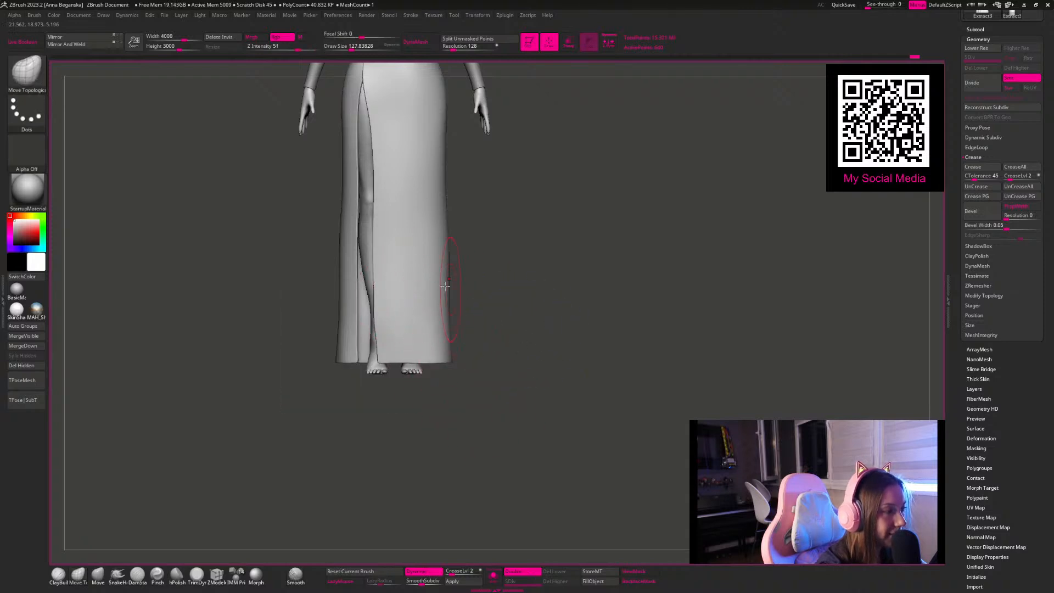
Step: Set the masking stroke to Lasso and mask the skirt's narrow side panel beside the slit
ctrl+click(27, 128)
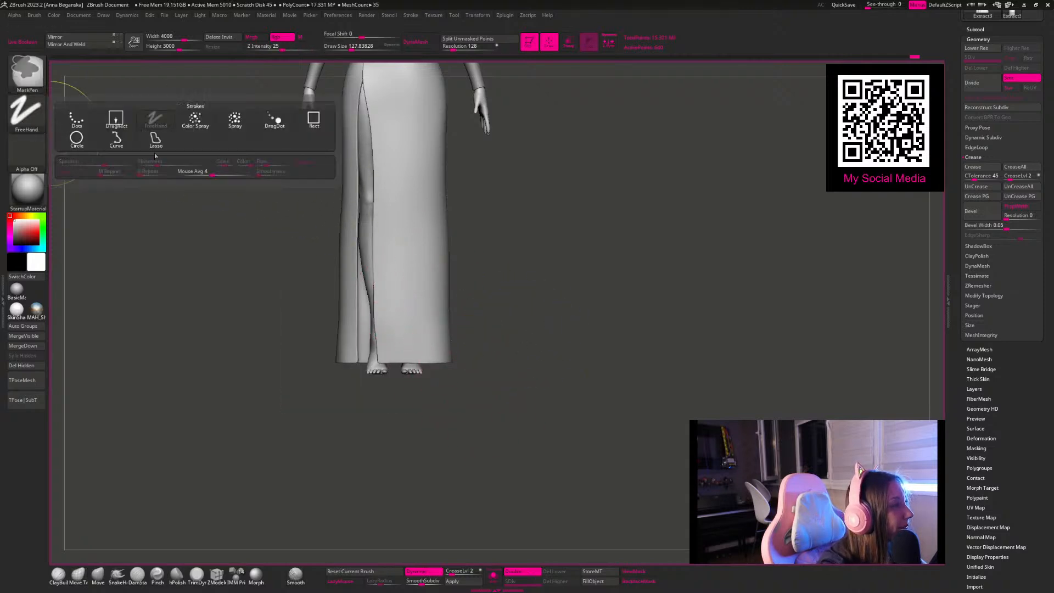
click(156, 140)
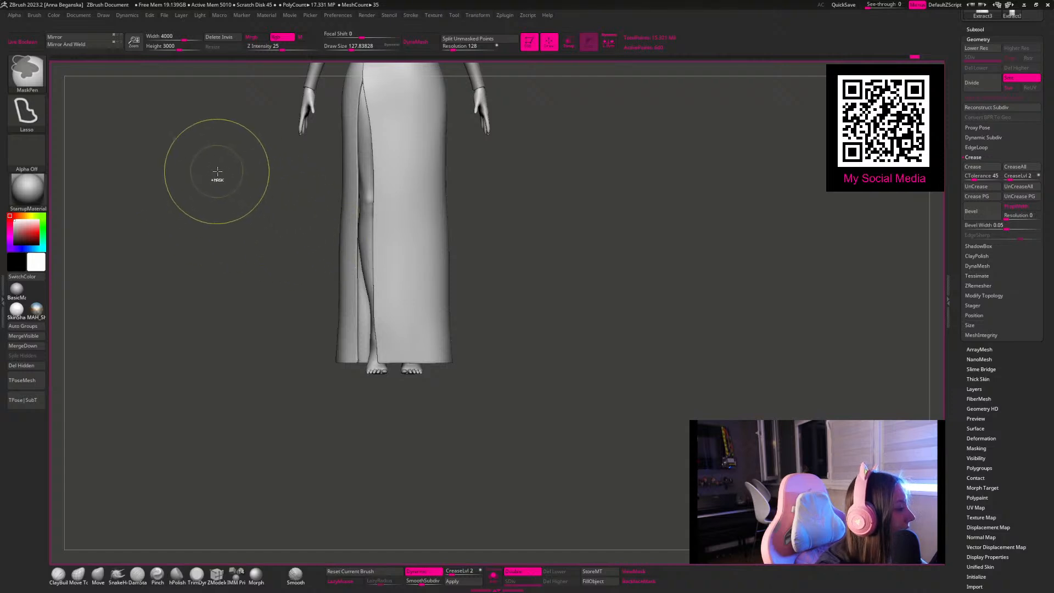
mouse_move(251, 184)
ctrl+mouse_down()
mouse_move(344, 106)
mouse_move(362, 147)
mouse_move(359, 303)
mouse_move(263, 442)
ctrl+mouse_up()
Step: Pull the skirt's front panel away from the slit to expose the leg, using Move Topological at about 202 down to 132 draw size
key(space)
drag(405, 281, 411, 281)
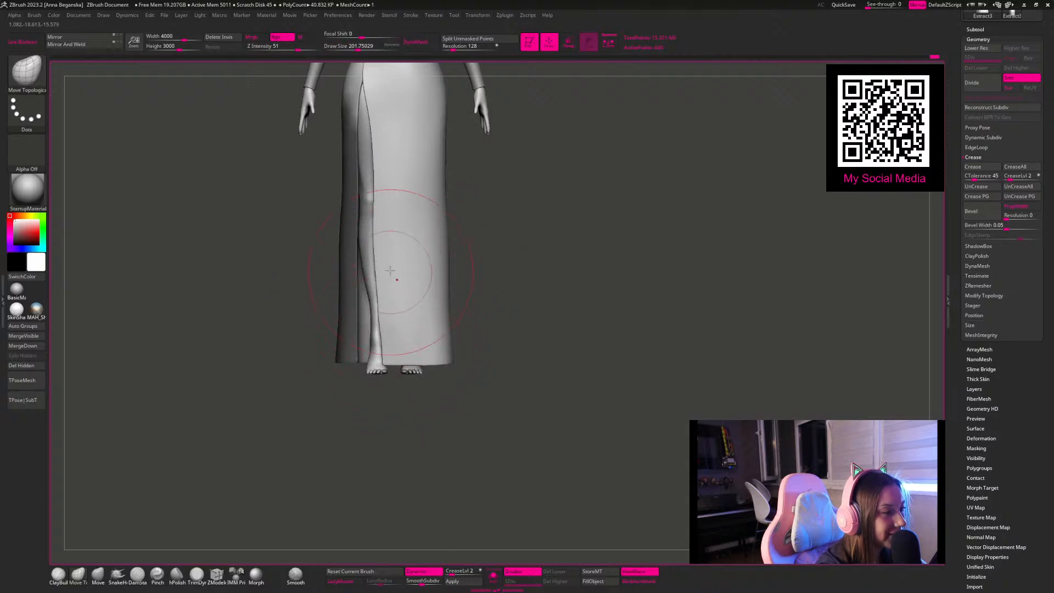
drag(391, 237, 398, 217)
drag(398, 347, 410, 347)
key(space)
click(404, 301)
drag(389, 261, 394, 259)
key(space)
click(402, 222)
drag(381, 204, 387, 204)
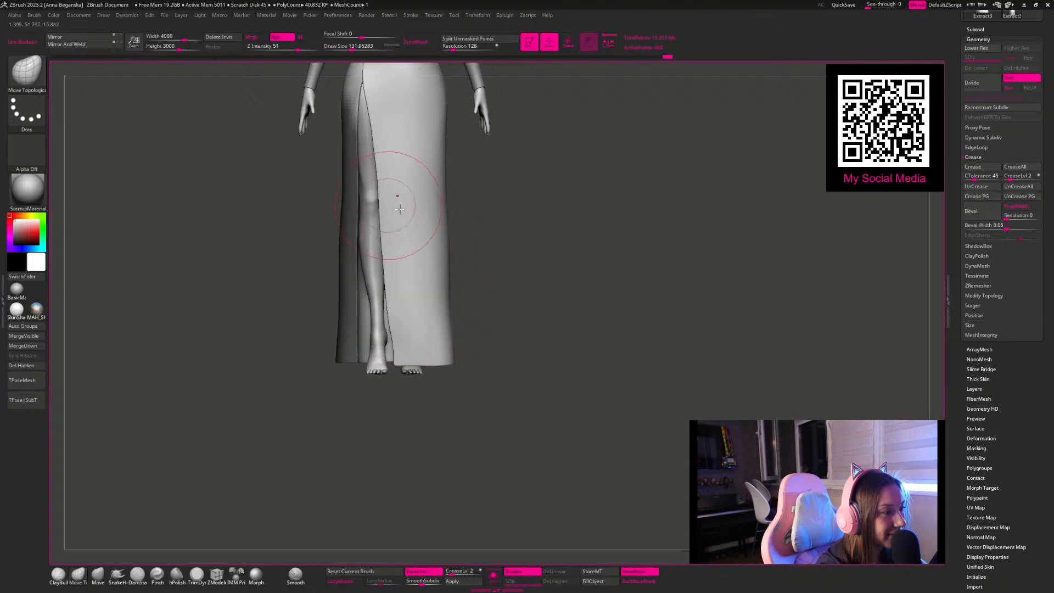
Step: Switch to the body subtool, isolate it, lower it to subdivision level 1, and display its wireframe
mouse_move(542, 235)
alt+mouse_down()
mouse_move(608, 283)
mouse_move(539, 217)
mouse_move(487, 315)
mouse_move(501, 311)
mouse_move(486, 316)
alt+mouse_up()
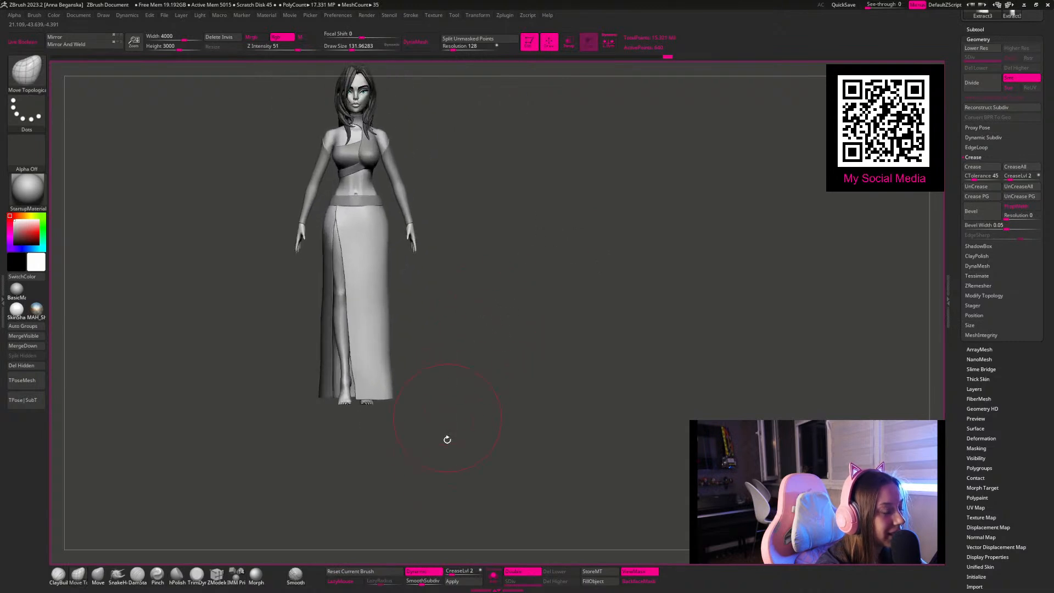
alt+click(343, 343)
click(494, 580)
alt+drag(454, 381, 449, 350)
key(space)
mouse_move(474, 300)
mouse_down()
mouse_move(480, 346)
mouse_move(503, 322)
mouse_move(499, 347)
mouse_up()
key(shift+d)
key(shift+d)
key(shift+d)
key(shift+d)
key(shift+d)
key(shift+f)
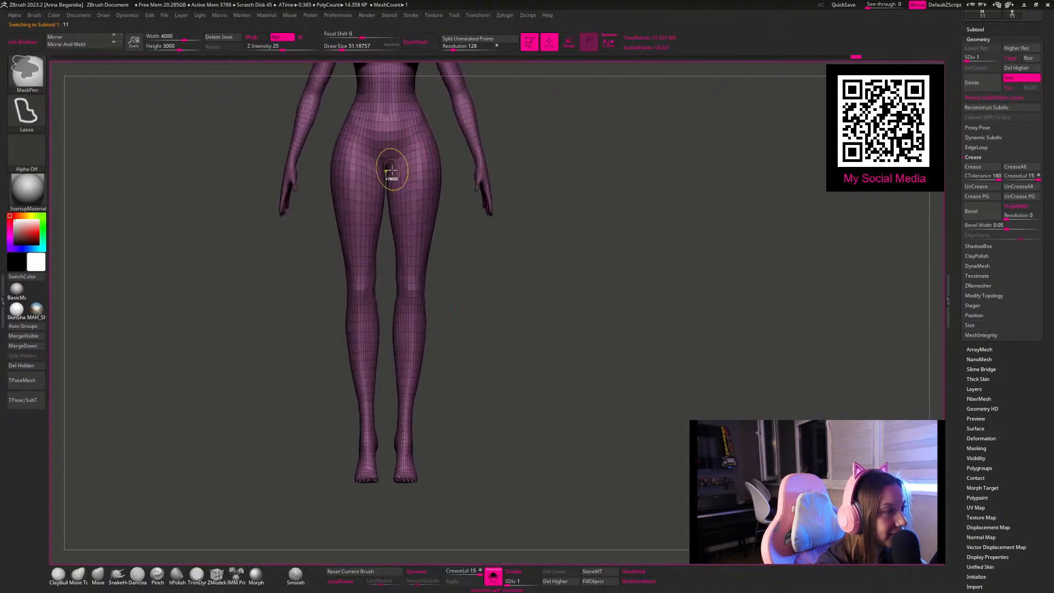
Step: Mask the body except for the legs and draw a Transpose line along one leg from hip to foot
mouse_move(360, 156)
ctrl+mouse_down()
mouse_move(287, 363)
mouse_move(364, 483)
mouse_move(616, 428)
mouse_move(469, 337)
ctrl+mouse_up()
ctrl+click(535, 373)
key(w)
key(f)
key(y)
mouse_move(665, 221)
alt+mouse_down()
mouse_move(541, 141)
mouse_move(382, 242)
alt+mouse_up()
mouse_move(339, 196)
mouse_down()
mouse_move(340, 463)
mouse_move(328, 498)
mouse_up()
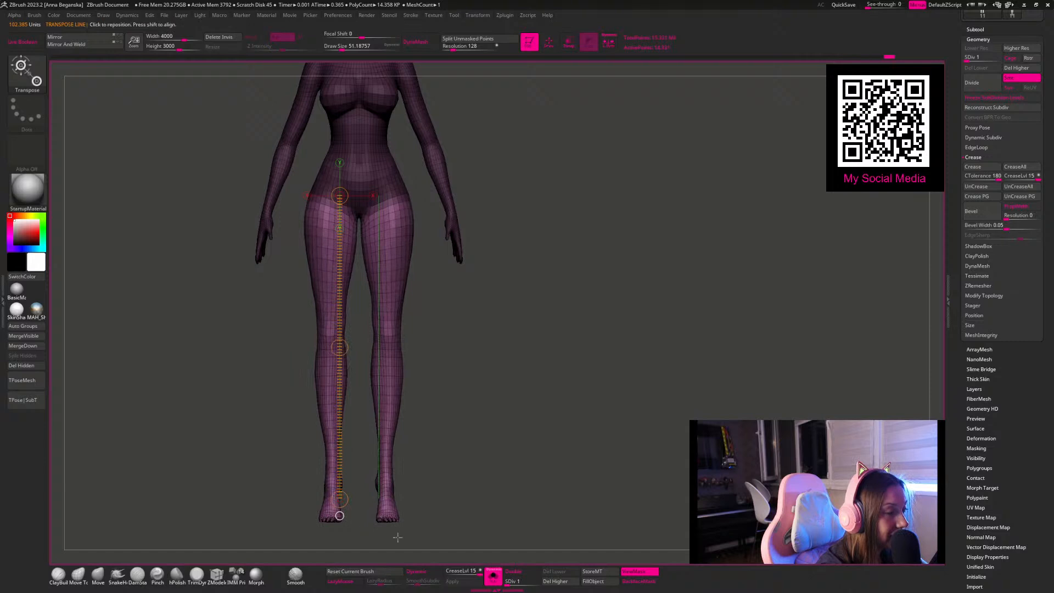
Step: Show all subtools again, shift the Transpose line to the other leg, and return to the Move Topological brush
click(494, 577)
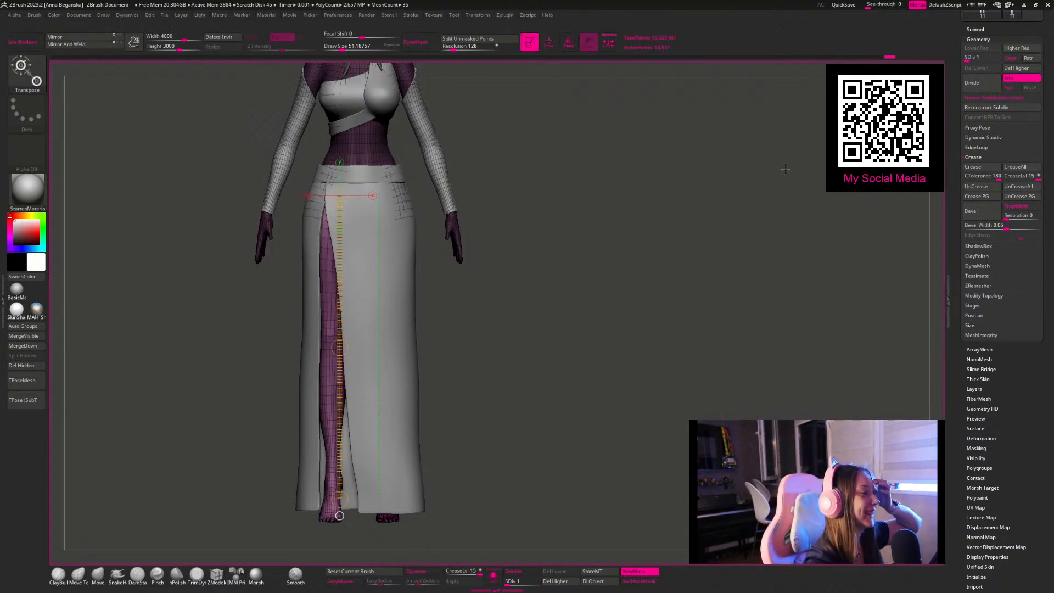
drag(349, 249, 389, 250)
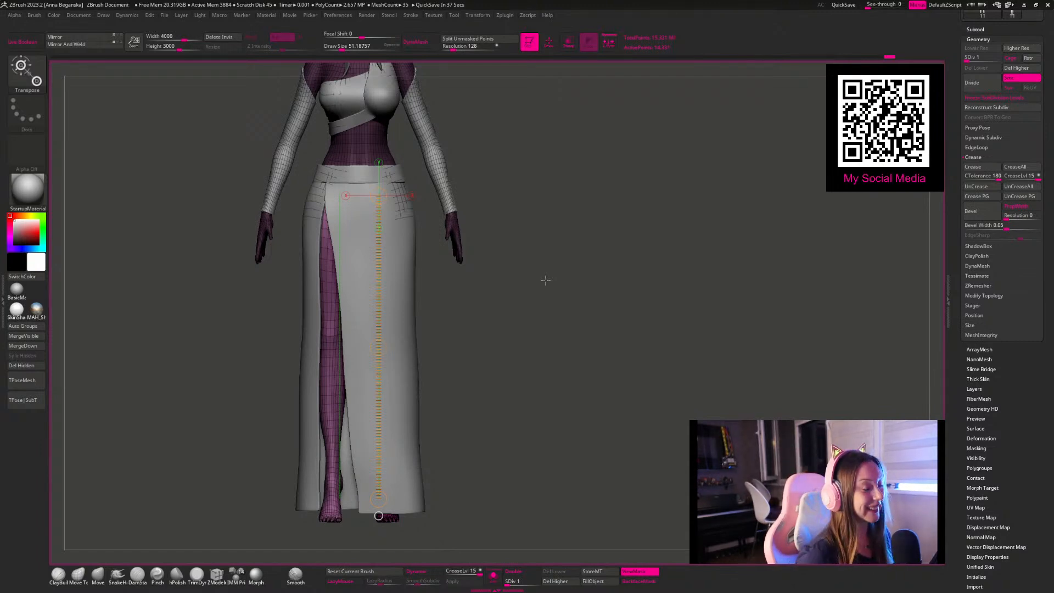
key(q)
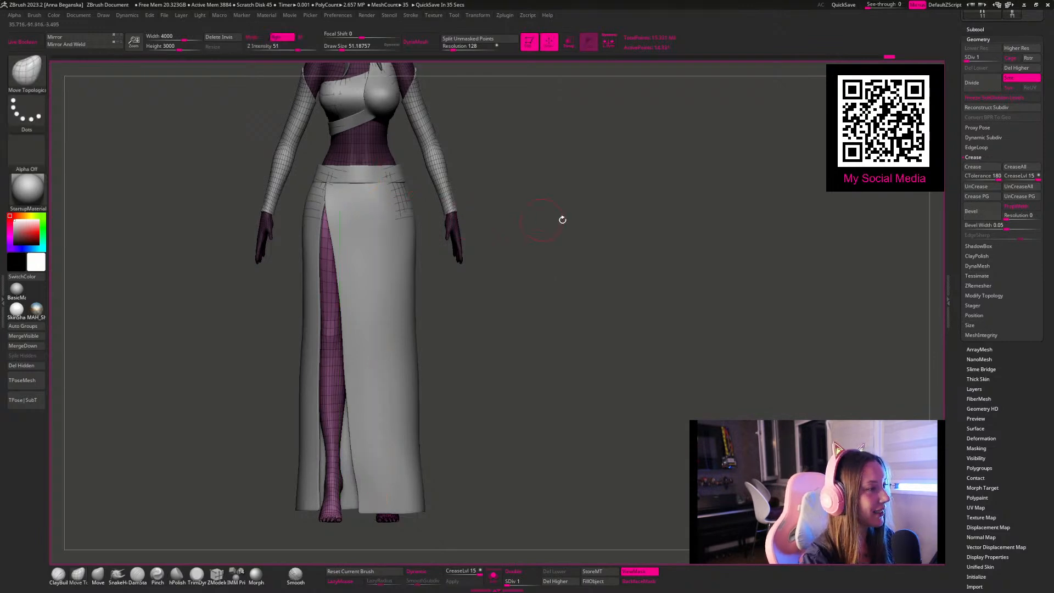
Step: Return the body to its highest subdivision level and turn off the wireframe display
click(539, 583)
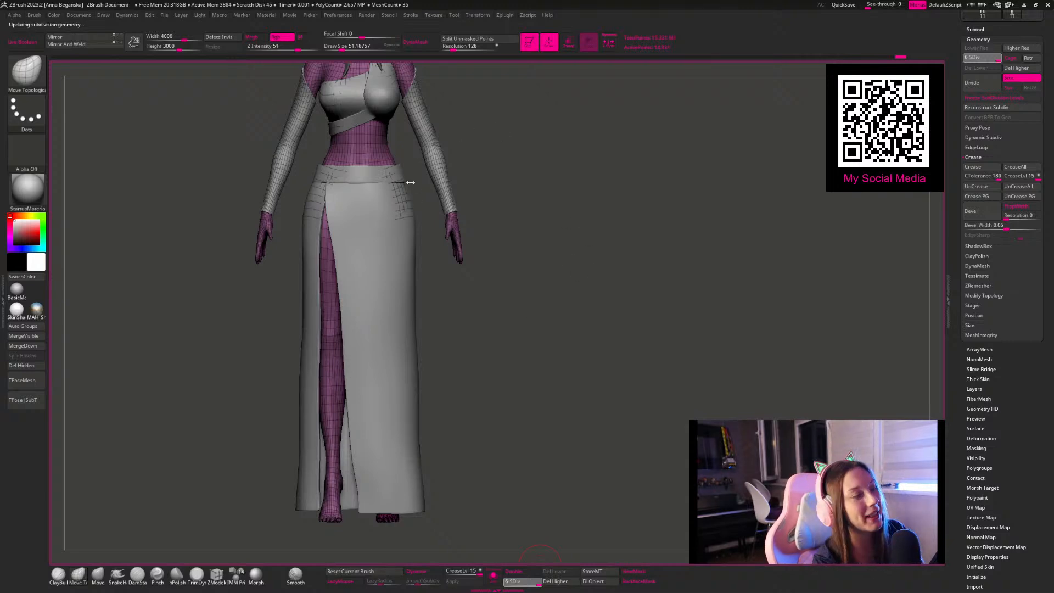
alt+drag(543, 276, 464, 275)
mouse_move(451, 366)
alt+mouse_down()
mouse_move(431, 297)
mouse_move(421, 356)
alt+mouse_up()
Step: Select the skirt and refine its front slit edge down to the hem, using Move Topological at about 223 down to 101 draw size
alt+click(345, 288)
key(space)
click(349, 303)
key(space)
click(358, 324)
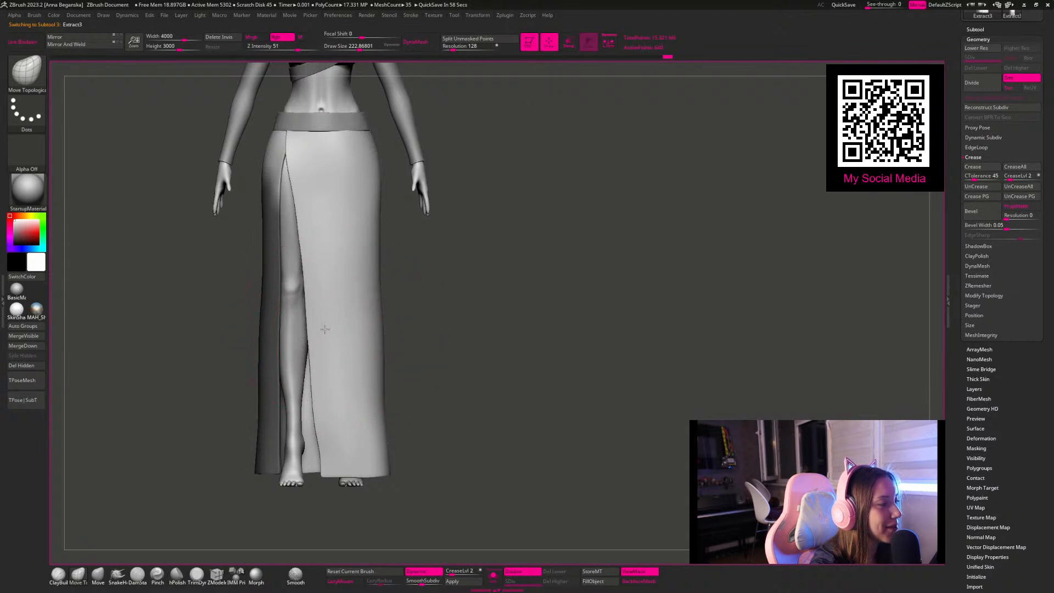
key(space)
click(343, 354)
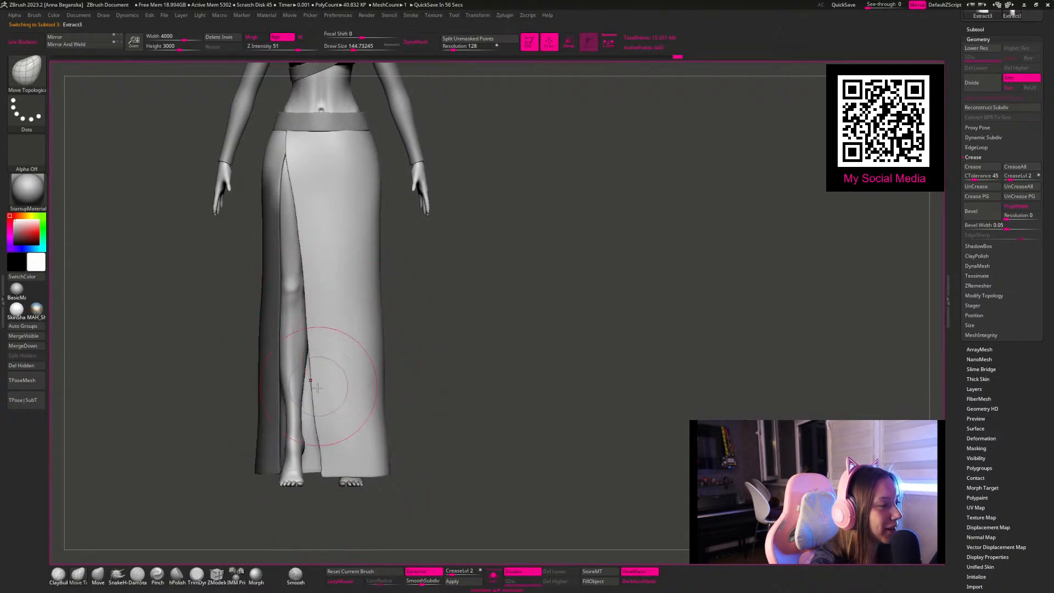
key(space)
click(331, 387)
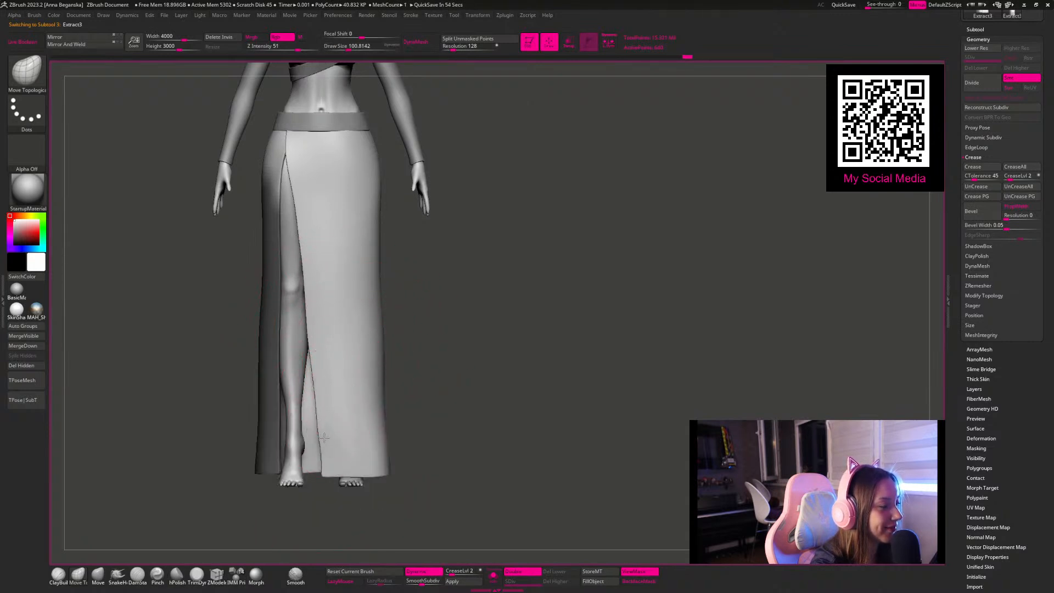
drag(323, 474, 324, 479)
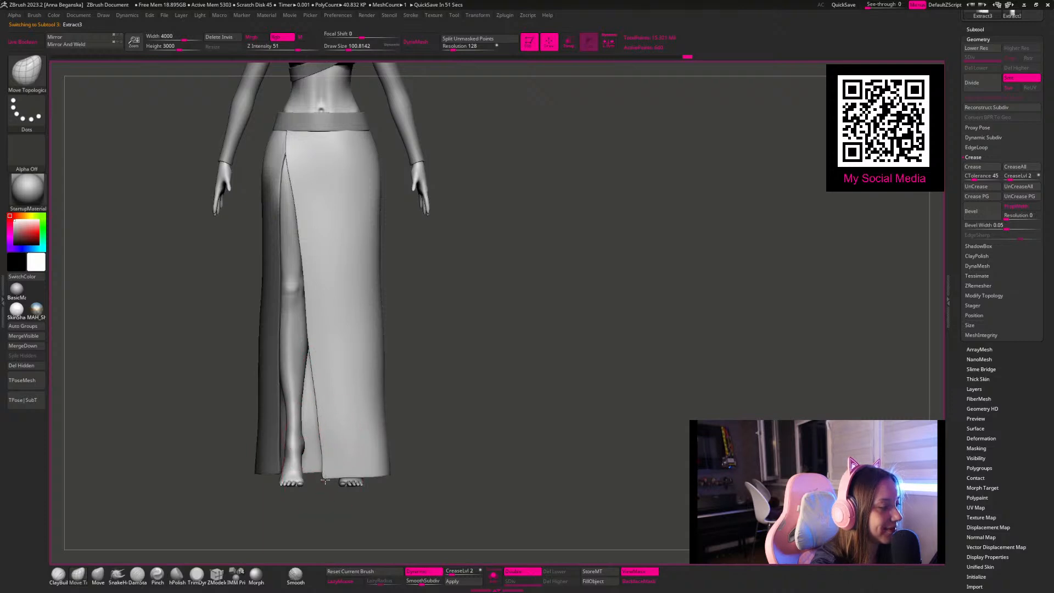
Step: Flare the skirt's outer hem corner and smooth its side outline with Move Topological, ending at about 187 draw size
key(space)
drag(403, 345, 426, 344)
drag(386, 479, 395, 477)
key(space)
drag(413, 321, 404, 320)
mouse_move(392, 347)
right_down()
mouse_move(404, 346)
mouse_move(385, 352)
right_up()
drag(385, 352, 379, 354)
drag(381, 348, 374, 353)
drag(376, 389, 382, 415)
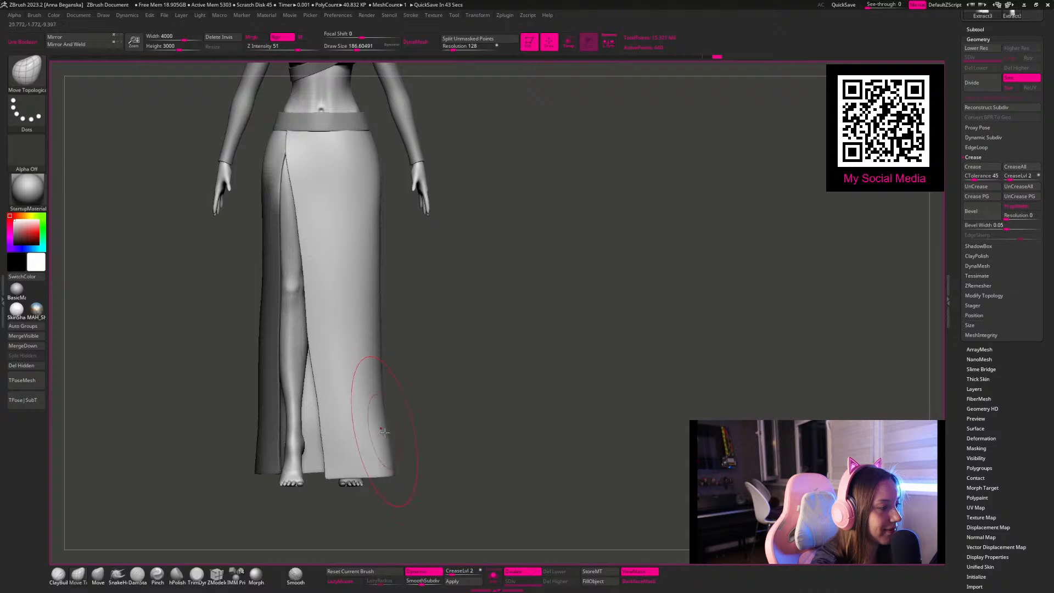
Step: Adjust the skirt's back panel with Move Topological from a rear view
ctrl+click(459, 326)
right_drag(451, 326, 544, 324)
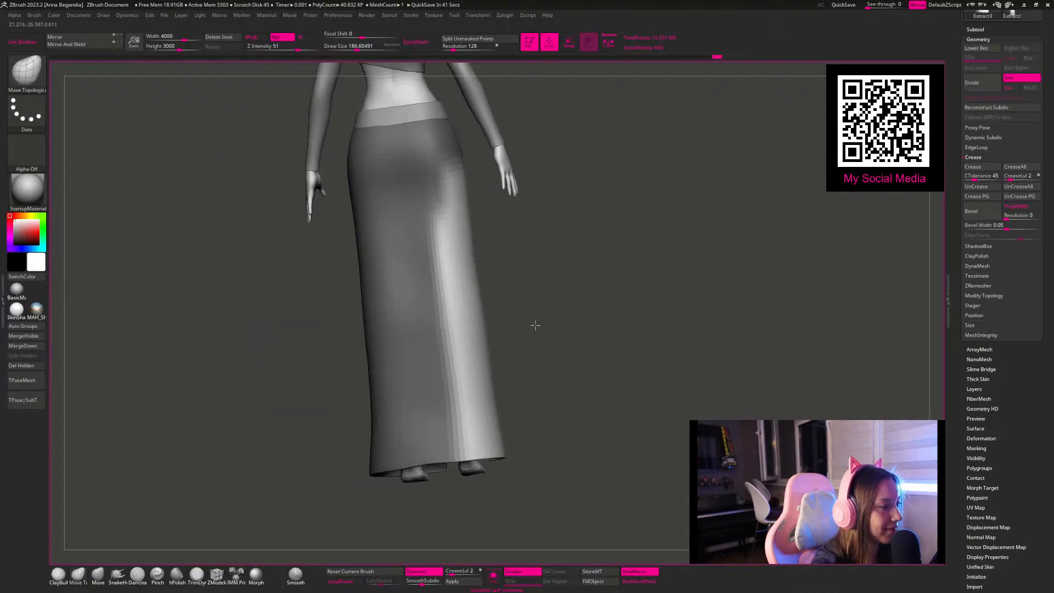
ctrl+drag(448, 239, 444, 330)
mouse_move(464, 218)
ctrl+alt+mouse_down()
mouse_move(557, 463)
mouse_move(572, 390)
ctrl+alt+mouse_up()
ctrl+drag(554, 276, 631, 370)
mouse_move(596, 315)
right_down()
mouse_move(621, 296)
mouse_move(496, 267)
right_up()
Step: Even out the skirt's silhouette around the legs with Move Topological, ending at about 197 draw size
key(])
key(space)
drag(377, 286, 378, 329)
right_drag(465, 296, 501, 291)
key(space)
drag(410, 290, 424, 290)
key(space)
mouse_move(373, 311)
mouse_down()
mouse_move(358, 312)
mouse_move(361, 342)
mouse_up()
key(space)
ctrl+right_drag(503, 356, 498, 321)
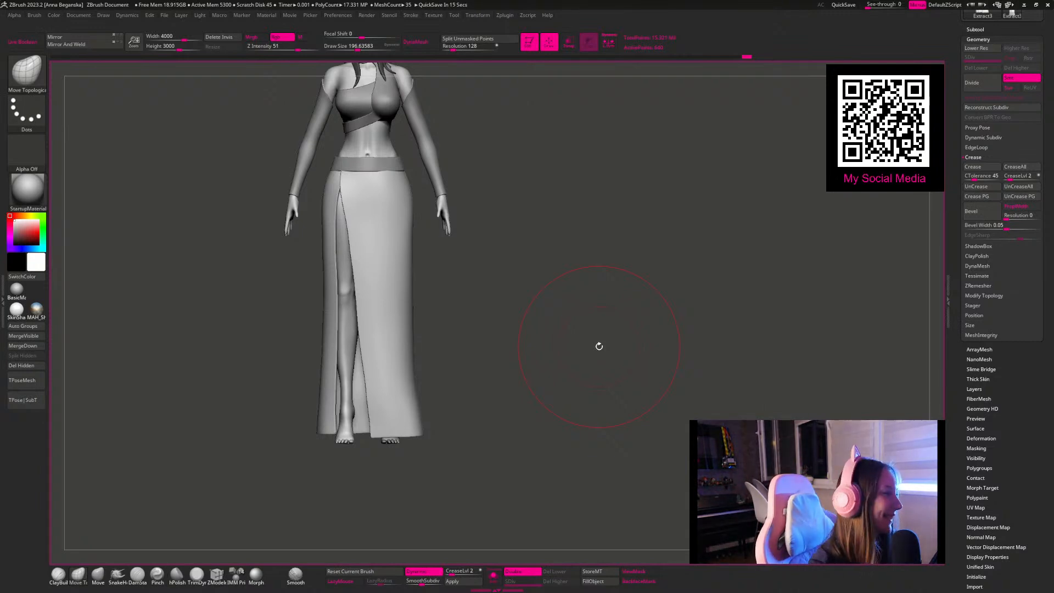
alt+drag(551, 268, 522, 217)
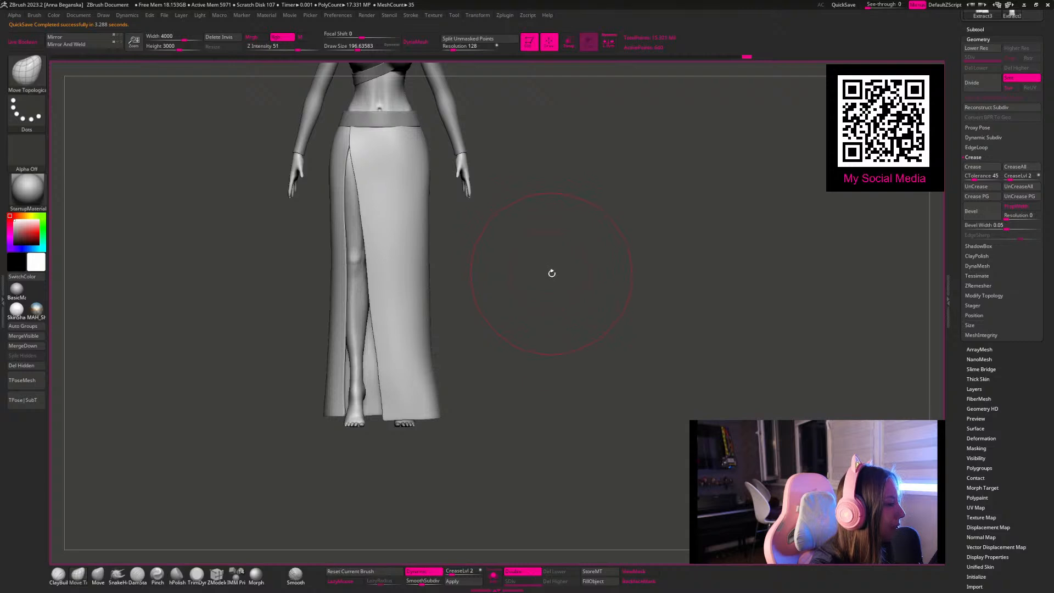
alt+drag(551, 279, 550, 288)
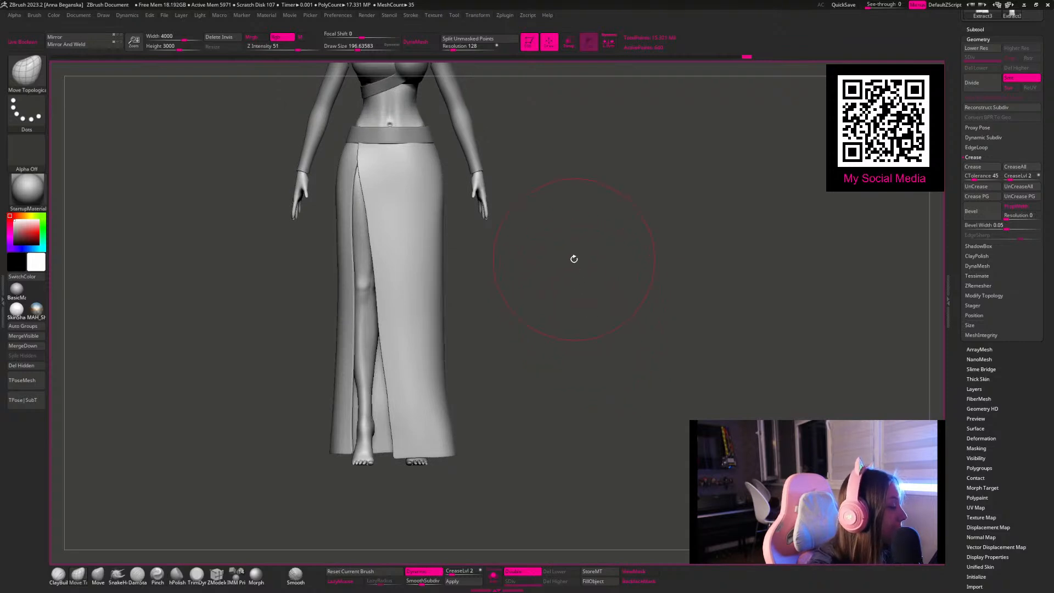
Step: Pull the lower outer side of the skirt slightly outward, using Move Topological at about 158 draw size
key(space)
drag(537, 233, 516, 233)
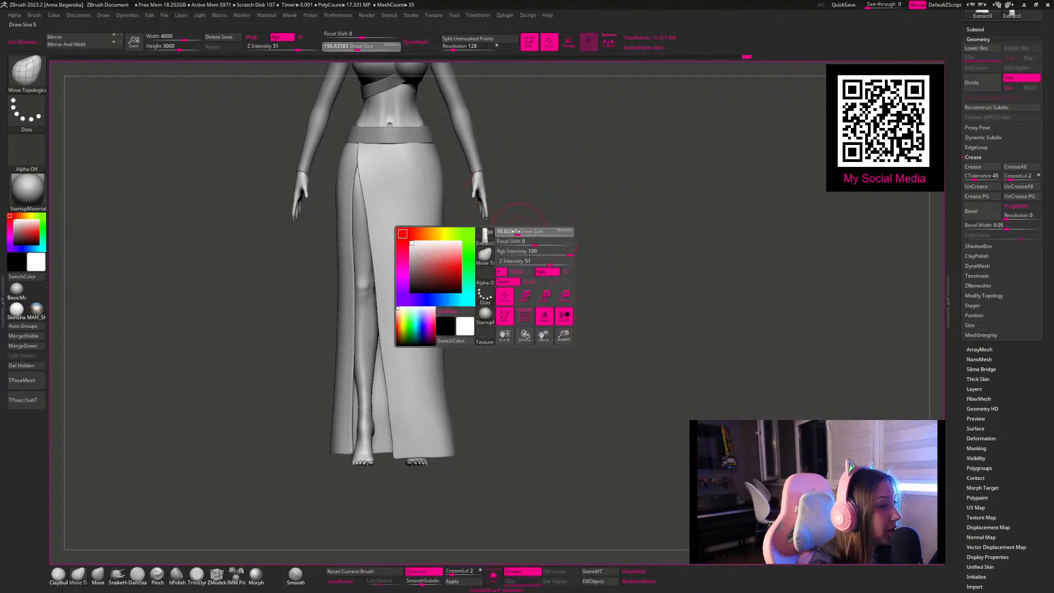
alt+drag(557, 276, 520, 339)
alt+drag(534, 294, 477, 318)
key(space)
key(space)
drag(428, 349, 437, 349)
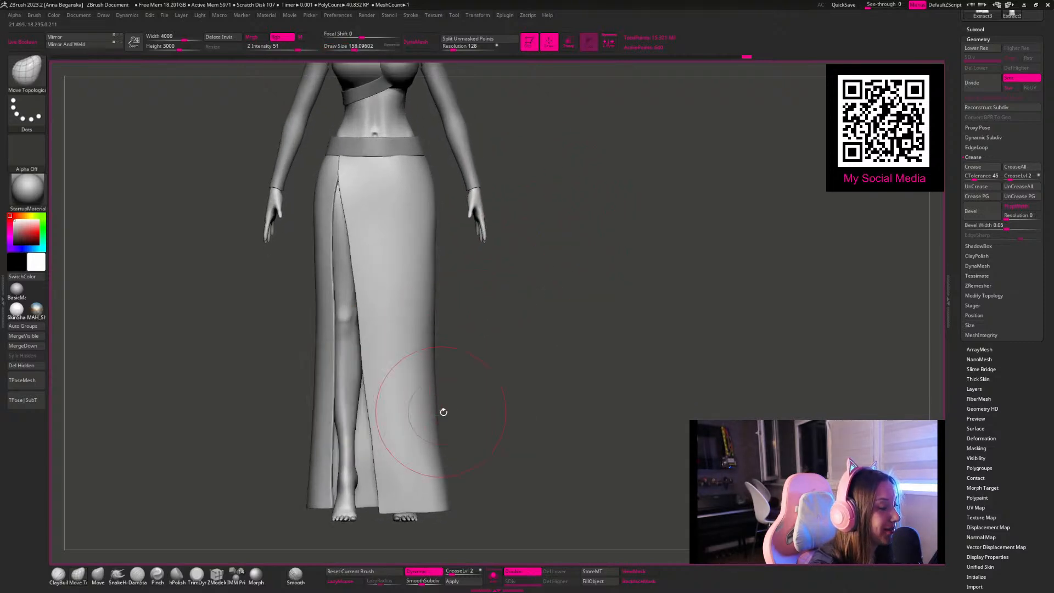
drag(514, 396, 550, 338)
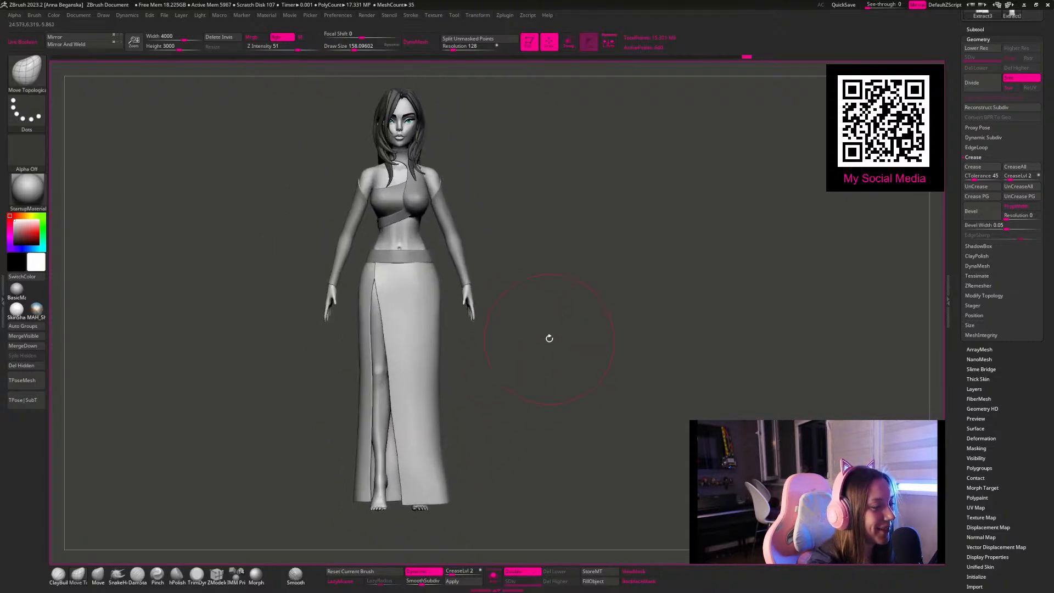
key(shift+f)
key(shift+f)
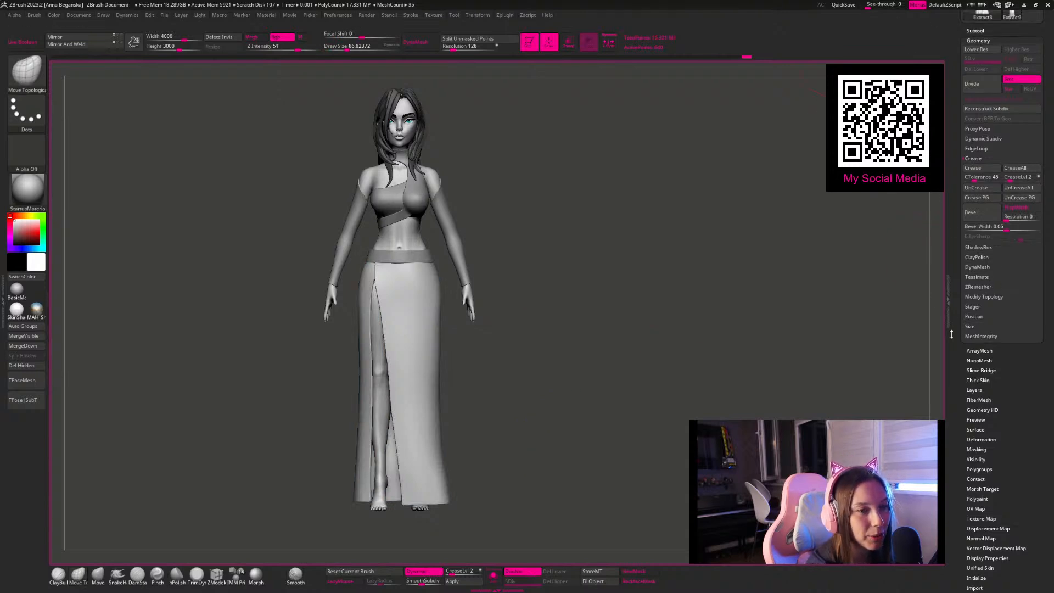
Step: Duplicate the skirt subtool and hide the original as a backup
click(977, 30)
key(shift+f)
key(shift+f)
key(ctrl+shift+d)
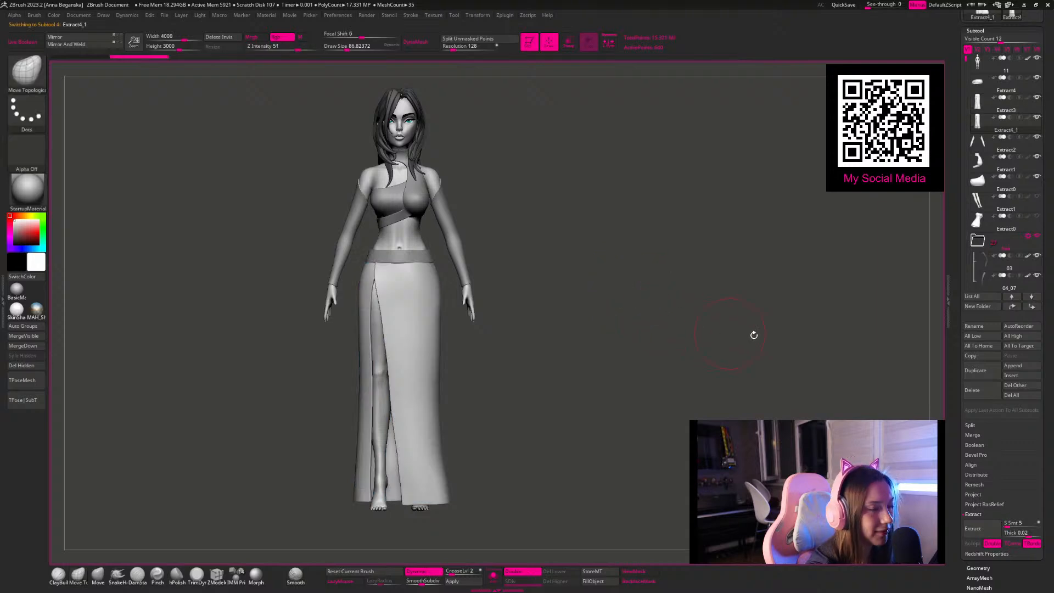
click(1036, 97)
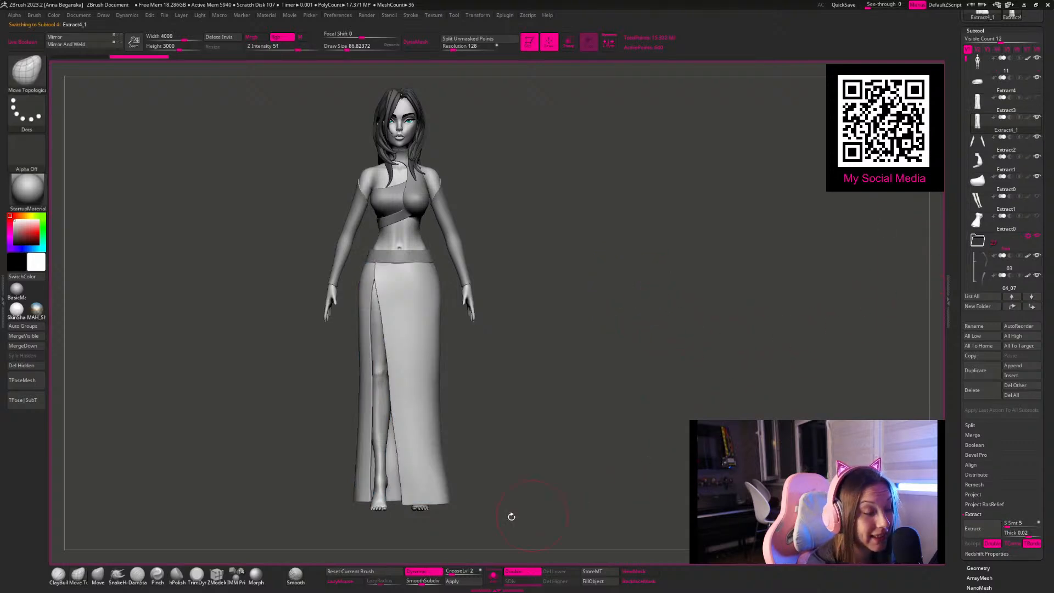
Step: Convert the duplicated skirt's dynamic subdivision into real geometry at subdivision level 4 and check its wireframe
key(shift+f)
key(shift+f)
key(shift+f)
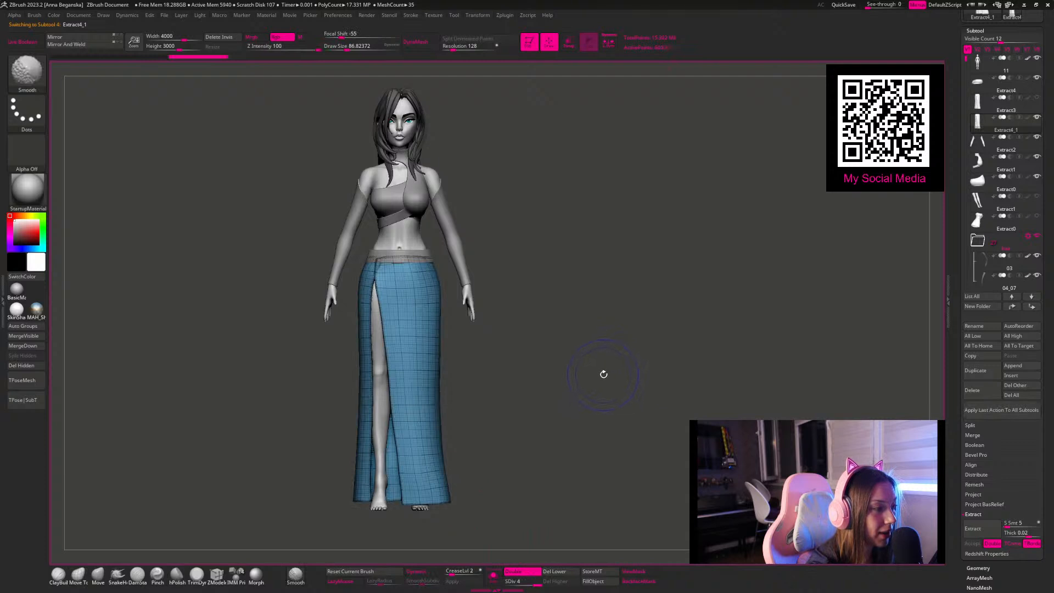
key(shift+f)
drag(609, 320, 648, 291)
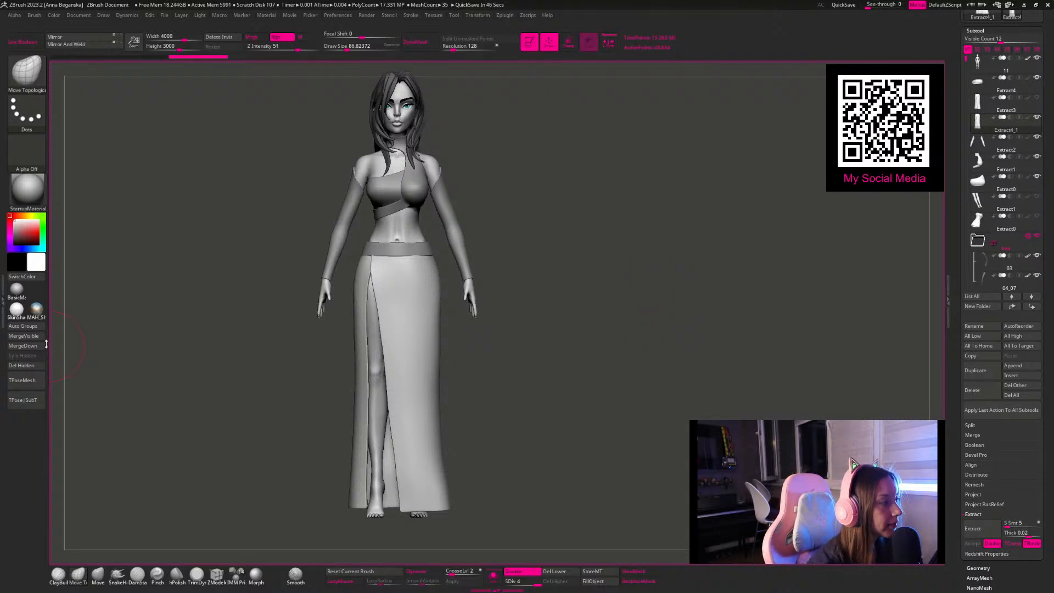
Step: Dock the Dynamics palette beside the canvas and frame the skirt
click(3, 297)
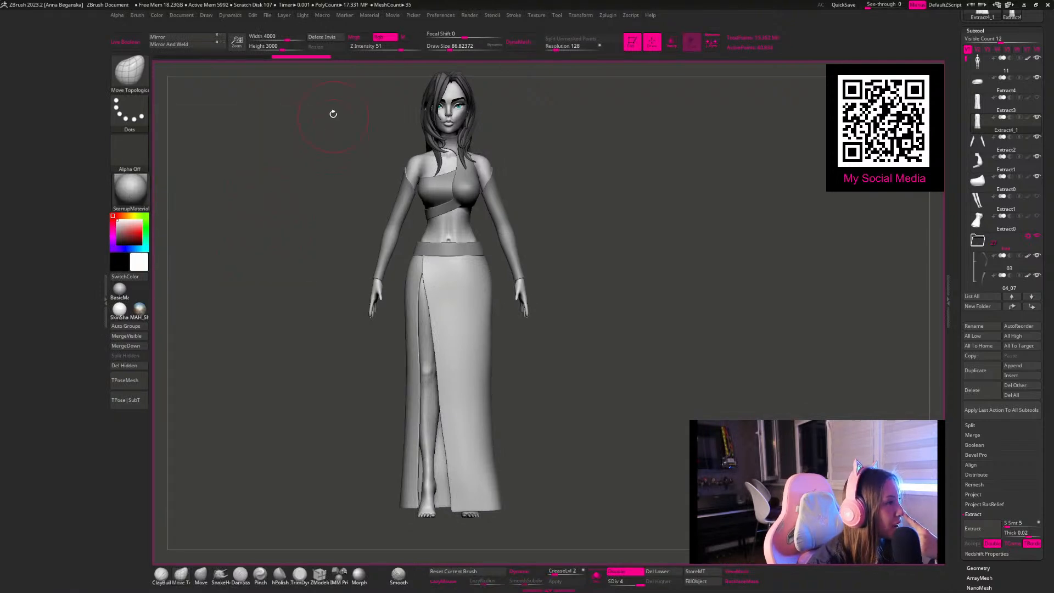
click(230, 15)
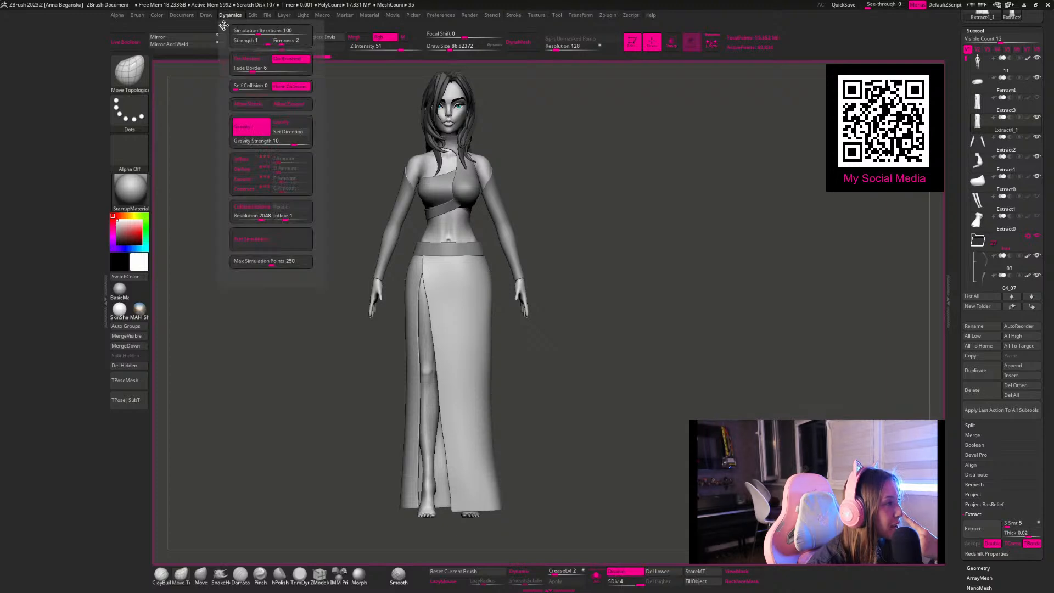
click(223, 26)
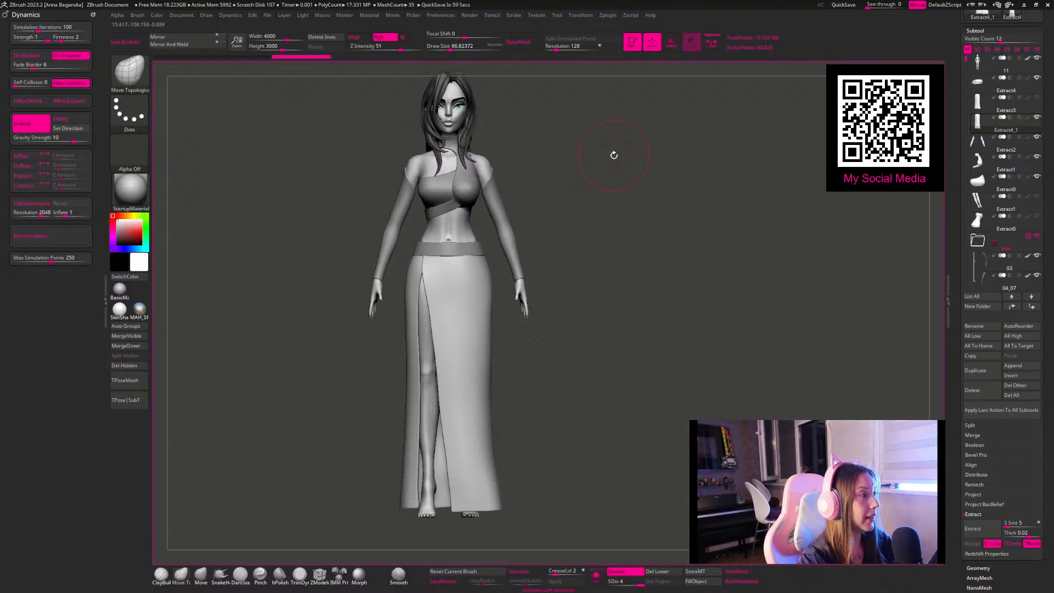
alt+drag(650, 195, 597, 211)
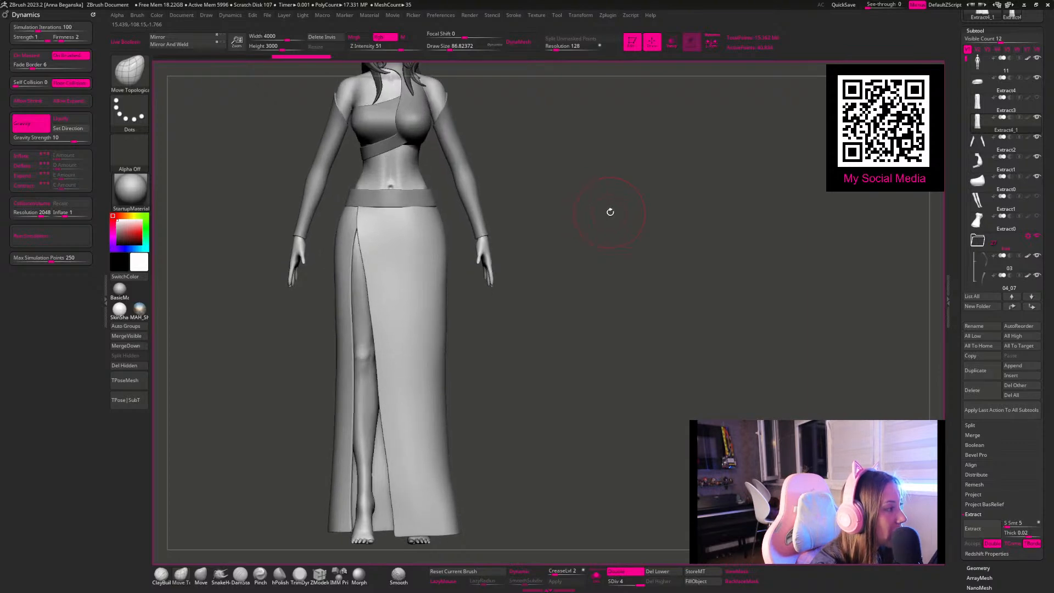
Step: Mask the skirt's upper band beneath the waistband and set Gravity Strength to 1
key(space)
ctrl+drag(278, 141, 495, 209)
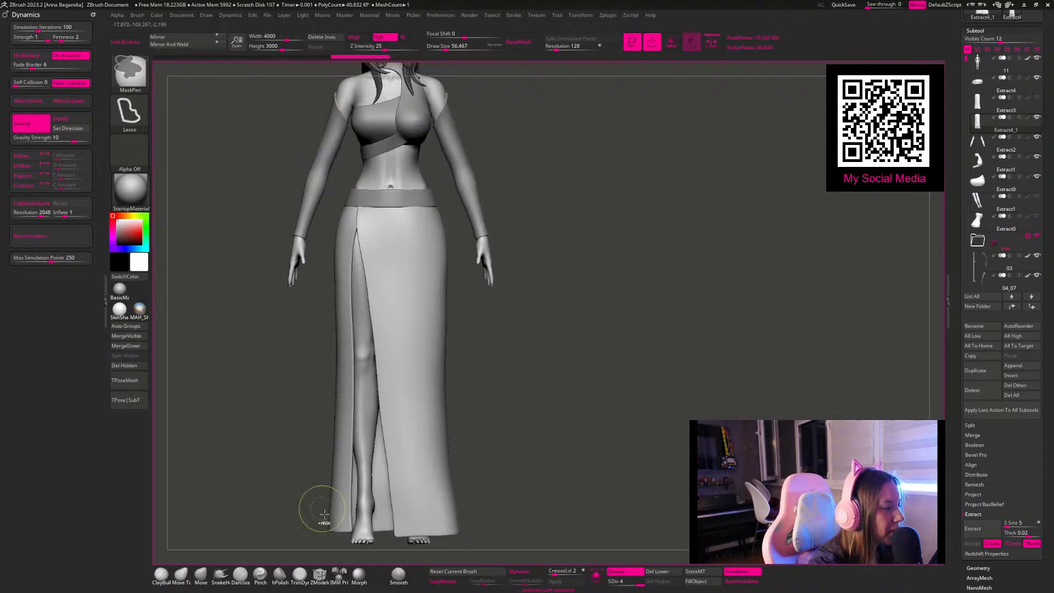
ctrl+click(464, 571)
ctrl+drag(236, 130, 538, 219)
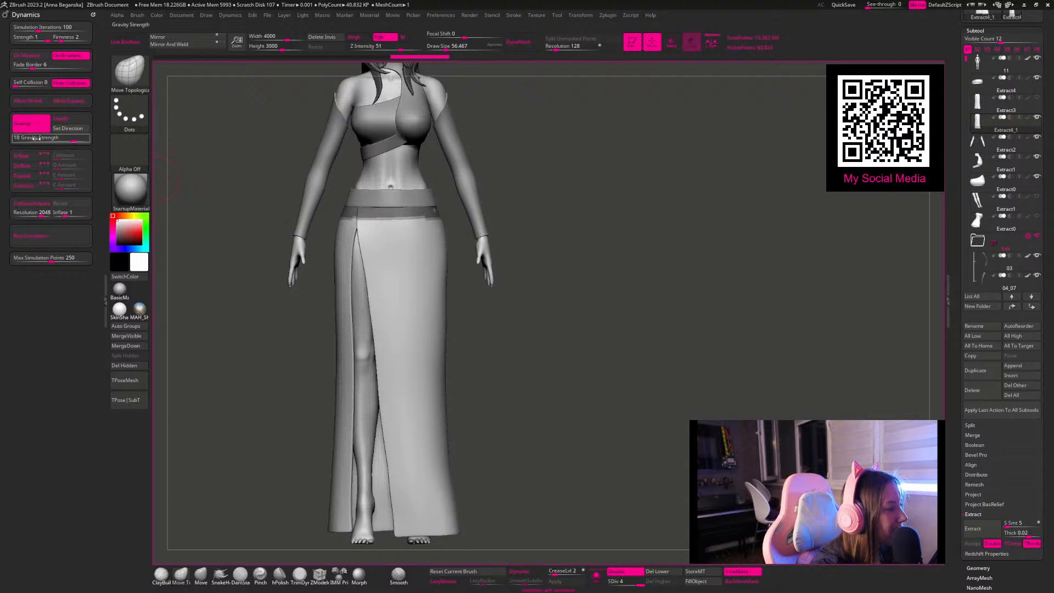
click(20, 140)
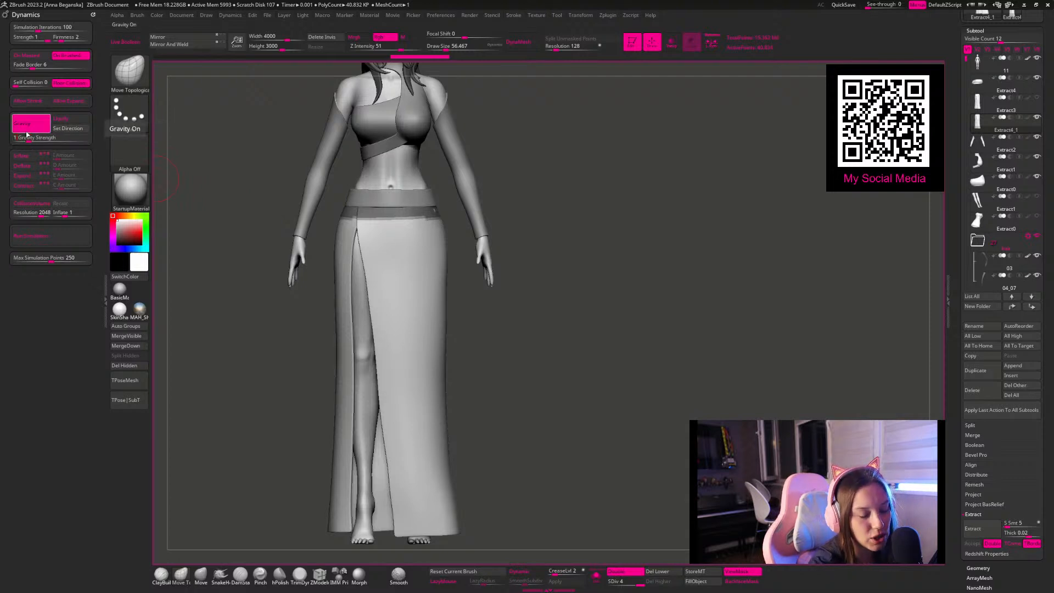
Step: Enable Contract, try a cloth simulation on the skirt, and undo it
click(22, 185)
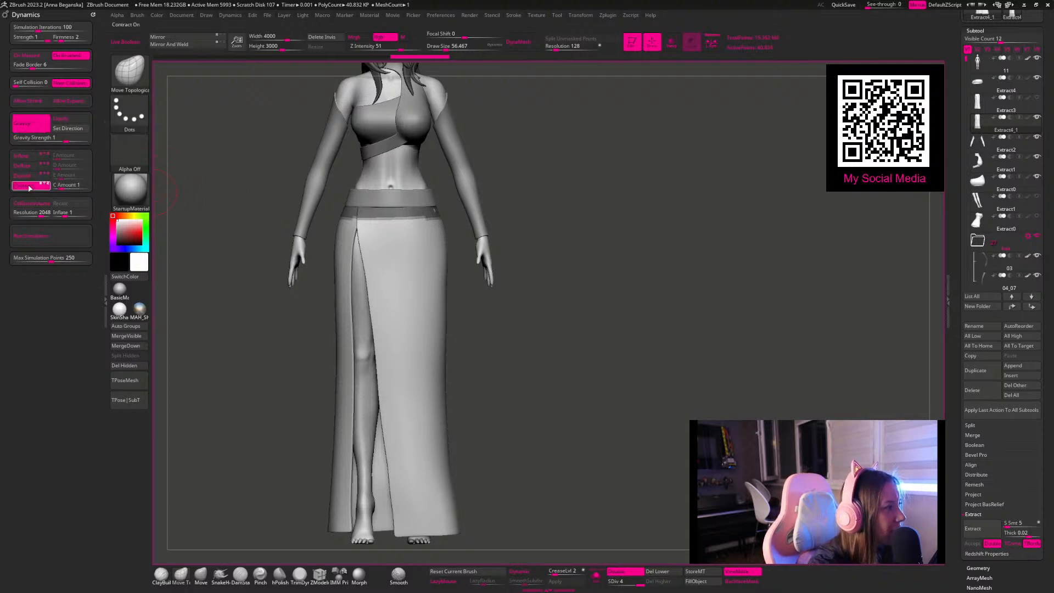
click(43, 234)
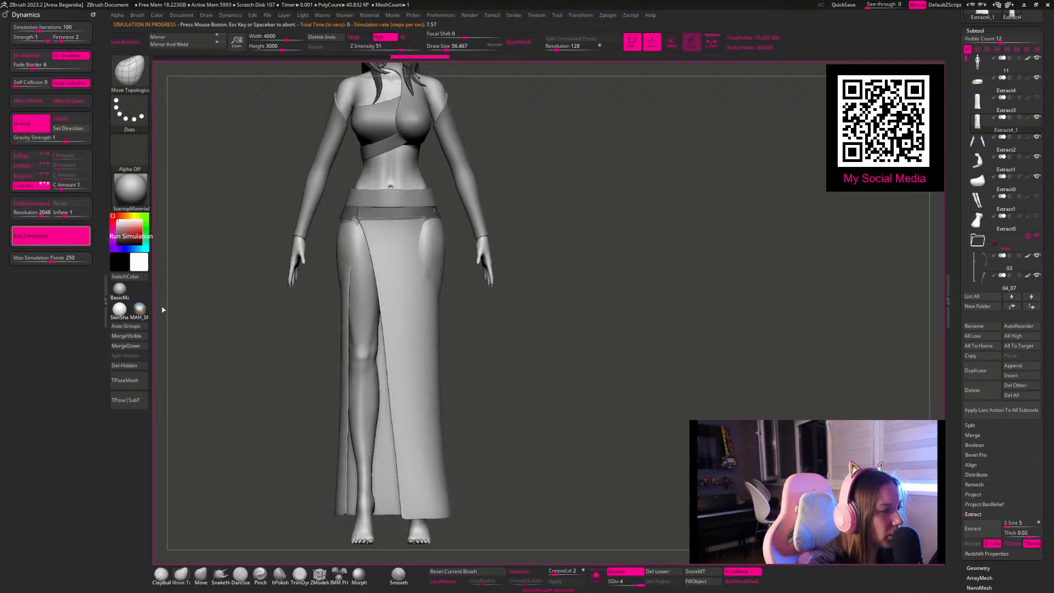
click(57, 242)
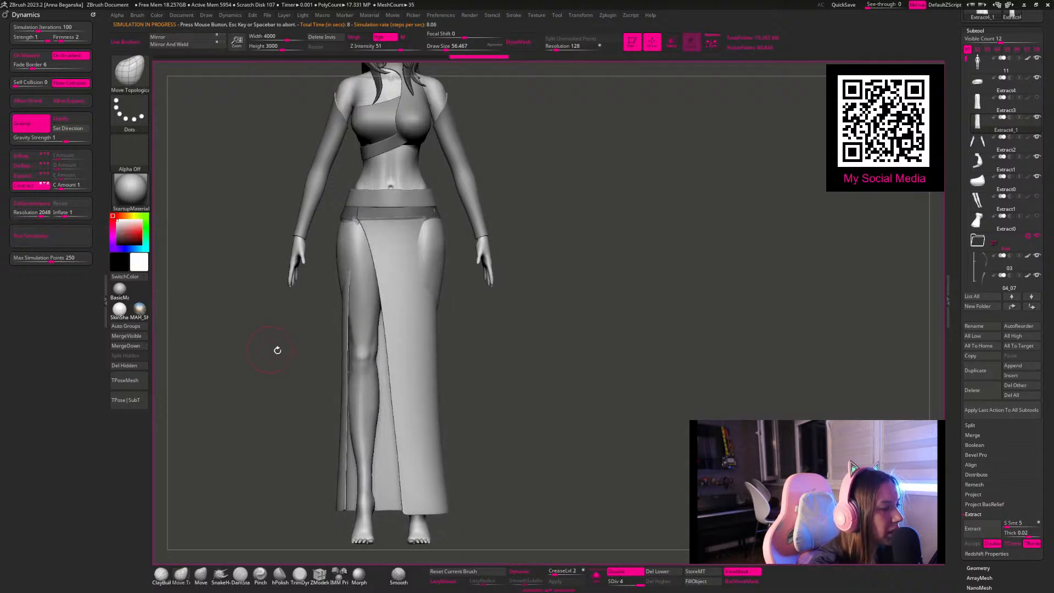
key(ctrl+z)
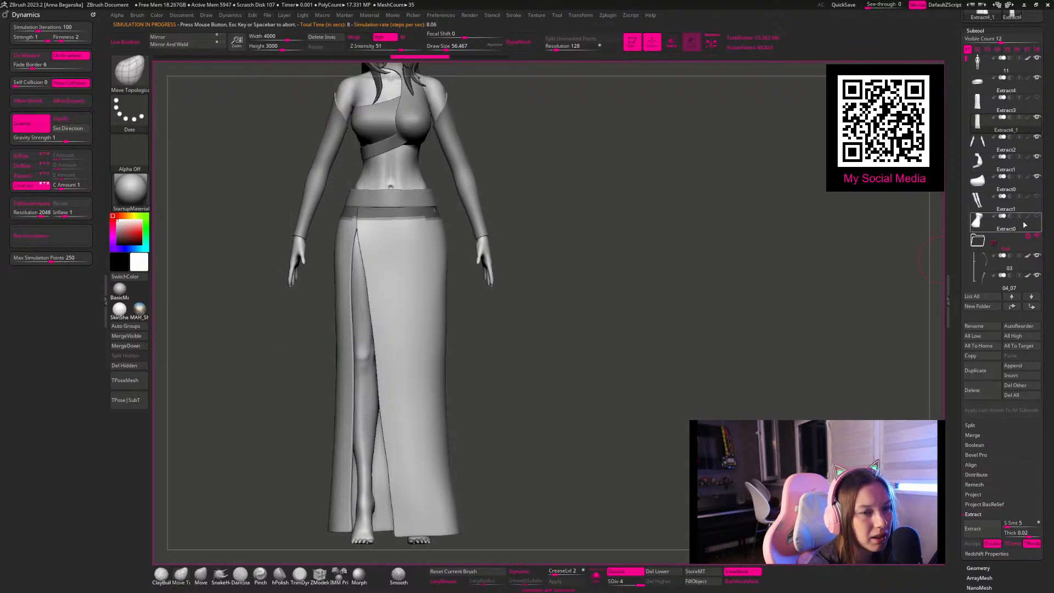
Step: Enable Deflate alongside Contract and run a short test cloth simulation on the skirt
click(30, 167)
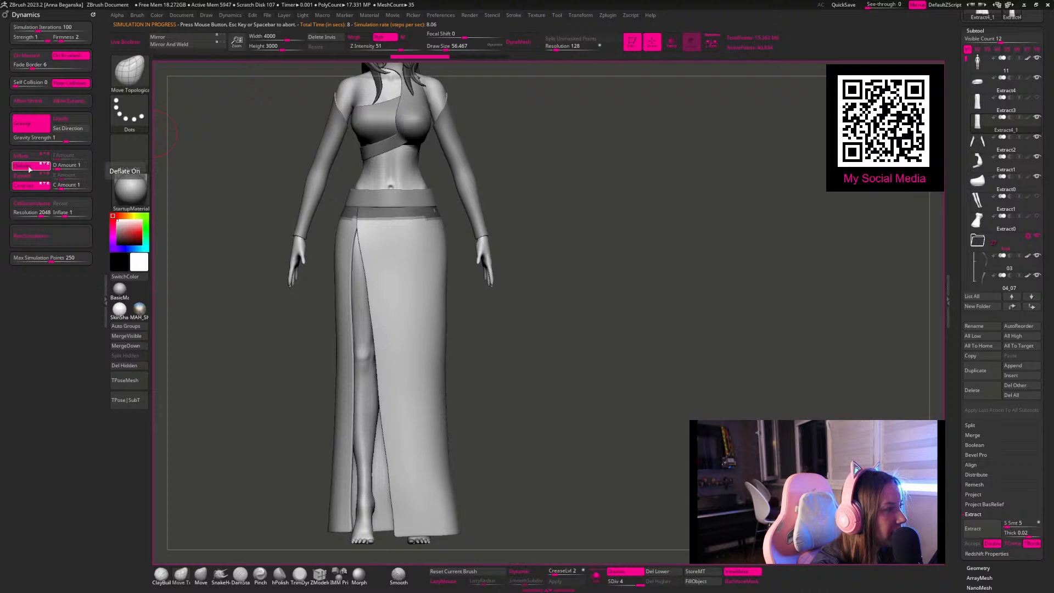
click(45, 236)
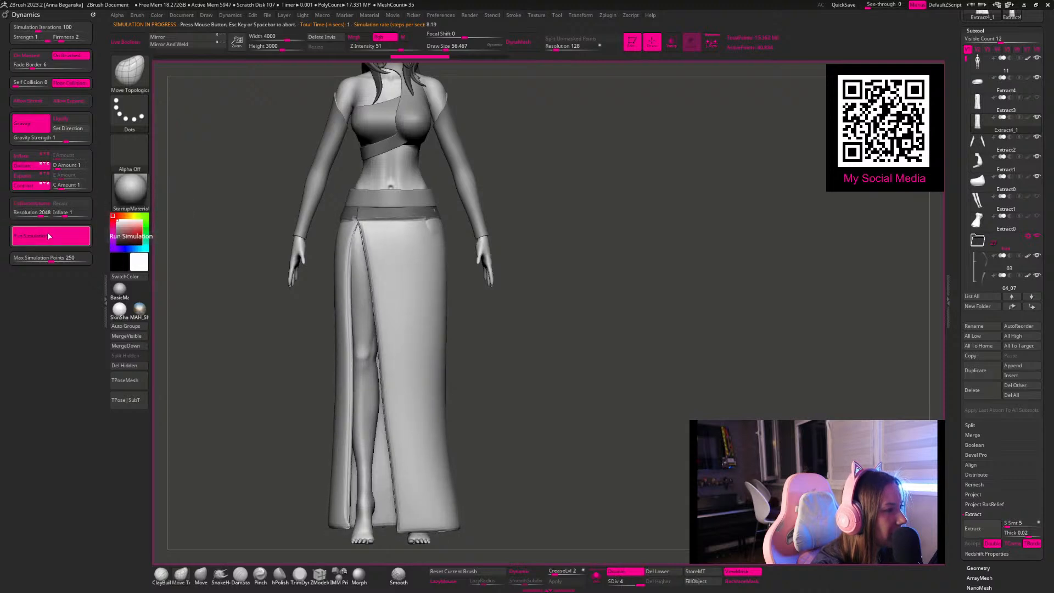
click(50, 235)
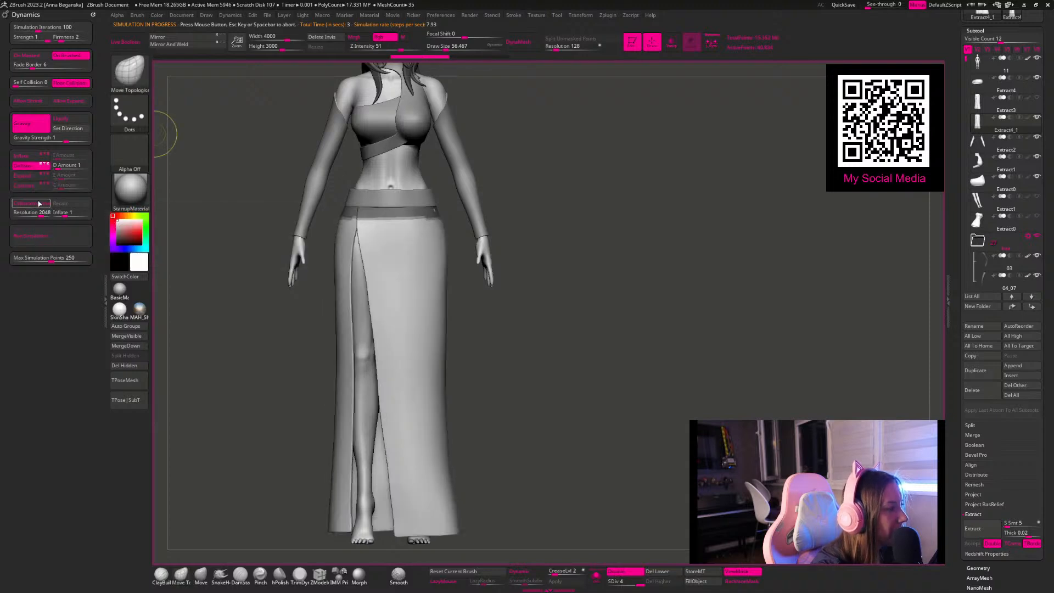
Step: Disable Contract and try Deflate-only cloth simulations on the skirt with different axis settings
click(47, 236)
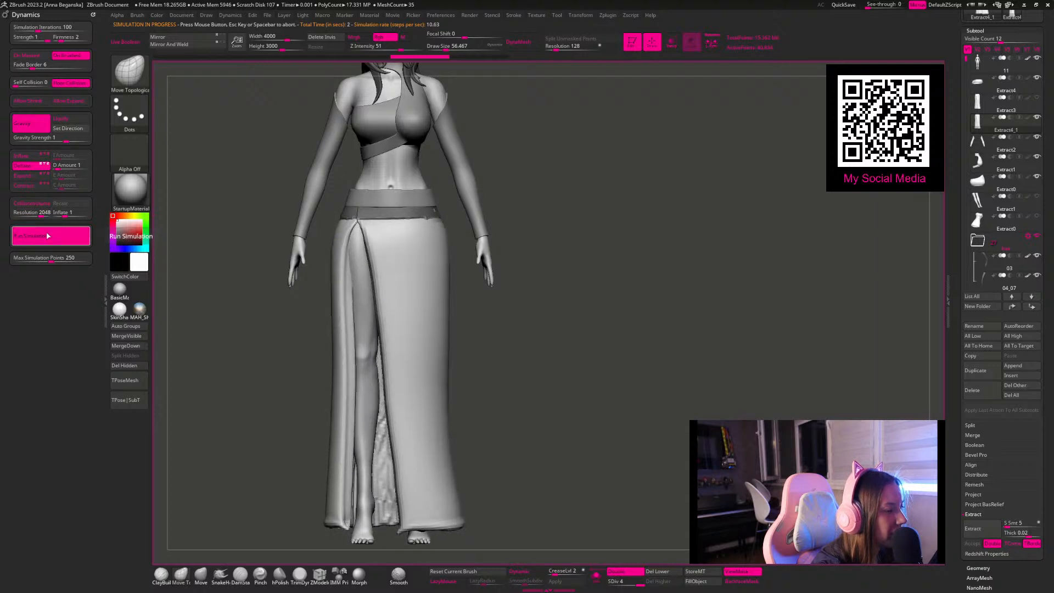
click(49, 234)
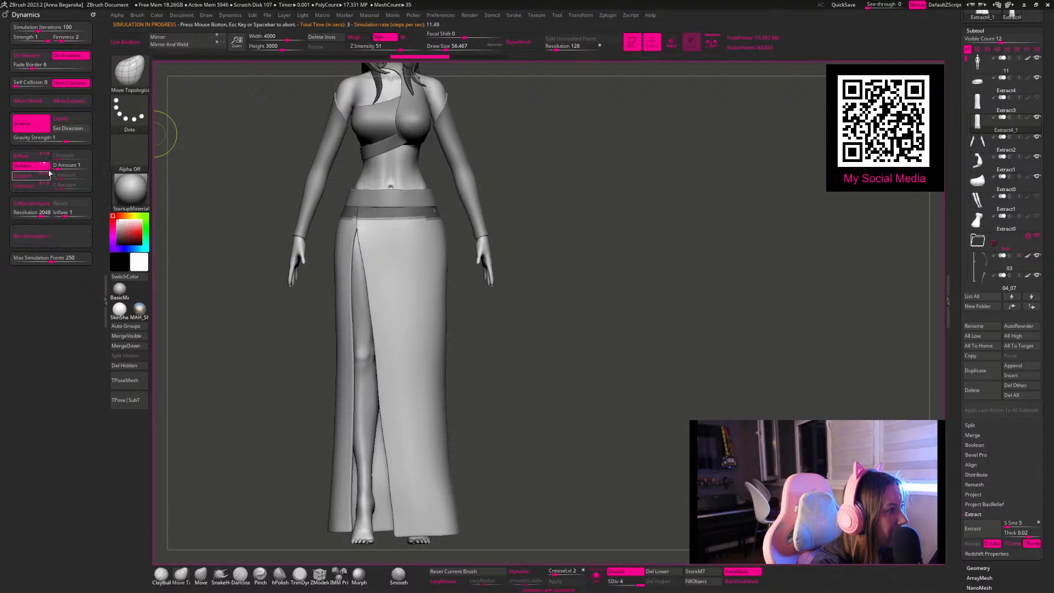
click(65, 240)
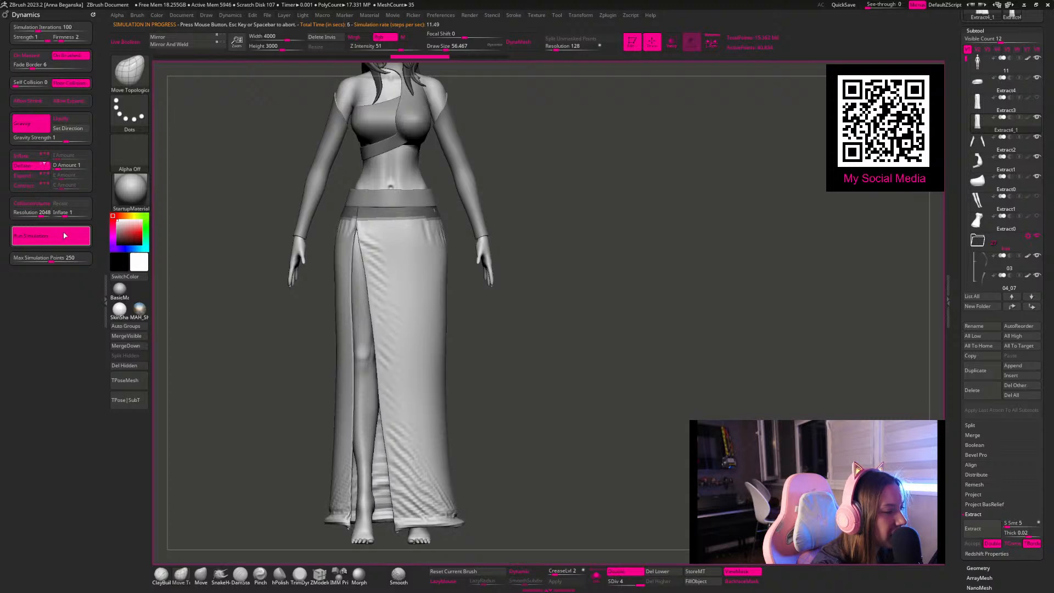
click(65, 235)
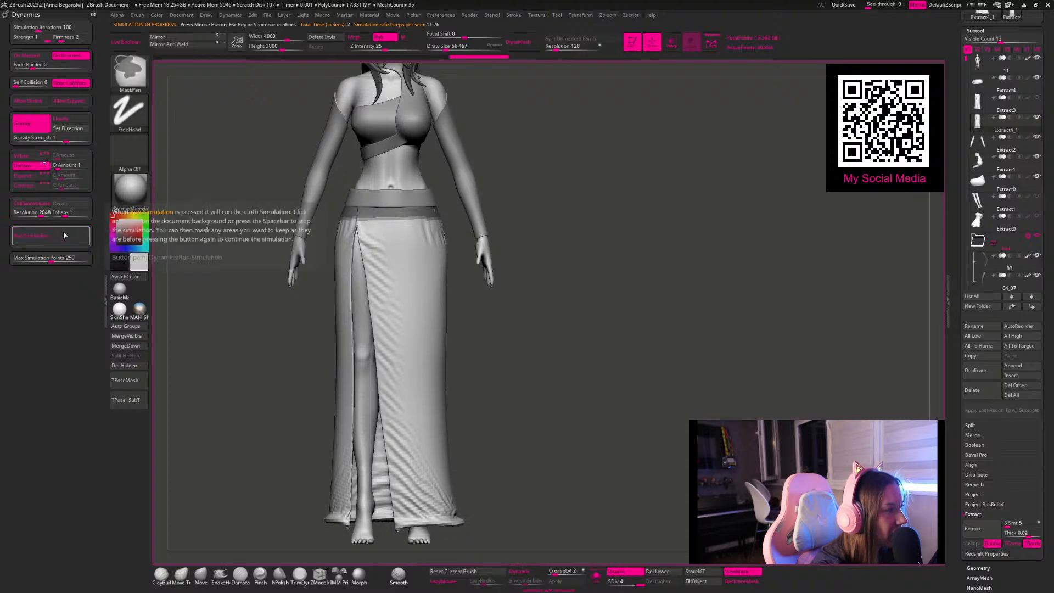
Step: Try a Deflate-only cloth simulation on the skirt limited to the X axis, and undo it
click(45, 166)
click(41, 165)
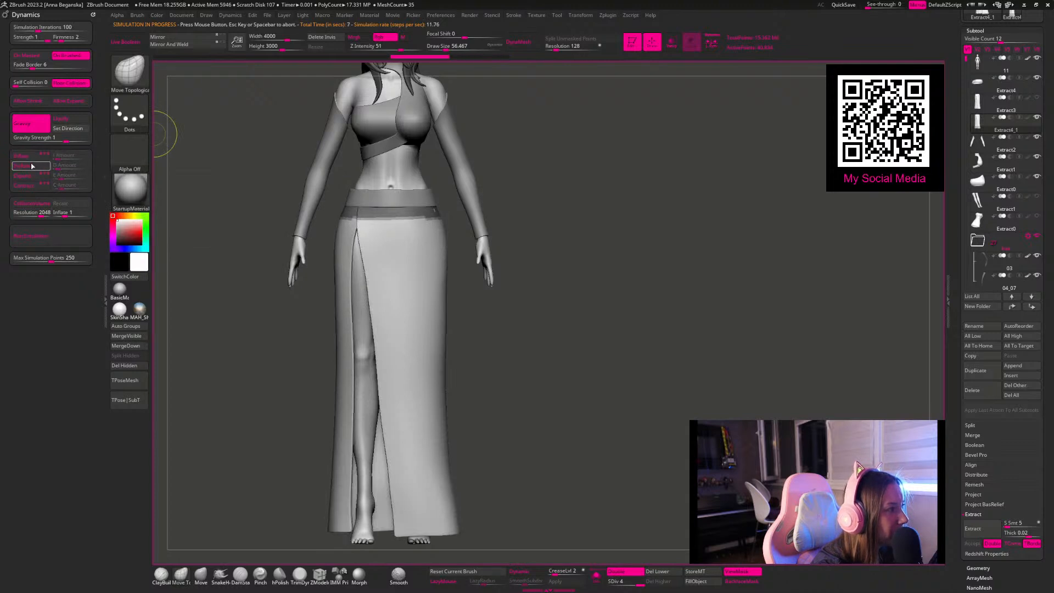
click(54, 236)
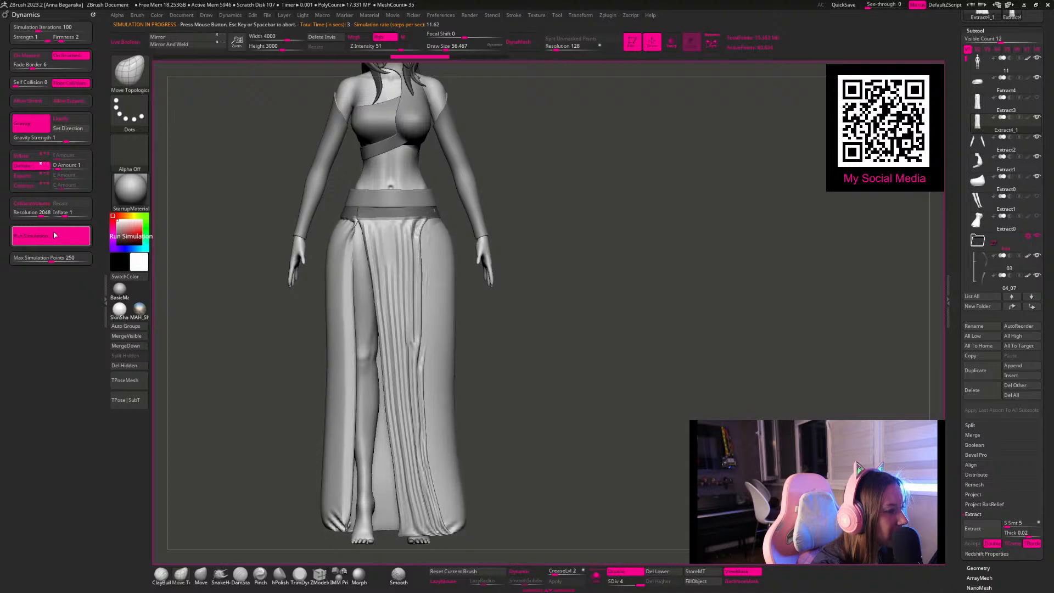
mouse_move(233, 265)
mouse_down()
mouse_move(310, 266)
mouse_move(259, 274)
mouse_move(299, 285)
mouse_move(283, 286)
mouse_up()
key(ctrl+z)
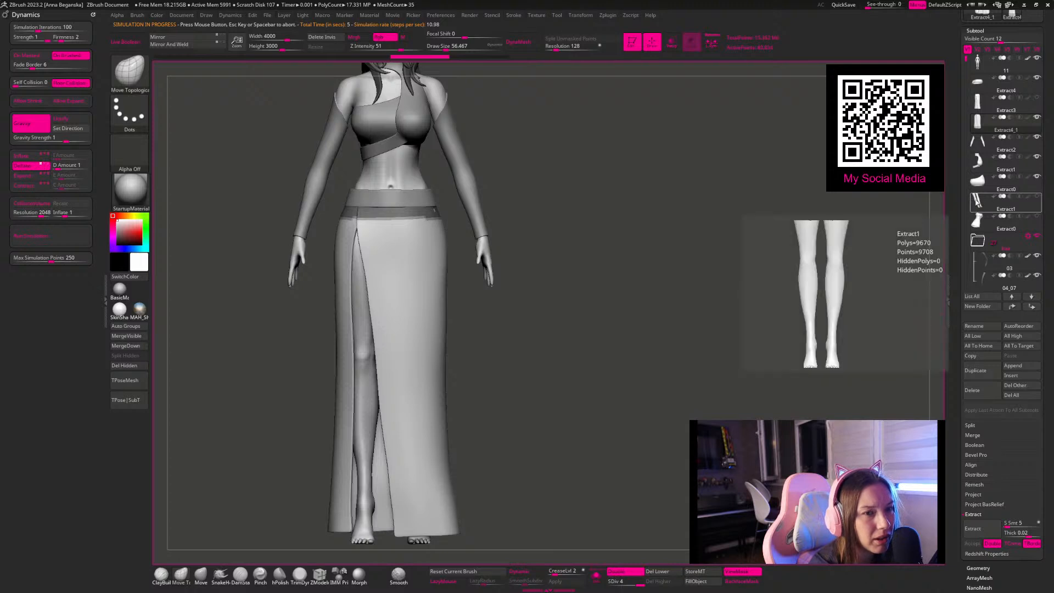
Step: Hide the character's body subtool and make the slit skirt the active subtool
click(977, 201)
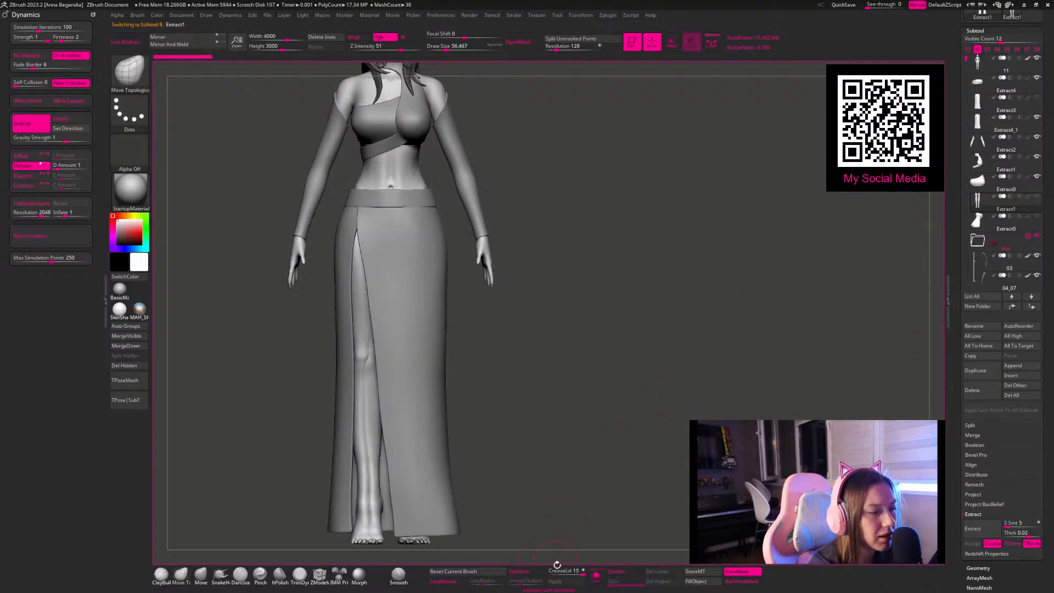
click(597, 577)
click(597, 577)
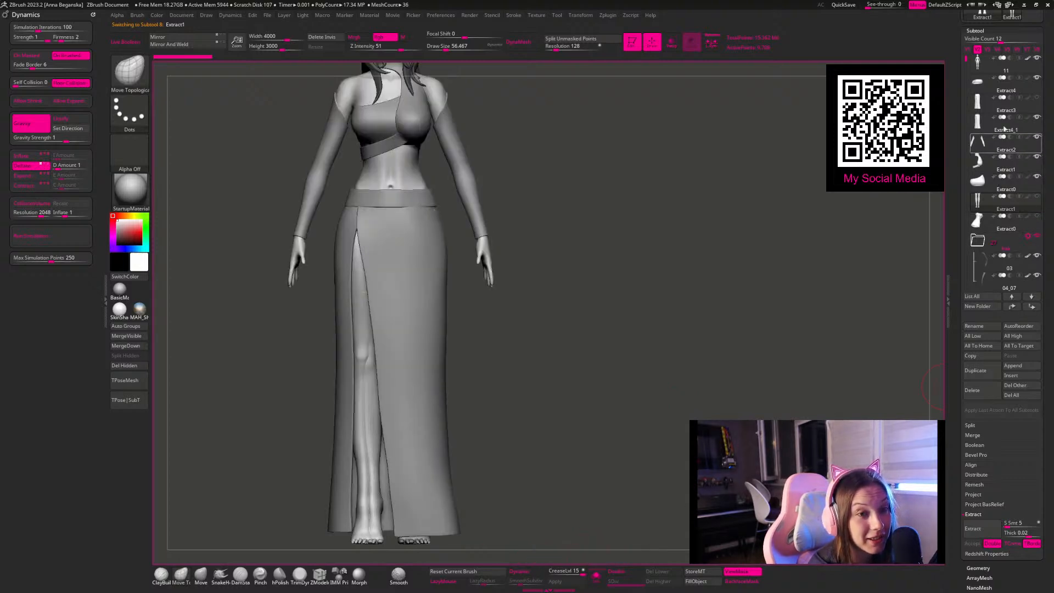
click(1037, 58)
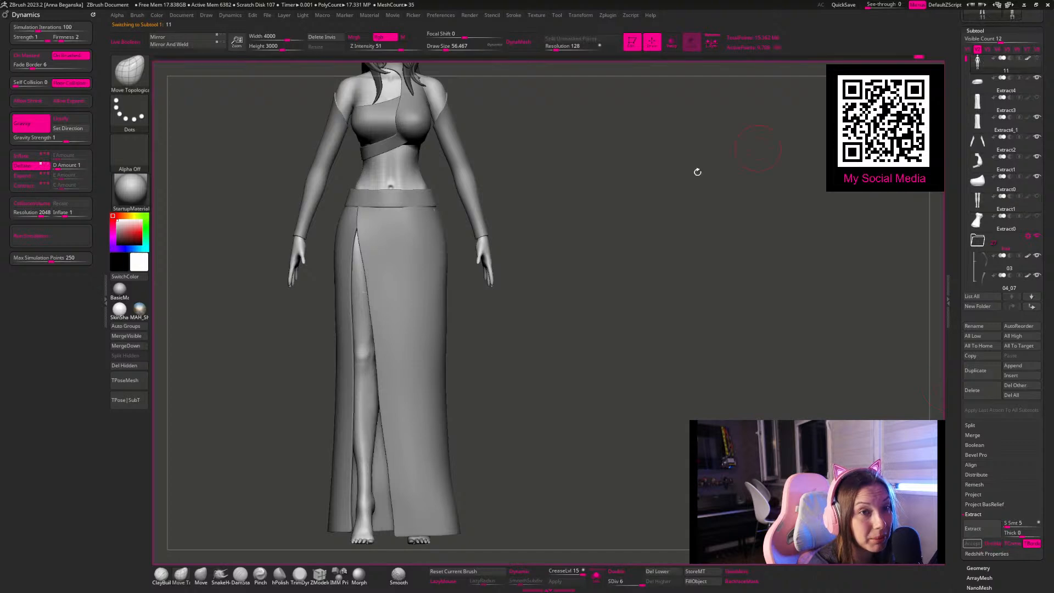
alt+click(411, 260)
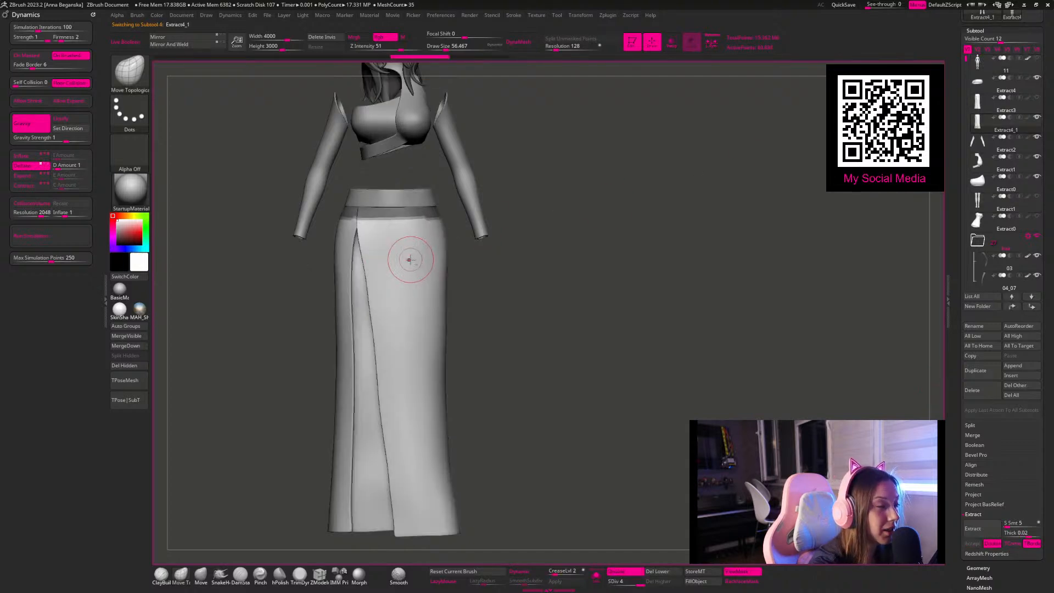
Step: Try the X-axis Deflate simulation on the skirt with the body hidden, and undo it
click(45, 236)
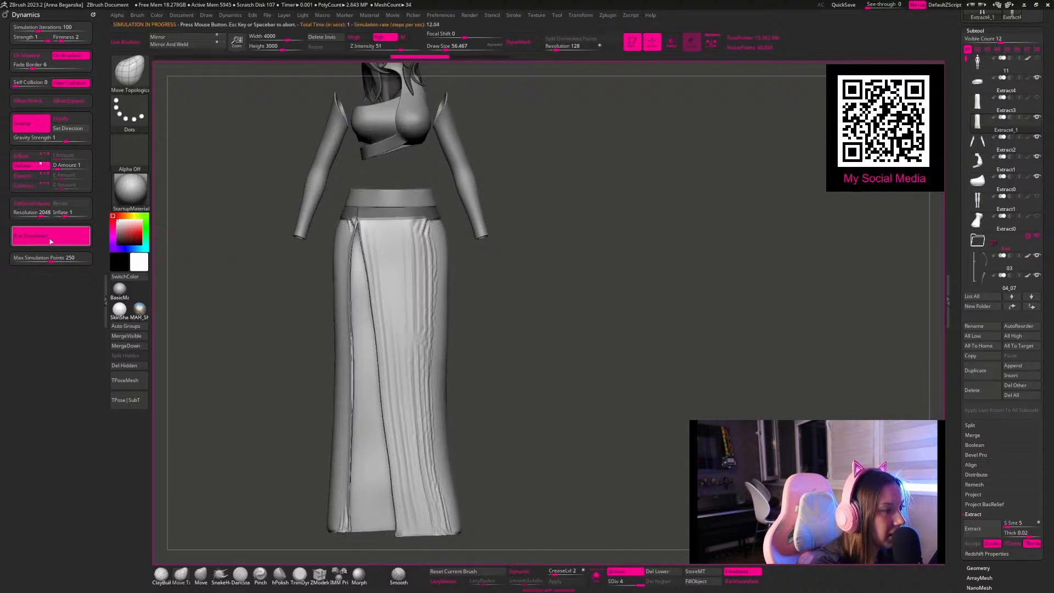
click(48, 239)
mouse_move(520, 306)
mouse_down()
mouse_move(459, 306)
mouse_move(529, 308)
mouse_up()
key(ctrl+z)
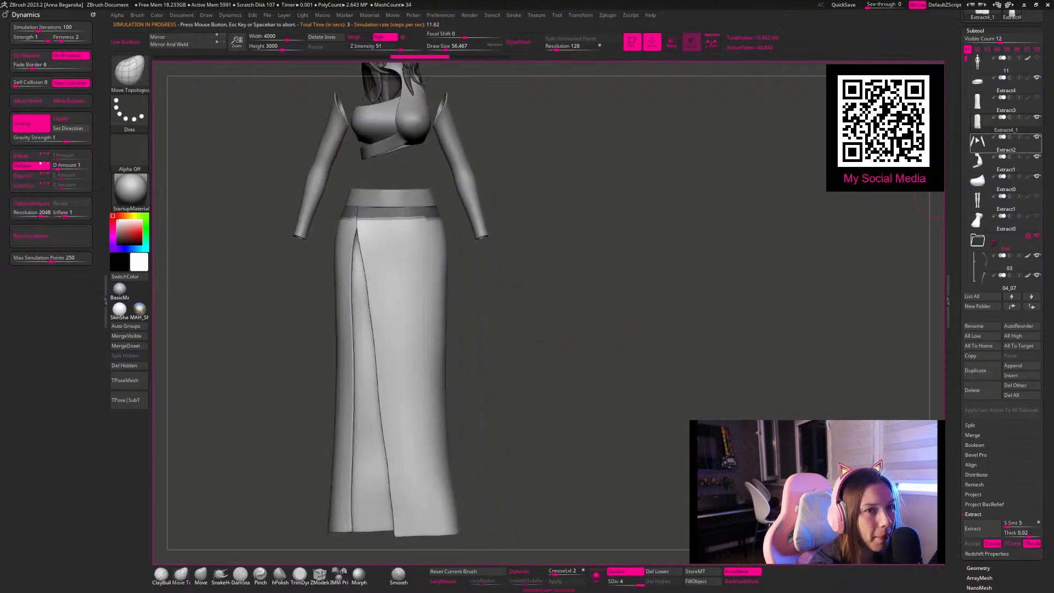
Step: Switch Deflate to the Z axis, try a cloth simulation on the skirt, and undo it
alt+drag(797, 154, 678, 159)
click(48, 166)
click(32, 166)
click(55, 236)
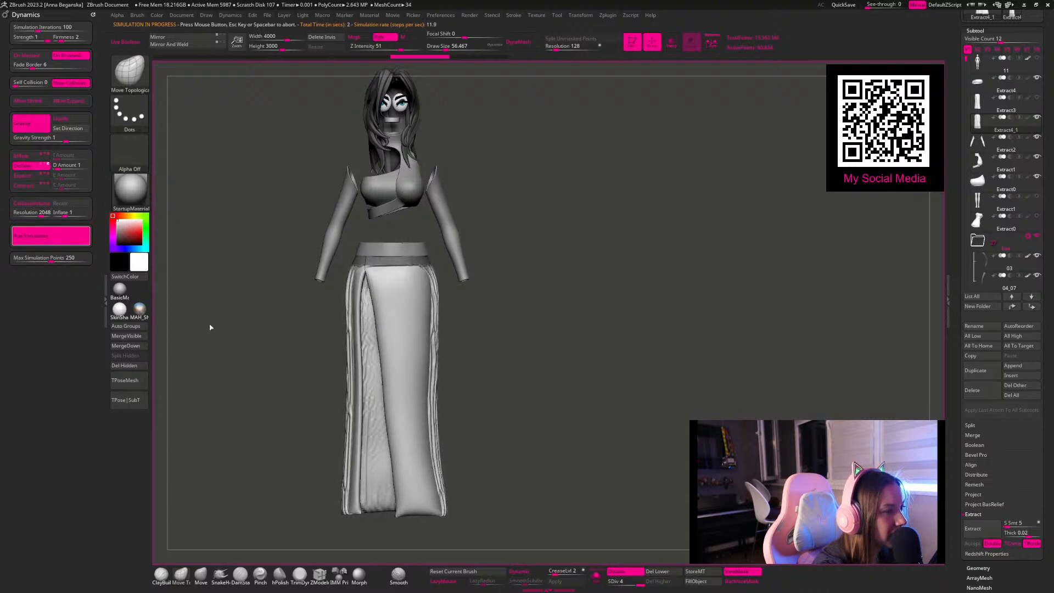
click(259, 301)
drag(258, 301, 233, 299)
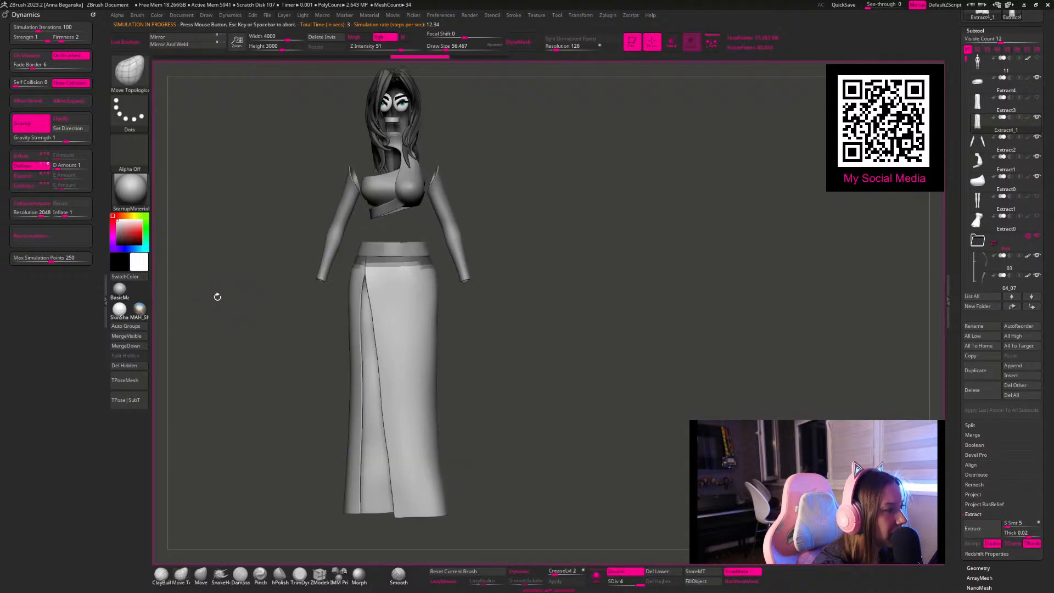
Step: Try the Z-axis Deflate simulation with Collision Volume enabled, and revert both the collision setting and the skirt
click(31, 203)
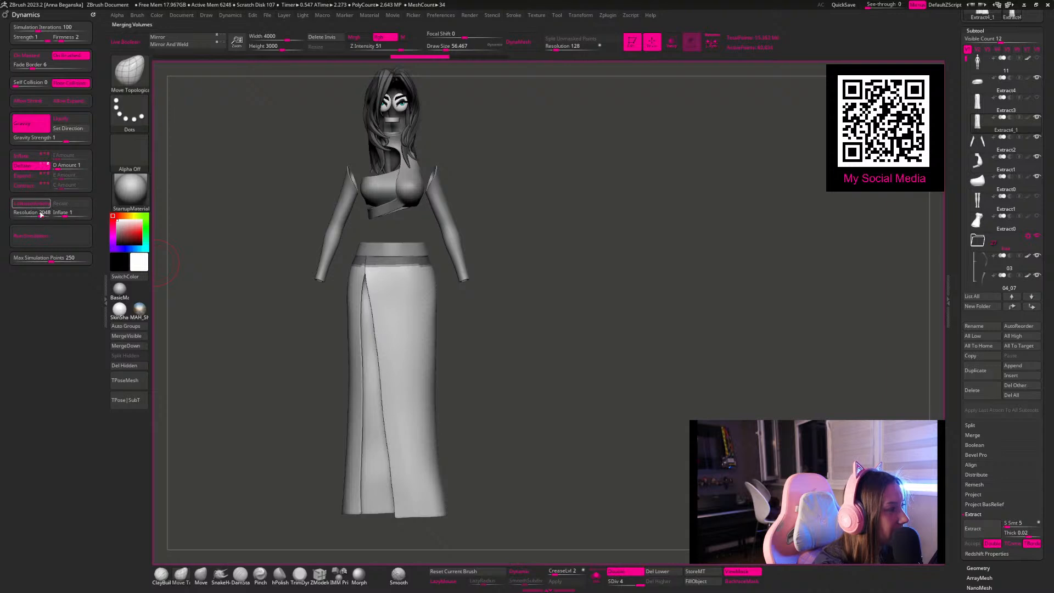
click(44, 237)
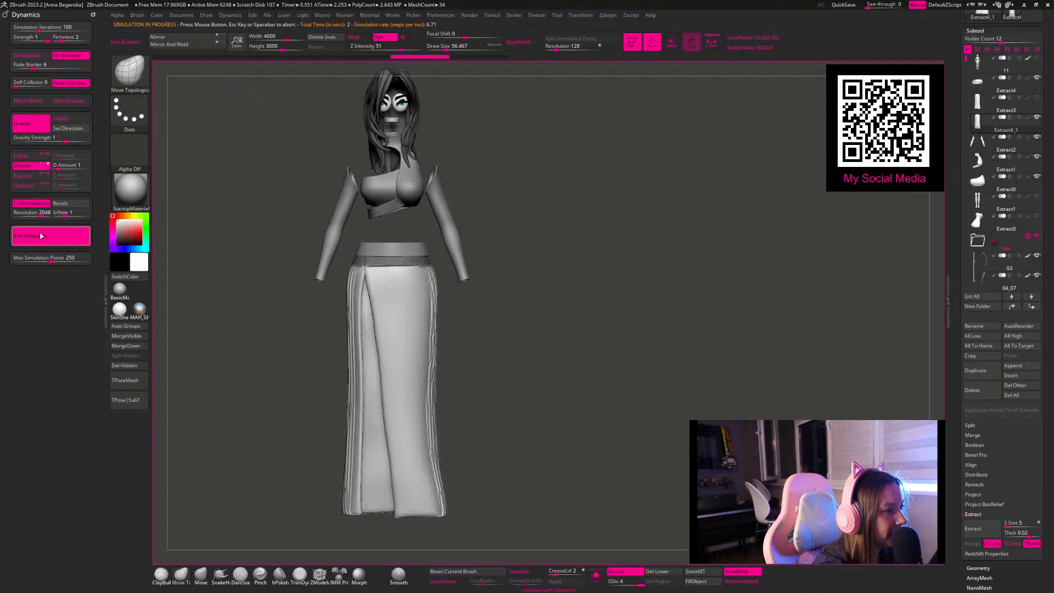
click(40, 236)
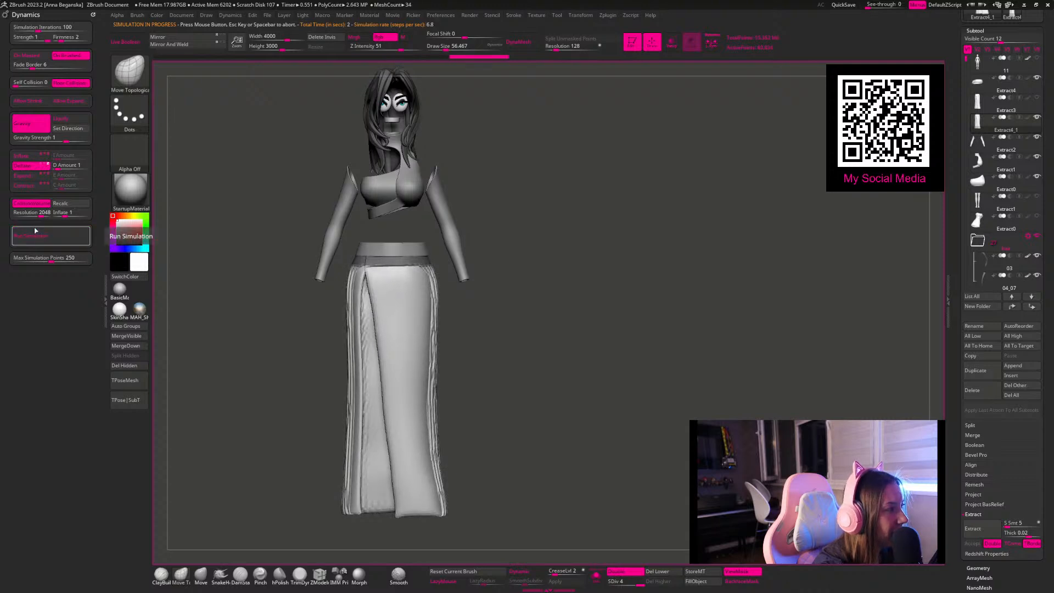
click(32, 207)
key(ctrl+z)
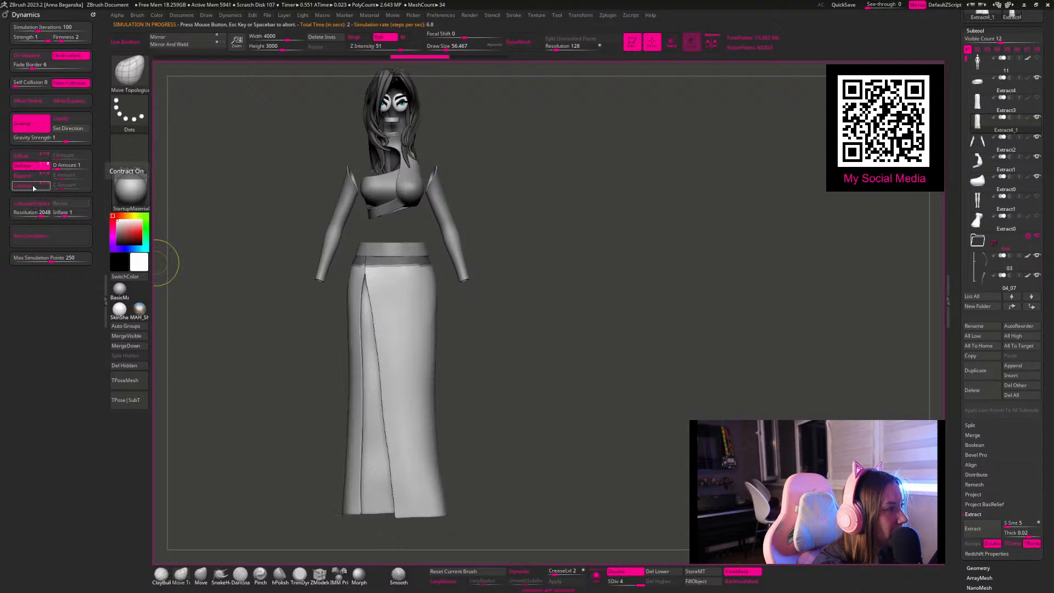
Step: Replace Deflate with Contract on the Y axis, try a cloth simulation on the skirt, and undo it
click(24, 165)
click(41, 186)
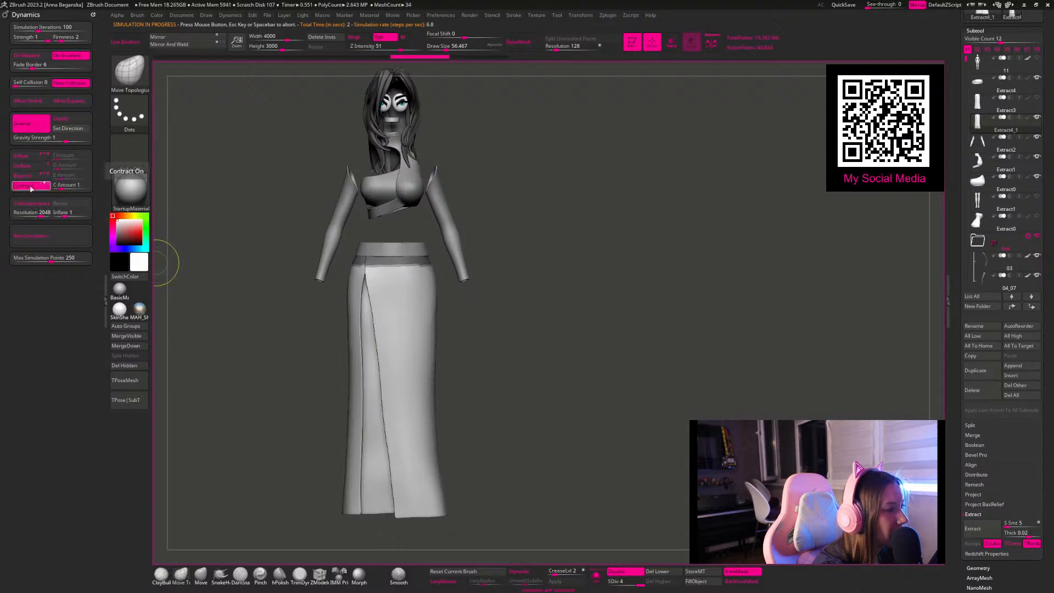
click(39, 241)
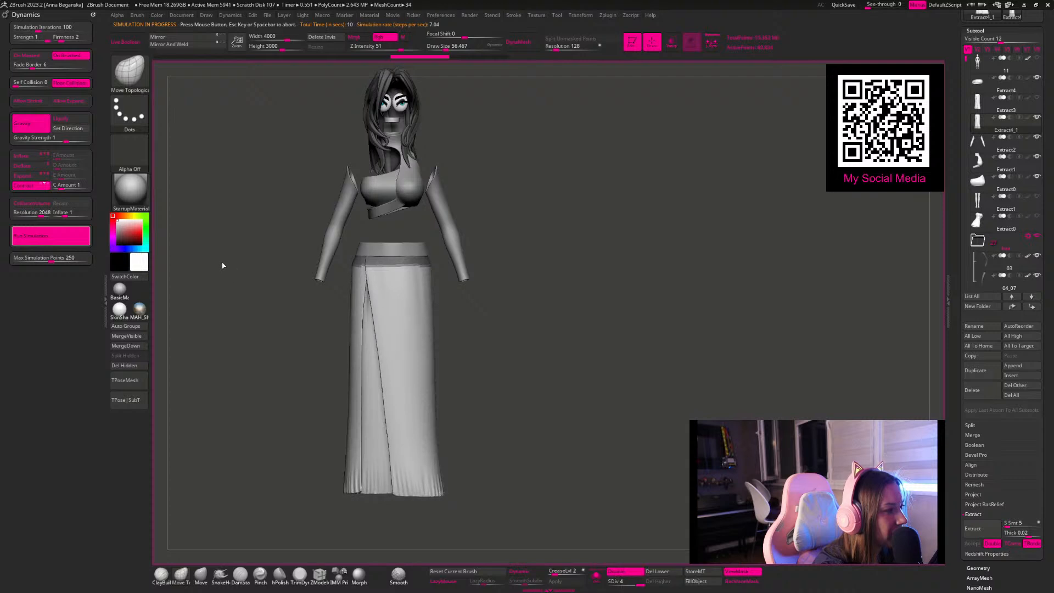
mouse_move(212, 259)
mouse_down()
mouse_move(302, 233)
mouse_move(232, 260)
mouse_move(207, 245)
mouse_up()
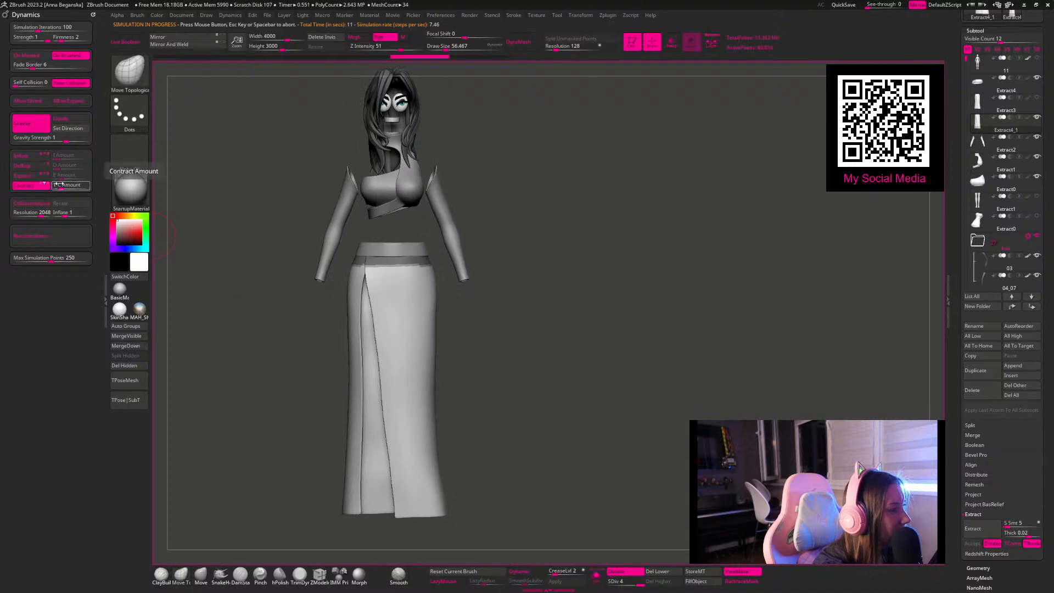
Step: Set the Contract amount to 10, try the Y-axis simulation on the skirt, and undo it
click(60, 184)
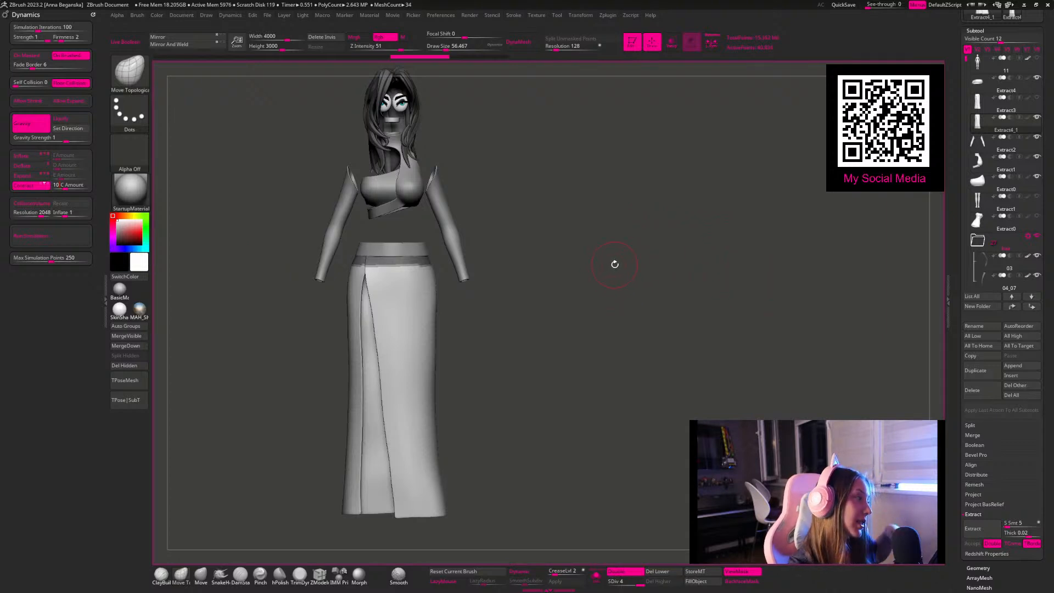
click(130, 70)
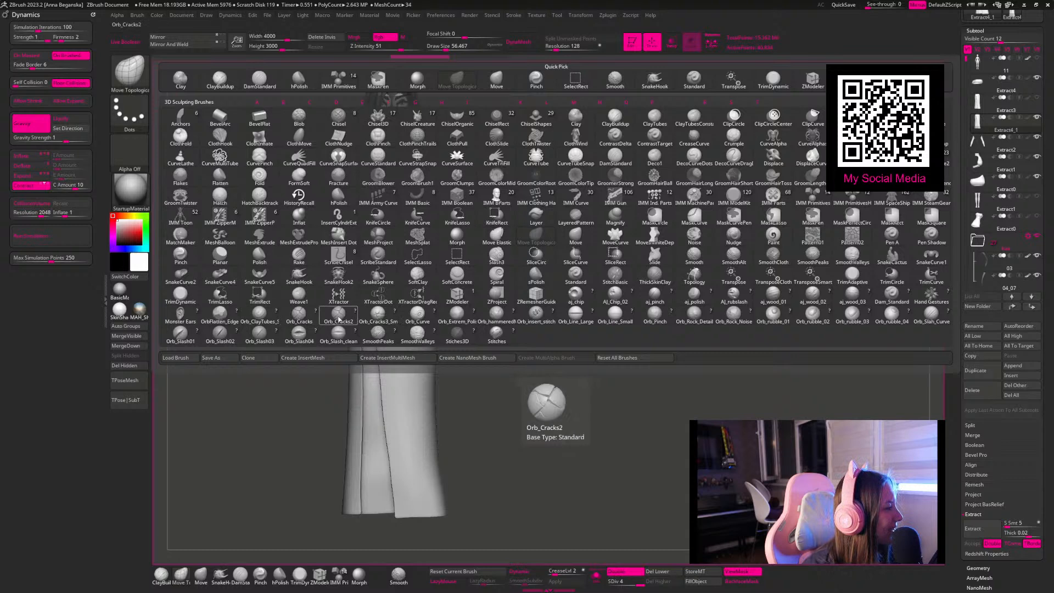
click(391, 322)
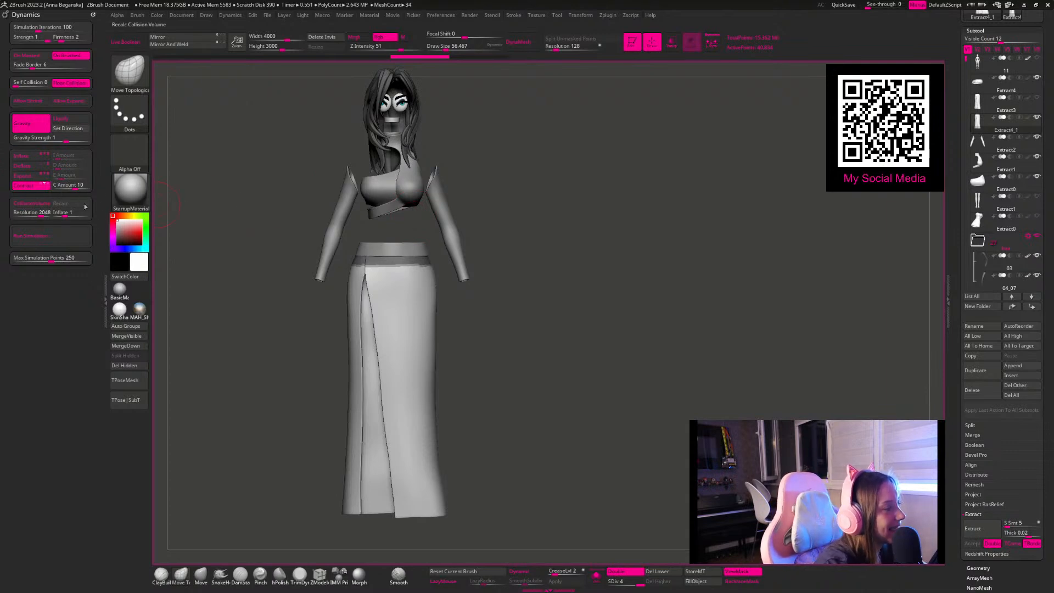
click(55, 240)
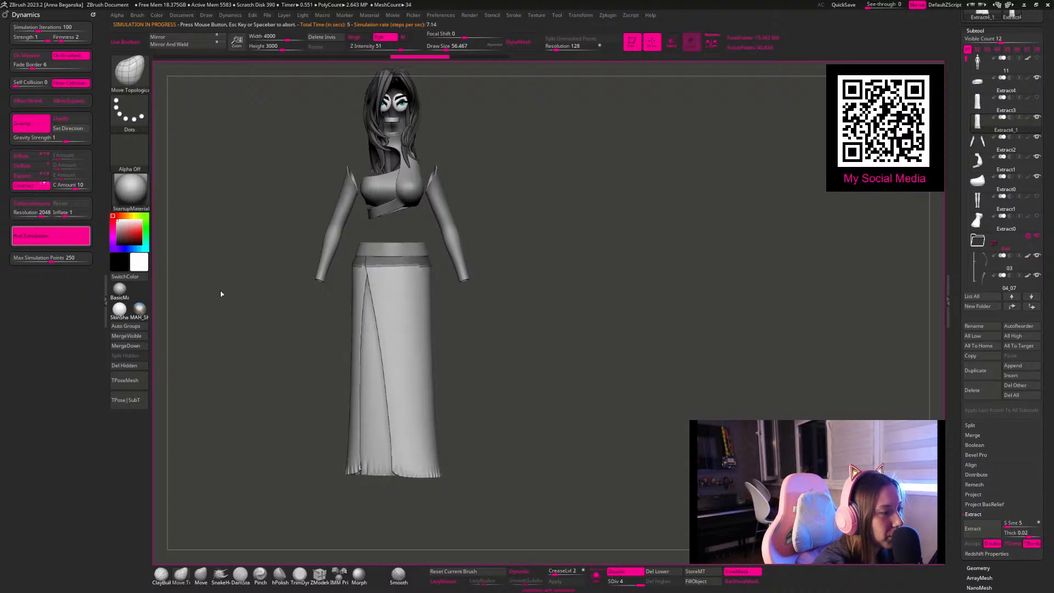
click(80, 237)
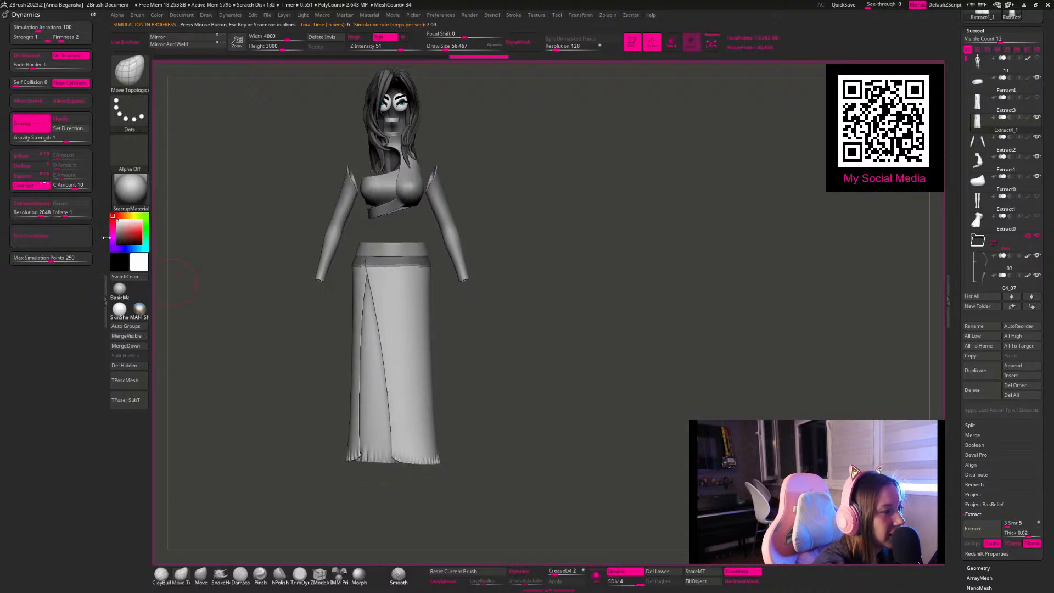
key(ctrl+z)
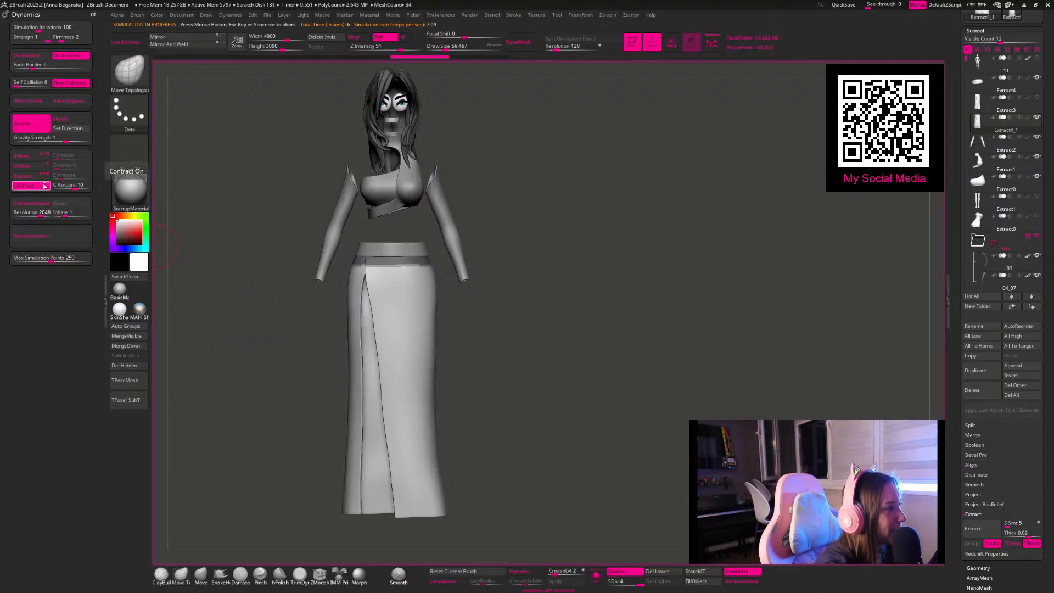
Step: Try Contract simulations on the skirt along the Z axis and the X axis, undoing both and turning Contract off
click(65, 237)
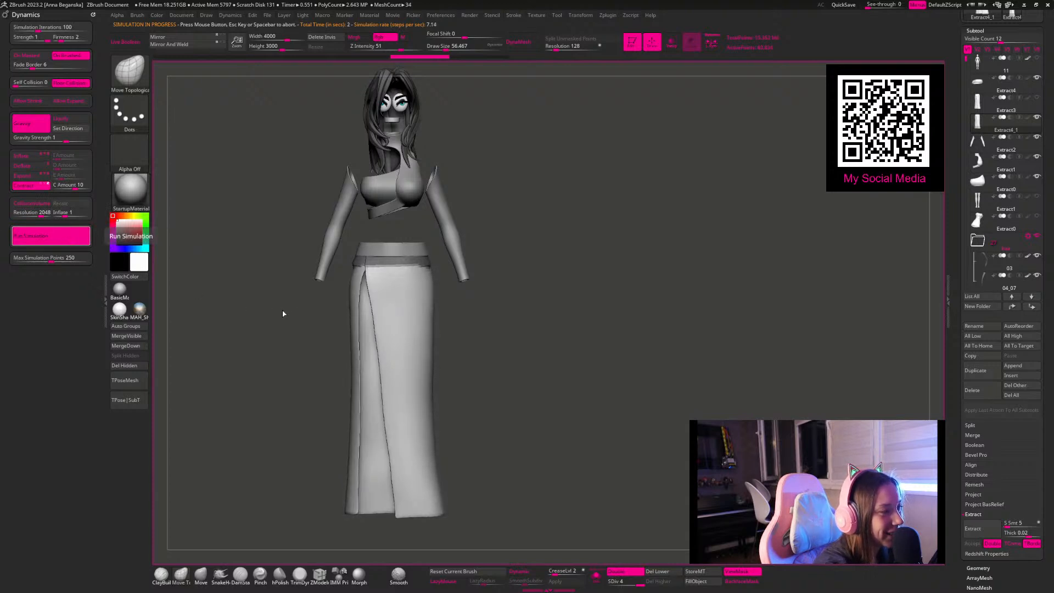
drag(252, 303, 195, 282)
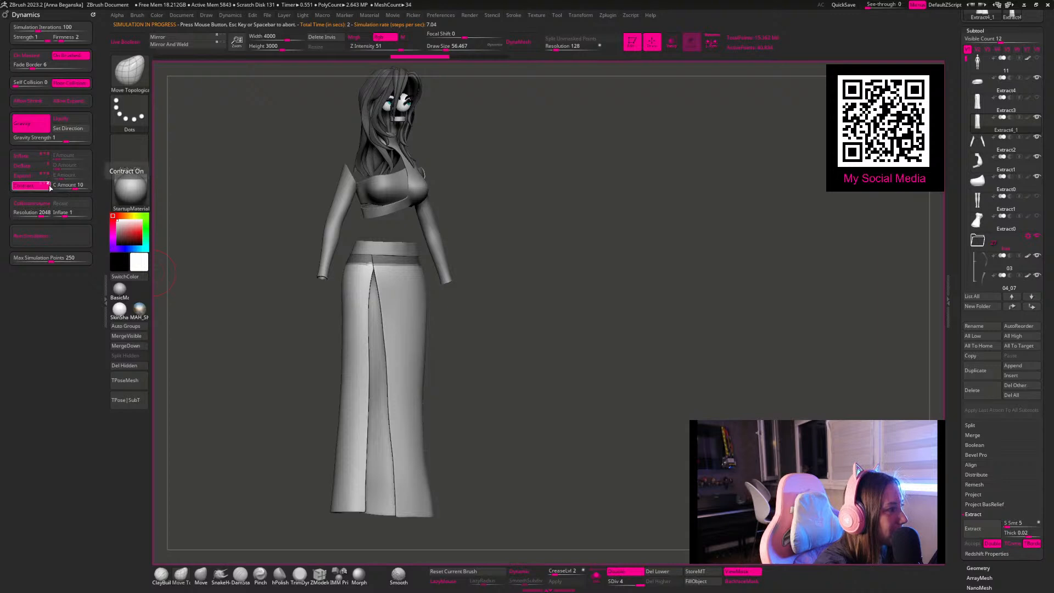
click(45, 231)
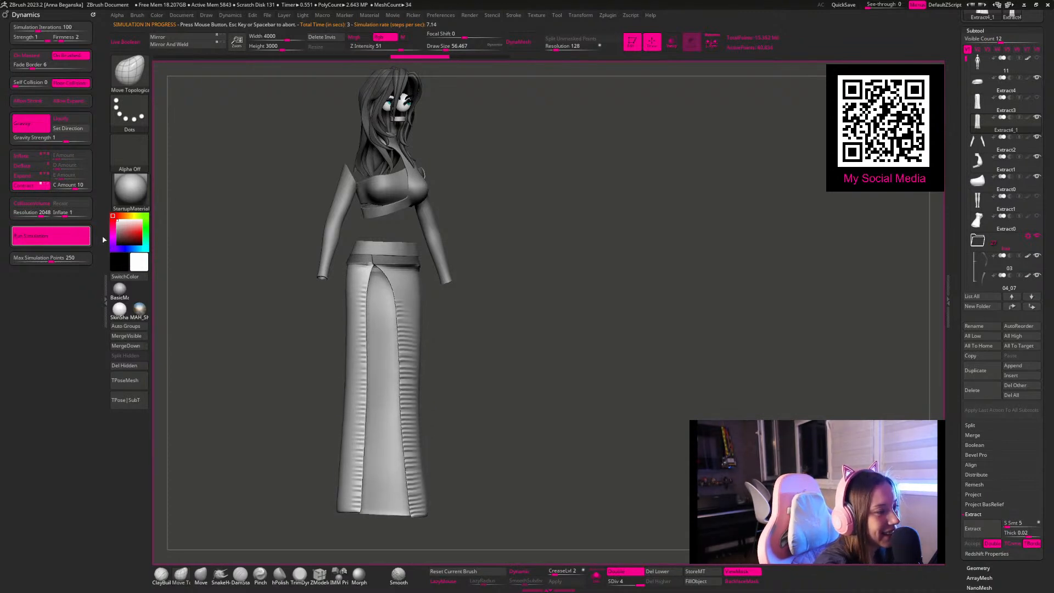
click(41, 186)
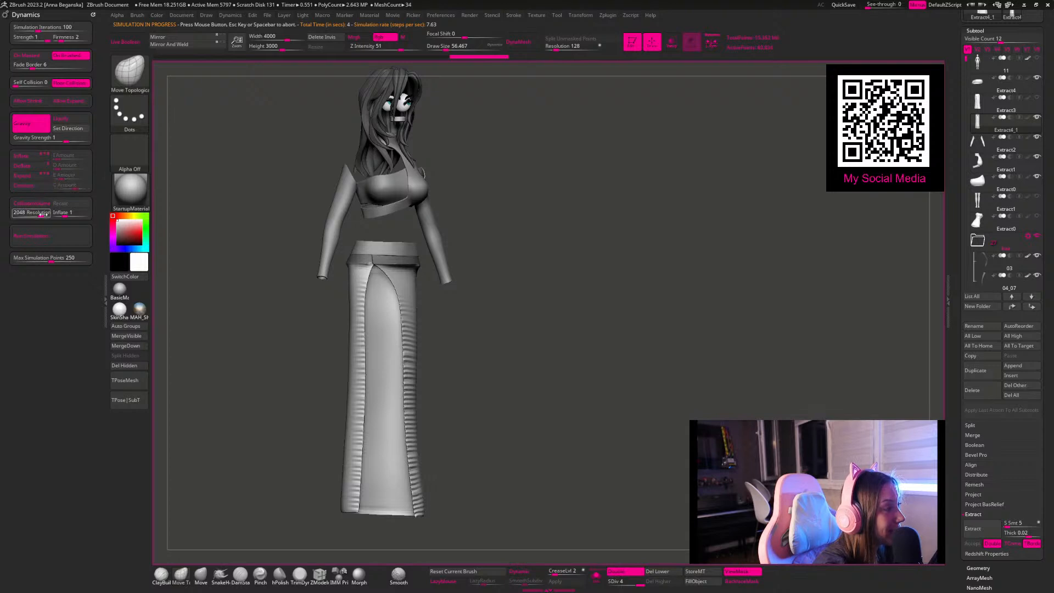
key(ctrl)
key(ctrl+z)
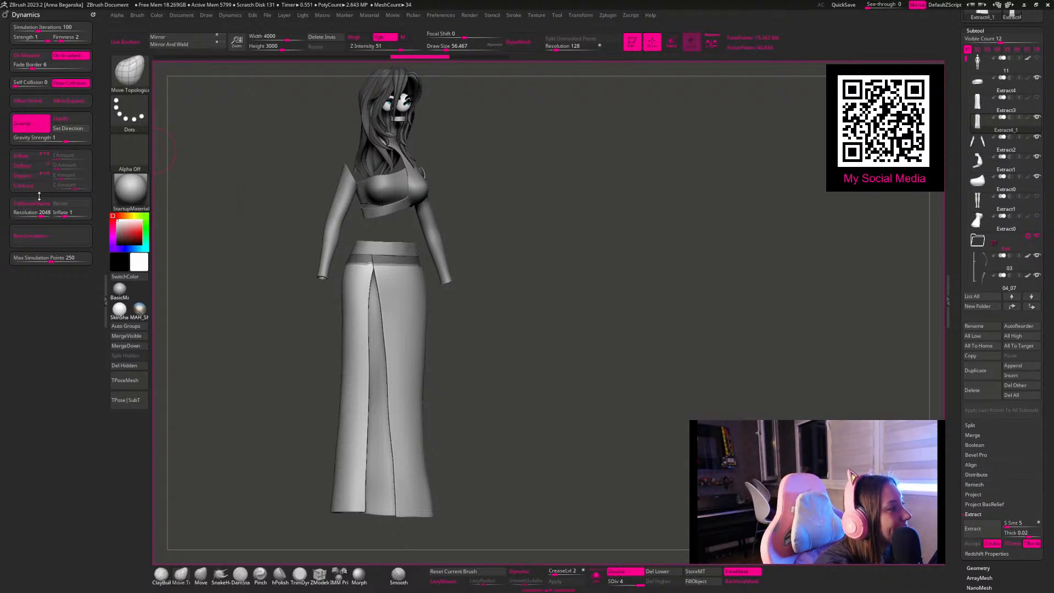
Step: Enable Deflate on the Z axis with an amount of about 12.89, test it on the skirt, and undo the simulation
click(28, 167)
click(63, 164)
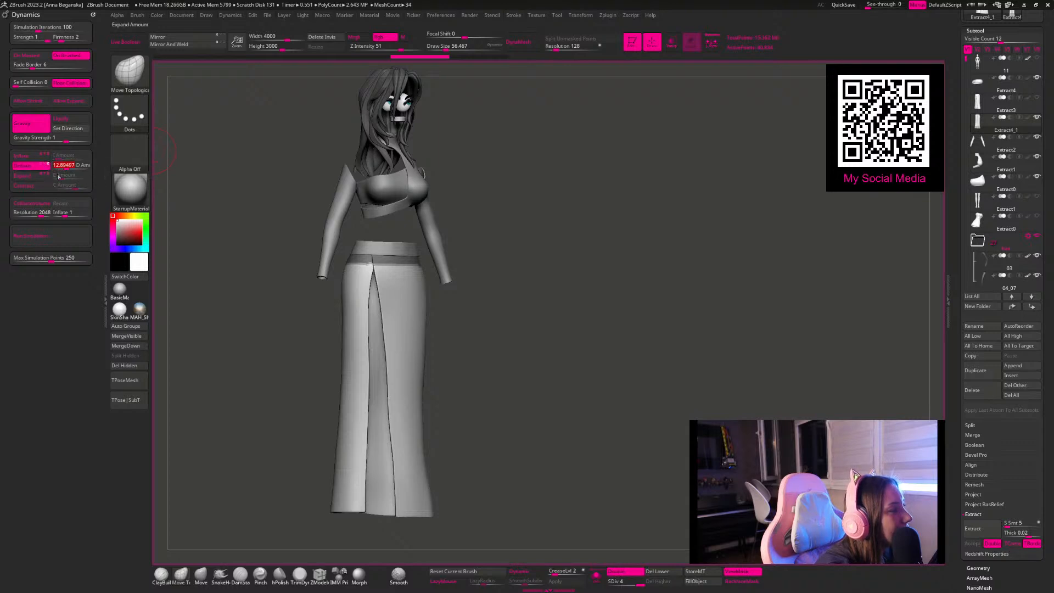
click(47, 237)
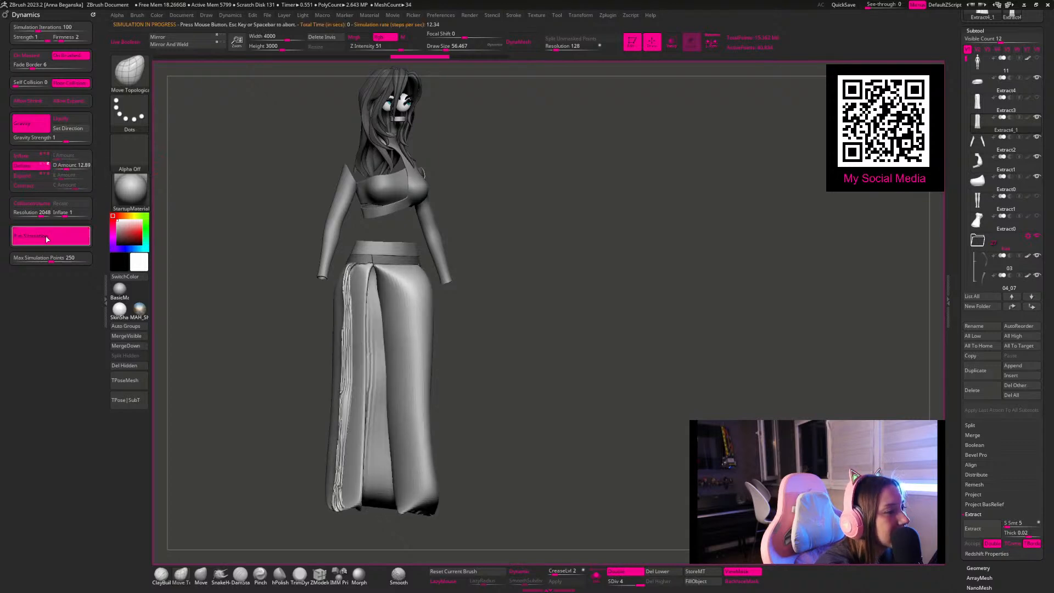
click(46, 238)
drag(226, 289, 247, 290)
key(ctrl+z)
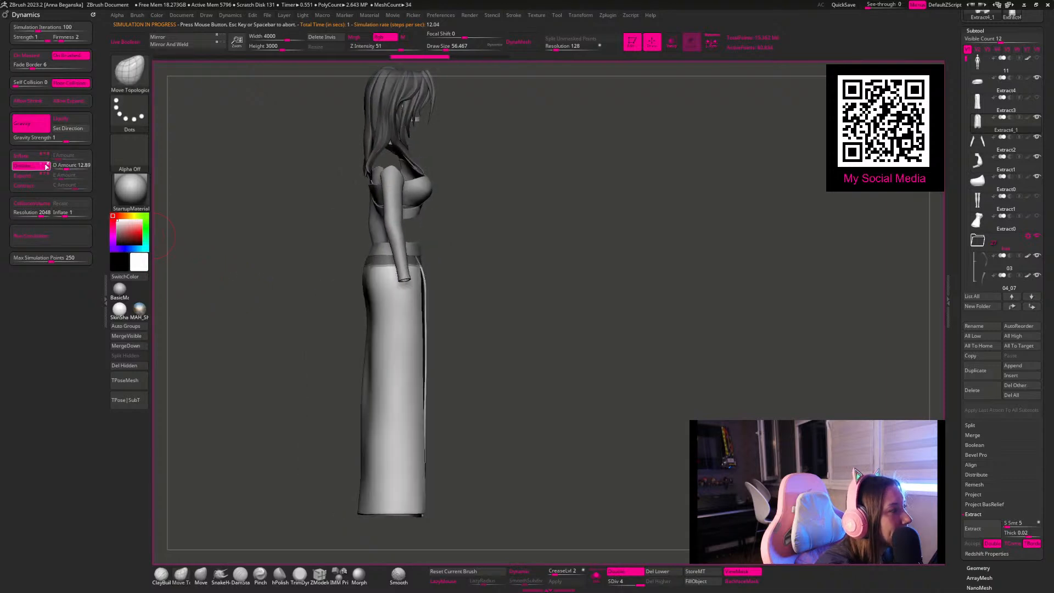
Step: Run cloth simulations on the skirt with the stronger Deflate limited to the Y axis
click(59, 237)
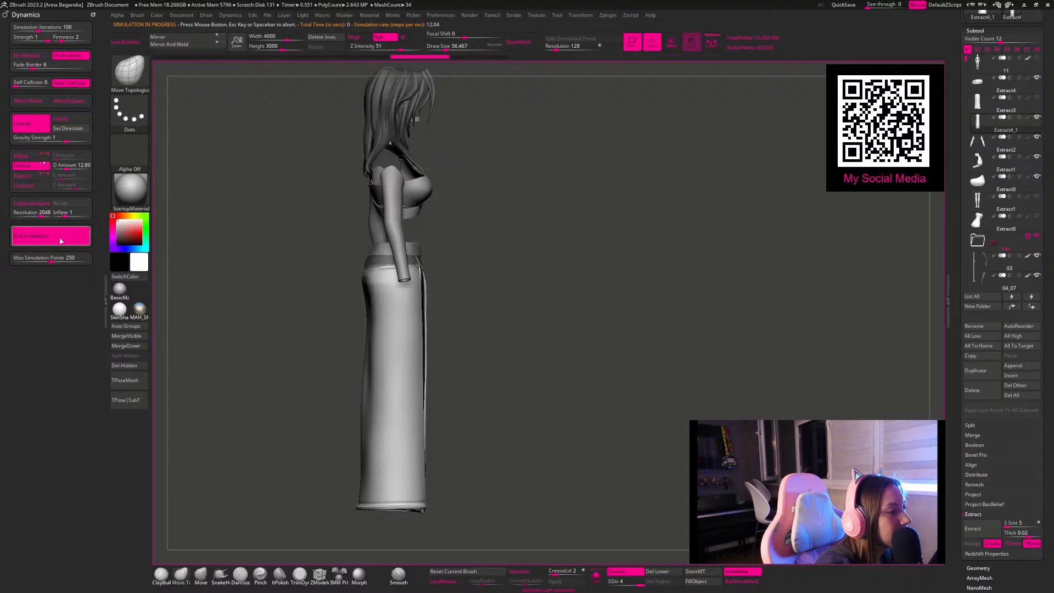
click(267, 288)
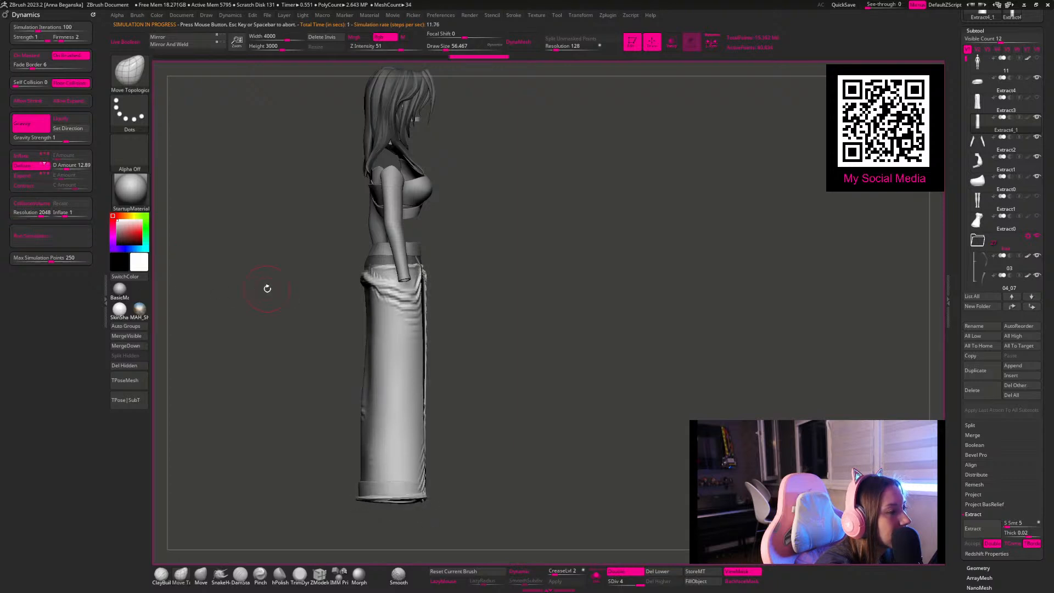
drag(272, 289, 158, 267)
click(60, 236)
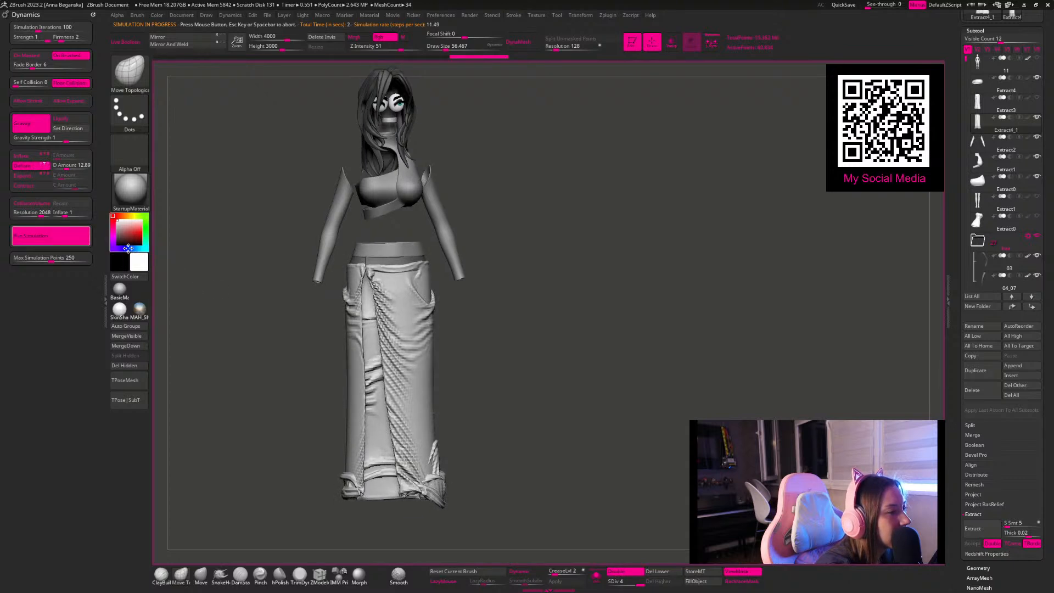
Step: Undo the last Deflate simulation, test Deflate along another axis on the skirt, and undo that result too
click(183, 251)
key(ctrl+z)
key(ctrl+z)
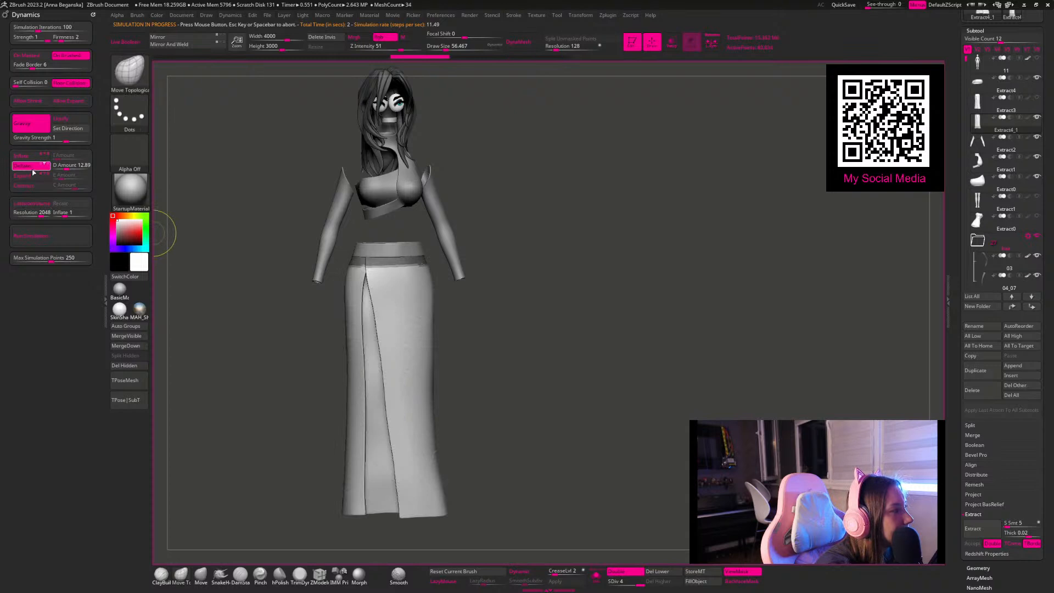
click(70, 236)
click(68, 165)
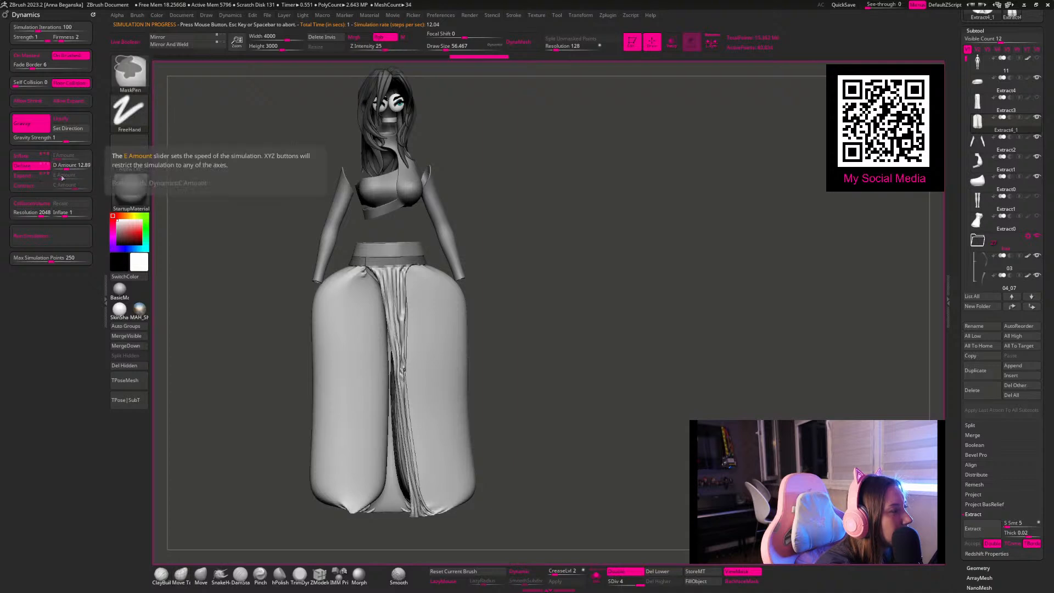
key(ctrl+z)
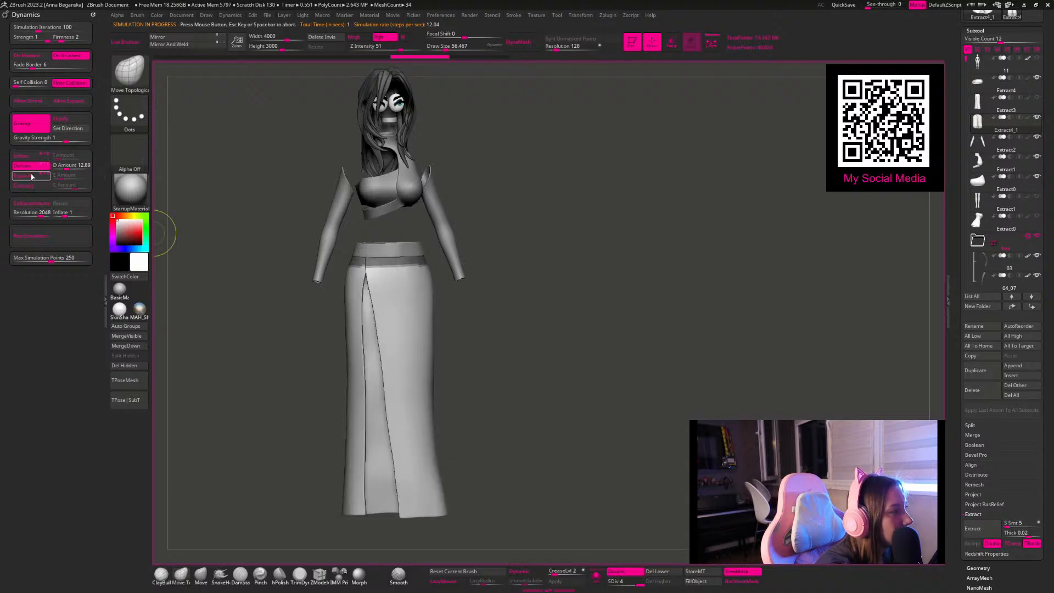
Step: Switch the cloth dynamics to Expand with an amount of 1, test it on the skirt, and undo the simulation
click(33, 175)
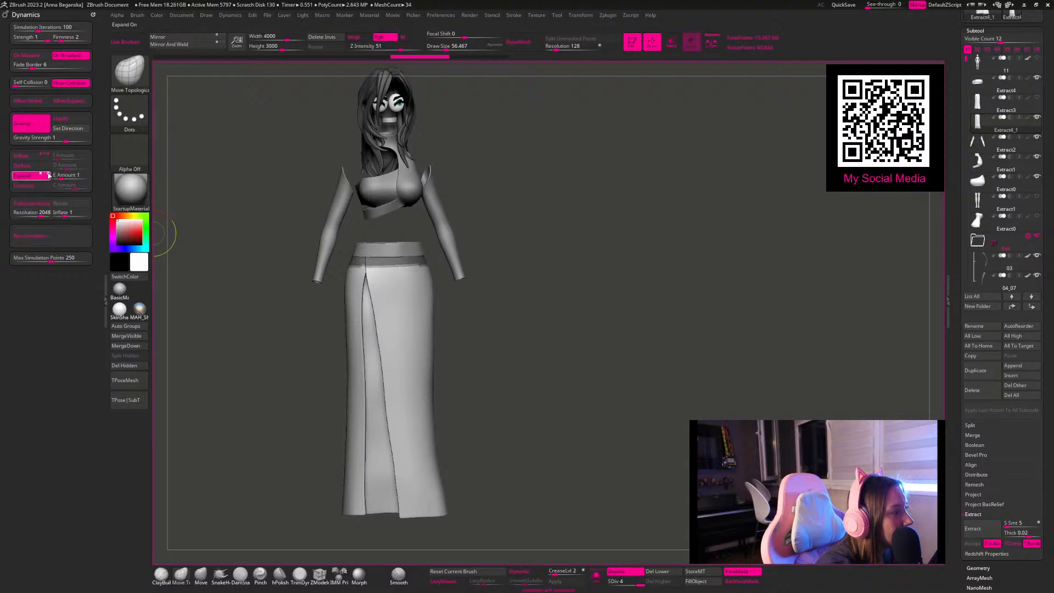
click(64, 240)
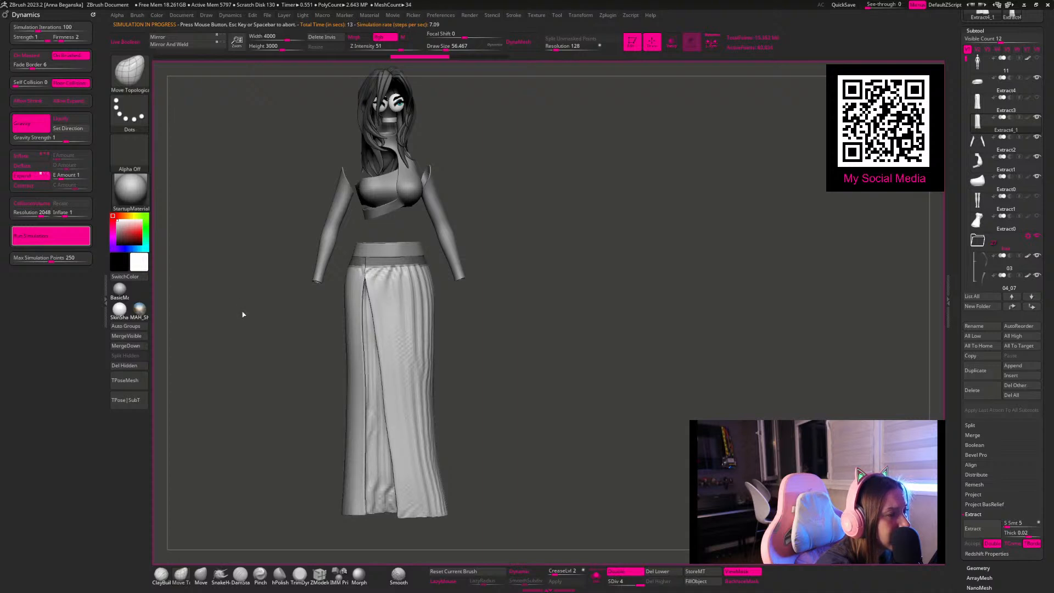
drag(228, 305, 197, 283)
key(ctrl)
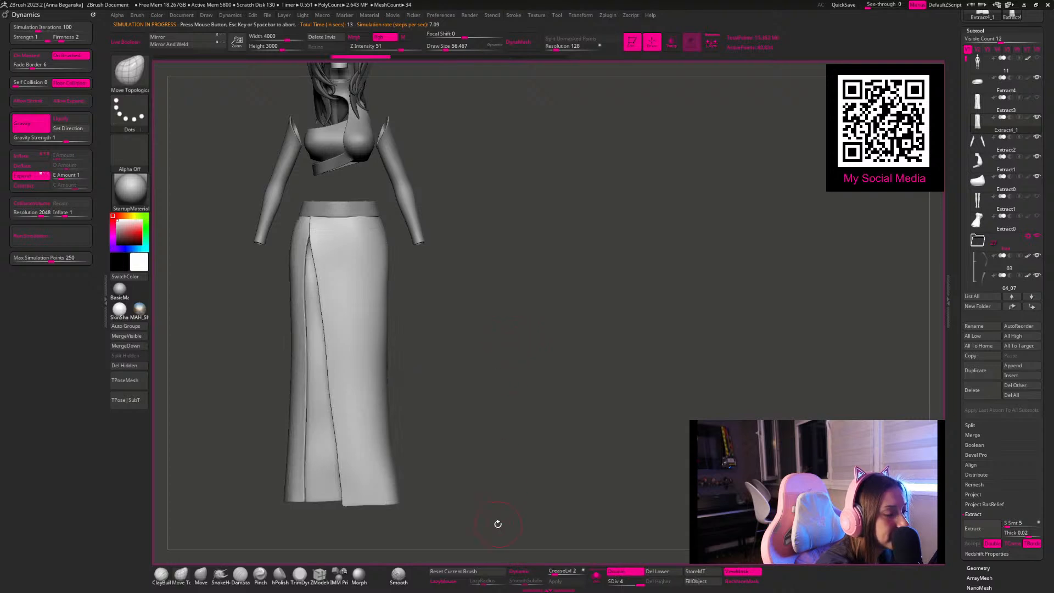
Step: Isolate the skirt, mask its upper waist edge, and show the rest of the character again
click(593, 579)
alt+drag(415, 360, 474, 433)
alt+drag(419, 195, 343, 203)
ctrl+drag(295, 172, 501, 249)
mouse_move(273, 135)
ctrl+mouse_down()
mouse_move(395, 180)
mouse_move(506, 260)
ctrl+mouse_up()
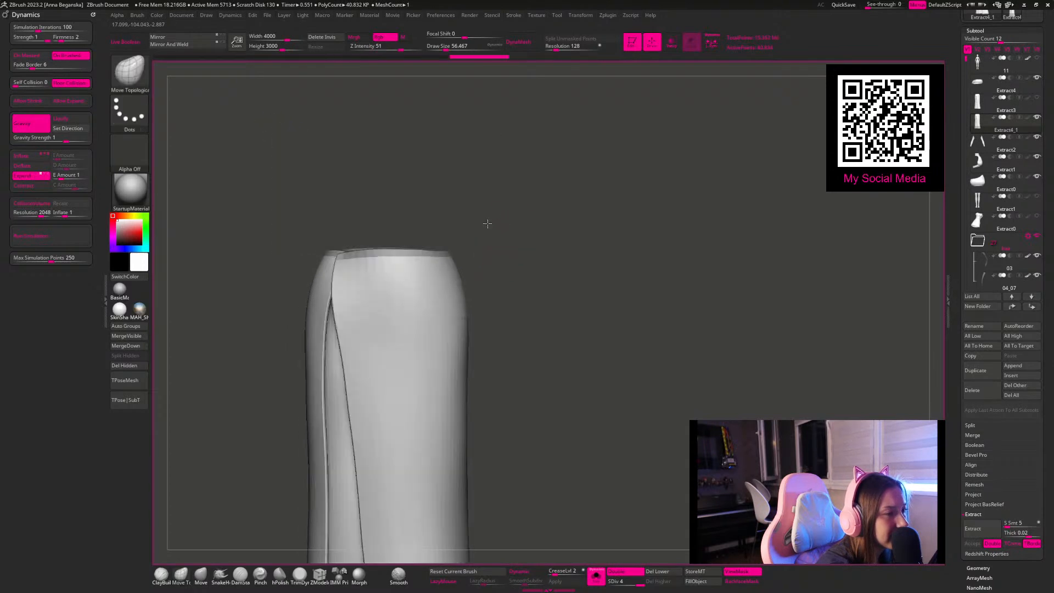
drag(501, 222, 416, 222)
drag(344, 178, 426, 237)
click(596, 574)
Step: Set the Expand amount to 5 and run the cloth simulation on the skirt until vertical folds form
click(64, 175)
text(5)
key(Return)
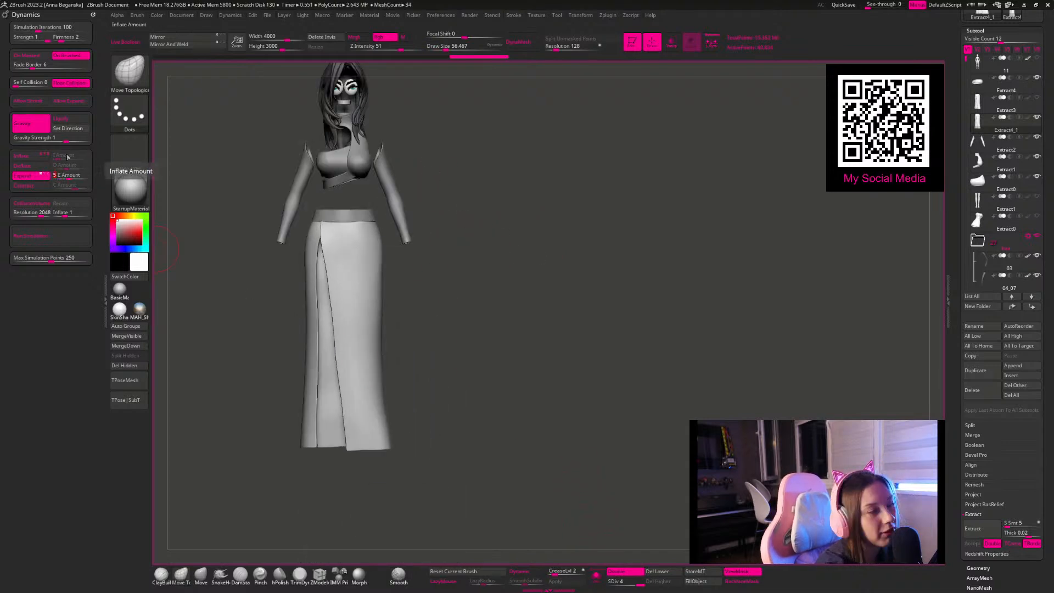
click(64, 238)
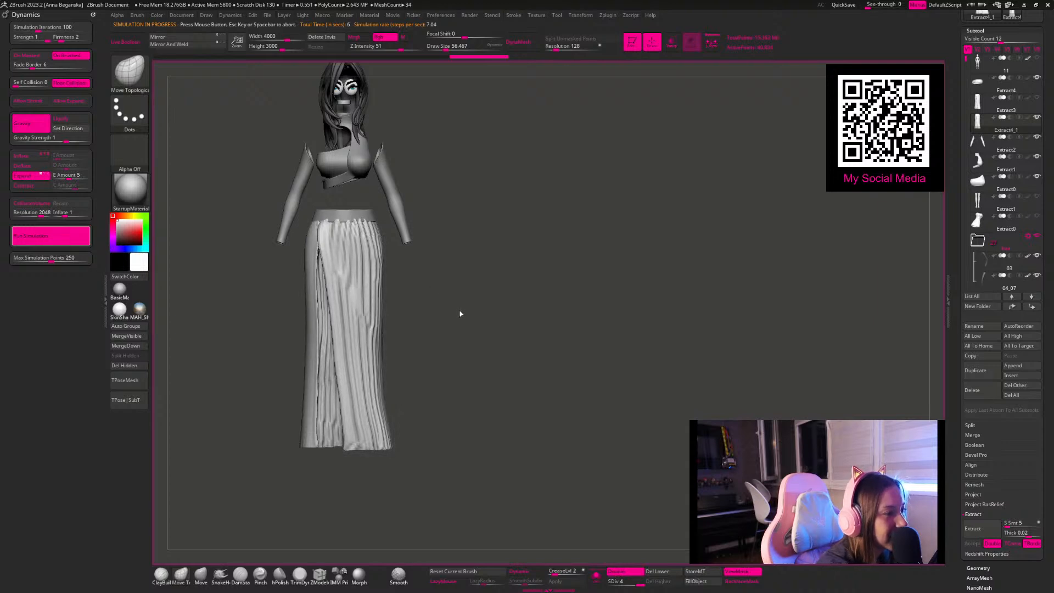
click(418, 297)
Step: Soften the simulated folds on the front and one side of the skirt with a large Smooth brush
mouse_move(420, 295)
mouse_down()
mouse_move(490, 301)
mouse_move(425, 300)
mouse_move(444, 262)
mouse_move(400, 256)
mouse_move(466, 278)
mouse_up()
mouse_move(405, 231)
alt+mouse_down()
mouse_move(423, 271)
mouse_move(351, 285)
mouse_move(384, 231)
alt+mouse_up()
key(space)
drag(497, 301, 489, 305)
mouse_move(307, 225)
shift+mouse_down()
mouse_move(305, 240)
mouse_move(315, 219)
shift+mouse_up()
drag(320, 169, 343, 175)
shift+drag(281, 225, 293, 266)
shift+drag(330, 302, 335, 269)
drag(439, 338, 384, 326)
shift+drag(354, 247, 355, 299)
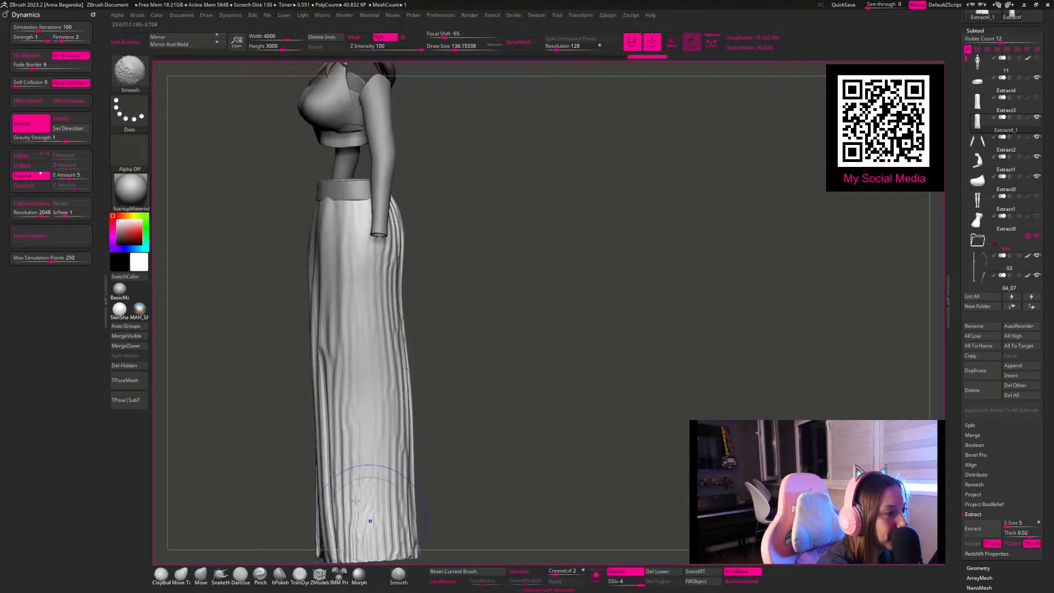
Step: Smooth the folds across the back and the opposite side of the skirt, from the waist to the hem
drag(492, 405, 425, 396)
shift+drag(396, 236, 383, 264)
shift+drag(511, 329, 489, 330)
mouse_move(359, 236)
shift+mouse_down()
mouse_move(374, 280)
mouse_move(404, 307)
mouse_move(420, 205)
mouse_move(423, 219)
shift+mouse_up()
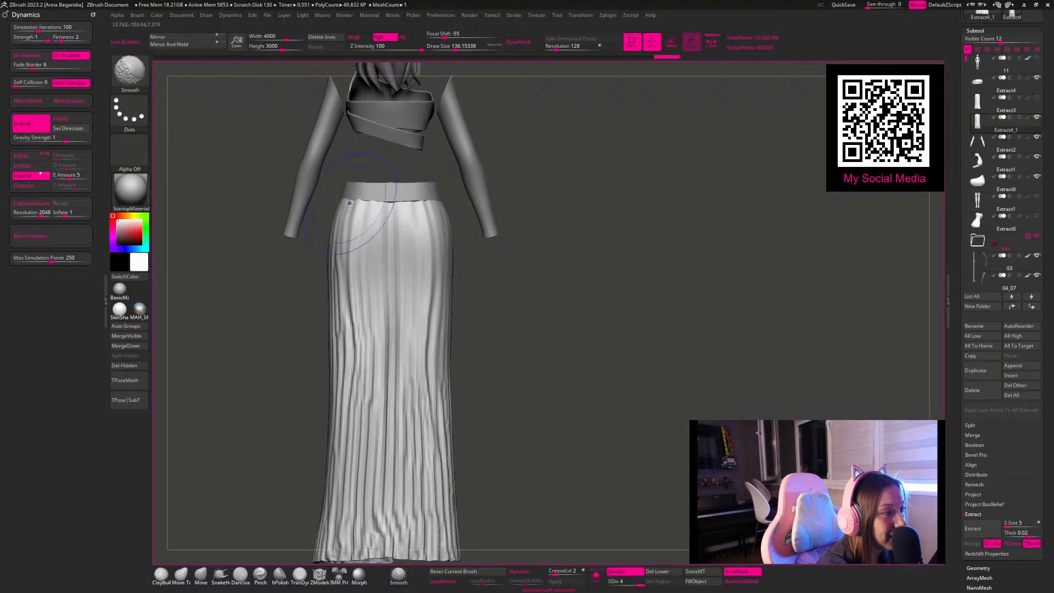
drag(534, 410, 468, 352)
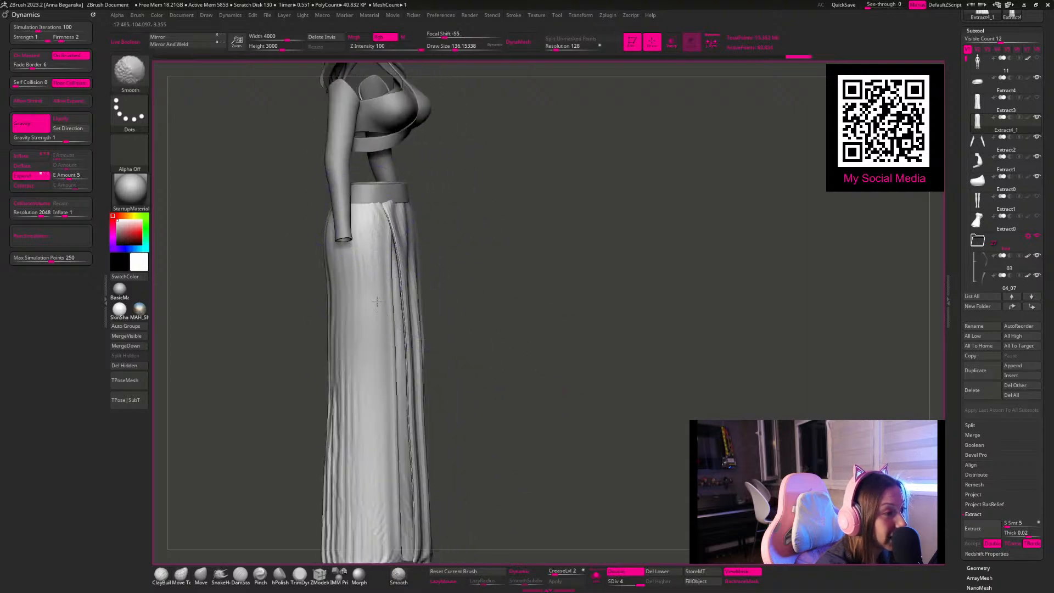
mouse_move(473, 440)
shift+mouse_down()
mouse_move(502, 373)
mouse_move(478, 299)
mouse_move(543, 196)
shift+mouse_up()
mouse_move(365, 387)
shift+mouse_down()
mouse_move(376, 406)
mouse_move(311, 361)
mouse_move(336, 351)
shift+mouse_up()
shift+drag(379, 420, 373, 351)
drag(494, 297, 574, 320)
mouse_move(466, 209)
shift+mouse_down()
mouse_move(486, 482)
mouse_move(483, 312)
mouse_move(523, 417)
shift+mouse_up()
Step: Set the Move Topological brush size to about 48.6 and make the character's body visible again
shift+drag(597, 334, 582, 328)
mouse_move(582, 328)
alt+mouse_down()
mouse_move(549, 289)
mouse_move(484, 295)
mouse_move(503, 285)
alt+mouse_up()
key(space)
drag(504, 292, 495, 293)
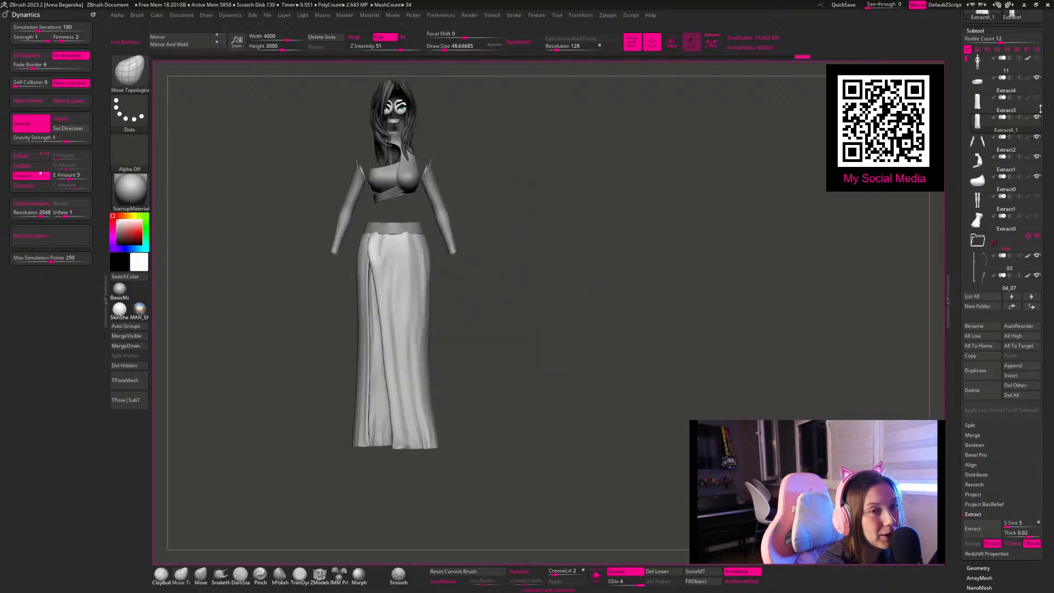
click(1037, 60)
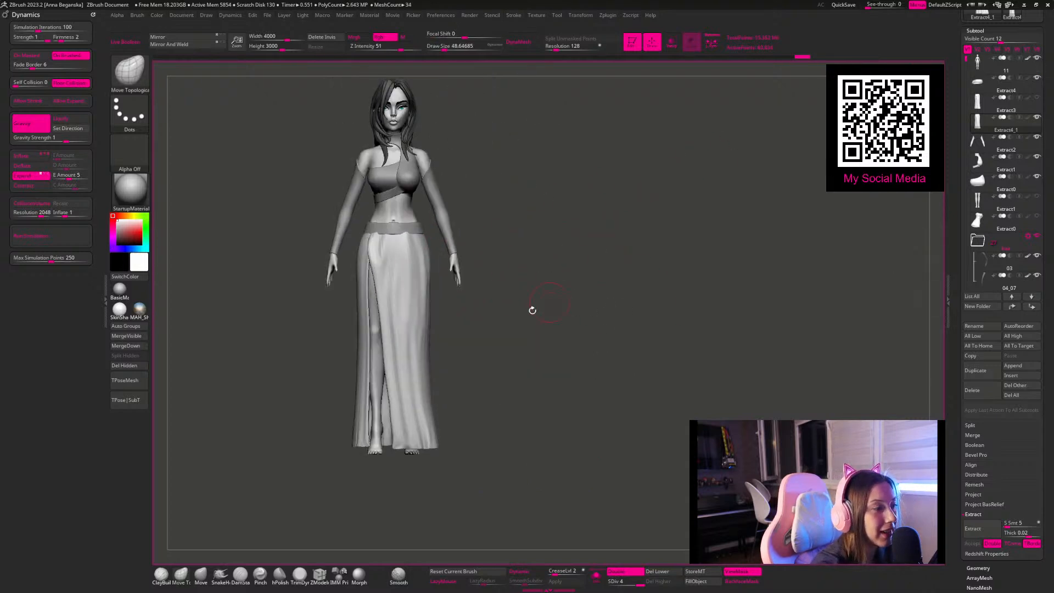
Step: Touch up the waist edge and front folds of the simulated skirt around the body, varying the brush size
mouse_move(515, 297)
alt+mouse_down()
mouse_move(564, 272)
mouse_move(511, 252)
mouse_move(525, 202)
mouse_move(534, 212)
mouse_move(361, 310)
mouse_move(471, 286)
mouse_move(458, 283)
alt+mouse_up()
key(space)
drag(432, 215, 443, 216)
shift+drag(393, 252, 410, 374)
drag(536, 286, 470, 281)
key(space)
drag(380, 215, 398, 207)
drag(555, 206, 501, 201)
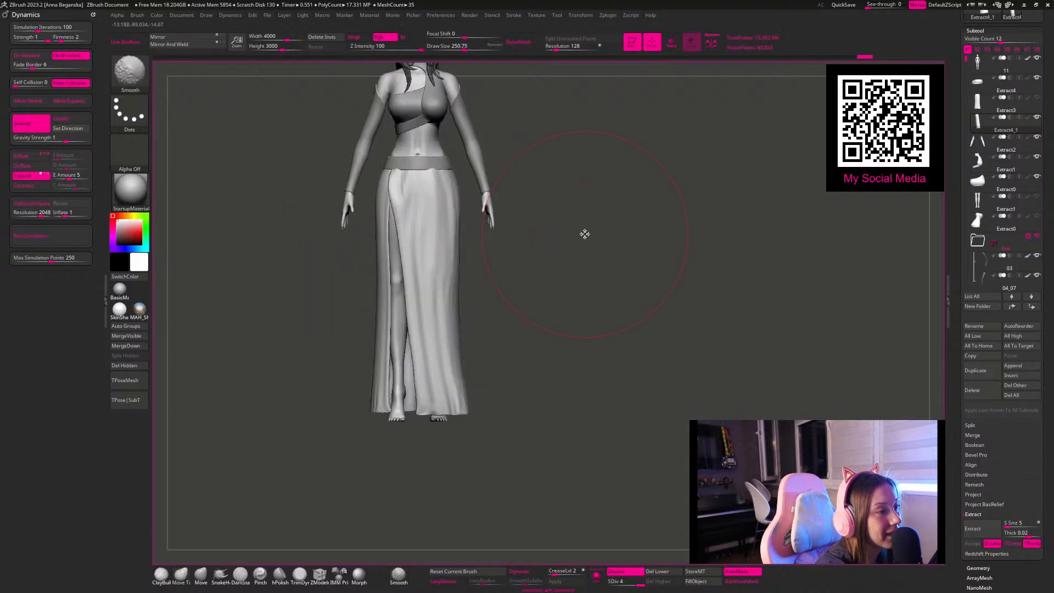
mouse_move(584, 234)
shift+mouse_down()
mouse_move(518, 296)
mouse_move(549, 311)
shift+mouse_up()
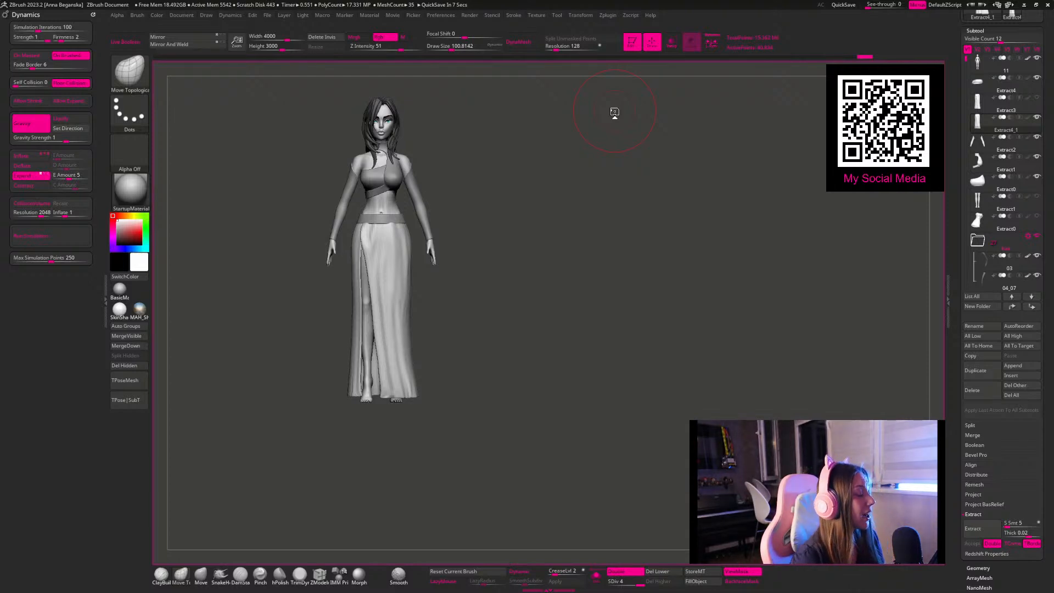
Step: Show and select the unsimulated skirt Extract3 in place of the folded skirt Extract4_1, with the whole character visible
mouse_move(505, 252)
shift+mouse_down()
mouse_move(509, 287)
mouse_move(494, 294)
mouse_move(514, 276)
mouse_move(498, 352)
mouse_move(506, 322)
mouse_move(525, 332)
mouse_move(532, 315)
mouse_move(506, 355)
mouse_move(530, 357)
mouse_move(501, 305)
mouse_move(307, 243)
shift+mouse_up()
drag(497, 252, 498, 258)
alt+drag(517, 212, 568, 331)
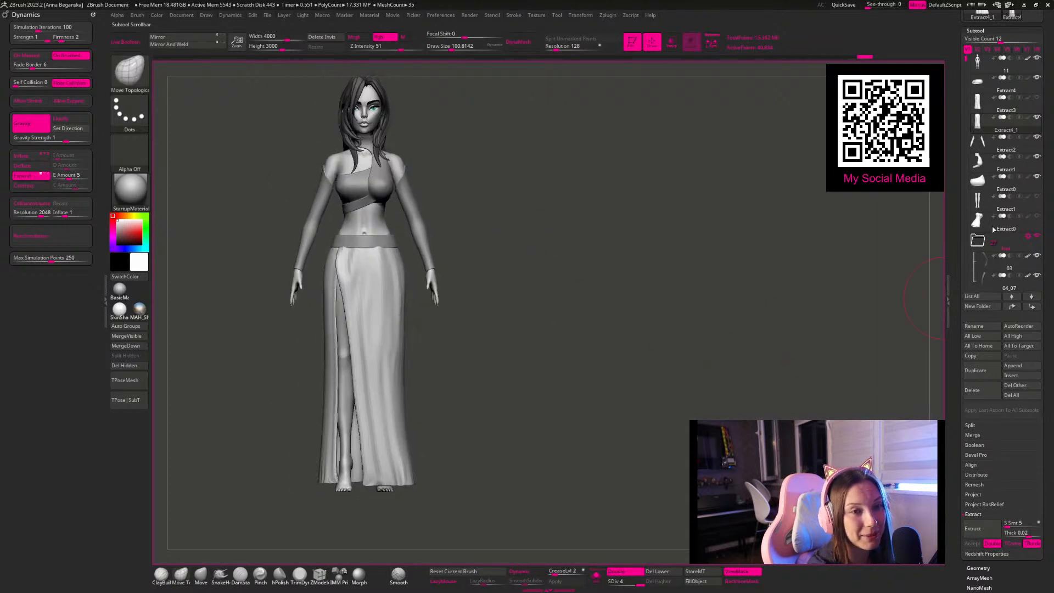
click(1035, 100)
alt+drag(598, 297, 619, 343)
click(600, 581)
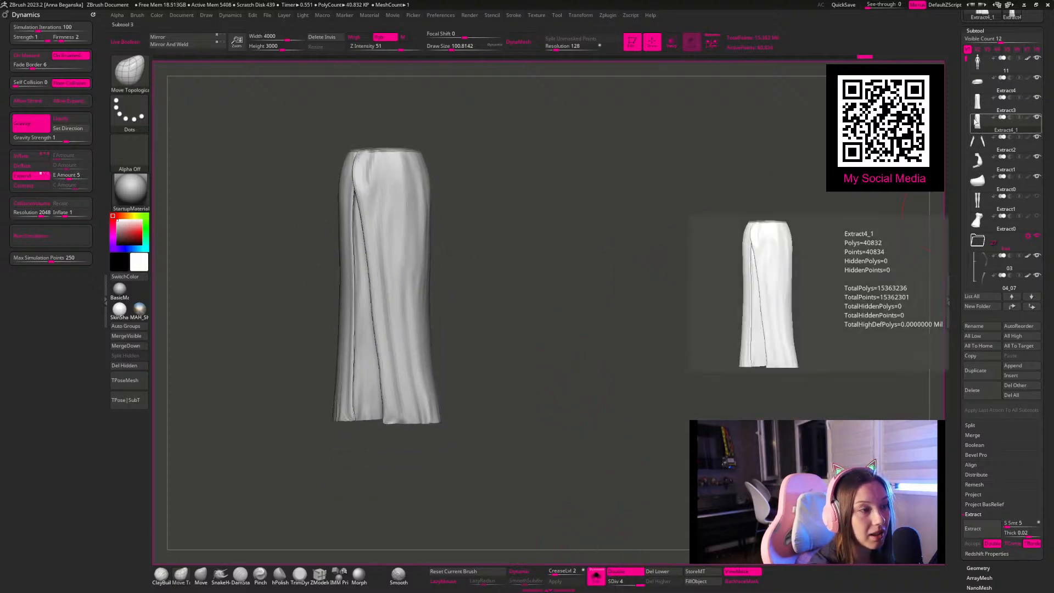
click(977, 129)
mouse_move(1037, 135)
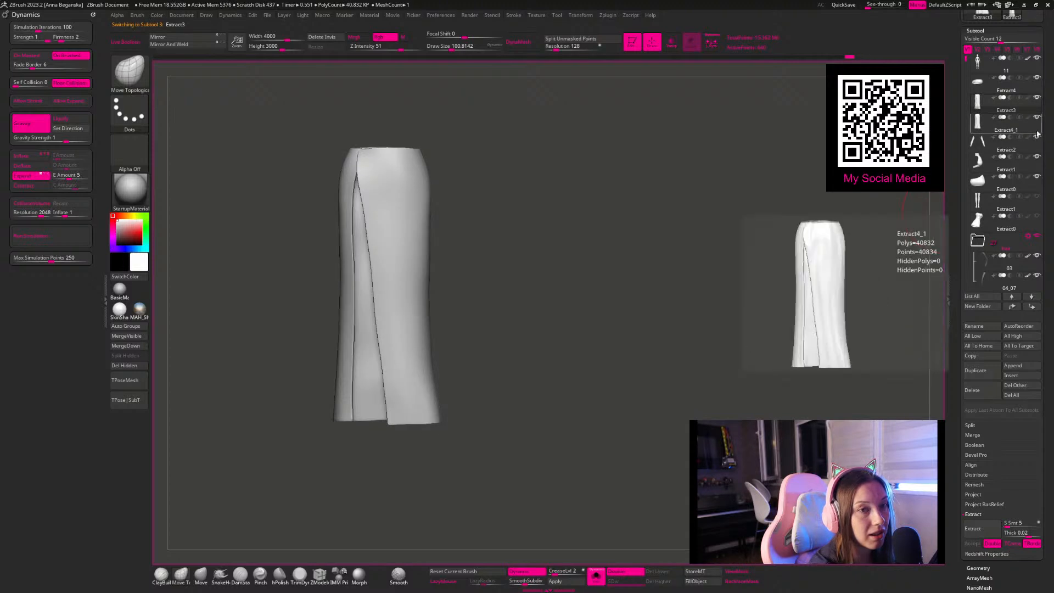
drag(690, 261, 532, 508)
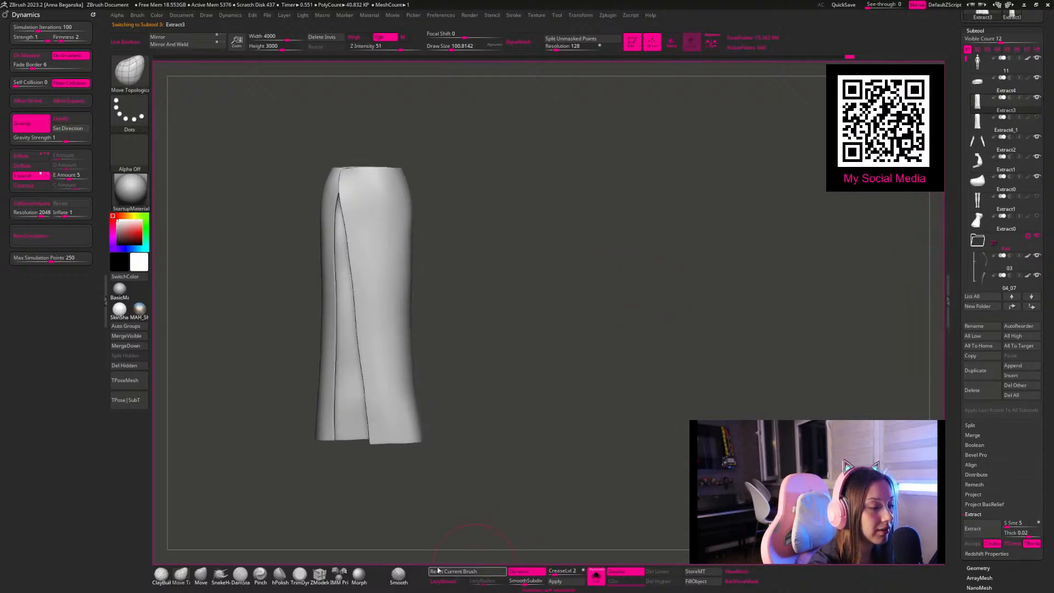
click(596, 576)
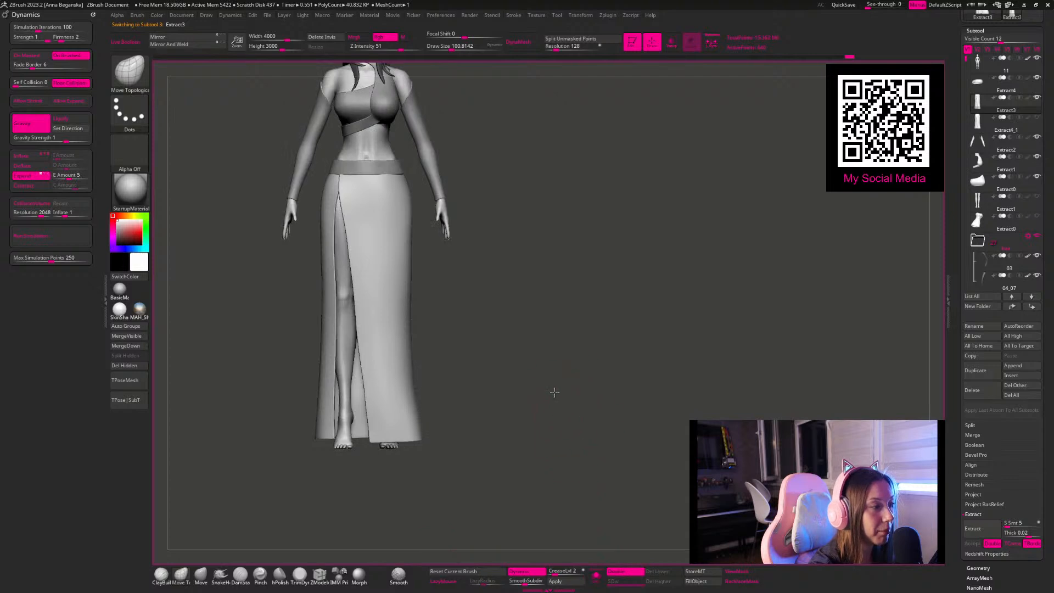
Step: Try shortening the skirt to about knee length by hiding its lower polygons and deleting the hidden geometry
ctrl+right_drag(555, 393, 503, 369)
ctrl+right_drag(531, 480, 549, 447)
key(shift+f)
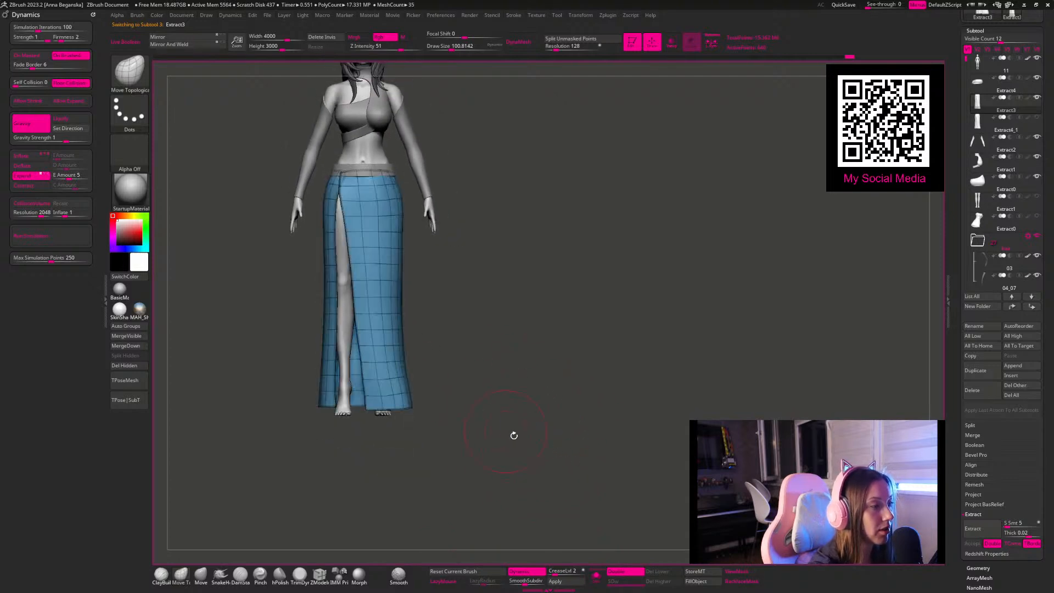
ctrl+shift+drag(562, 473, 248, 266)
mouse_move(553, 301)
ctrl+right_down()
mouse_move(499, 282)
mouse_move(500, 332)
mouse_move(427, 438)
ctrl+right_up()
click(137, 367)
key(shift+f)
Step: Undo the shortening of the skirt to bring back its full-length shape
ctrl+right_drag(529, 350, 483, 312)
drag(483, 311, 501, 280)
ctrl+right_drag(501, 280, 484, 328)
ctrl+right_drag(484, 328, 501, 355)
right_click(503, 371)
drag(501, 355, 503, 327)
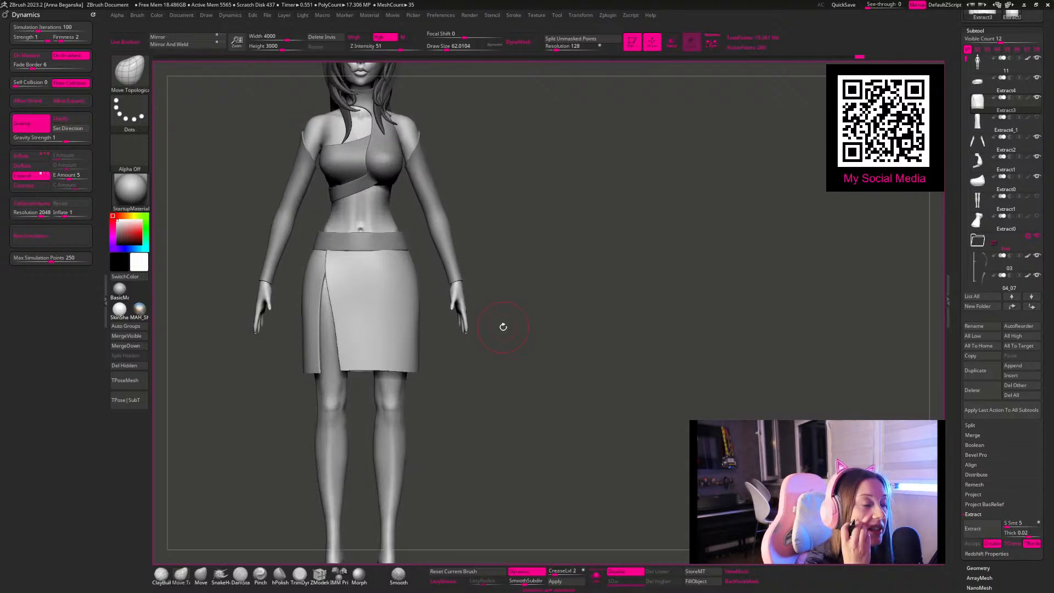
key(ctrl+z)
key(ctrl+z)
Step: Flare one side of the full-length skirt's hem outward with a large Move brush
mouse_move(603, 319)
ctrl+right_down()
mouse_move(542, 342)
mouse_move(511, 250)
ctrl+right_up()
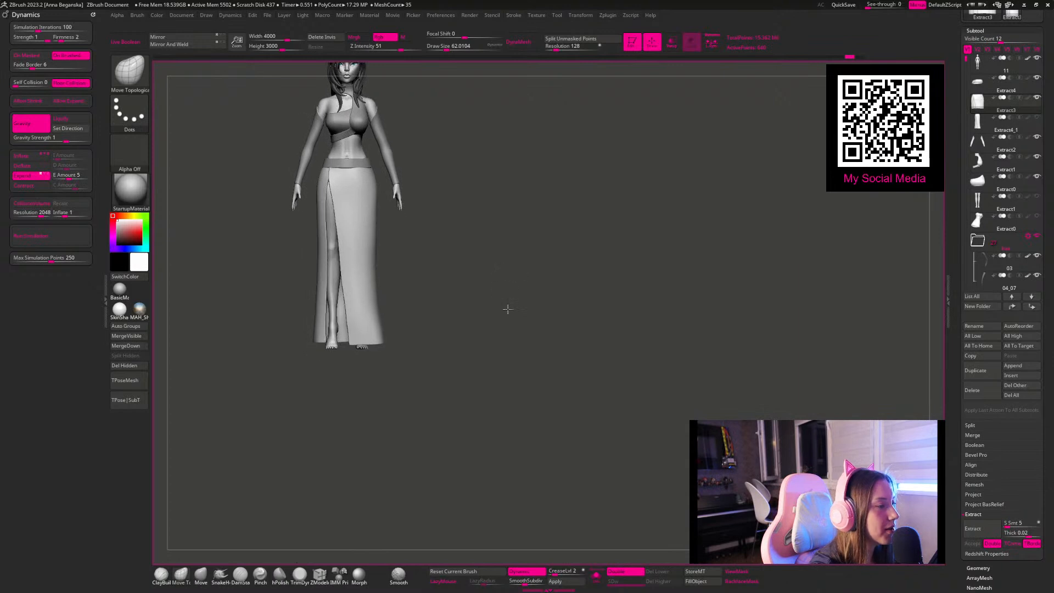
ctrl+right_drag(512, 301, 519, 267)
key(space)
click(418, 259)
click(224, 580)
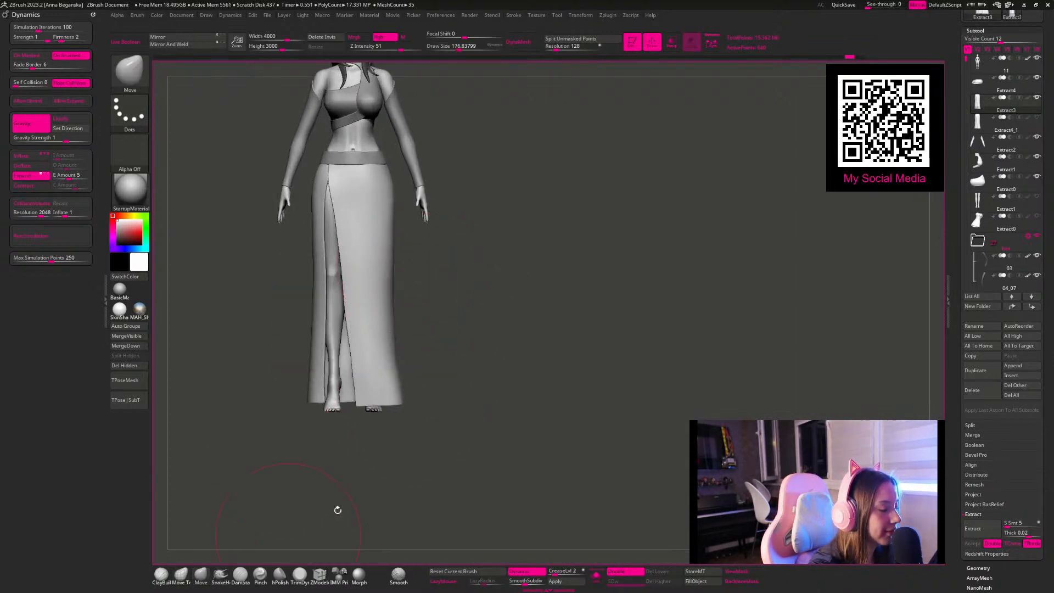
right_drag(503, 327, 373, 401)
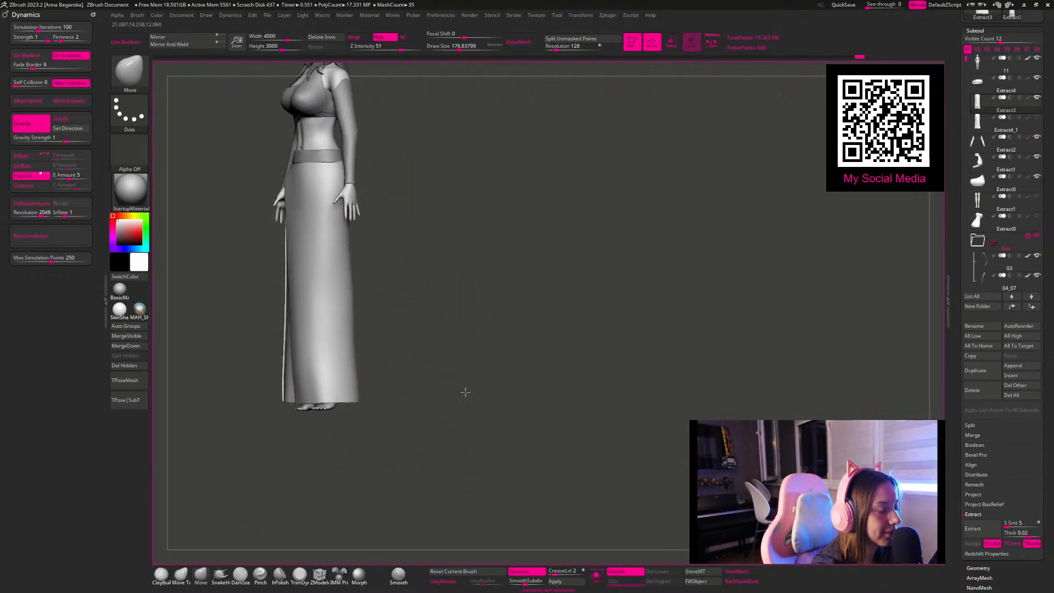
right_drag(446, 393, 414, 393)
drag(361, 387, 369, 391)
right_drag(349, 251, 378, 292)
key(space)
drag(365, 359, 345, 391)
Step: Refine the skirt's side silhouette around thigh and knee height with the Move brush at sizes of about 202 and 167
alt+right_drag(415, 344, 433, 347)
key(space)
drag(373, 256, 382, 256)
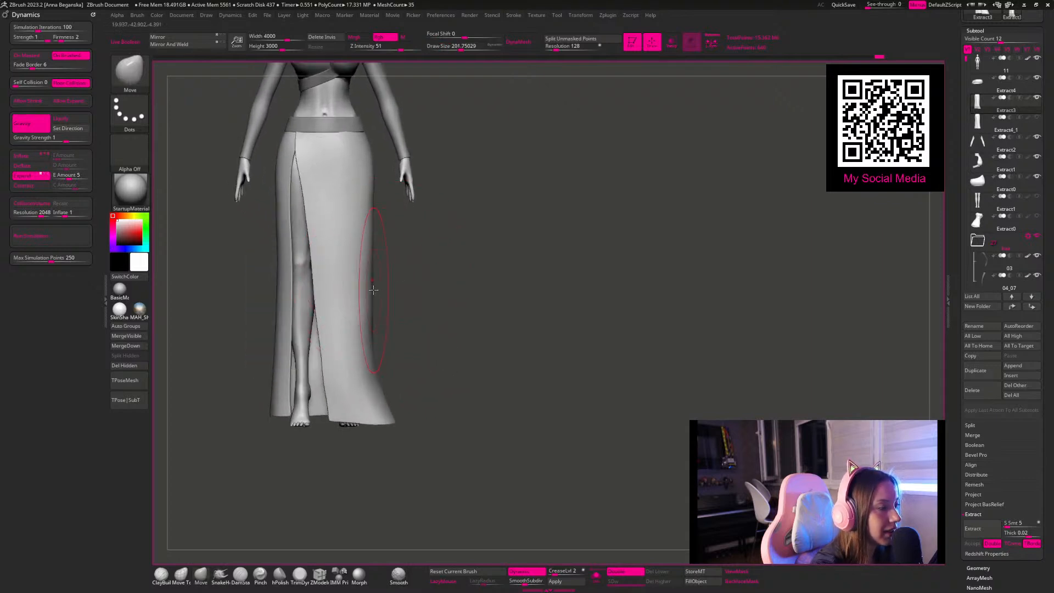
drag(367, 297, 364, 297)
right_drag(373, 299, 352, 292)
key(space)
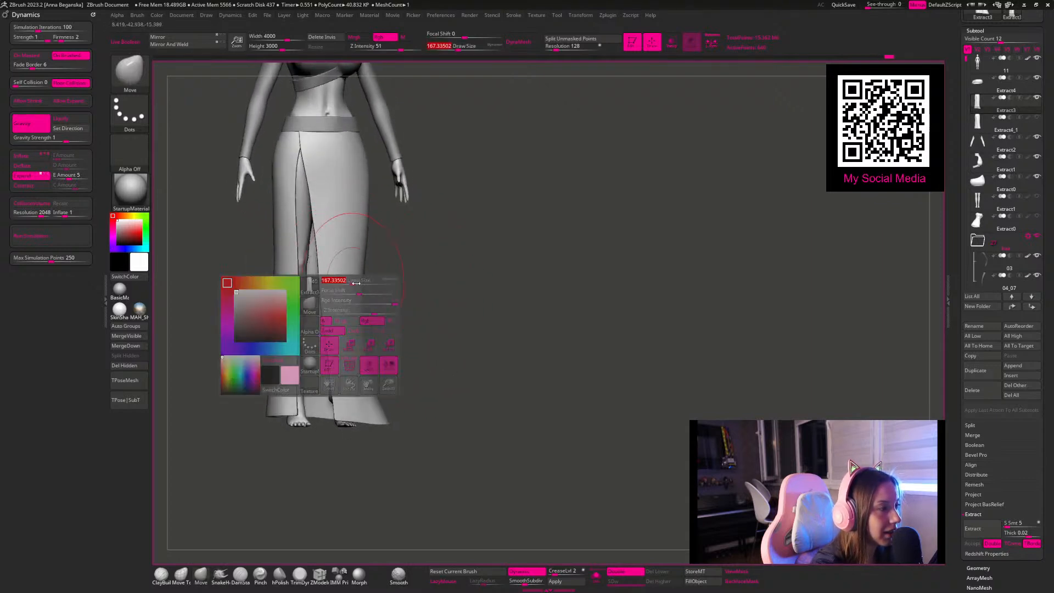
drag(351, 285, 349, 285)
right_drag(354, 292, 372, 299)
Step: Pull the opposite side of the skirt's lower hem outward to match the flare, adjusting the Move brush size
mouse_move(267, 414)
mouse_down()
mouse_move(233, 421)
mouse_move(269, 405)
mouse_up()
key(space)
drag(282, 412, 266, 392)
key(space)
drag(324, 314, 329, 314)
mouse_move(414, 302)
right_down()
mouse_move(454, 308)
mouse_move(416, 303)
right_up()
mouse_move(416, 303)
ctrl+right_down()
mouse_move(401, 289)
mouse_move(441, 353)
mouse_move(383, 334)
ctrl+right_up()
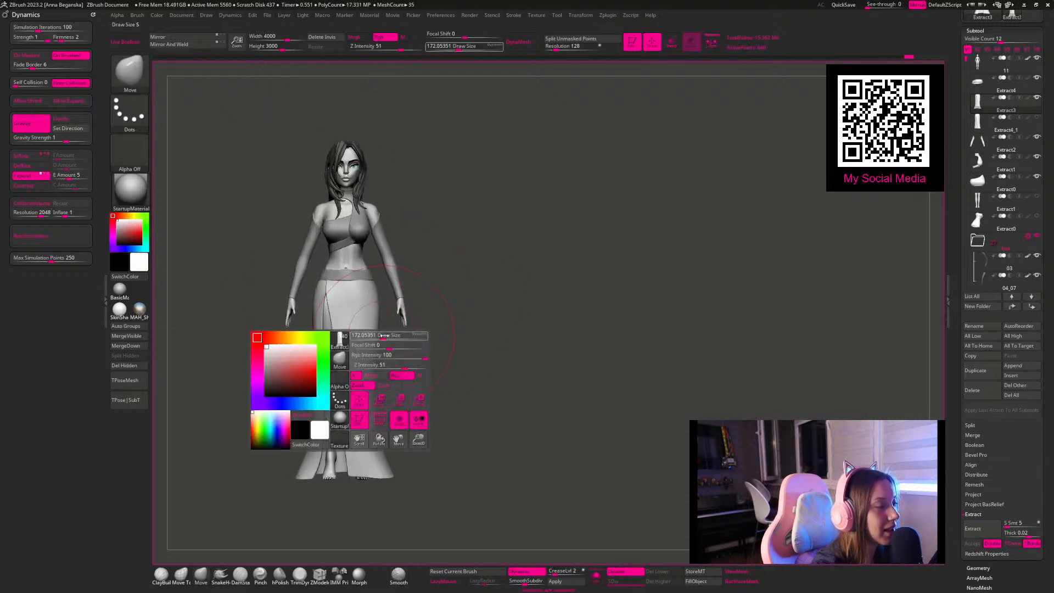
Step: Reshape the front panel's slit edge near the hem with smaller Move brush sizes, undoing the last adjustment
drag(376, 395, 372, 395)
key(space)
drag(327, 443, 320, 444)
mouse_move(423, 412)
alt+right_down()
mouse_move(425, 343)
mouse_move(429, 393)
alt+right_up()
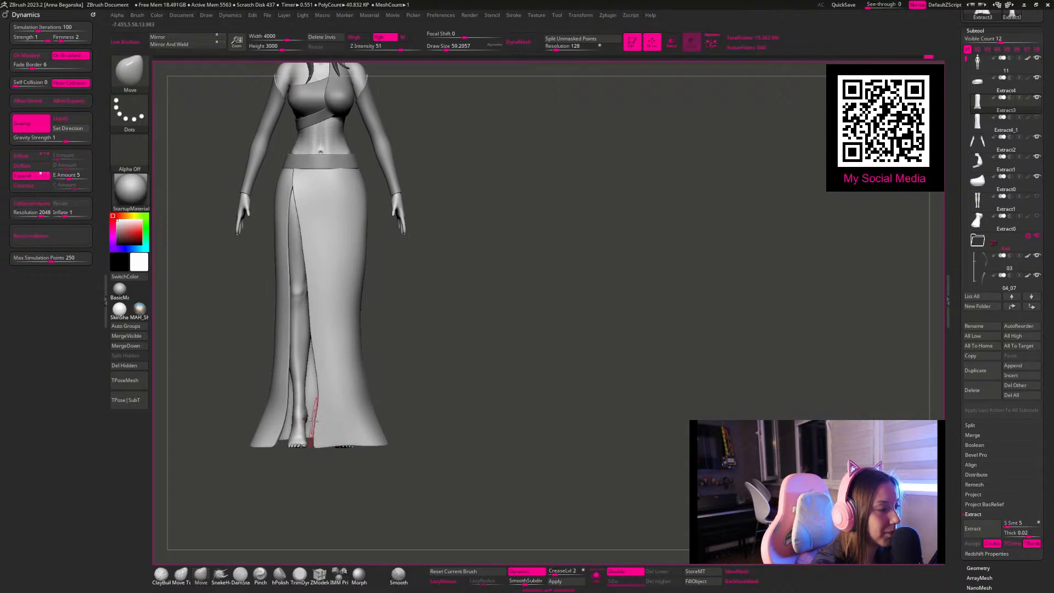
key(space)
drag(321, 381, 330, 382)
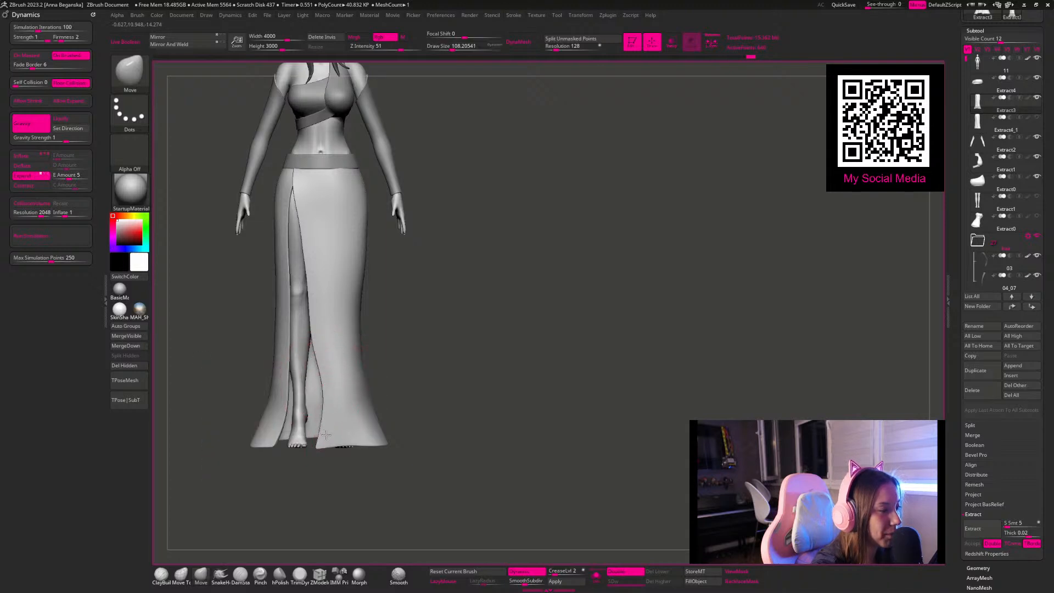
key(space)
drag(324, 332, 321, 333)
key(ctrl+z)
Step: Adjust the skirt's lower front shape with the Move Topological brush at a size of about 116, undoing the last stroke
click(181, 575)
alt+drag(443, 349, 464, 383)
key(space)
drag(350, 354, 352, 355)
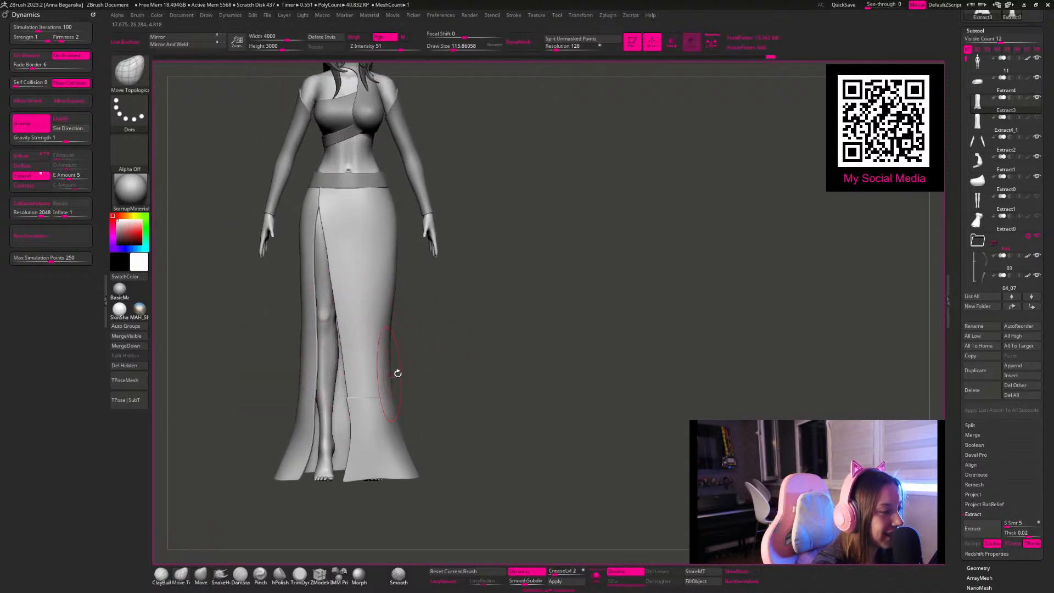
mouse_move(454, 353)
alt+mouse_down()
mouse_move(445, 350)
mouse_move(475, 354)
alt+mouse_up()
key(space)
drag(398, 322, 291, 336)
key(ctrl+z)
Step: Begin shaping the skirt's lower back from the side with the Move Topological brush, resizing it to about 116
mouse_move(459, 324)
alt+mouse_down()
mouse_move(423, 334)
mouse_move(444, 353)
mouse_move(469, 254)
mouse_move(439, 312)
mouse_move(499, 287)
mouse_move(559, 352)
mouse_move(541, 426)
mouse_move(496, 308)
mouse_move(454, 306)
mouse_move(422, 379)
alt+mouse_up()
key(space)
click(462, 331)
drag(471, 349, 483, 339)
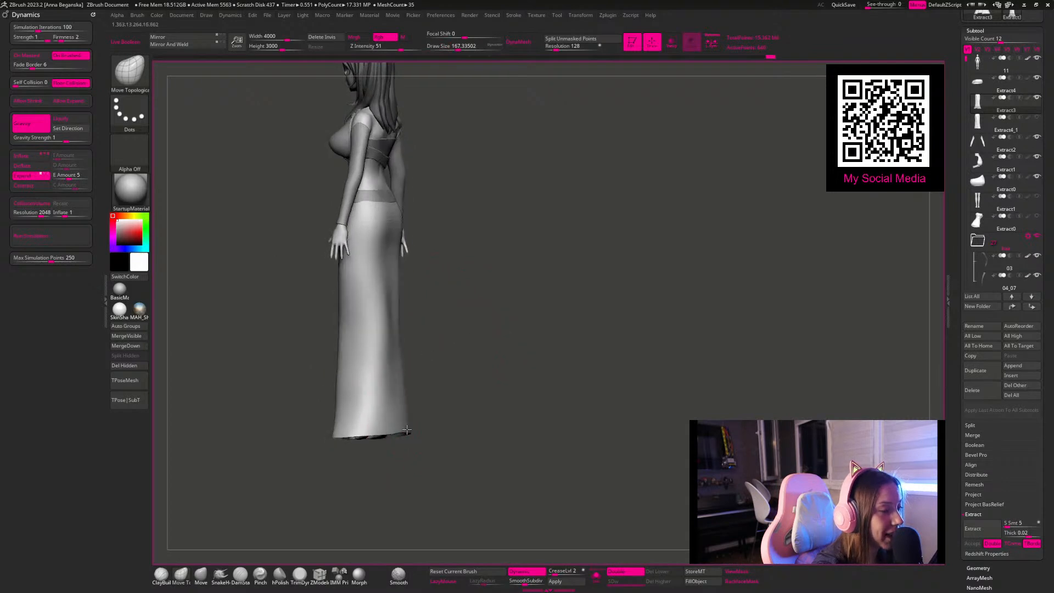
drag(395, 343, 400, 322)
key(space)
click(395, 321)
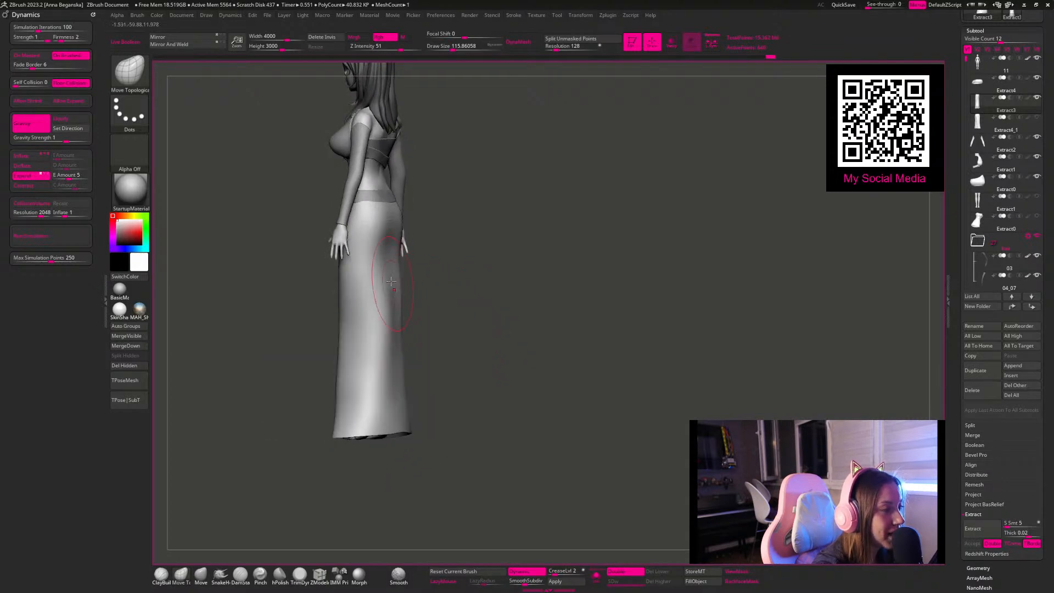
Step: Flare the rear hem outward and refine the back contour with the Move Topological brush at size 112
drag(418, 345, 443, 391)
key(space)
click(444, 388)
drag(411, 428, 419, 429)
key(space)
click(409, 412)
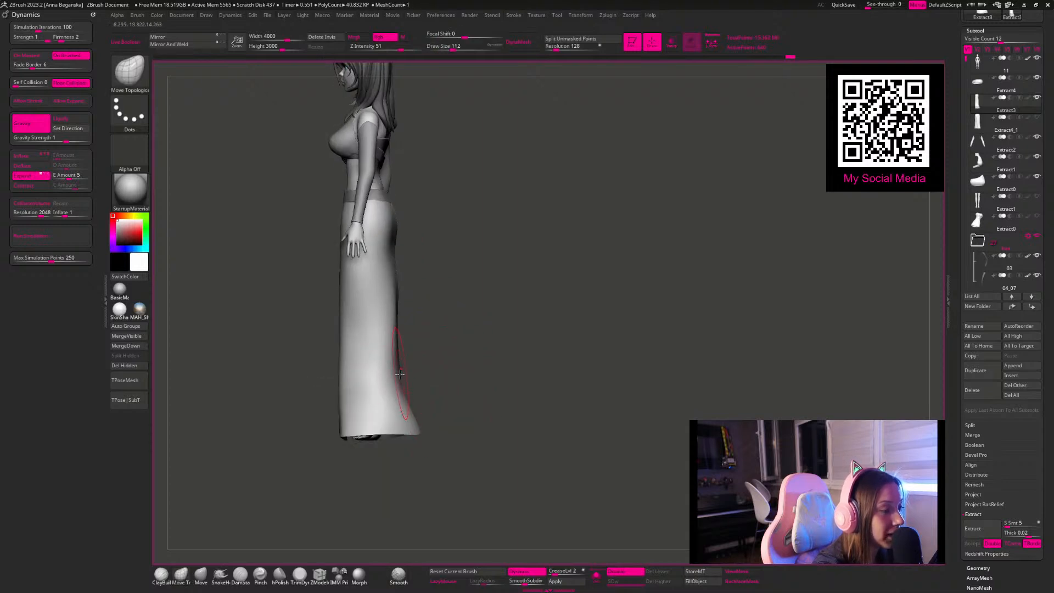
drag(419, 316, 414, 292)
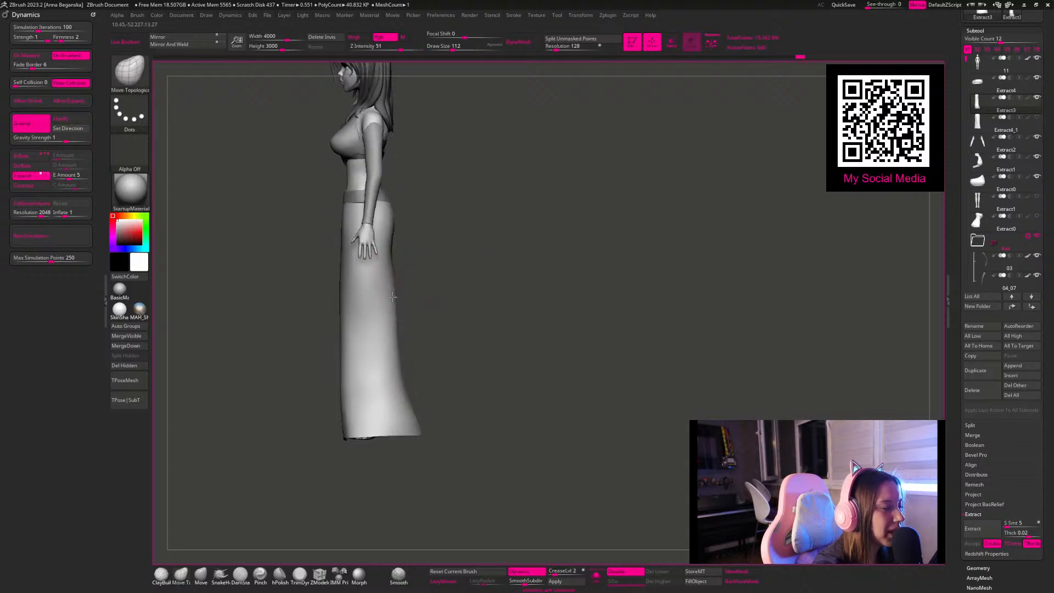
Step: Refine the lower skirt's rear and side contours with the Move Topological brush, resizing it to about 104
key(space)
click(394, 253)
key(space)
click(391, 254)
mouse_move(421, 172)
alt+mouse_down()
mouse_move(480, 228)
mouse_move(417, 227)
mouse_move(369, 272)
alt+mouse_up()
key(space)
click(394, 233)
mouse_move(515, 196)
mouse_down()
mouse_move(514, 182)
mouse_move(488, 186)
mouse_up()
mouse_move(389, 227)
mouse_down()
mouse_move(527, 205)
mouse_move(444, 237)
mouse_up()
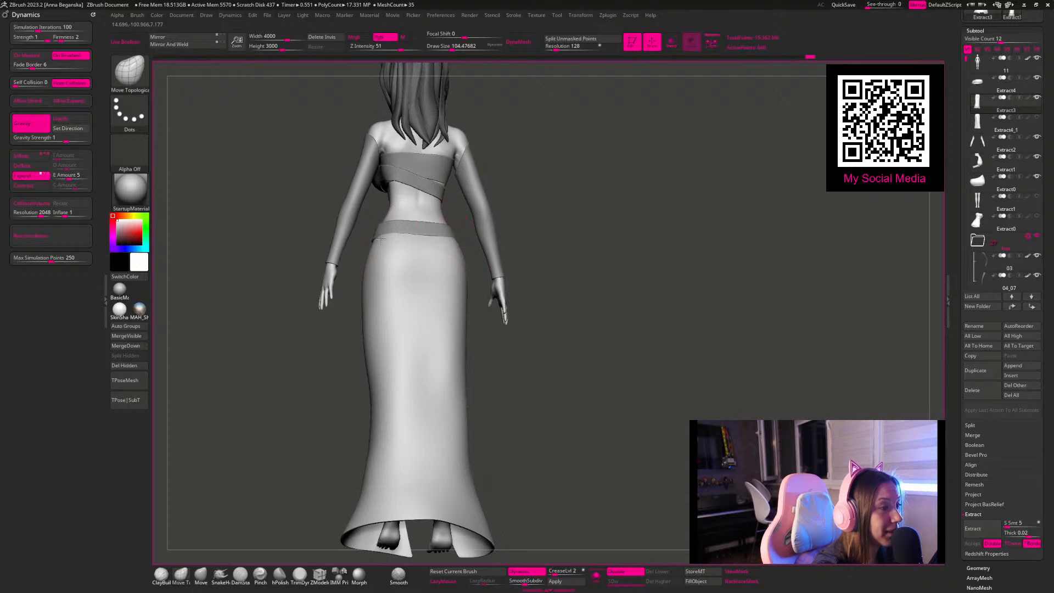
Step: Pull the skirt's rear hem outward into a pointed train with the Move Topological brush enlarged to about 163
mouse_move(511, 264)
mouse_down()
mouse_move(581, 330)
mouse_move(520, 245)
mouse_move(469, 261)
mouse_move(417, 267)
mouse_move(414, 258)
mouse_up()
key(space)
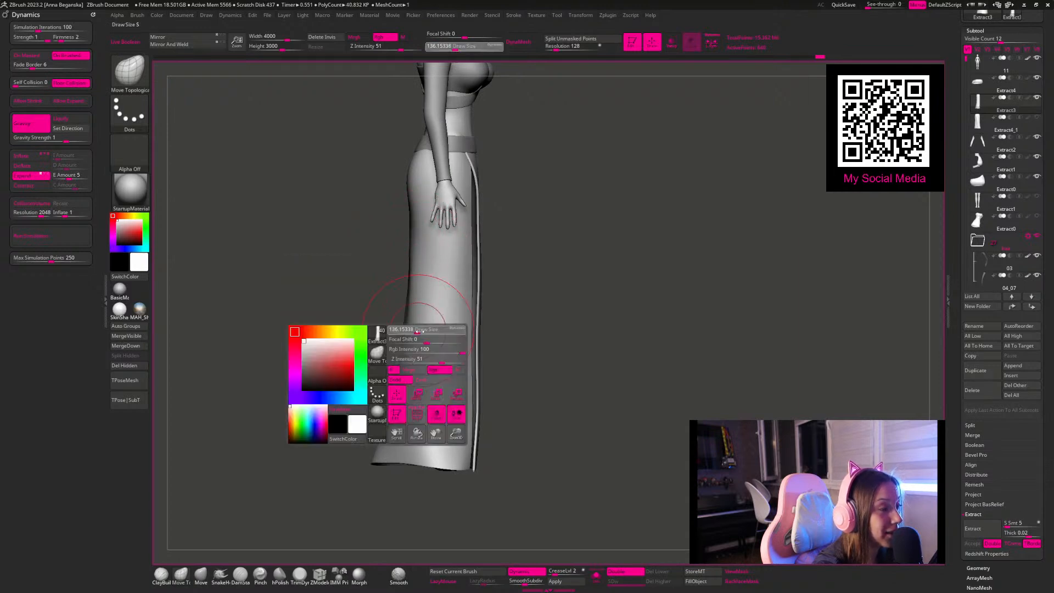
drag(582, 381, 350, 380)
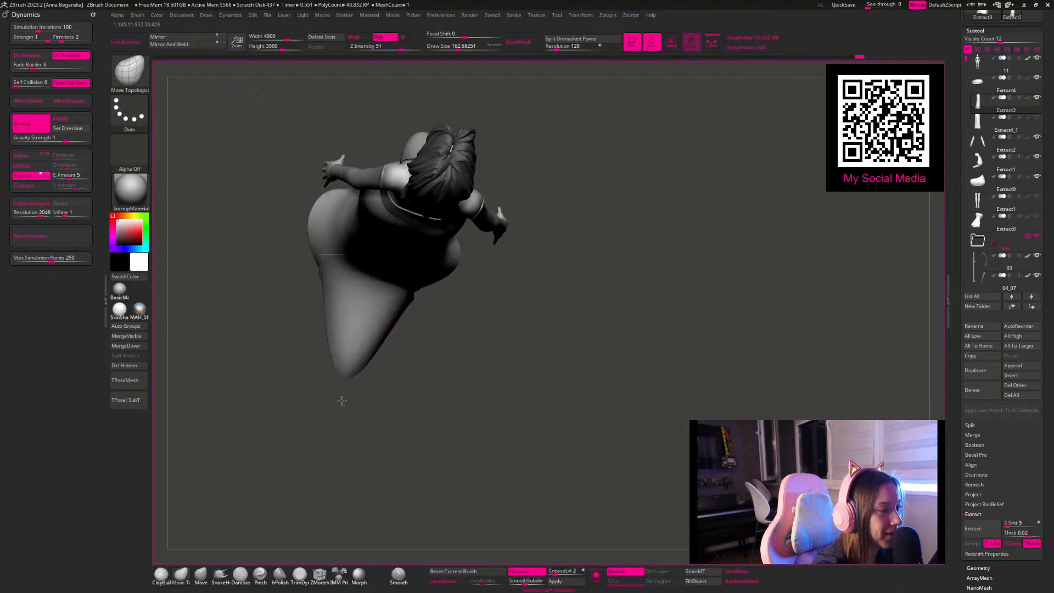
drag(435, 393, 421, 336)
drag(330, 313, 325, 314)
mouse_move(428, 351)
mouse_down()
mouse_move(487, 316)
mouse_move(494, 344)
mouse_move(452, 303)
mouse_move(489, 370)
mouse_move(477, 331)
mouse_move(475, 348)
mouse_move(497, 306)
mouse_move(478, 316)
mouse_move(494, 315)
mouse_up()
Step: Widen the sides of the train near the hem with resized Move Topological strokes
key(space)
key(space)
mouse_move(357, 354)
mouse_down()
mouse_move(357, 380)
mouse_move(372, 384)
mouse_up()
key(space)
key(space)
mouse_move(423, 297)
alt+mouse_down()
mouse_move(438, 281)
mouse_move(465, 301)
mouse_move(458, 379)
mouse_move(440, 383)
mouse_move(444, 402)
alt+mouse_up()
Step: Switch to the Move brush at a size of about 136 and adjust the train's lower shape from the side
click(161, 574)
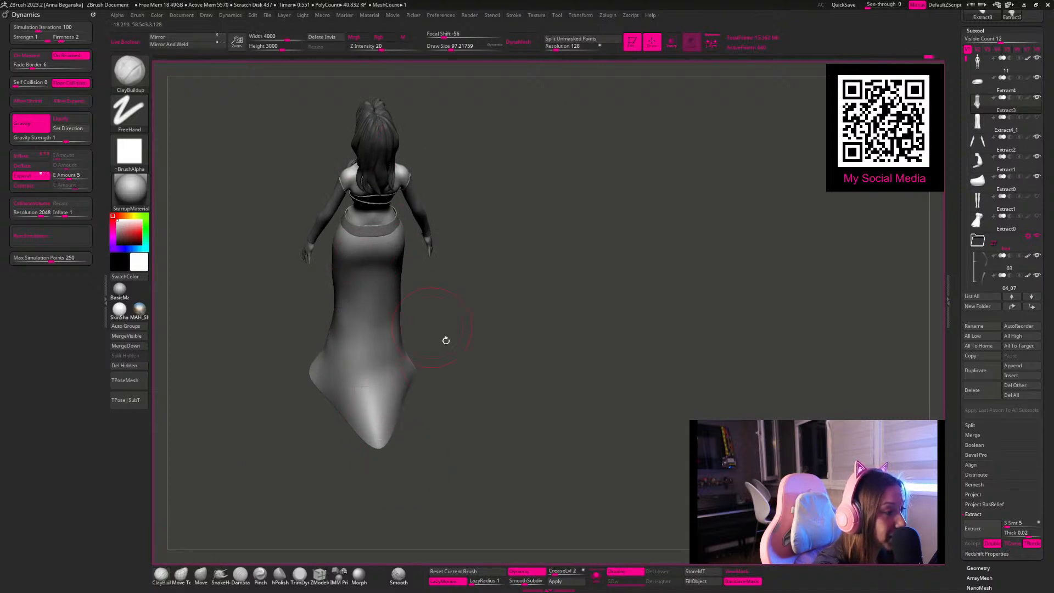
shift+drag(412, 304, 365, 315)
mouse_move(461, 328)
shift+mouse_down()
mouse_move(478, 346)
mouse_move(492, 341)
mouse_move(478, 341)
mouse_move(501, 311)
mouse_move(498, 252)
mouse_move(463, 291)
mouse_move(486, 343)
mouse_move(436, 315)
shift+mouse_up()
mouse_move(487, 352)
shift+mouse_down()
mouse_move(523, 378)
mouse_move(472, 287)
mouse_move(565, 360)
mouse_move(522, 308)
mouse_move(534, 331)
mouse_move(494, 318)
mouse_move(495, 327)
shift+mouse_up()
click(201, 575)
key(space)
drag(407, 392, 415, 392)
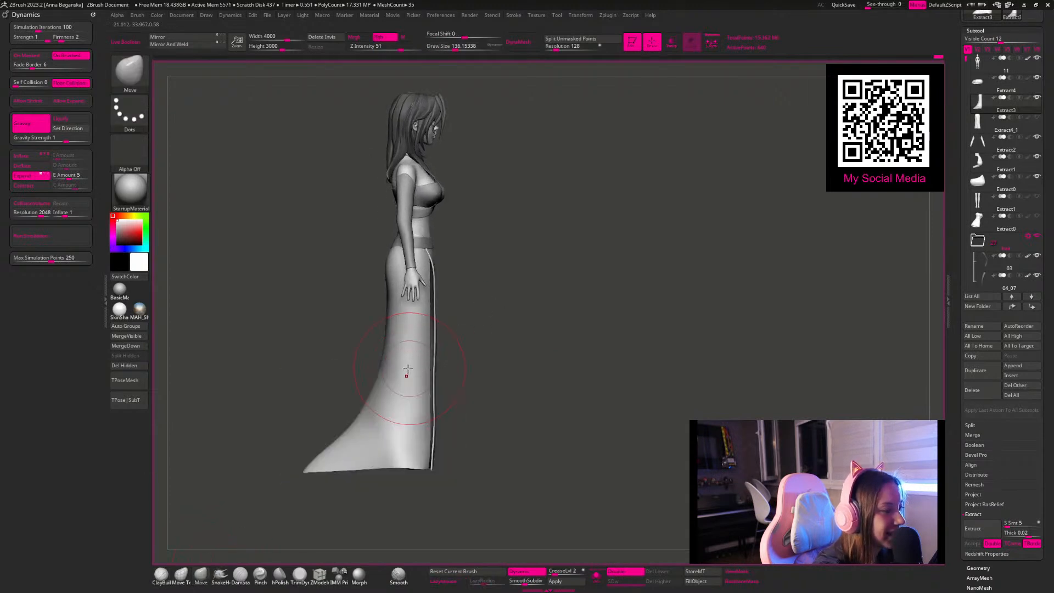
key(space)
drag(409, 446, 401, 447)
Step: Smooth the back of the train and refine its sweeping contour with the Move brush at about 145
mouse_move(498, 356)
mouse_down()
mouse_move(499, 340)
mouse_move(405, 326)
mouse_up()
key(space)
mouse_move(346, 409)
mouse_down()
mouse_move(354, 410)
mouse_move(341, 368)
mouse_up()
drag(354, 443, 366, 454)
drag(395, 305, 447, 384)
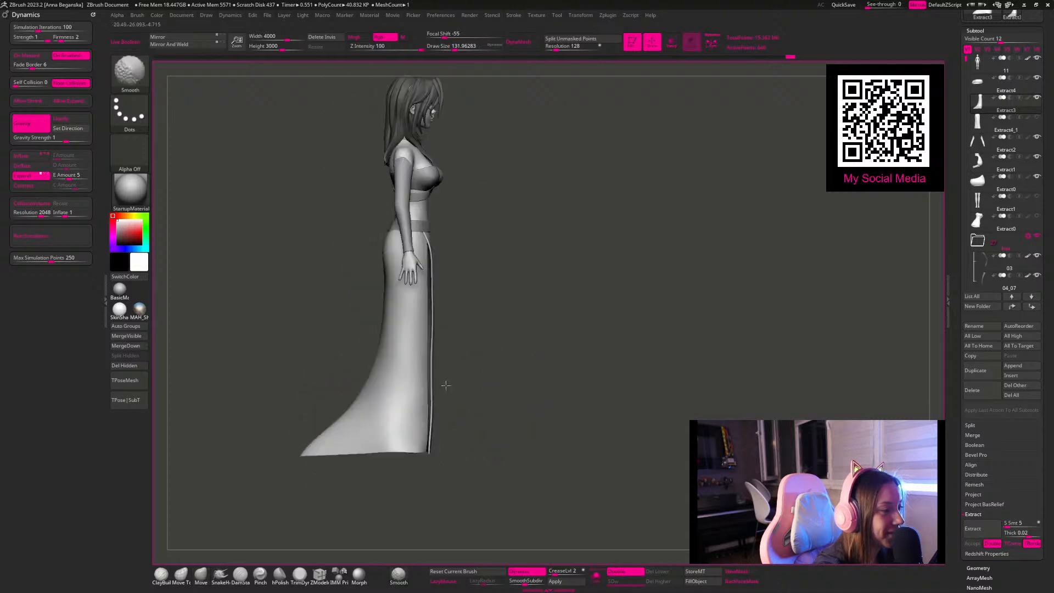
key(space)
drag(351, 412, 344, 404)
mouse_move(450, 369)
mouse_down()
mouse_move(529, 369)
mouse_move(567, 403)
mouse_up()
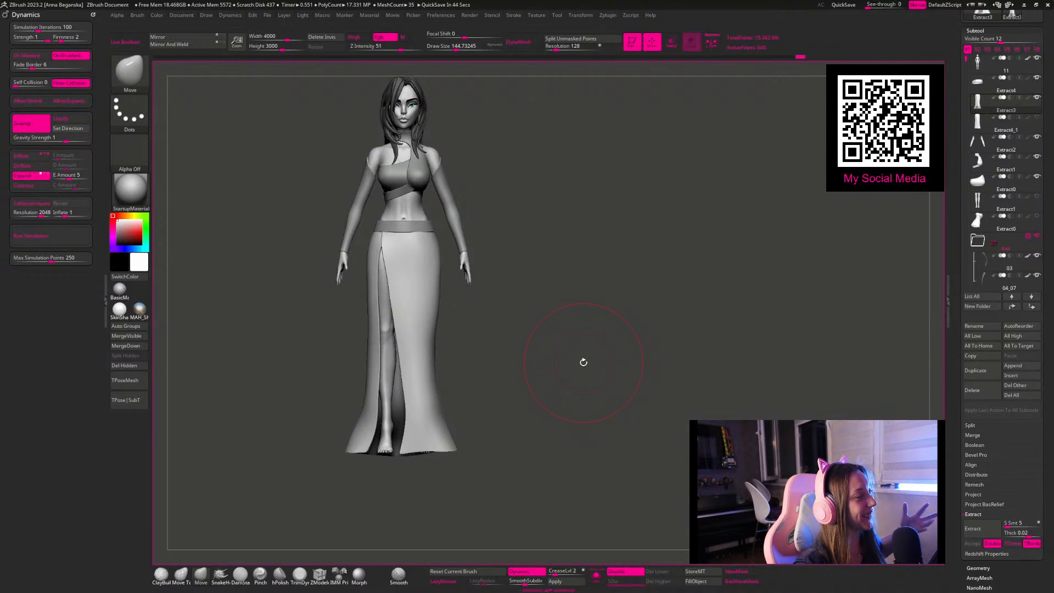
Step: Examine the reshaped skirt from several angles and compare the design with the outfit reference board
drag(574, 294, 473, 182)
mouse_move(564, 284)
mouse_down()
mouse_move(538, 252)
mouse_move(557, 228)
mouse_move(562, 259)
mouse_move(537, 232)
mouse_move(525, 246)
mouse_move(542, 299)
mouse_move(443, 281)
mouse_up()
key(space)
key(space)
mouse_move(364, 366)
mouse_down()
mouse_move(443, 314)
mouse_move(492, 301)
mouse_move(480, 311)
mouse_up()
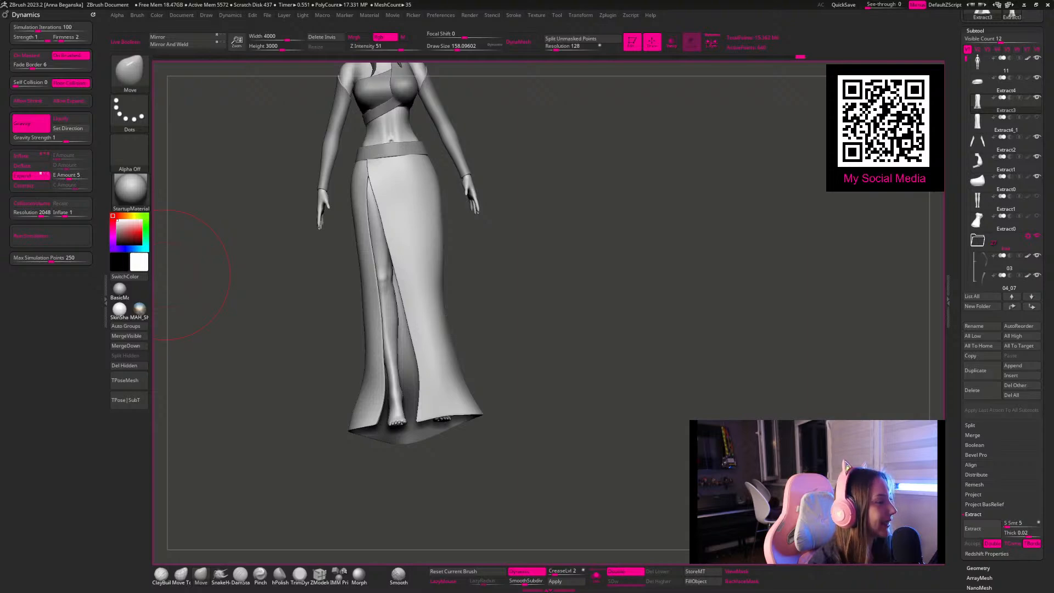
right_drag(0, 275, 716, 283)
scroll(714, 282, down, 8)
middle_drag(712, 281, 475, 138)
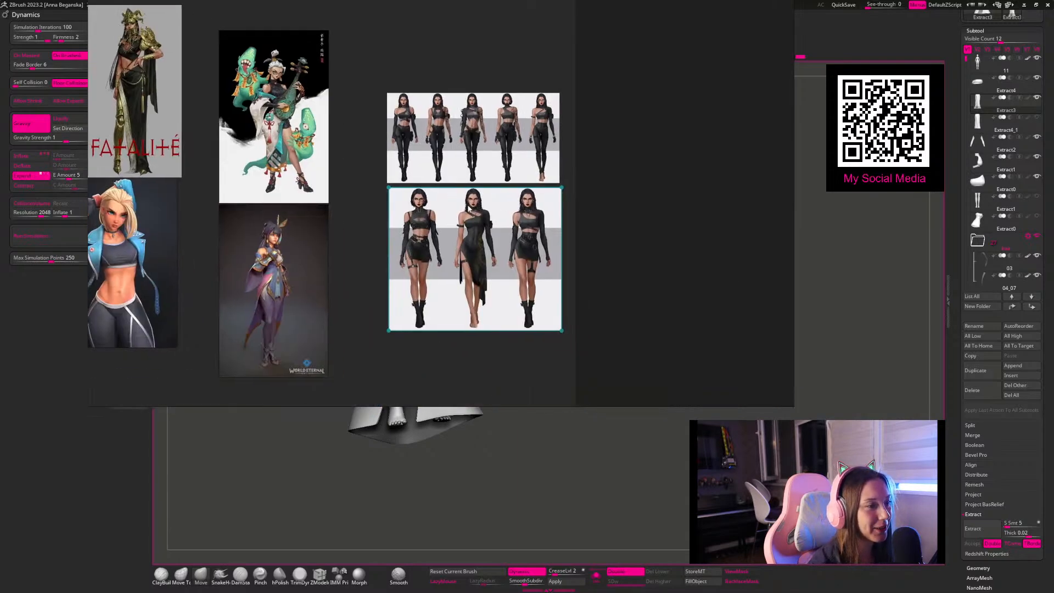
scroll(470, 209, up, 6)
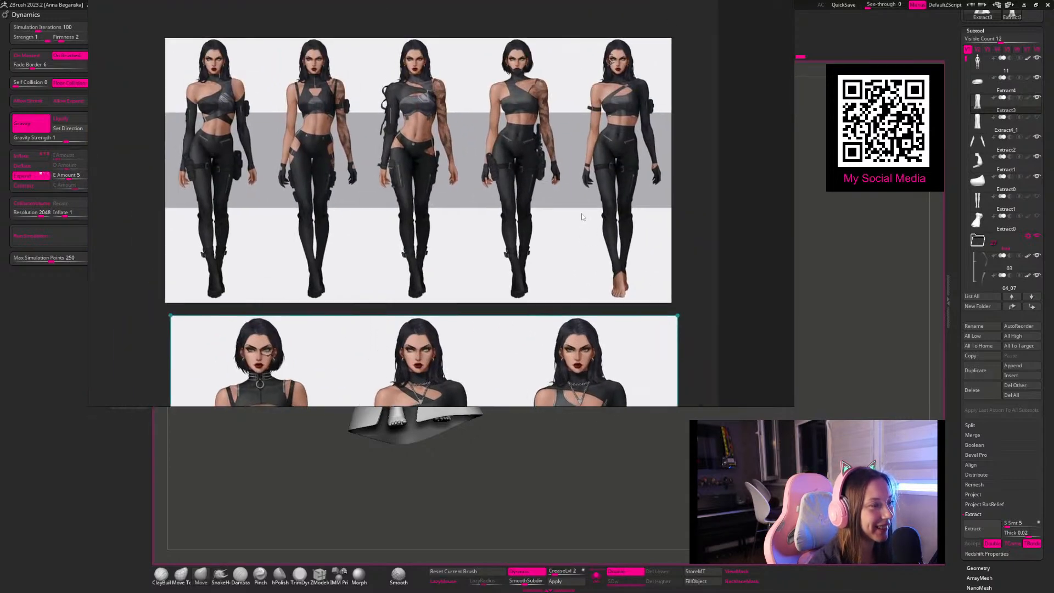
right_drag(585, 218, 0, 233)
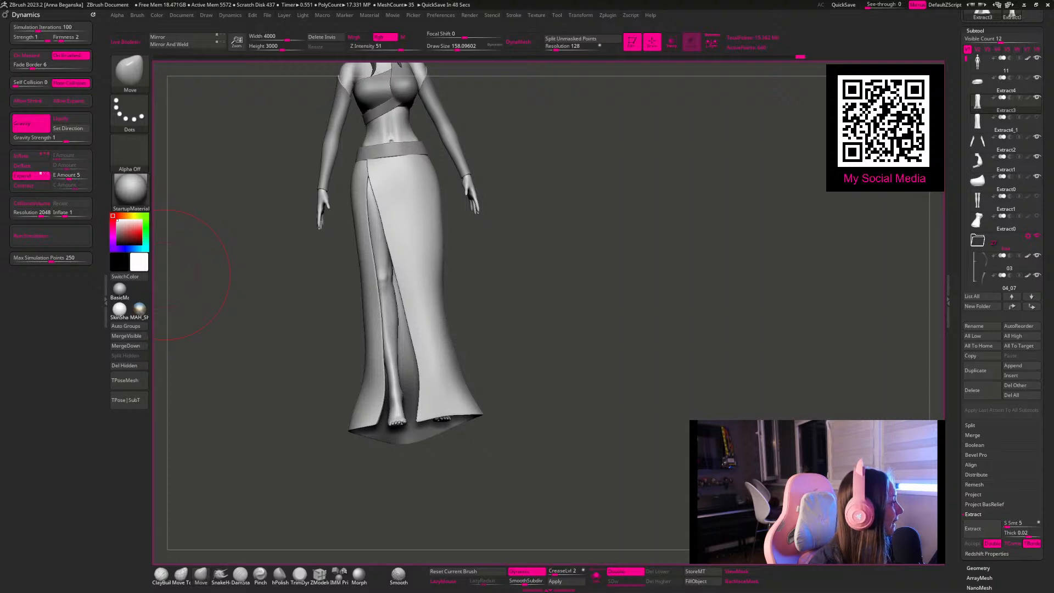
drag(640, 252, 661, 219)
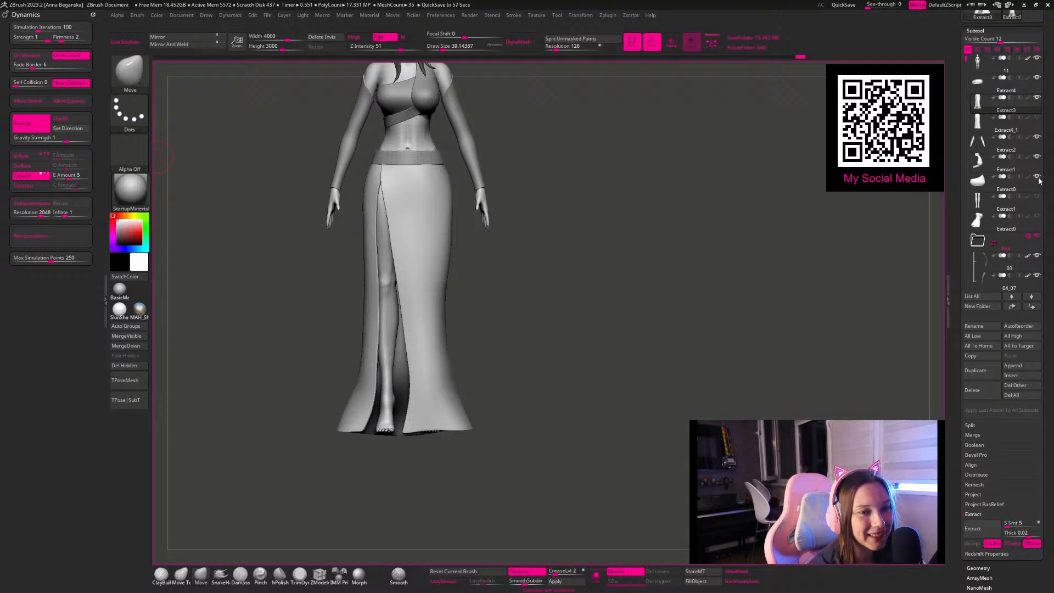
drag(501, 294, 502, 290)
Step: Hide the skirt and waistband, and make the body the active subtool
key(shift+f)
key(shift+f)
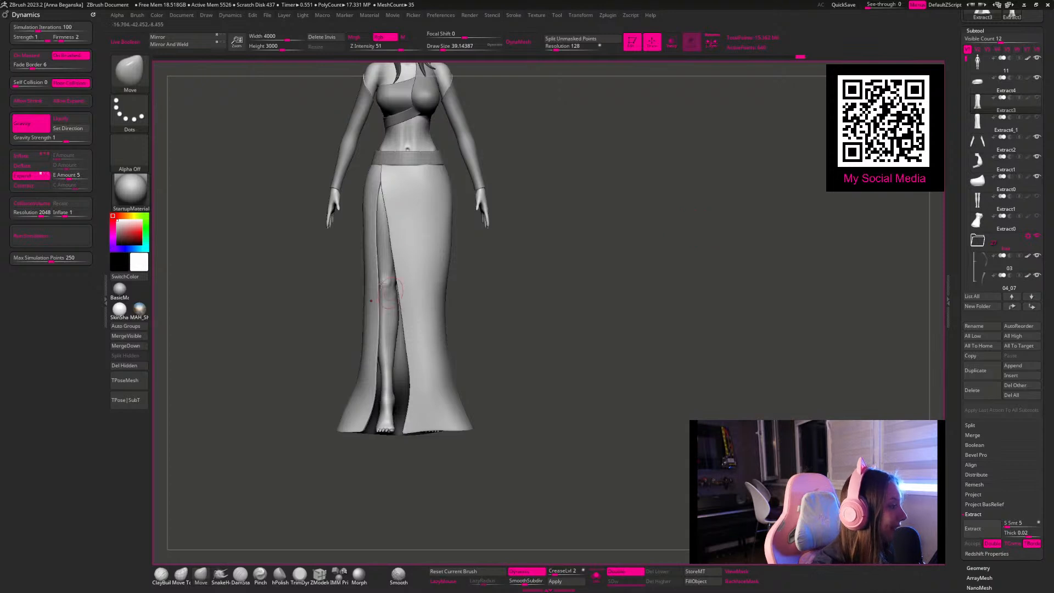
alt+click(380, 260)
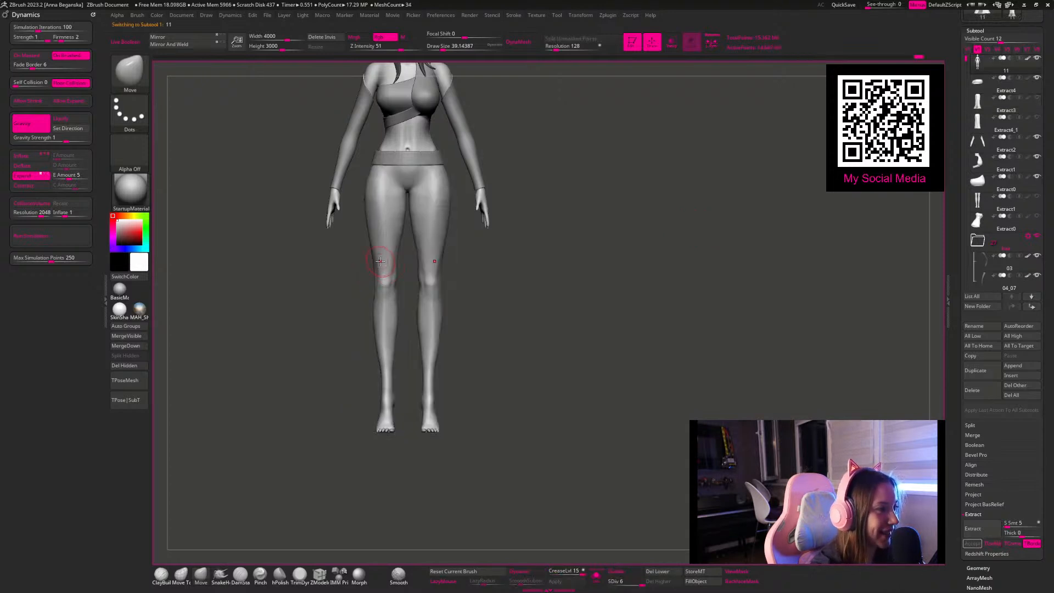
alt+drag(556, 287, 564, 315)
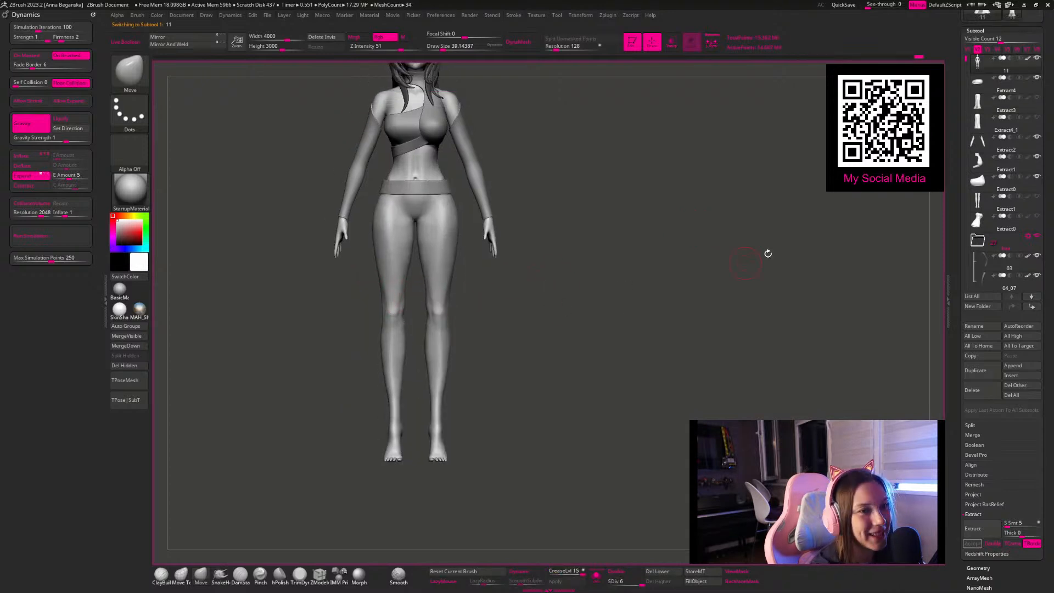
click(1037, 77)
mouse_move(629, 296)
alt+mouse_down()
mouse_move(623, 271)
mouse_move(611, 282)
mouse_move(584, 268)
mouse_move(562, 353)
mouse_move(557, 337)
alt+mouse_up()
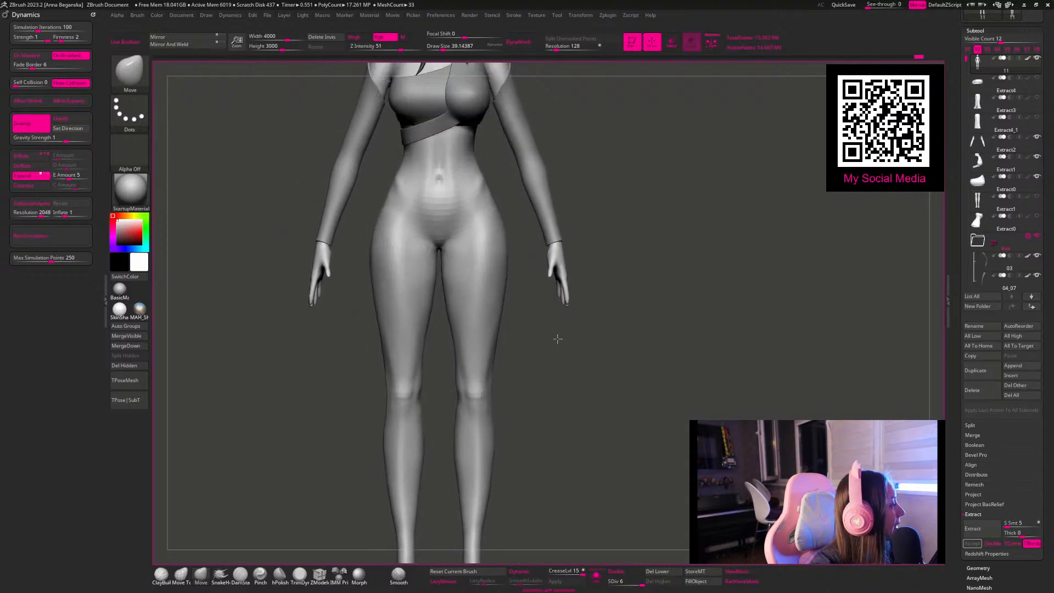
Step: Mask a triangular front briefs panel below the navel with the MaskPen brush at a size of about 31
key(space)
mouse_move(438, 208)
mouse_down()
mouse_move(435, 238)
mouse_move(453, 204)
mouse_move(440, 230)
mouse_up()
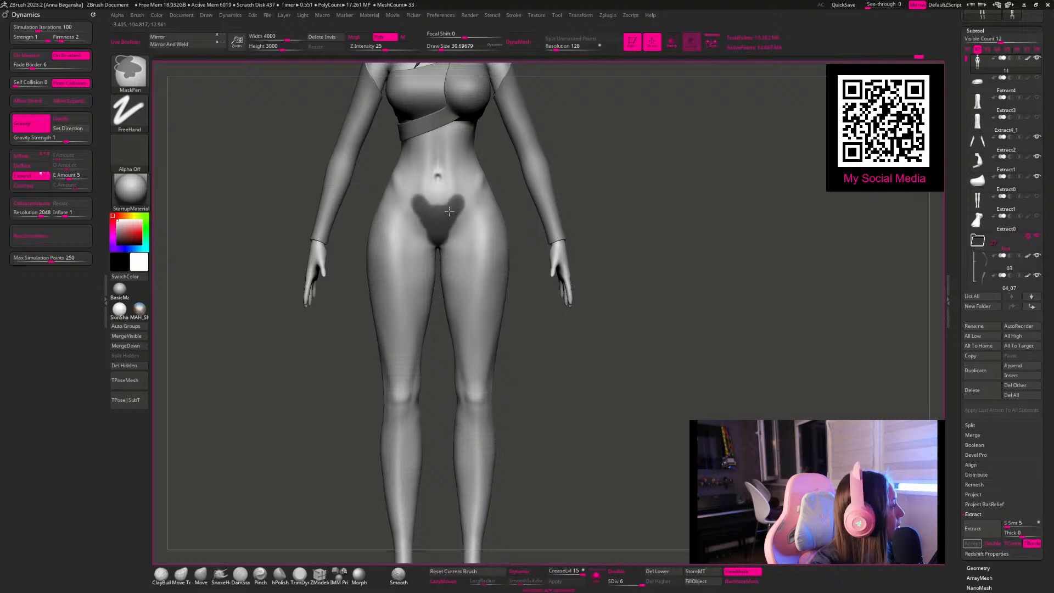
mouse_move(436, 207)
ctrl+mouse_down()
mouse_move(456, 195)
mouse_move(464, 202)
mouse_move(450, 215)
ctrl+mouse_up()
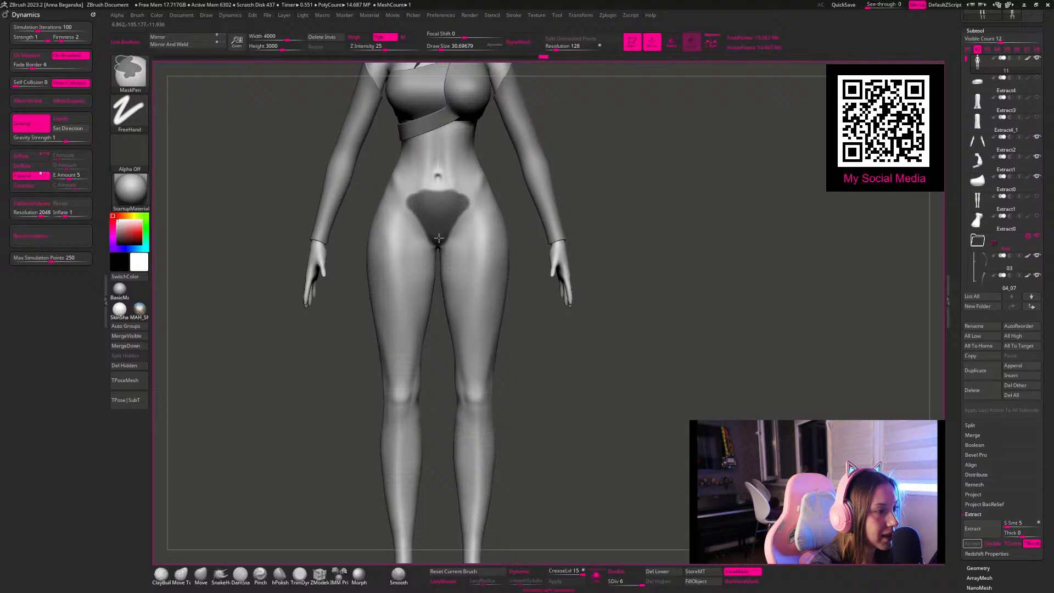
Step: Extend the briefs mask between the legs from underneath, starting with a brush size of about 25
drag(600, 330, 597, 269)
key(space)
drag(439, 241, 438, 238)
mouse_move(595, 329)
mouse_down()
mouse_move(609, 245)
mouse_move(449, 267)
mouse_move(441, 281)
mouse_up()
key(ctrl)
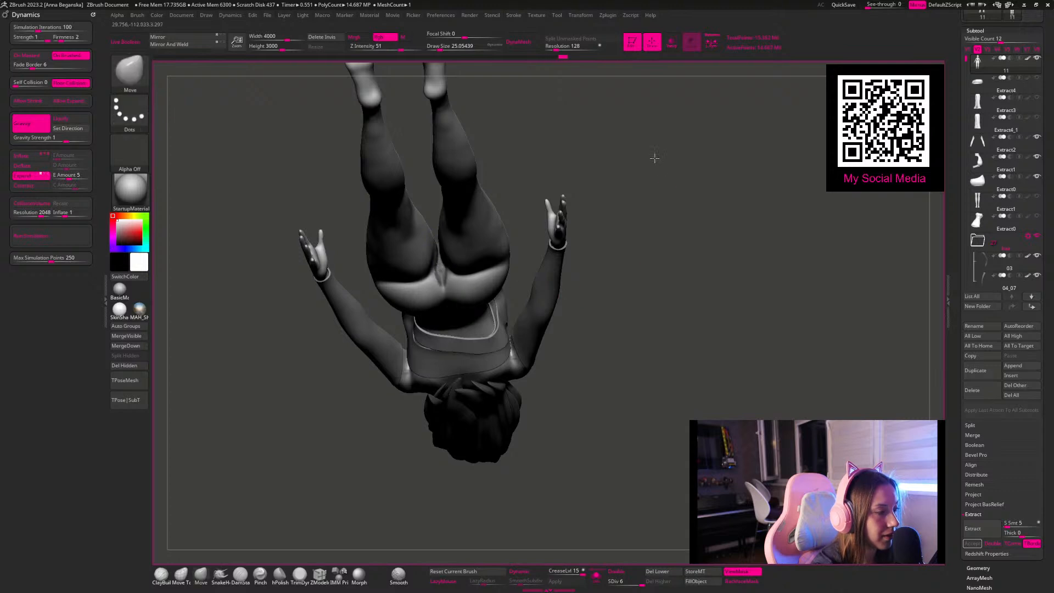
drag(658, 170, 644, 113)
key(space)
drag(444, 265, 444, 275)
mouse_move(631, 229)
mouse_down()
mouse_move(668, 148)
mouse_move(615, 139)
mouse_move(666, 182)
mouse_move(595, 195)
mouse_up()
mouse_move(448, 259)
ctrl+mouse_down()
mouse_move(461, 206)
mouse_move(447, 259)
ctrl+mouse_up()
Step: Mask the buttocks and extend the briefs mask around the hips with the MaskPen brush at about 33
key(space)
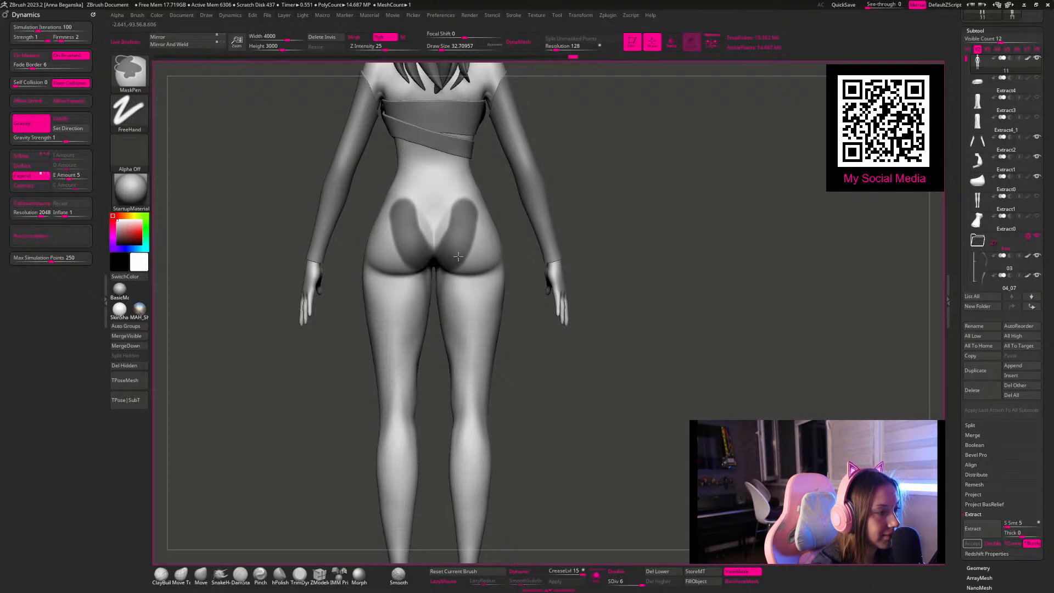
mouse_move(454, 262)
ctrl+mouse_down()
mouse_move(475, 267)
mouse_move(483, 252)
mouse_move(477, 229)
mouse_move(448, 227)
mouse_move(473, 202)
ctrl+mouse_up()
drag(590, 210, 535, 196)
right_drag(484, 229, 480, 222)
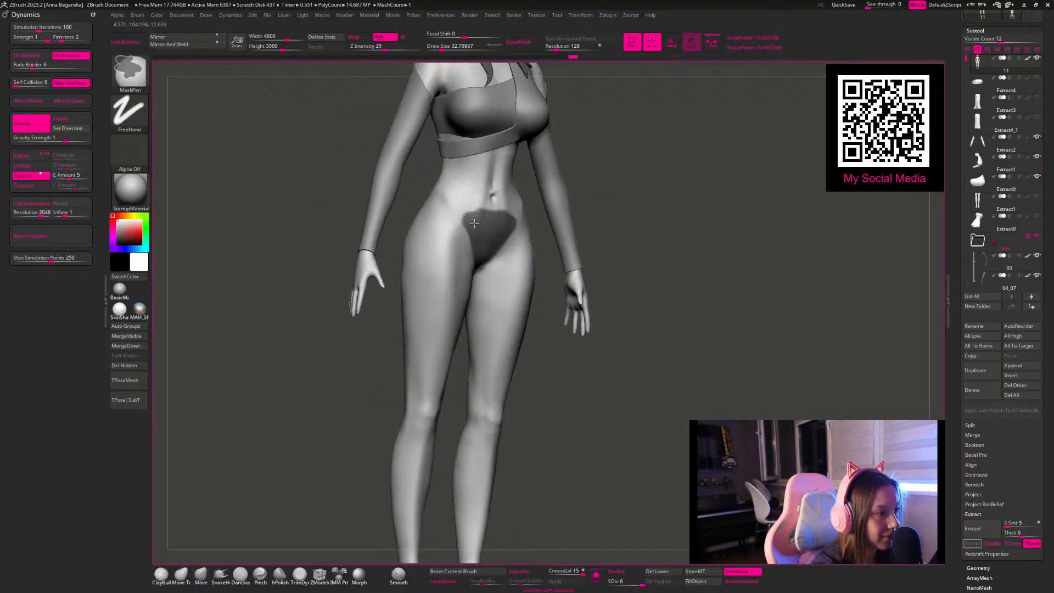
ctrl+drag(473, 250, 450, 213)
drag(616, 245, 633, 238)
mouse_move(436, 252)
ctrl+mouse_down()
mouse_move(459, 225)
mouse_move(439, 204)
mouse_move(452, 209)
ctrl+mouse_up()
drag(543, 233, 476, 240)
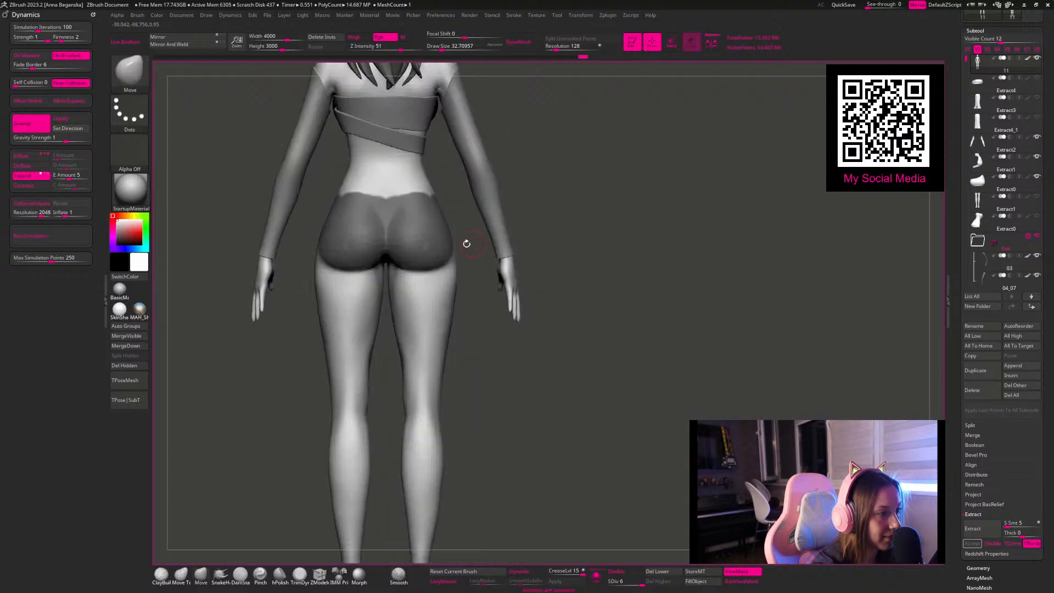
Step: Trim the sides of the rear mask into a triangular briefs shape
mouse_move(429, 273)
ctrl+alt+mouse_down()
mouse_move(418, 255)
mouse_move(444, 198)
mouse_move(412, 262)
ctrl+alt+mouse_up()
drag(584, 211, 501, 217)
ctrl+alt+drag(450, 239, 466, 214)
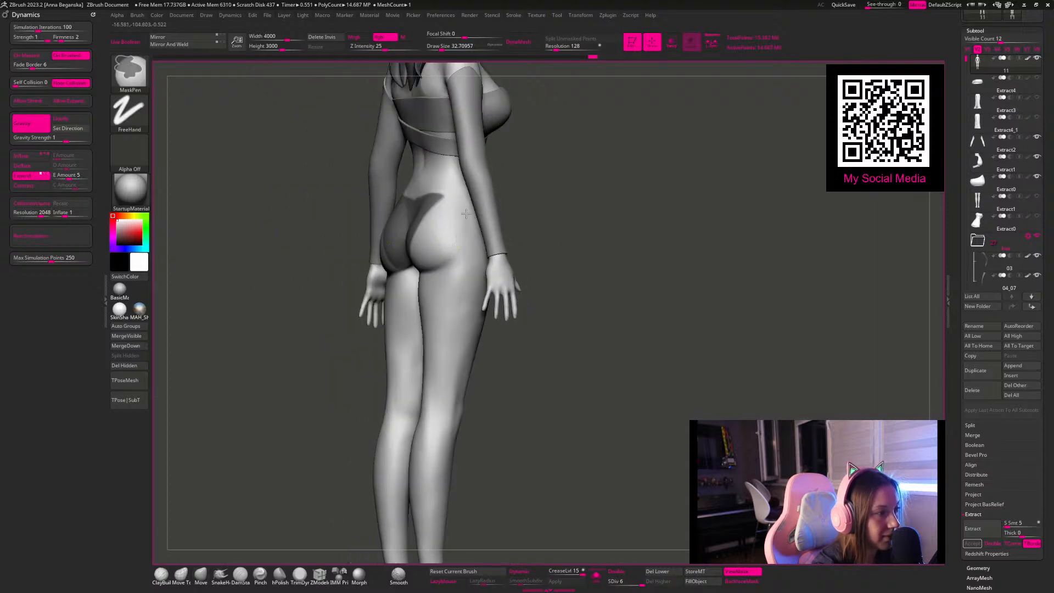
shift+drag(574, 236, 604, 233)
mouse_move(469, 216)
ctrl+alt+mouse_down()
mouse_move(427, 219)
mouse_move(464, 225)
mouse_move(449, 291)
ctrl+alt+mouse_up()
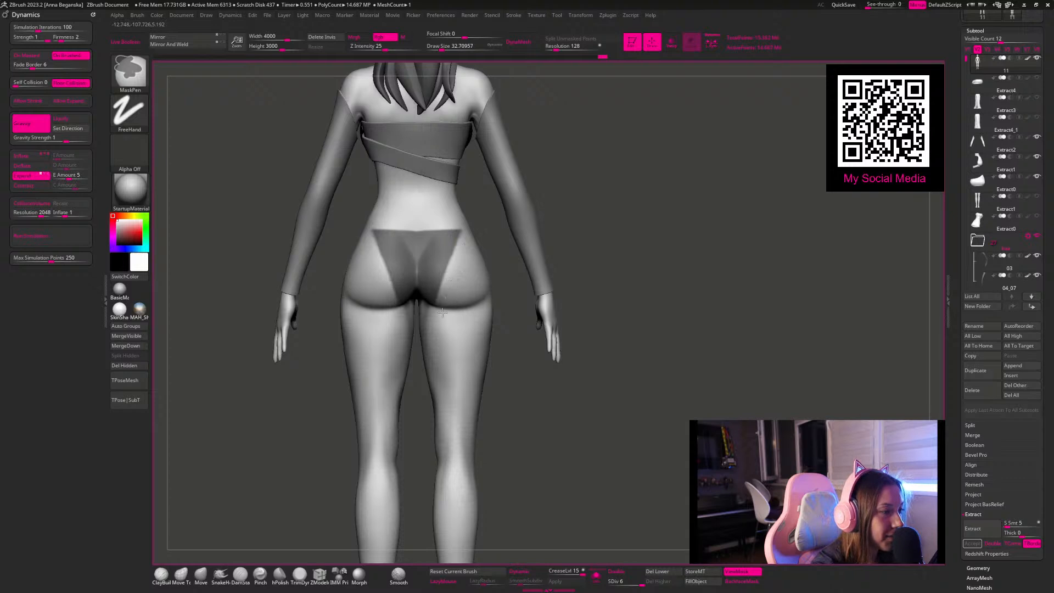
mouse_move(621, 148)
mouse_down()
mouse_move(625, 179)
mouse_move(617, 172)
mouse_move(541, 244)
mouse_up()
Step: Clean up the mask between the legs and trim the front panel's leg openings into straight diagonal edges
key(space)
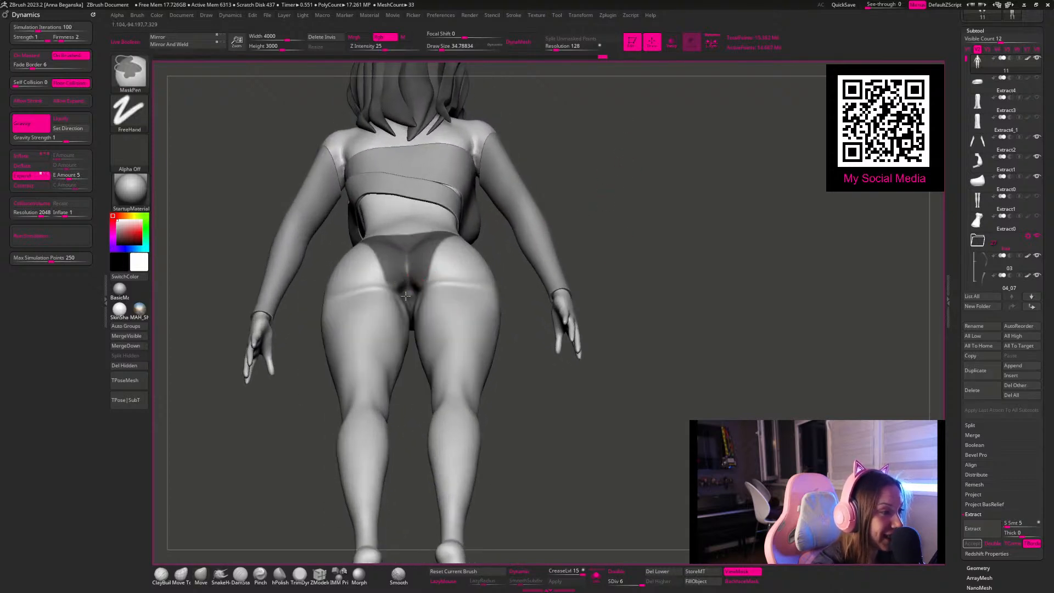
mouse_move(637, 252)
mouse_down()
mouse_move(675, 264)
mouse_move(679, 285)
mouse_move(671, 266)
mouse_move(473, 268)
mouse_up()
key(ctrl)
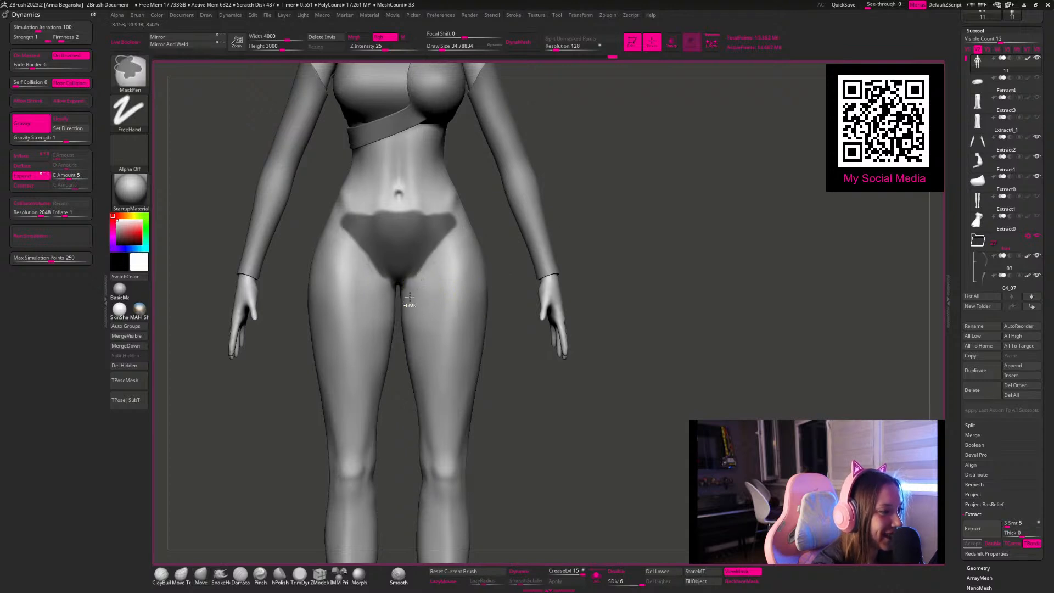
ctrl+alt+drag(419, 280, 462, 215)
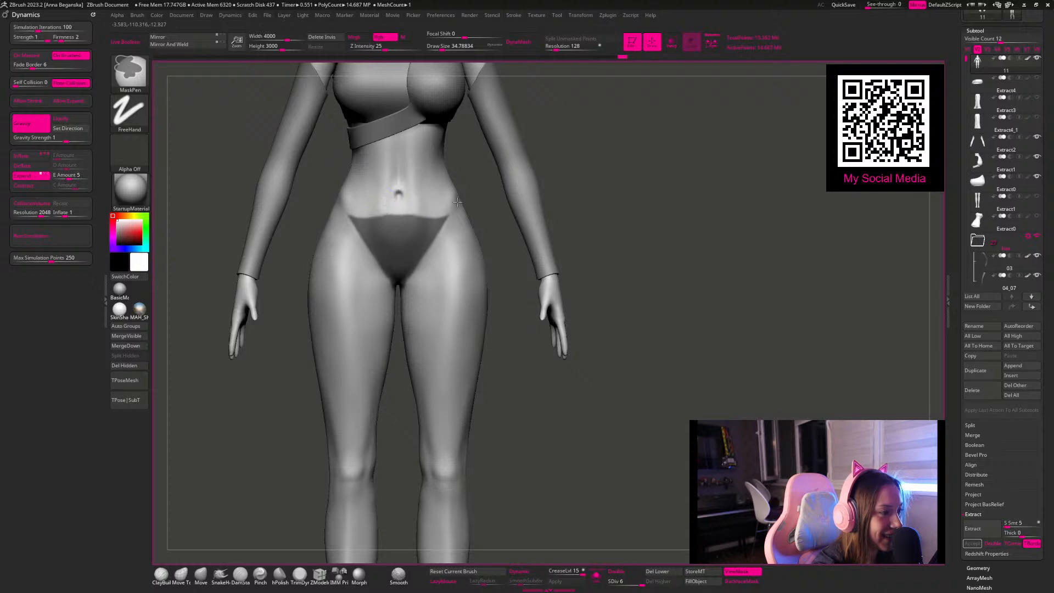
Step: Extract the masked briefs as a new subtool with smoothing 5 and thickness 0, isolate it, and display it double-sided
click(973, 529)
click(974, 543)
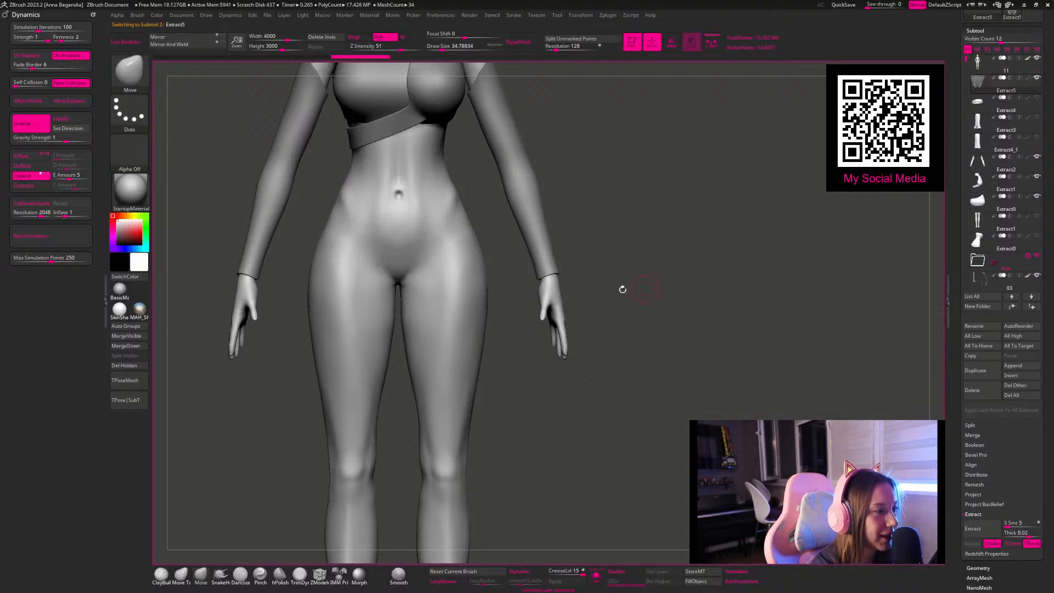
drag(680, 322, 603, 341)
click(597, 575)
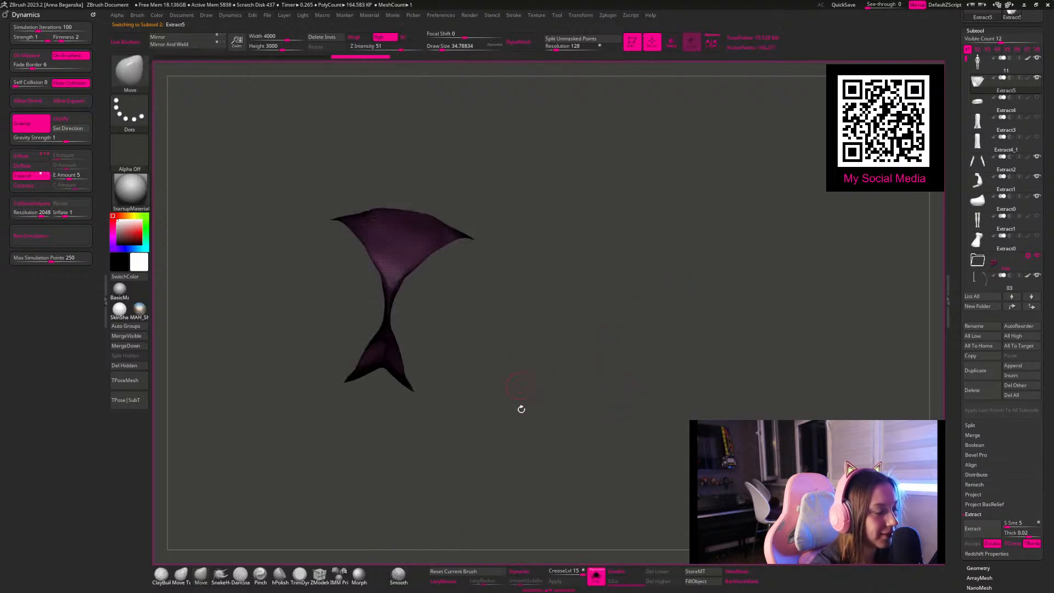
click(630, 575)
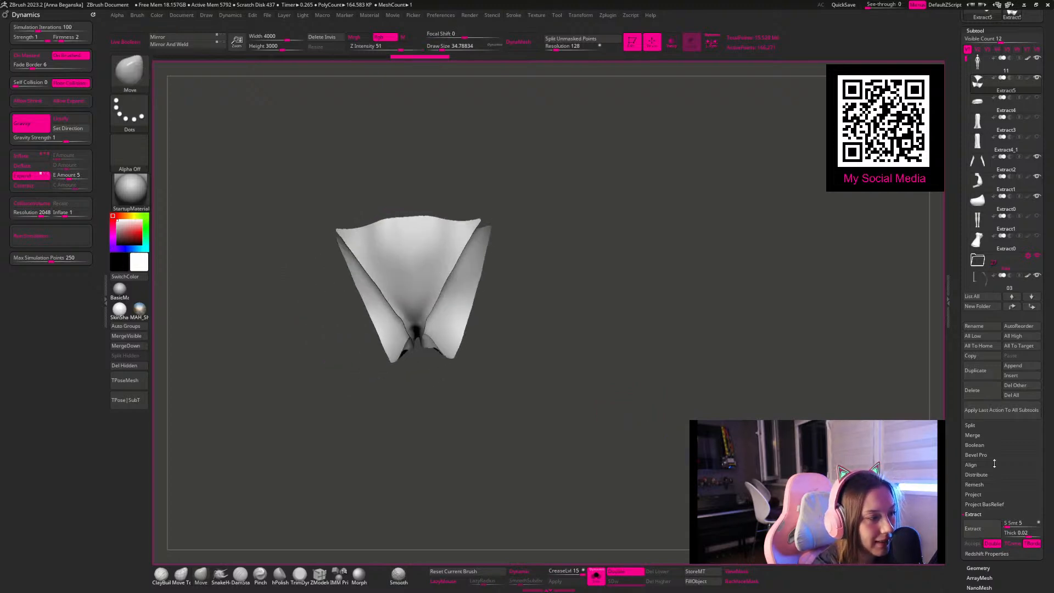
Step: Remesh the extracted briefs with ZRemesher at a target polygon count of 5
scroll(962, 511, down, 5)
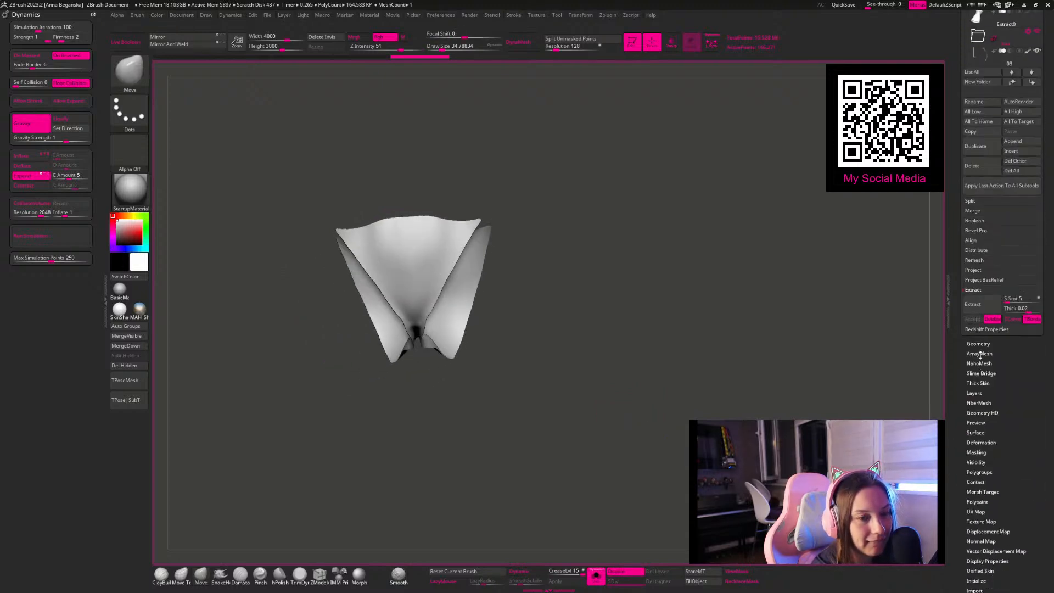
click(978, 345)
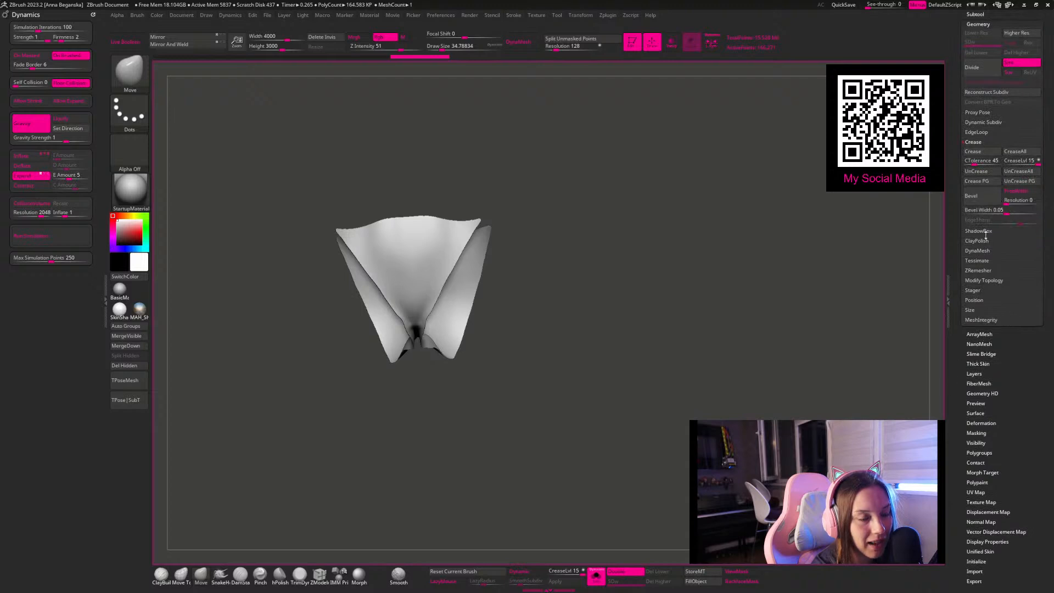
click(977, 270)
click(979, 207)
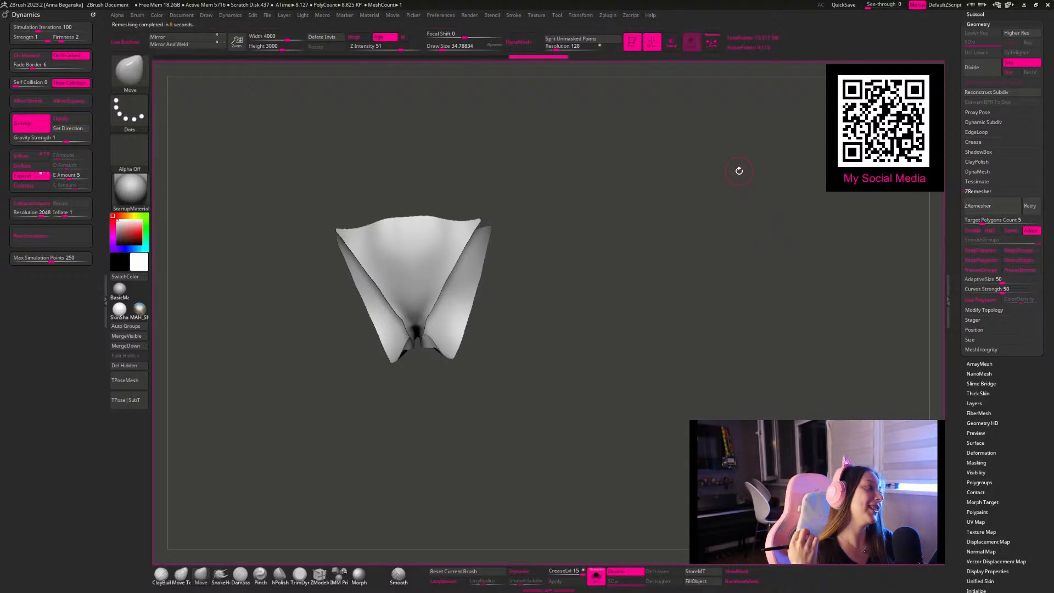
Step: Display the polyframe on the briefs and remesh them with ZRemesher at a target polygon count of 0.1
key(shift+f)
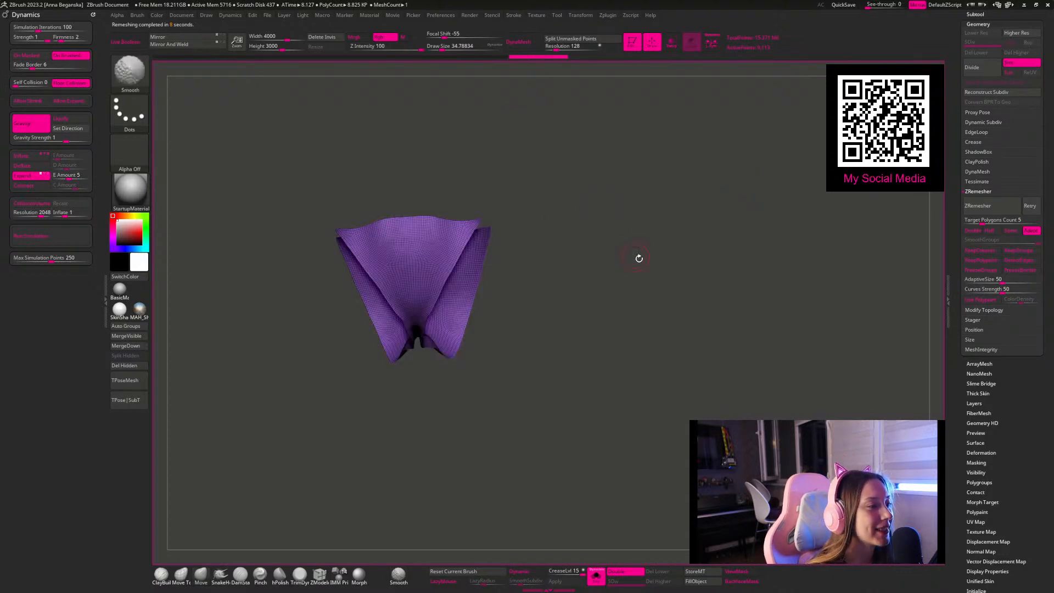
alt+drag(635, 257, 658, 248)
click(971, 219)
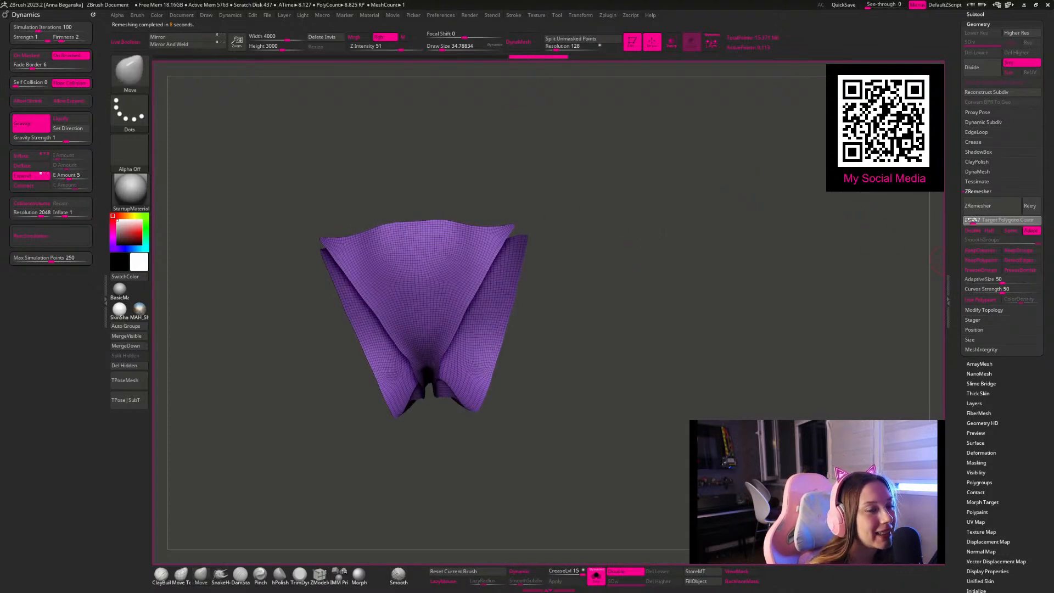
click(978, 206)
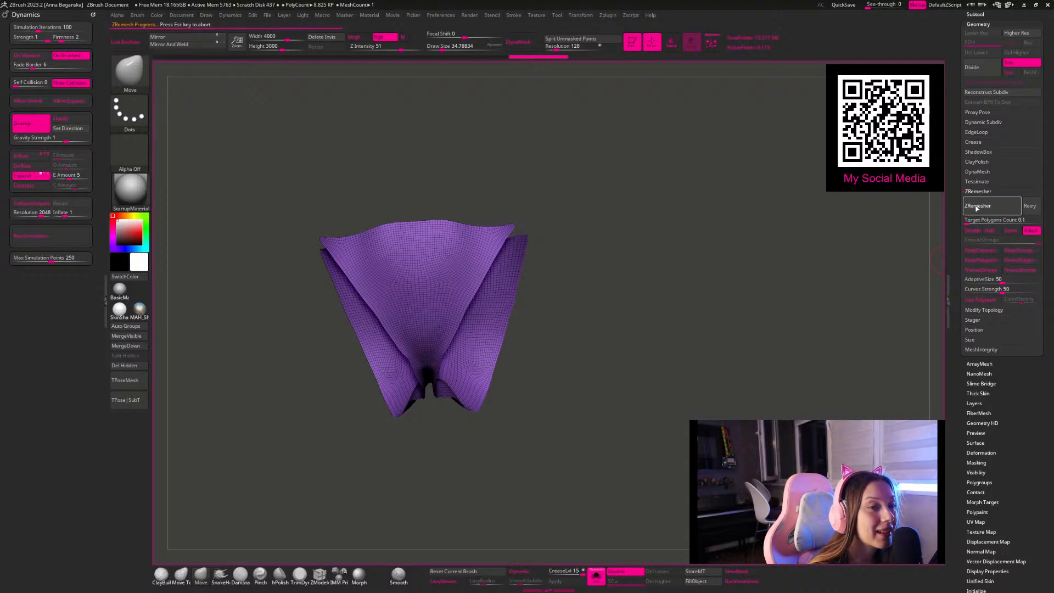
drag(796, 230, 732, 280)
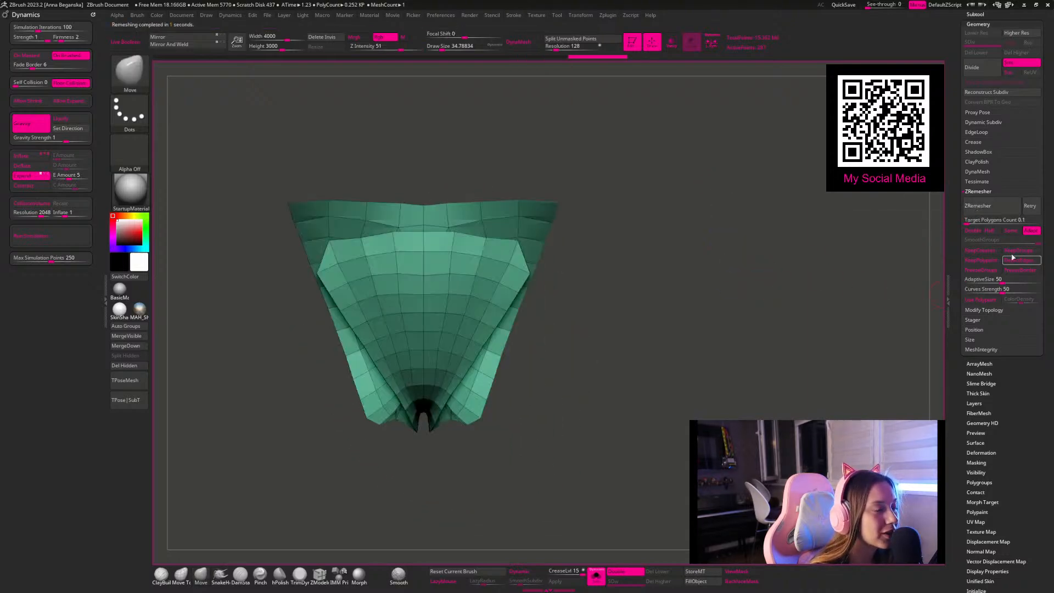
Step: Pull the front panel's upper side corners outward into points, remesh the briefs again, and show the whole character
click(969, 205)
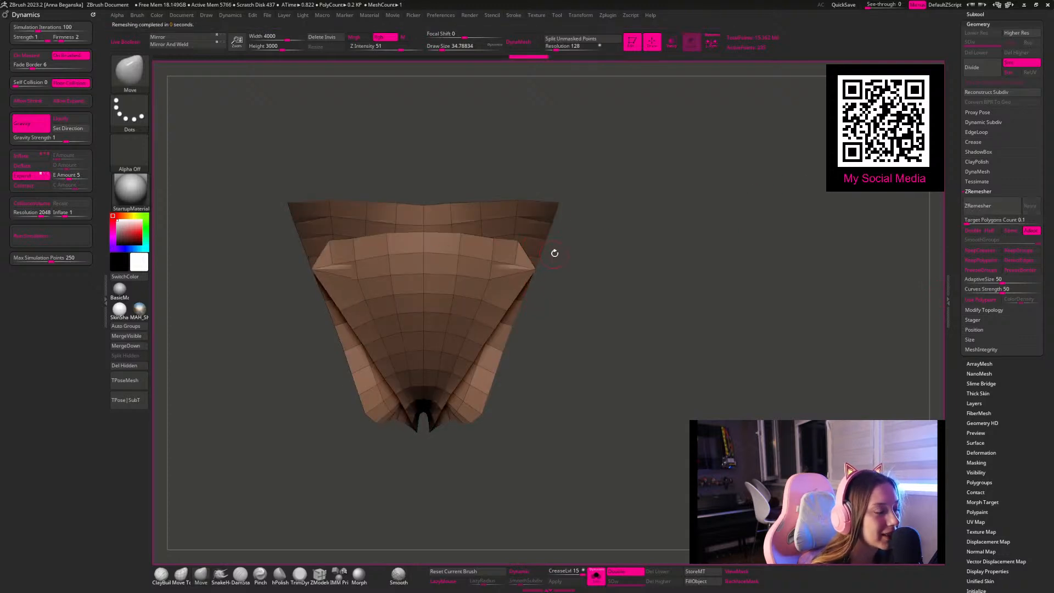
key(ctrl+z)
drag(530, 272, 539, 251)
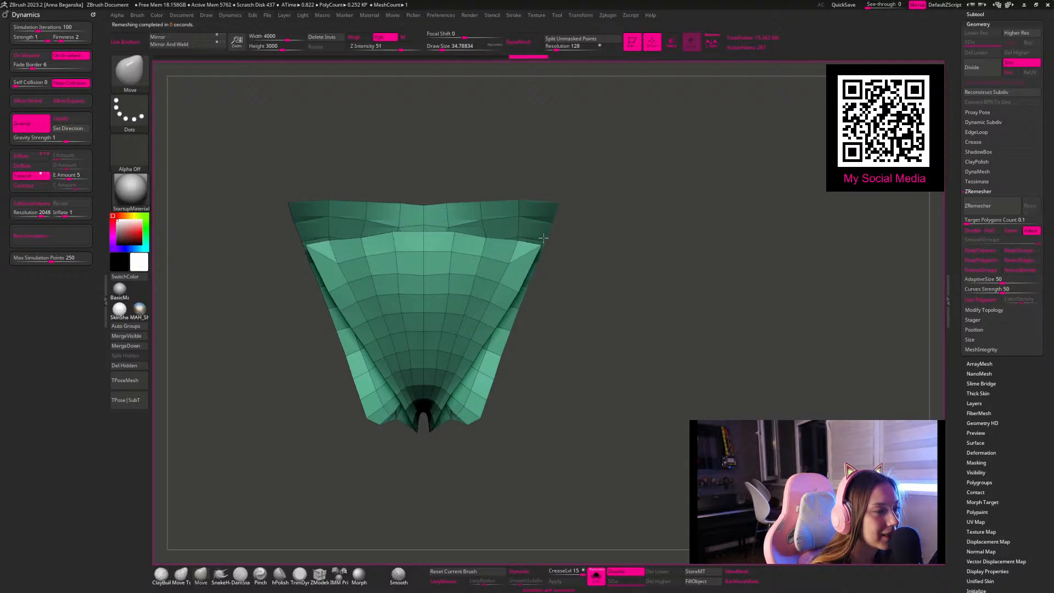
click(982, 204)
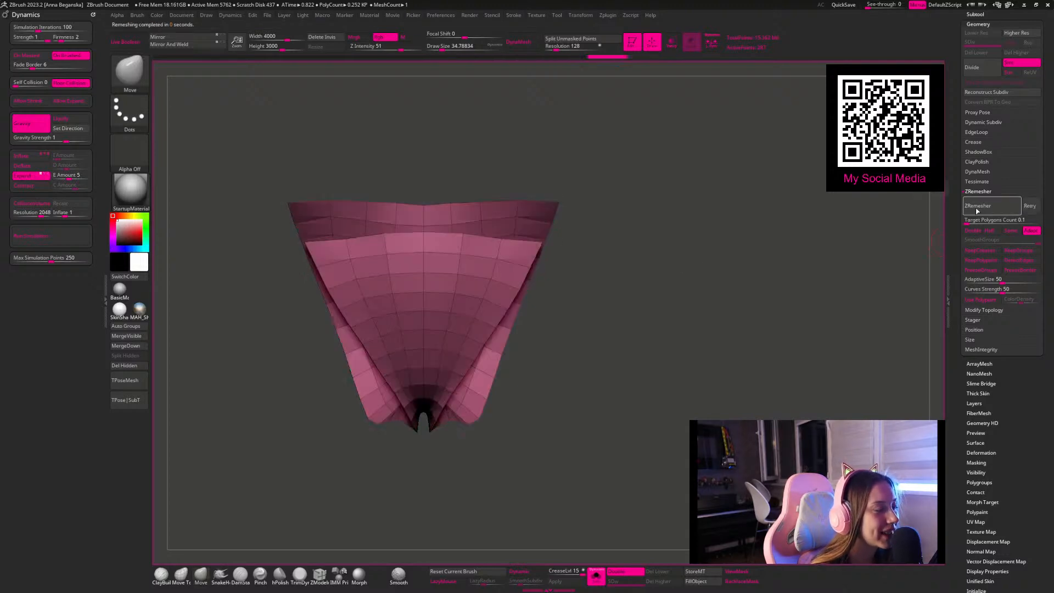
drag(758, 244, 568, 556)
click(596, 576)
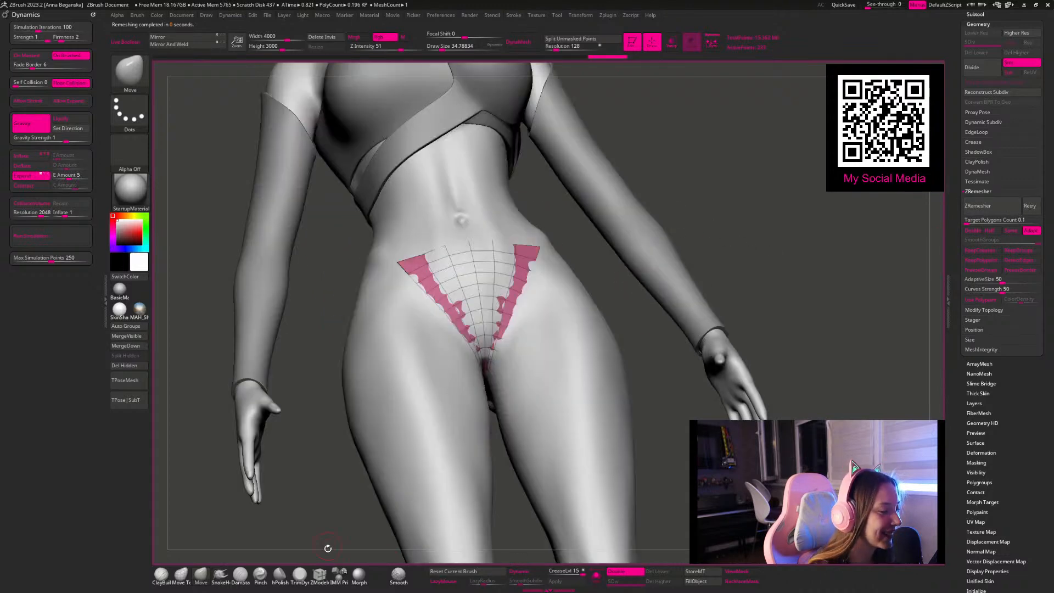
Step: Extrude all polygons of the briefs with ZModeler to give them thickness
click(319, 574)
mouse_move(697, 143)
mouse_down()
mouse_move(611, 225)
mouse_move(523, 283)
mouse_up()
key(space)
key(space)
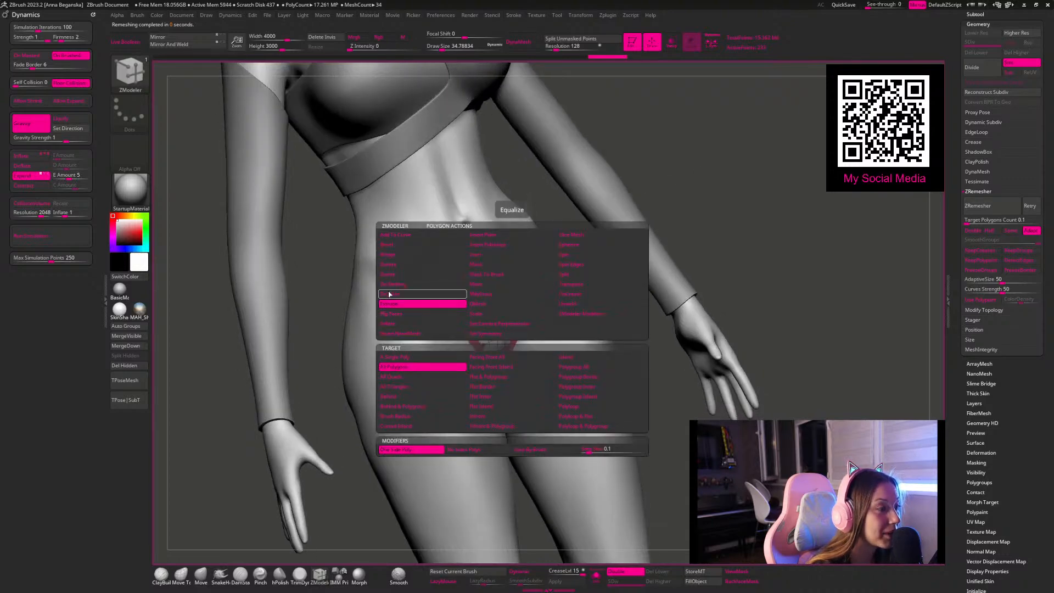
click(388, 326)
drag(664, 162, 523, 272)
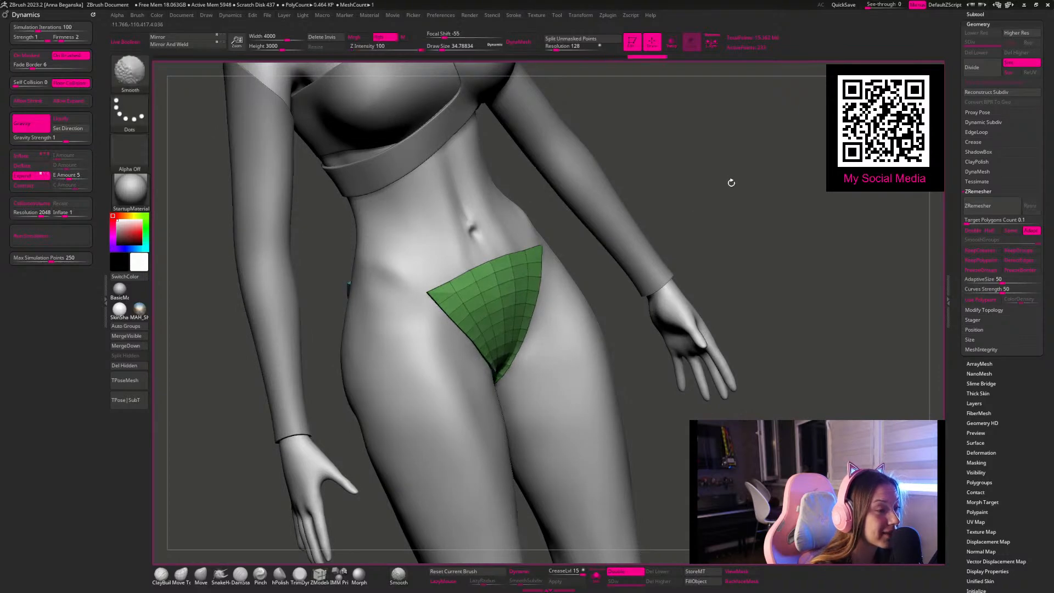
shift+drag(728, 188, 732, 238)
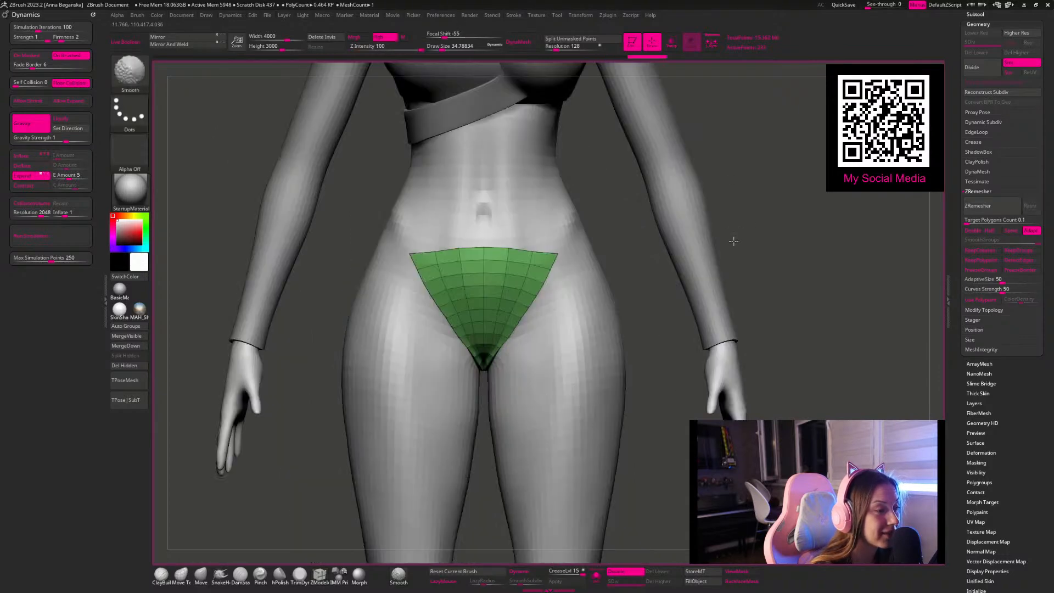
Step: Crease the briefs' polygroup borders, isolate the mesh, and set ZModeler's edge action to Crease for the rim edges
click(980, 141)
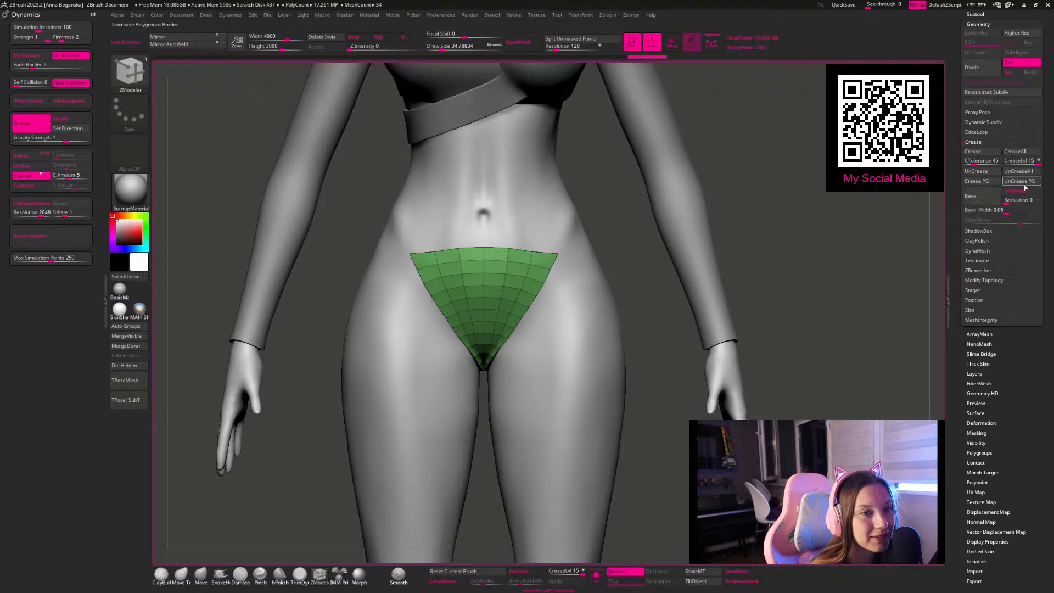
click(983, 183)
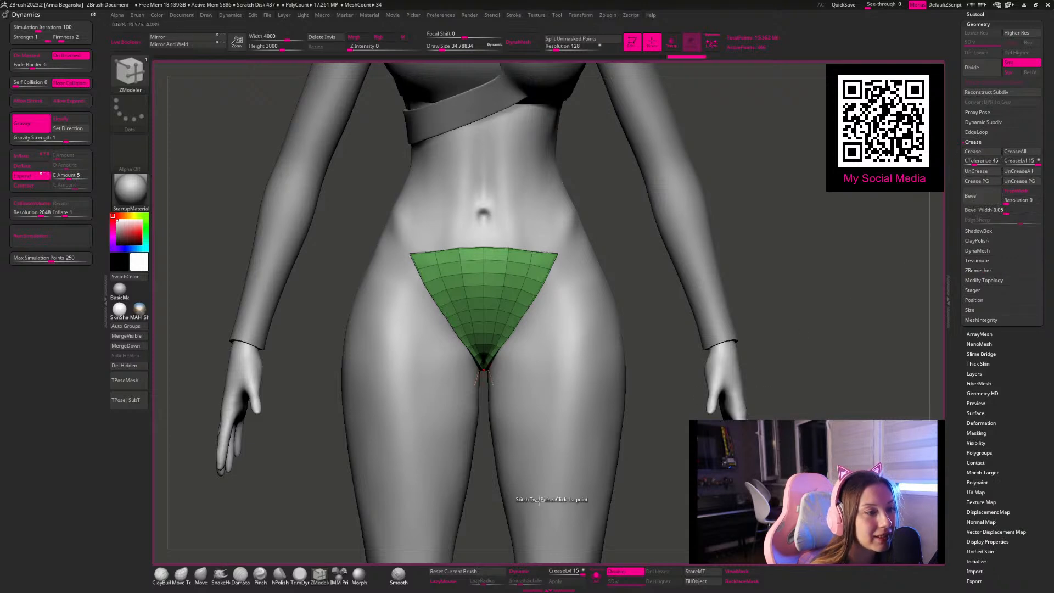
click(596, 576)
mouse_move(689, 336)
mouse_down()
mouse_move(676, 338)
mouse_move(626, 296)
mouse_move(577, 324)
mouse_up()
key(space)
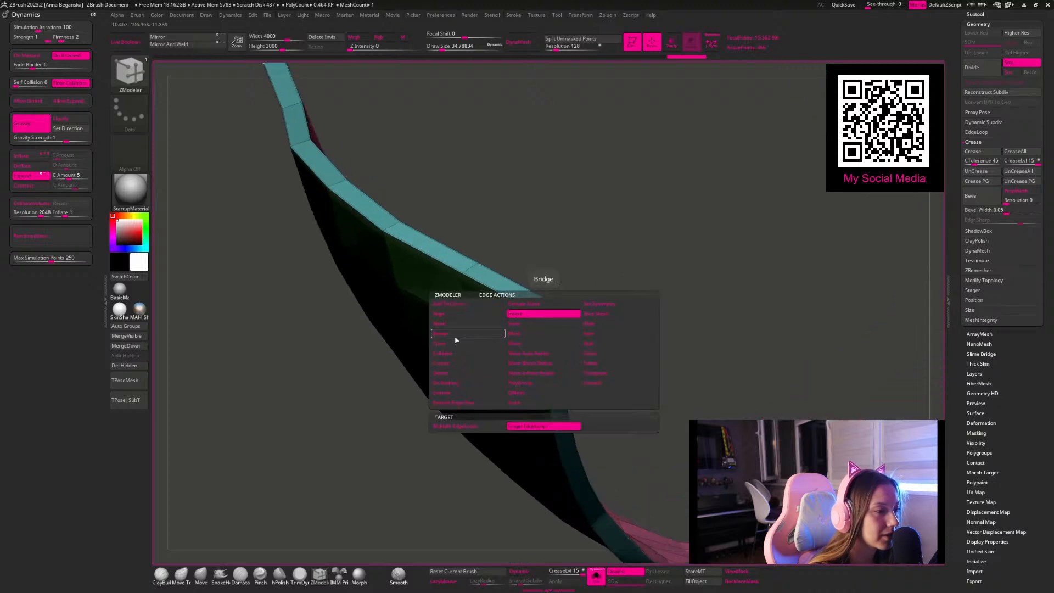
click(442, 367)
drag(554, 300, 685, 231)
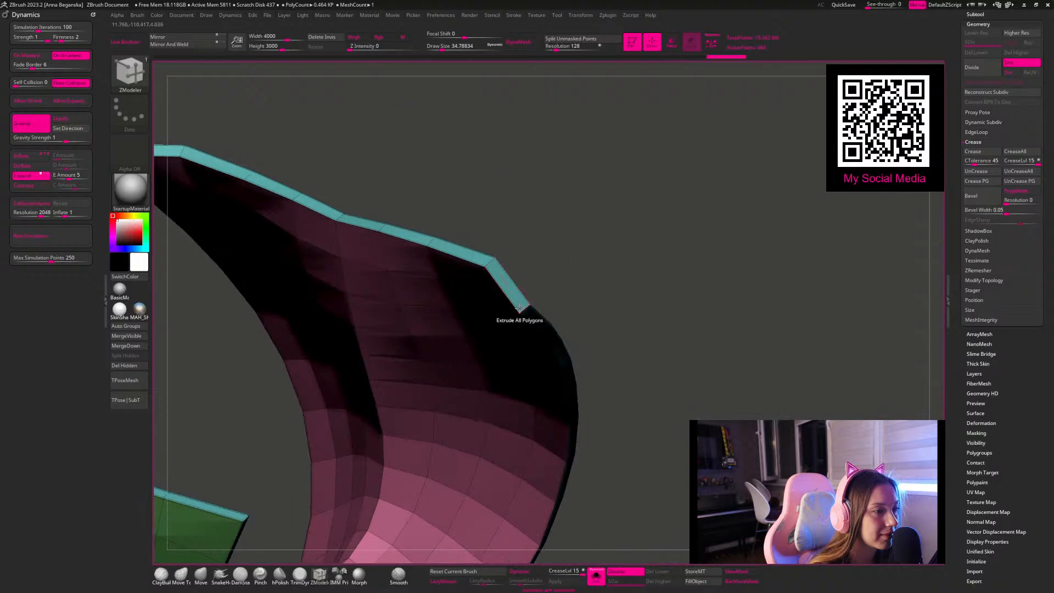
Step: Preview the briefs with dynamic subdivision, hide the polyframe, and bring the other subtools back into view
key(f)
key(d)
mouse_move(649, 309)
mouse_down()
mouse_move(657, 297)
mouse_move(663, 316)
mouse_up()
key(shift+f)
mouse_move(668, 352)
shift+mouse_down()
mouse_move(698, 398)
mouse_move(612, 447)
shift+mouse_up()
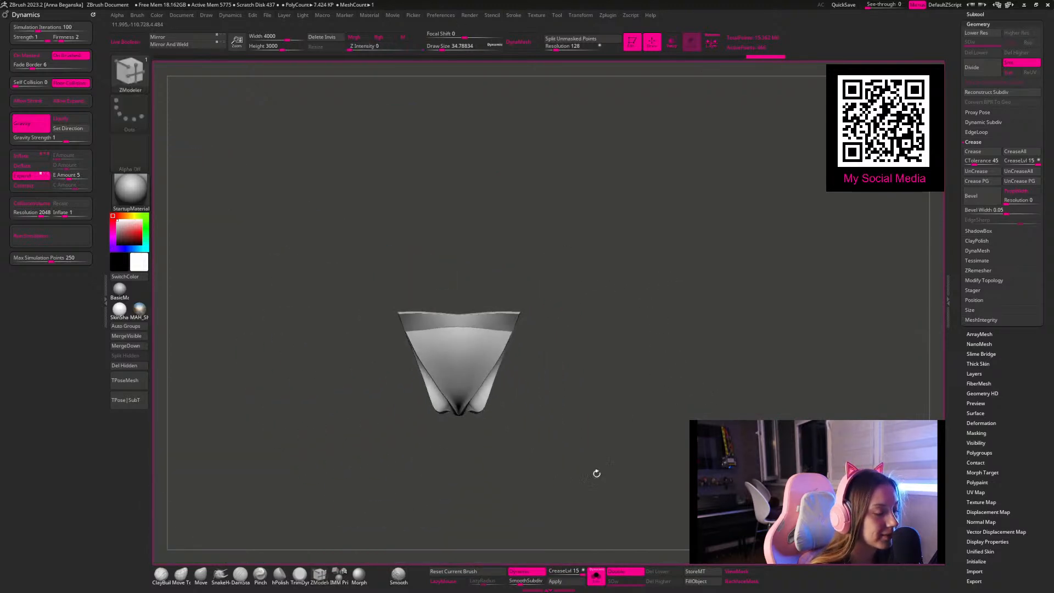
click(601, 580)
Step: Set the briefs' crease level to 2 and their smooth subdivision level to 4
click(561, 570)
text(5)
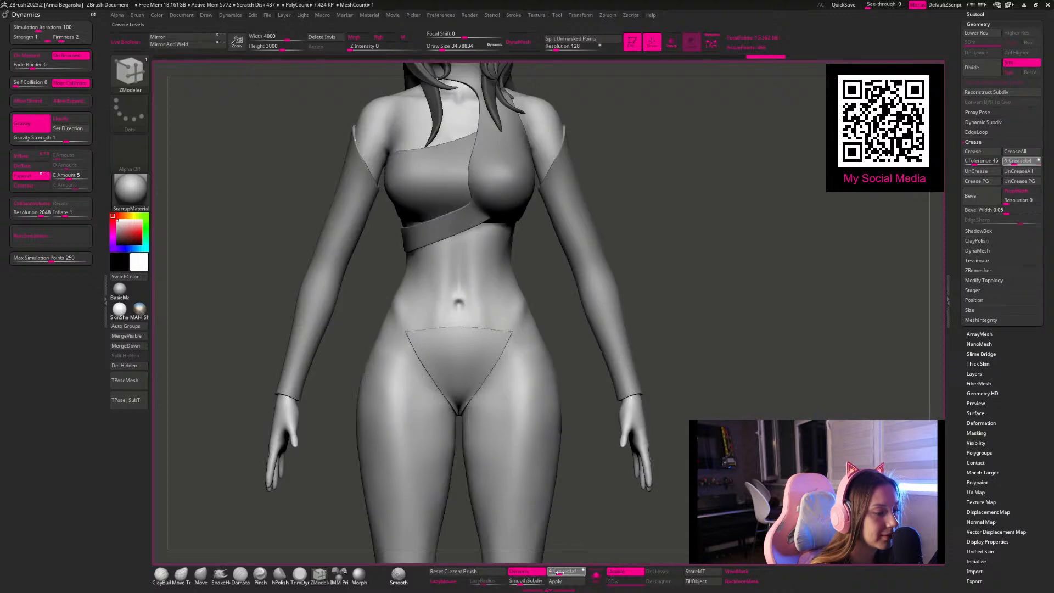
click(528, 581)
text(4)
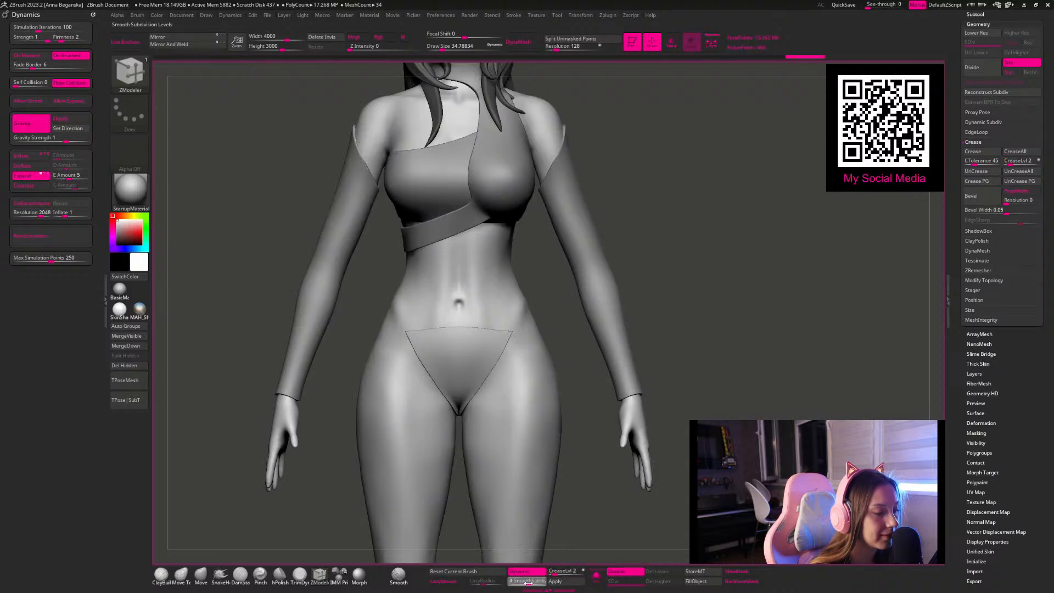
key(Return)
Step: Make the body the active subtool and frame the character from the front
alt+drag(701, 363, 617, 371)
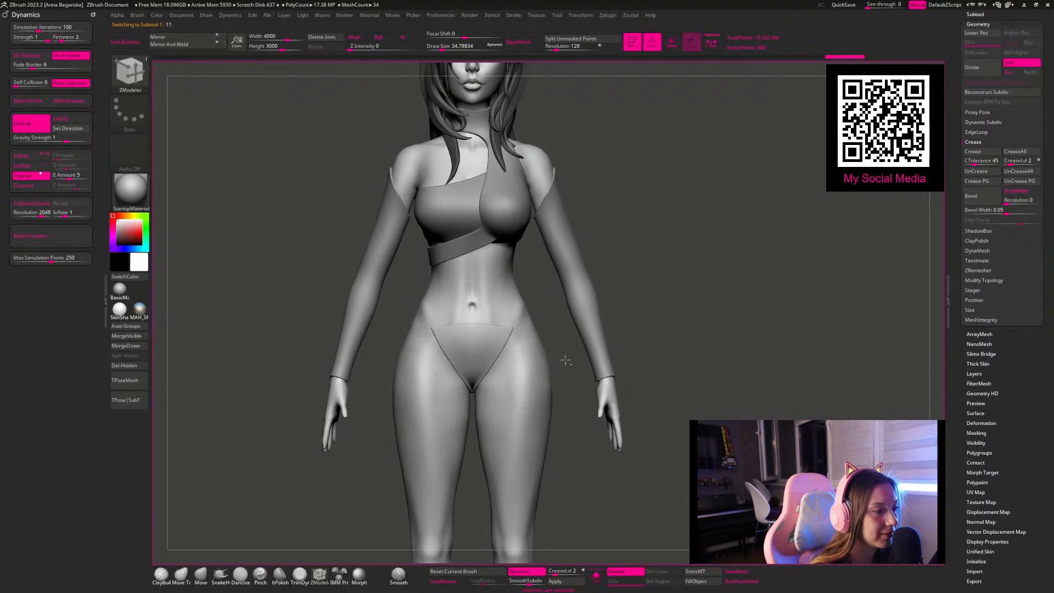
alt+click(517, 401)
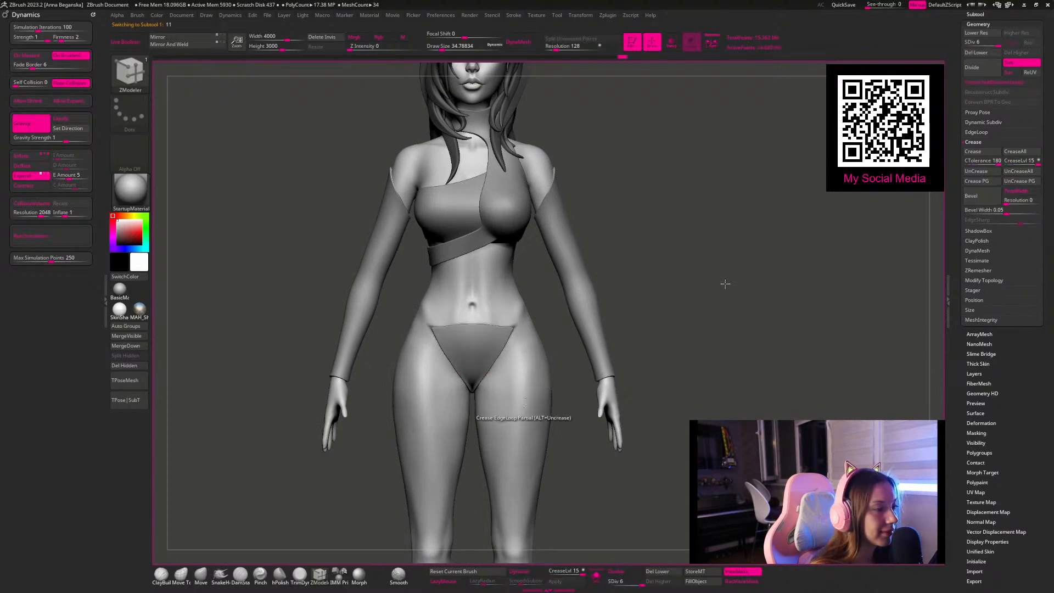
alt+drag(654, 278, 753, 401)
key(ctrl+h)
ctrl+drag(739, 308, 827, 402)
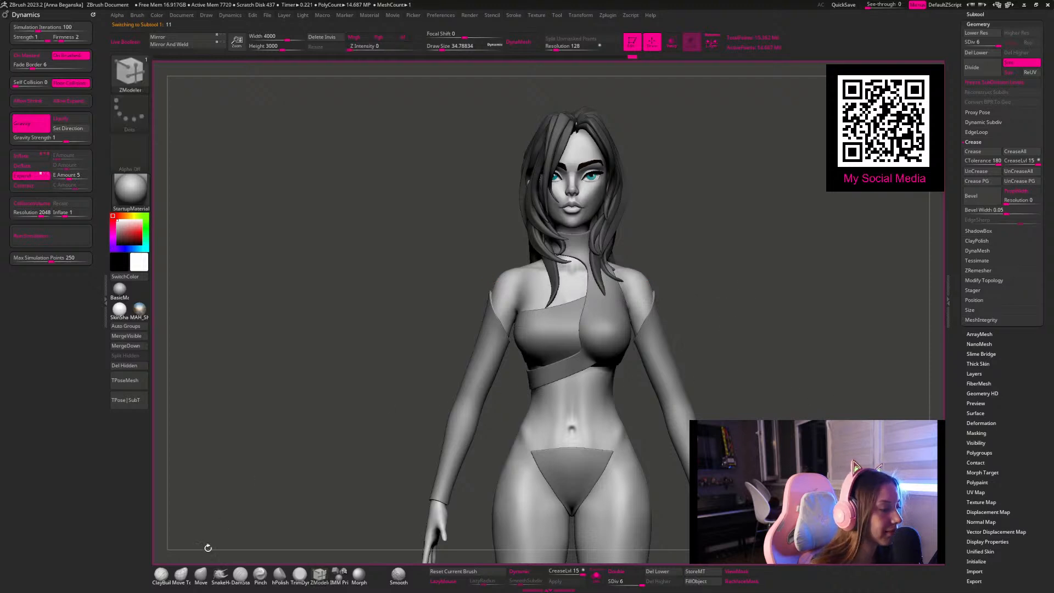
Step: Mask a curved waistband across the front of the hips, just above the briefs
click(201, 573)
mouse_move(693, 149)
alt+mouse_down()
mouse_move(692, 196)
mouse_move(675, 215)
alt+mouse_up()
key(space)
mouse_move(491, 286)
mouse_down()
mouse_move(522, 276)
mouse_move(467, 264)
mouse_move(540, 263)
mouse_move(453, 261)
mouse_up()
key(space)
key(space)
ctrl+drag(718, 211, 685, 273)
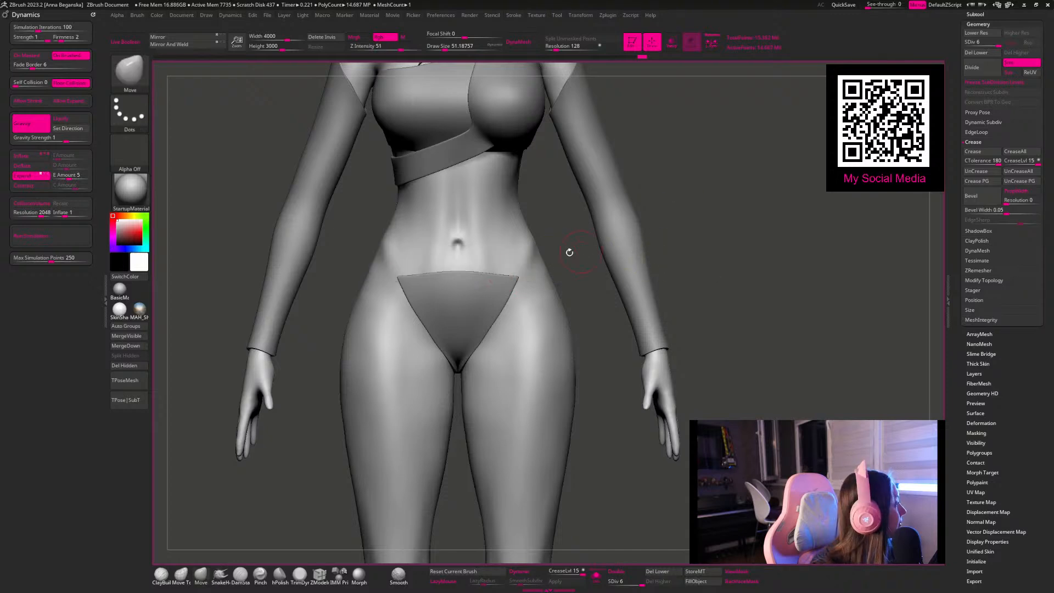
mouse_move(455, 262)
ctrl+mouse_down()
mouse_move(530, 242)
mouse_move(488, 260)
mouse_move(532, 250)
mouse_move(542, 261)
mouse_move(546, 236)
ctrl+mouse_up()
key(space)
click(536, 248)
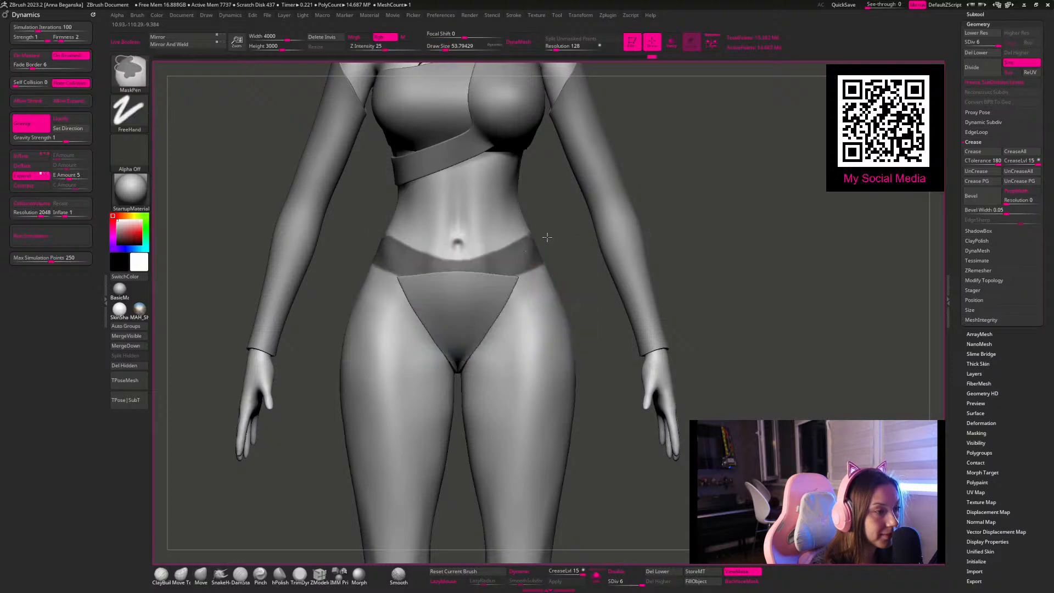
Step: Extend the waistband mask around the sides and back of the hips
drag(704, 178, 488, 182)
mouse_move(539, 245)
ctrl+mouse_down()
mouse_move(621, 246)
mouse_move(551, 246)
ctrl+mouse_up()
drag(769, 214, 704, 204)
mouse_move(308, 292)
mouse_down()
mouse_move(329, 279)
mouse_move(405, 301)
mouse_move(816, 291)
mouse_up()
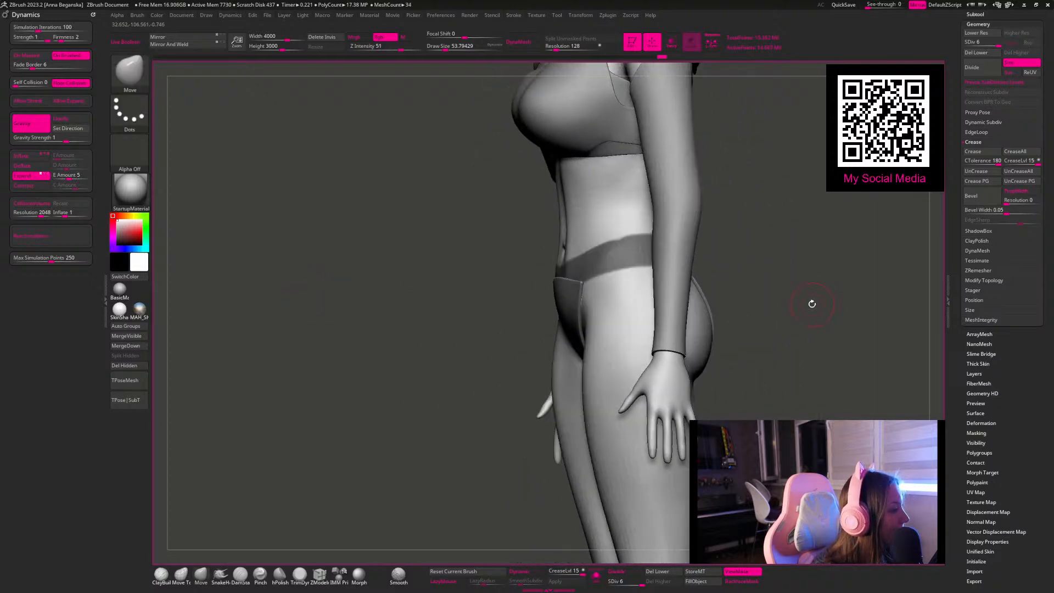
drag(813, 308, 842, 291)
shift+drag(858, 213, 873, 238)
key(space)
drag(666, 236, 660, 234)
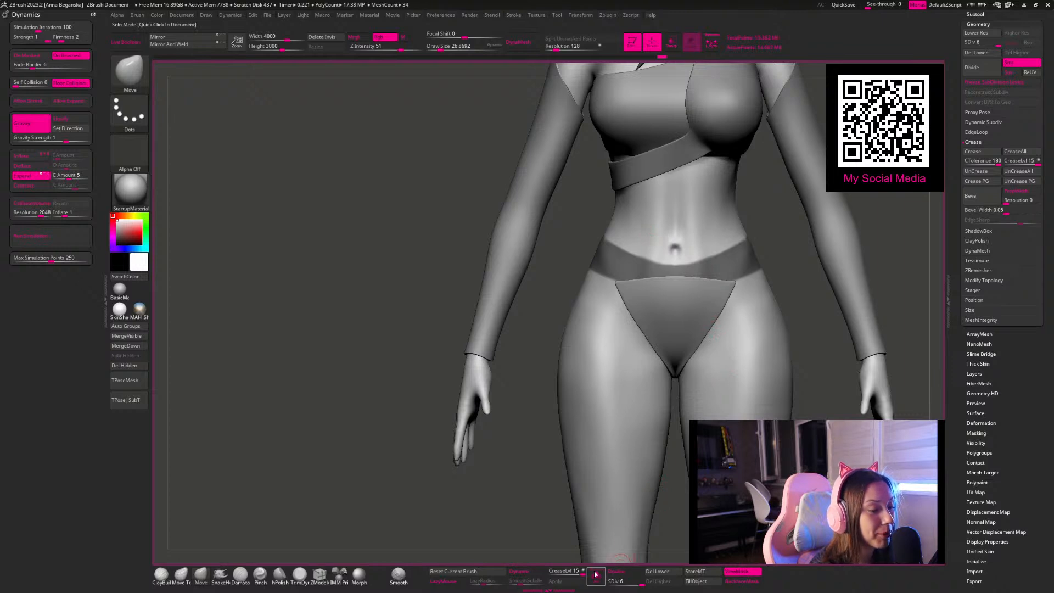
Step: Isolate the body, clean up the waistband mask's lower edge at front and back, and show all subtools again
click(596, 576)
mouse_move(431, 168)
alt+mouse_down()
mouse_move(277, 129)
mouse_move(297, 163)
alt+mouse_up()
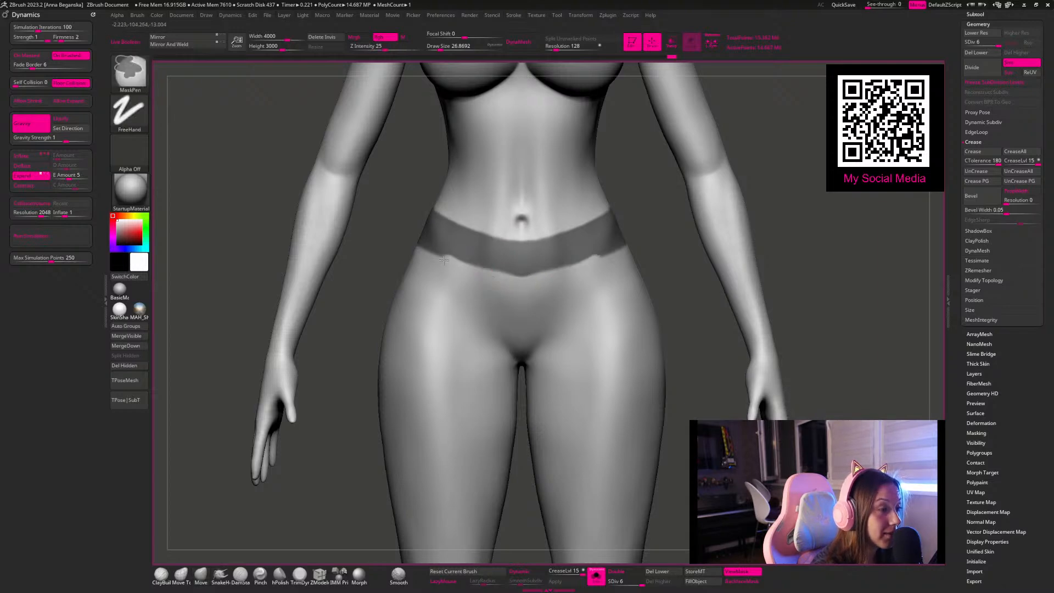
mouse_move(374, 231)
mouse_down()
mouse_move(599, 233)
mouse_move(522, 256)
mouse_up()
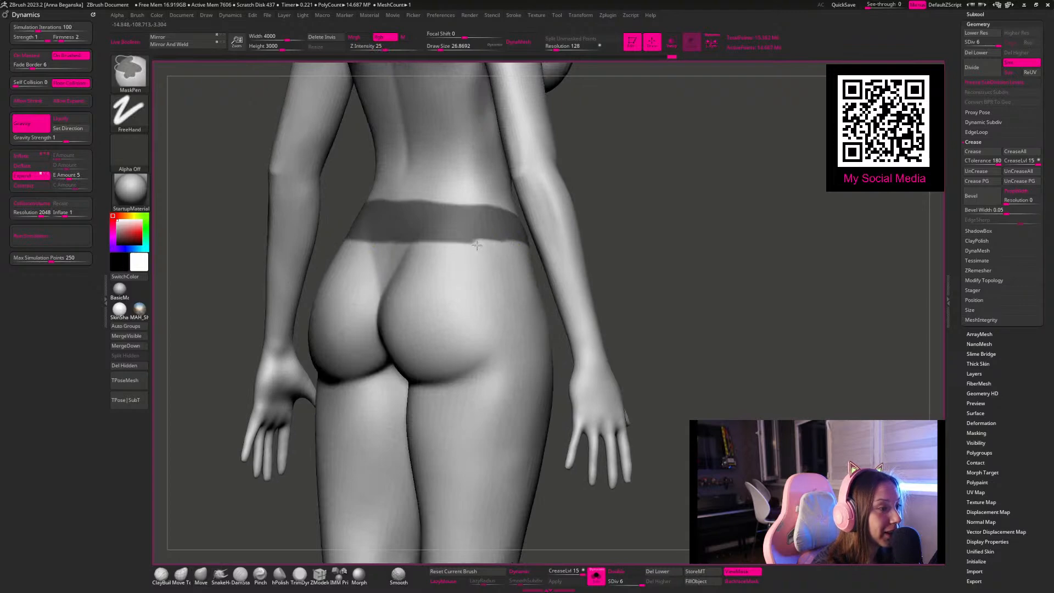
ctrl+alt+drag(448, 244, 387, 243)
mouse_move(692, 251)
mouse_down()
mouse_move(746, 275)
mouse_move(764, 266)
mouse_up()
shift+drag(880, 197, 823, 176)
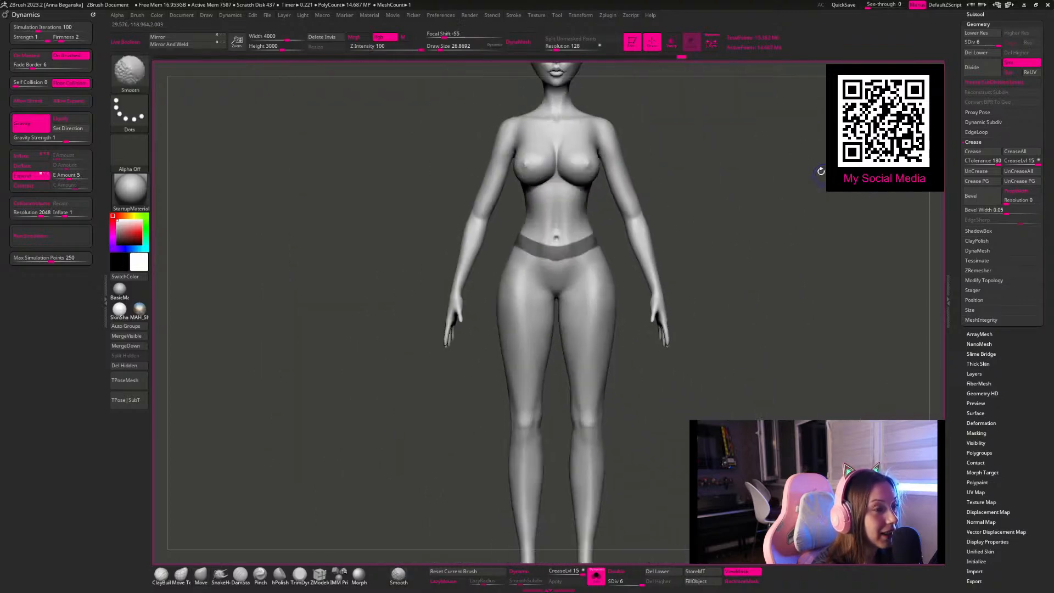
alt+drag(742, 216, 718, 216)
click(596, 574)
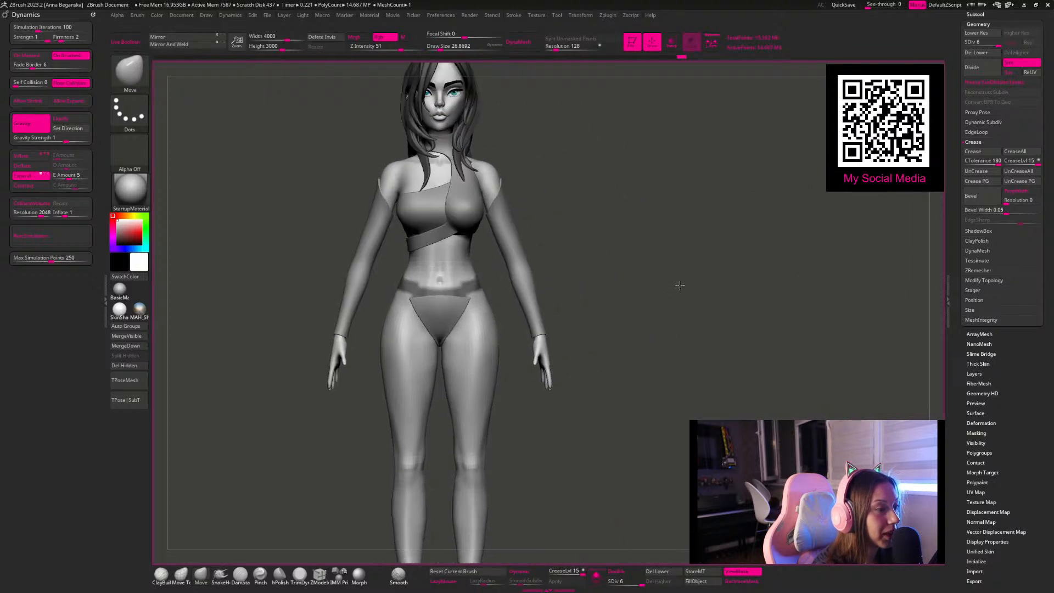
alt+drag(677, 287, 737, 310)
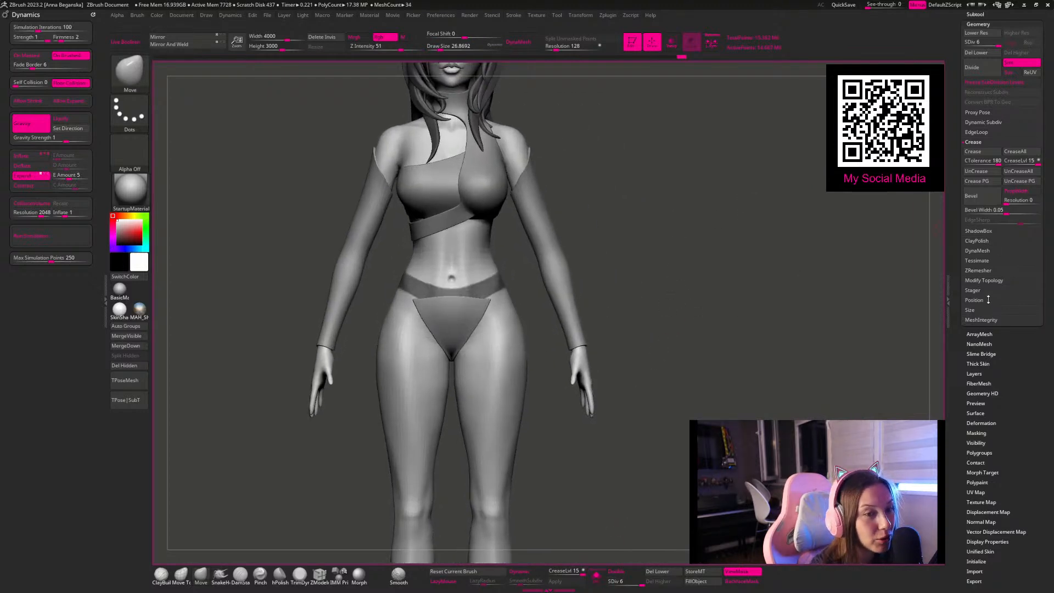
Step: Extract the masked waistband as a new subtool with smoothing 5 and thickness 0, isolate it, and display it double-sided
scroll(980, 73, up, 3)
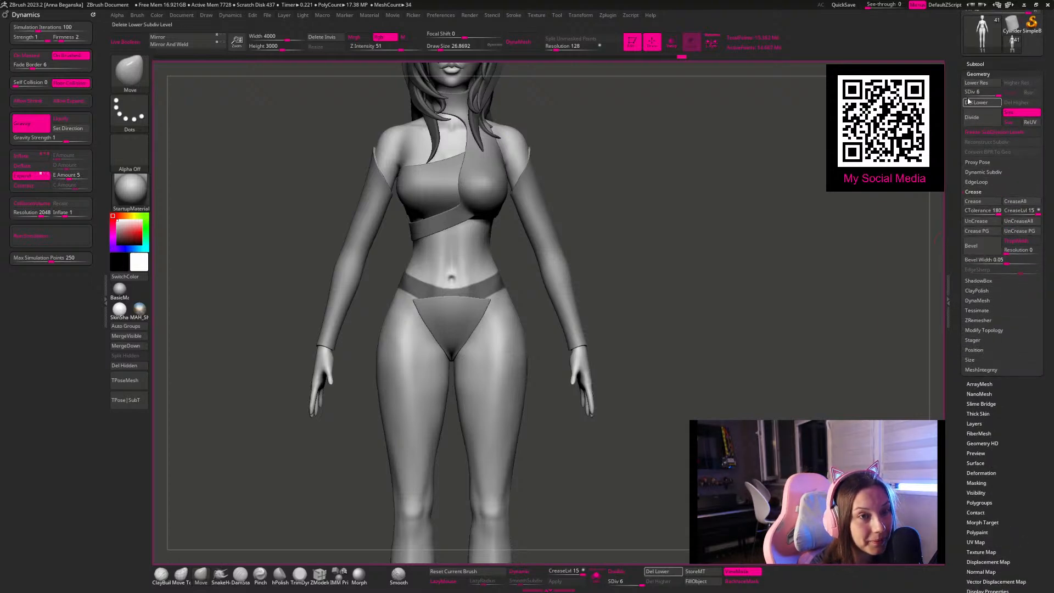
click(976, 64)
click(973, 558)
click(972, 572)
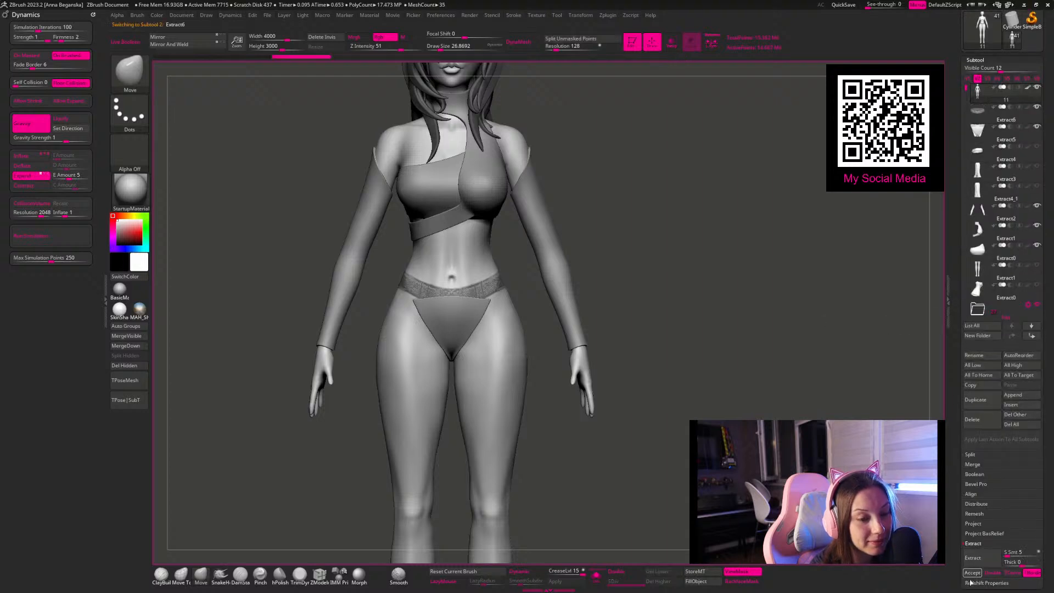
click(597, 575)
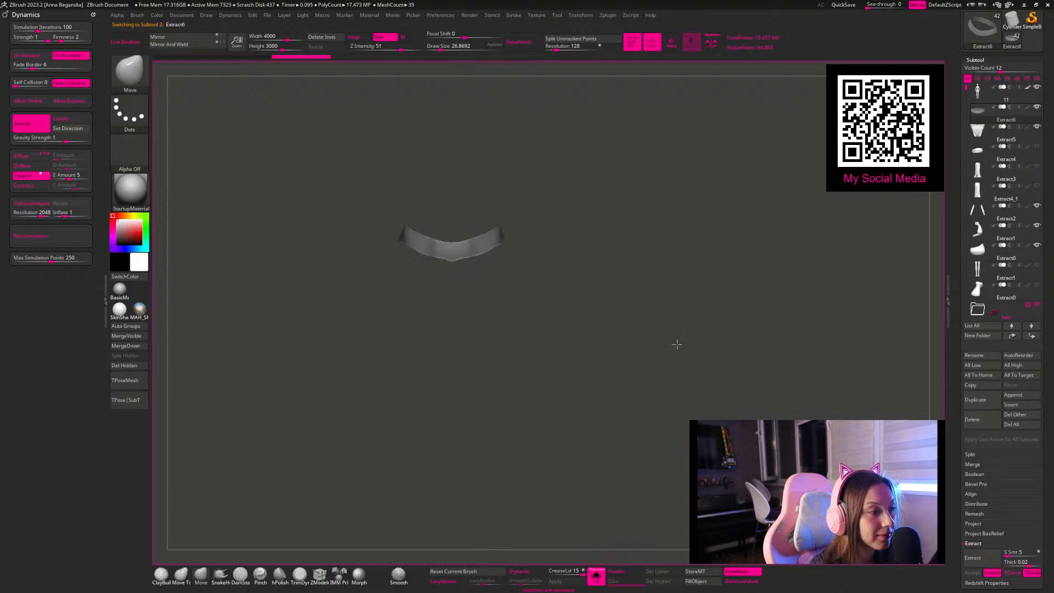
click(621, 568)
Step: Remesh the extracted waistband with ZRemesher at a target polygon count of 5
drag(961, 523, 961, 473)
click(976, 421)
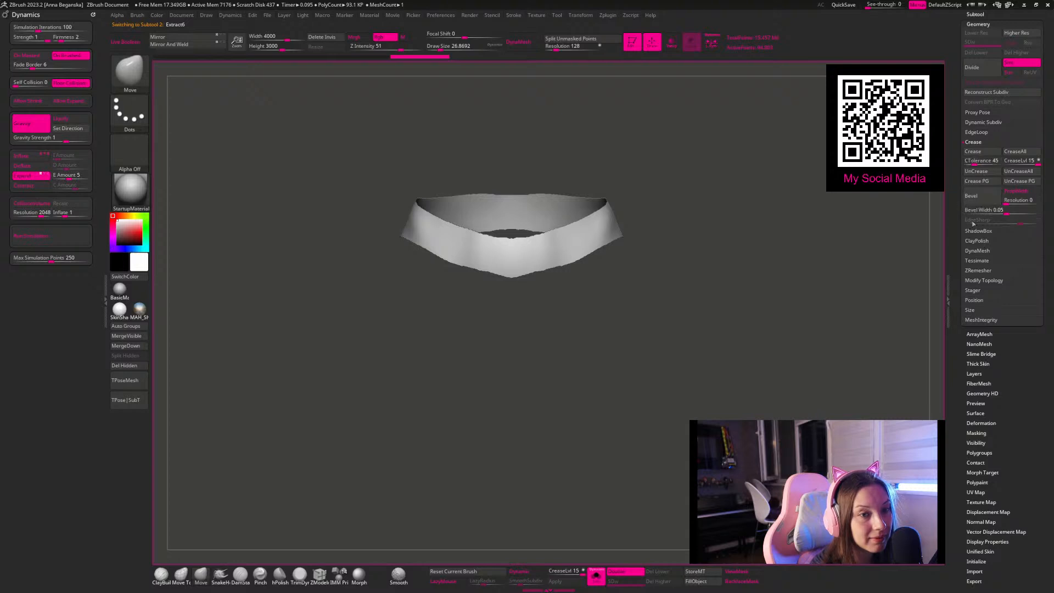
click(979, 271)
click(980, 208)
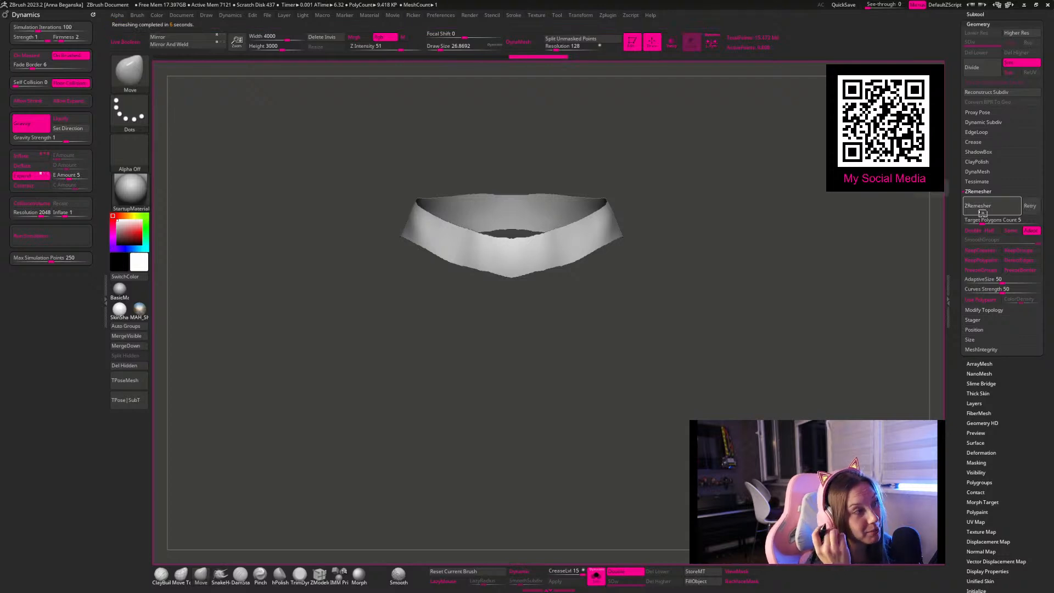
Step: Display the waistband's wireframe and try a ZRemesher pass at a target polygon count of 0.1, undoing the remesh
key(shift+f)
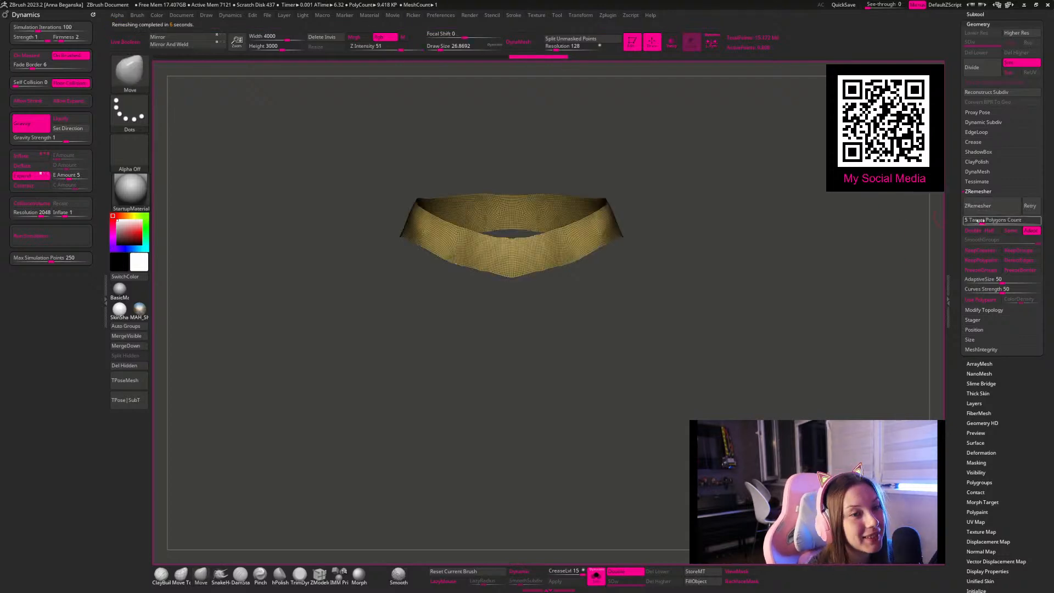
drag(986, 219, 964, 220)
click(996, 207)
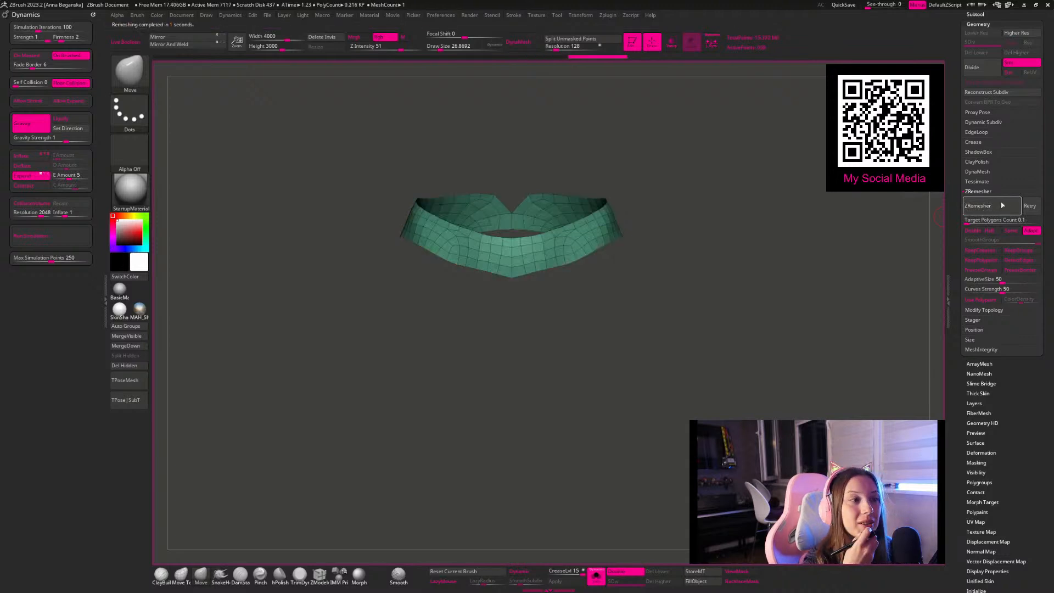
key(ctrl+z)
Step: Remesh the waistband with ZRemesher at a target polygon count of 1
click(986, 220)
text(1)
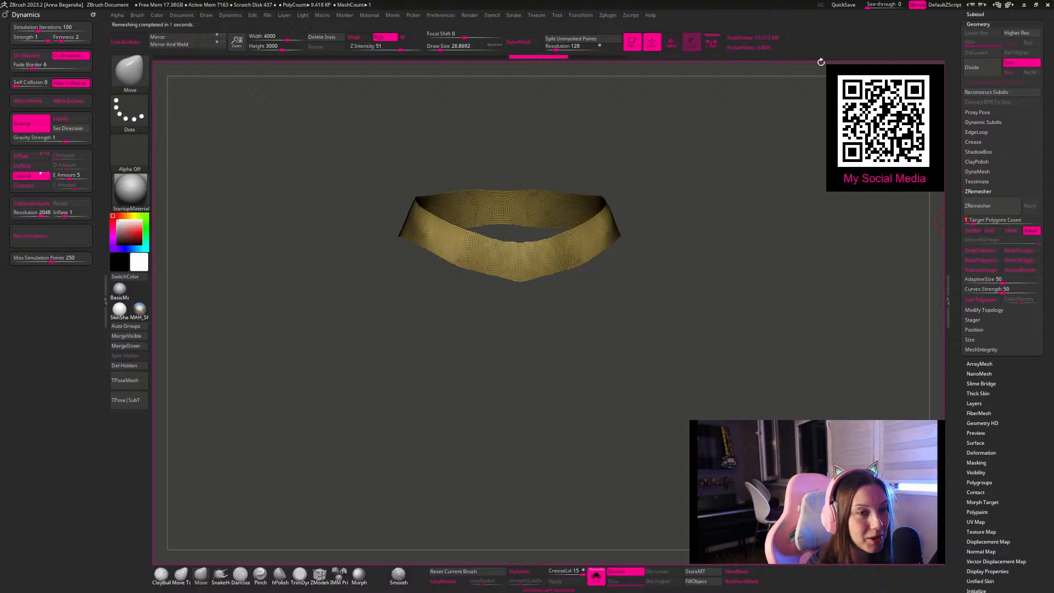
click(973, 207)
alt+drag(707, 241, 671, 259)
click(976, 205)
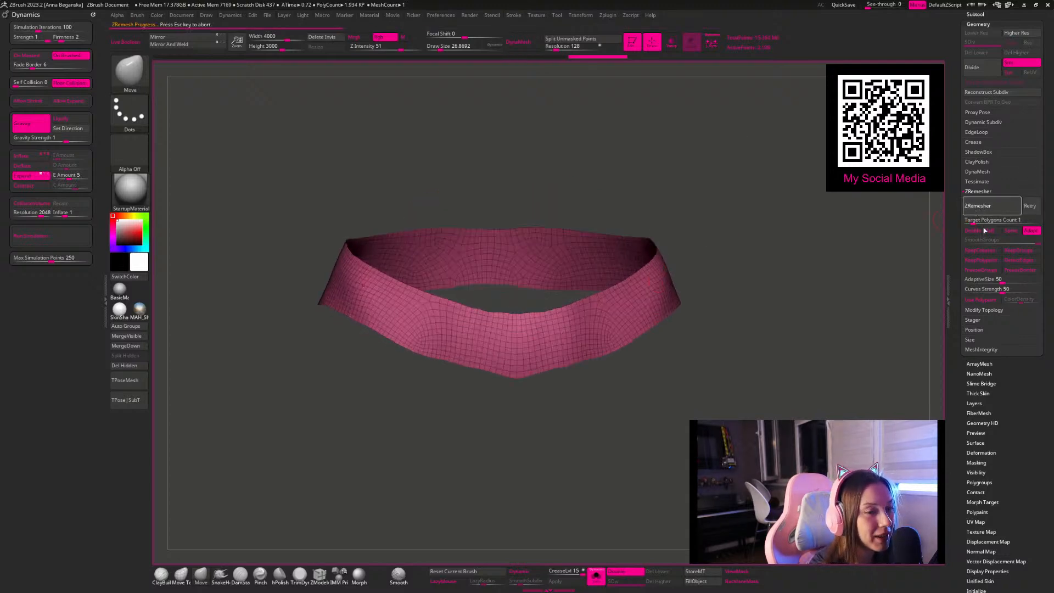
Step: Reduce the waistband to a low-poly mesh with repeated ZRemesher passes at a target polygon count of 0.1
click(969, 220)
text(0.1)
key(Return)
click(977, 207)
click(979, 220)
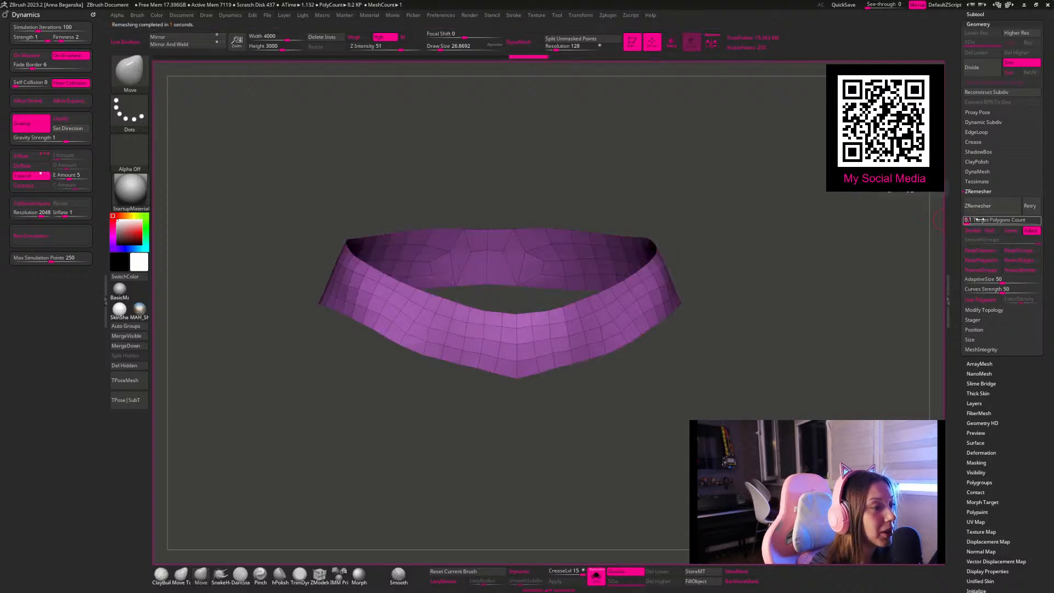
click(986, 209)
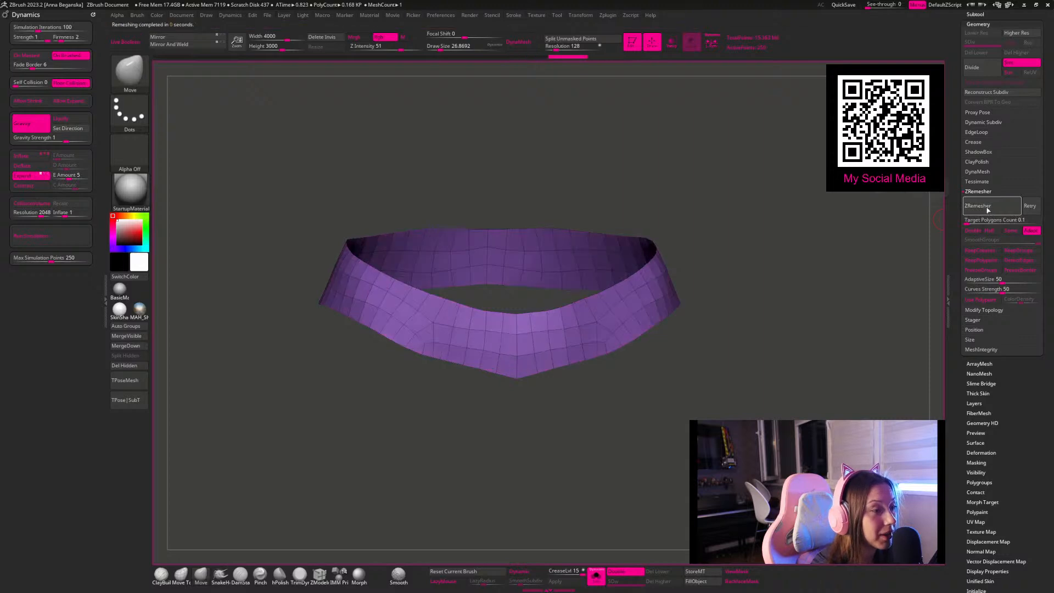
click(986, 207)
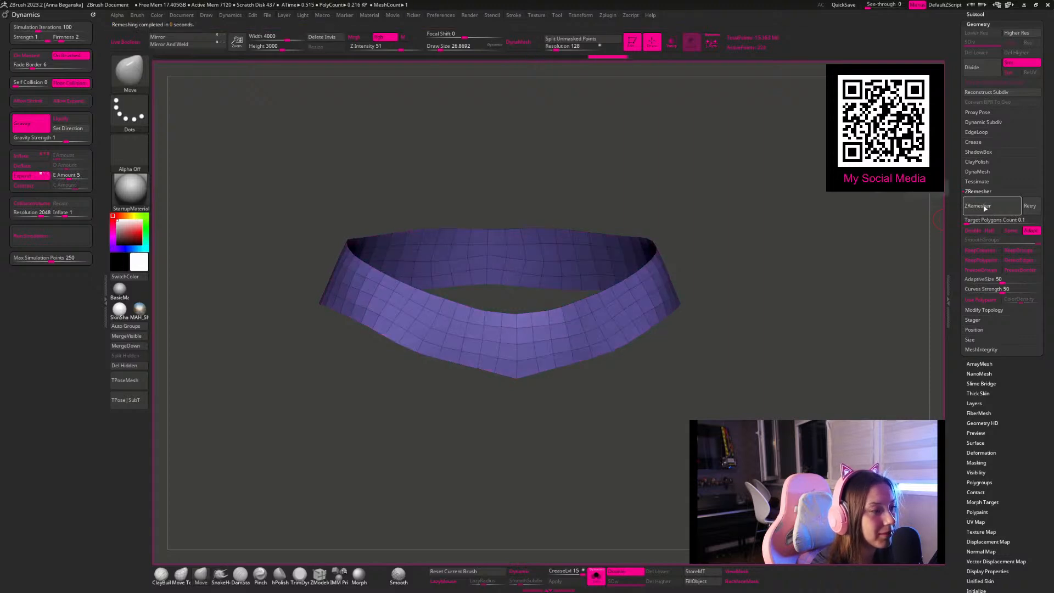
Step: Show all subtools and give the low-poly waistband a slight thickness using the ZModeler brush
alt+drag(854, 239, 730, 303)
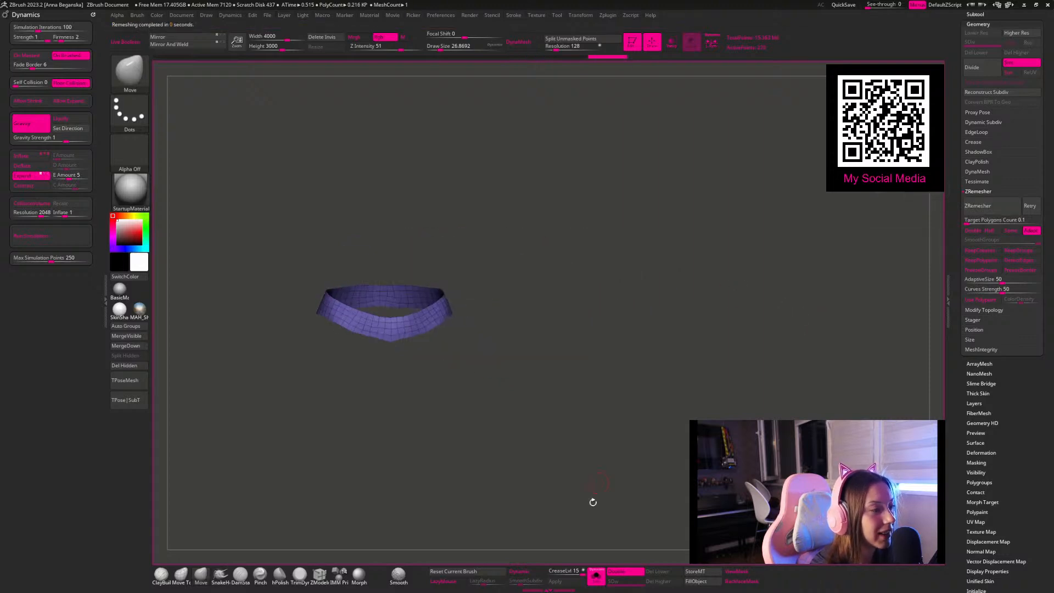
click(595, 576)
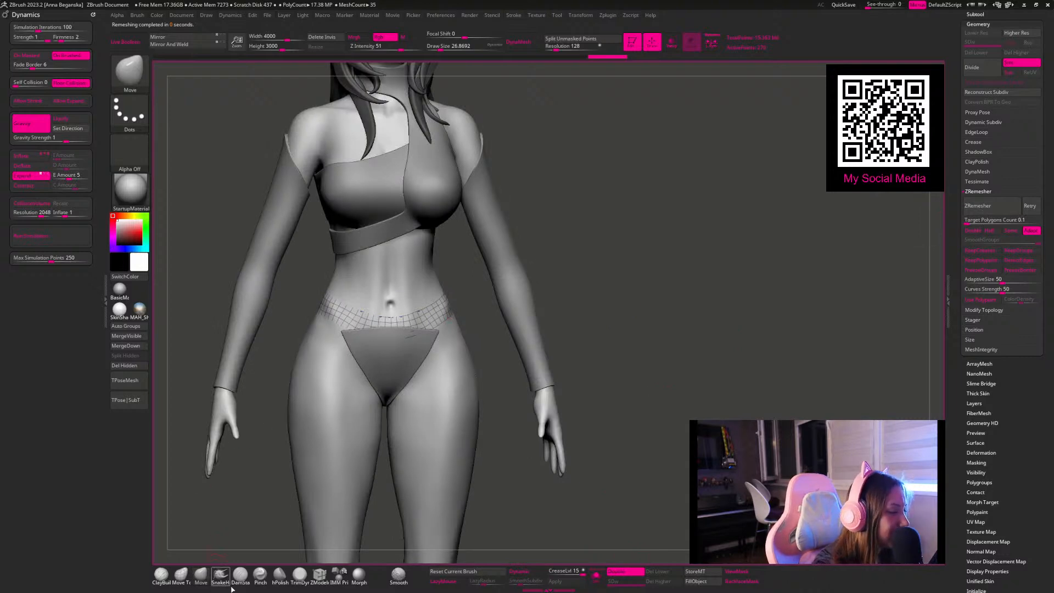
click(319, 576)
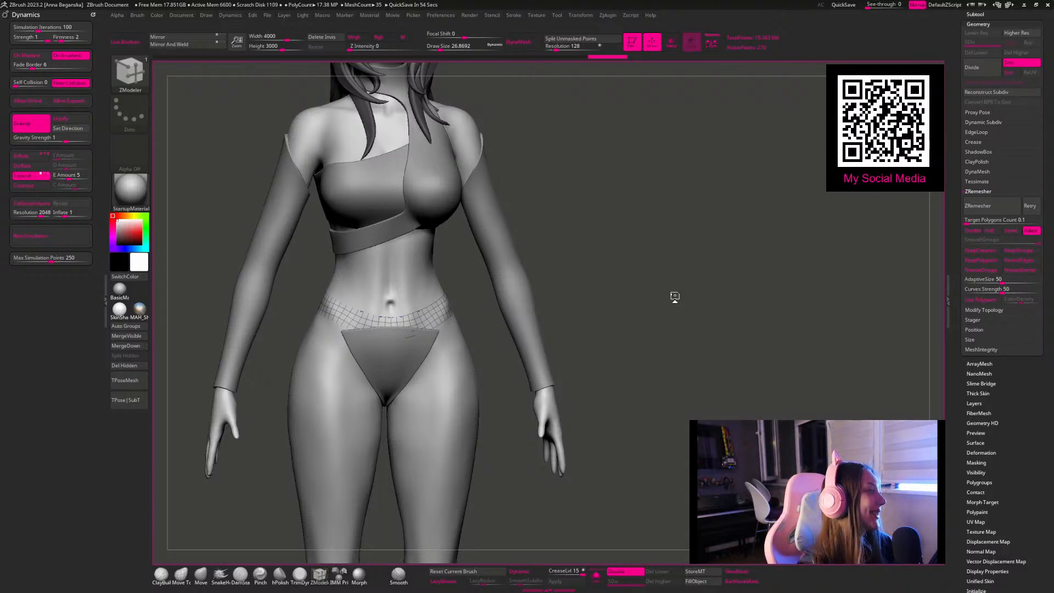
alt+drag(657, 251, 684, 188)
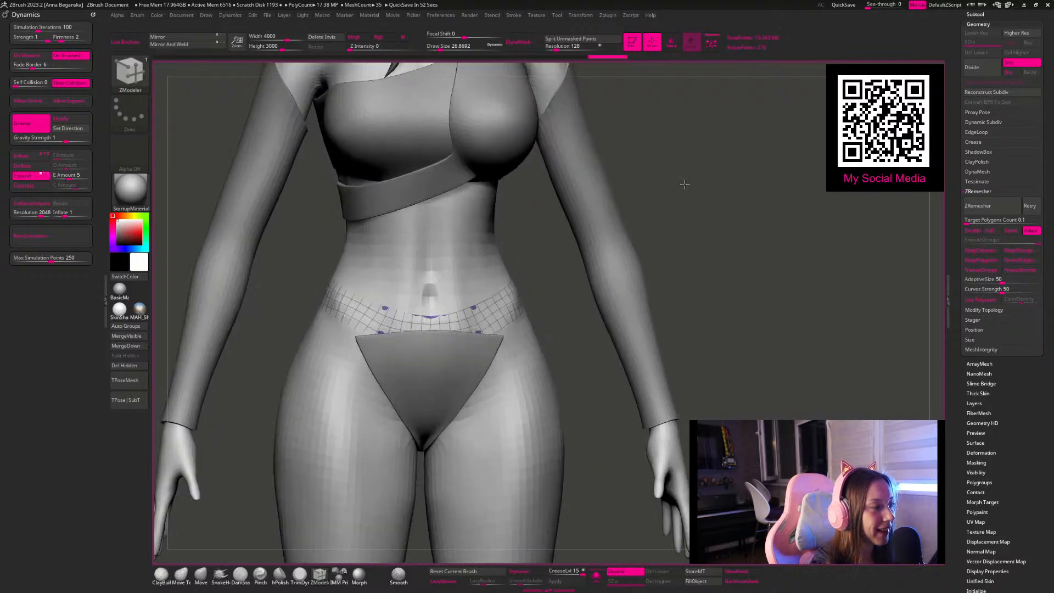
click(597, 574)
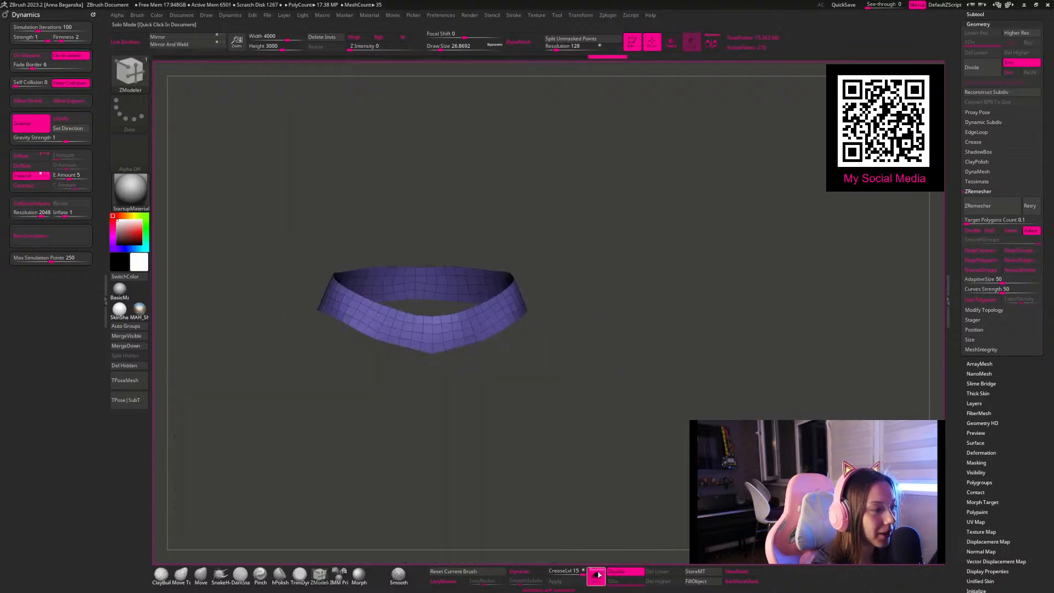
drag(609, 423, 620, 471)
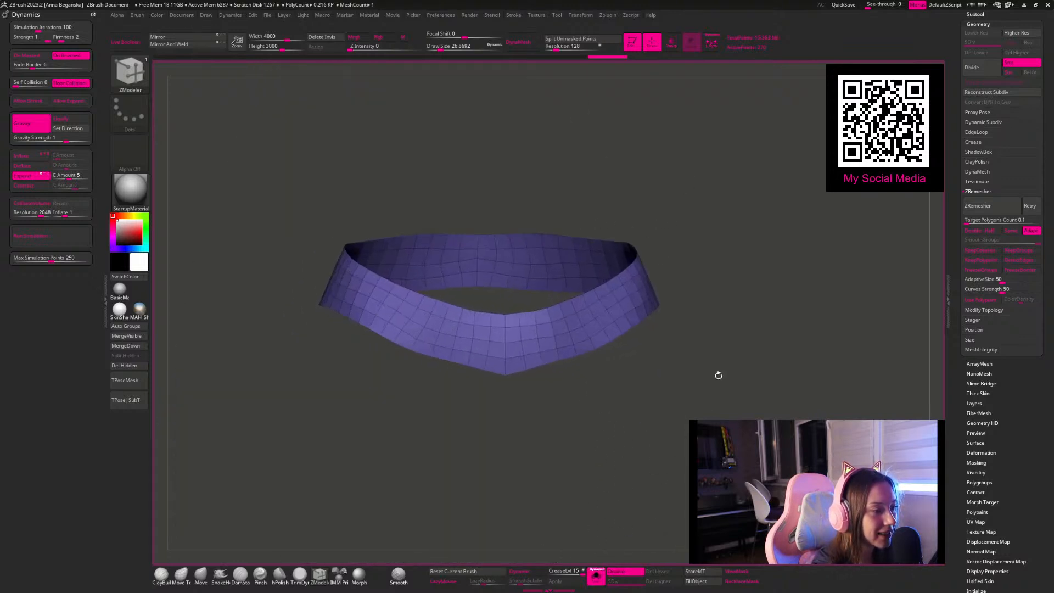
click(596, 572)
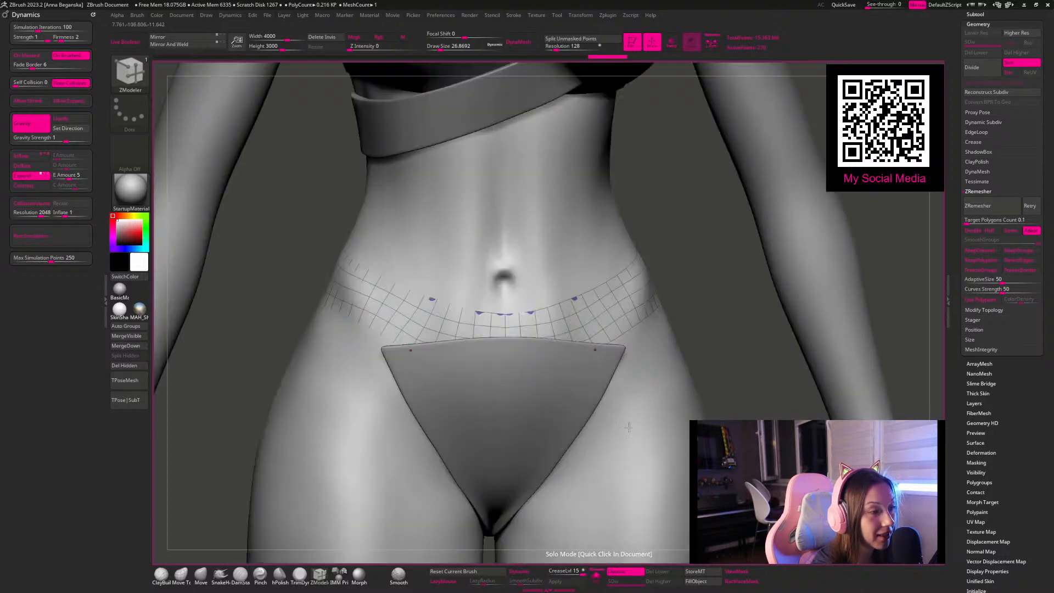
drag(602, 290, 620, 301)
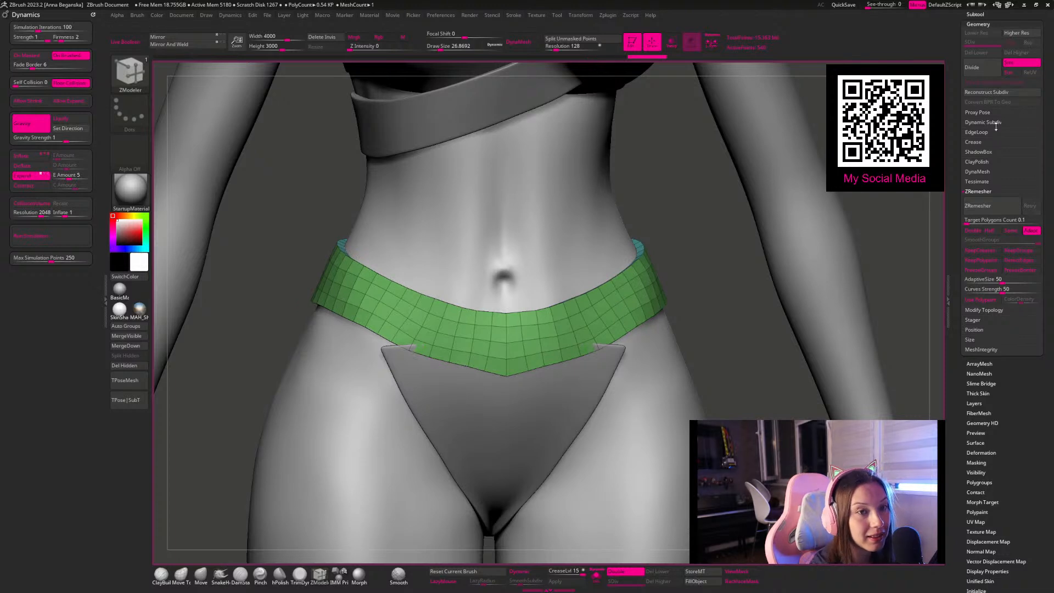
Step: Set the waistband's crease level to 2 and turn on dynamic subdivision
click(982, 142)
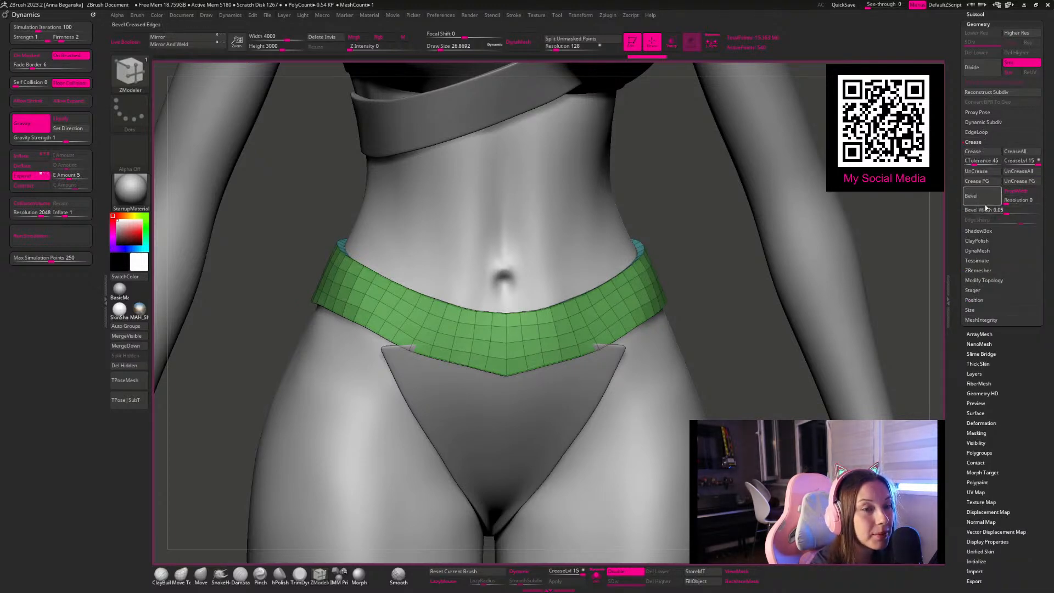
mouse_move(576, 572)
mouse_down()
mouse_move(527, 585)
mouse_move(555, 573)
mouse_up()
click(520, 571)
key(f)
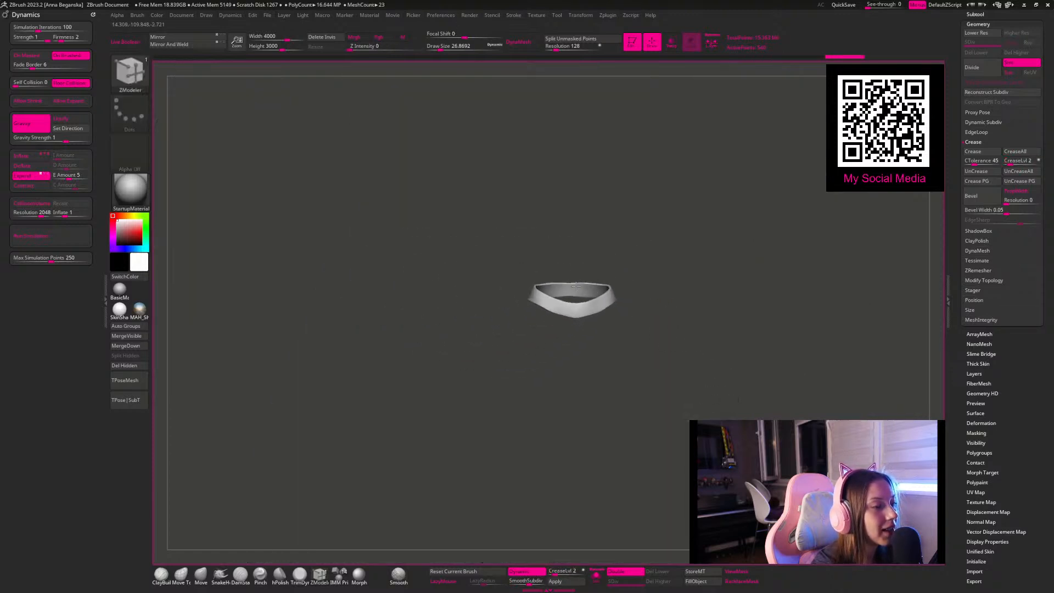
Step: Adjust the waistband's fit around the hips using the Move brush at a draw size of about 108
mouse_move(682, 332)
alt+mouse_down()
mouse_move(628, 331)
mouse_move(654, 334)
alt+mouse_up()
click(201, 574)
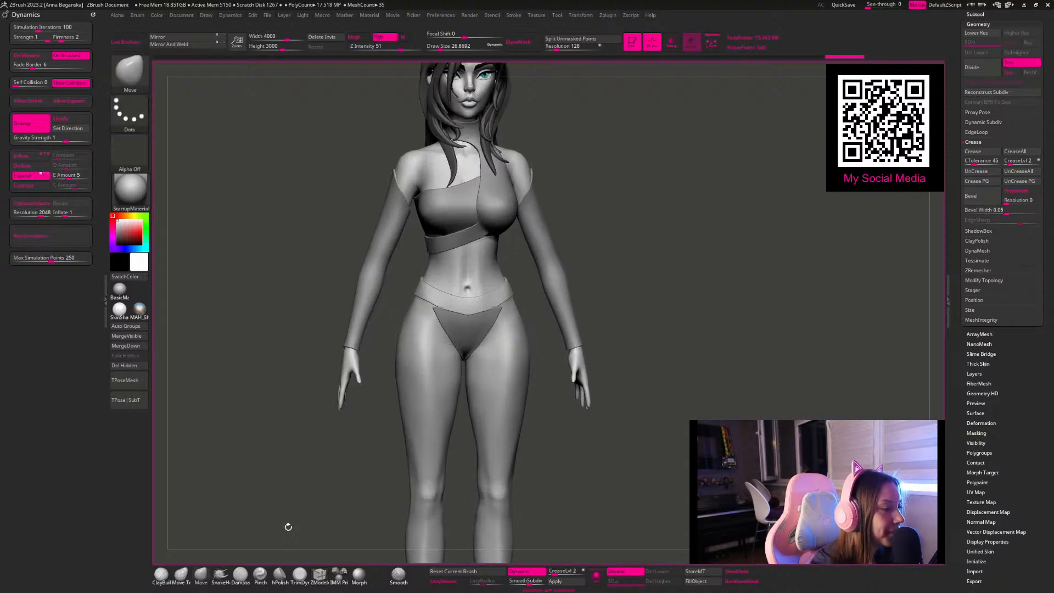
alt+click(481, 328)
key(space)
mouse_move(542, 298)
mouse_down()
mouse_move(556, 302)
mouse_move(525, 296)
mouse_up()
key(space)
drag(615, 189, 635, 227)
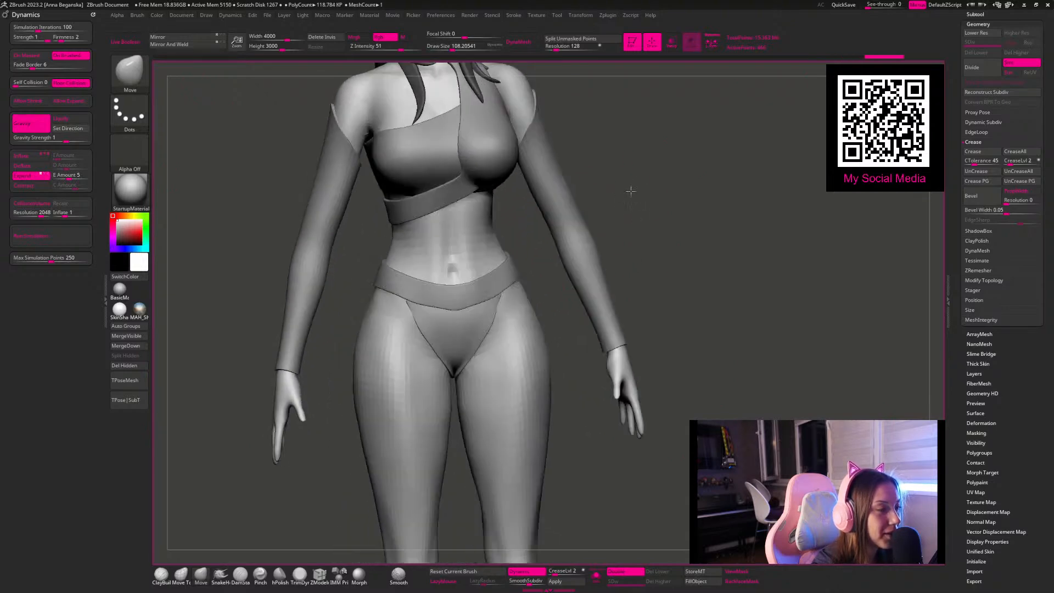
Step: Select the body subtool, isolate it, and set its subdivision level to 5
key(bracketleft)
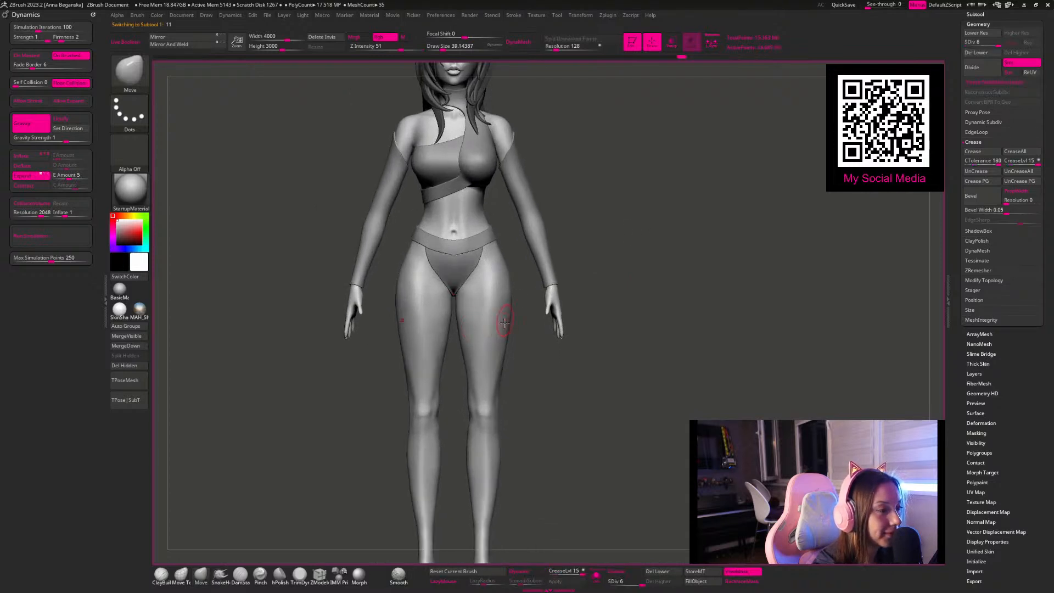
click(607, 584)
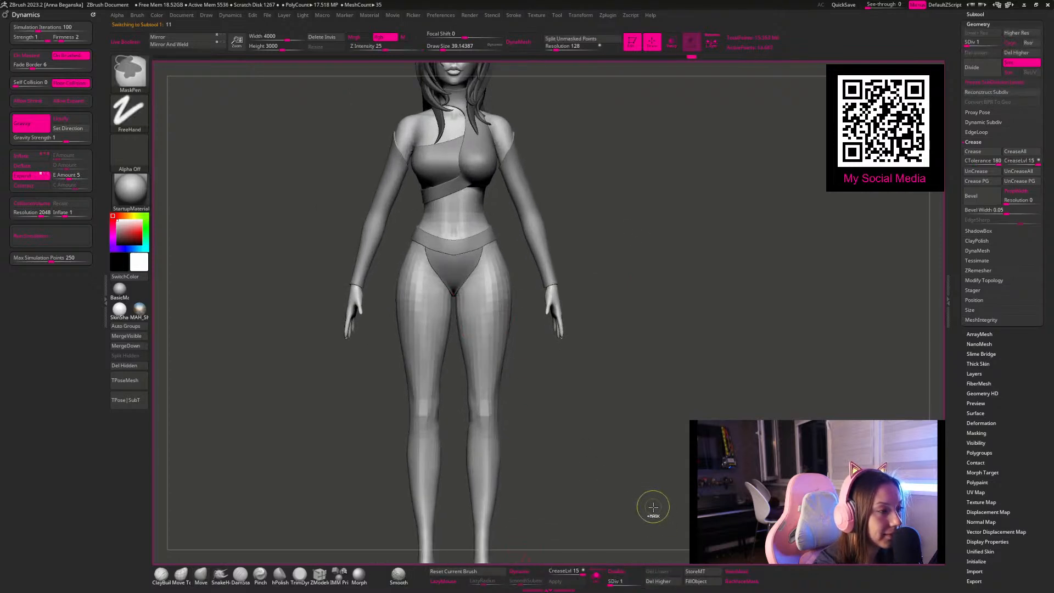
click(597, 580)
ctrl+right_drag(582, 467, 619, 555)
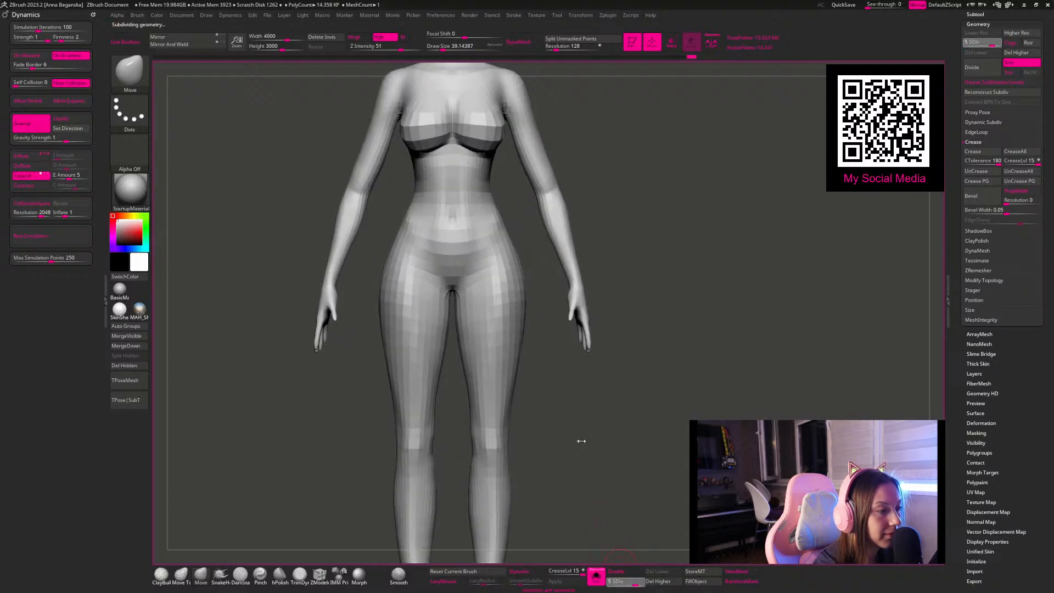
key(f)
ctrl+right_drag(563, 375, 569, 403)
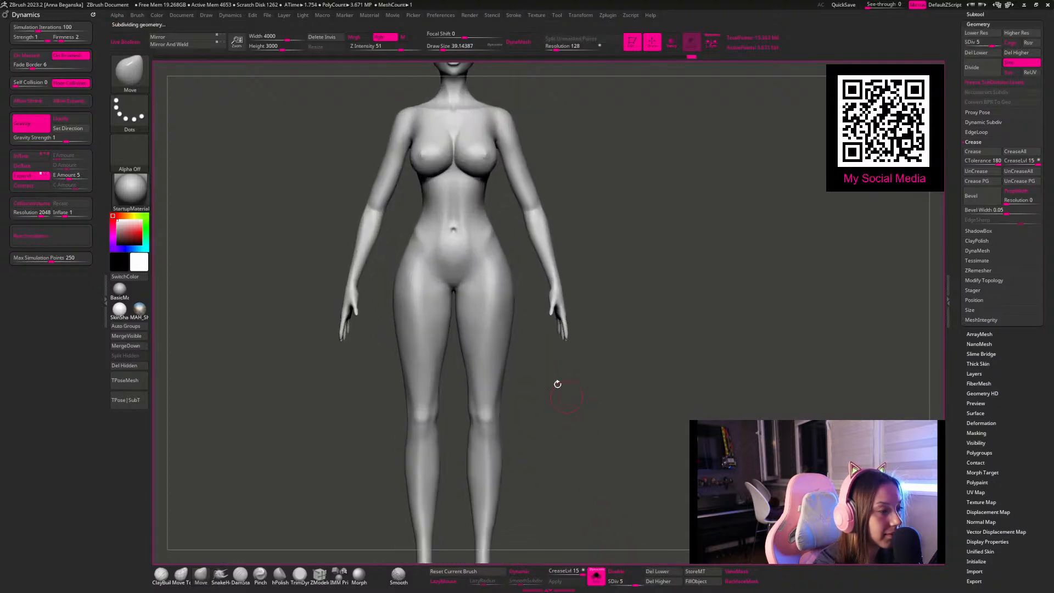
Step: Switch the MaskPen stroke to Lasso and clear the trial mask across the upper thighs
ctrl+drag(534, 342, 392, 278)
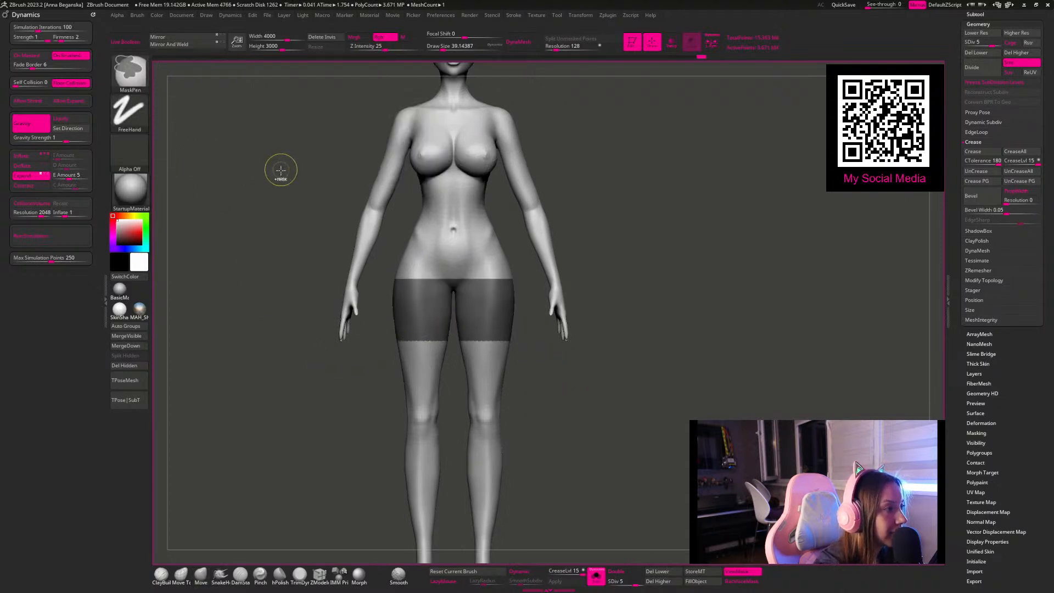
click(129, 113)
ctrl+click(275, 145)
ctrl+drag(565, 400, 531, 323)
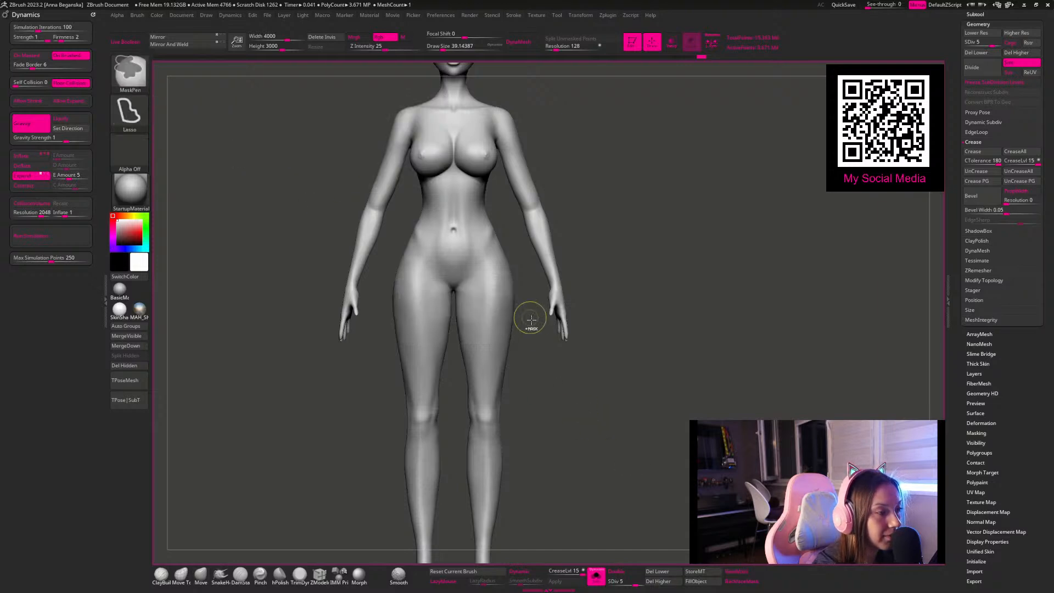
Step: Show all subtools again and lasso-mask the body's legs from just below the hips downward
click(595, 578)
key(ctrl)
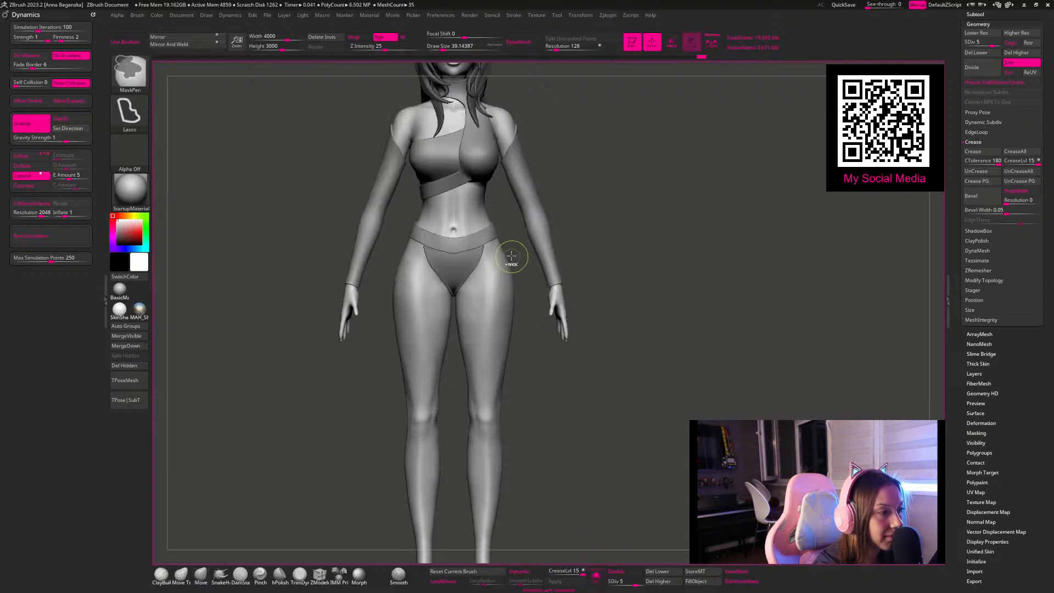
mouse_move(487, 259)
ctrl+mouse_down()
mouse_move(448, 305)
mouse_move(440, 541)
mouse_move(647, 524)
mouse_move(658, 426)
ctrl+mouse_up()
key(f)
drag(588, 428, 520, 309)
key(f)
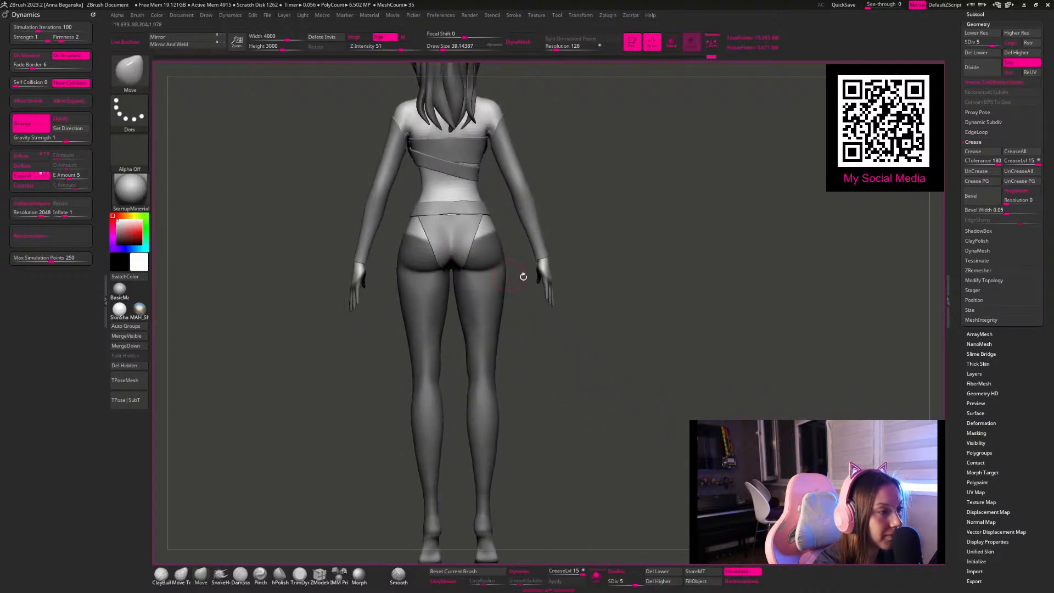
Step: Extend the leg mask up over the buttocks along the briefs' rear edge with freehand masking
drag(623, 247, 509, 239)
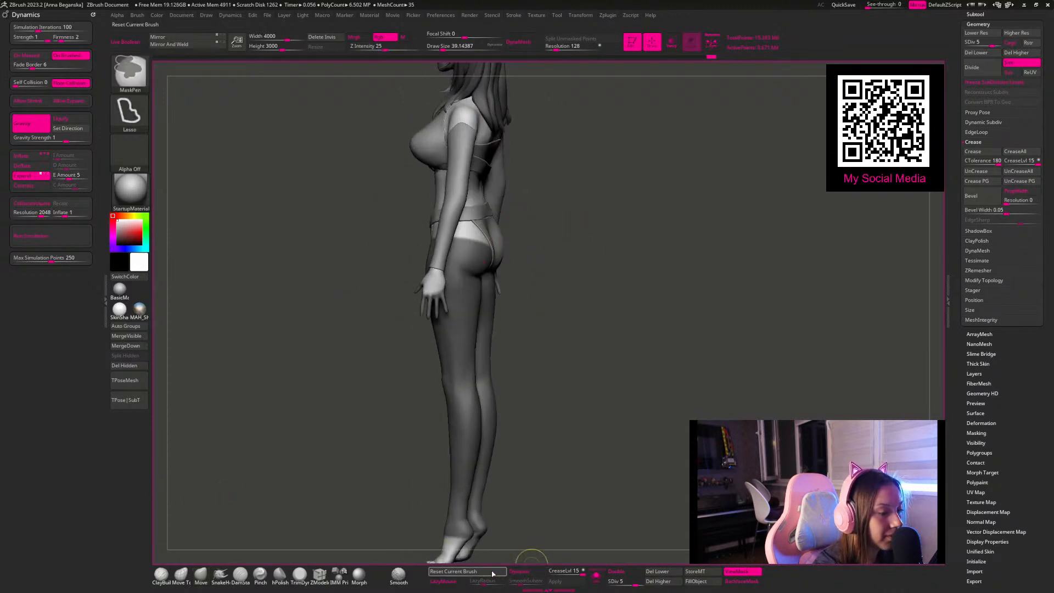
mouse_move(595, 371)
mouse_down()
mouse_move(575, 375)
mouse_move(588, 387)
mouse_move(600, 357)
mouse_up()
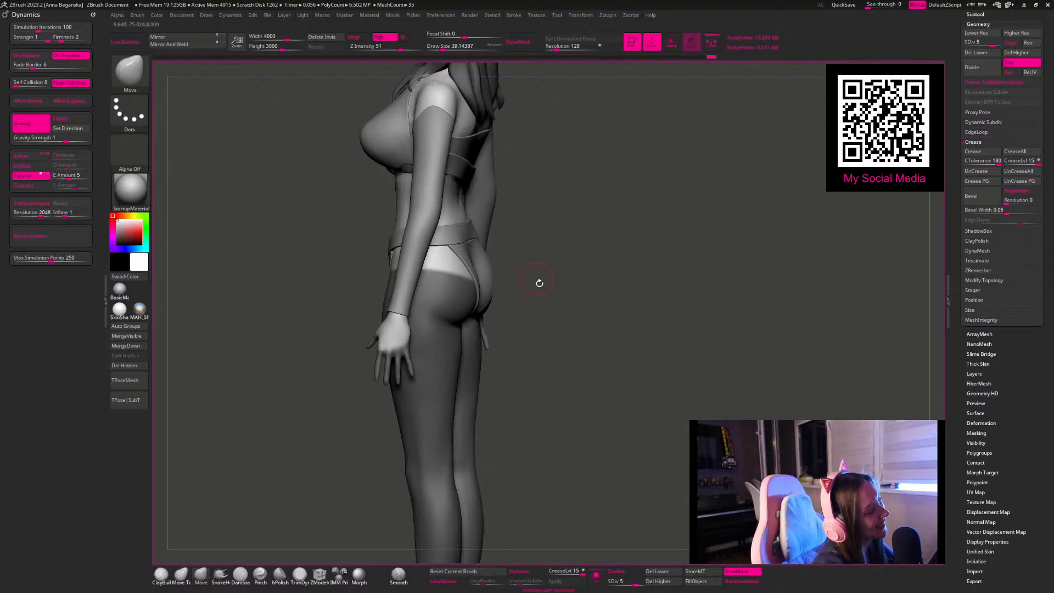
mouse_move(572, 270)
mouse_down()
mouse_move(596, 278)
mouse_move(598, 249)
mouse_move(596, 262)
mouse_up()
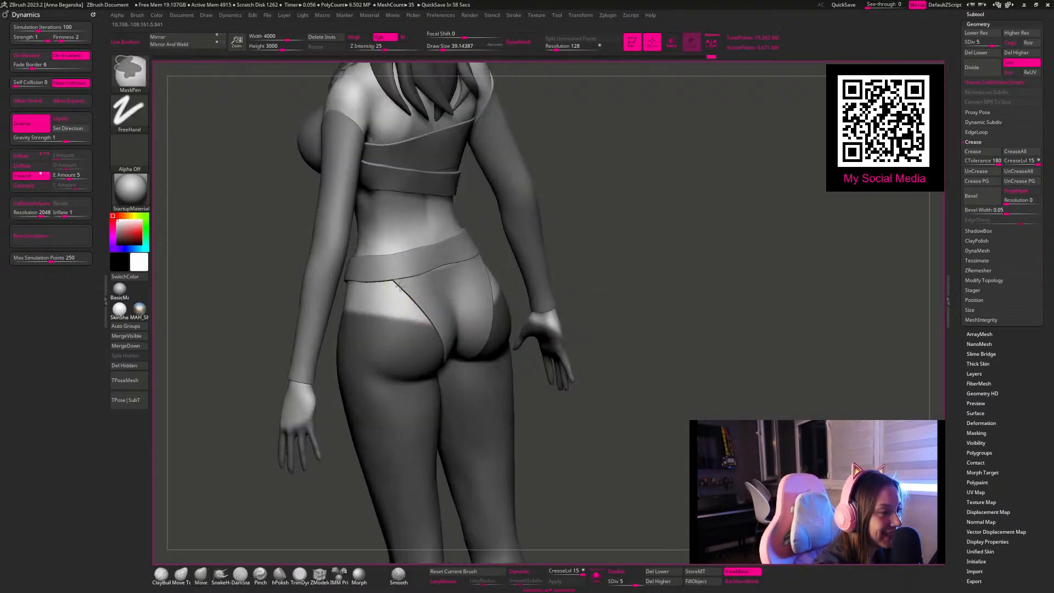
ctrl+drag(402, 284, 402, 288)
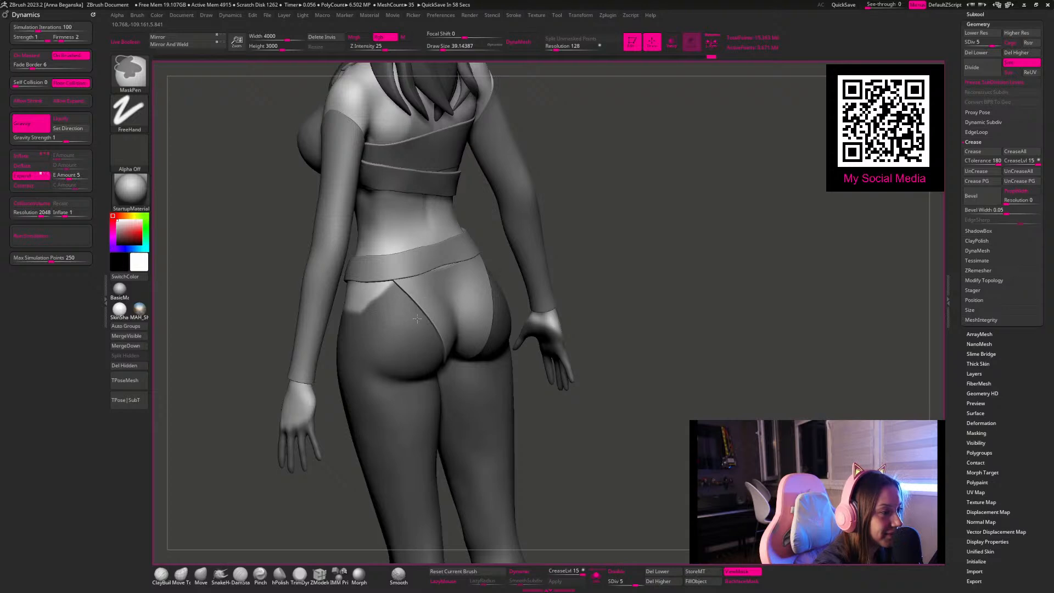
Step: Deepen the waistband's front dip using the Move brush at a draw size of about 136, and reselect the body
mouse_move(632, 291)
mouse_down()
mouse_move(664, 292)
mouse_move(541, 292)
mouse_move(598, 269)
mouse_move(574, 261)
mouse_move(549, 274)
mouse_move(582, 306)
mouse_up()
key(space)
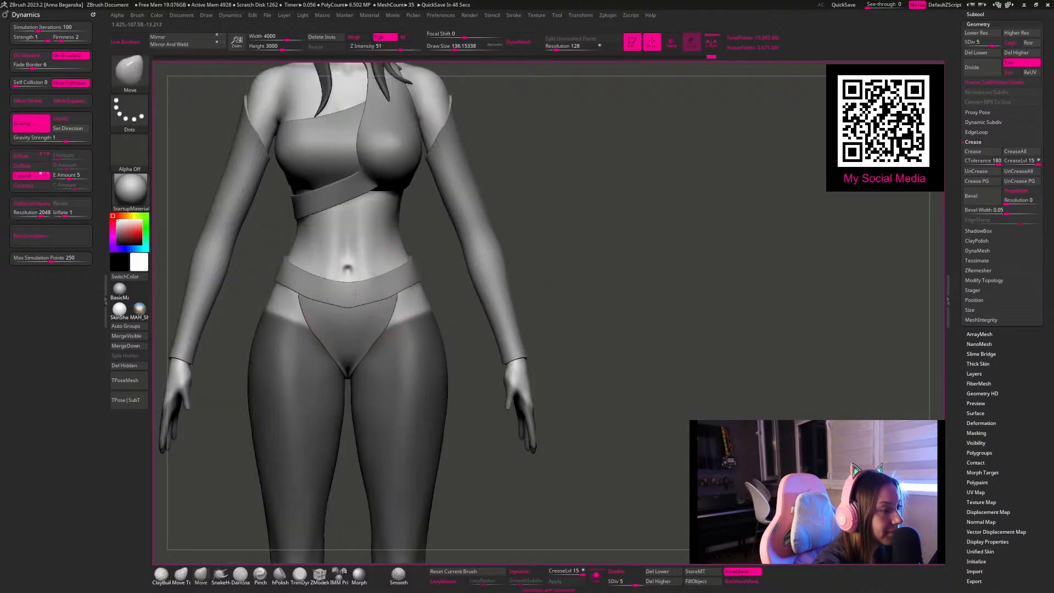
alt+click(354, 294)
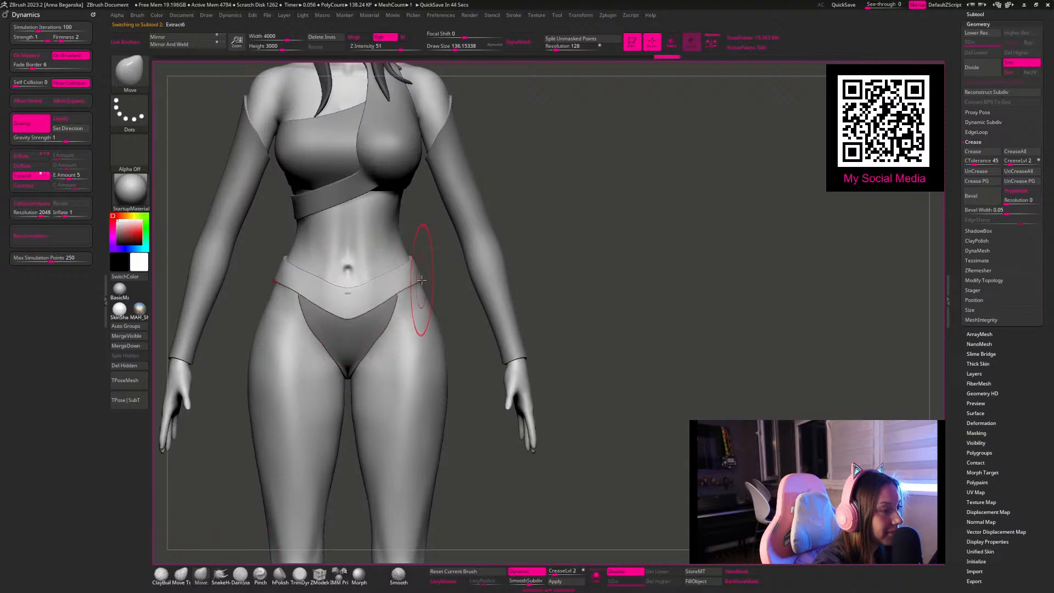
drag(558, 193, 477, 230)
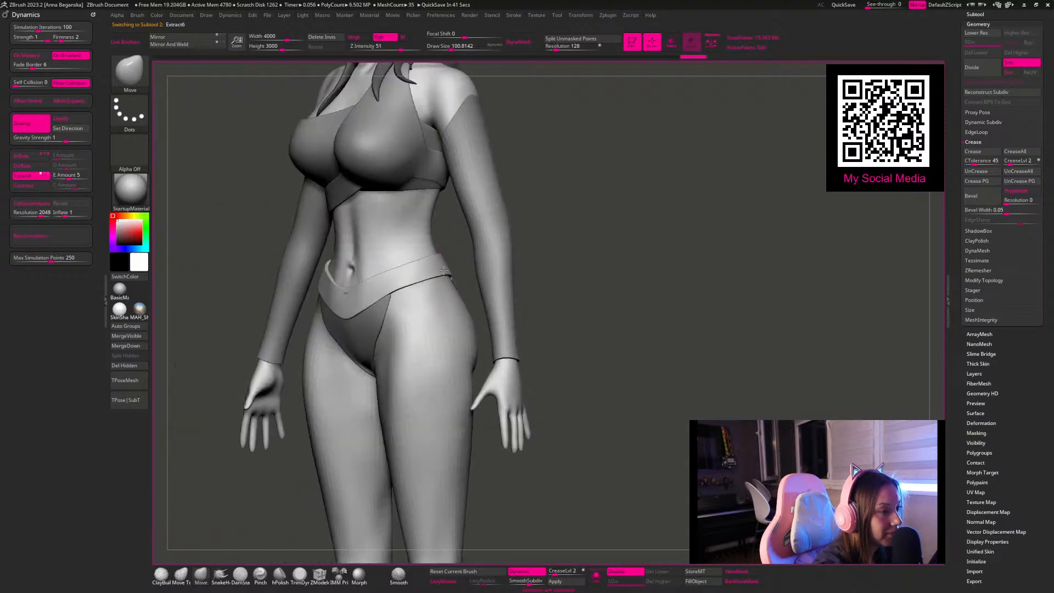
alt+click(436, 331)
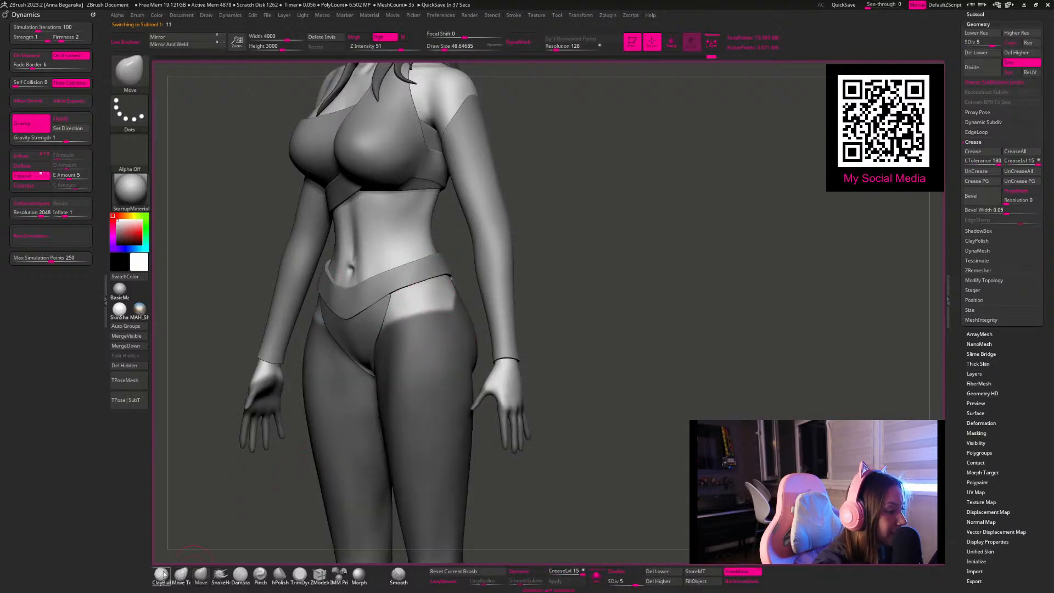
Step: Extend the leg mask along the briefs' front side edges with freehand MaskPen strokes at draw sizes of about 14 and 33
drag(529, 344, 572, 345)
key(space)
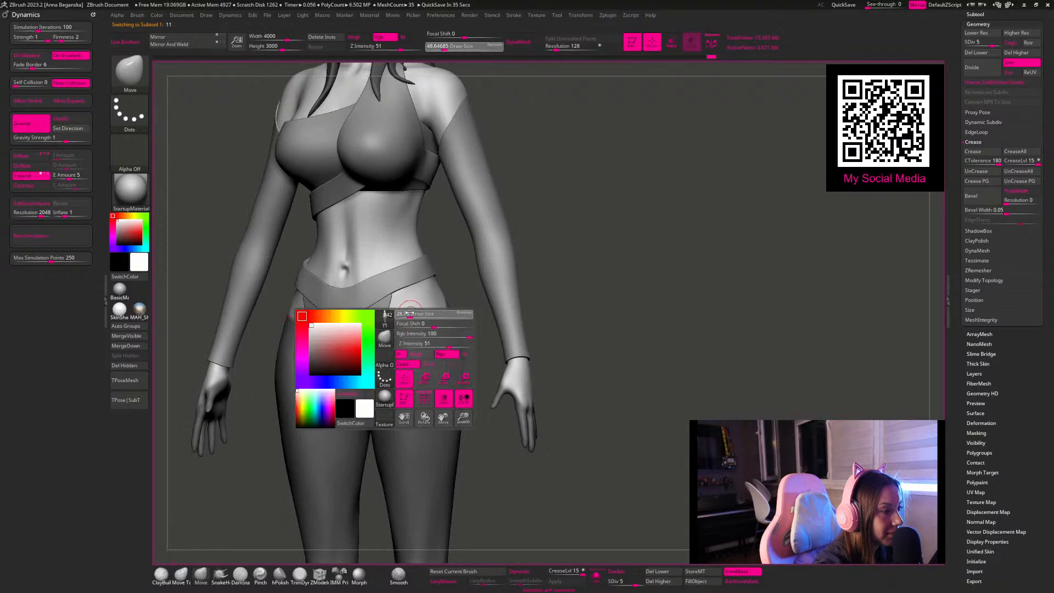
drag(411, 313, 406, 314)
drag(573, 259, 597, 259)
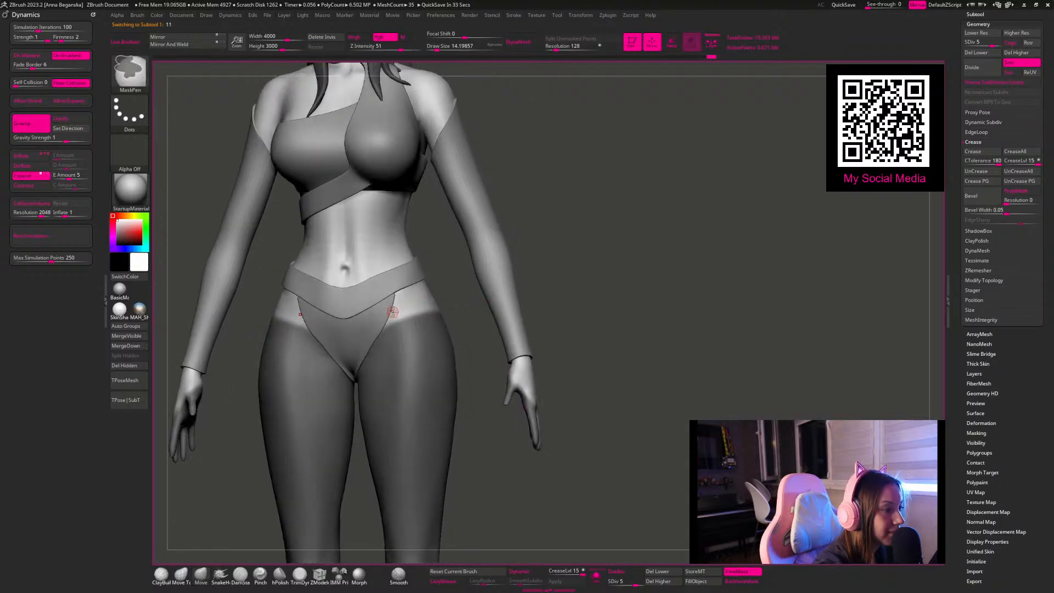
ctrl+drag(392, 311, 413, 323)
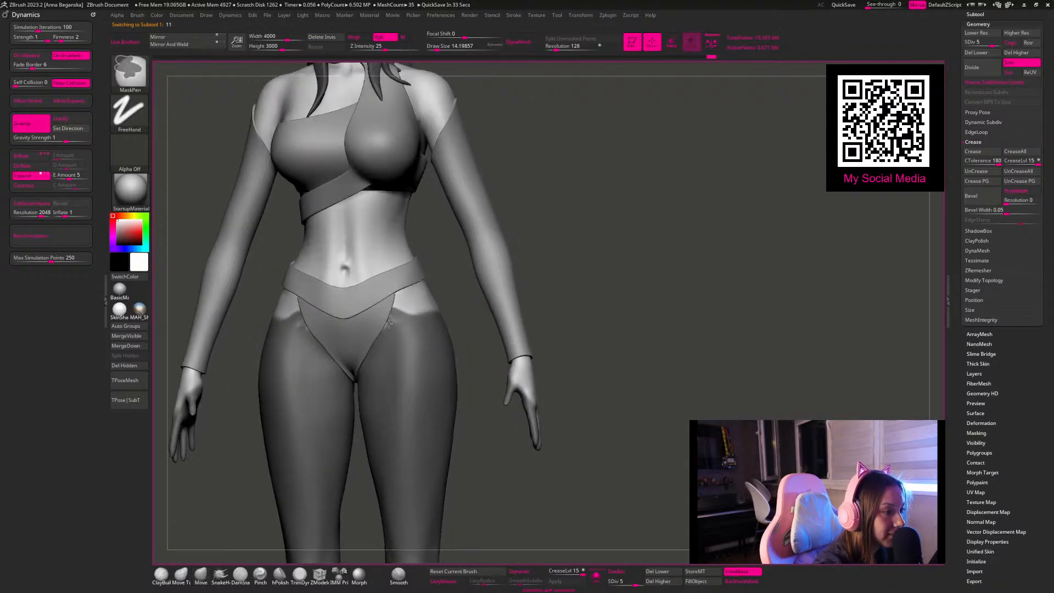
key(space)
drag(400, 311, 404, 310)
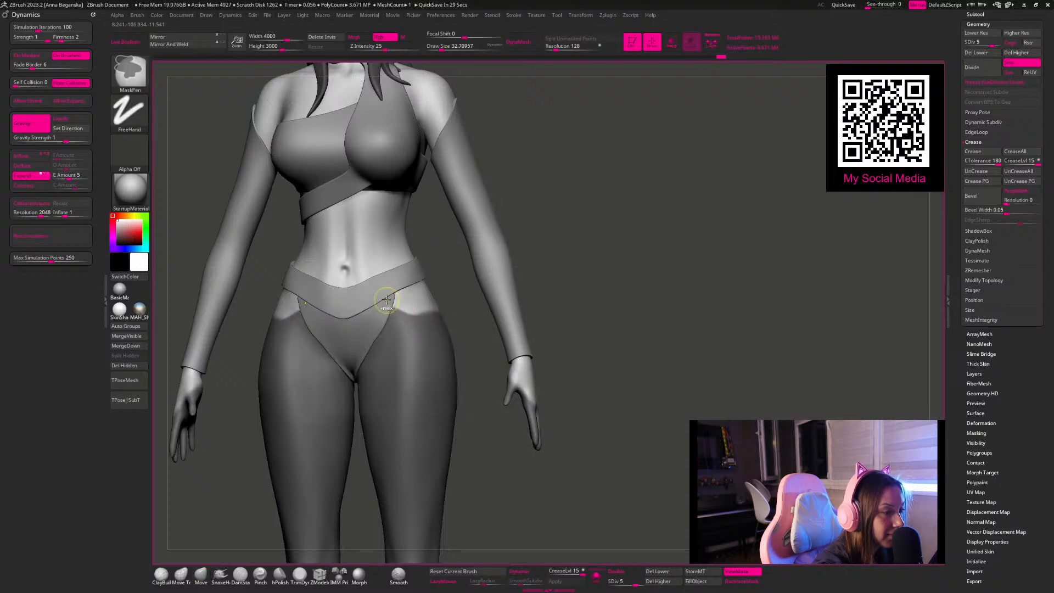
Step: Refine the leg mask's upper edge around the outer hips and rear with freehand MaskPen strokes at a draw size of about 25
drag(567, 285, 434, 301)
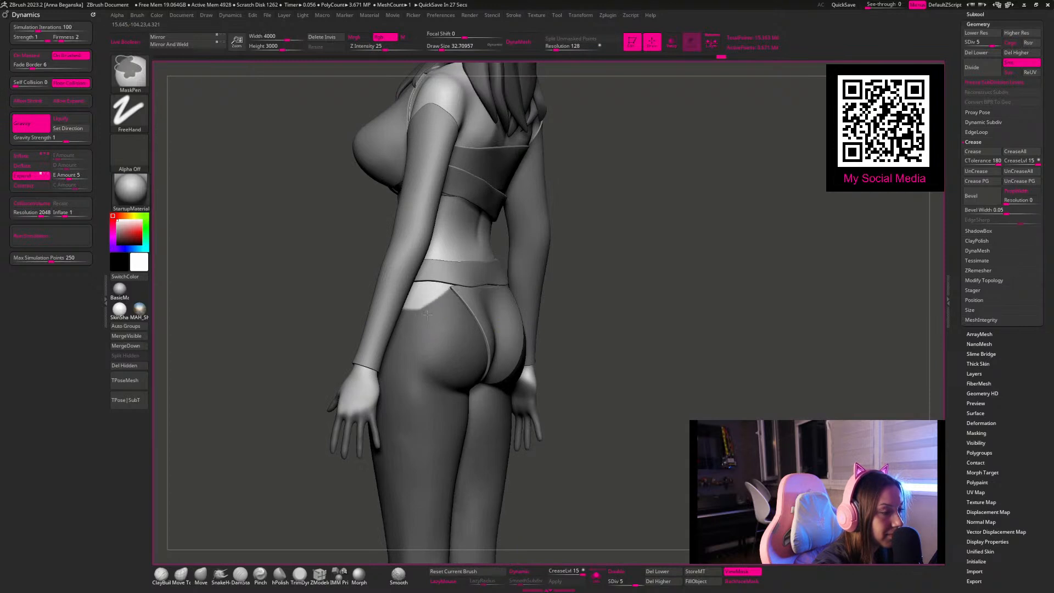
drag(569, 314, 556, 270)
mouse_move(577, 347)
alt+mouse_down()
mouse_move(553, 273)
mouse_move(572, 292)
mouse_move(569, 324)
alt+mouse_up()
key(space)
drag(441, 317, 436, 317)
drag(568, 257, 405, 306)
key(ctrl)
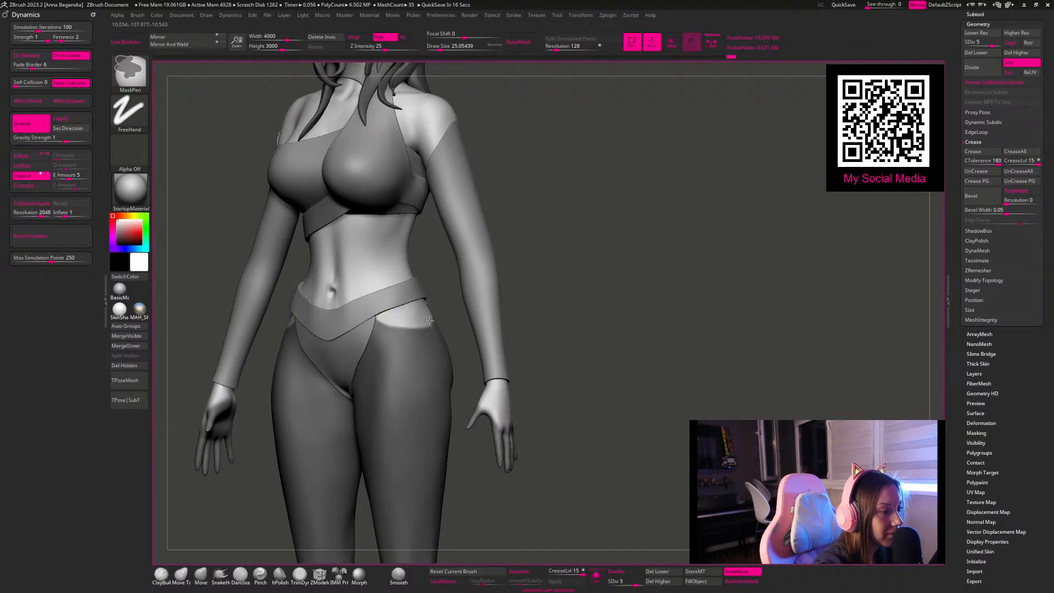
mouse_move(482, 318)
mouse_down()
mouse_move(539, 282)
mouse_move(522, 285)
mouse_move(583, 284)
mouse_move(569, 287)
mouse_move(583, 312)
mouse_move(541, 332)
mouse_move(484, 295)
mouse_move(522, 295)
mouse_move(441, 331)
mouse_move(419, 314)
mouse_up()
key(ctrl)
key(ctrl)
key(ctrl)
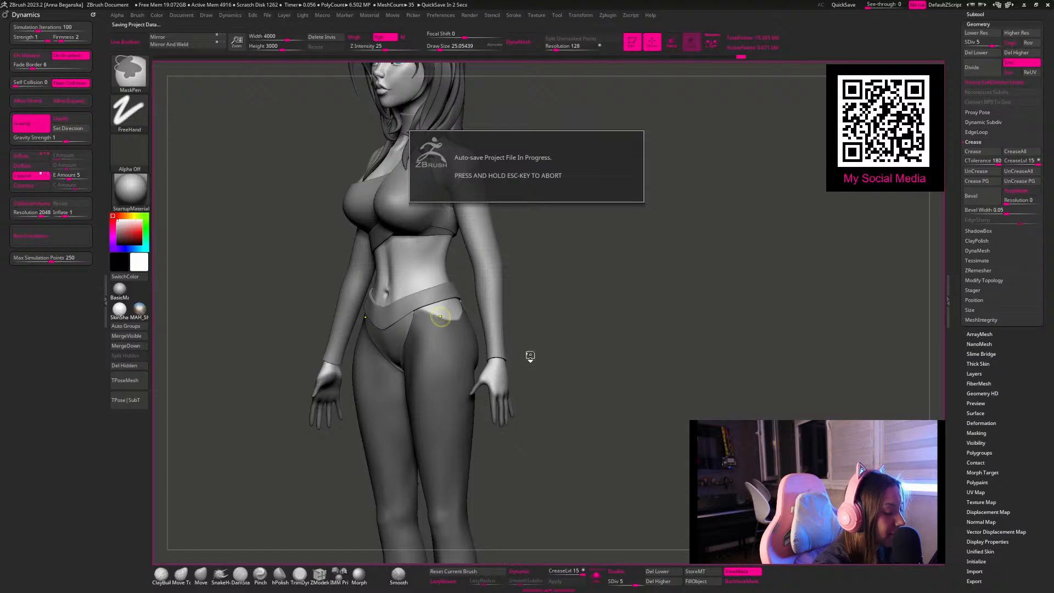
Step: Select the waistband and reshape its front and sides using the Move brush at draw sizes of about 149 and 80
mouse_move(553, 369)
mouse_down()
mouse_move(614, 348)
mouse_move(573, 333)
mouse_up()
alt+click(387, 312)
key(space)
drag(387, 312, 426, 307)
key(space)
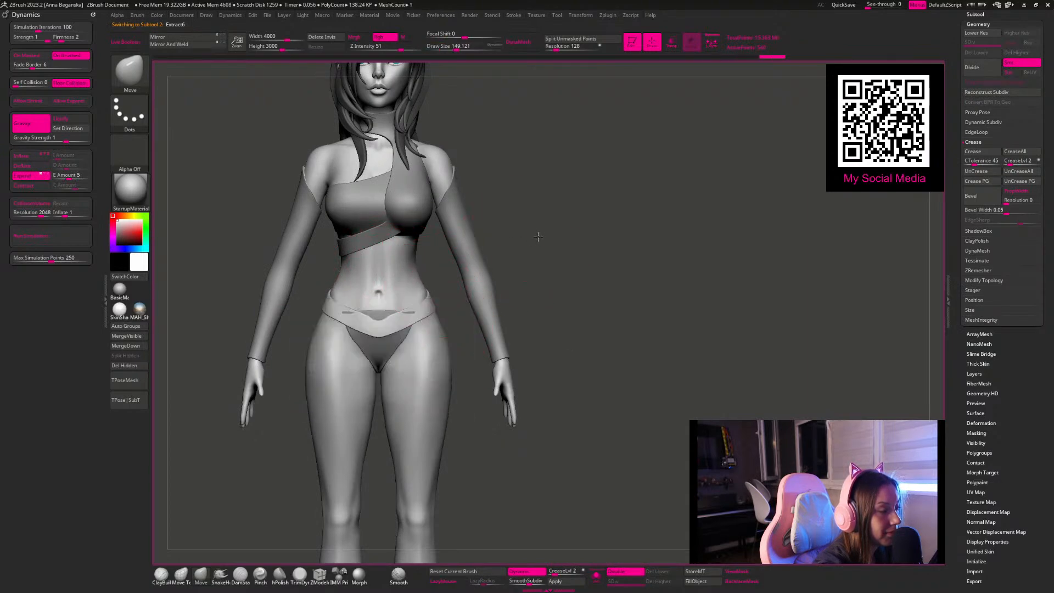
drag(541, 236, 468, 247)
key(space)
drag(395, 315, 389, 315)
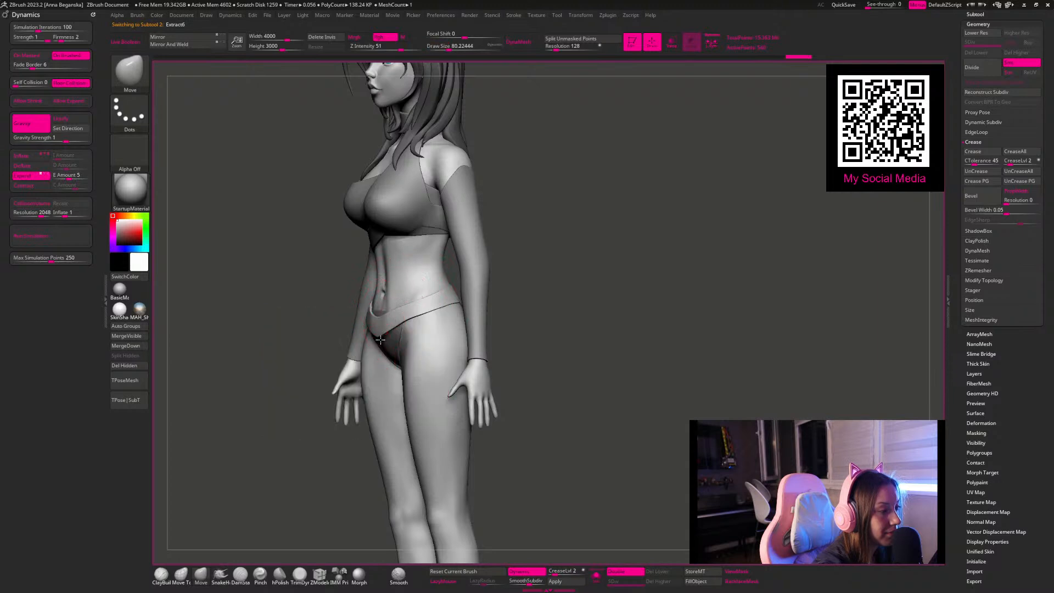
Step: Adjust the waistband's back to follow the hips using the Move brush at draw sizes of about 191, 128 and 68
drag(583, 309, 520, 312)
key(space)
mouse_move(559, 314)
mouse_down()
mouse_move(606, 330)
mouse_move(564, 345)
mouse_up()
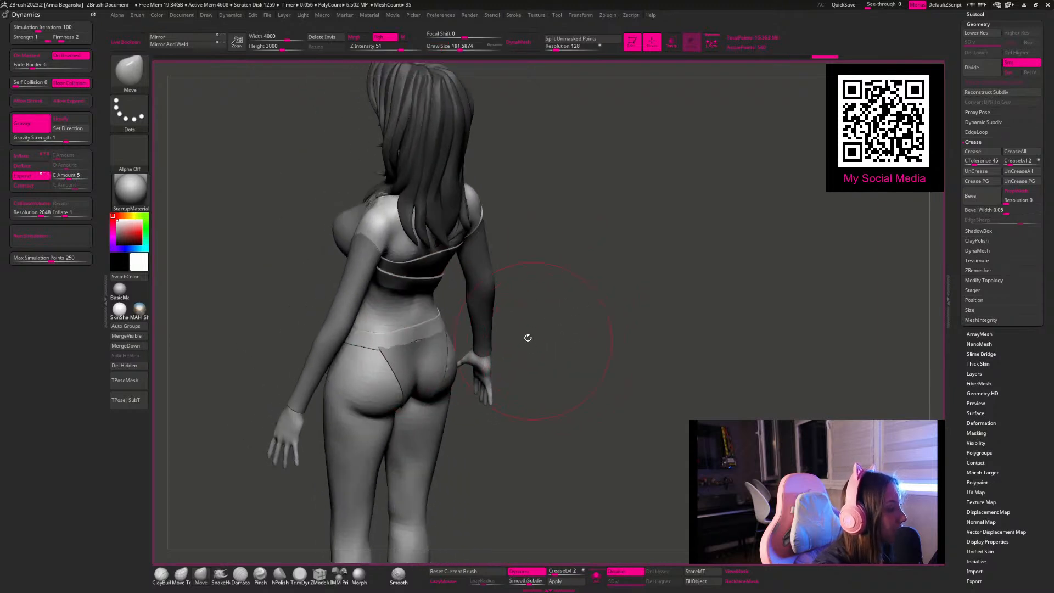
key(space)
drag(457, 337, 452, 337)
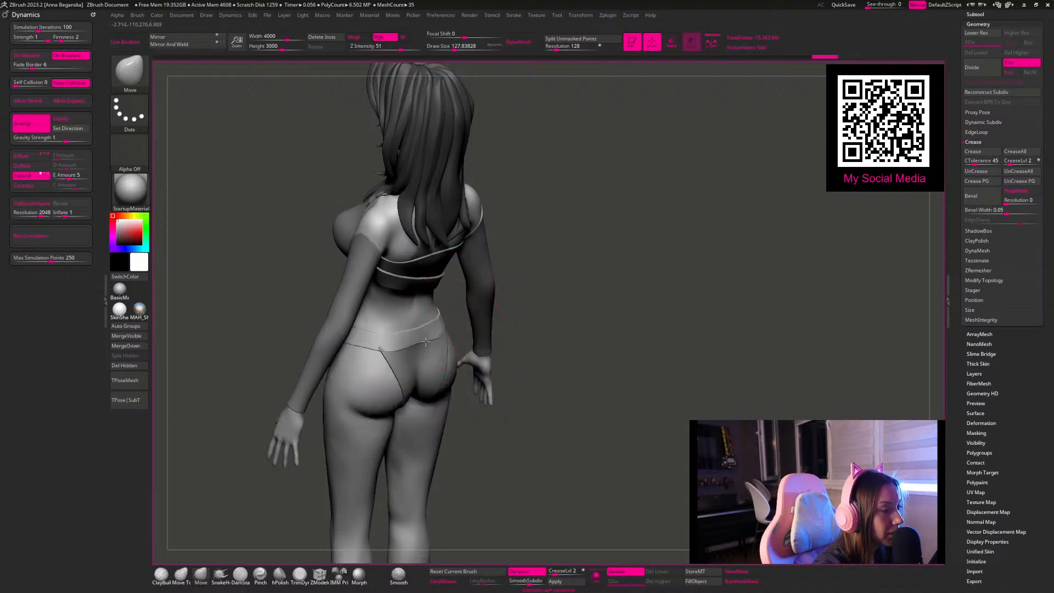
drag(543, 329, 416, 339)
key(space)
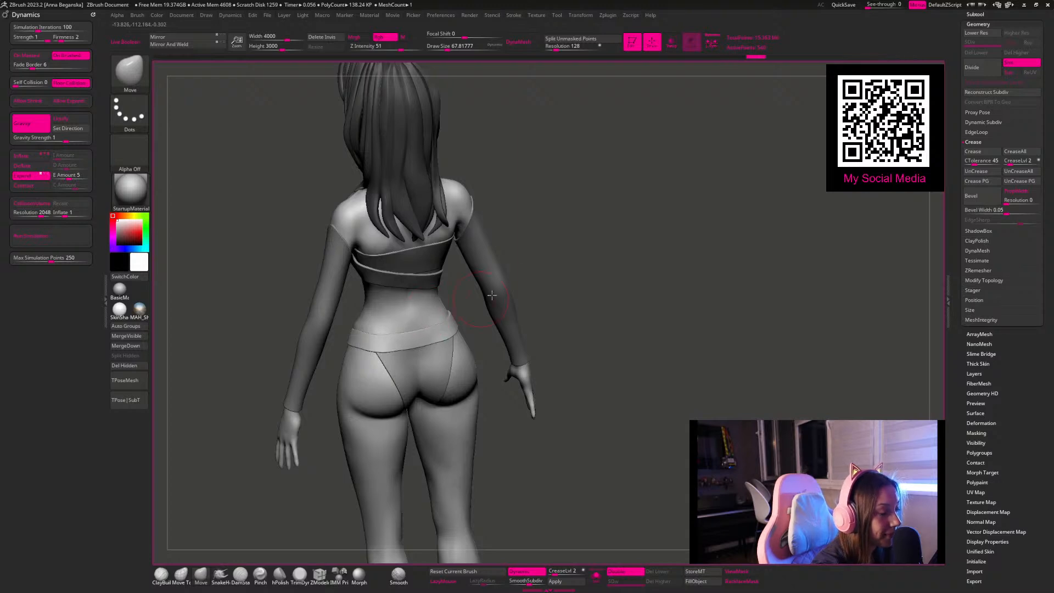
Step: Fine-tune the waistband's fit around the hips using the Move brush at a draw size of about 77, and reselect the body
drag(567, 229, 564, 206)
drag(528, 257, 517, 276)
key(space)
drag(364, 379, 374, 379)
mouse_move(563, 285)
mouse_down()
mouse_move(600, 280)
mouse_move(600, 261)
mouse_move(546, 320)
mouse_move(530, 305)
mouse_move(569, 317)
mouse_move(574, 351)
mouse_up()
key(space)
drag(420, 396, 412, 396)
alt+click(403, 365)
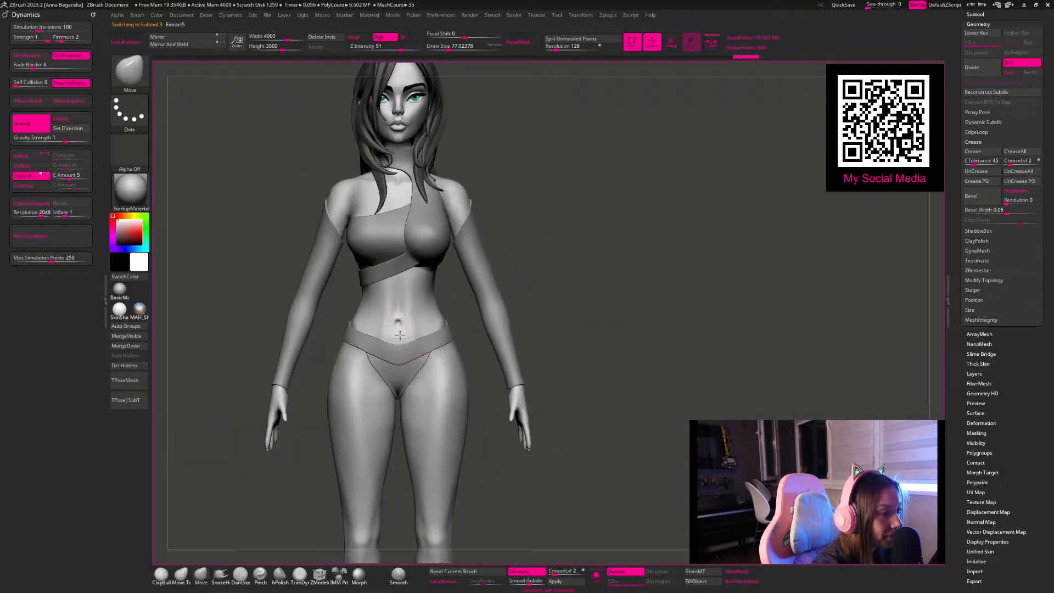
alt+click(400, 343)
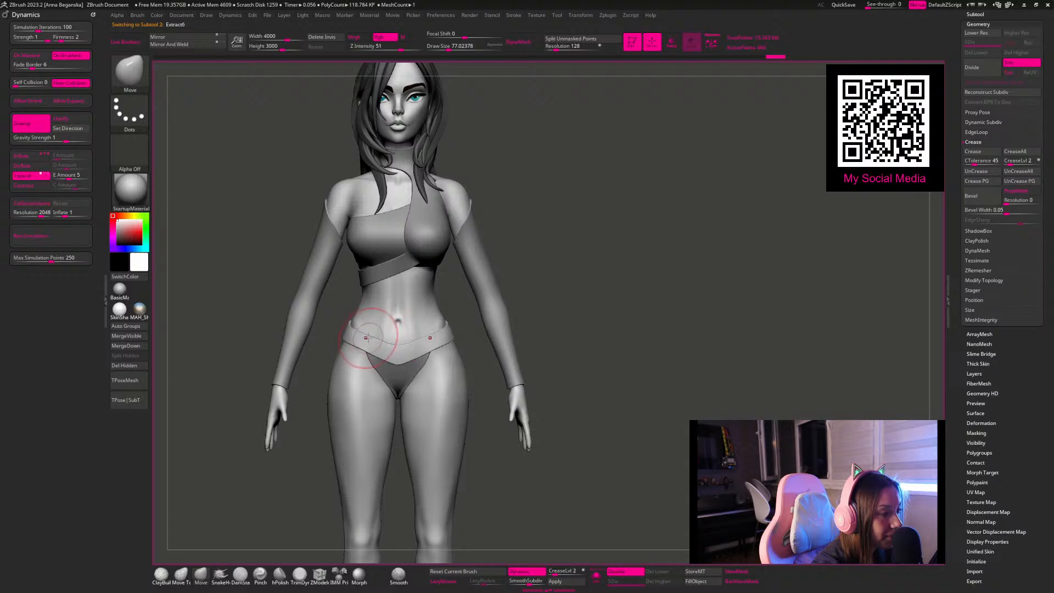
alt+click(449, 396)
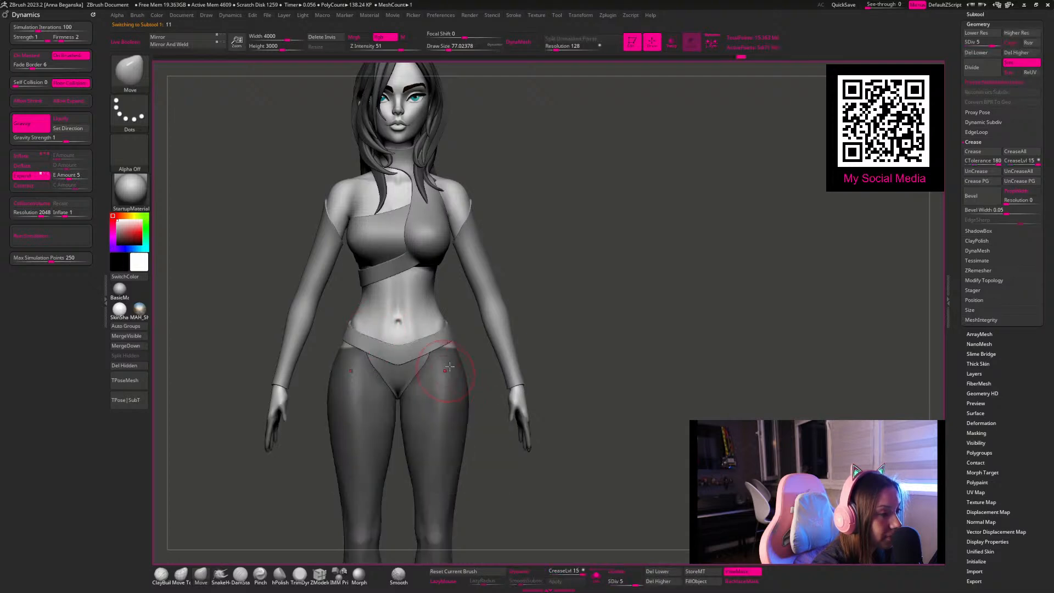
Step: Rework the leg mask's hip line beneath the waistband into a curve using the freehand MaskPen at a draw size of about 31
key(ctrl)
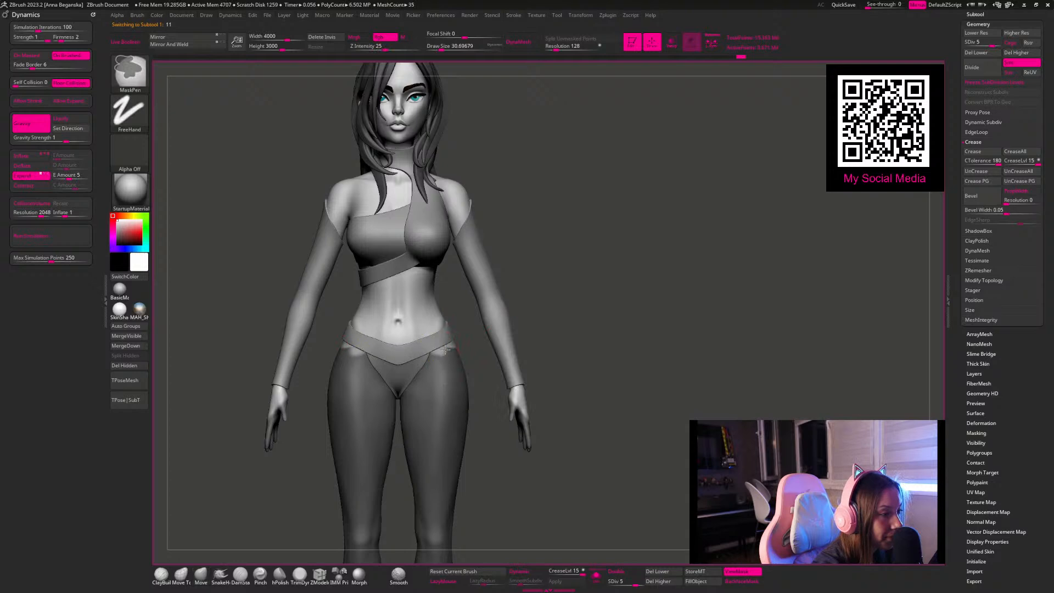
mouse_move(460, 348)
mouse_down()
mouse_move(527, 304)
mouse_move(569, 315)
mouse_move(448, 348)
mouse_up()
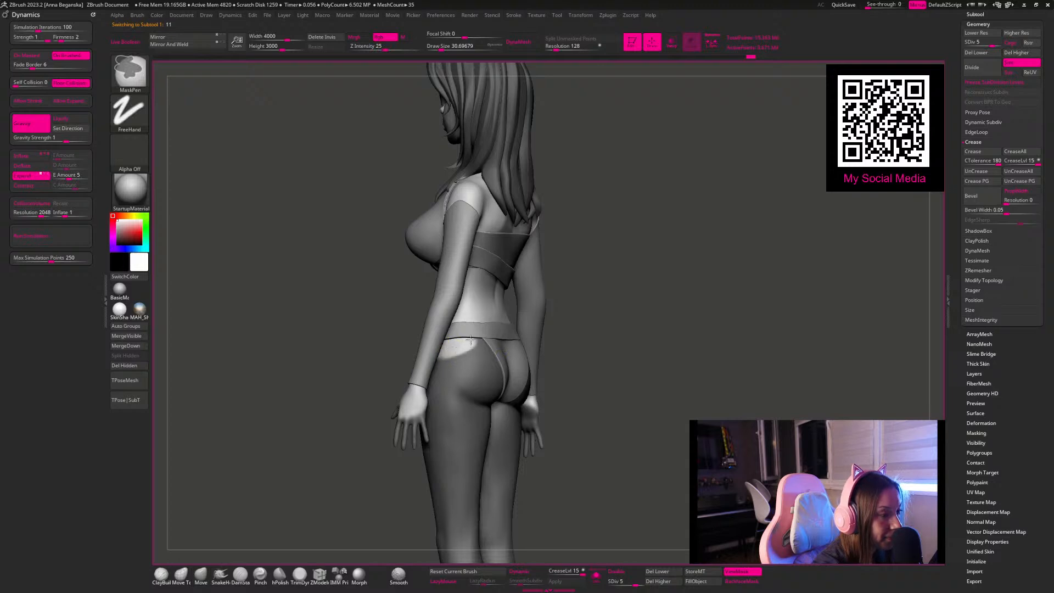
mouse_move(571, 315)
mouse_down()
mouse_move(612, 307)
mouse_move(574, 318)
mouse_move(587, 323)
mouse_move(569, 335)
mouse_up()
mouse_move(549, 297)
alt+mouse_down()
mouse_move(579, 319)
mouse_move(598, 369)
alt+mouse_up()
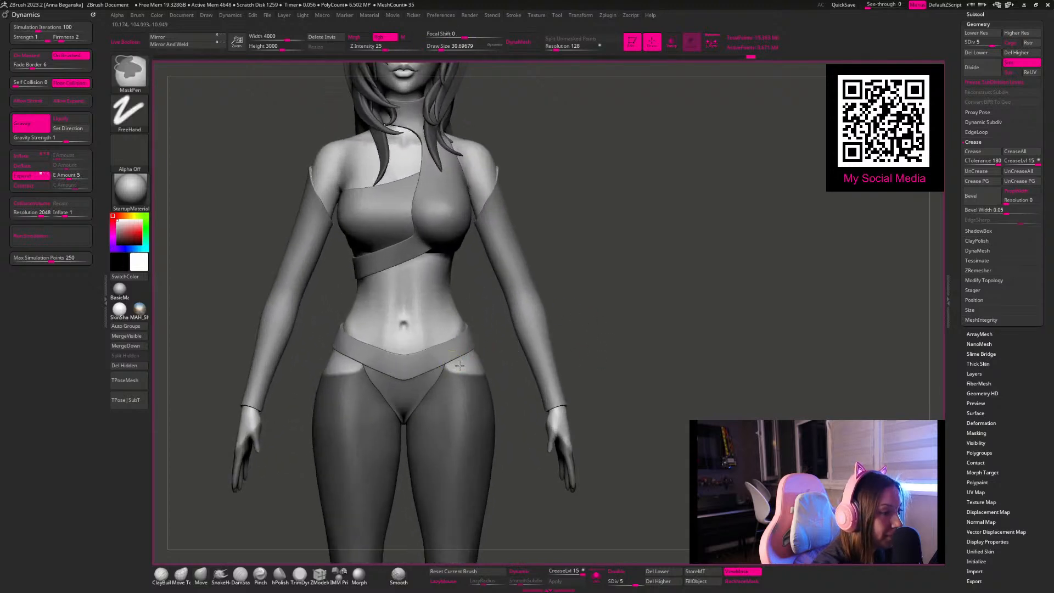
drag(576, 286, 544, 281)
drag(609, 301, 575, 309)
drag(497, 356, 445, 375)
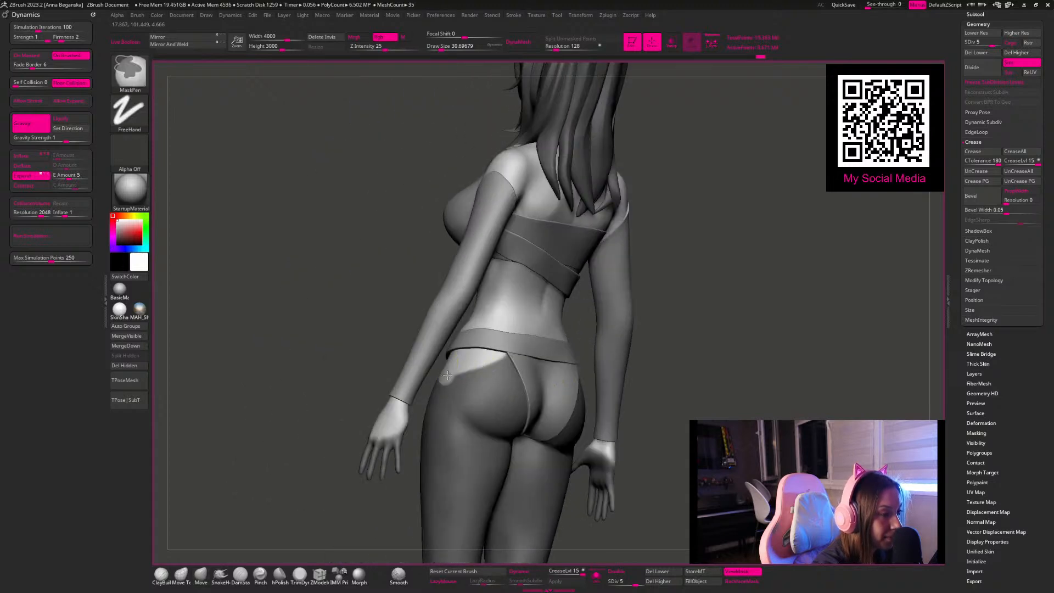
Step: Clean up the leg mask's edge across the outer hips and buttocks so it slopes up toward the briefs
drag(700, 310, 640, 241)
drag(642, 269, 611, 334)
alt+drag(569, 264, 562, 195)
drag(549, 245, 561, 257)
mouse_move(554, 392)
mouse_down()
mouse_move(520, 237)
mouse_move(520, 282)
mouse_move(525, 265)
mouse_move(404, 336)
mouse_up()
ctrl+drag(513, 442, 359, 349)
Step: Show the full masked figure and open the Extract settings for the body subtool
drag(503, 354, 538, 439)
alt+drag(538, 439, 542, 361)
drag(542, 361, 595, 391)
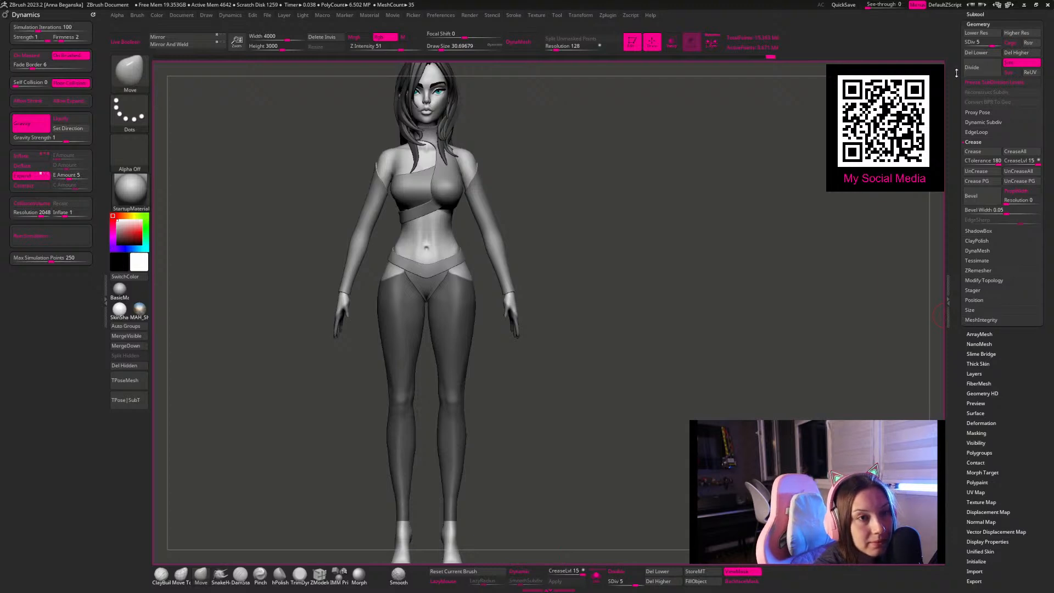
scroll(972, 55, up, 2)
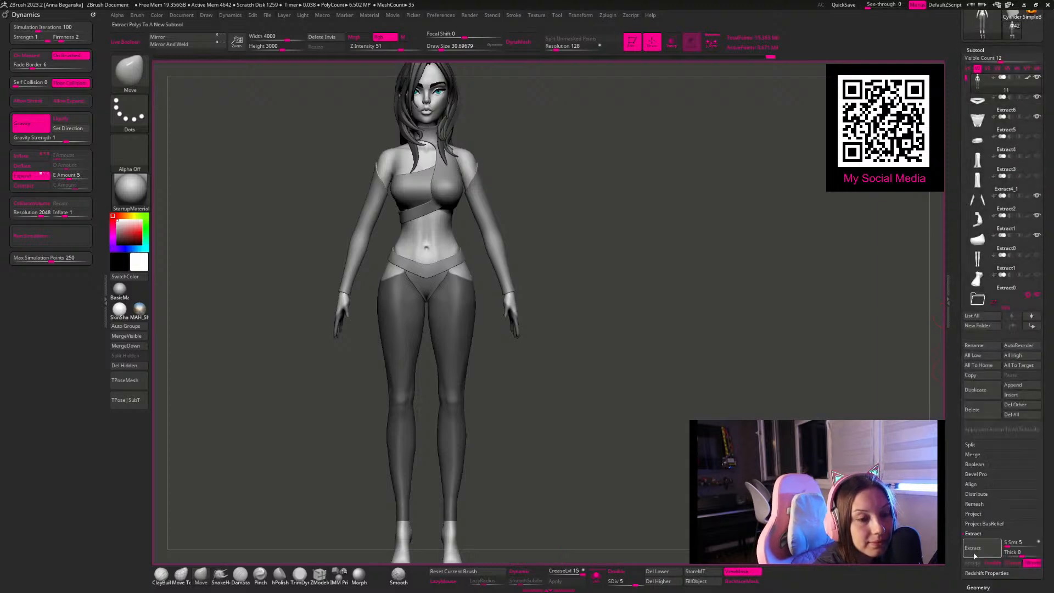
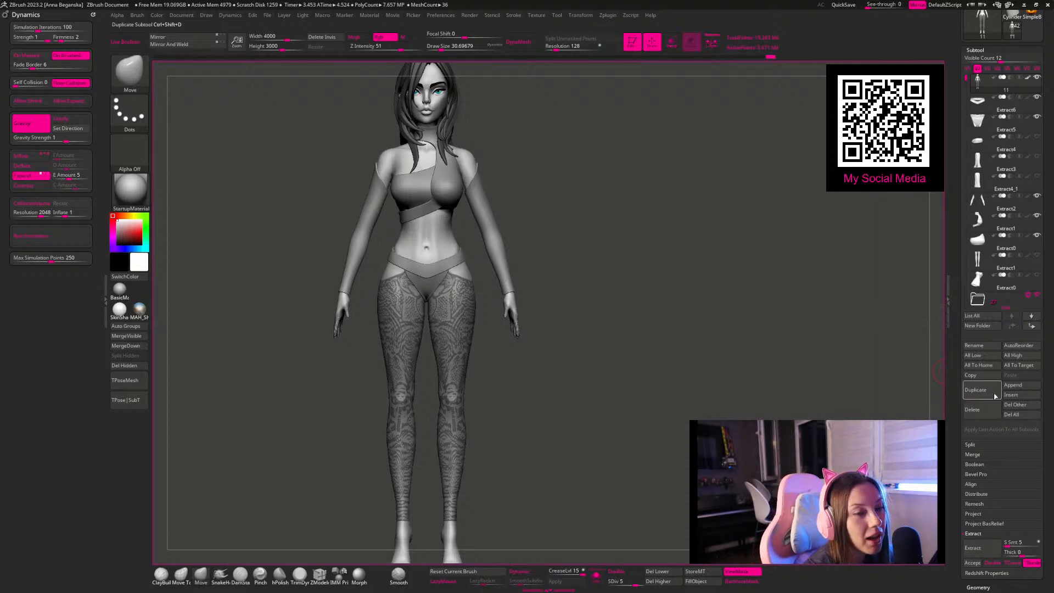
Step: Accept the legging extraction as a new subtool and isolate it in Solo mode
click(972, 563)
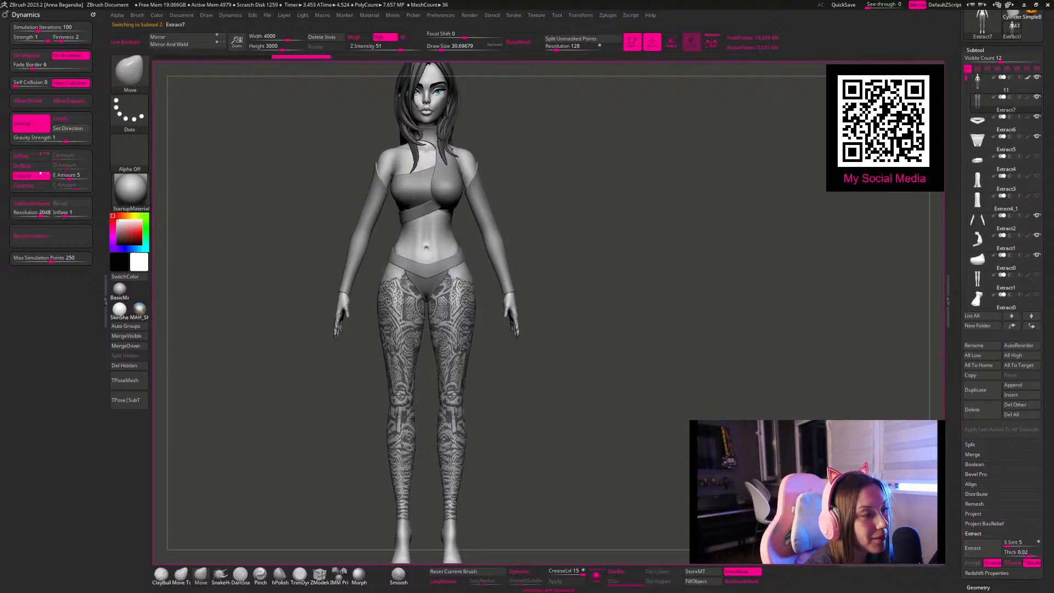
click(595, 574)
mouse_move(652, 336)
alt+mouse_down()
mouse_move(635, 278)
mouse_move(668, 348)
alt+mouse_up()
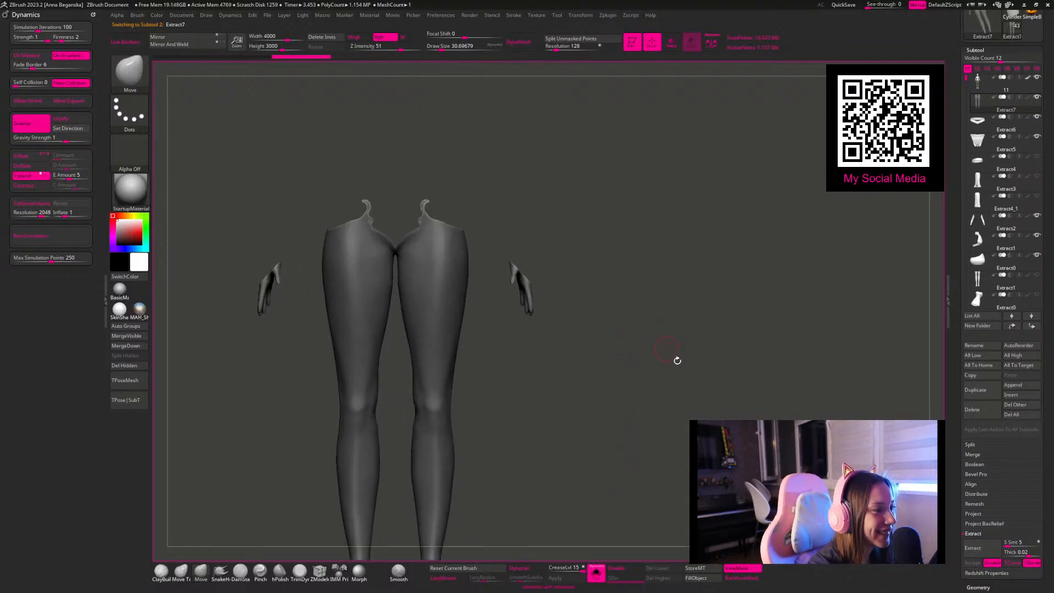
Step: Remove one half of the extracted legs with Delete By Symmetry under the topology modification commands
drag(959, 586, 989, 474)
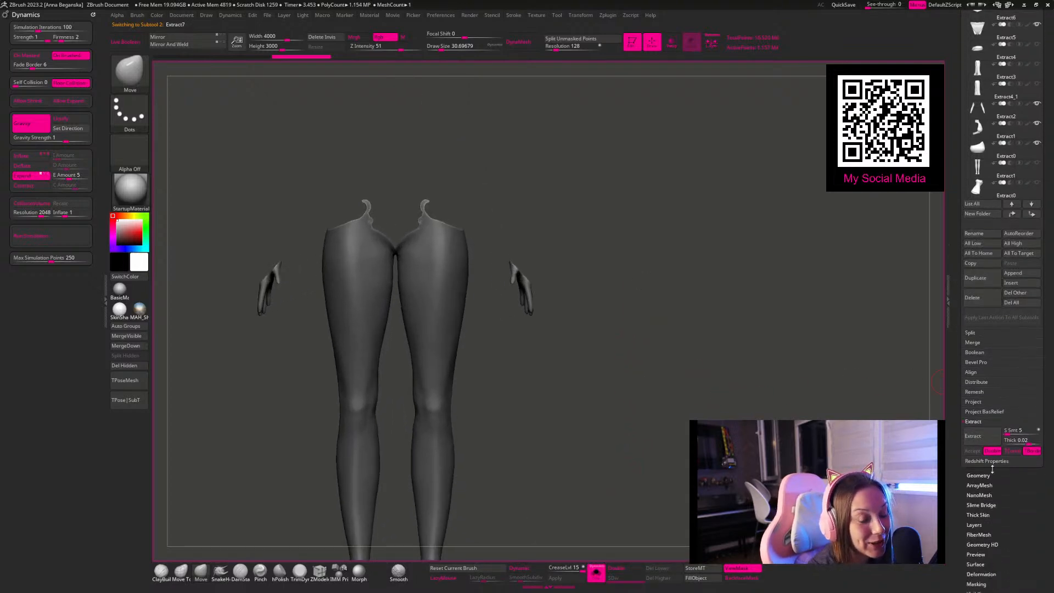
click(983, 473)
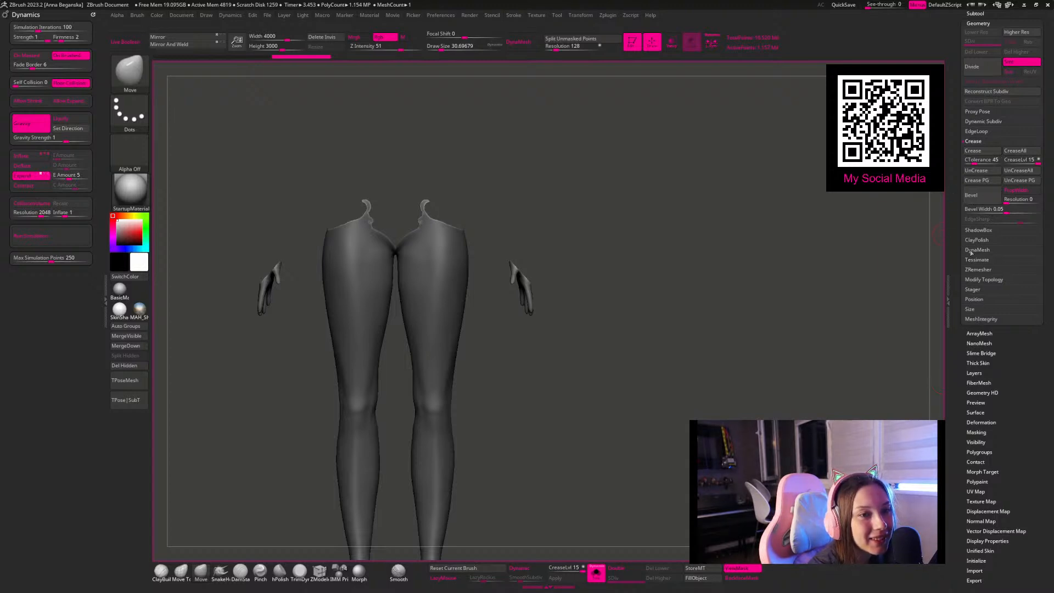
click(983, 280)
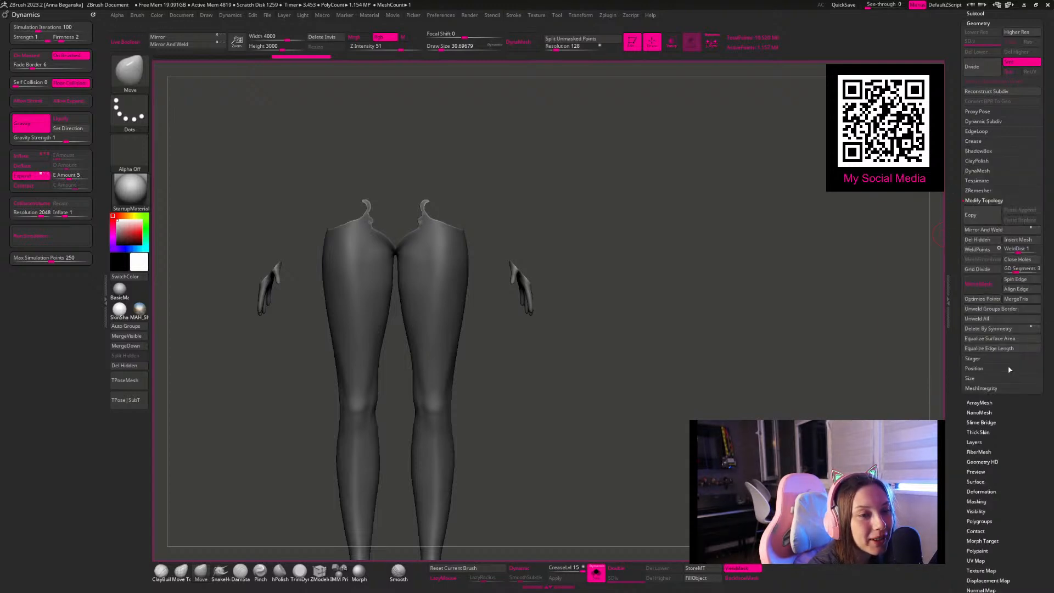
click(979, 329)
Step: Hide the leftover hand piece beside the remaining leg and delete the hidden geometry
drag(501, 287, 481, 249)
ctrl+drag(199, 123, 320, 316)
click(129, 356)
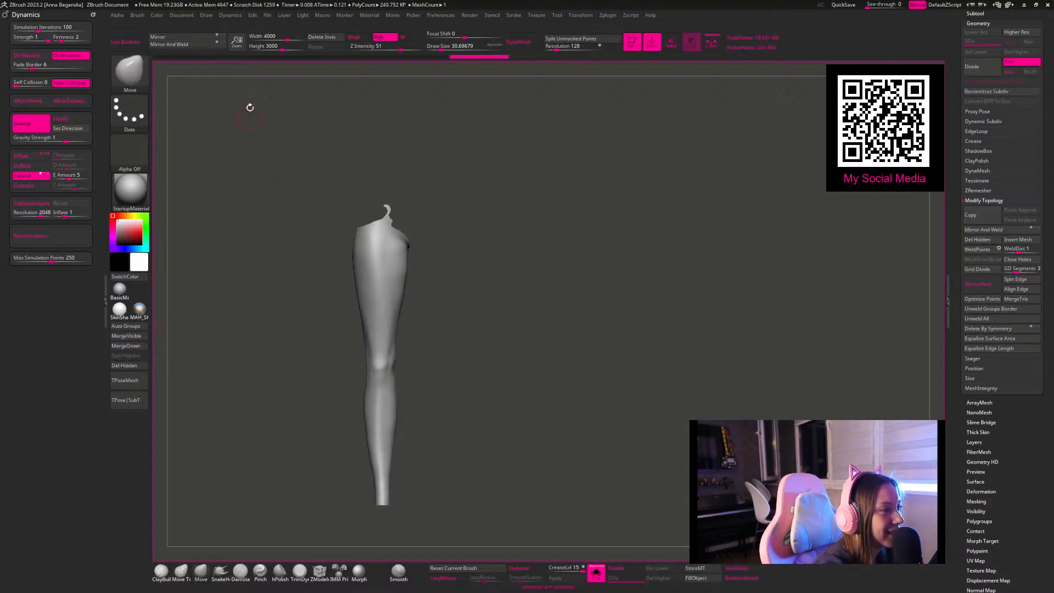
Step: Mirror the single leg to the other side of the body and compare it with the full character
click(177, 47)
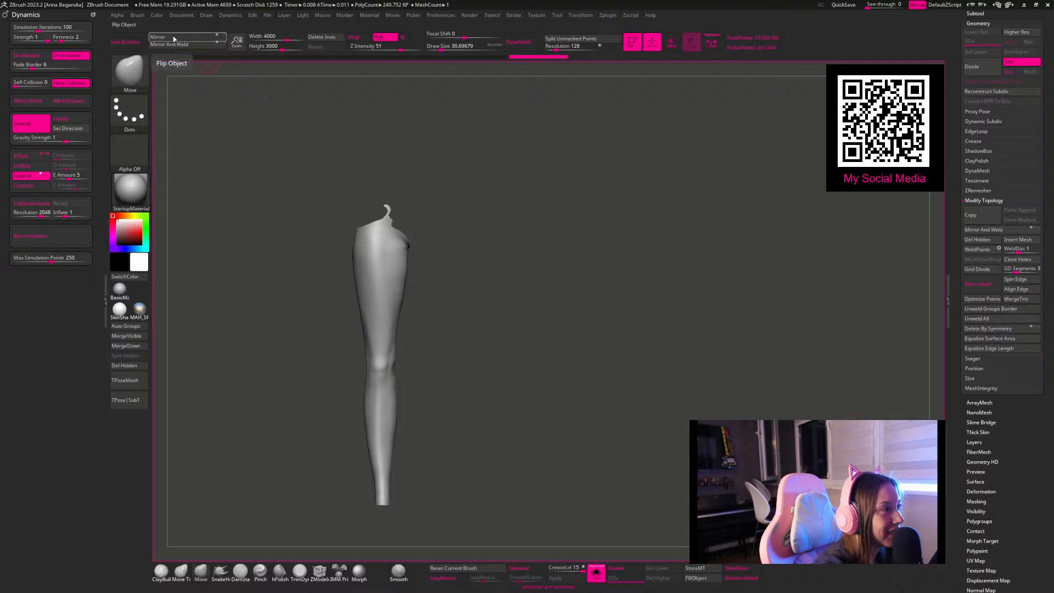
click(596, 572)
click(595, 572)
Step: Cut the stray curled strip off the leg's upper hip edge with a lasso selection and delete the hidden geometry
alt+drag(570, 374, 579, 409)
alt+drag(440, 153, 468, 137)
click(129, 112)
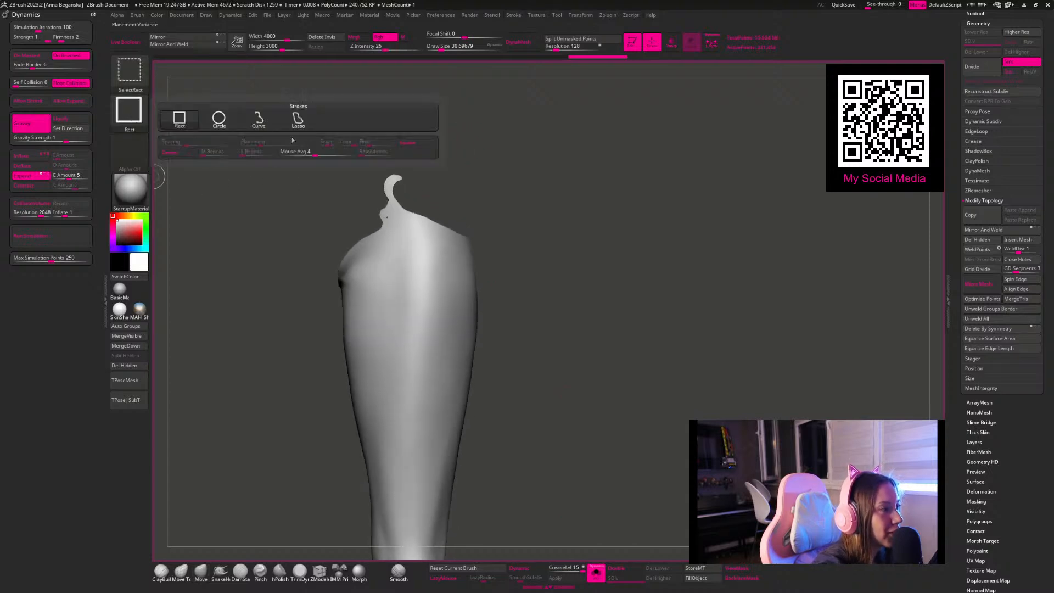
click(296, 118)
mouse_move(329, 146)
ctrl+alt+shift+mouse_down()
mouse_move(313, 141)
mouse_move(412, 105)
mouse_move(396, 207)
ctrl+alt+shift+mouse_up()
drag(594, 373, 559, 369)
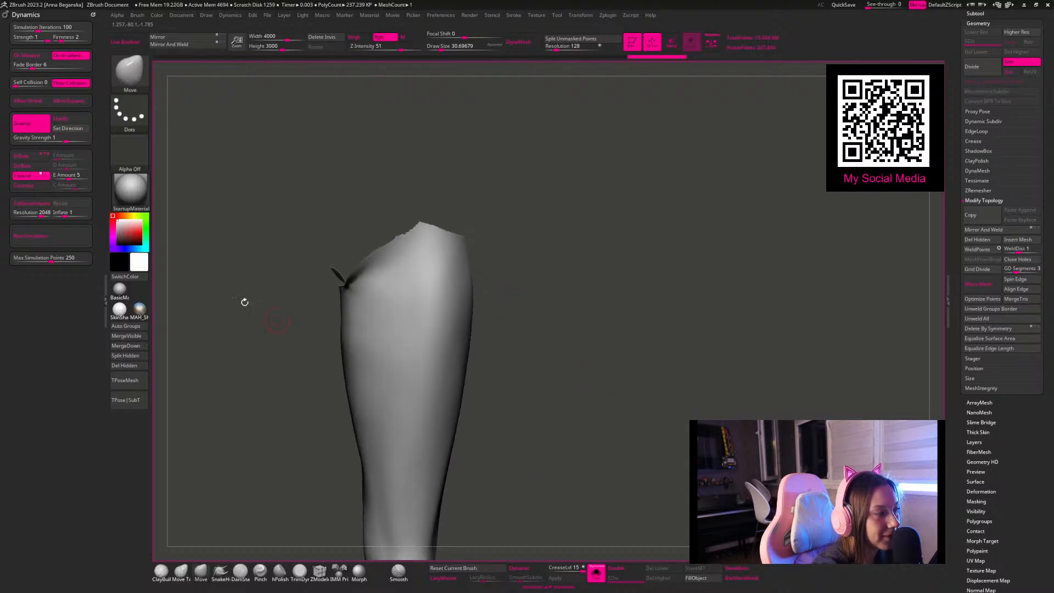
click(127, 366)
mouse_move(571, 252)
mouse_down()
mouse_move(631, 209)
mouse_move(677, 222)
mouse_move(685, 209)
mouse_move(651, 200)
mouse_move(522, 228)
mouse_move(476, 151)
mouse_move(434, 245)
mouse_move(475, 307)
mouse_up()
key(ctrl+z)
mouse_move(555, 224)
mouse_down()
mouse_move(541, 199)
mouse_move(412, 231)
mouse_move(546, 256)
mouse_up()
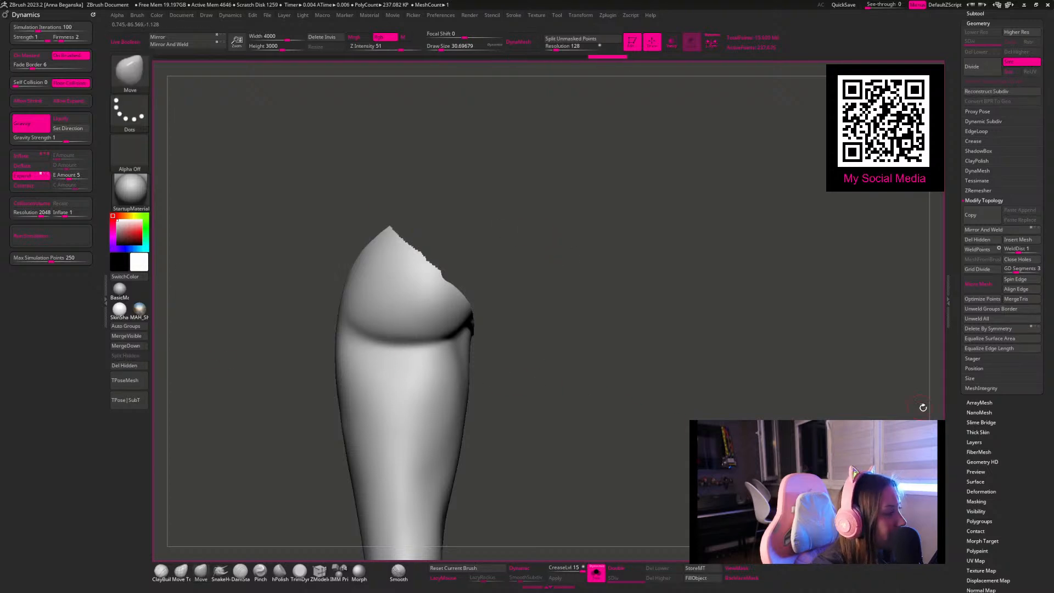
Step: Smooth the leg's jagged upper border with Polish By Groups at 54 and check it on the full character
scroll(959, 458, down, 5)
scroll(977, 329, up, 1)
click(970, 219)
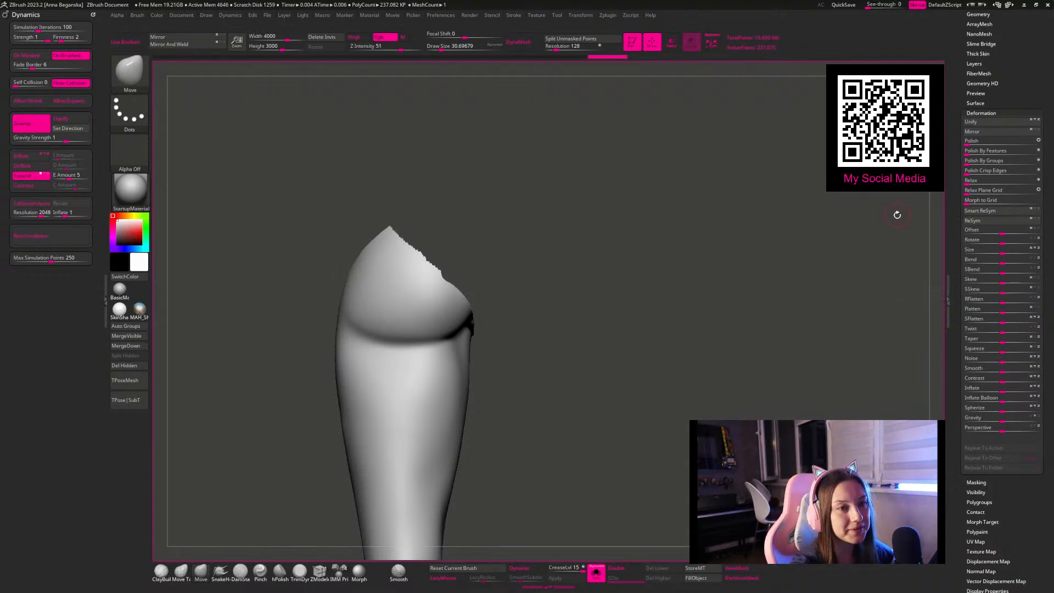
click(969, 161)
click(969, 160)
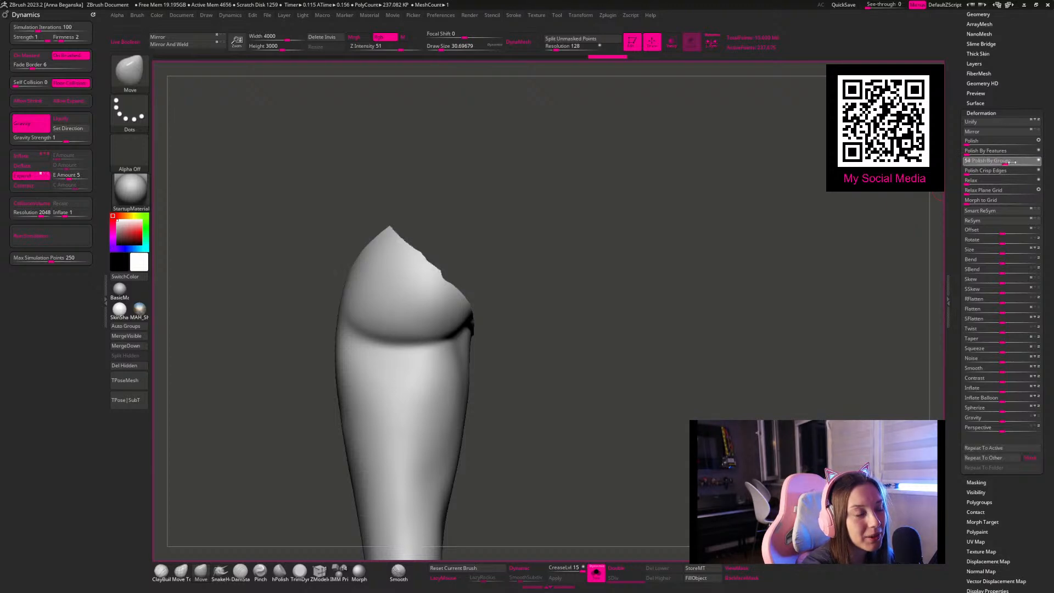
click(595, 571)
drag(793, 294, 744, 253)
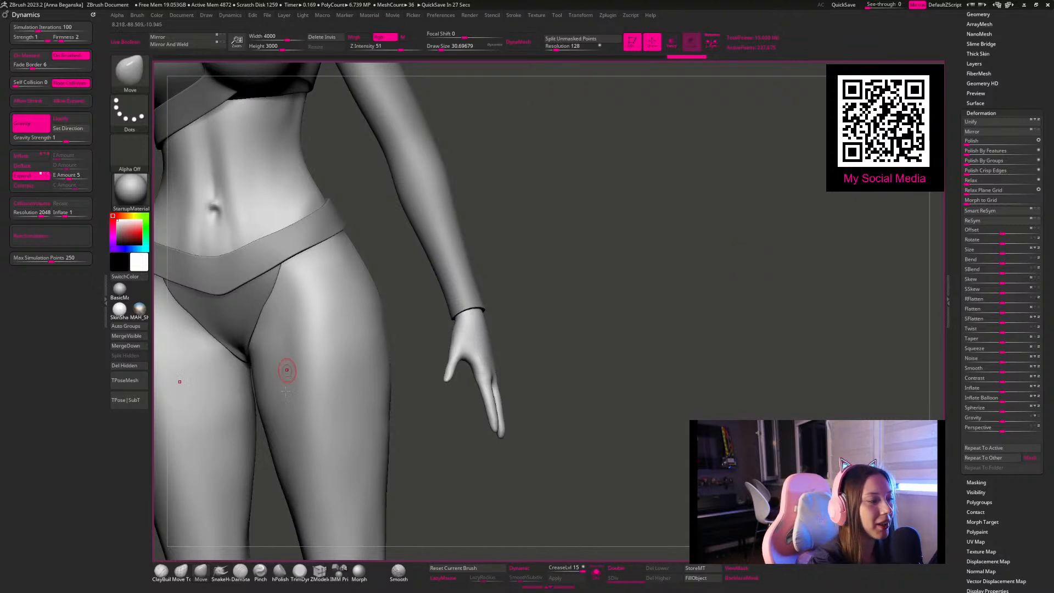
Step: Isolate the leg, open the ZRemesher settings and turn on double-sided display with the polyframe shown
click(597, 578)
drag(599, 341, 621, 475)
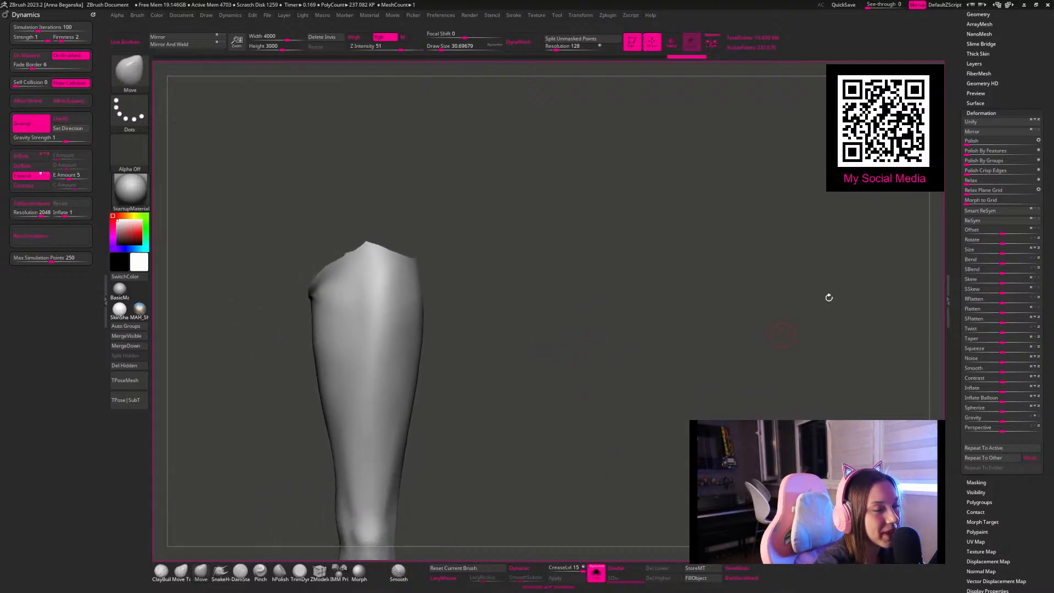
scroll(964, 63, up, 3)
click(971, 63)
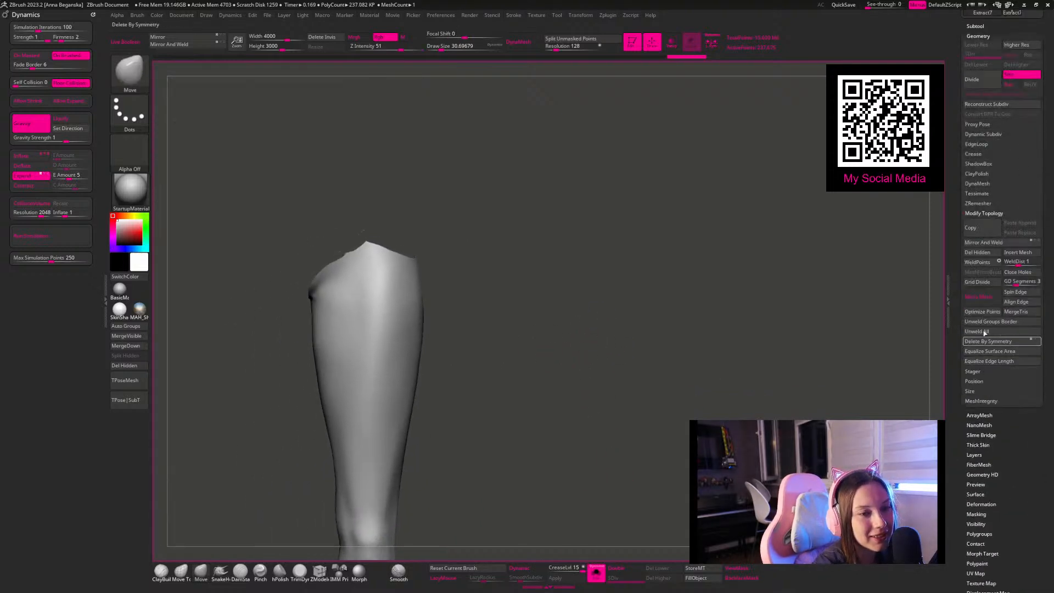
click(973, 204)
click(978, 218)
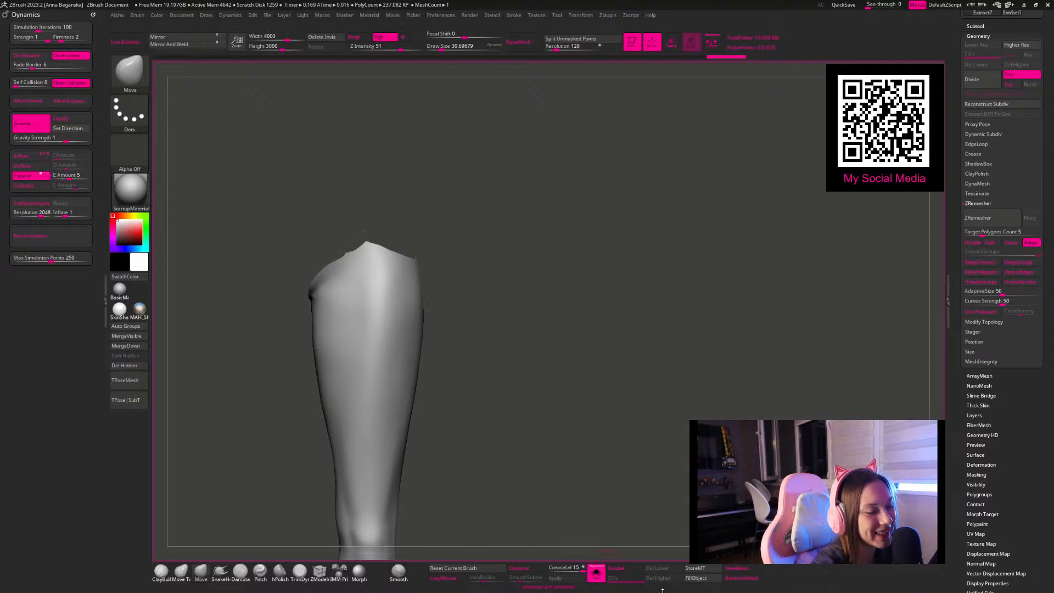
click(625, 571)
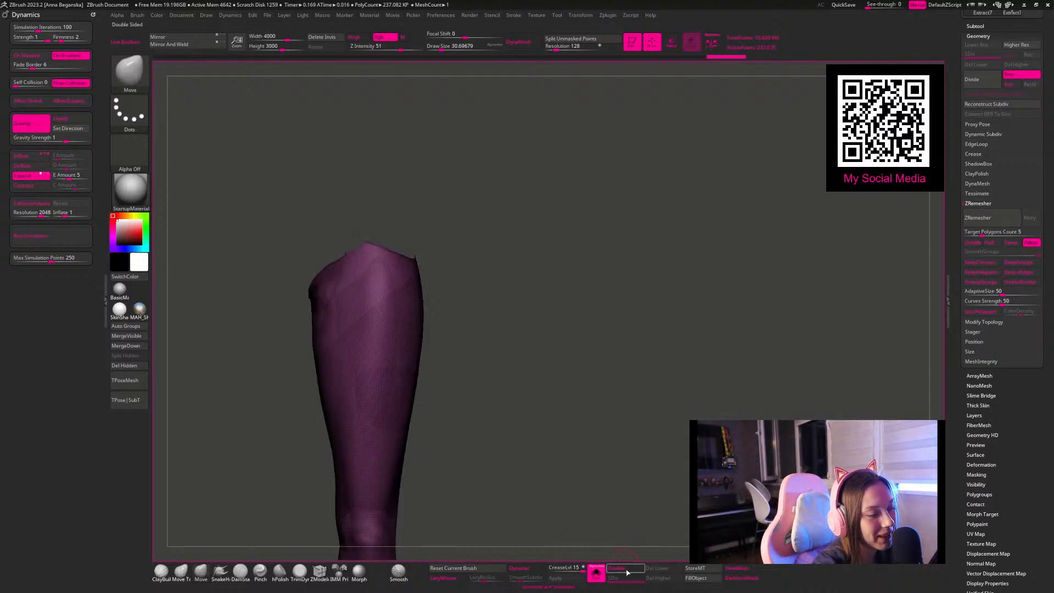
drag(586, 400, 575, 356)
drag(522, 248, 529, 211)
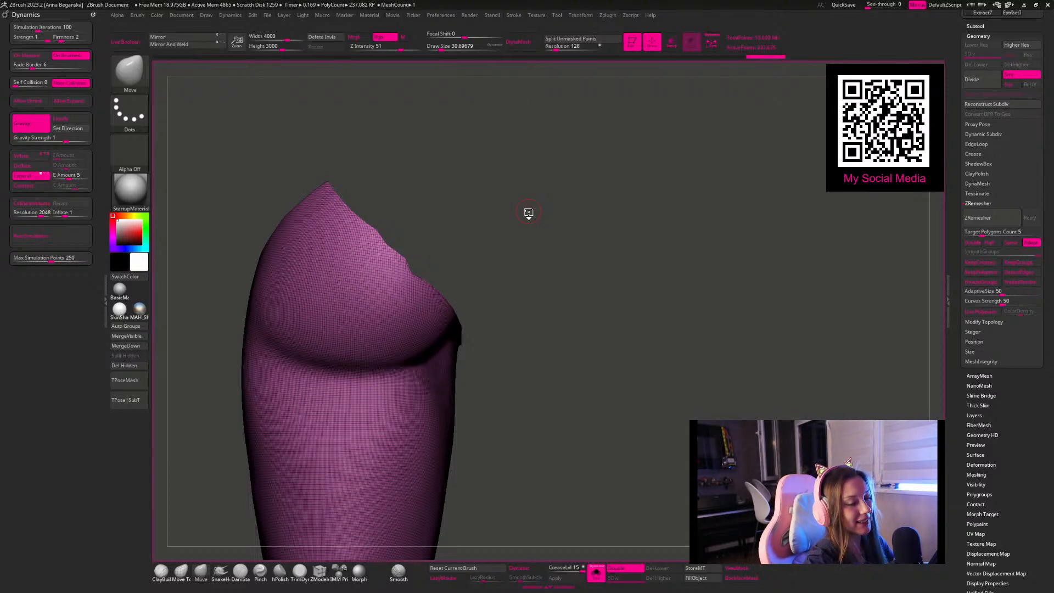
Step: ZRemesh the leg into a clean low-poly mesh with a target polygon count of 1, repeating the remesh once
mouse_move(569, 189)
mouse_down()
mouse_move(479, 189)
mouse_move(493, 217)
mouse_move(558, 207)
mouse_move(525, 224)
mouse_move(604, 263)
mouse_move(589, 258)
mouse_move(611, 536)
mouse_up()
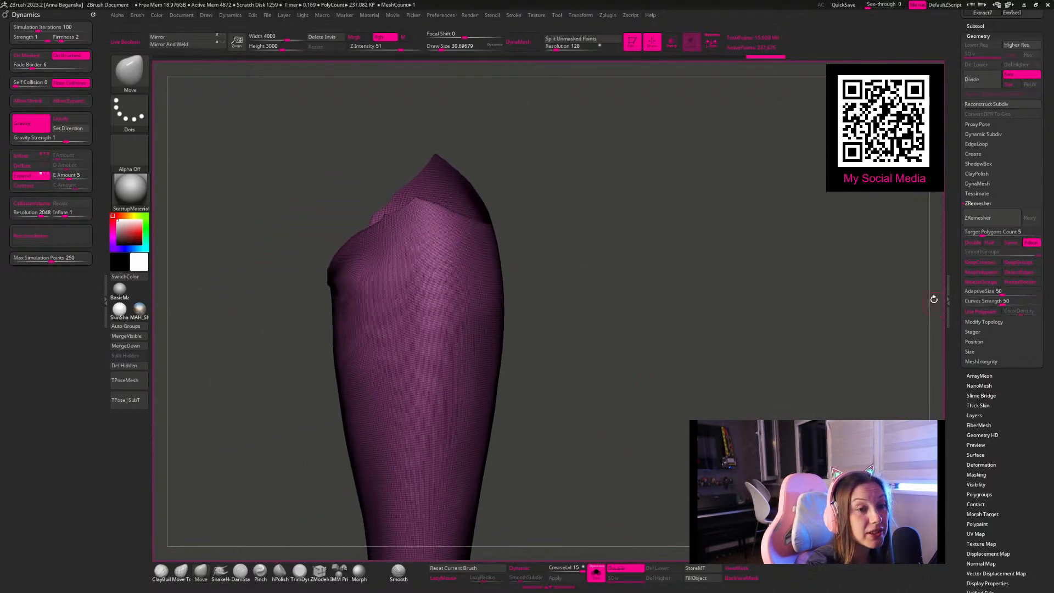
click(981, 218)
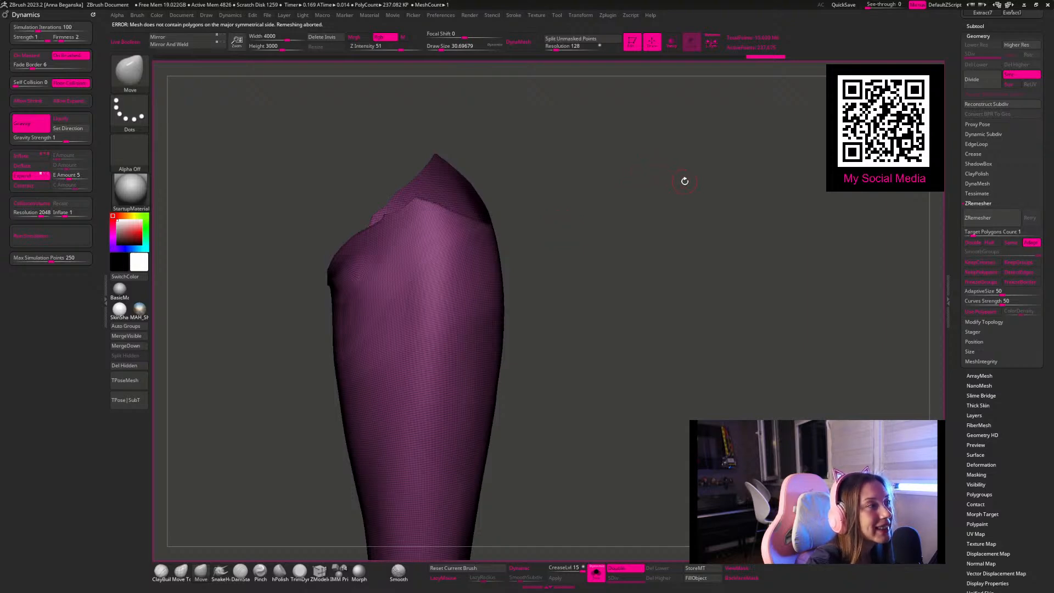
drag(668, 183, 541, 219)
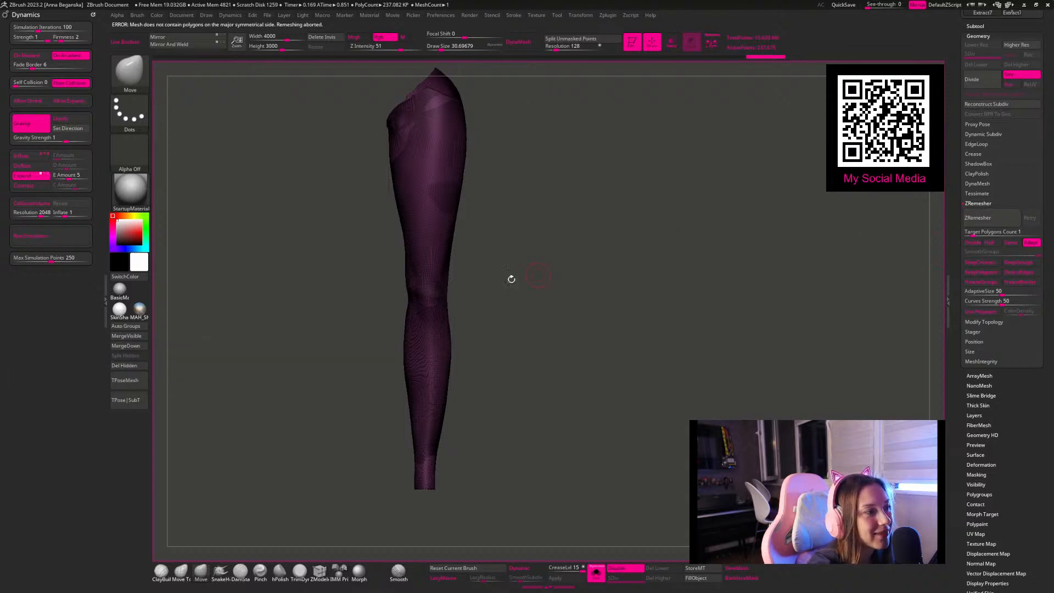
click(974, 220)
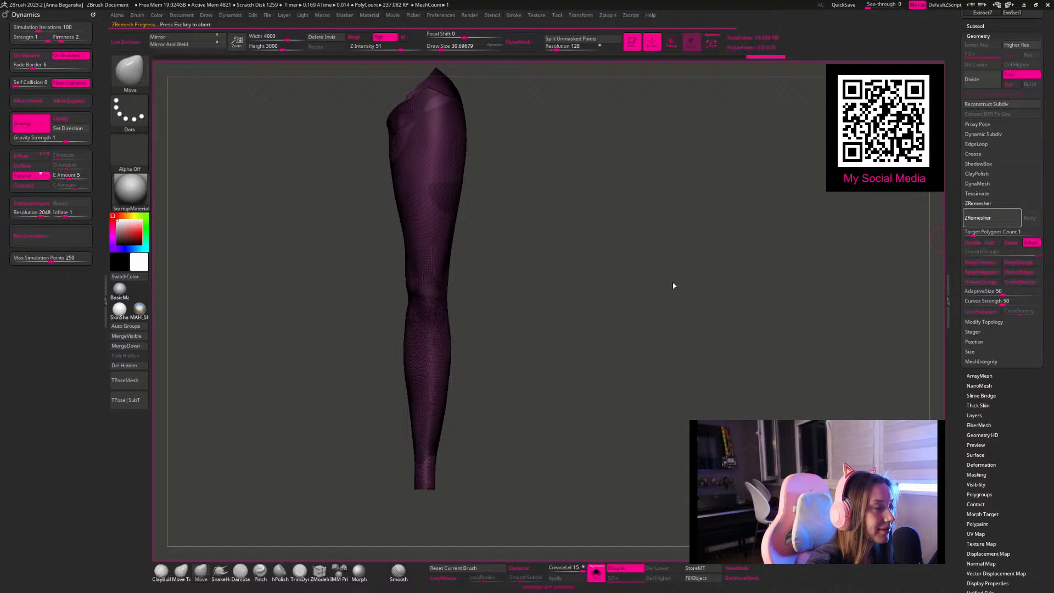
alt+drag(633, 193, 675, 228)
click(978, 218)
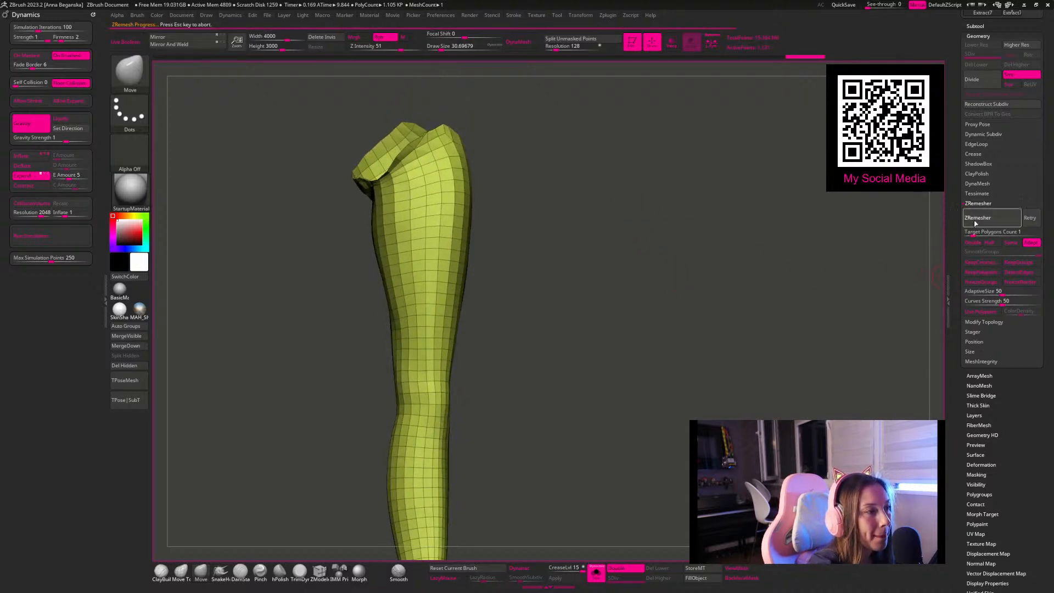
drag(673, 211, 594, 545)
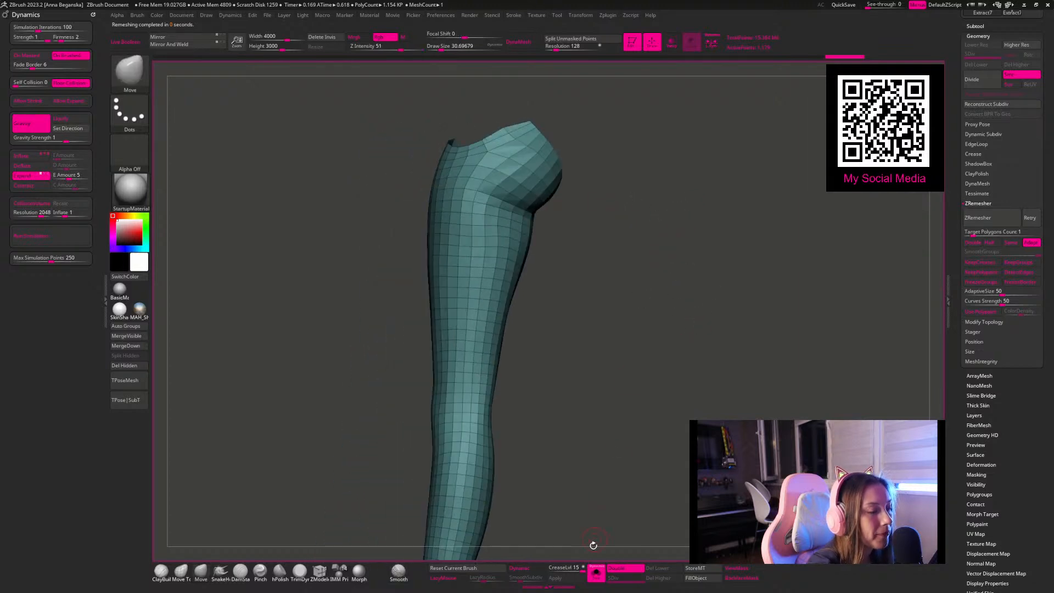
Step: Show the full character again and choose the ZModeler brush for the remeshed legging
click(596, 573)
click(320, 573)
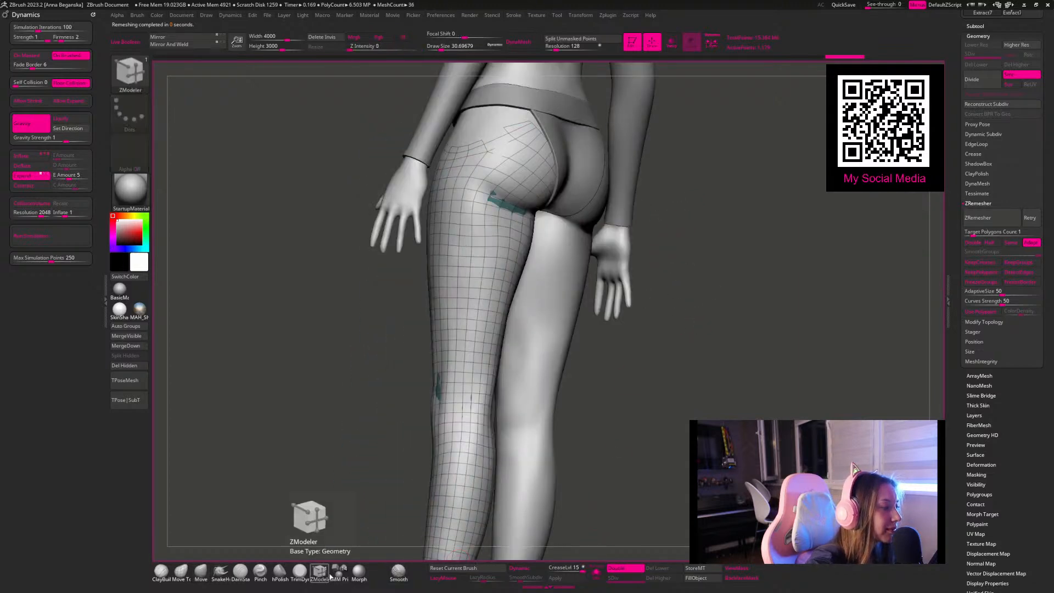
mouse_move(687, 390)
mouse_down()
mouse_move(696, 402)
mouse_move(654, 398)
mouse_move(638, 378)
mouse_move(667, 367)
mouse_move(651, 356)
mouse_up()
drag(427, 179, 439, 176)
drag(654, 271, 724, 264)
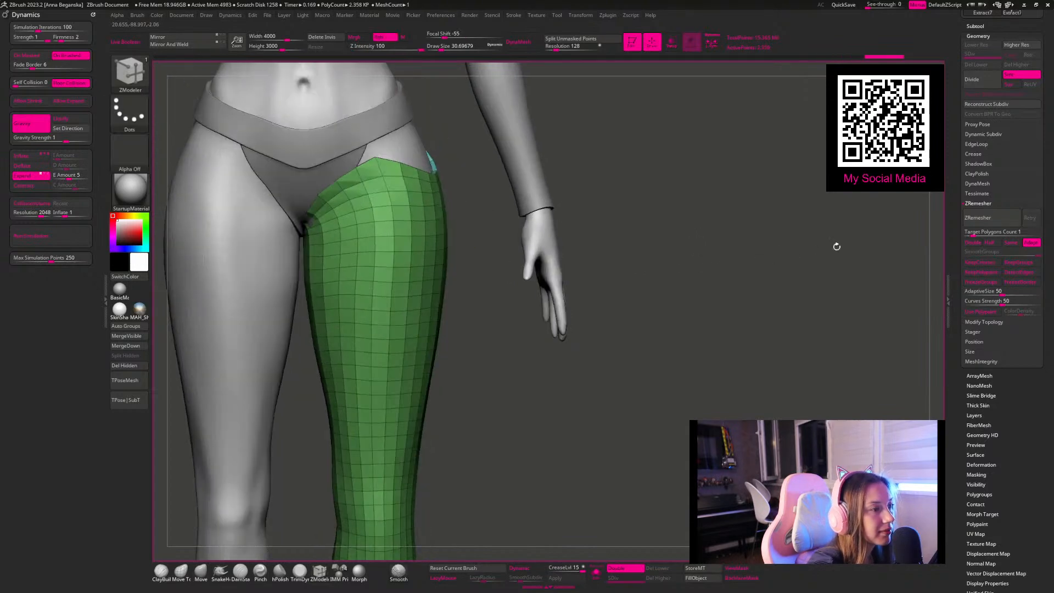
key(ctrl+z)
Step: Extrude all polygons of the legging slightly with ZModeler to give it thickness
drag(571, 147, 560, 169)
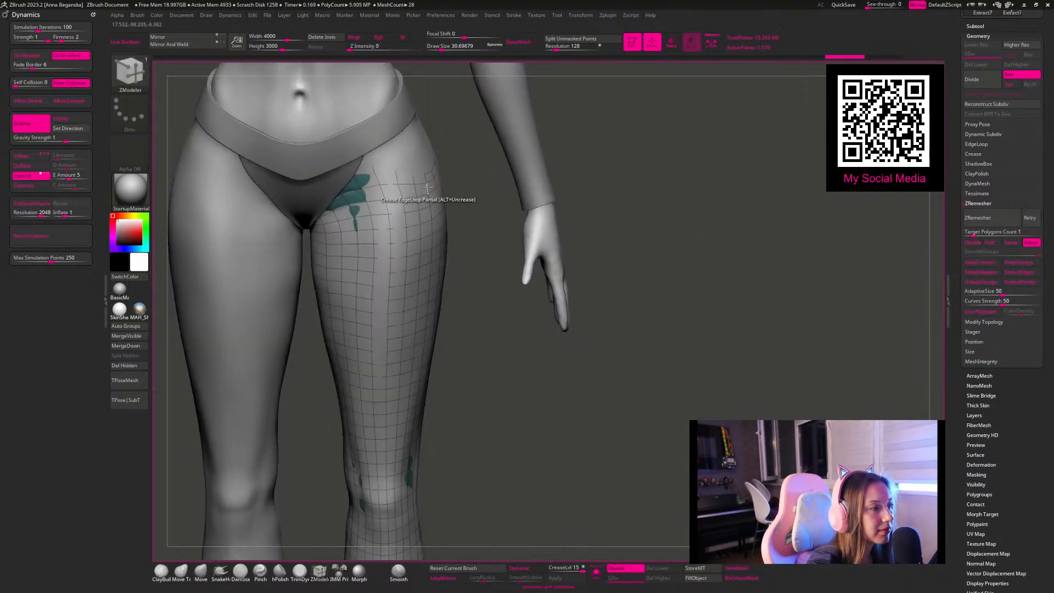
drag(428, 188, 438, 189)
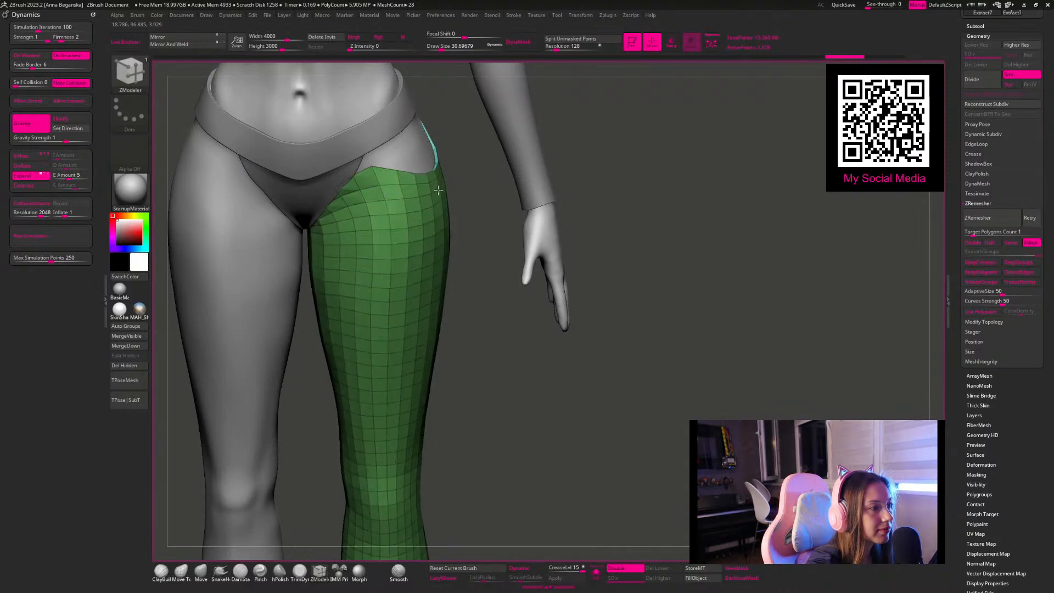
click(596, 572)
click(596, 573)
key(shift)
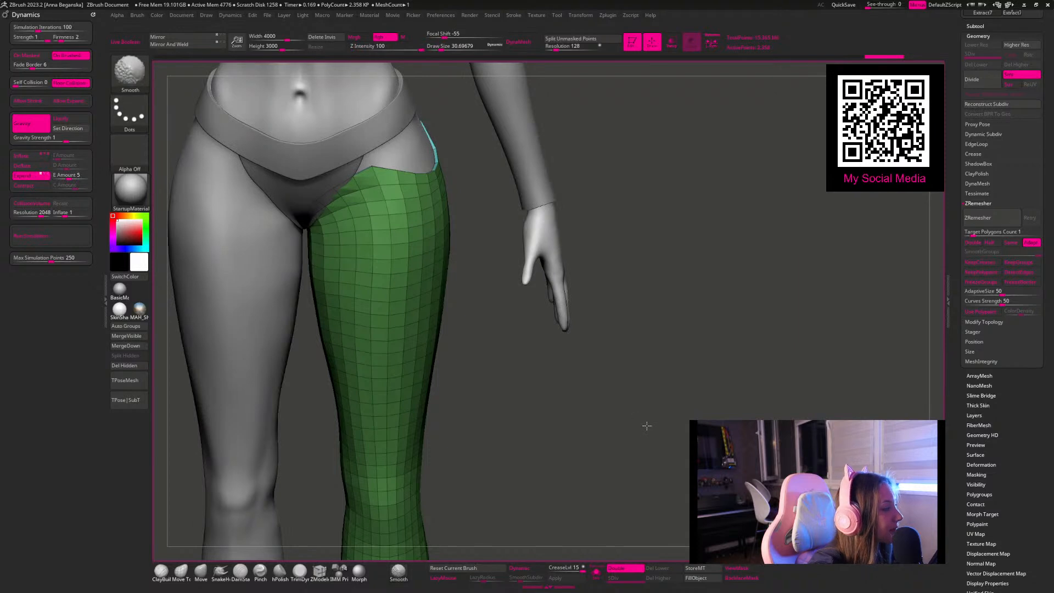
drag(645, 426, 705, 417)
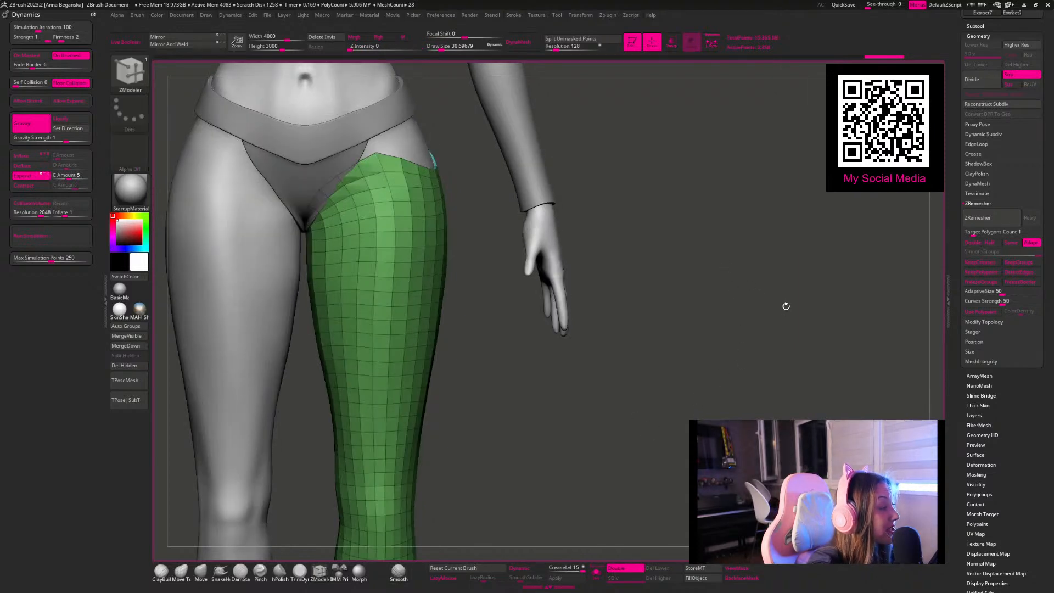
Step: Crease the legging along its polygroup borders, turn on dynamic subdivision and return to the Move brush
click(977, 156)
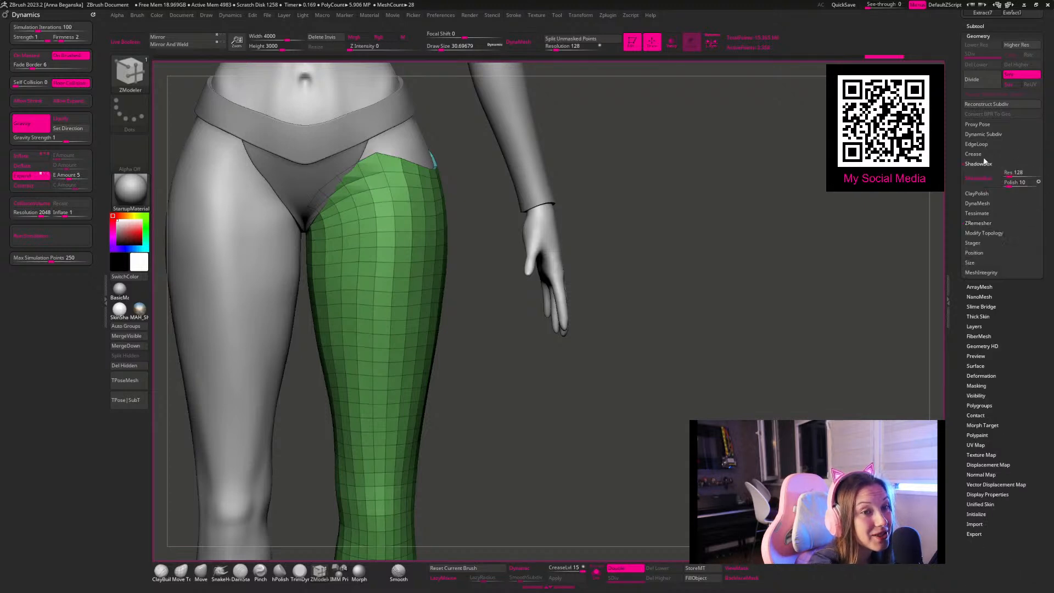
click(976, 194)
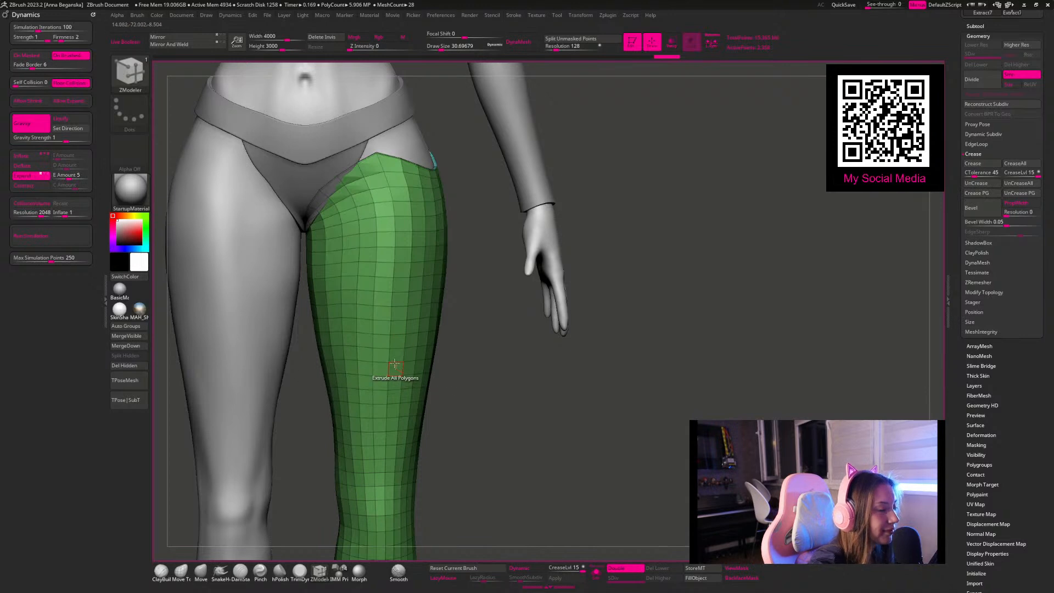
click(201, 572)
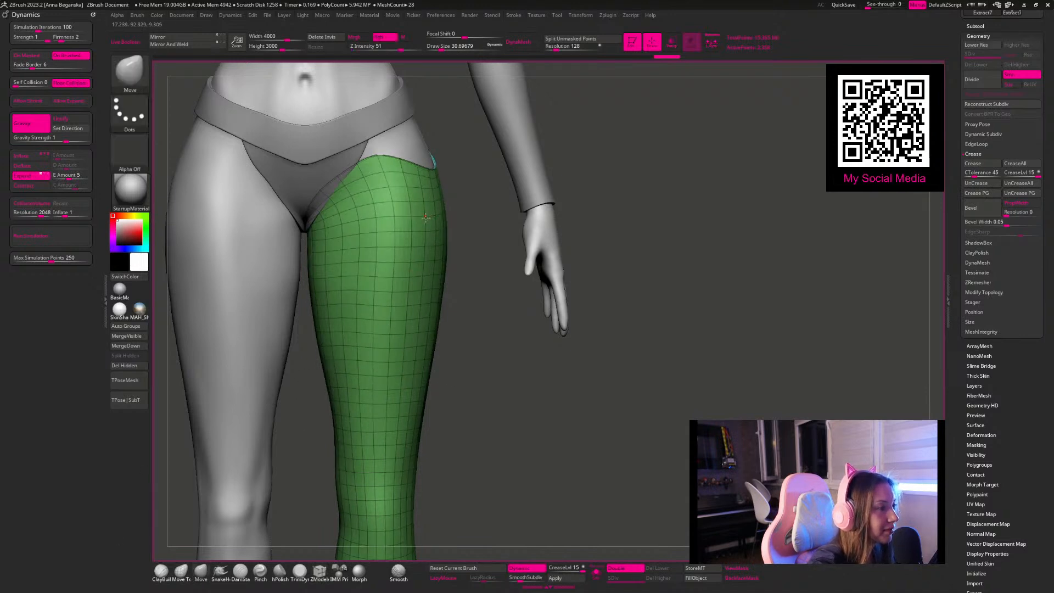
Step: Hide the polyframe, then set the draw size to 1000 and the legging's crease level to 2
key(shift+f)
key(space)
drag(427, 167, 446, 168)
drag(567, 568, 552, 569)
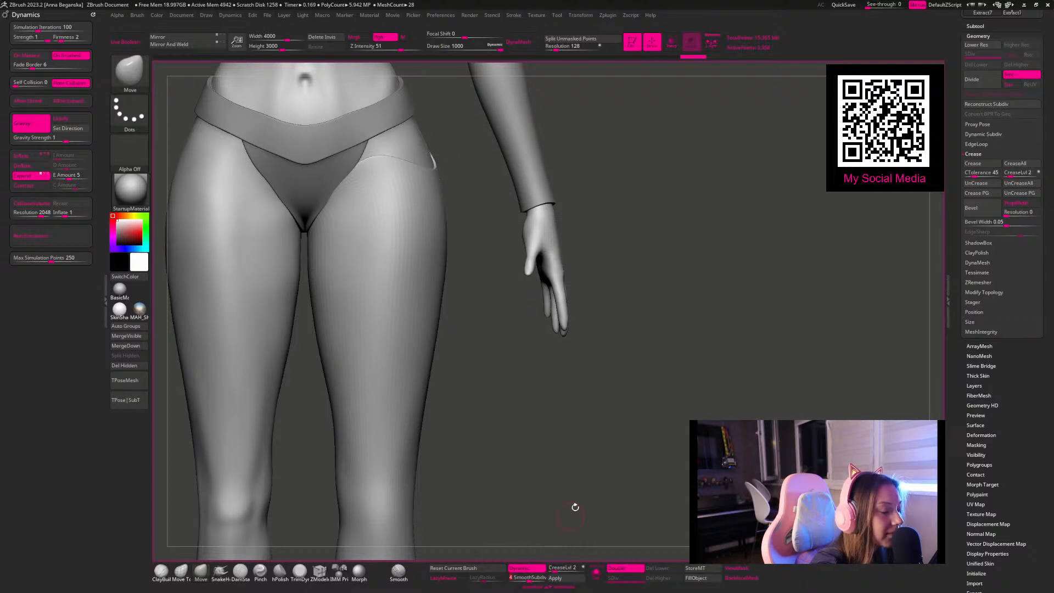
Step: Turn off dynamic brush sizing for the Move brush and reduce its draw size to about 94
key(shift)
mouse_move(609, 425)
alt+mouse_down()
mouse_move(571, 404)
mouse_move(595, 438)
alt+mouse_up()
key(space)
key(space)
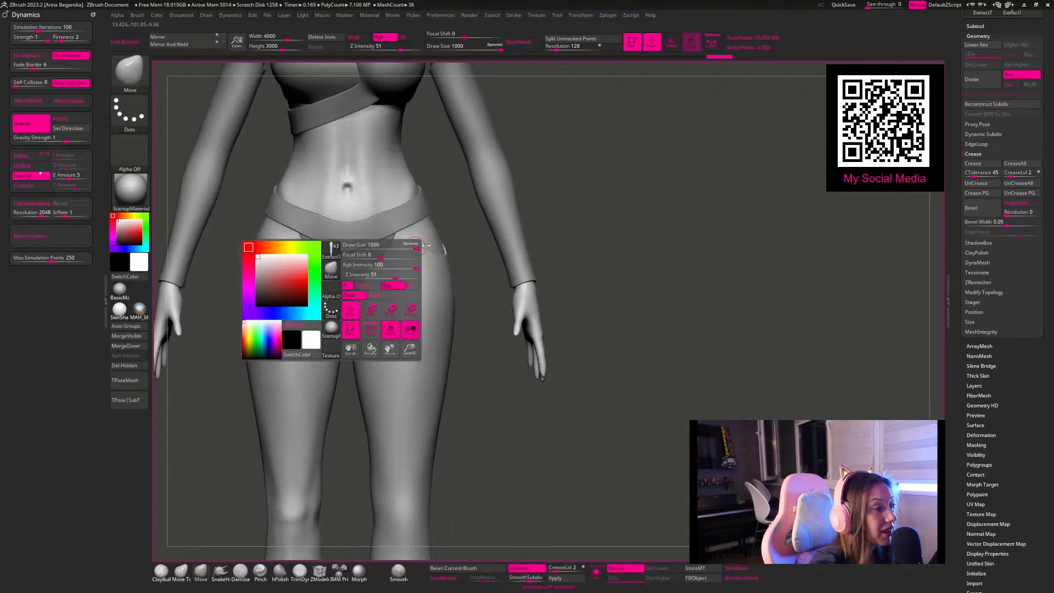
key(space)
click(399, 237)
click(398, 237)
key(space)
key(space)
drag(399, 246, 369, 235)
key(space)
click(462, 196)
drag(535, 158, 522, 156)
key(space)
click(378, 245)
Step: Adjust the legging's upper inner corner beneath the front of the waistband with a draw size of about 90
drag(534, 216, 494, 225)
drag(532, 181, 524, 165)
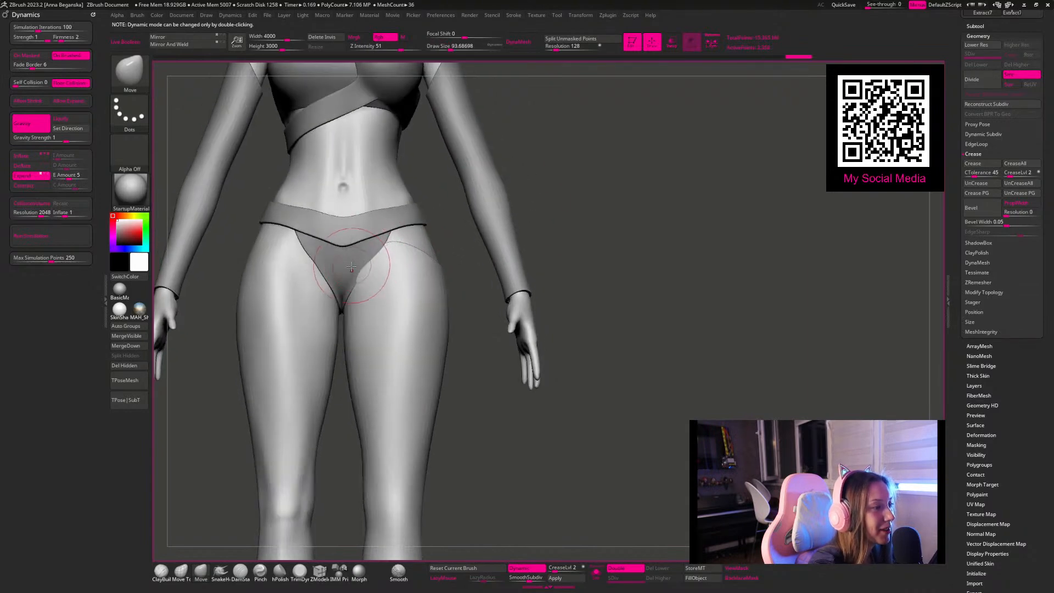
drag(565, 228, 513, 219)
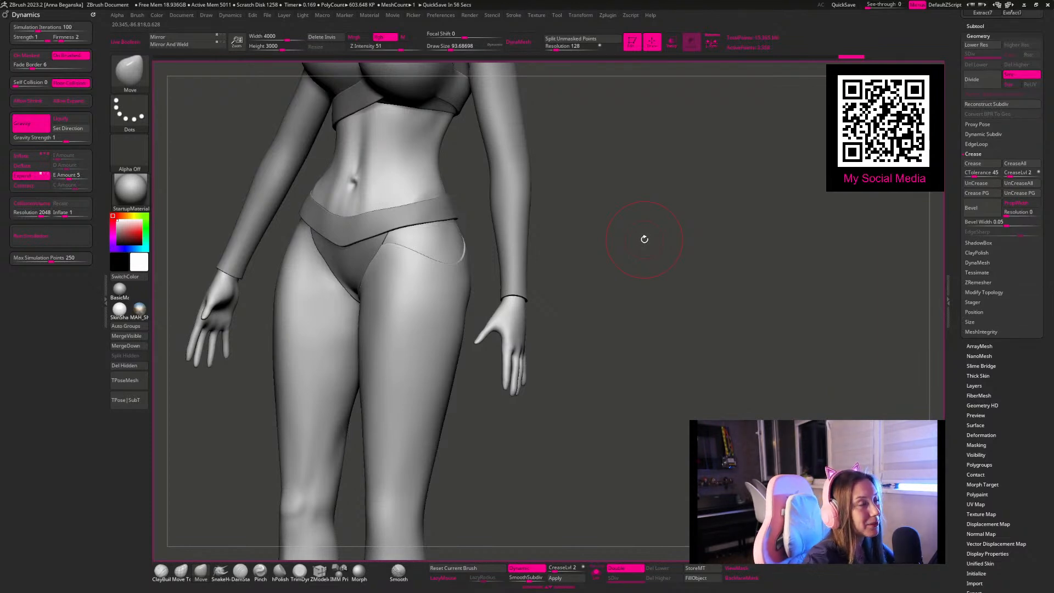
mouse_move(555, 211)
mouse_down()
mouse_move(526, 215)
mouse_move(555, 219)
mouse_move(528, 226)
mouse_up()
key(s)
drag(419, 245, 406, 245)
drag(406, 246, 398, 245)
drag(398, 245, 394, 247)
drag(499, 262, 575, 251)
key(space)
drag(386, 251, 390, 250)
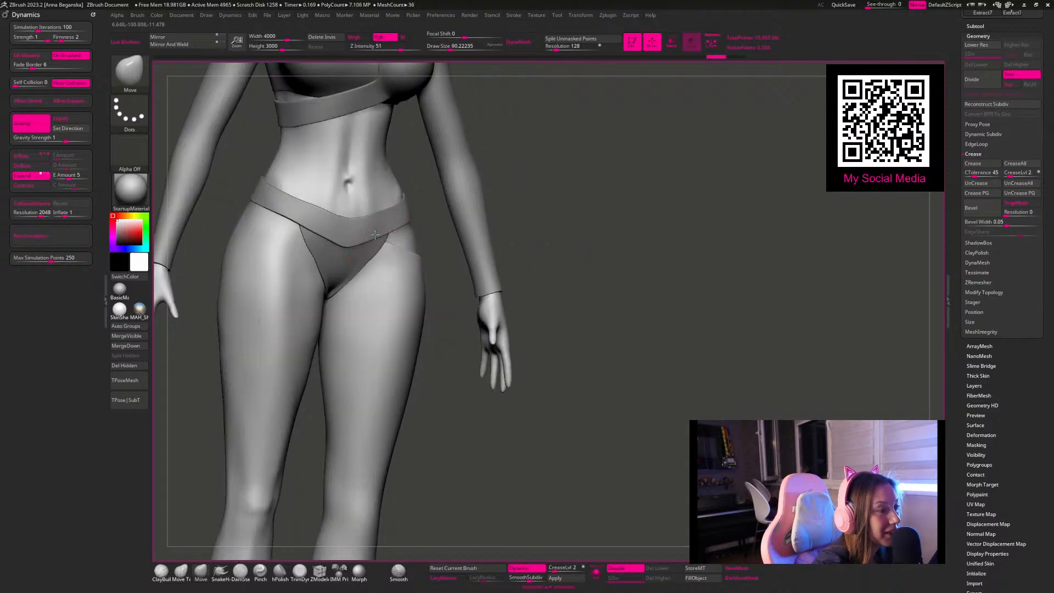
Step: Shape the legging's upper edge around the side and back of the hip
drag(516, 236, 418, 250)
mouse_move(554, 247)
mouse_down()
mouse_move(565, 256)
mouse_move(555, 247)
mouse_move(451, 263)
mouse_up()
drag(655, 297, 643, 288)
mouse_move(587, 166)
mouse_down()
mouse_move(389, 210)
mouse_move(408, 232)
mouse_up()
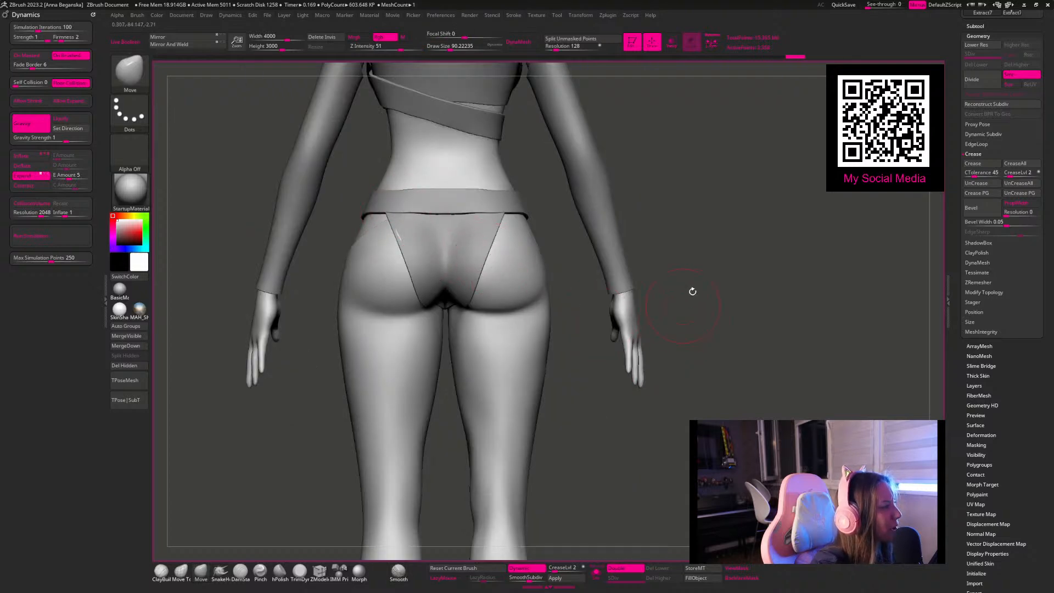
drag(686, 177, 528, 245)
Step: Reduce the draw size to about 56 and refine the legging's front edge beside the briefs
mouse_move(446, 228)
mouse_down()
mouse_move(503, 232)
mouse_move(511, 172)
mouse_move(584, 244)
mouse_move(513, 209)
mouse_move(546, 183)
mouse_move(556, 230)
mouse_move(419, 238)
mouse_up()
key(space)
key(space)
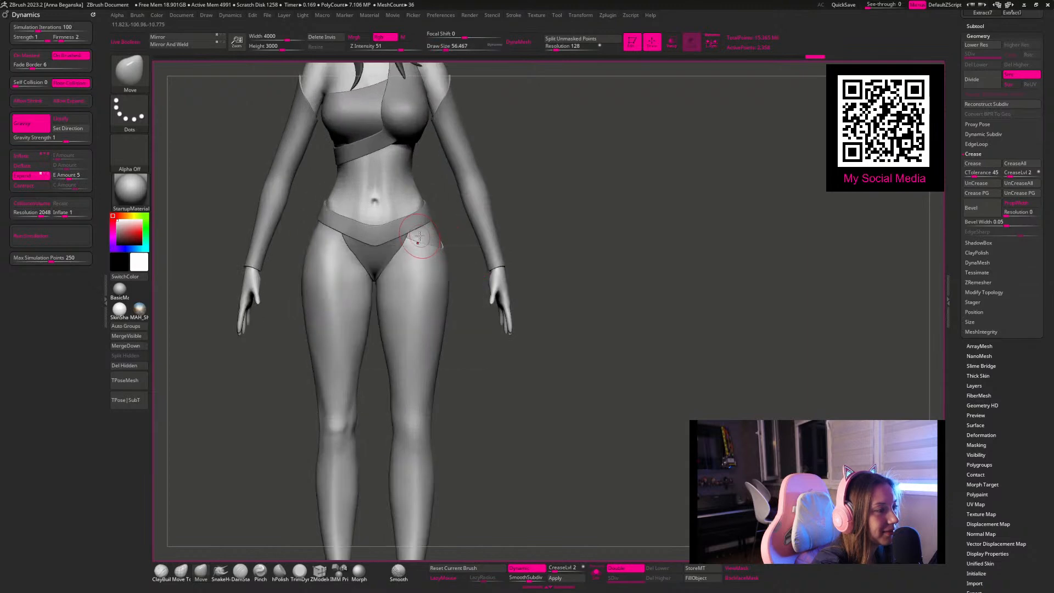
mouse_move(518, 323)
alt+mouse_down()
mouse_move(516, 289)
mouse_move(487, 249)
mouse_move(494, 307)
mouse_move(522, 369)
mouse_move(528, 253)
mouse_move(582, 220)
mouse_move(522, 324)
alt+mouse_up()
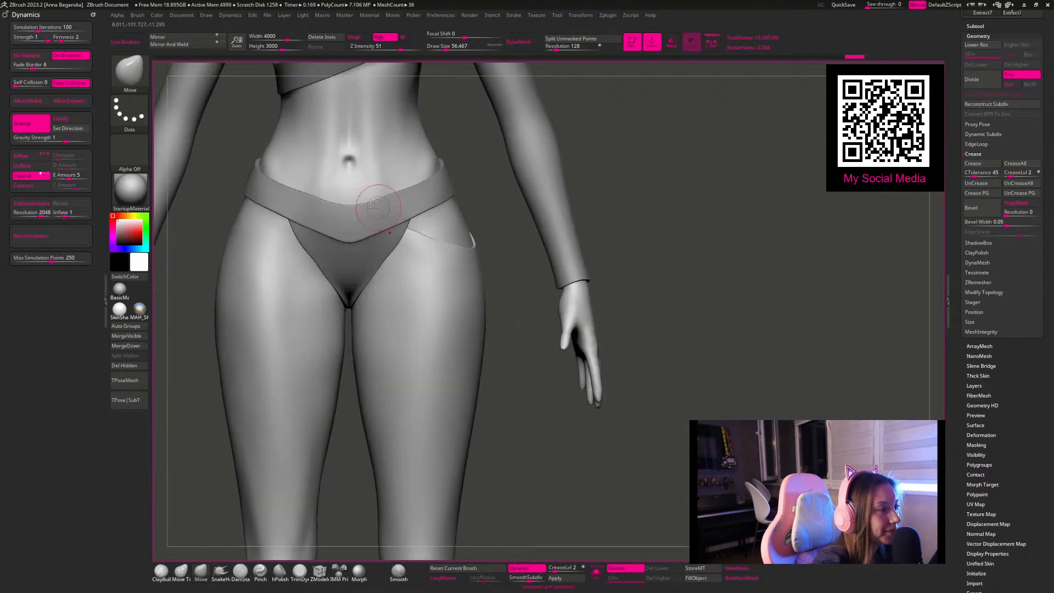
Step: Mirror a duplicate of the legging onto the other leg and merge both leggings into one subtool
key(ctrl+shift+d)
click(189, 45)
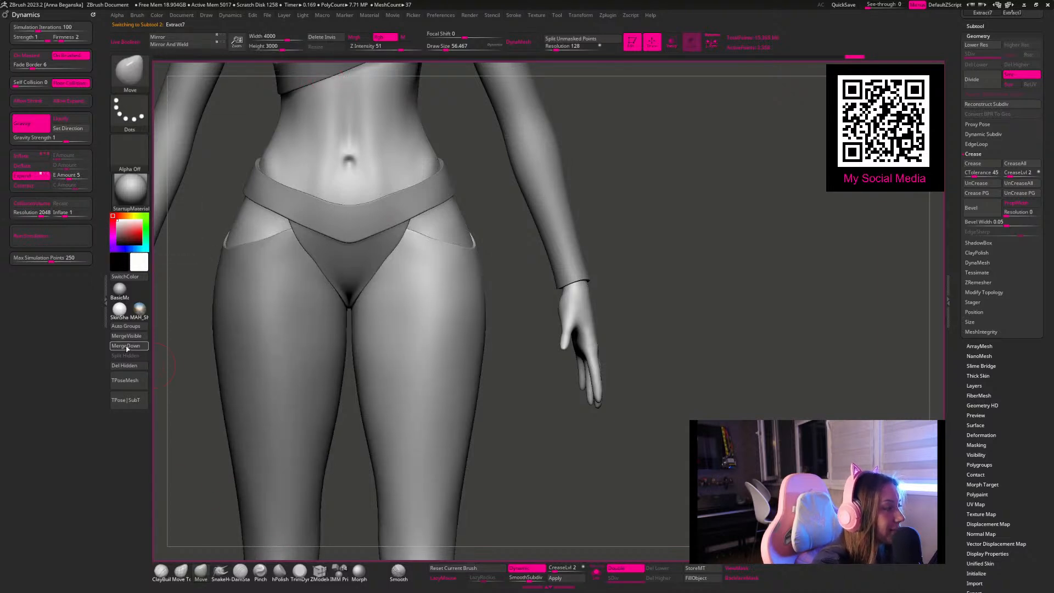
click(127, 348)
click(165, 367)
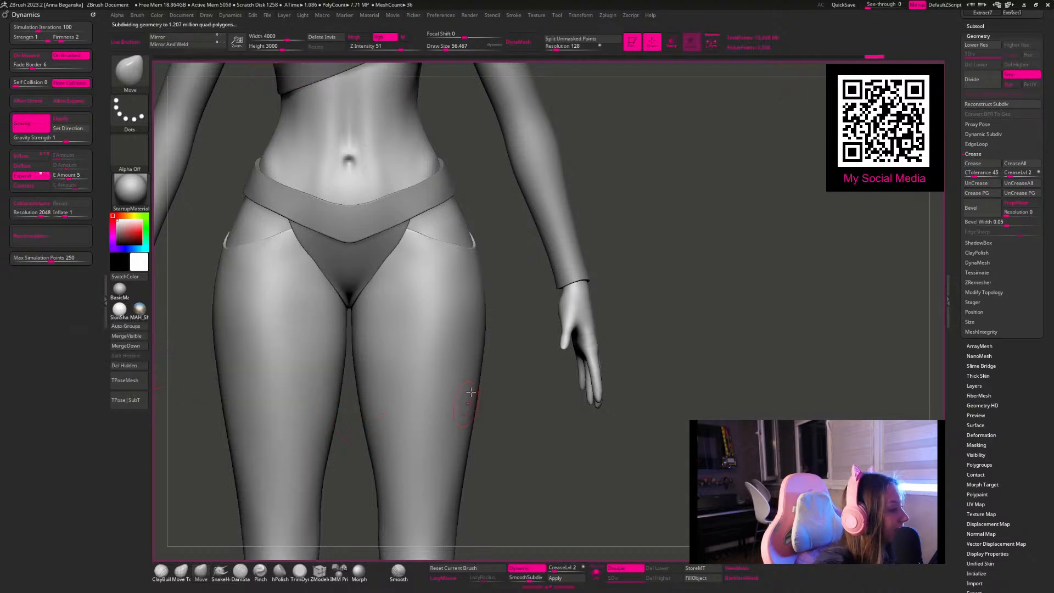
Step: Set the draw size to about 71 and adjust the upper edges of both leggings symmetrically at the hips
alt+drag(611, 215, 583, 261)
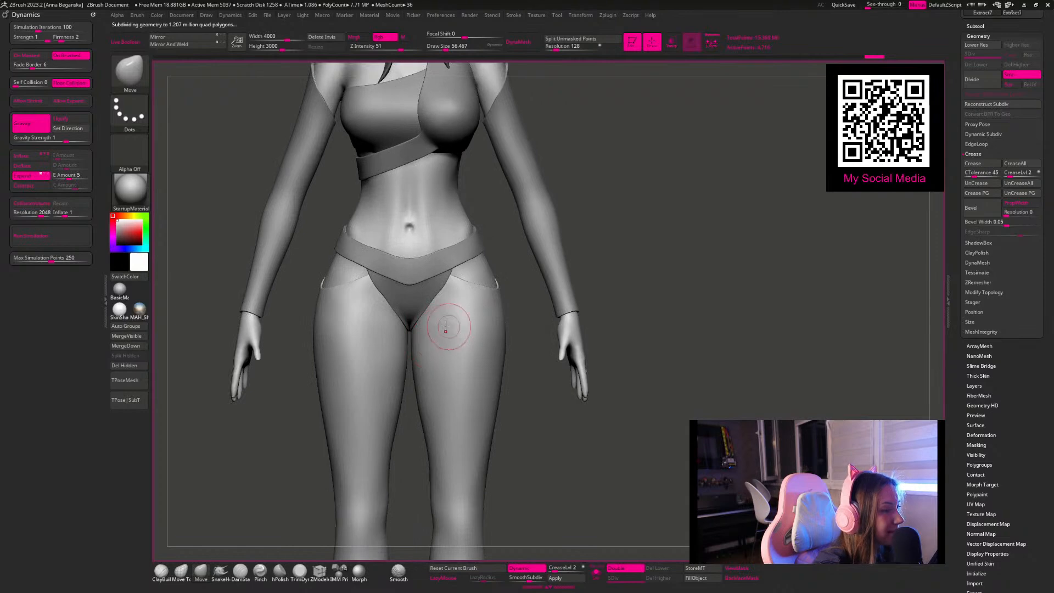
key(space)
drag(474, 287, 478, 287)
alt+drag(566, 210, 577, 208)
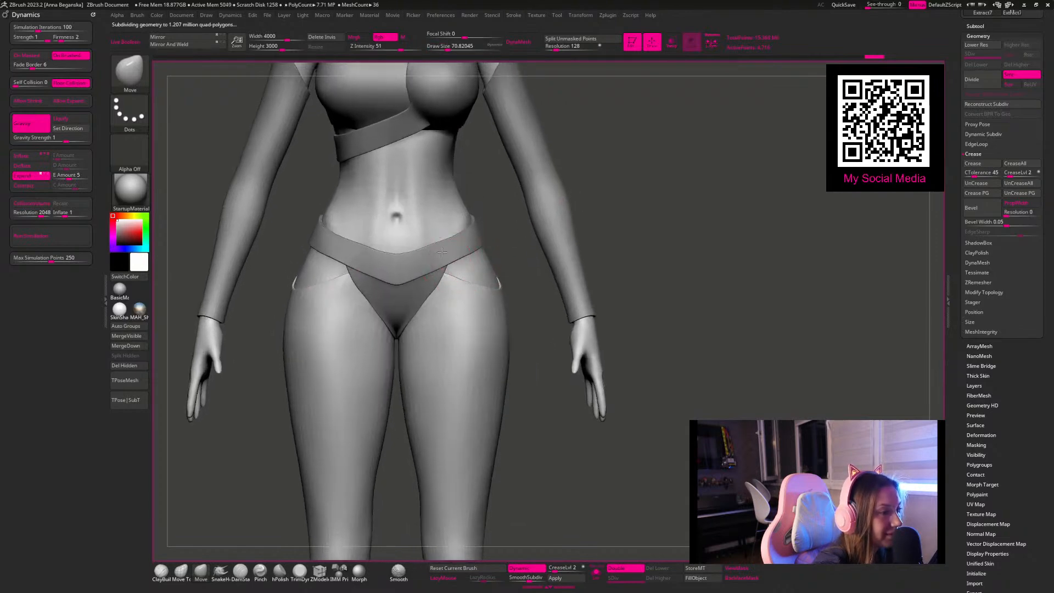
right_click(426, 328)
key(space)
mouse_move(462, 288)
mouse_down()
mouse_move(475, 288)
mouse_move(473, 279)
mouse_up()
Step: Change the active colour from the swatch to a light grey
key(space)
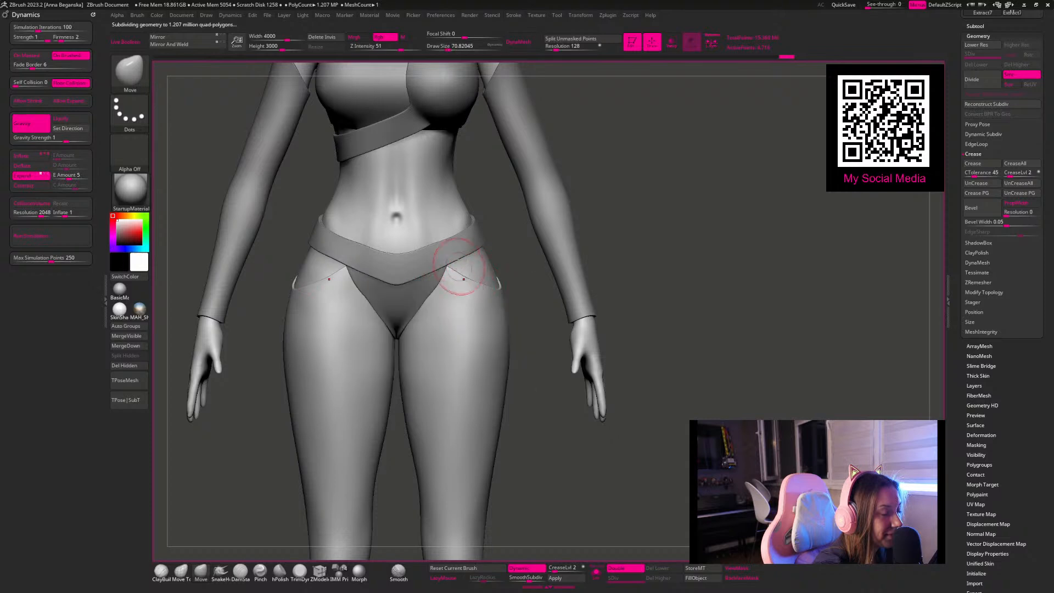
alt+click(446, 148)
alt+drag(548, 160, 586, 283)
mouse_move(579, 231)
alt+mouse_down()
mouse_move(589, 206)
mouse_move(591, 232)
alt+mouse_up()
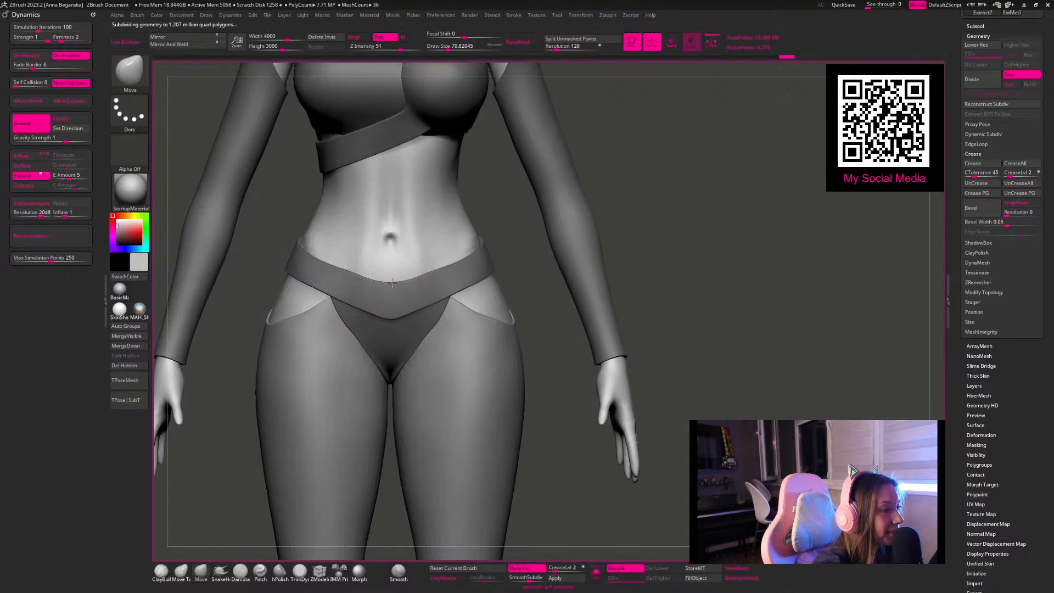
Step: Isolate the waistband subtool and set ZModeler's edge action to Insert EdgeLoop
alt+click(351, 291)
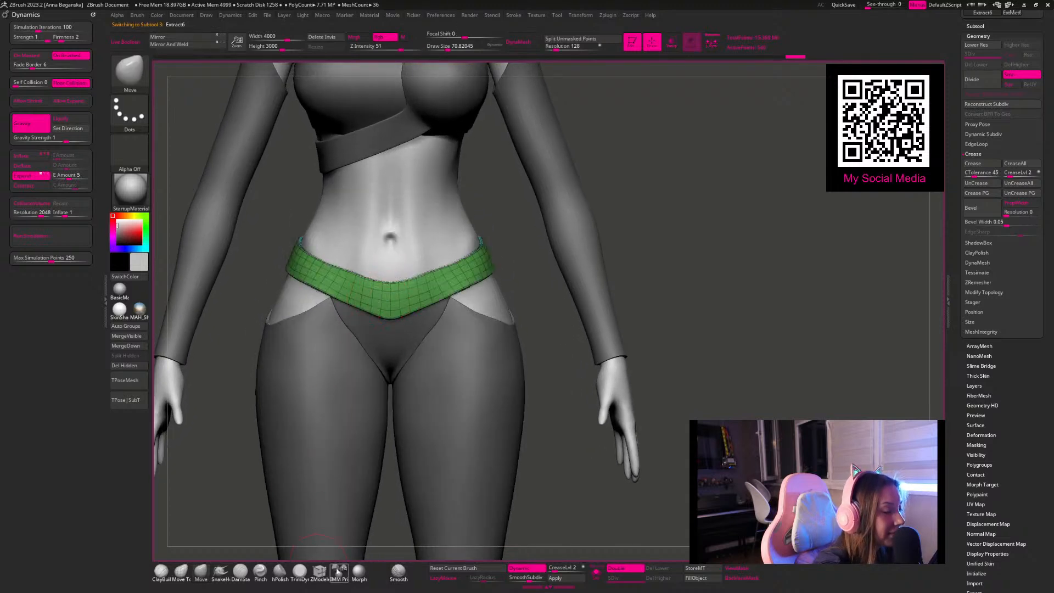
click(596, 572)
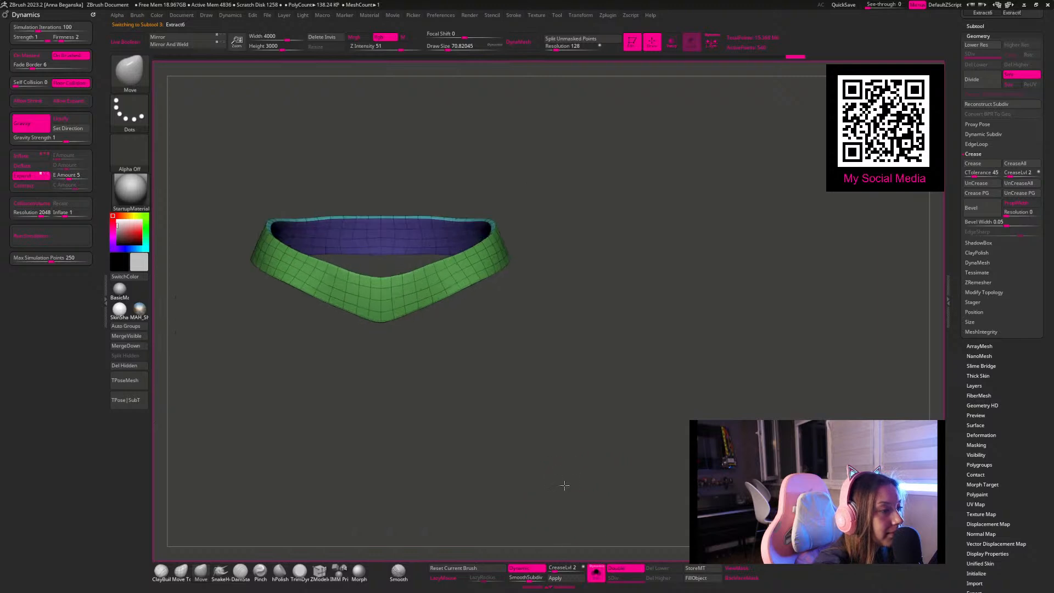
click(319, 572)
mouse_move(388, 404)
alt+mouse_down()
mouse_move(442, 457)
mouse_move(438, 387)
alt+mouse_up()
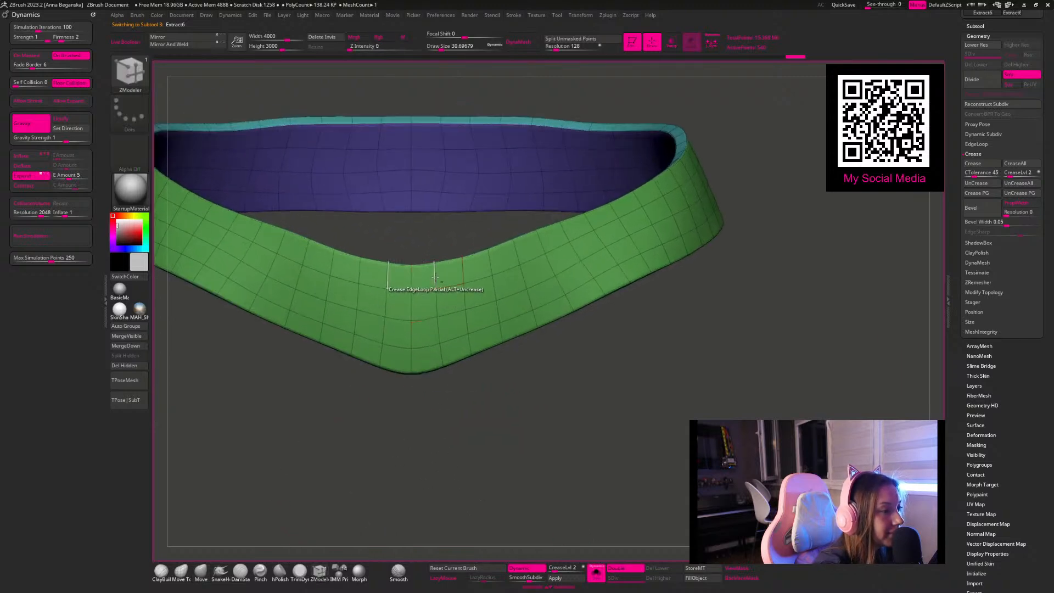
key(space)
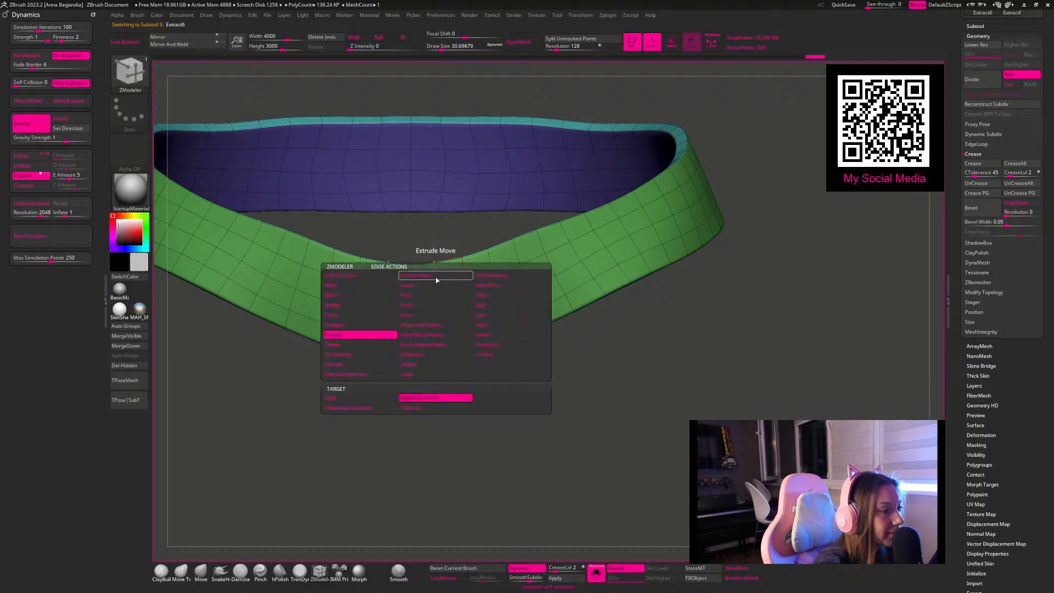
click(408, 295)
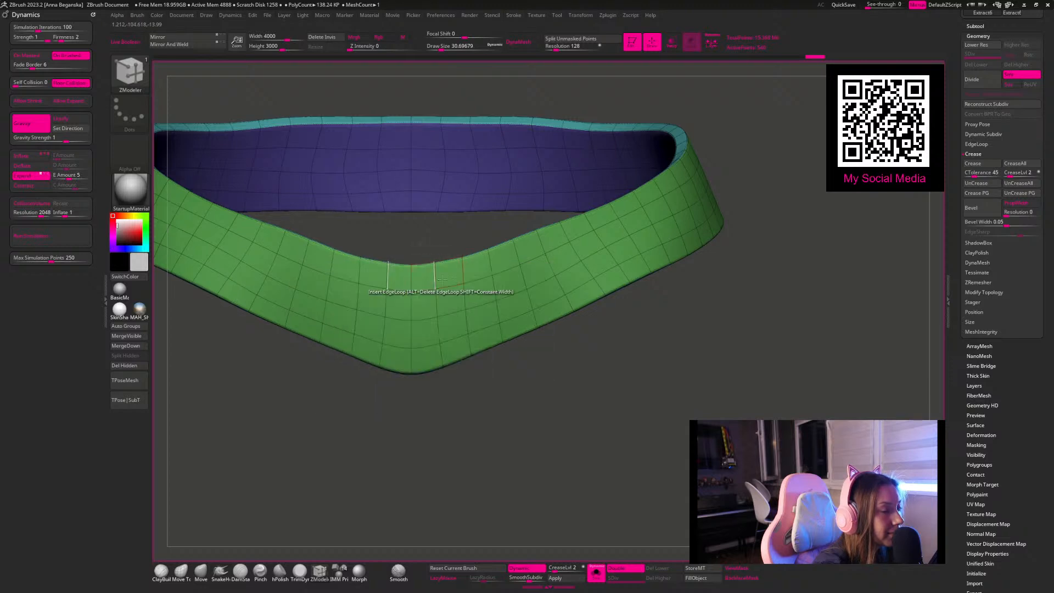
Step: Delete surplus crosswise edge loops from the front of the waistband and turn off its dynamic subdivision
alt+click(435, 276)
alt+click(490, 264)
alt+click(540, 241)
key(shift+d)
drag(561, 354, 483, 385)
drag(585, 333, 477, 400)
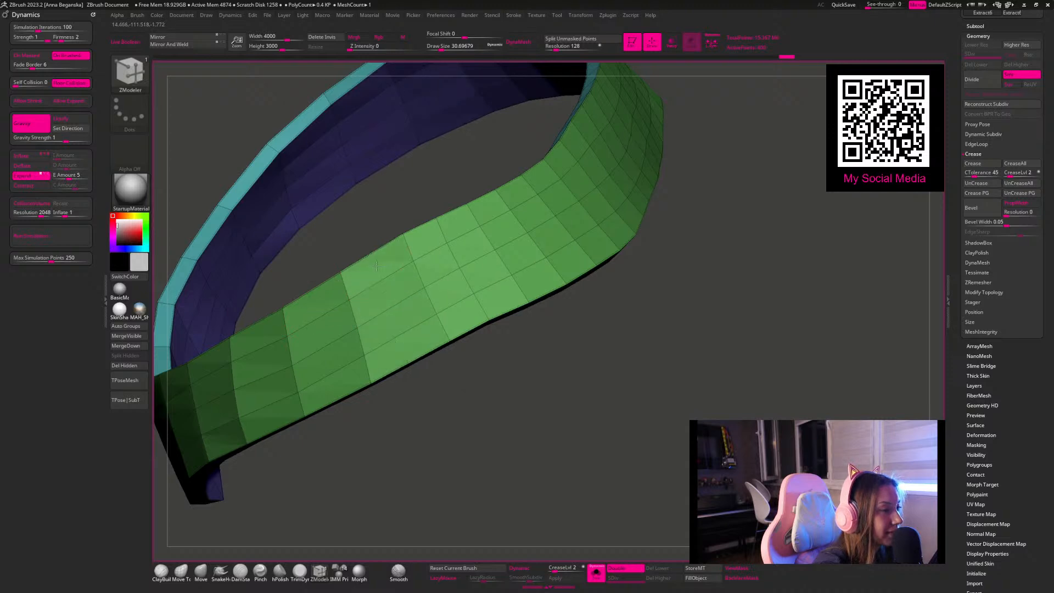
Step: Delete further crosswise edge loops around the waistband's side and one loop running along its length
alt+drag(568, 346, 463, 408)
alt+click(418, 305)
alt+click(463, 275)
alt+drag(618, 315, 496, 388)
alt+click(402, 317)
alt+click(449, 281)
alt+click(449, 281)
alt+drag(530, 301, 480, 325)
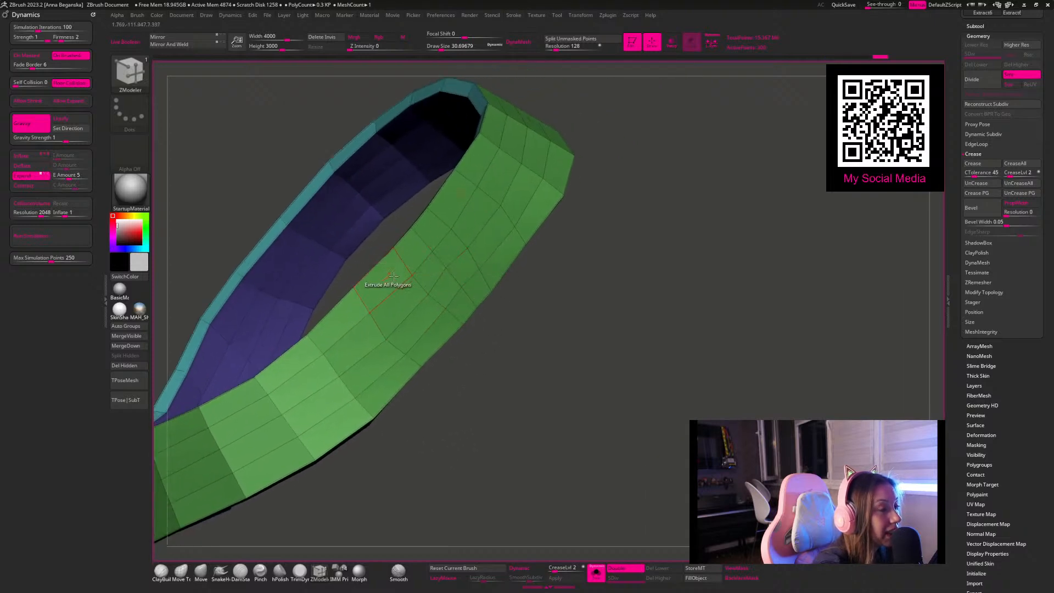
alt+click(423, 257)
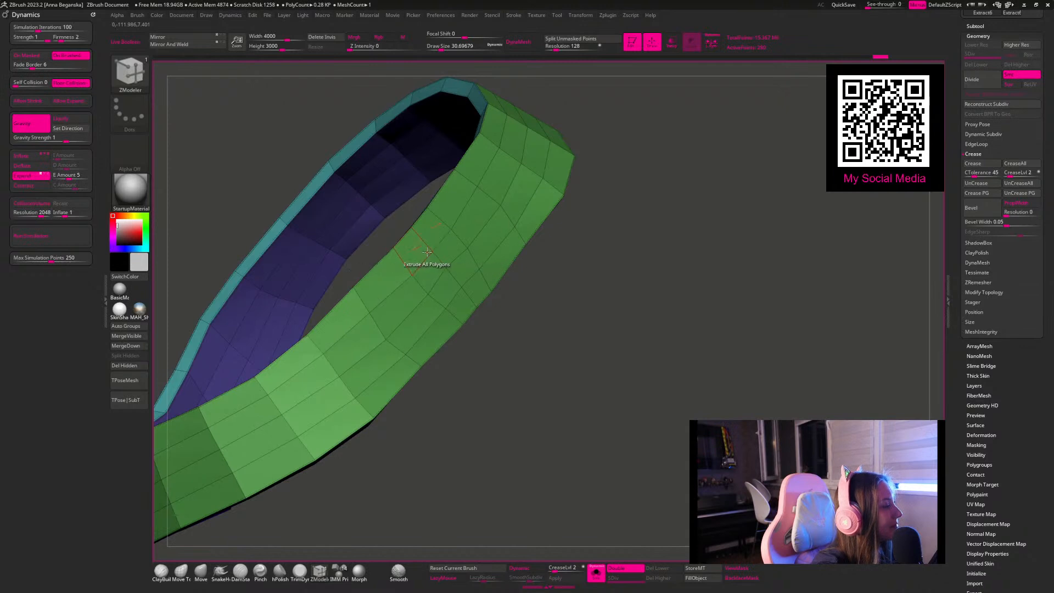
drag(555, 353, 437, 360)
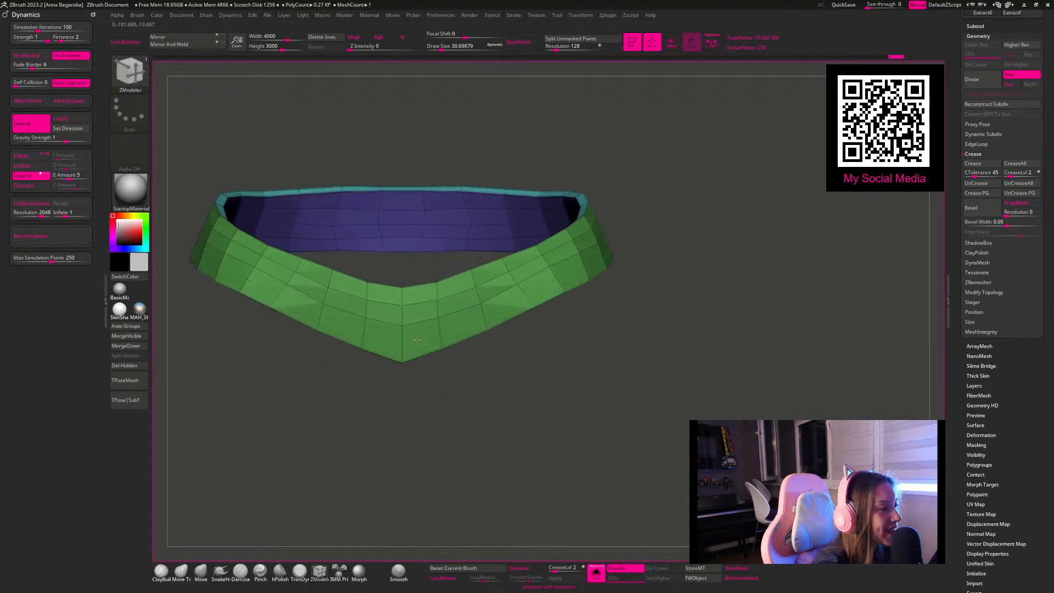
alt+click(419, 303)
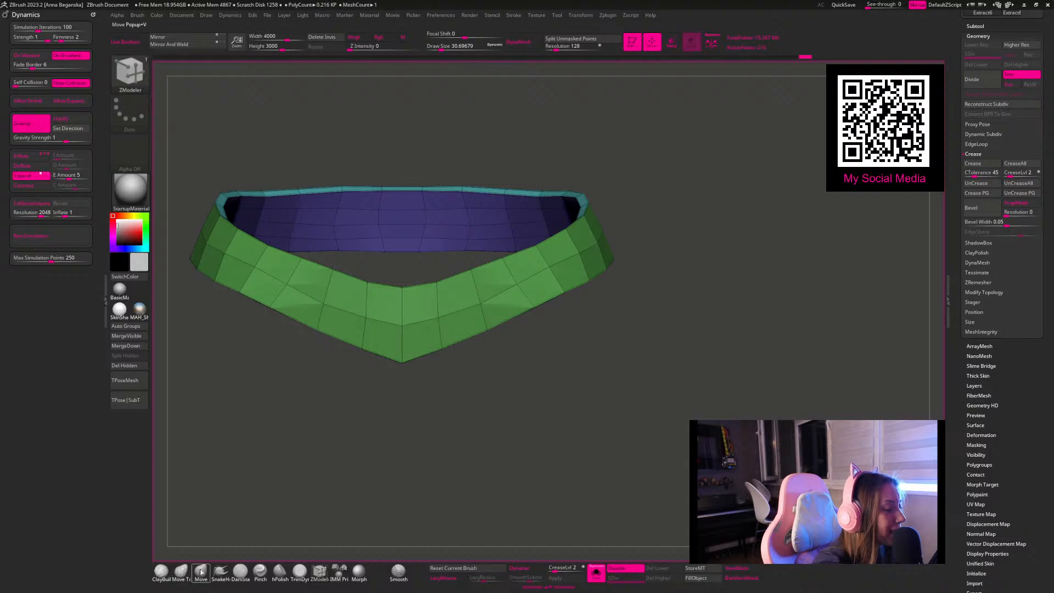
Step: Show the full character with the Move brush active and turn the waistband's dynamic subdivision back on
click(503, 569)
click(598, 572)
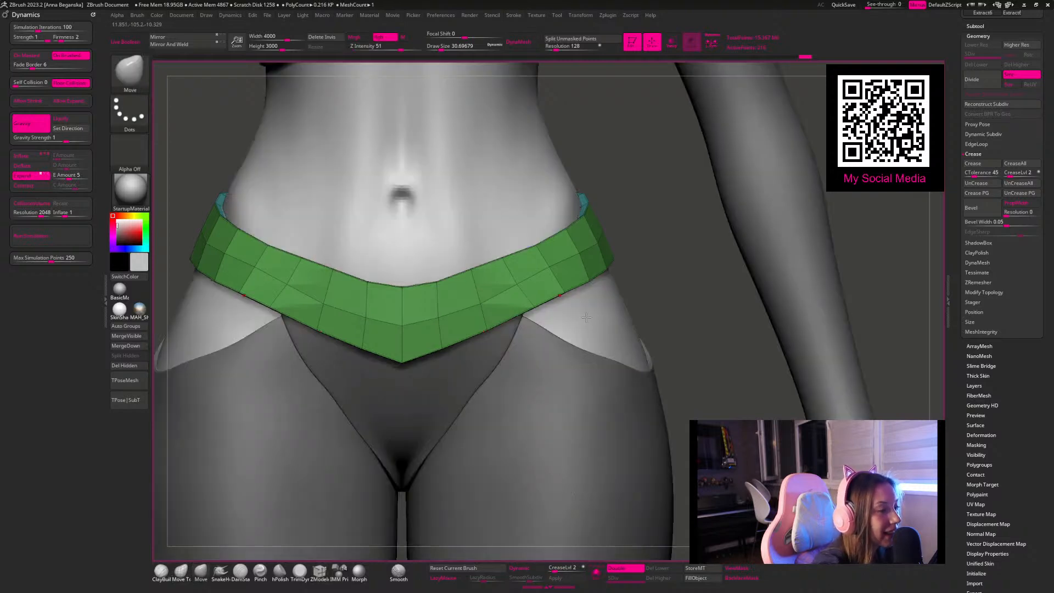
key(ctrl+d)
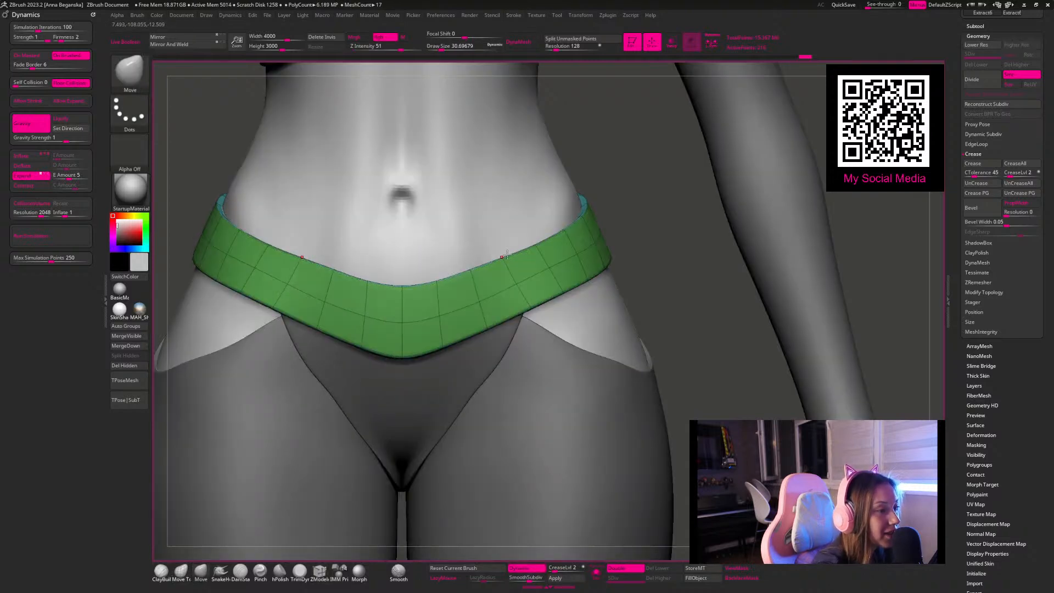
Step: Hide the polyframe and set the Move brush's draw size to about 101 for the waistband
key(space)
mouse_move(503, 249)
mouse_down()
mouse_move(559, 249)
mouse_move(522, 245)
mouse_up()
key(space)
key(shift+f)
key(space)
drag(570, 216, 559, 220)
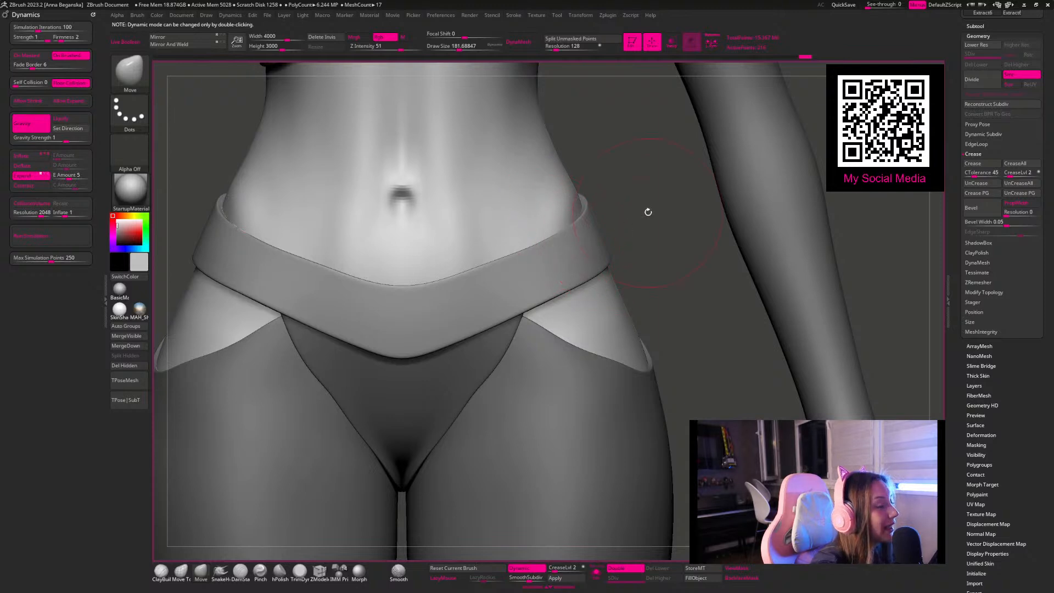
mouse_move(625, 209)
alt+mouse_down()
mouse_move(626, 174)
mouse_move(626, 213)
alt+mouse_up()
key(space)
drag(420, 299, 409, 300)
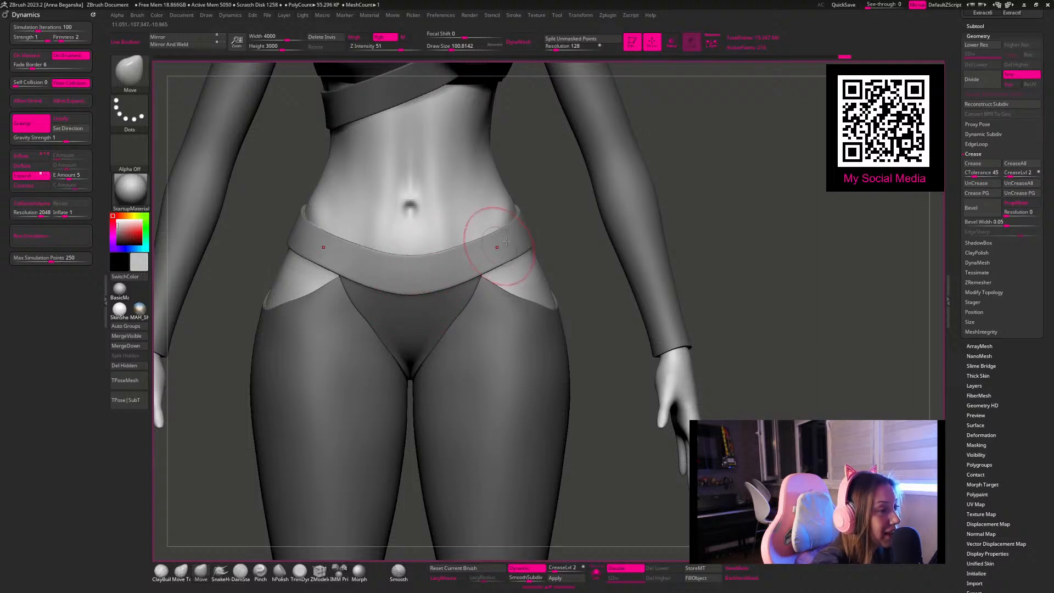
Step: Set the draw size to 112 and refine the waistband's curve across the front of the hips
drag(576, 265, 580, 278)
key(space)
drag(476, 215, 482, 217)
key(space)
shift+drag(679, 129, 670, 141)
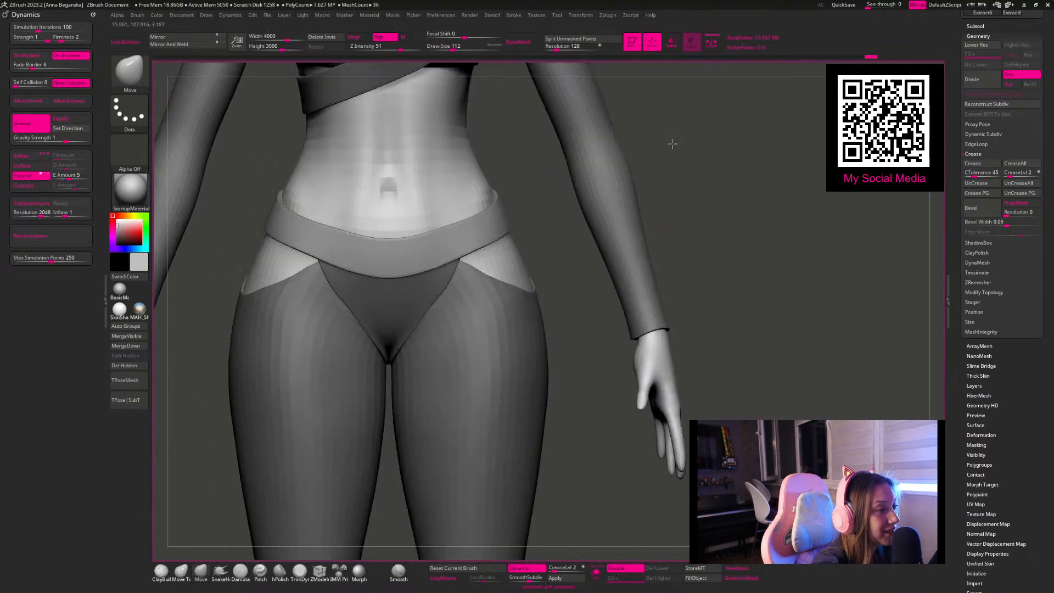
drag(451, 274, 466, 254)
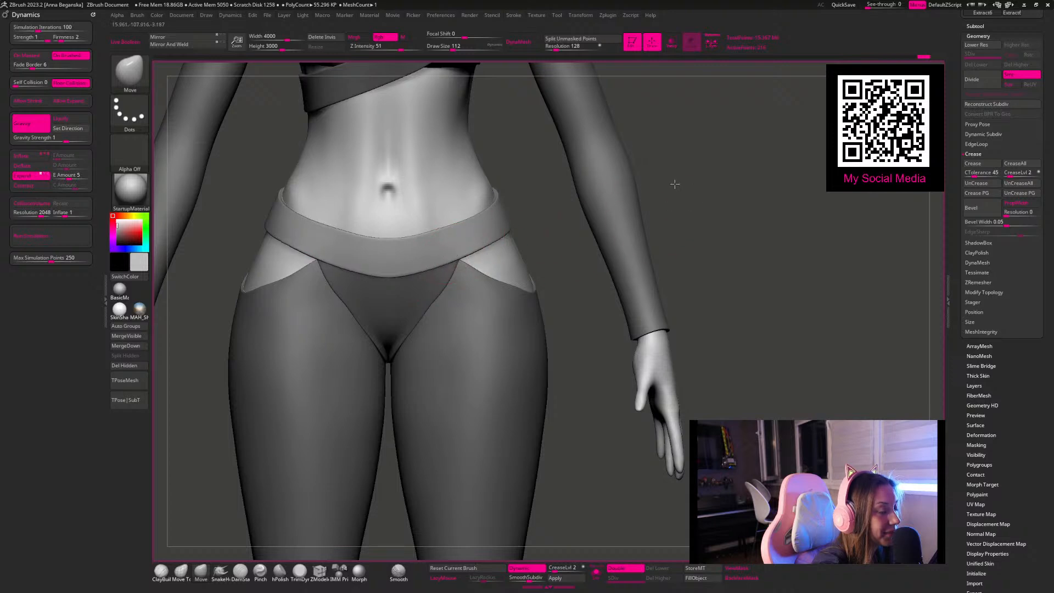
Step: Reduce the draw size to about 83 for adjusting the waistband at the back
key(f)
mouse_move(587, 148)
mouse_down()
mouse_move(591, 174)
mouse_move(537, 190)
mouse_move(562, 214)
mouse_up()
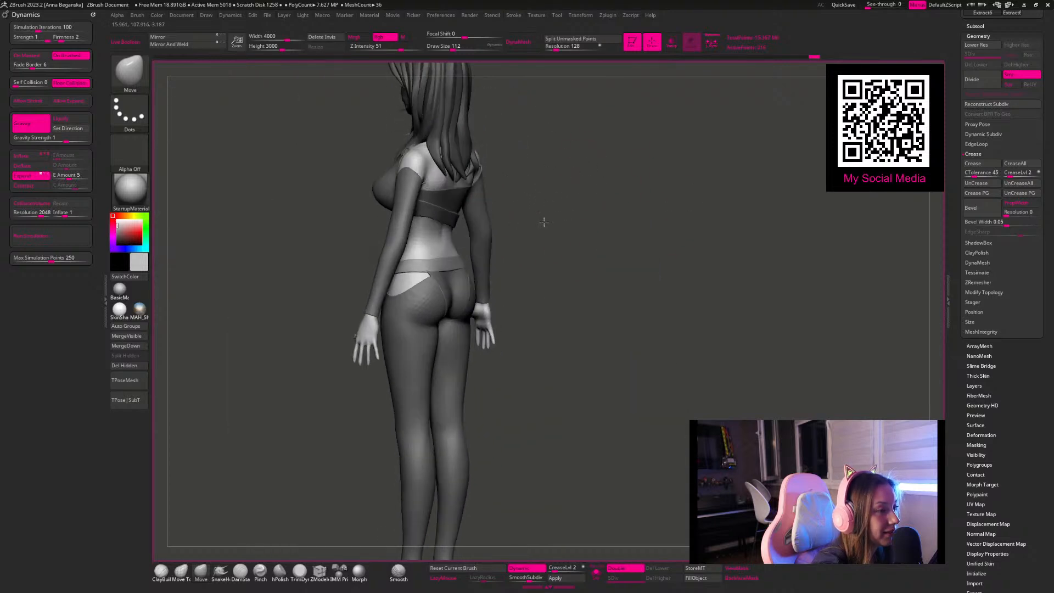
mouse_move(473, 275)
mouse_down()
mouse_move(557, 302)
mouse_move(551, 232)
mouse_move(560, 228)
mouse_up()
key(space)
click(460, 276)
drag(577, 169, 548, 190)
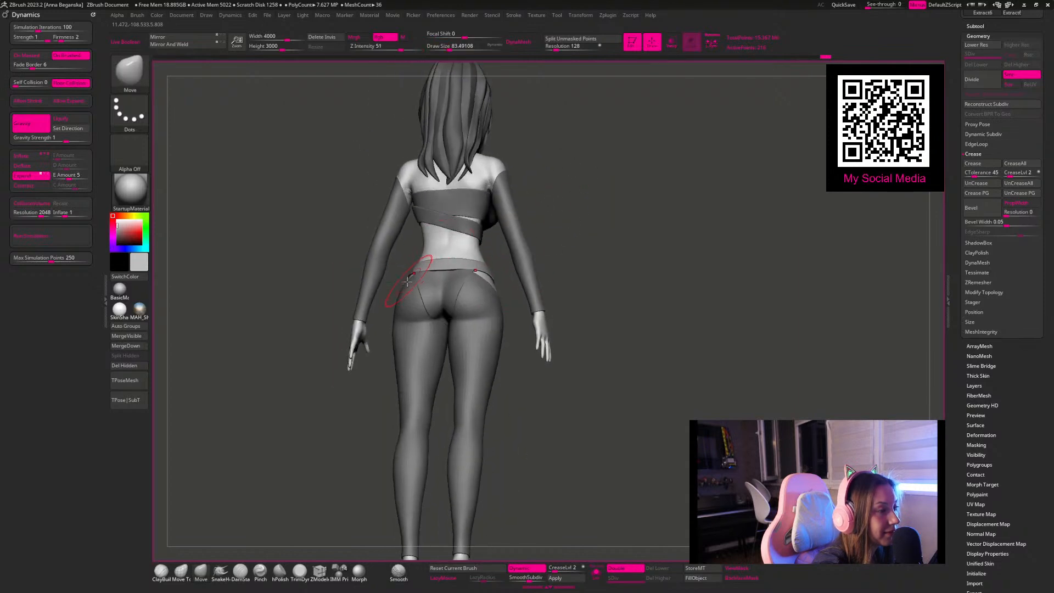
drag(604, 240, 585, 258)
Step: Select the briefs and adjust their upper back edge beneath the waistband
alt+click(439, 284)
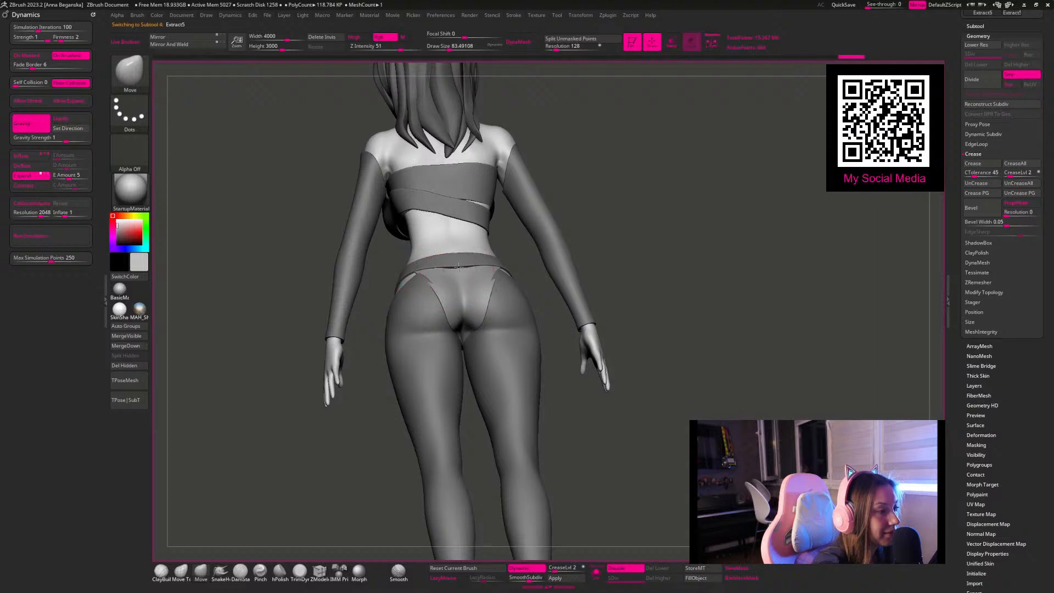
key(space)
drag(468, 260, 466, 260)
drag(478, 258, 471, 263)
mouse_move(619, 235)
mouse_down()
mouse_move(604, 265)
mouse_move(486, 297)
mouse_up()
key(space)
drag(630, 283, 583, 292)
Step: Nudge the briefs' leg edge into shape at the back of the hip
key(space)
key(space)
drag(469, 293, 474, 292)
drag(470, 290, 472, 287)
drag(610, 325, 706, 308)
key(space)
drag(581, 302, 681, 286)
Step: Move the leggings' inner back edge to follow the briefs' leg line, using a draw size of about 80
key(ctrl+d)
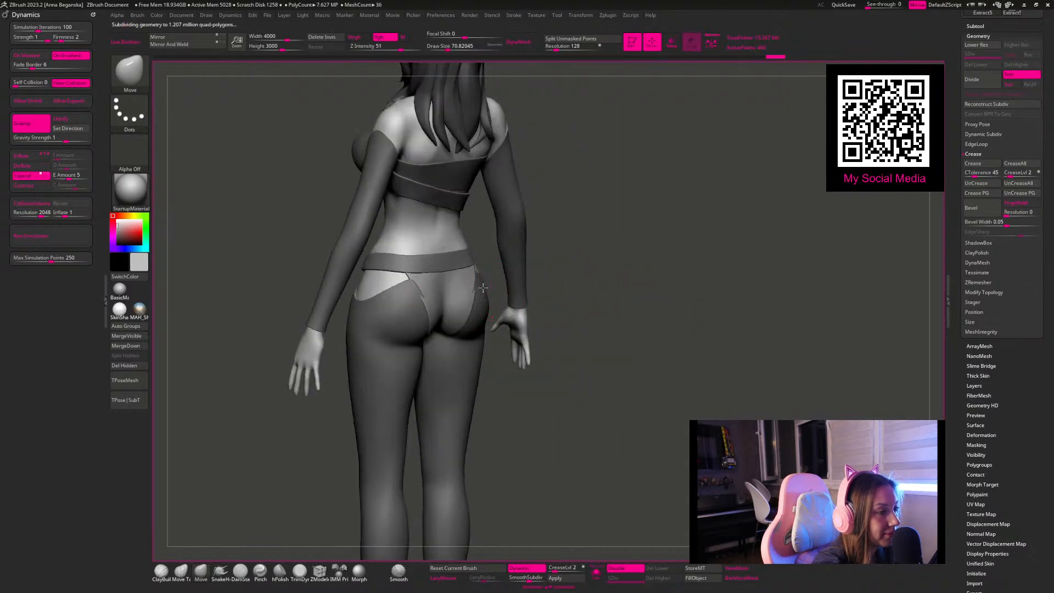
drag(553, 264, 464, 278)
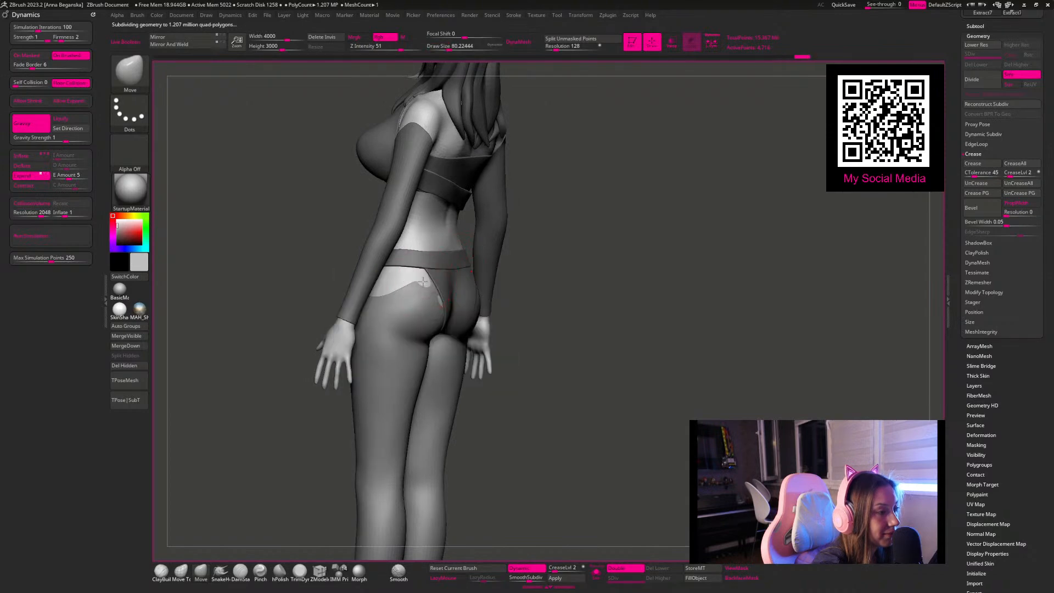
drag(443, 299, 440, 307)
drag(607, 282, 600, 326)
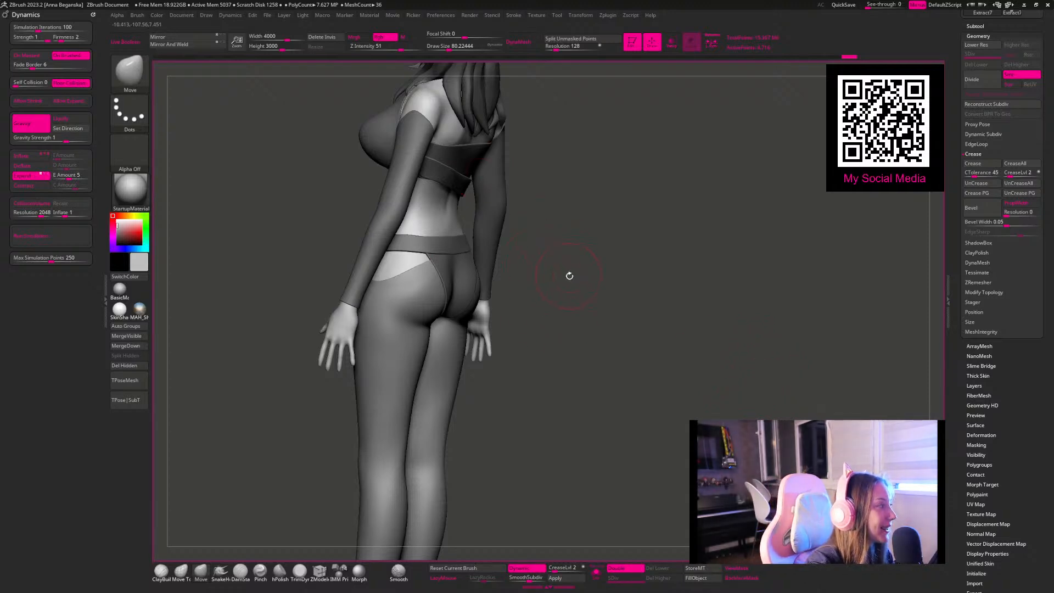
Step: Nudge the leggings' upper front edge at the hips with the Move brush at a draw size of about 62
drag(576, 244, 602, 263)
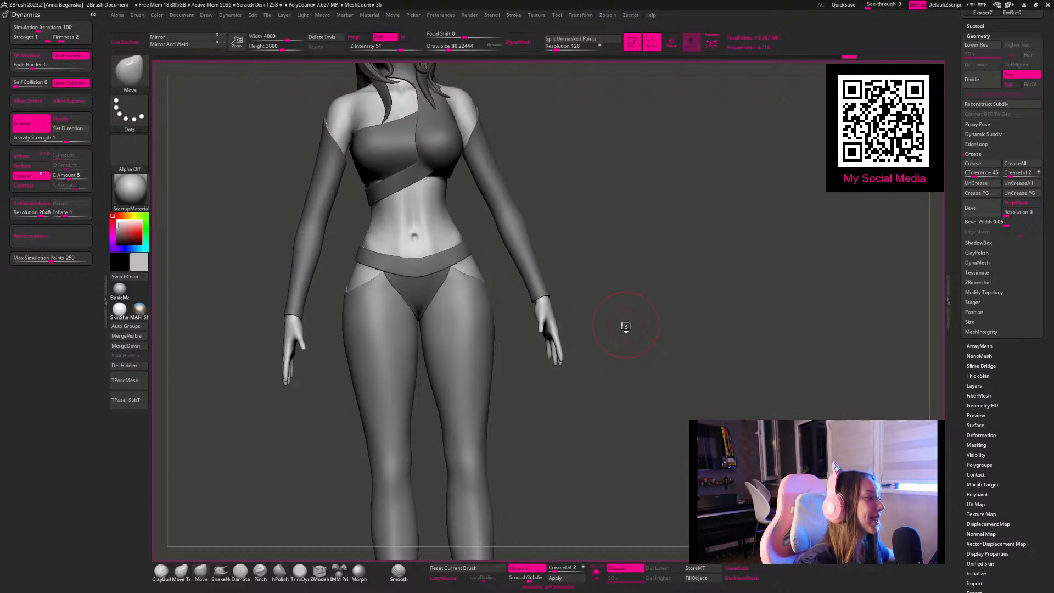
drag(615, 203, 562, 236)
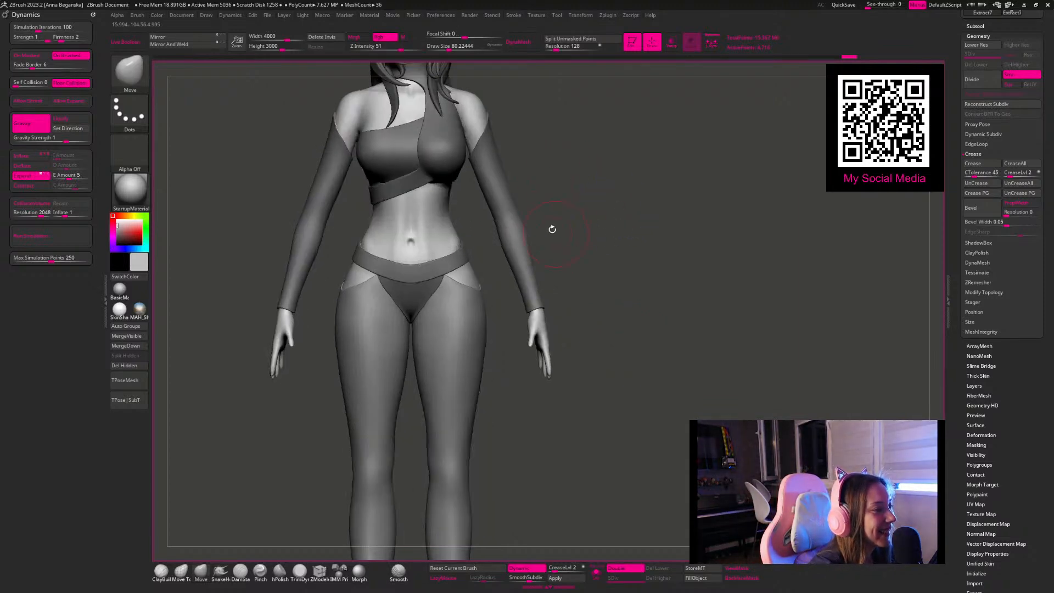
key(space)
drag(480, 274, 472, 275)
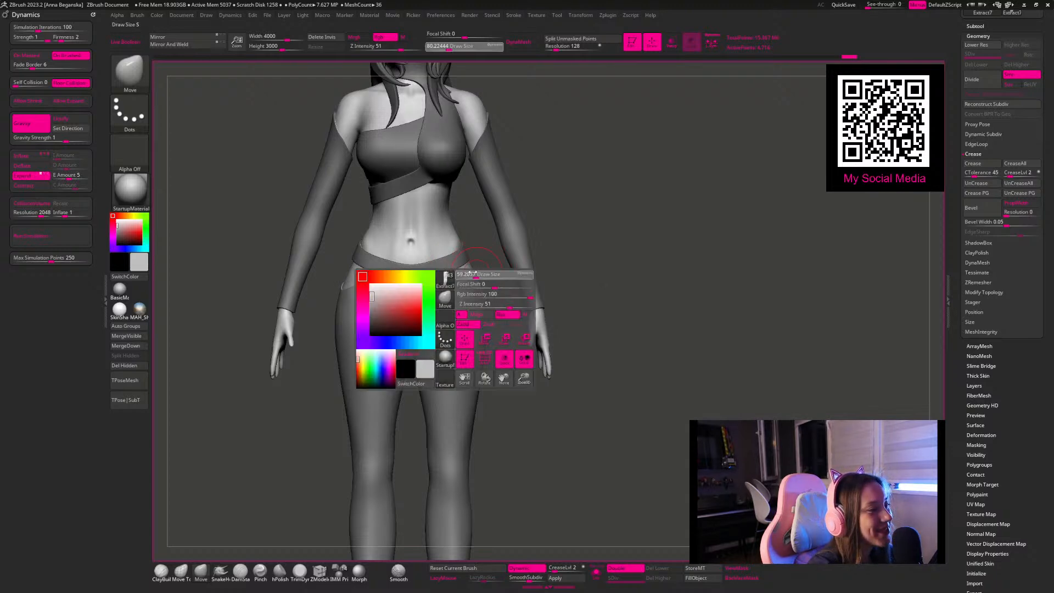
alt+drag(596, 214, 585, 253)
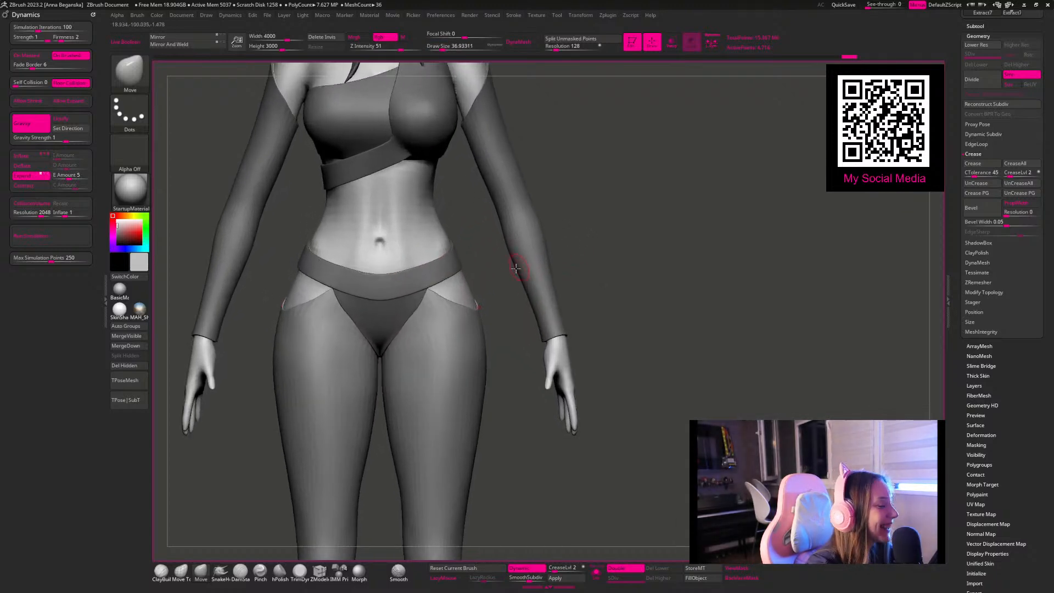
key(space)
drag(447, 297, 475, 297)
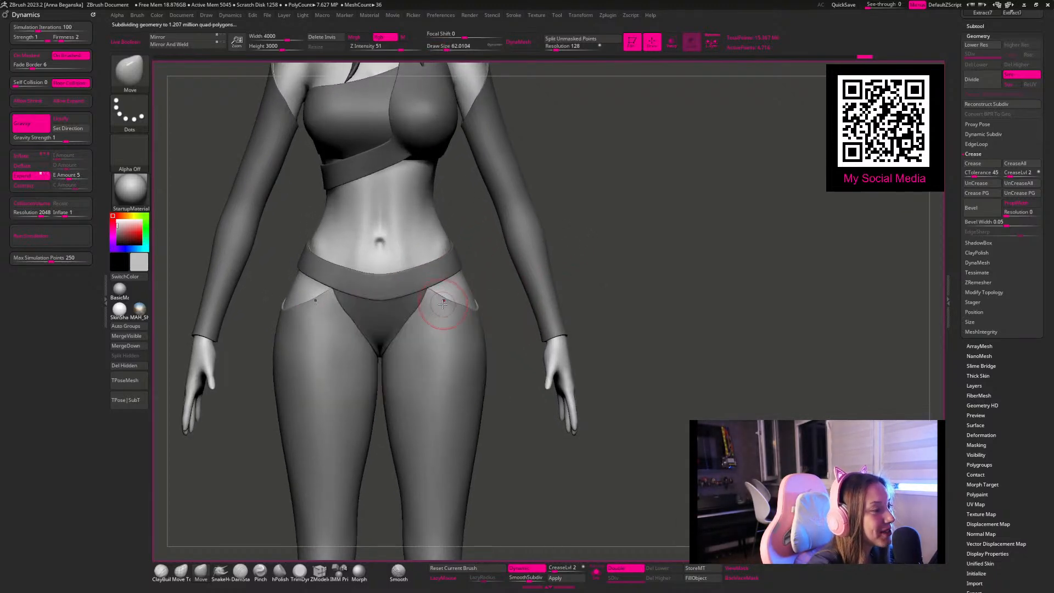
Step: Select the briefs and refine their front leg edges against the leggings at a draw size of about 65
drag(581, 304, 494, 269)
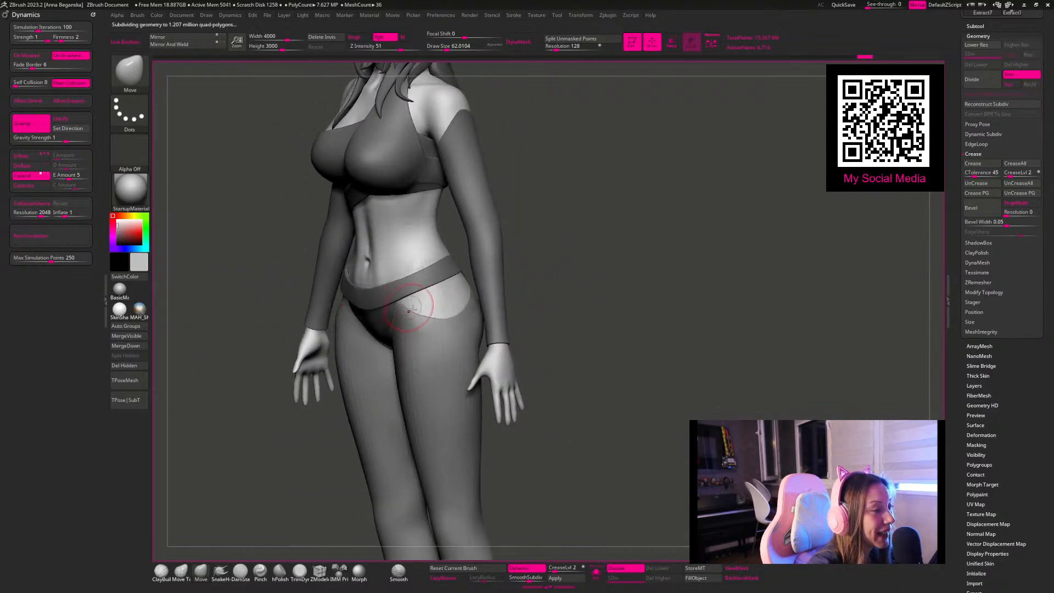
drag(572, 272, 584, 323)
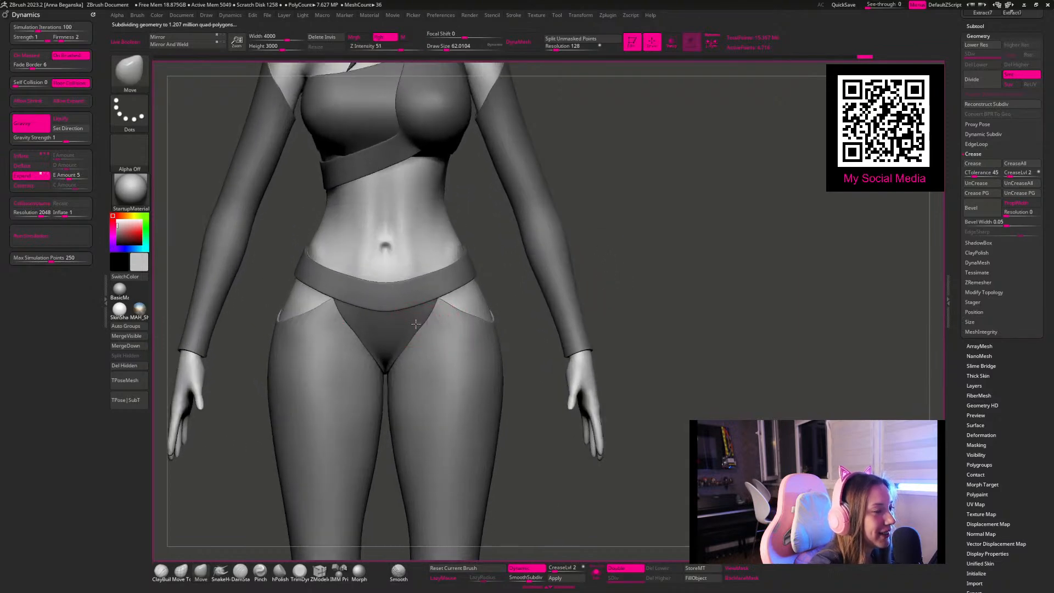
alt+click(417, 324)
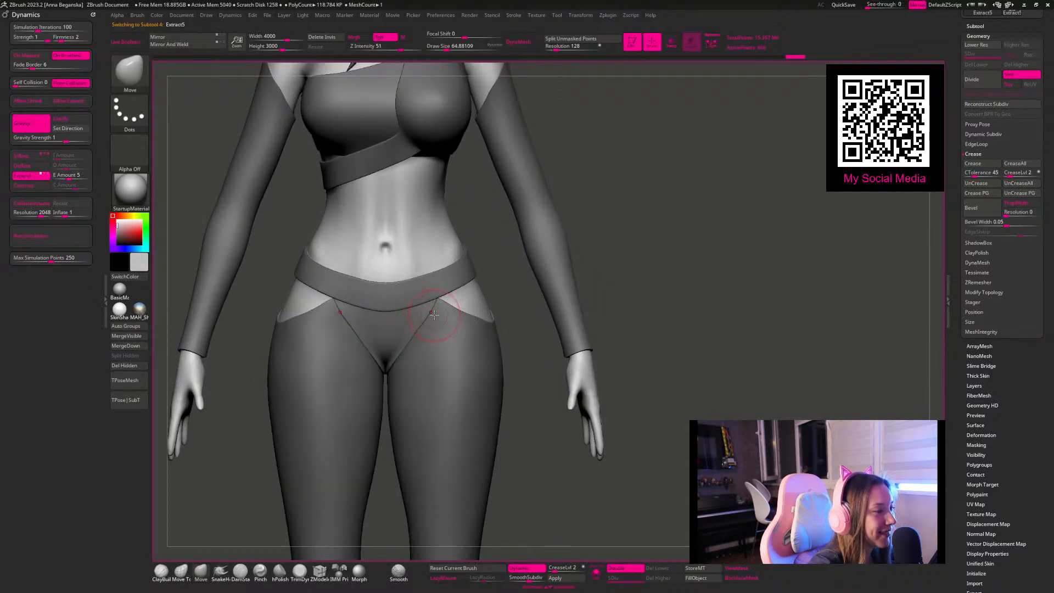
mouse_move(629, 256)
mouse_down()
mouse_move(600, 247)
mouse_move(560, 275)
mouse_move(555, 228)
mouse_move(511, 204)
mouse_move(543, 217)
mouse_move(624, 188)
mouse_move(663, 150)
mouse_move(545, 243)
mouse_move(560, 245)
mouse_up()
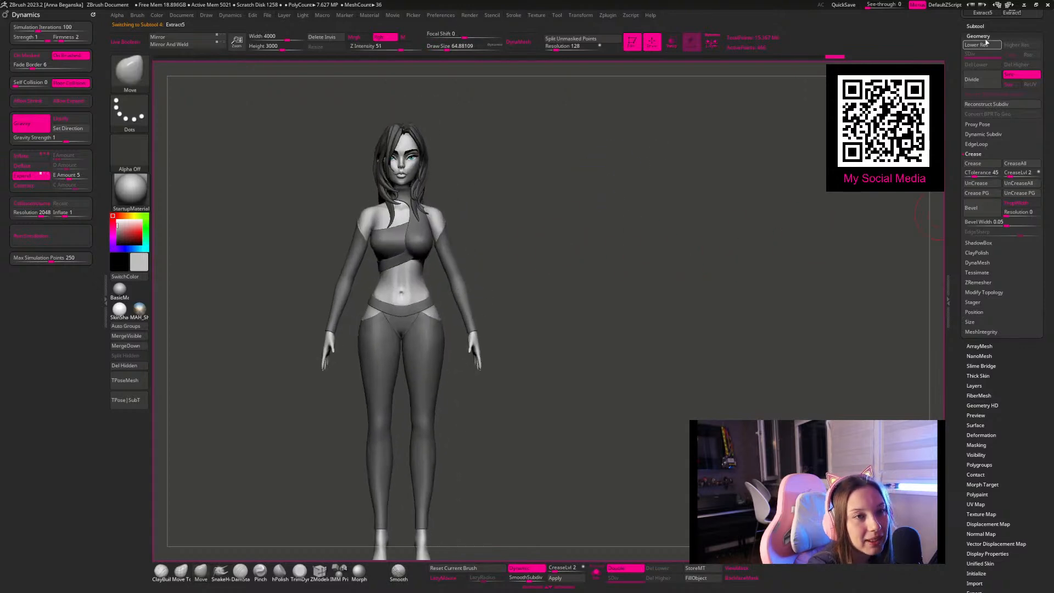
Step: Temporarily show the long slit skirt Extract3 and examine it over the leggings and in isolation
click(975, 26)
mouse_move(797, 244)
alt+mouse_down()
mouse_move(797, 212)
mouse_move(746, 303)
alt+mouse_up()
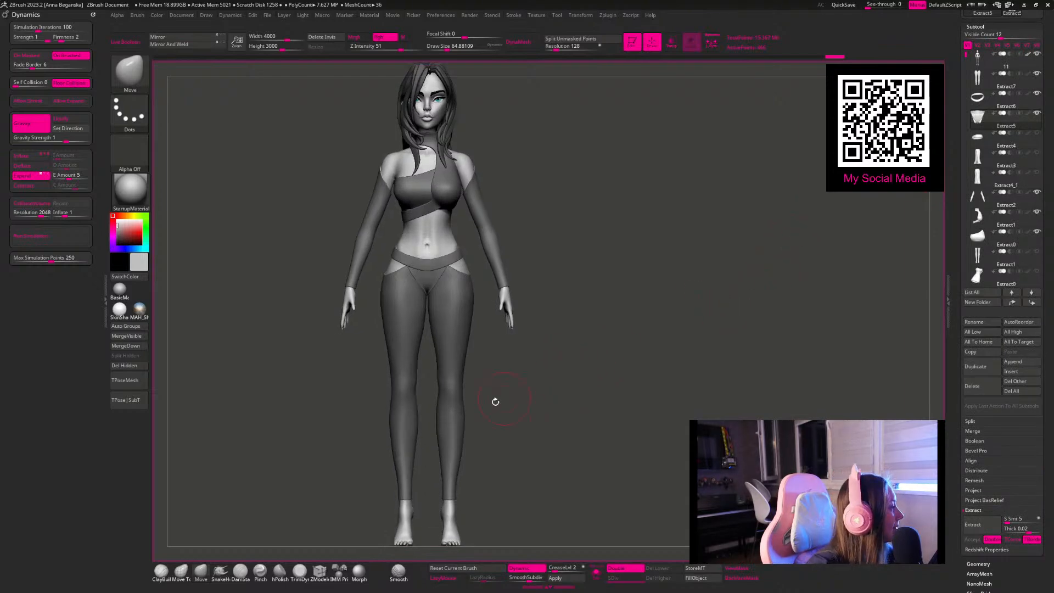
mouse_move(567, 428)
mouse_down()
mouse_move(571, 442)
mouse_move(534, 255)
mouse_move(549, 301)
mouse_up()
mouse_move(618, 296)
mouse_down()
mouse_move(666, 294)
mouse_move(690, 388)
mouse_move(668, 367)
mouse_move(675, 377)
mouse_move(688, 345)
mouse_up()
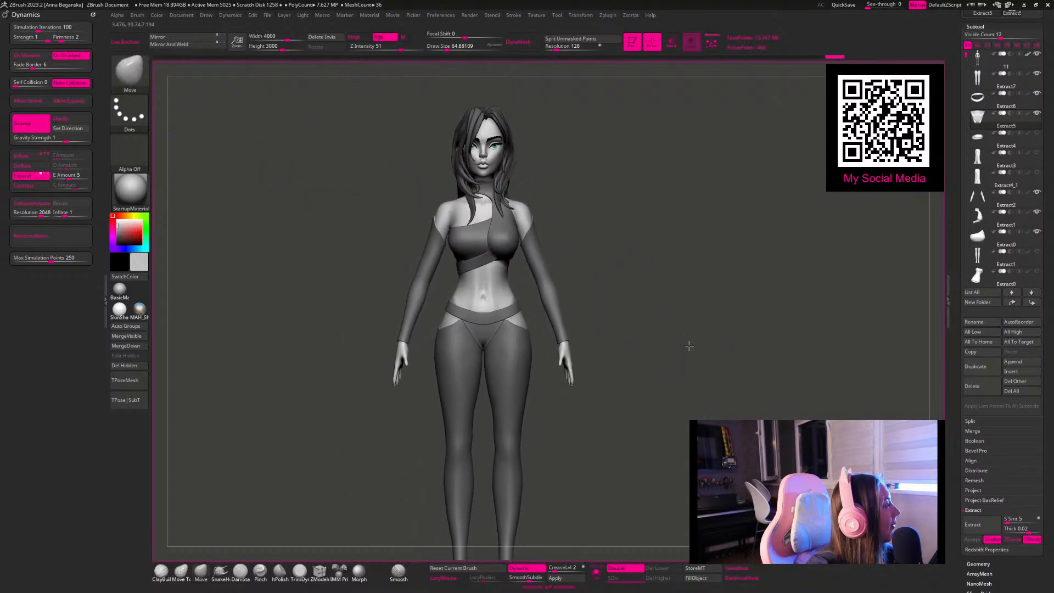
mouse_move(1033, 176)
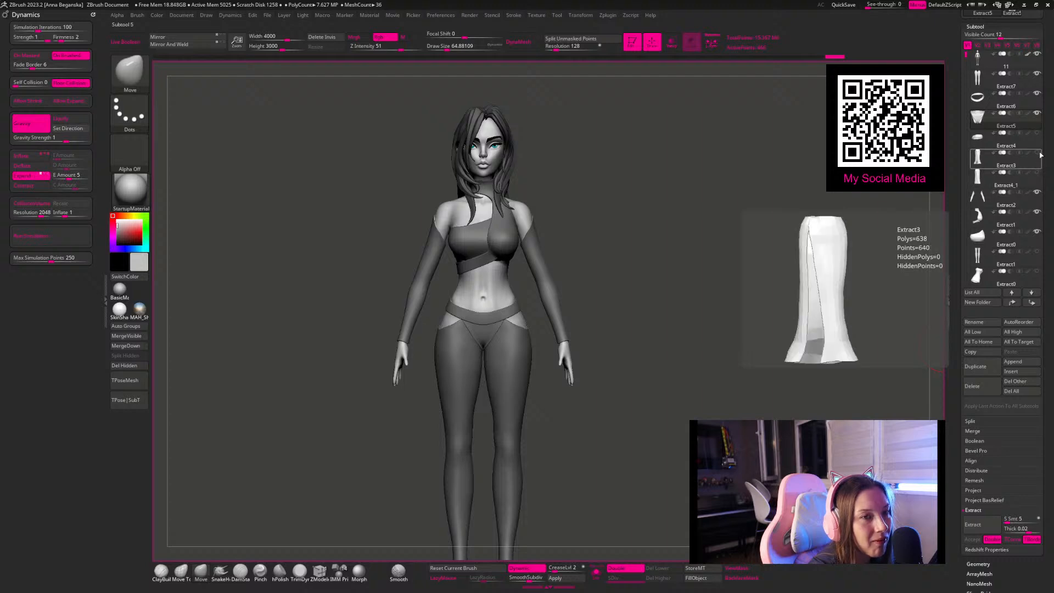
click(1038, 153)
alt+drag(788, 312, 708, 404)
alt+click(503, 449)
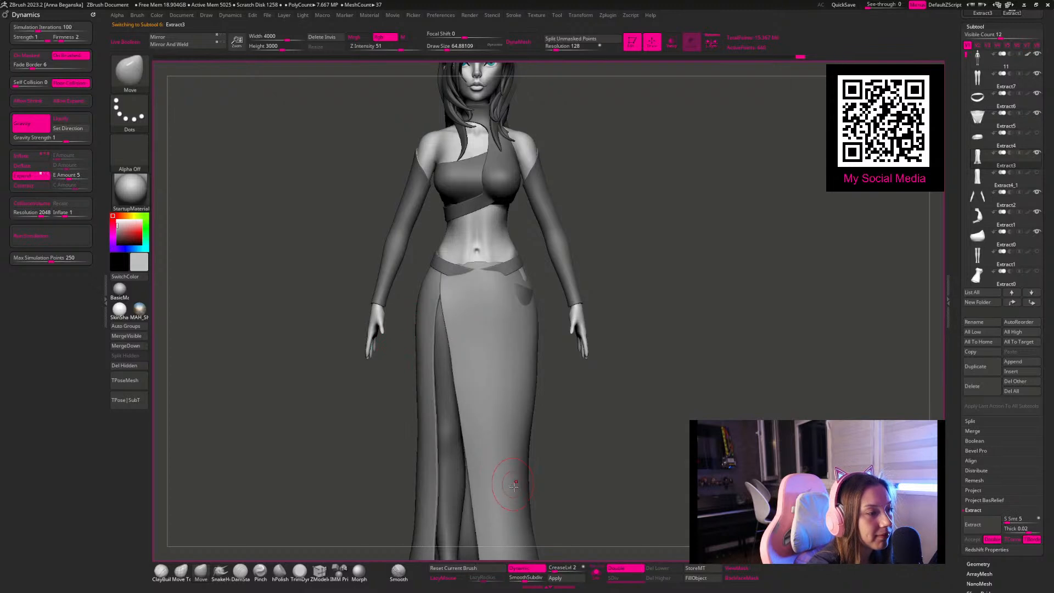
click(597, 572)
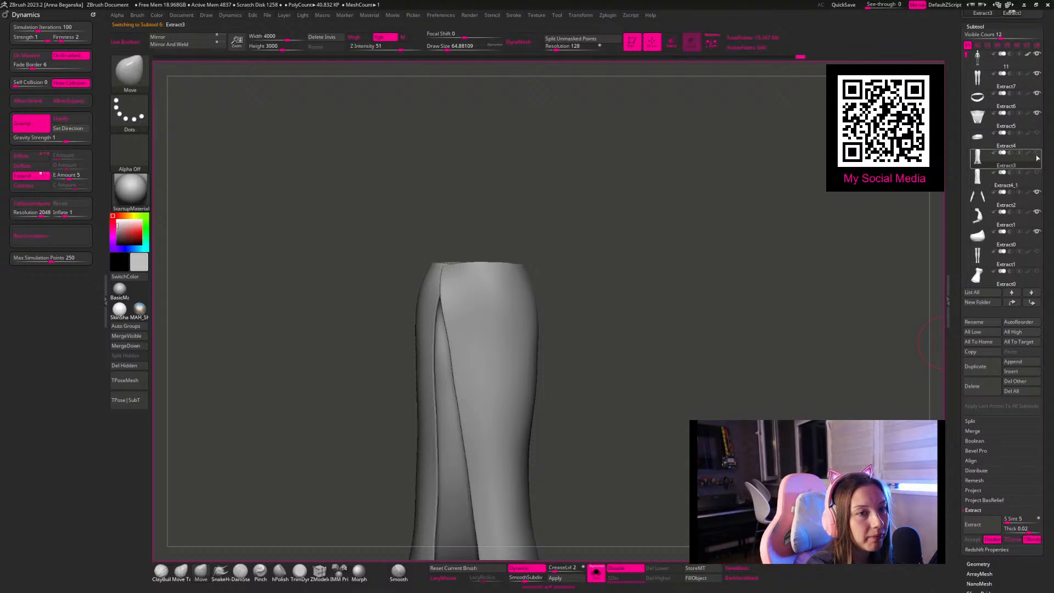
click(596, 572)
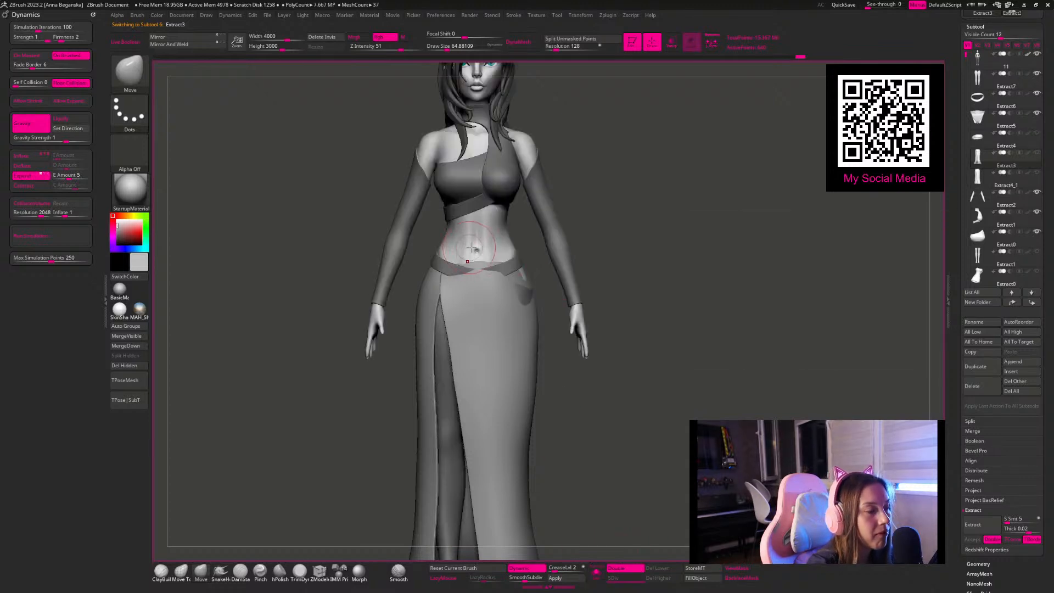
alt+click(511, 267)
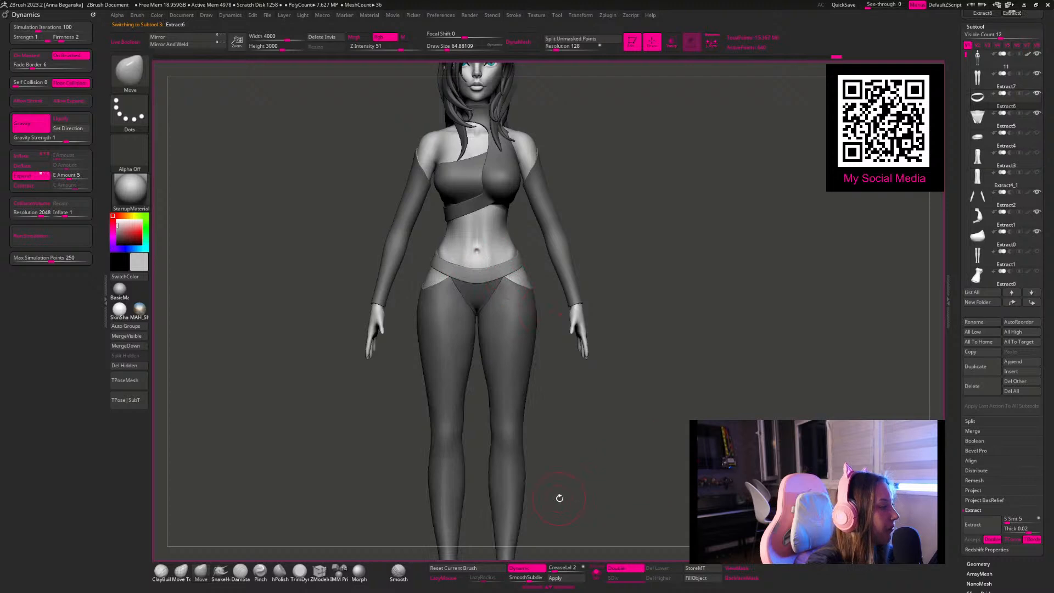
Step: Mask both feet up to the leggings' hems on the body and extract them as a new mesh with thickness 0
alt+drag(686, 494, 587, 413)
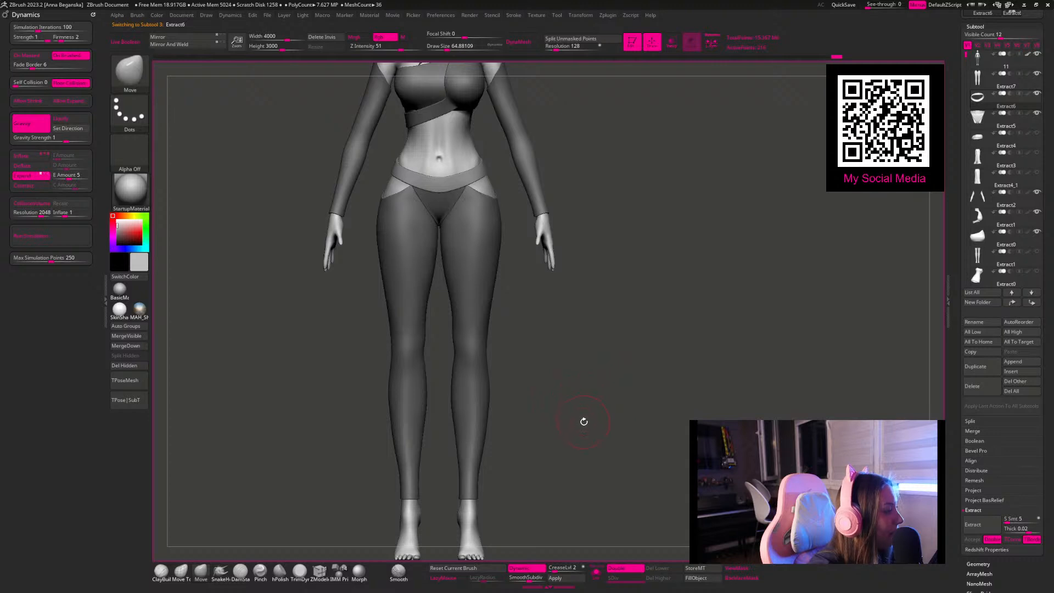
drag(594, 410, 480, 415)
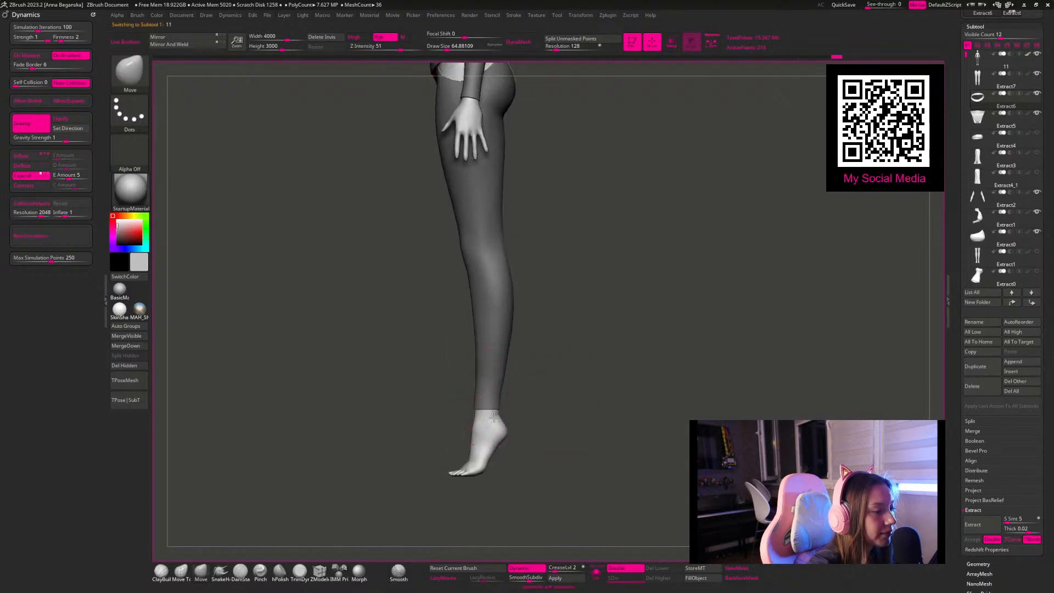
alt+click(490, 419)
key(ctrl)
ctrl+drag(488, 472, 420, 404)
key(ctrl)
mouse_move(565, 500)
ctrl+mouse_down()
mouse_move(454, 461)
mouse_move(414, 417)
mouse_move(418, 407)
ctrl+mouse_up()
mouse_move(573, 422)
mouse_down()
mouse_move(621, 426)
mouse_move(616, 450)
mouse_move(602, 438)
mouse_move(560, 443)
mouse_move(562, 465)
mouse_up()
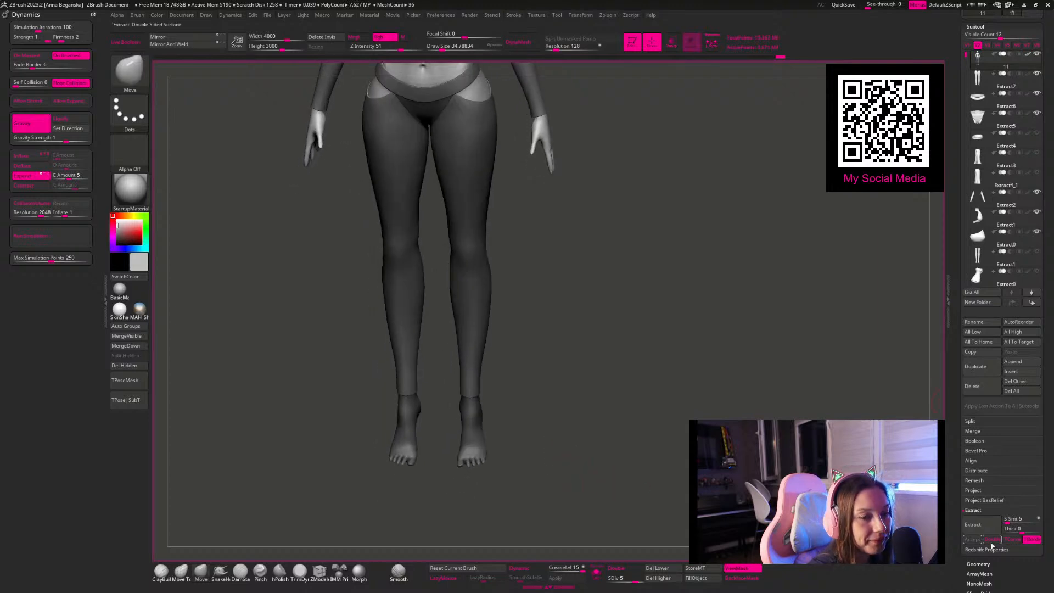
click(973, 541)
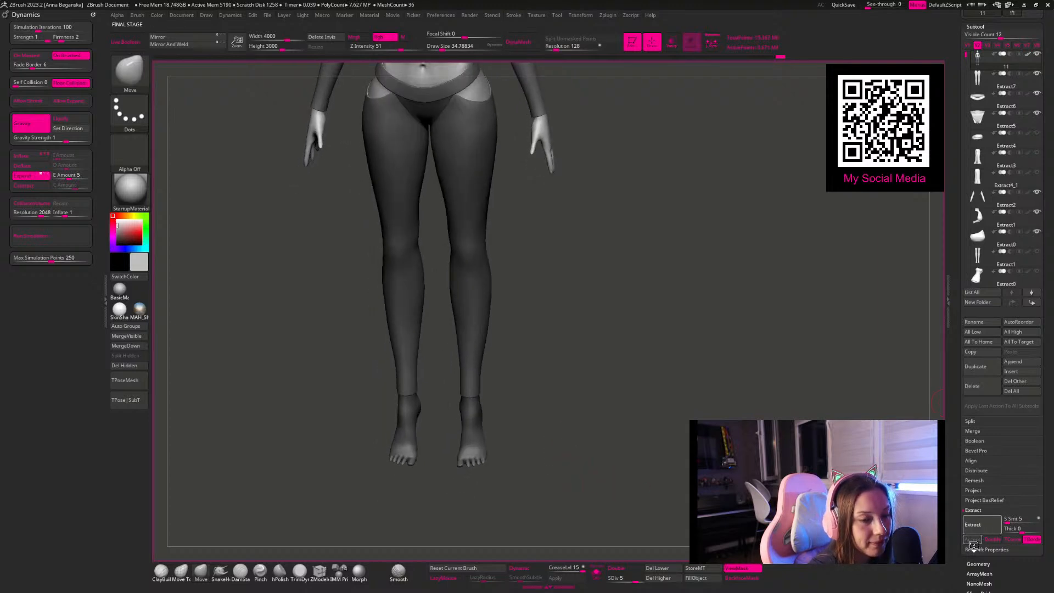
Step: Isolate the extracted feet and DynaMesh them at a resolution of 32
click(596, 573)
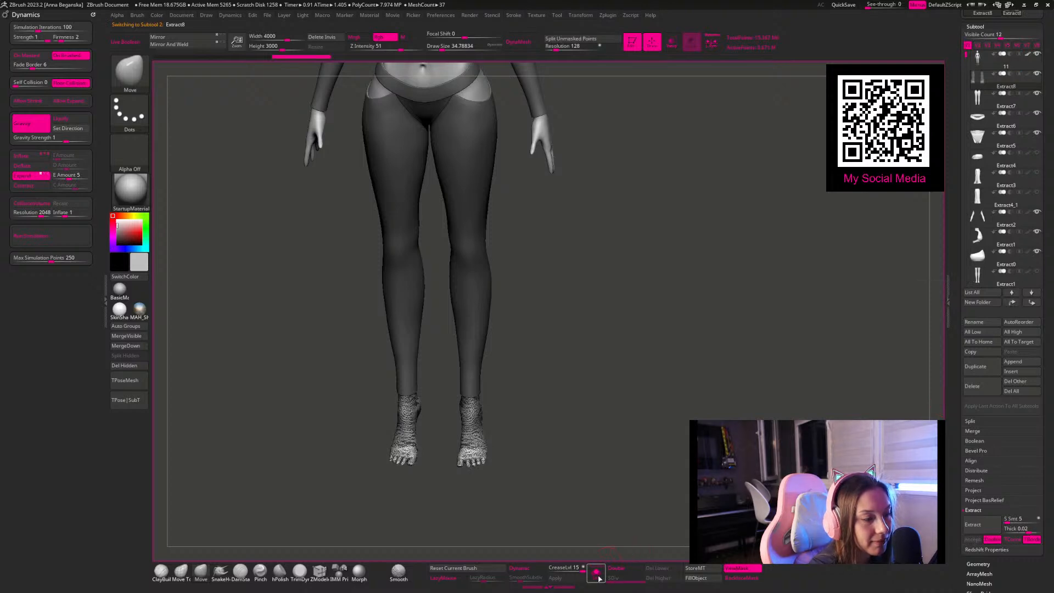
alt+drag(631, 435, 610, 379)
ctrl+drag(620, 396, 637, 423)
alt+drag(624, 368, 580, 190)
alt+drag(512, 128, 516, 37)
drag(578, 49, 547, 49)
click(519, 42)
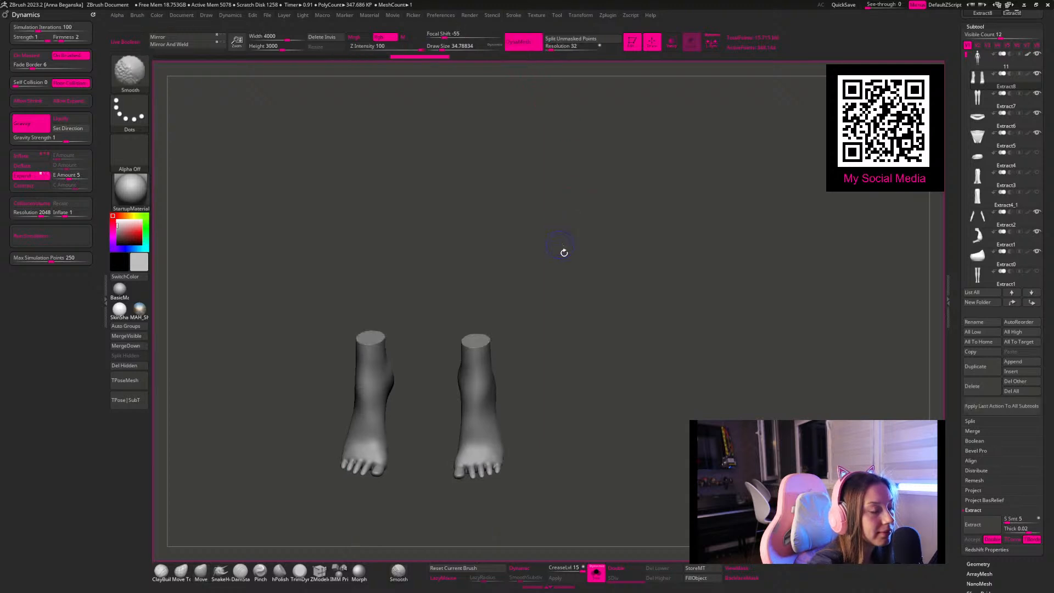
Step: Cut the toes off both extracted feet by hiding and deleting them, and remesh to close the openings
drag(595, 313, 604, 195)
mouse_move(593, 259)
alt+mouse_down()
mouse_move(605, 118)
mouse_move(599, 277)
alt+mouse_up()
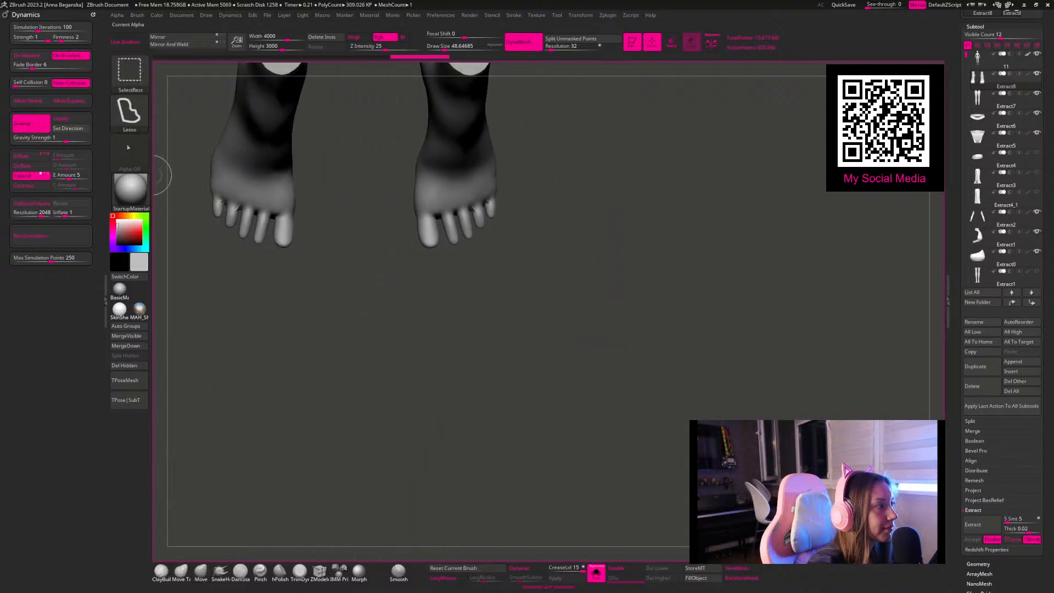
mouse_move(521, 191)
ctrl+shift+mouse_down()
mouse_move(424, 220)
mouse_move(390, 266)
mouse_move(666, 274)
ctrl+shift+mouse_up()
click(124, 365)
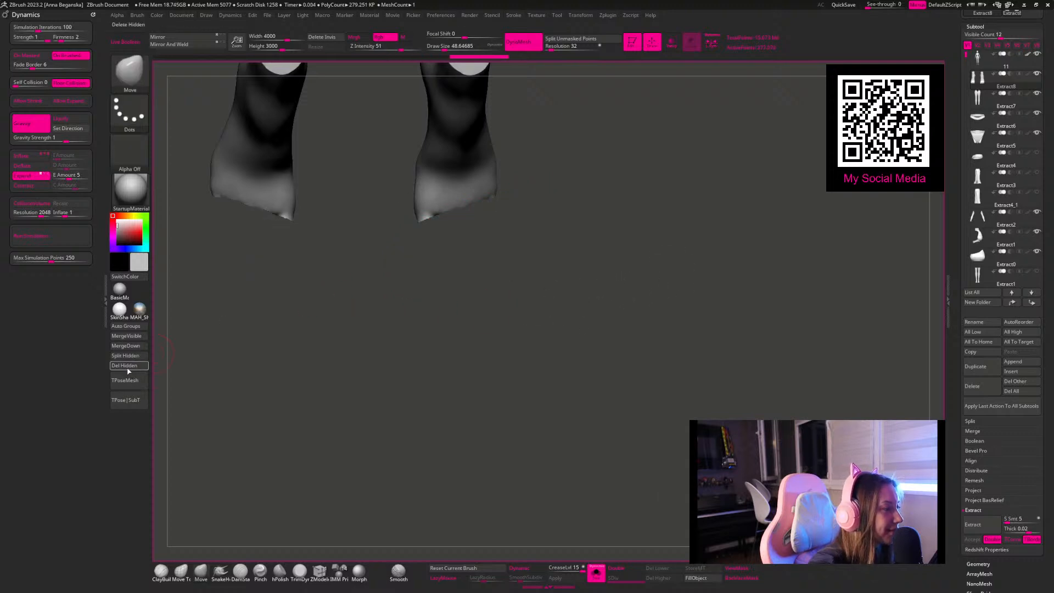
ctrl+drag(408, 327, 557, 404)
mouse_move(485, 338)
alt+mouse_down()
mouse_move(492, 377)
mouse_move(488, 356)
alt+mouse_up()
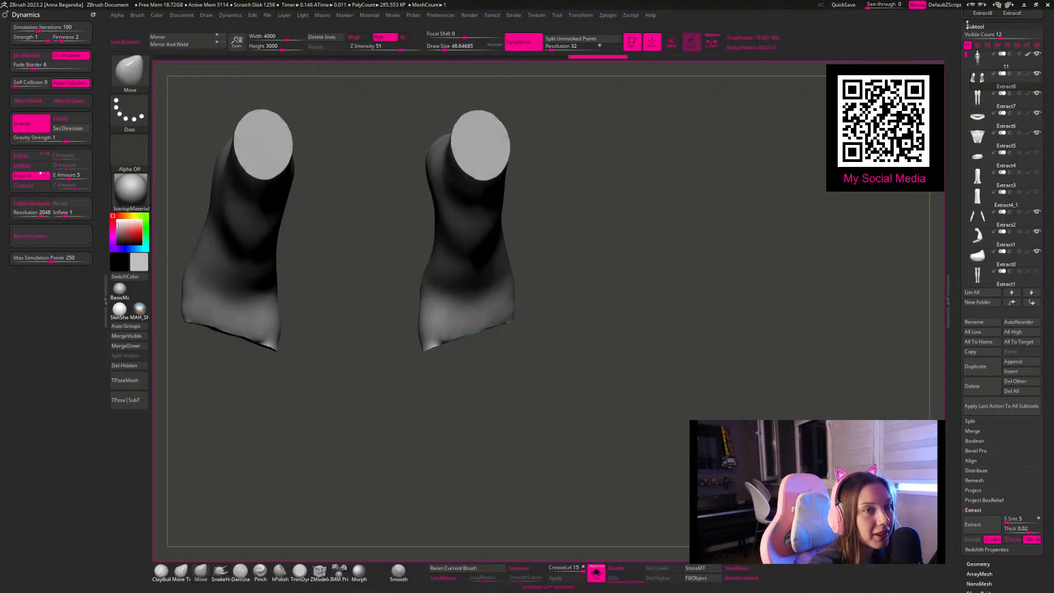
Step: Save the tool as 11, replacing the existing file
key(ctrl+s)
click(567, 228)
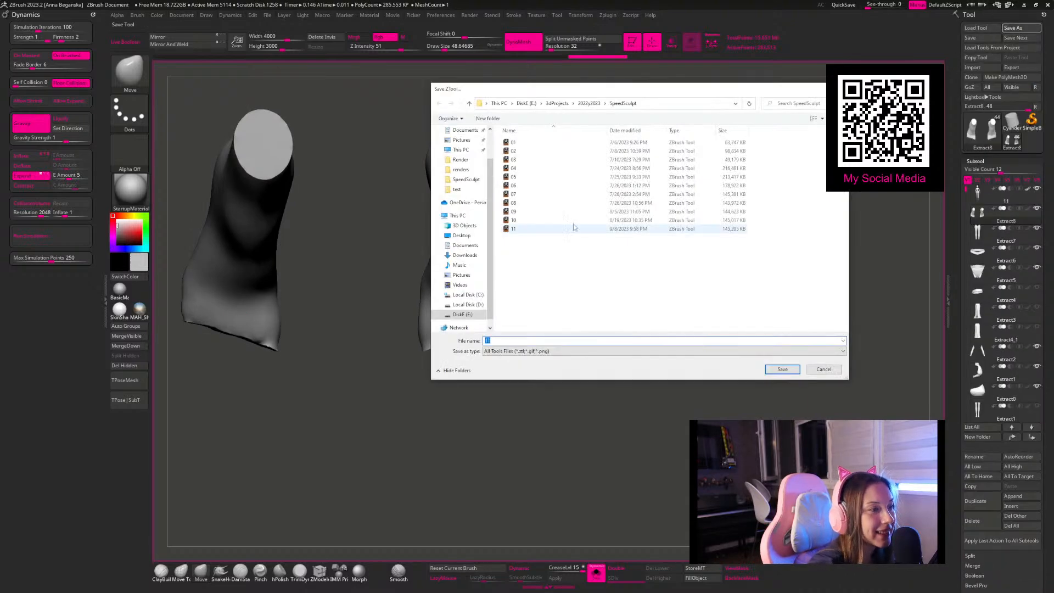
click(783, 368)
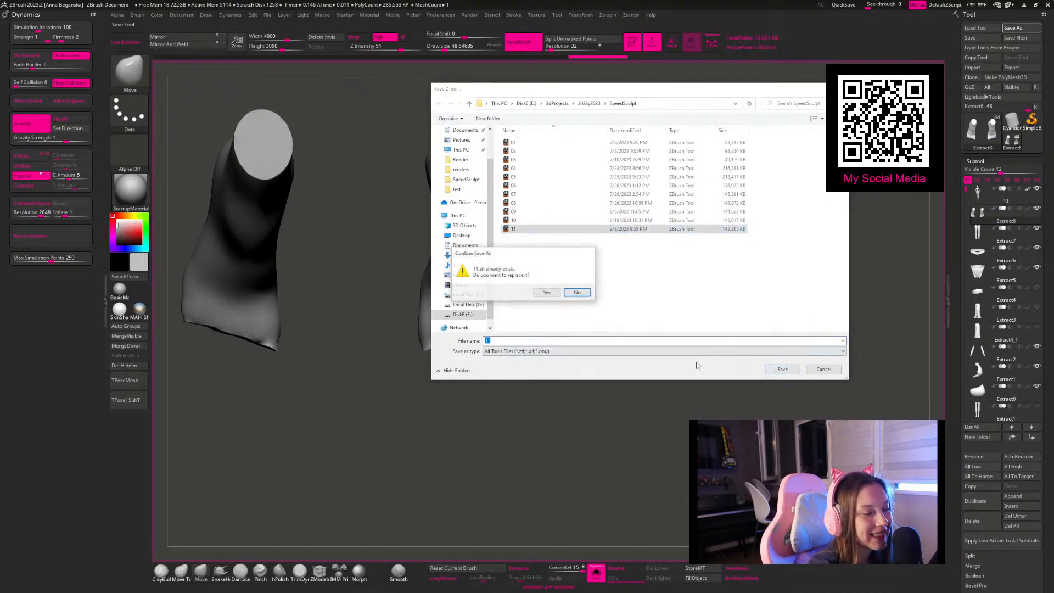
click(547, 292)
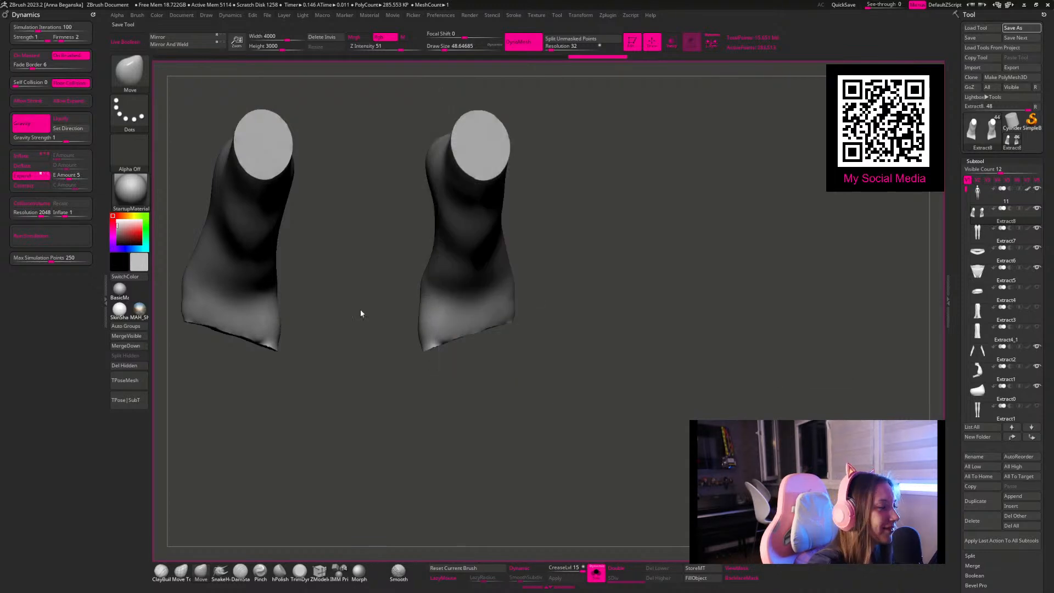
Step: Even out the cut front edges of both foot meshes, using a draw size of about 56
key(space)
mouse_move(484, 323)
shift+mouse_down()
mouse_move(454, 333)
mouse_move(493, 331)
mouse_move(416, 348)
shift+mouse_up()
mouse_move(581, 355)
mouse_down()
mouse_move(584, 343)
mouse_move(572, 367)
mouse_move(387, 383)
mouse_move(496, 345)
mouse_move(442, 347)
mouse_up()
key(space)
drag(550, 321, 537, 321)
mouse_move(579, 329)
mouse_down()
mouse_move(572, 153)
mouse_move(607, 384)
mouse_move(593, 483)
mouse_up()
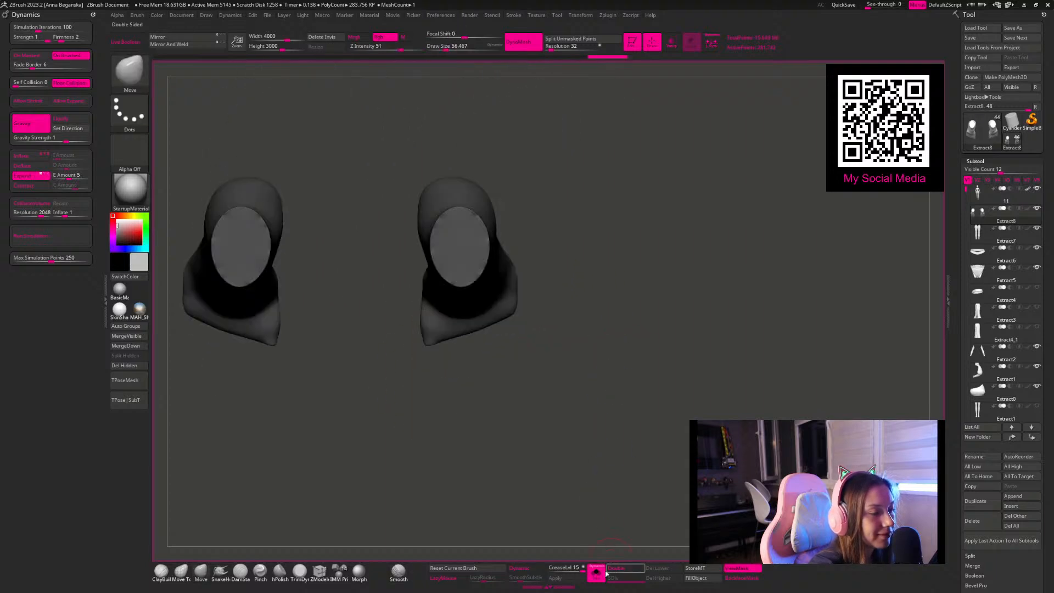
Step: Show the whole figure and move the foot meshes toward the toes using a transpose line along the sole
drag(586, 544, 553, 320)
key(w)
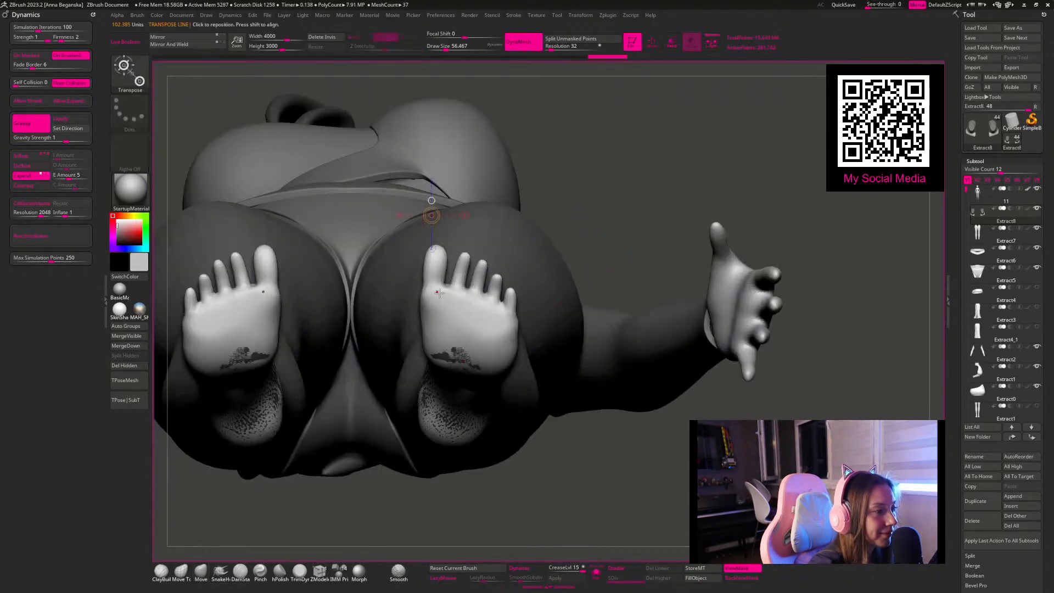
shift+drag(471, 349, 470, 229)
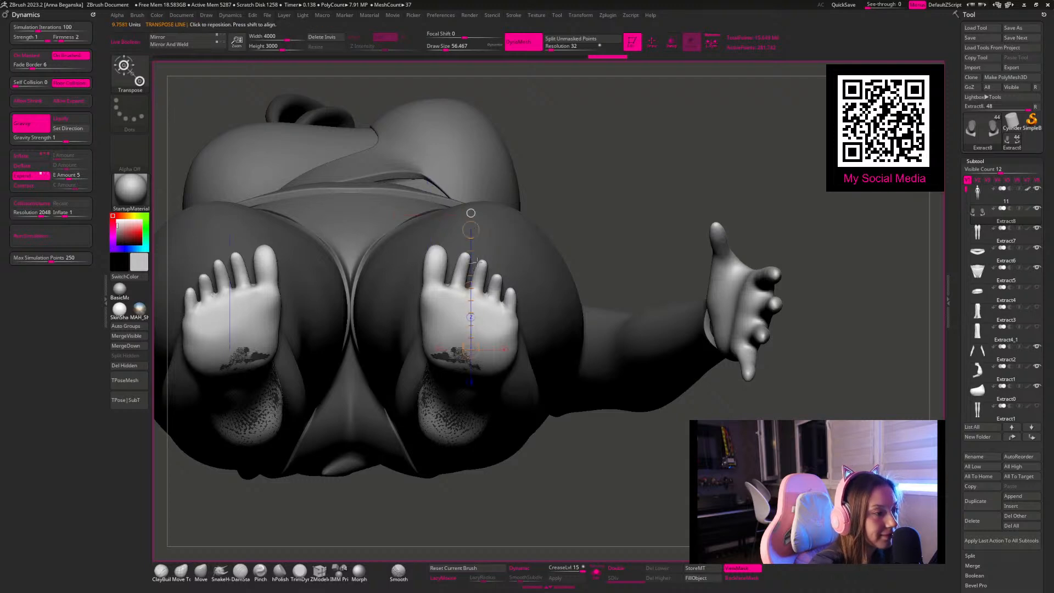
drag(471, 289, 483, 257)
Step: Pull the front of the foot meshes out over the toes with the Move brush at a draw size of about 280
key(q)
right_drag(556, 213, 543, 393)
right_drag(673, 359, 601, 358)
ctrl+drag(601, 358, 617, 379)
mouse_move(466, 316)
shift+mouse_down()
mouse_move(482, 294)
mouse_move(475, 302)
shift+mouse_up()
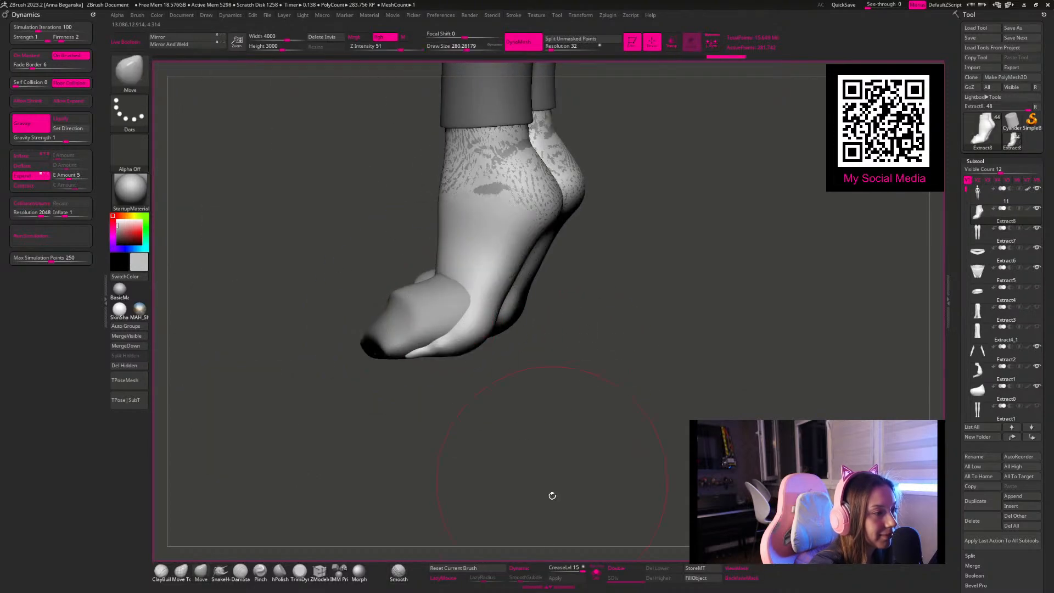
Step: Isolate the foot meshes and flatten their toe ends with hPolish, smoothing them at a draw size of about 100
click(596, 572)
click(280, 572)
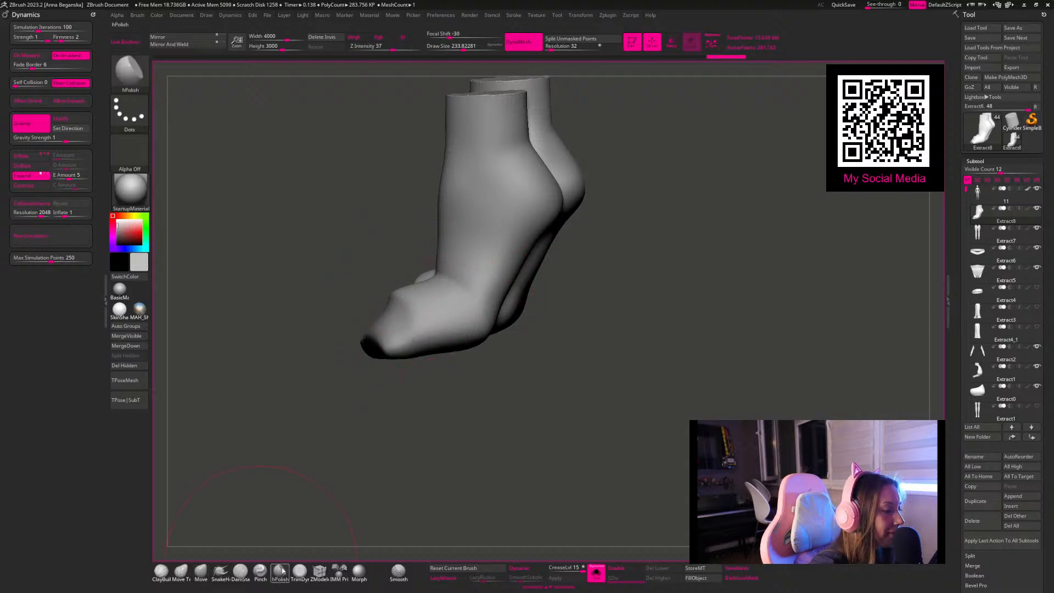
drag(451, 418, 450, 393)
key(space)
click(396, 357)
mouse_move(410, 298)
mouse_down()
mouse_move(384, 297)
mouse_move(412, 295)
mouse_move(374, 305)
mouse_move(381, 314)
mouse_up()
shift+drag(426, 303, 409, 301)
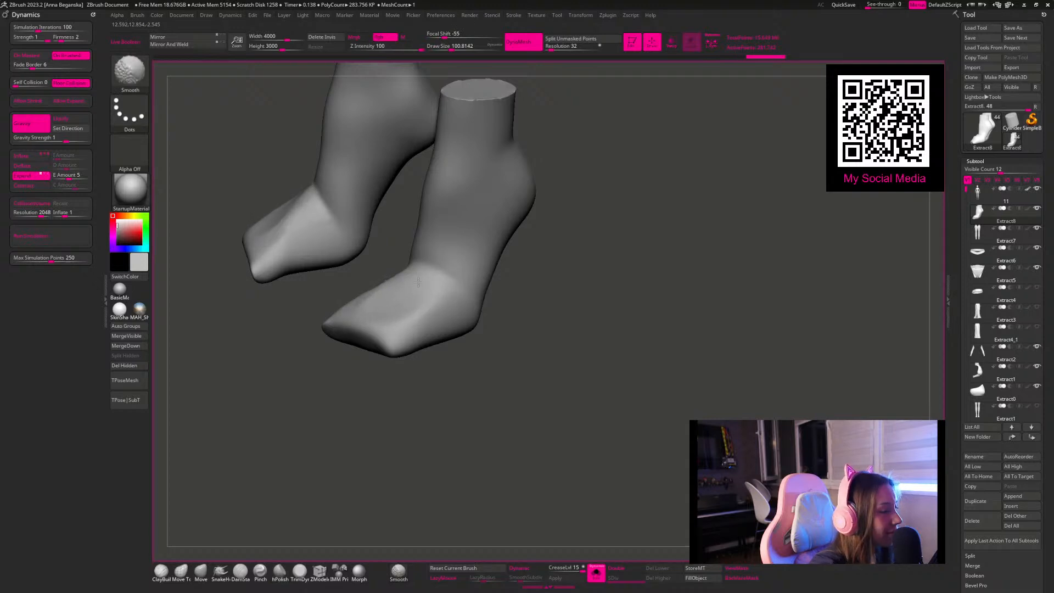
drag(506, 411, 488, 351)
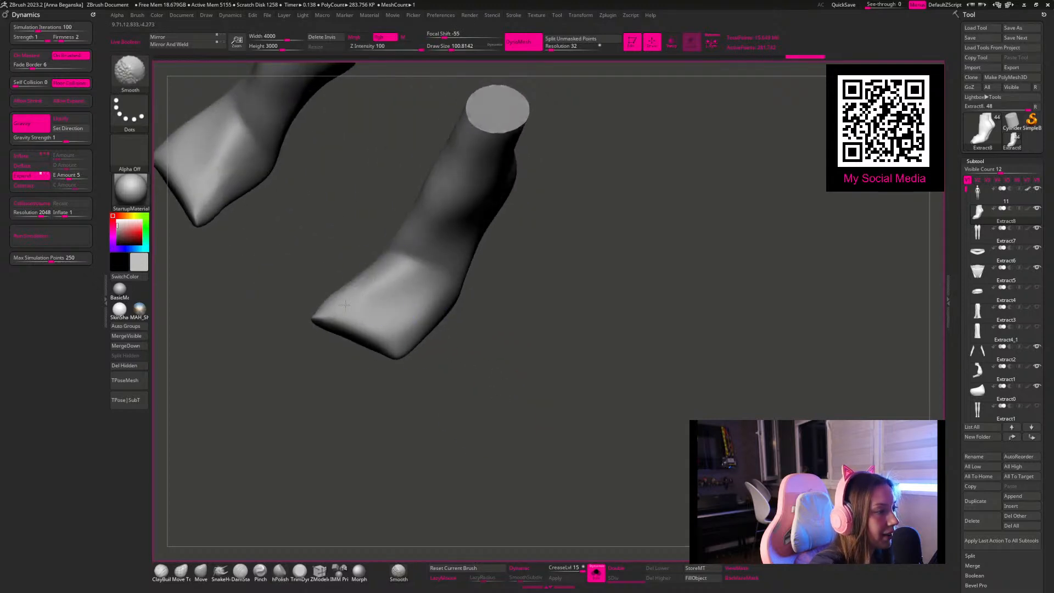
shift+drag(401, 356, 399, 358)
drag(266, 462, 255, 469)
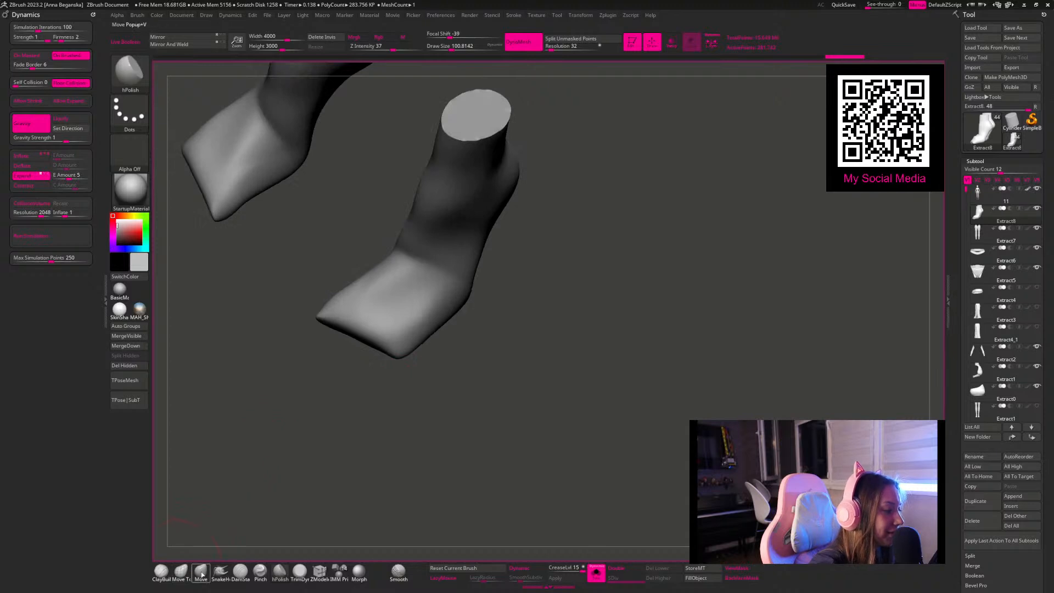
Step: Show the whole figure and reshape the toe ends around the feet with the Move brush at a draw size of about 200
click(177, 574)
key(space)
drag(352, 320, 350, 358)
click(600, 579)
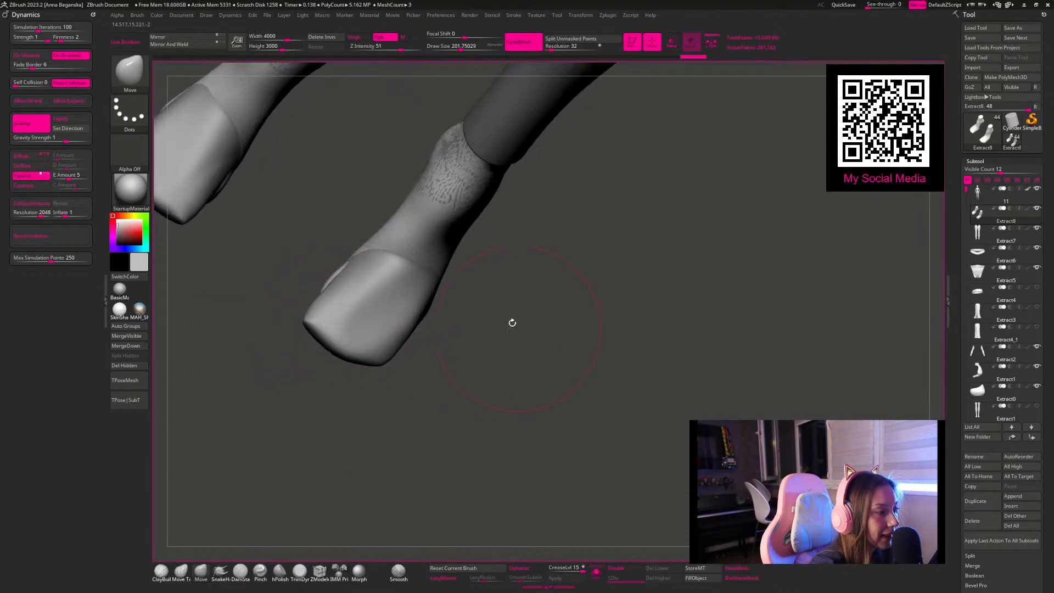
drag(520, 331, 628, 393)
key(s)
mouse_move(476, 317)
mouse_down()
mouse_move(486, 317)
mouse_move(448, 339)
mouse_move(457, 347)
mouse_up()
key(space)
drag(473, 333, 444, 324)
Step: Pull the sides of the foot meshes outward from the front view to enclose the feet, using a Move draw size of about 167–207
drag(539, 375, 459, 263)
key(space)
mouse_move(532, 245)
mouse_down()
mouse_move(483, 249)
mouse_move(450, 284)
mouse_up()
mouse_move(538, 318)
mouse_down()
mouse_move(512, 336)
mouse_move(353, 366)
mouse_up()
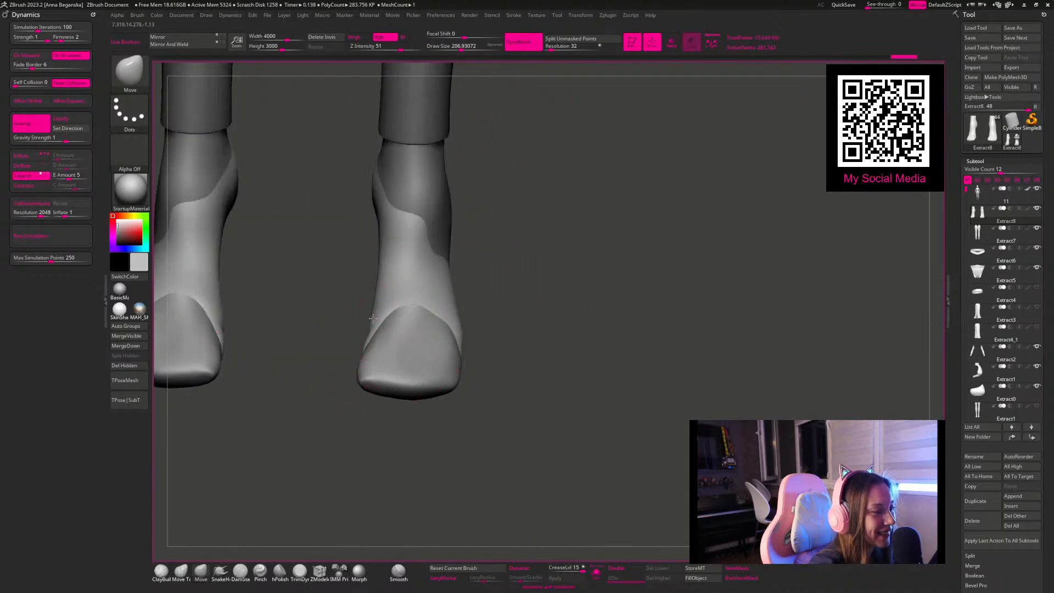
drag(377, 321, 367, 324)
mouse_move(489, 282)
mouse_down()
mouse_move(400, 224)
mouse_move(430, 238)
mouse_move(451, 217)
mouse_move(407, 252)
mouse_up()
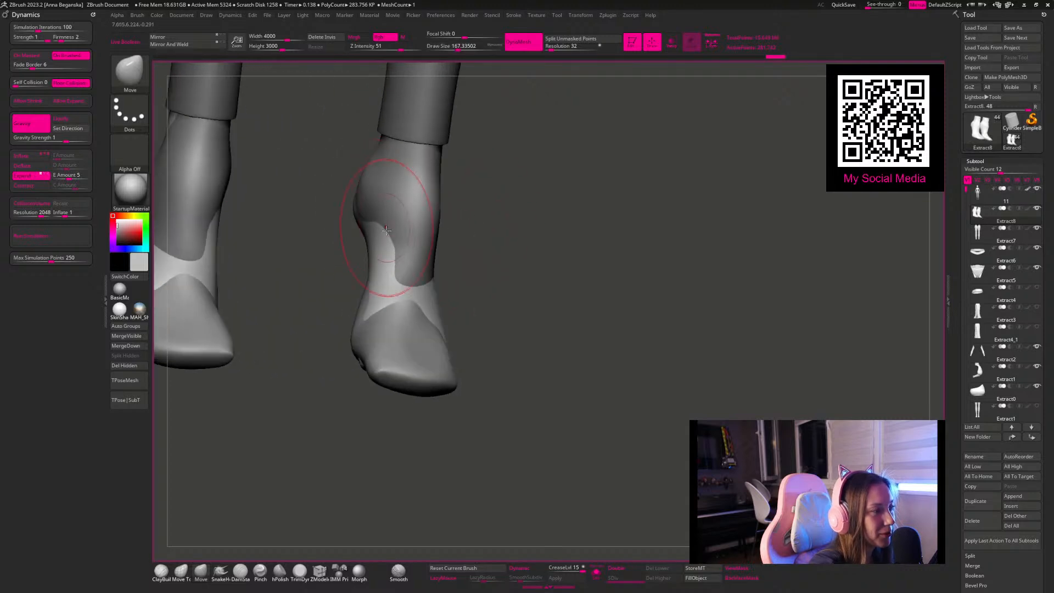
mouse_move(382, 287)
mouse_down()
mouse_move(500, 393)
mouse_move(522, 452)
mouse_move(412, 341)
mouse_move(389, 356)
mouse_move(405, 357)
mouse_up()
Step: Pull the backs and sides of the ankles out over the skin with the Move brush at a draw size of about 149
key(space)
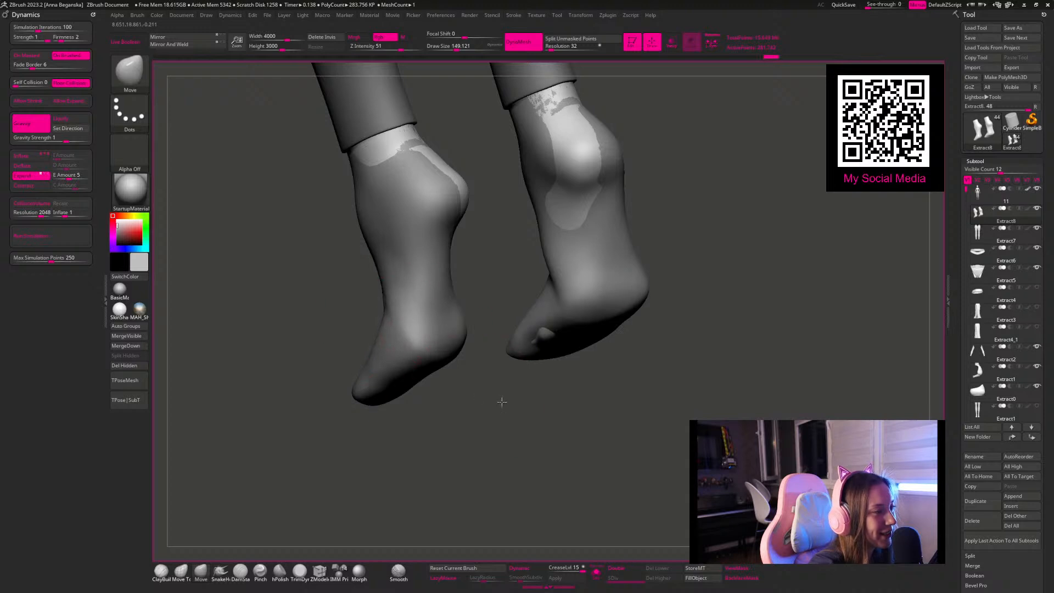
drag(499, 401, 385, 149)
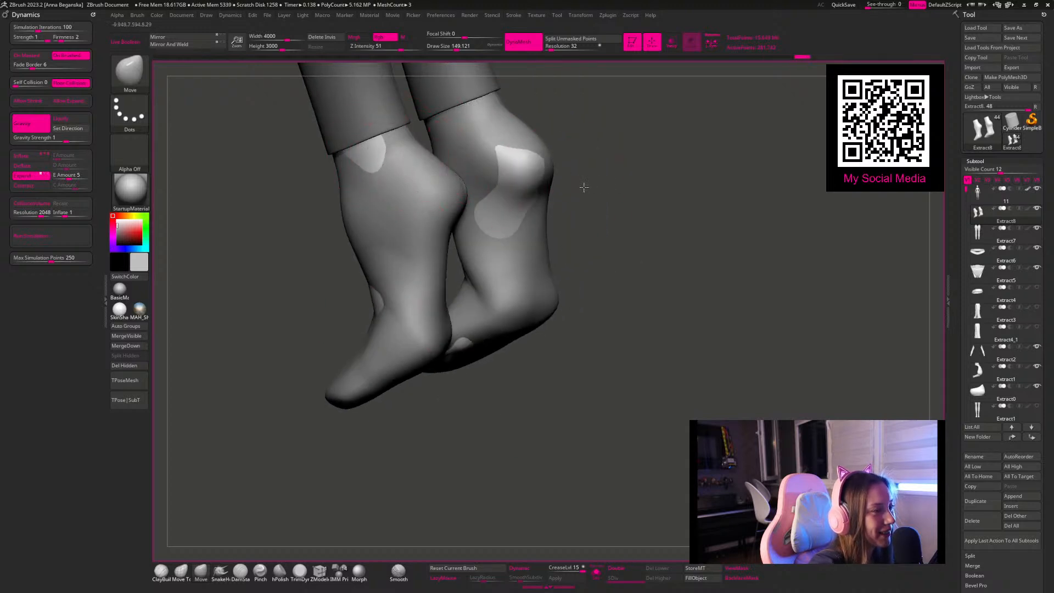
drag(589, 187, 373, 211)
key(space)
mouse_move(454, 230)
mouse_down()
mouse_move(457, 242)
mouse_move(621, 269)
mouse_move(631, 295)
mouse_move(587, 310)
mouse_up()
Step: Raise the instep of the foot meshes over the exposed skin with the Move brush at a draw size of about 149
drag(449, 275, 468, 277)
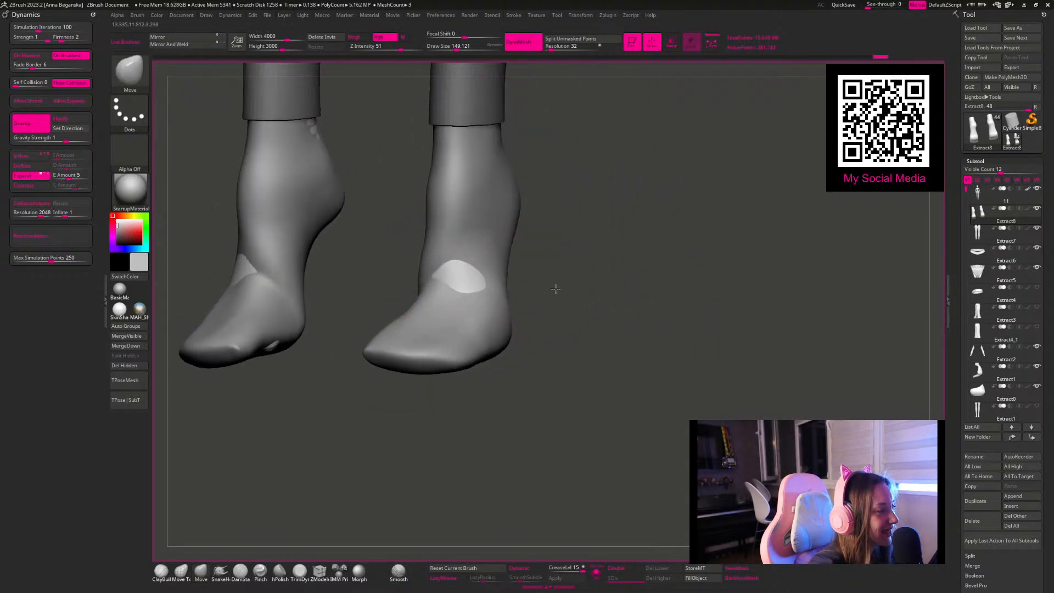
mouse_move(555, 287)
mouse_down()
mouse_move(565, 285)
mouse_move(489, 242)
mouse_up()
mouse_move(458, 301)
mouse_down()
mouse_move(479, 301)
mouse_move(447, 282)
mouse_up()
drag(583, 264, 499, 260)
drag(466, 280, 449, 277)
Step: Smooth the ankle and instep from the side at a draw size of about 250
shift+drag(628, 334, 595, 348)
key(space)
drag(501, 220, 493, 220)
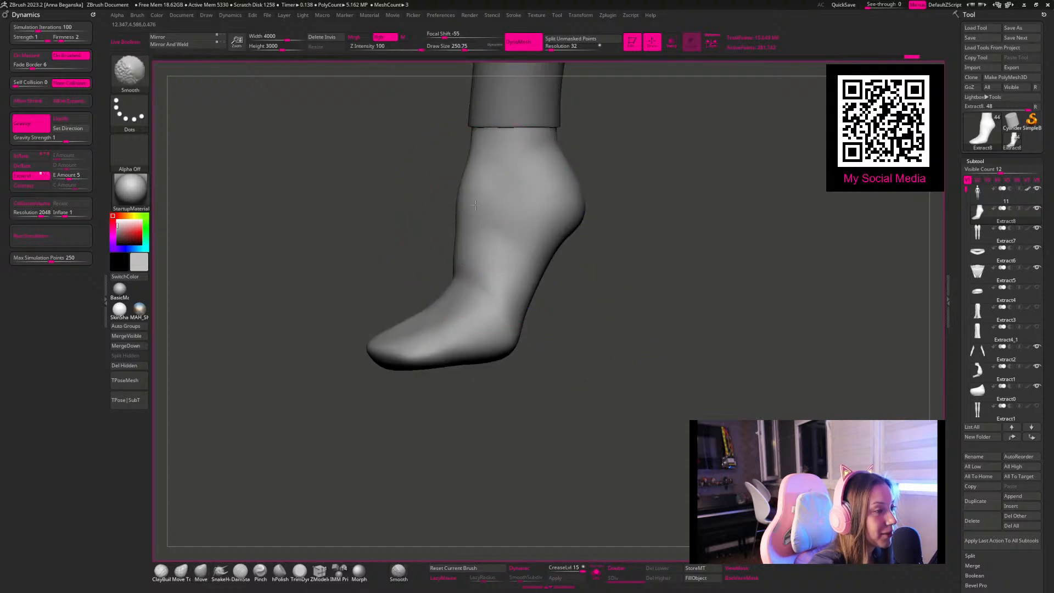
drag(530, 313, 565, 314)
shift+drag(473, 308, 465, 327)
Step: Resize the Move brush and adjust the side contours of the toe ends
drag(565, 370, 554, 434)
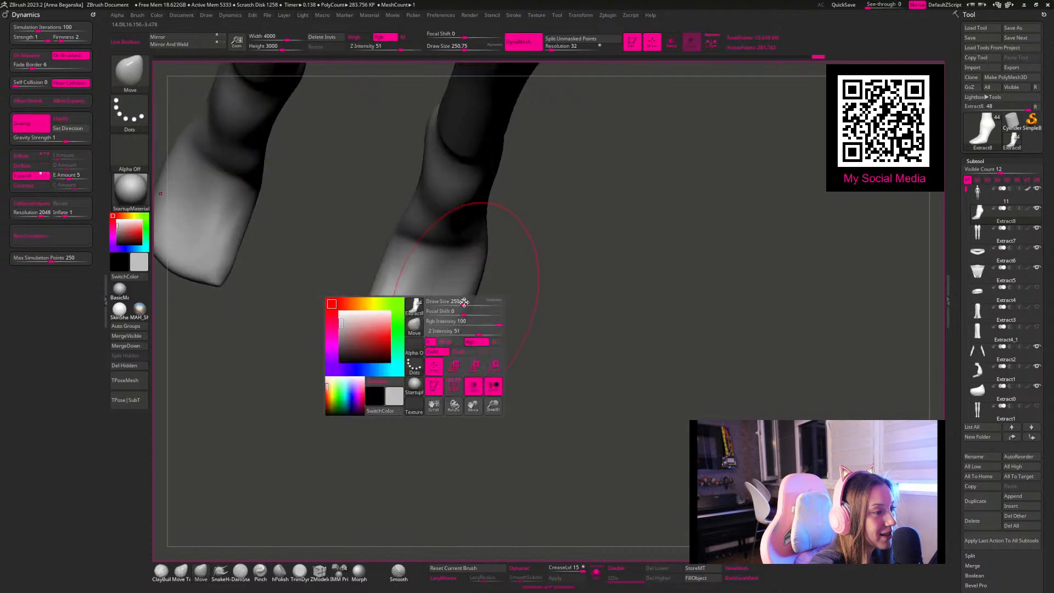
drag(464, 302, 468, 305)
key(space)
drag(397, 267, 391, 267)
mouse_move(374, 311)
shift+mouse_down()
mouse_move(364, 331)
mouse_move(371, 303)
shift+mouse_up()
key(space)
Step: Flatten the front and side edges of the toe ends with hPolish at a draw size of about 80
click(277, 573)
drag(372, 458, 412, 359)
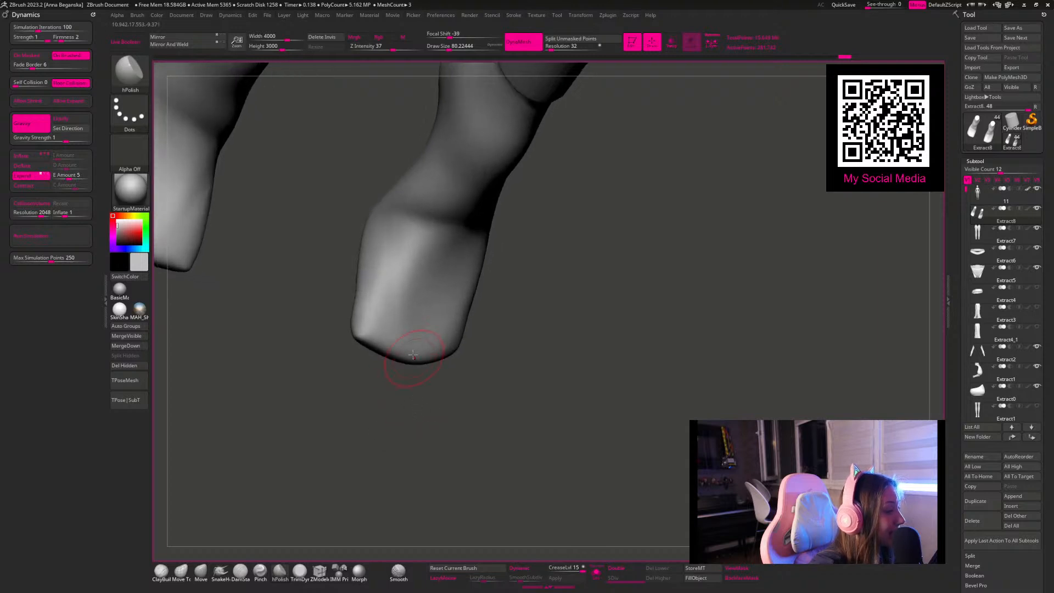
drag(377, 296, 356, 333)
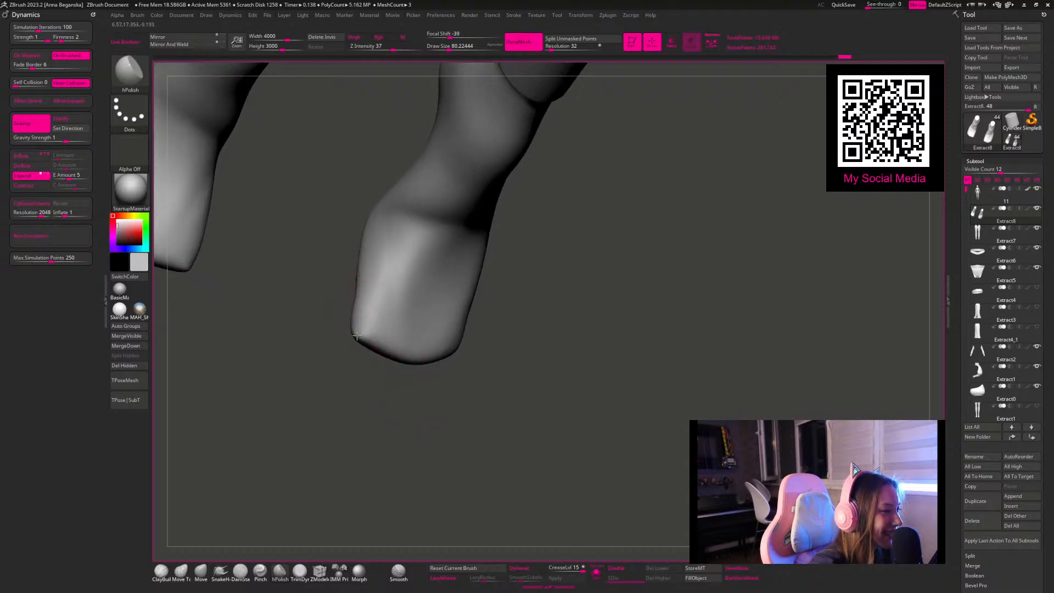
drag(372, 407, 381, 380)
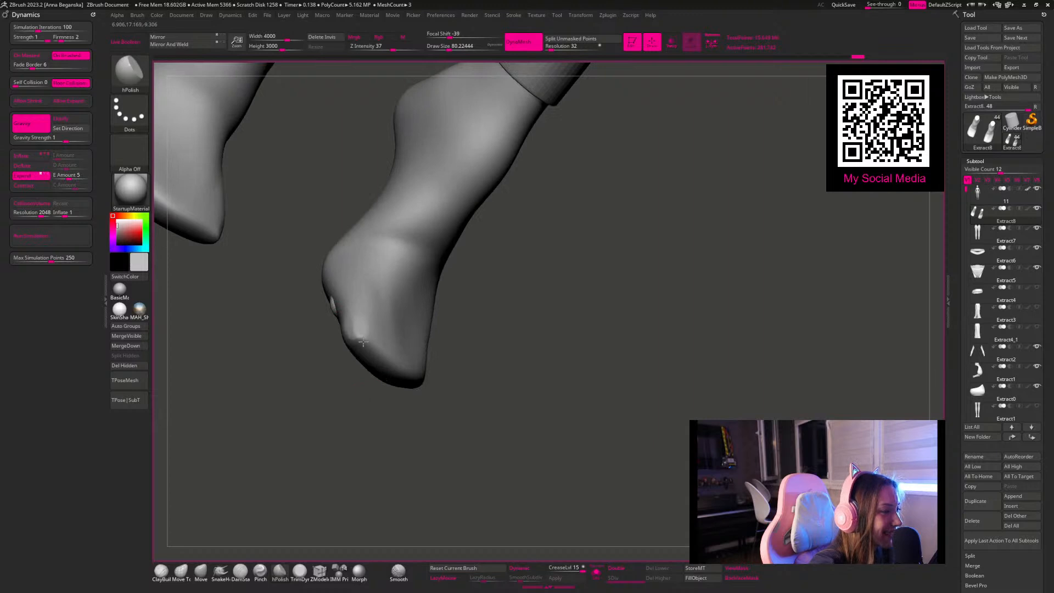
key(shift)
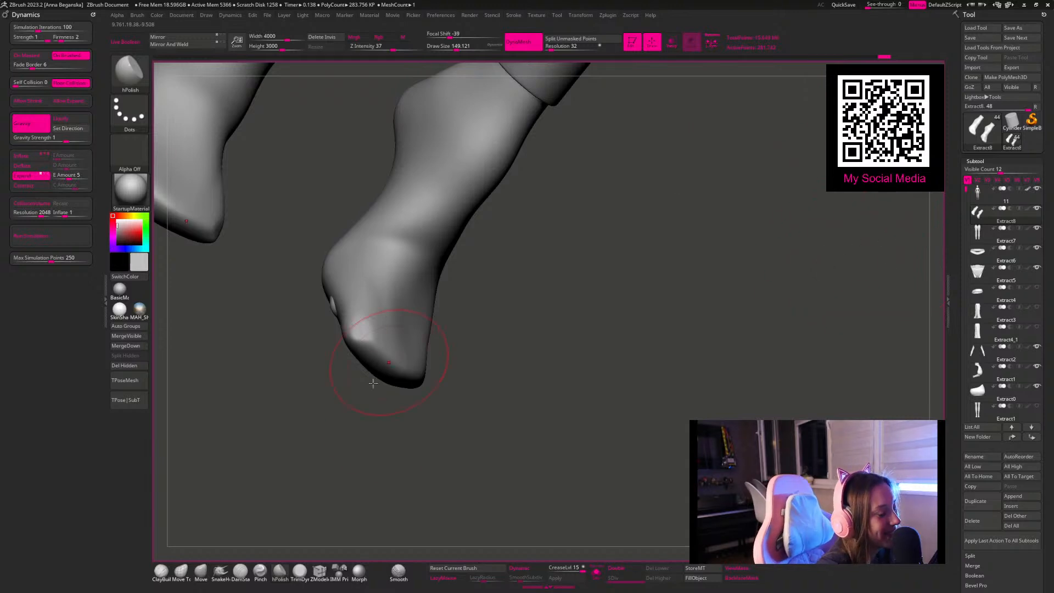
Step: Smooth the bump on the side of the toe area at a draw size of about 128
ctrl+right_drag(575, 306, 623, 247)
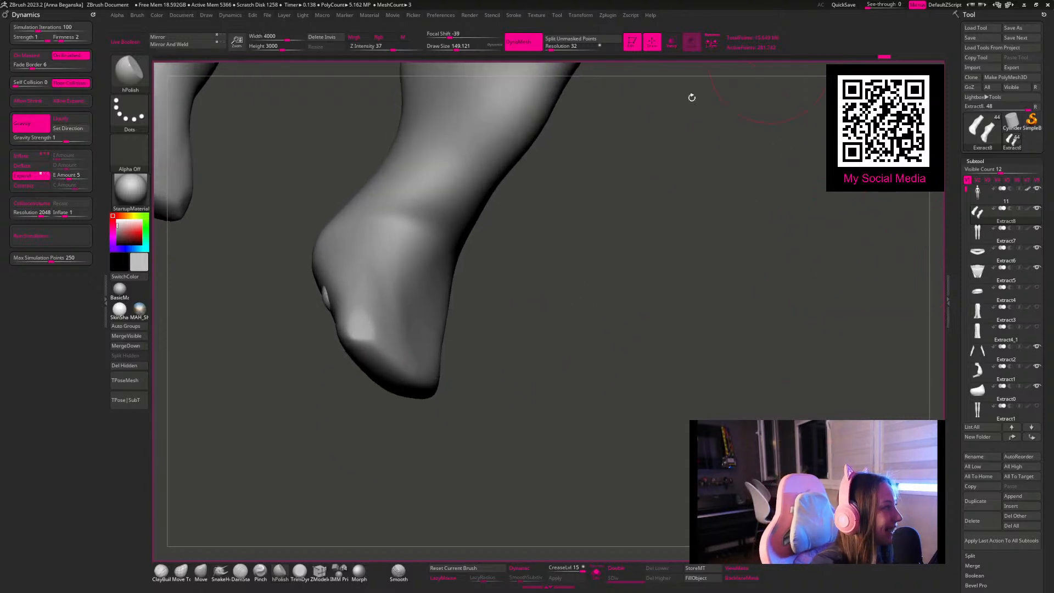
key(s)
click(351, 336)
mouse_move(365, 330)
mouse_down()
mouse_move(354, 336)
mouse_move(368, 336)
mouse_move(360, 347)
mouse_up()
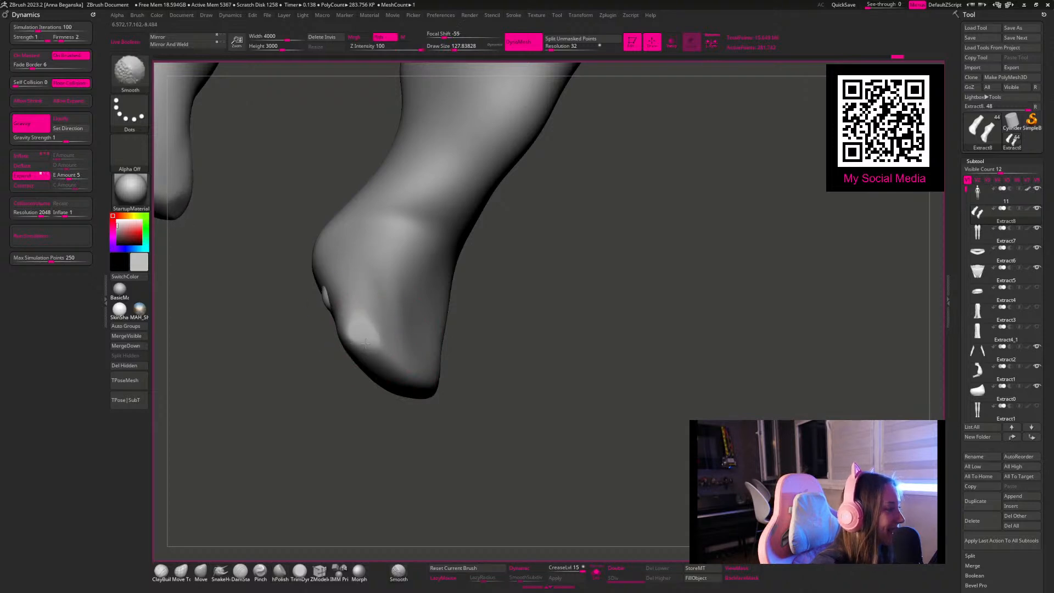
shift+drag(380, 349, 384, 348)
Step: Reshape the toe sides and the front of the foot meshes with the Move brush
mouse_move(559, 358)
mouse_down()
mouse_move(544, 373)
mouse_move(501, 376)
mouse_move(371, 428)
mouse_move(386, 381)
mouse_move(365, 375)
mouse_up()
click(201, 571)
key(space)
drag(377, 331, 383, 331)
mouse_move(571, 393)
mouse_down()
mouse_move(614, 265)
mouse_move(659, 285)
mouse_move(544, 254)
mouse_move(536, 308)
mouse_move(658, 364)
mouse_up()
key(space)
drag(489, 306, 447, 269)
mouse_move(454, 233)
mouse_down()
mouse_move(446, 233)
mouse_move(457, 233)
mouse_move(460, 267)
mouse_move(440, 362)
mouse_up()
Step: Readjust the Move brush size and refine the contour of the upper foot
key(space)
key(space)
key(space)
key(space)
key(space)
drag(534, 477, 558, 412)
shift+drag(442, 348, 440, 364)
mouse_move(573, 363)
mouse_down()
mouse_move(466, 377)
mouse_move(513, 344)
mouse_move(571, 346)
mouse_up()
Step: Build up the top of the forefoot with ClayBuildup and smooth it at a draw size of about 120
click(163, 572)
drag(554, 403, 529, 387)
mouse_move(424, 406)
mouse_down()
mouse_move(432, 356)
mouse_move(435, 407)
mouse_up()
mouse_move(451, 401)
mouse_down()
mouse_move(460, 356)
mouse_move(449, 353)
mouse_up()
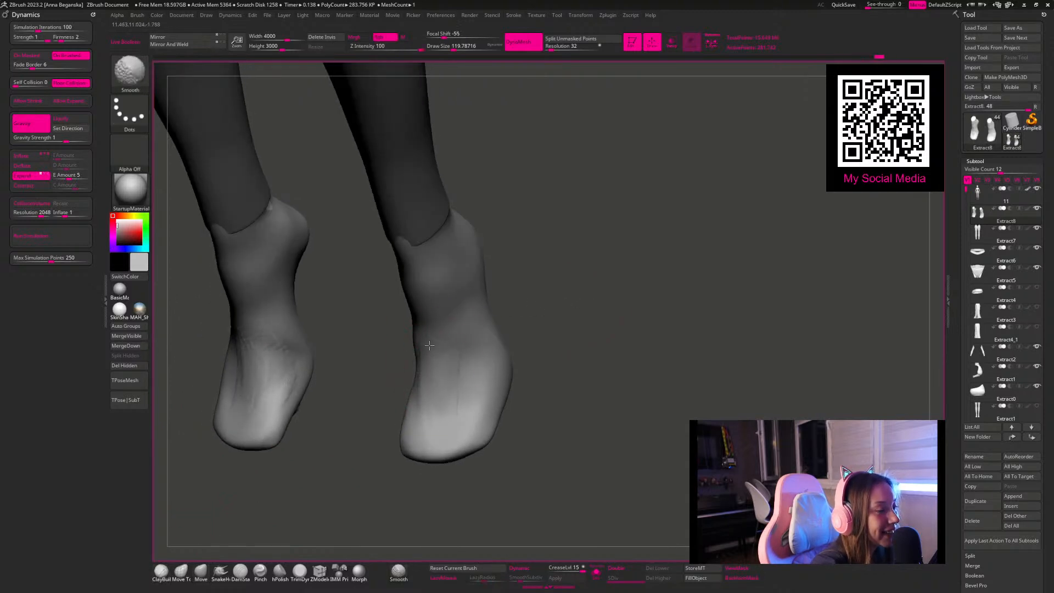
Step: Flatten the soles of the foot meshes with hPolish at a draw size of about 128
mouse_move(567, 265)
shift+mouse_down()
mouse_move(560, 296)
mouse_move(625, 377)
mouse_move(642, 370)
mouse_move(616, 308)
mouse_move(293, 486)
shift+mouse_up()
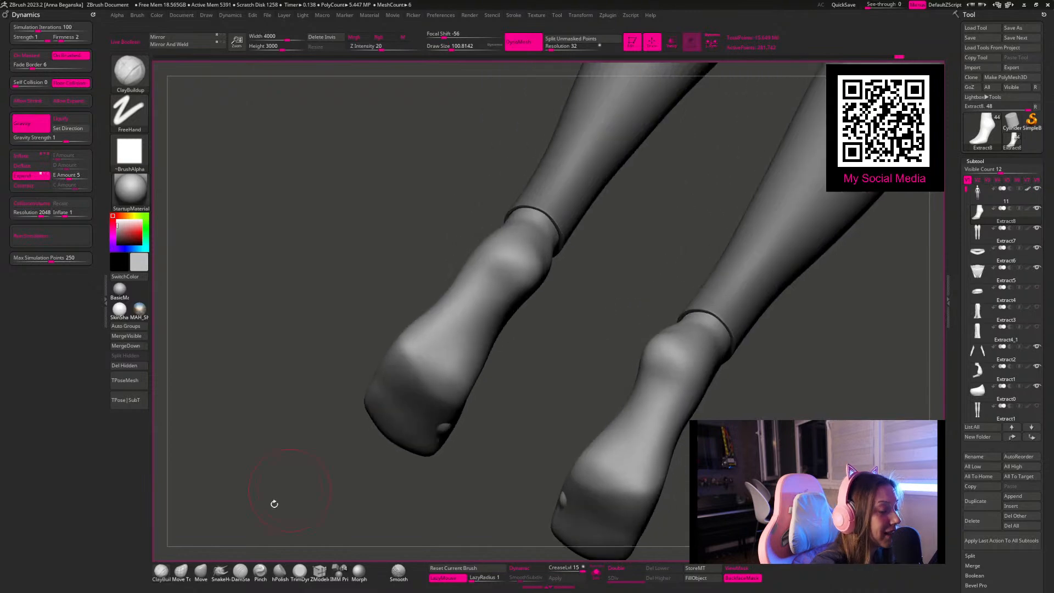
click(283, 571)
drag(281, 395, 388, 426)
key(space)
drag(426, 380, 439, 379)
drag(426, 435, 493, 329)
key(space)
mouse_move(382, 258)
mouse_down()
mouse_move(567, 270)
mouse_move(548, 262)
mouse_move(521, 284)
mouse_up()
mouse_move(603, 392)
mouse_down()
mouse_move(628, 464)
mouse_move(613, 438)
mouse_up()
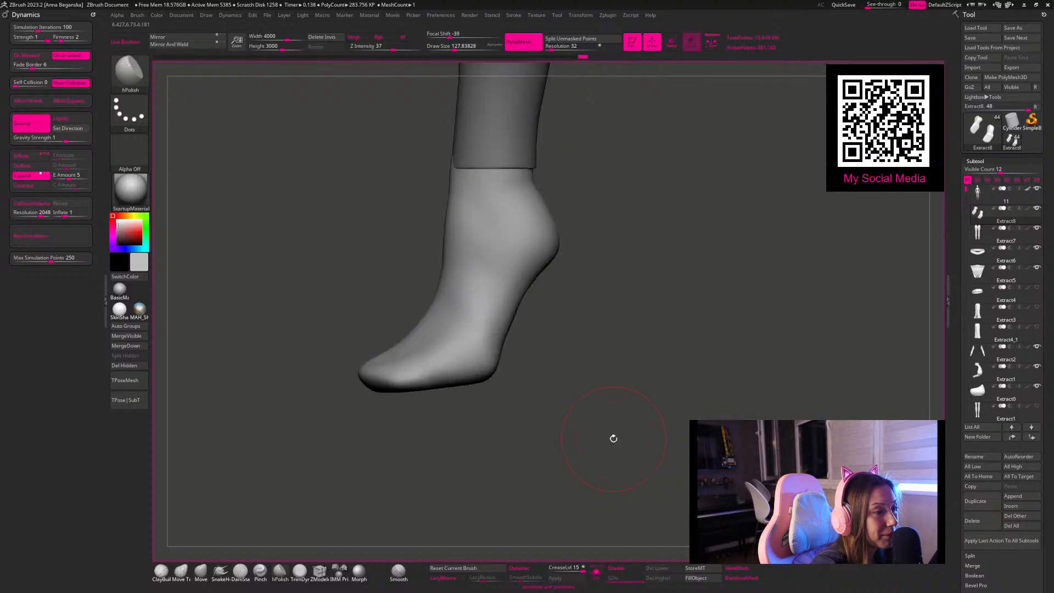
Step: Adjust the heel back and the arch with the Move brush at a draw size of about 124
click(201, 571)
mouse_move(556, 254)
mouse_down()
mouse_move(562, 274)
mouse_move(542, 242)
mouse_move(554, 238)
mouse_up()
key(space)
drag(524, 297, 516, 301)
drag(597, 340, 564, 342)
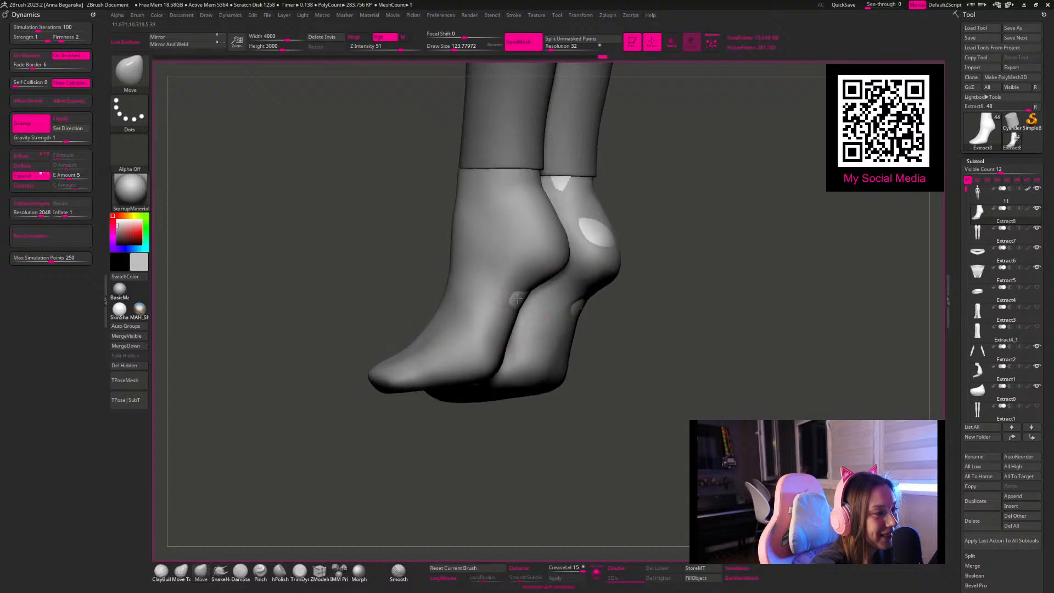
Step: Pull the heel mesh out over the skin showing through at the back of the ankle
drag(683, 350, 574, 346)
mouse_move(599, 278)
mouse_down()
mouse_move(525, 293)
mouse_move(510, 264)
mouse_move(513, 236)
mouse_up()
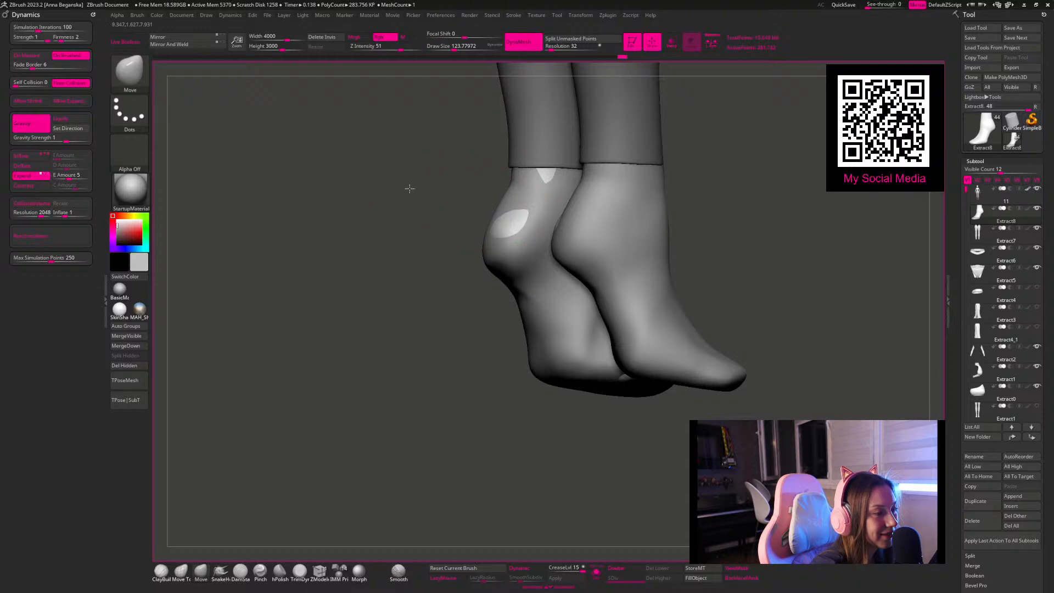
drag(414, 191, 360, 191)
drag(714, 211, 663, 213)
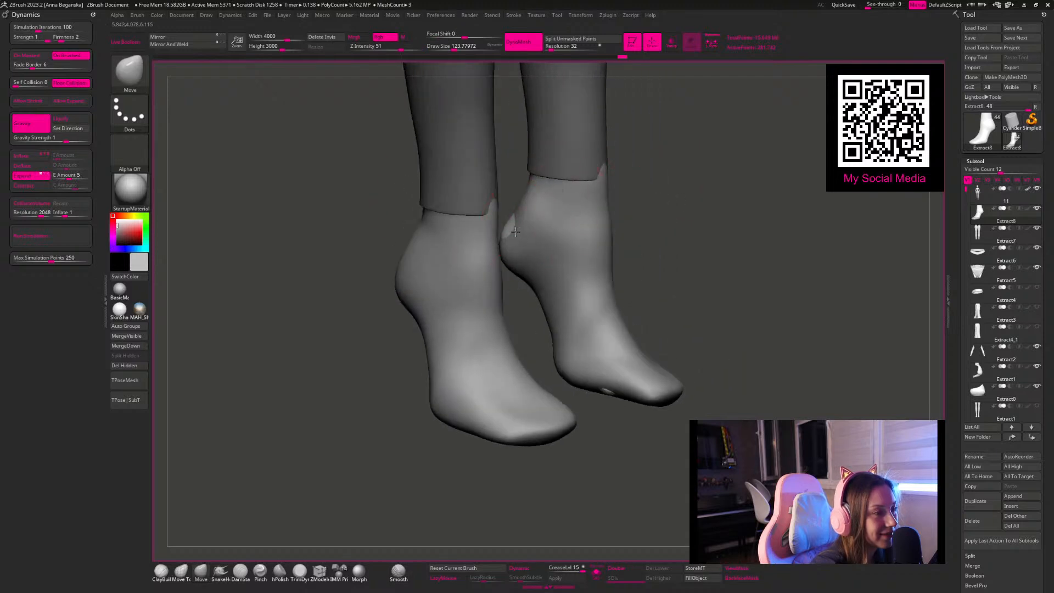
drag(510, 231, 506, 231)
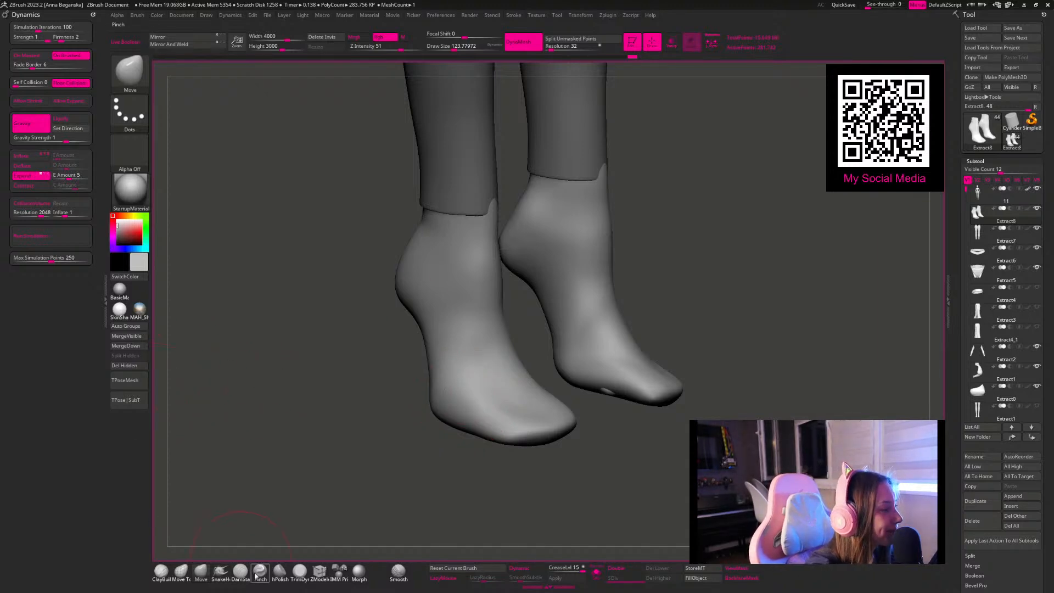
Step: Fit the ankle openings under the legging cuffs with the Move brush, starting at a draw size of about 163
drag(322, 443, 311, 443)
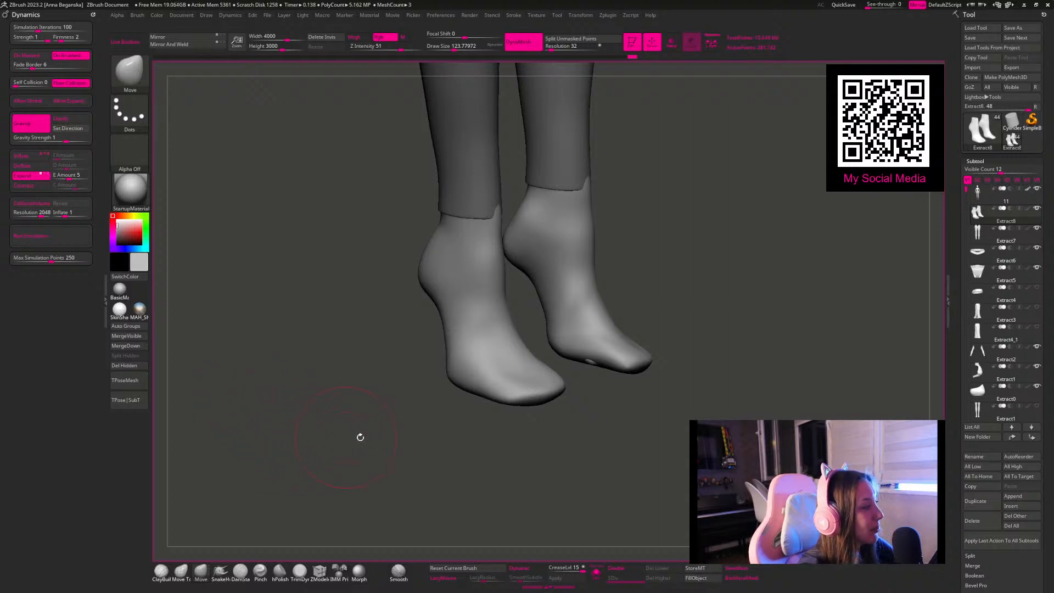
drag(330, 405, 345, 422)
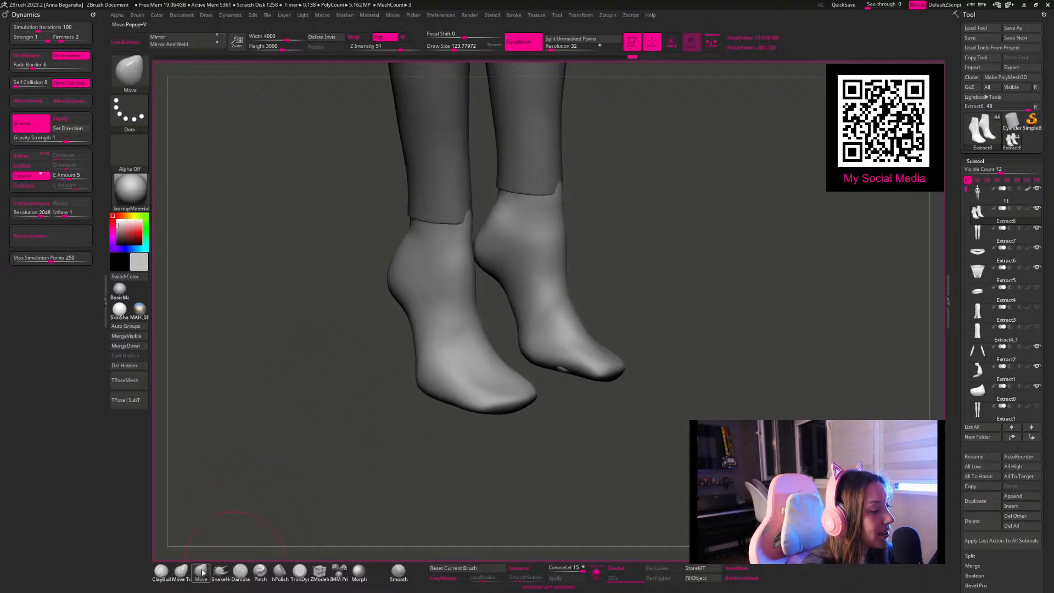
drag(661, 200, 565, 184)
key(space)
drag(504, 245, 509, 246)
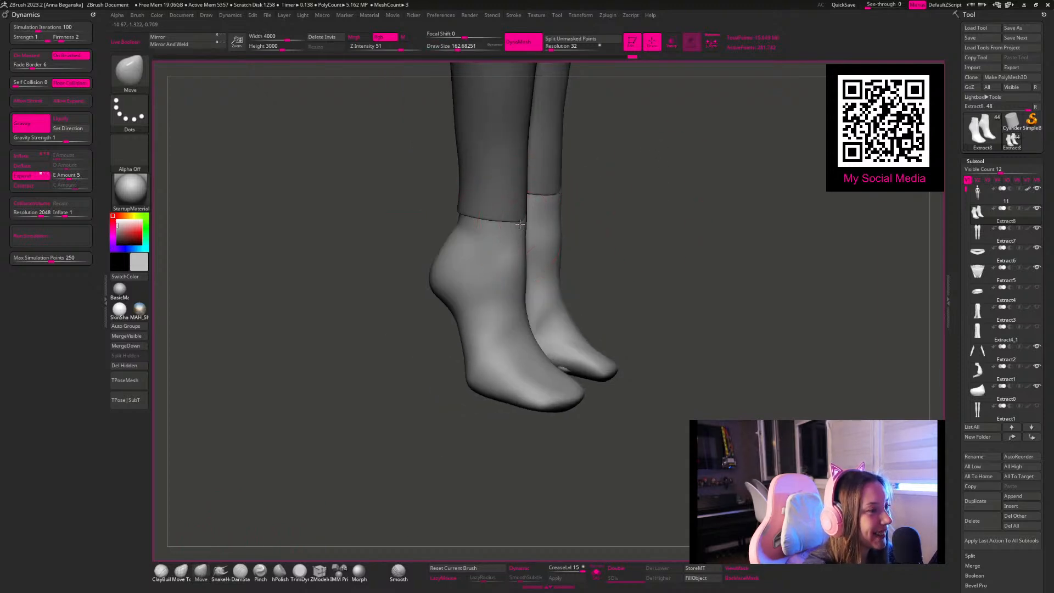
key(space)
drag(535, 199, 531, 199)
mouse_move(642, 193)
mouse_down()
mouse_move(790, 184)
mouse_move(812, 220)
mouse_move(757, 210)
mouse_up()
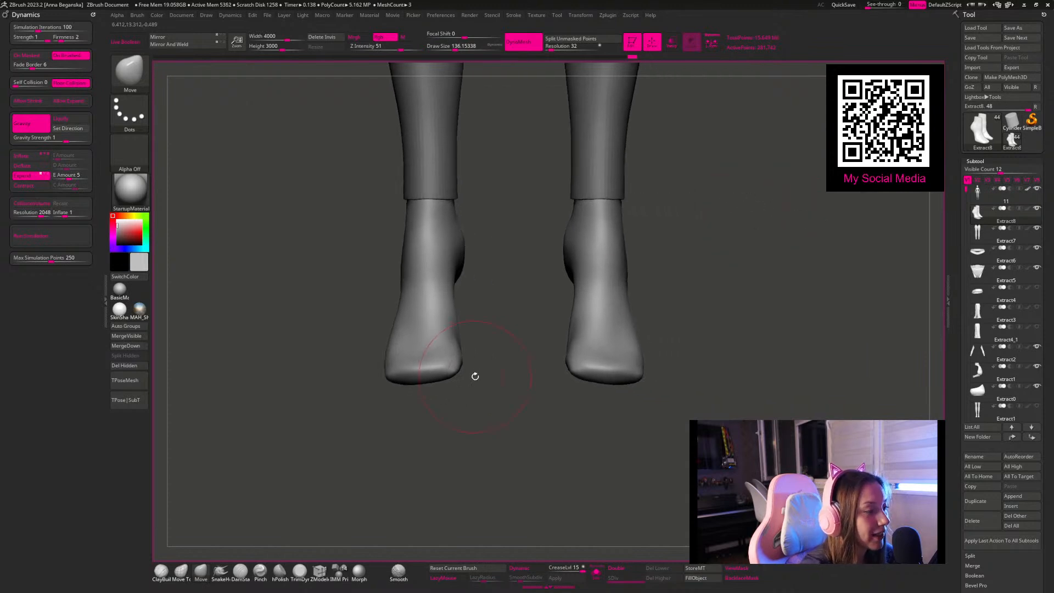
Step: Shape the inner toe corners from the front with the Move brush, reducing its draw size from about 136
drag(457, 370, 464, 380)
key(space)
key(space)
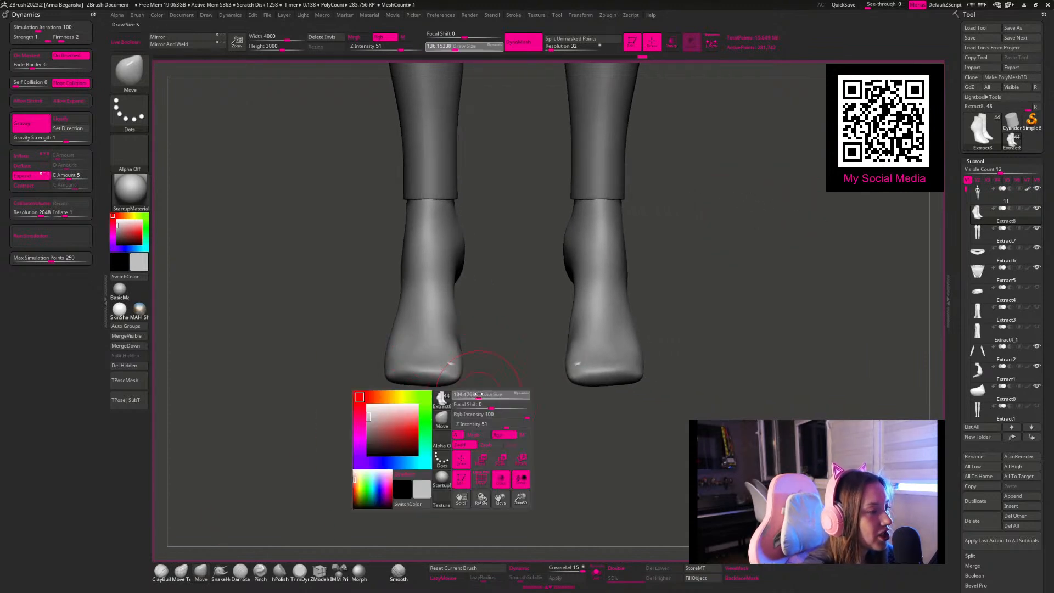
drag(475, 396, 471, 395)
key(space)
drag(495, 351, 491, 351)
mouse_move(483, 307)
alt+mouse_down()
mouse_move(487, 347)
mouse_move(504, 356)
mouse_move(463, 383)
alt+mouse_up()
Step: Add volume to the tops of the toe areas with ClayBuildup and smooth the strokes at a draw size of about 77
click(162, 575)
mouse_move(443, 352)
mouse_down()
mouse_move(447, 381)
mouse_move(415, 382)
mouse_up()
mouse_move(405, 349)
mouse_down()
mouse_move(403, 379)
mouse_move(386, 379)
mouse_up()
mouse_move(399, 316)
mouse_down()
mouse_move(407, 359)
mouse_move(404, 314)
mouse_up()
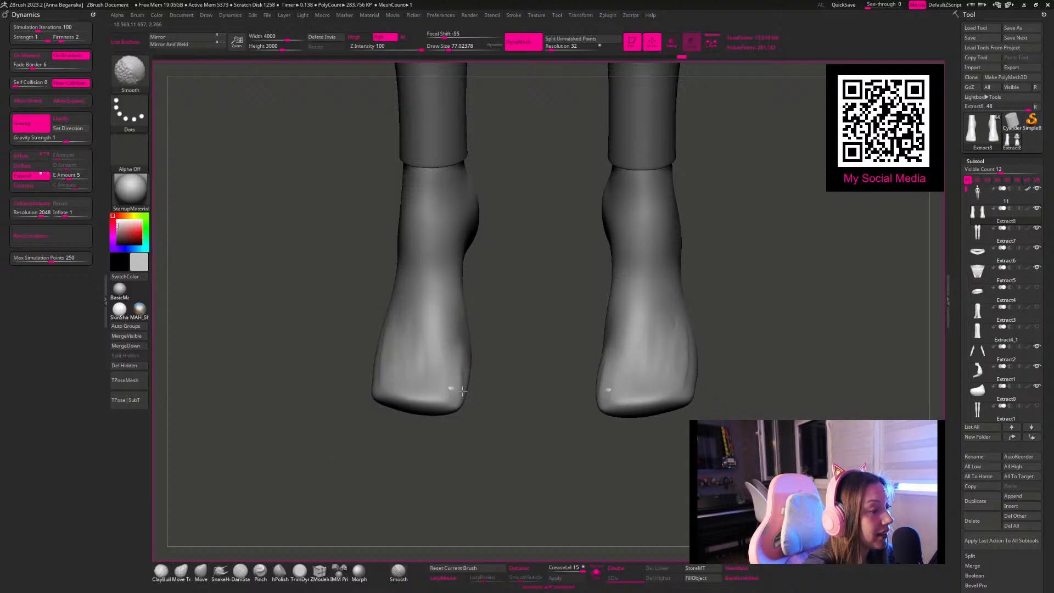
Step: Smooth the front of the ankle and instep at a draw size of about 158
mouse_move(537, 372)
alt+mouse_down()
mouse_move(522, 412)
mouse_move(417, 419)
mouse_move(473, 447)
mouse_move(466, 395)
mouse_move(521, 397)
mouse_move(515, 386)
mouse_move(519, 422)
alt+mouse_up()
key(space)
drag(451, 323, 460, 323)
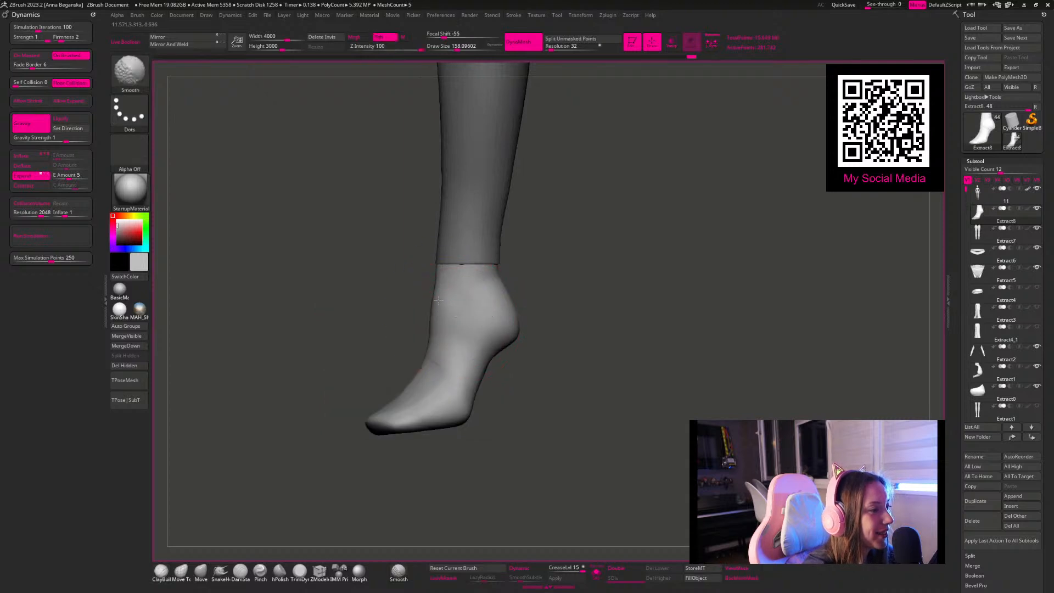
shift+drag(441, 400, 433, 360)
drag(536, 294, 535, 288)
mouse_move(425, 298)
shift+mouse_down()
mouse_move(522, 332)
mouse_move(505, 345)
mouse_move(565, 348)
mouse_move(553, 353)
shift+mouse_up()
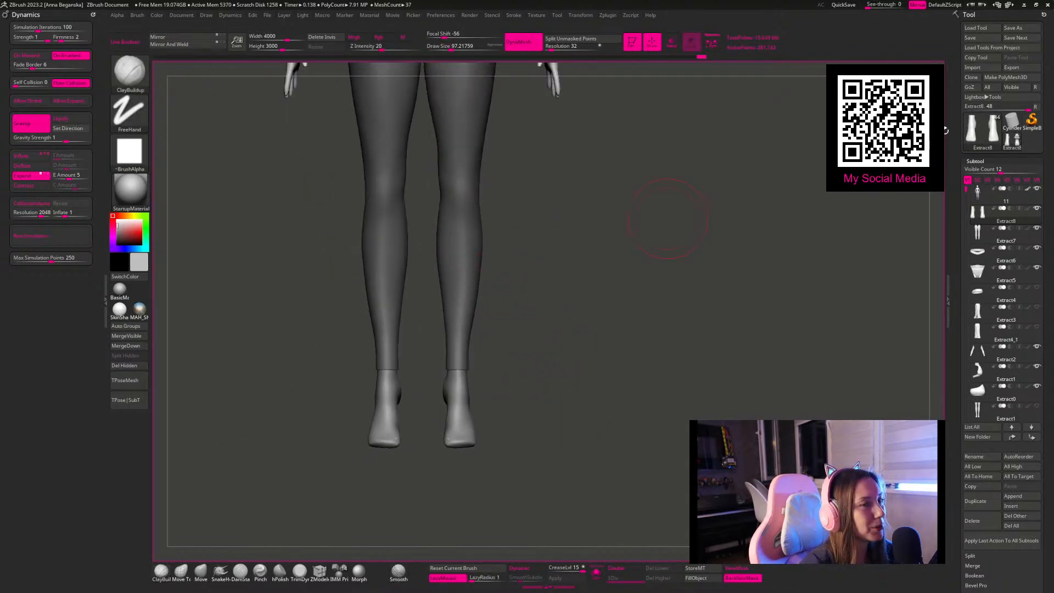
Step: Open the tool loading dialog and look through the saved tools in the SpeedSculpt folder
click(984, 28)
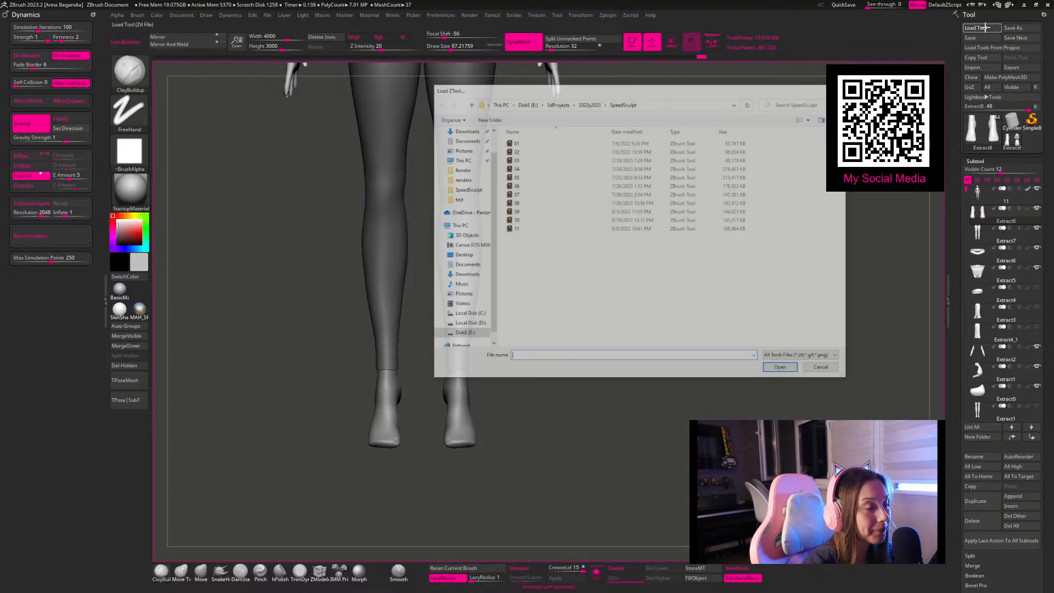
drag(627, 92, 0, 40)
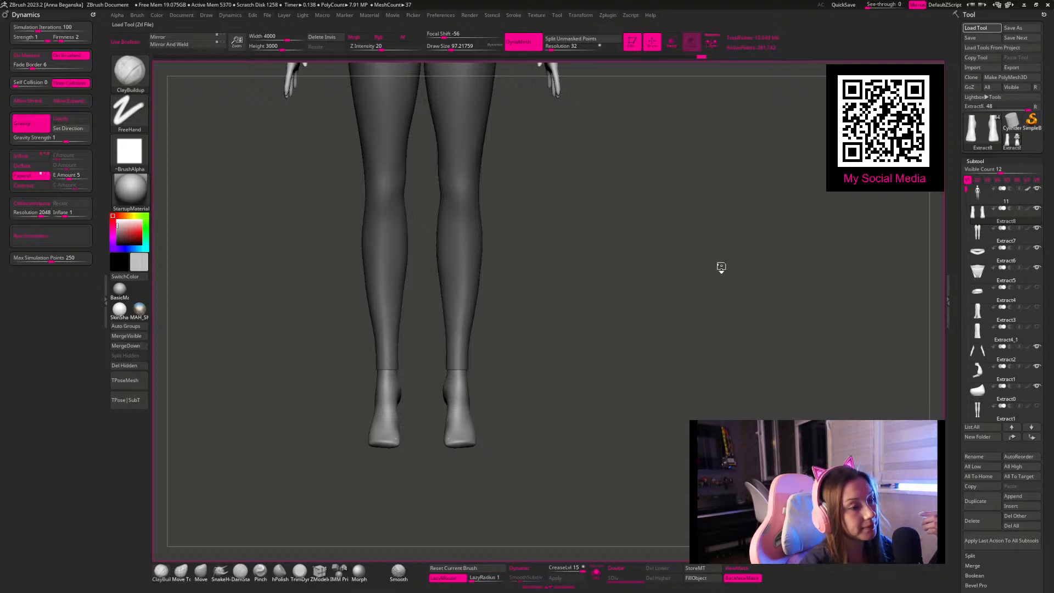
Step: Load the finished seated character with the golden hourglass, enlarge the canvas by collapsing the side tray, and inspect the figure
key(ctrl+d)
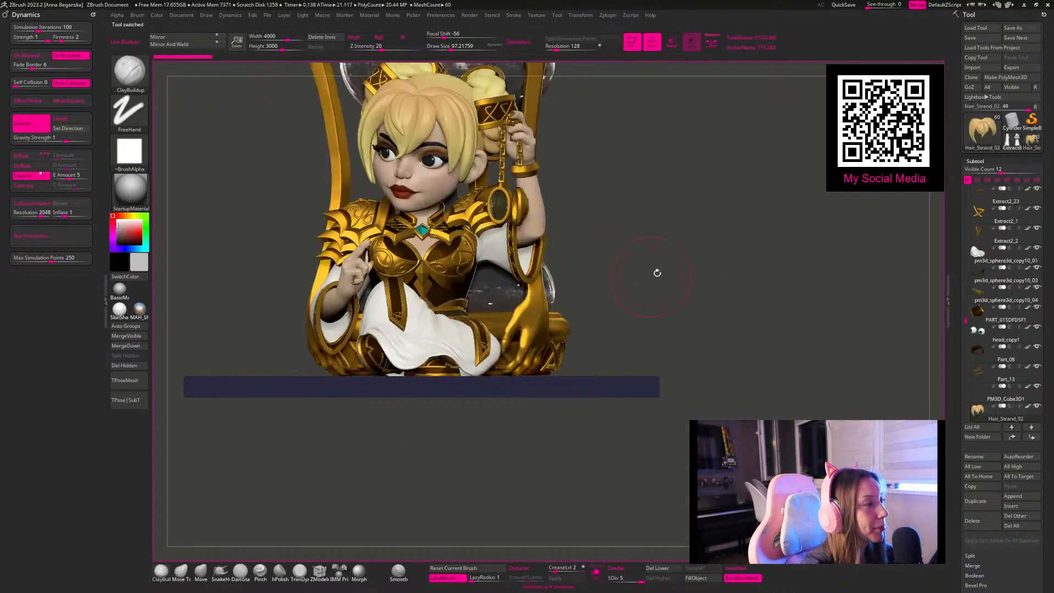
drag(665, 248, 733, 281)
key(Tab)
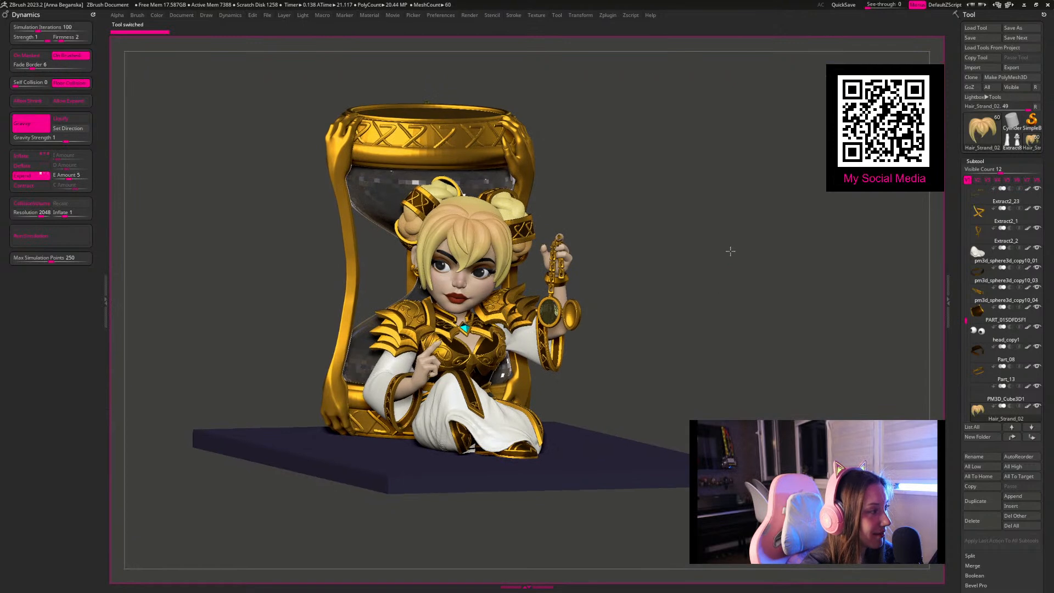
click(106, 300)
key(shift+r)
alt+drag(639, 247, 574, 294)
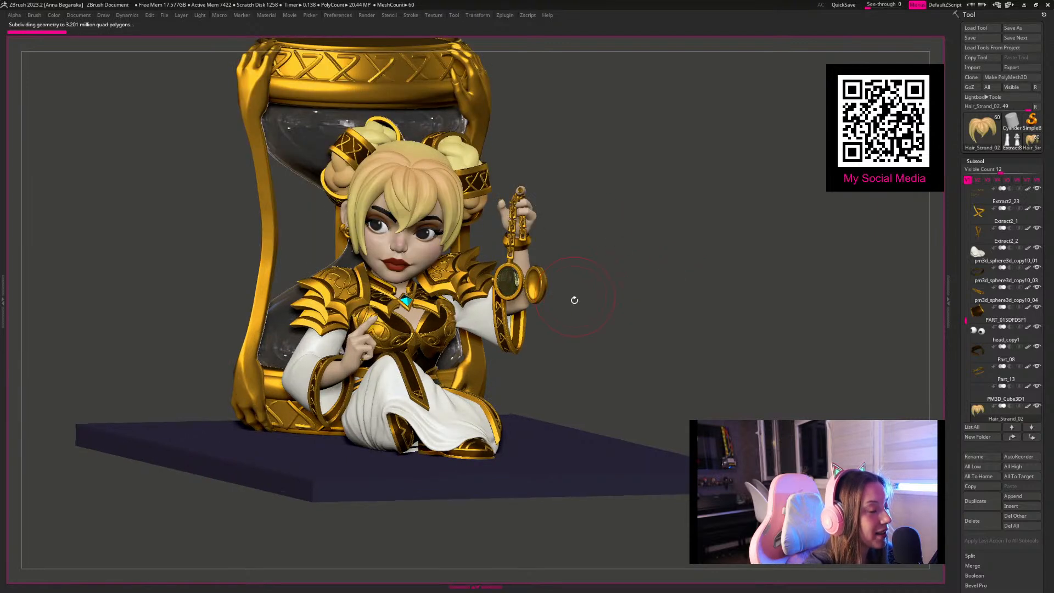
mouse_move(693, 249)
alt+mouse_down()
mouse_move(710, 280)
mouse_move(727, 277)
mouse_move(728, 317)
alt+mouse_up()
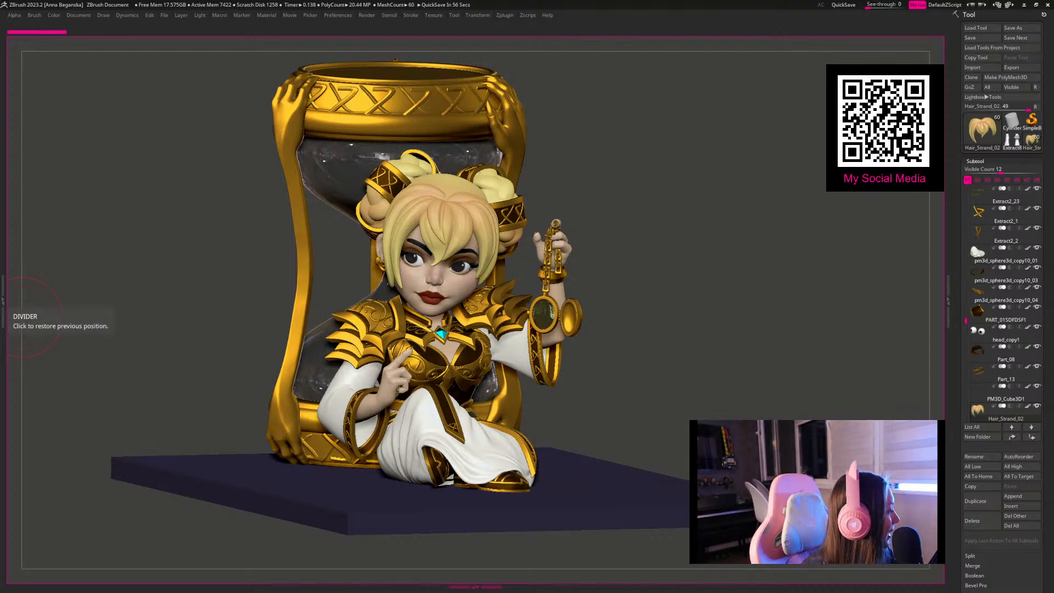
Step: Bring up the reference image board and size its window beside the seated character, with the figure shifted into the remaining space
right_drag(1053, 351, 957, 274)
scroll(956, 274, down, 4)
scroll(720, 143, up, 7)
right_drag(720, 142, 930, 215)
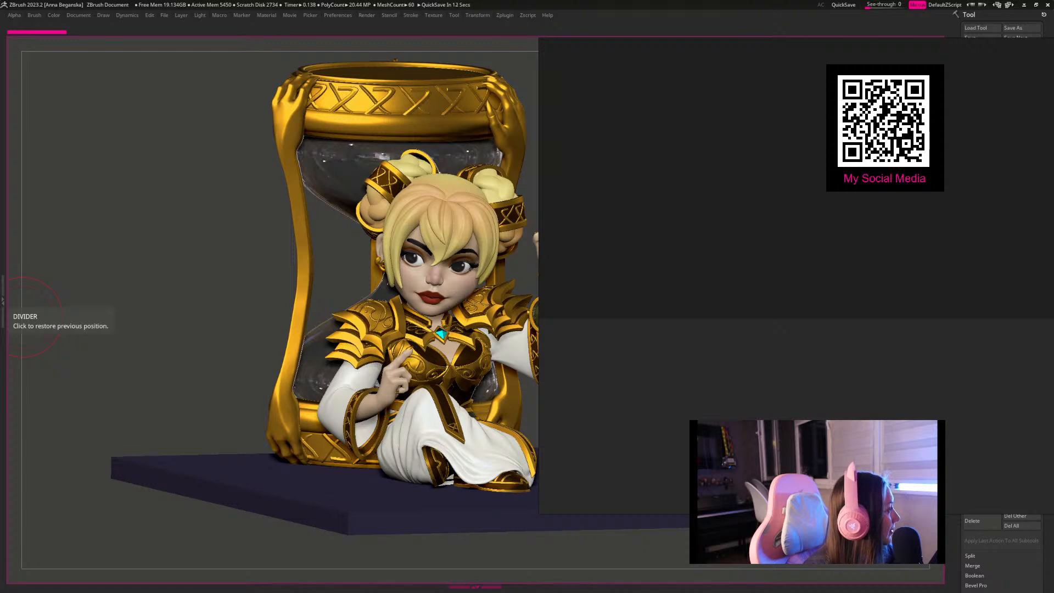
drag(1053, 280, 715, 270)
drag(540, 293, 365, 293)
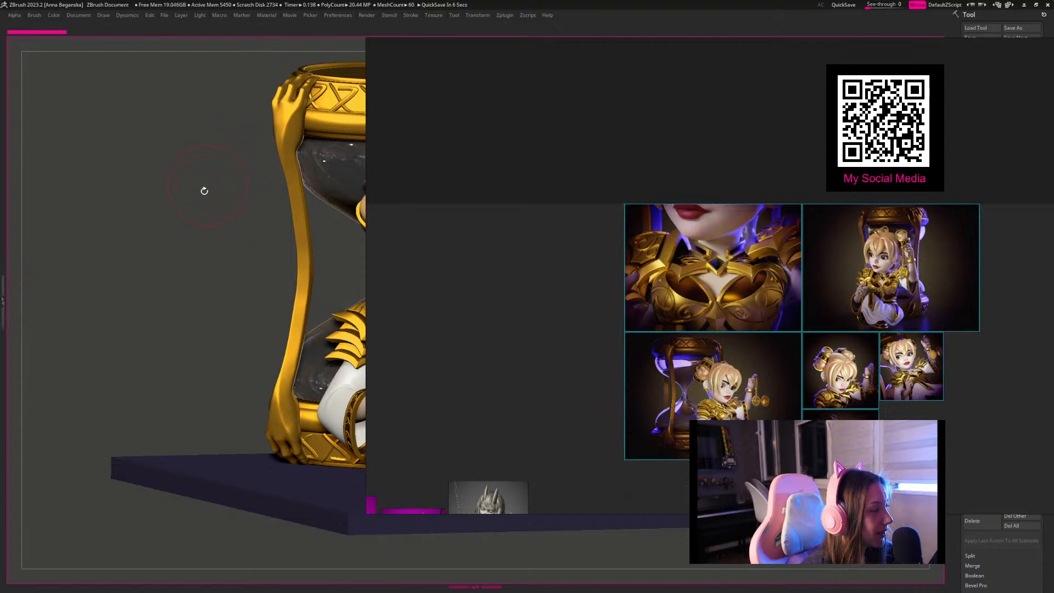
drag(199, 207, 0, 208)
scroll(774, 337, up, 2)
middle_drag(775, 338, 651, 195)
drag(366, 514, 320, 591)
Step: Examine the golden breastplate close-up and the render of the seated character leaning beside the hourglass
scroll(684, 205, up, 2)
middle_drag(685, 206, 701, 296)
scroll(657, 343, up, 2)
scroll(675, 331, down, 1)
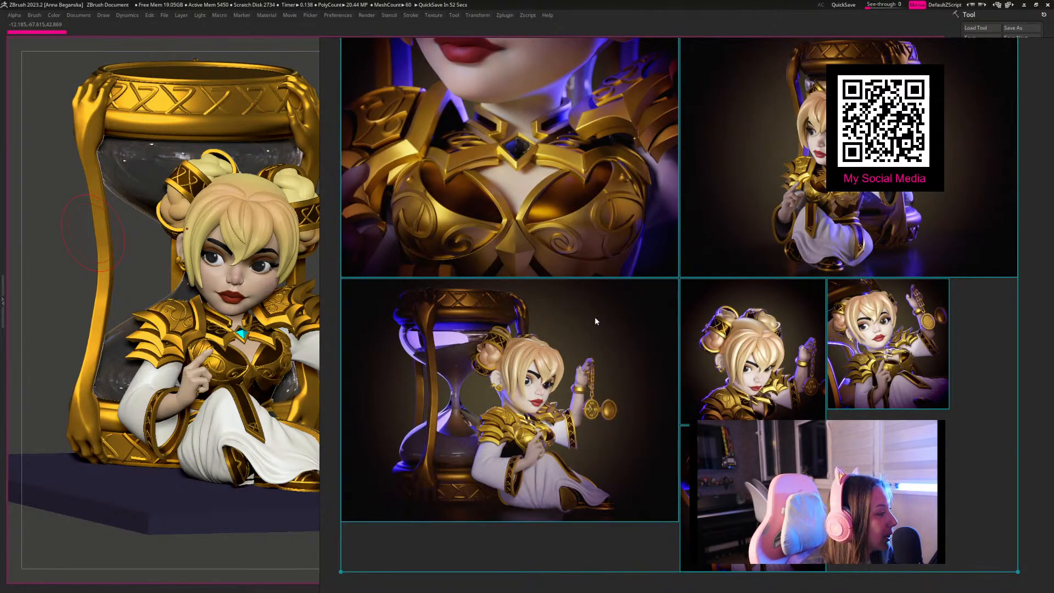
scroll(594, 316, up, 2)
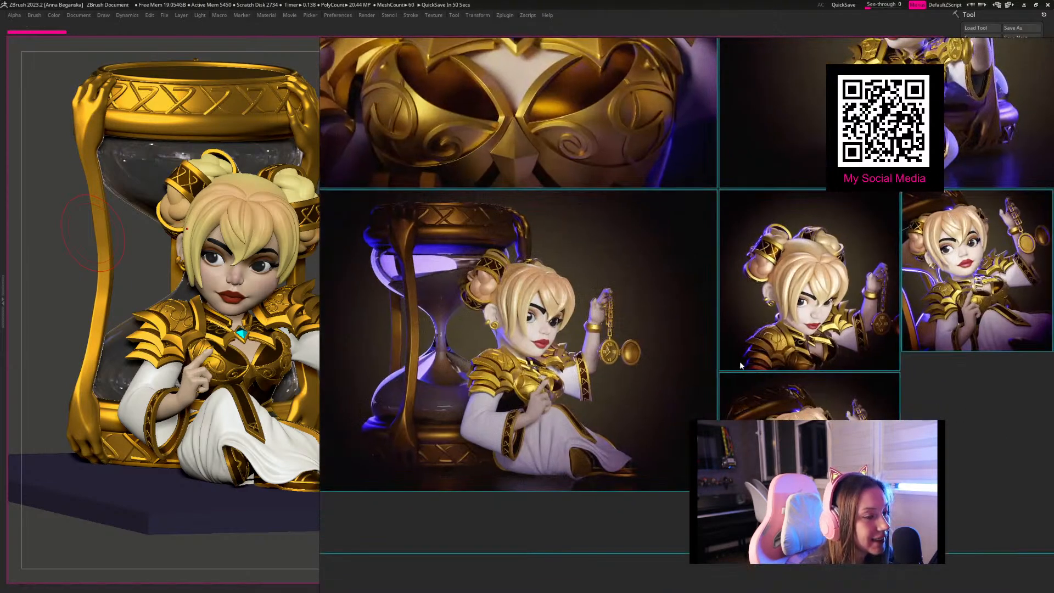
Step: Examine the front render of the character holding up the pocket watch, including her face and armour
middle_drag(736, 361, 550, 372)
middle_drag(697, 227, 677, 403)
scroll(690, 224, up, 3)
middle_drag(700, 223, 697, 318)
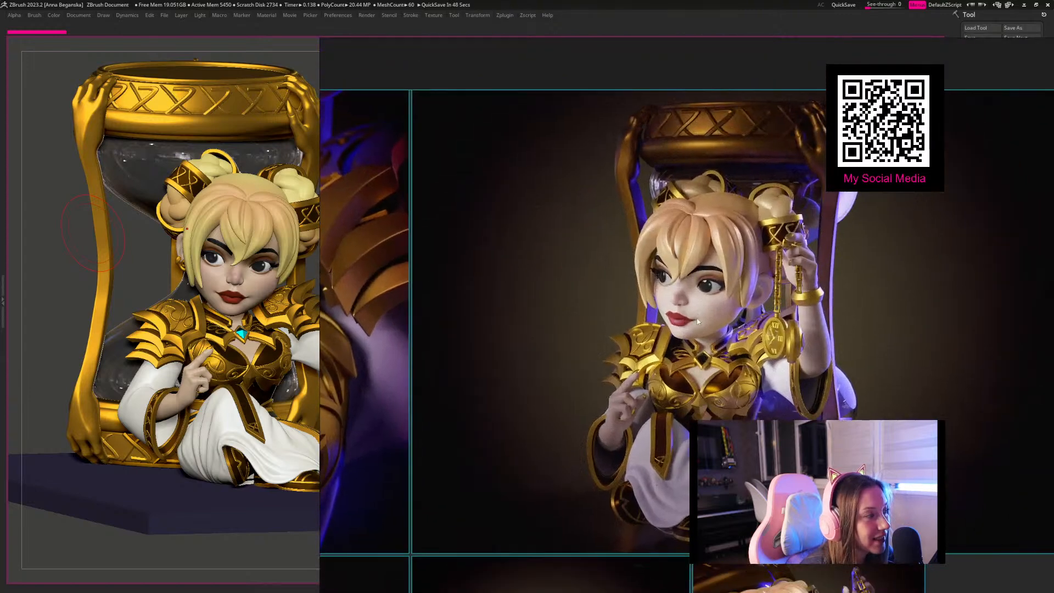
scroll(697, 318, up, 1)
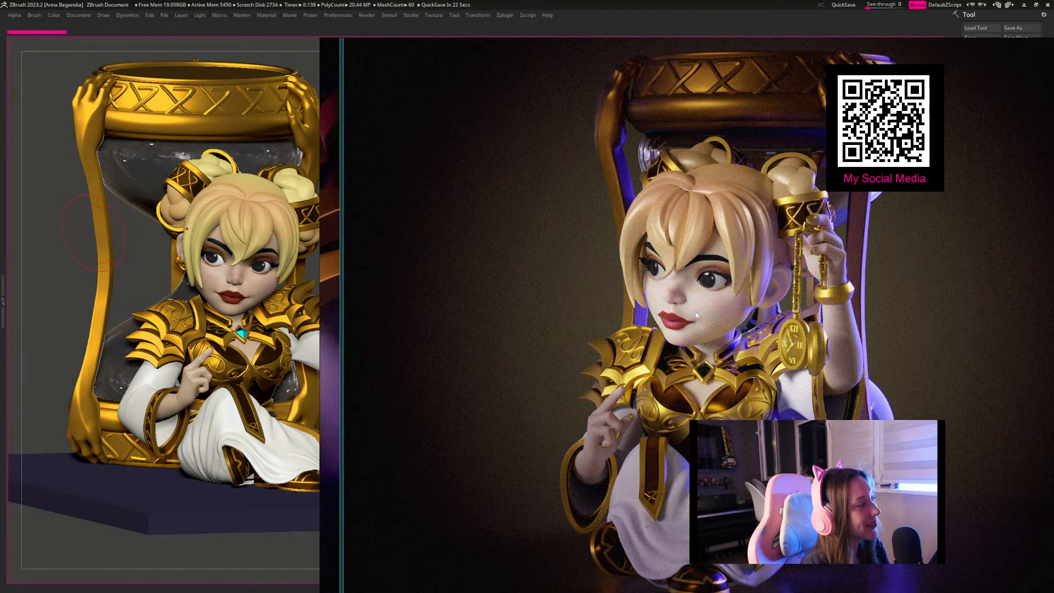
scroll(691, 295, down, 5)
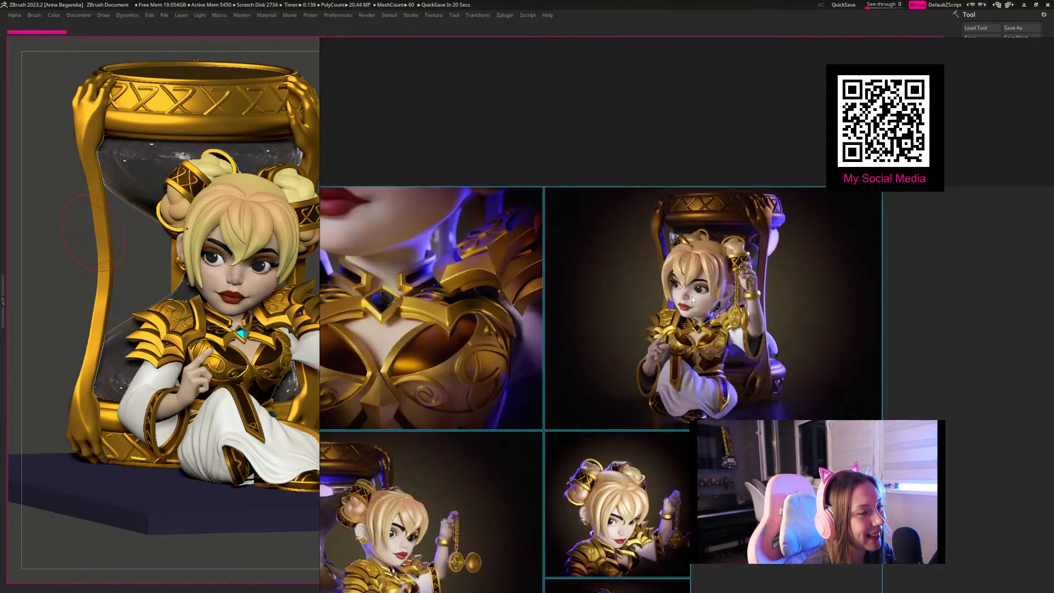
Step: Compare the seated side-view render with the smaller portrait renders on the reference board
middle_drag(638, 430, 699, 270)
scroll(604, 307, up, 3)
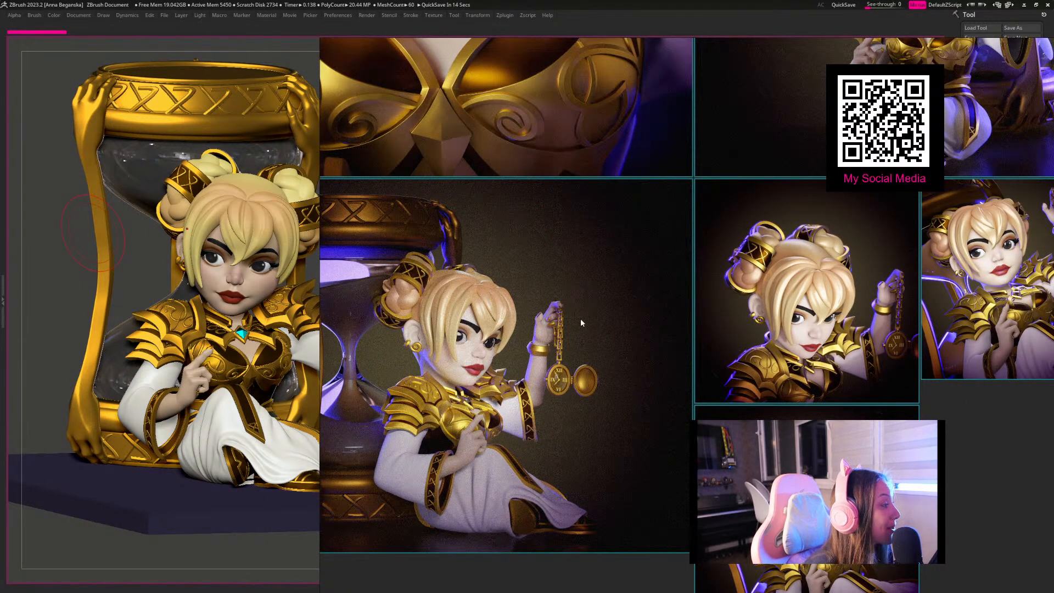
scroll(536, 336, down, 1)
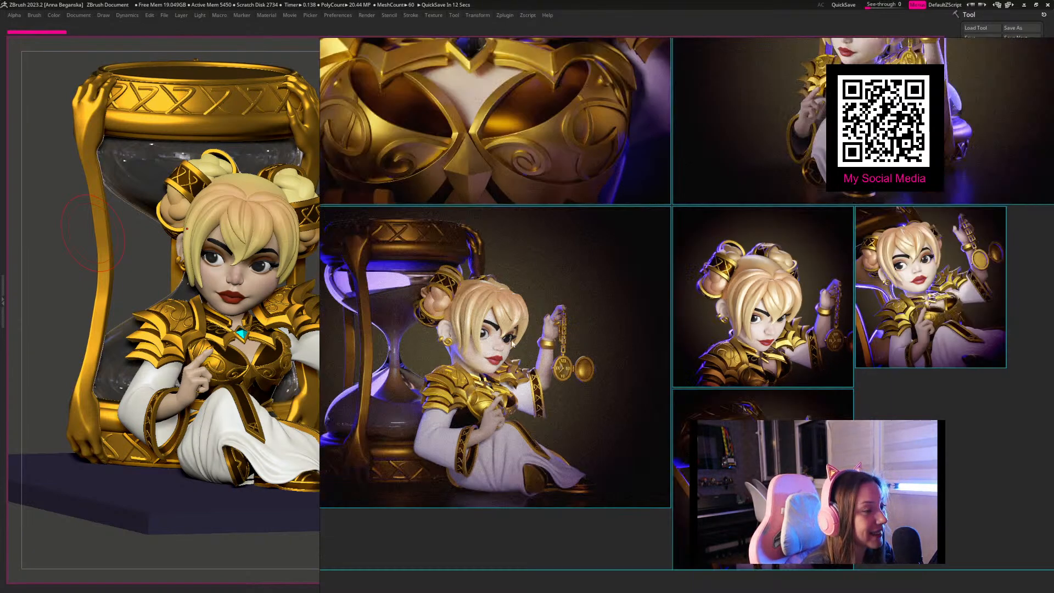
scroll(571, 318, down, 1)
scroll(583, 338, up, 1)
scroll(583, 341, down, 1)
scroll(583, 340, down, 5)
Step: Paste two renders of the archer character into the empty area above the golden character's images and place them side by side
middle_drag(583, 340, 538, 554)
middle_drag(596, 289, 631, 454)
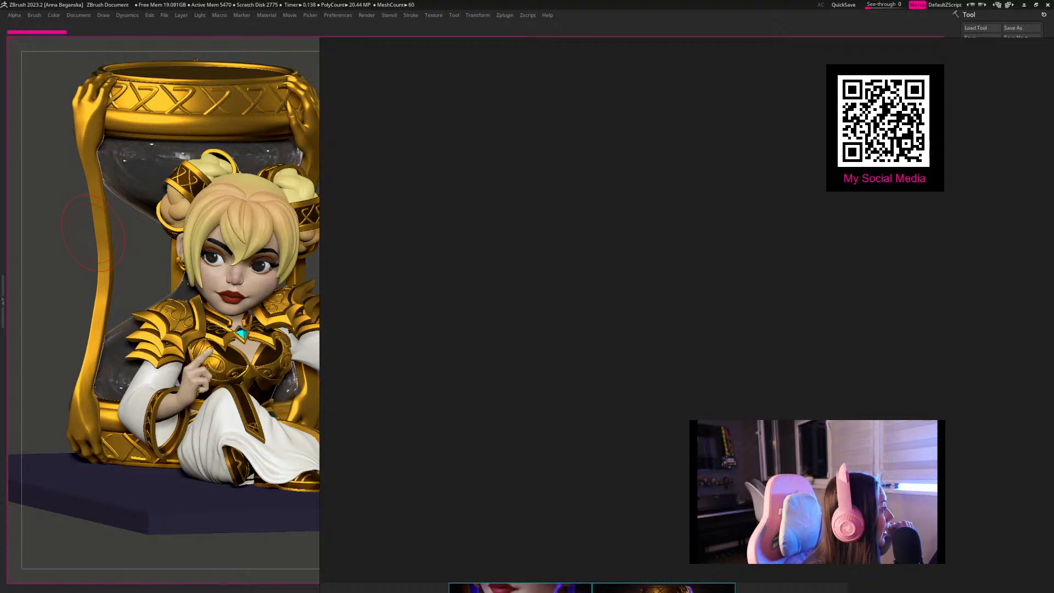
key(ctrl+v)
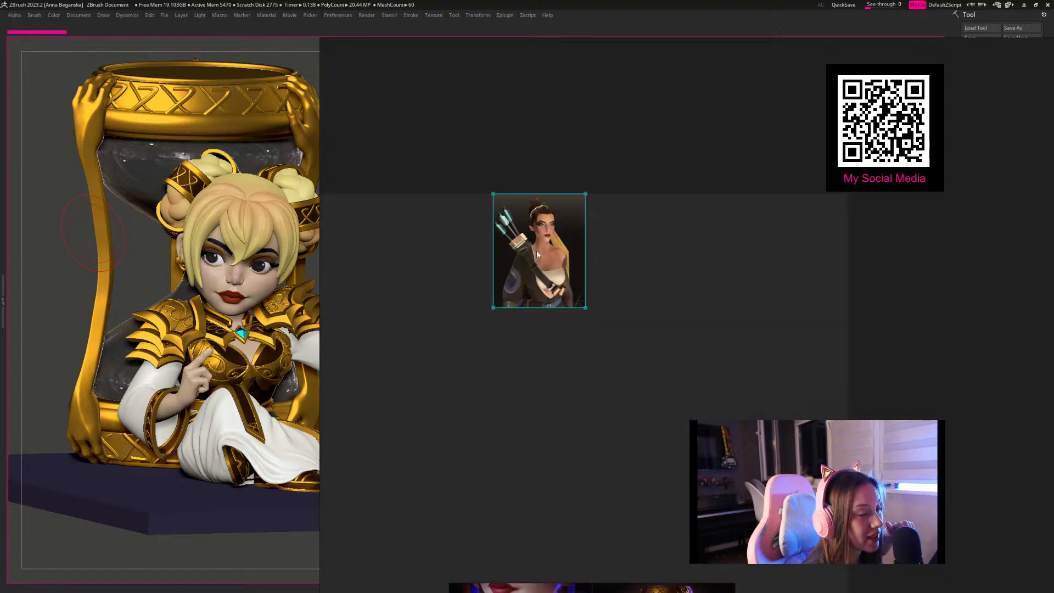
drag(1053, 268, 620, 266)
scroll(619, 265, up, 6)
middle_drag(619, 265, 726, 316)
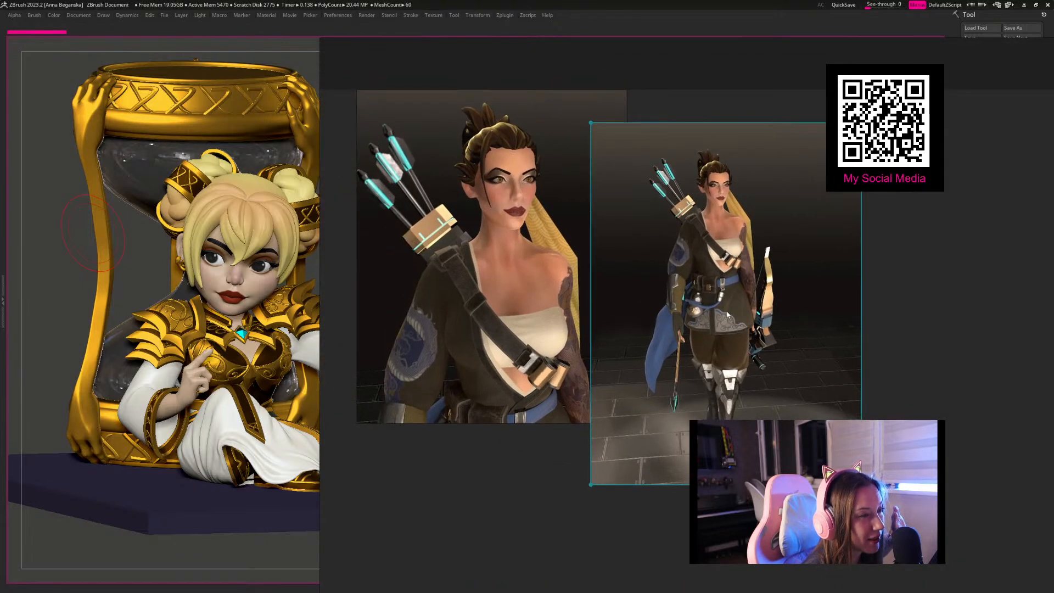
scroll(726, 315, down, 2)
drag(735, 300, 765, 261)
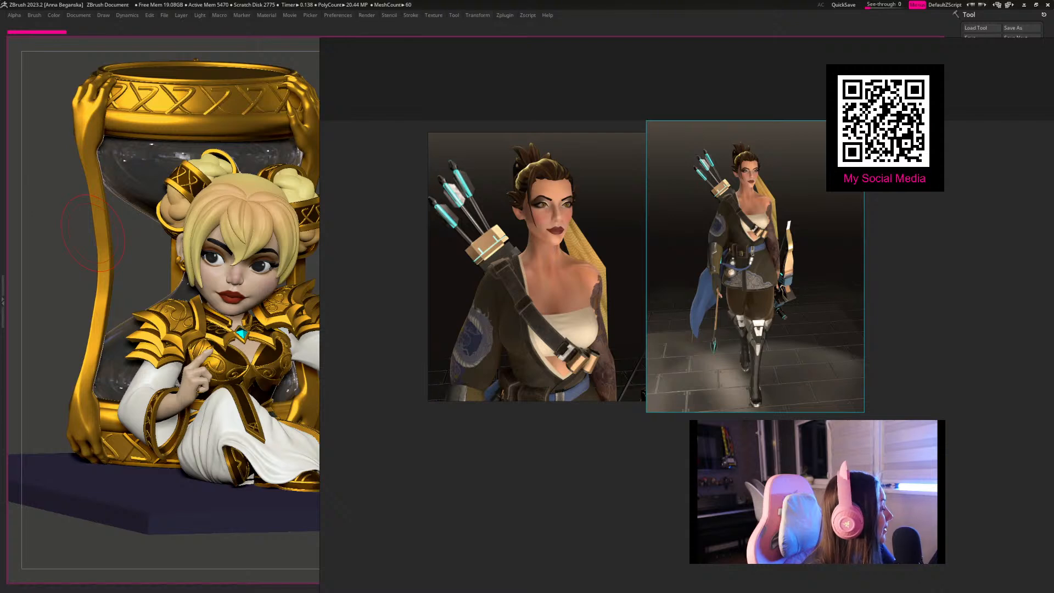
Step: Add three dark-background renders of the archer to the board and arrange all five images in two rows
drag(648, 415, 515, 471)
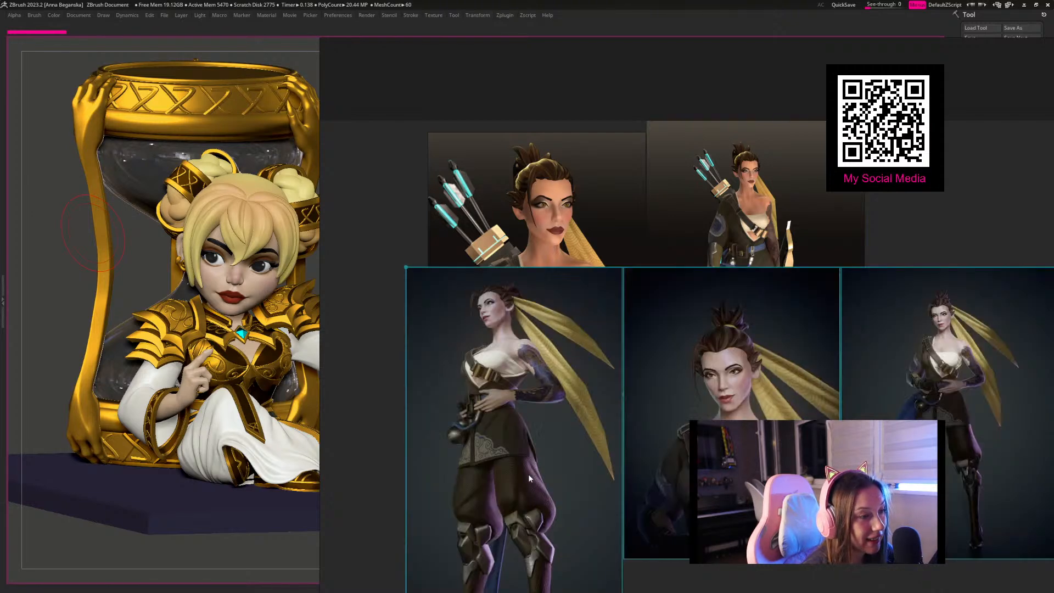
scroll(538, 459, down, 3)
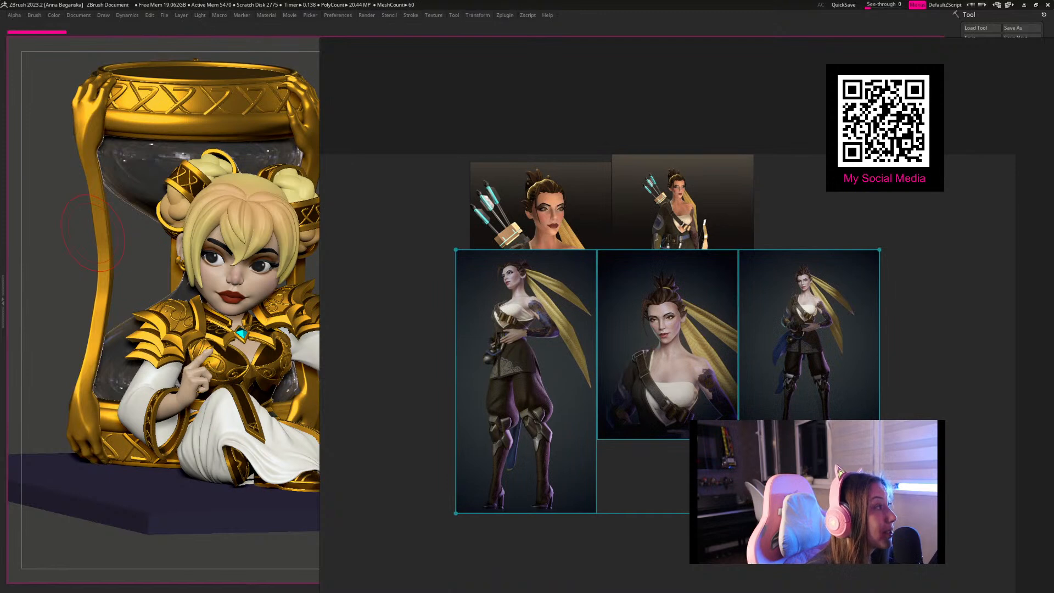
middle_drag(614, 267, 513, 264)
drag(390, 96, 577, 175)
drag(615, 205, 642, 96)
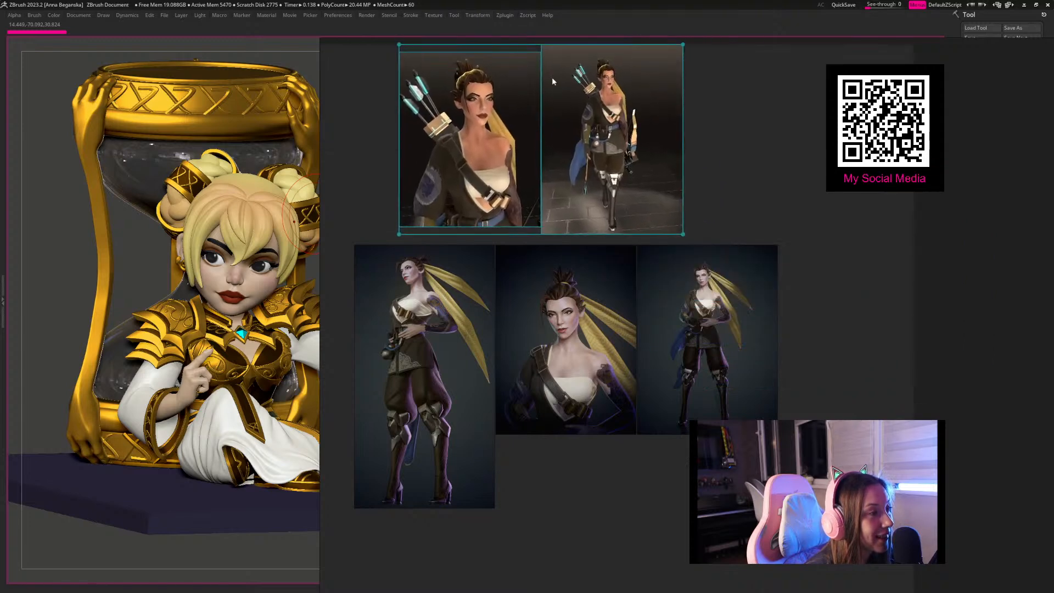
Step: Widen the reference board and examine the archer's face, clothing, armour and boots across both rows of renders
drag(320, 92, 89, 91)
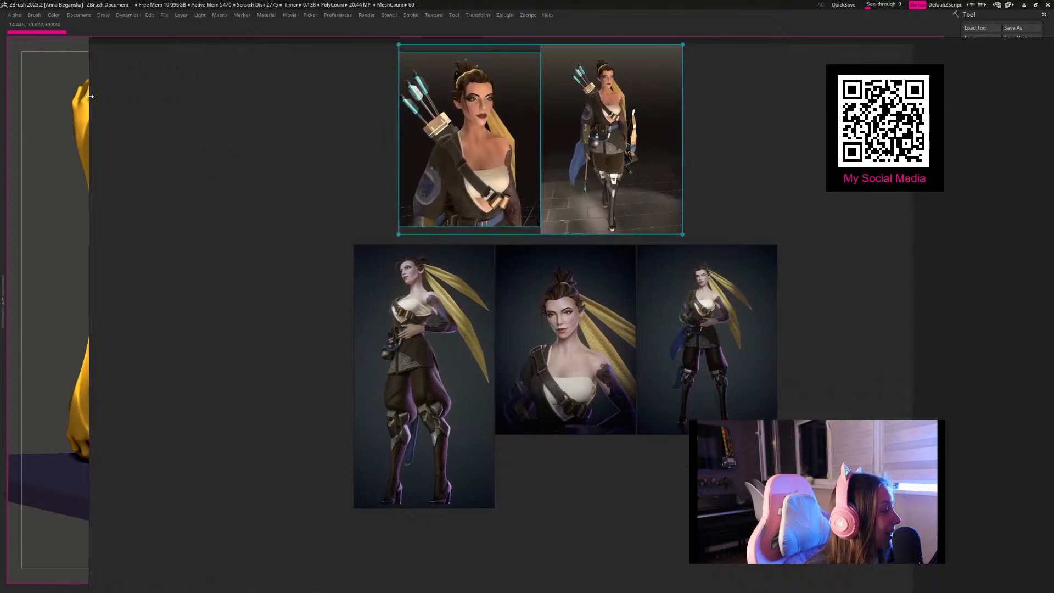
middle_drag(380, 279, 324, 302)
click(673, 214)
scroll(398, 186, up, 3)
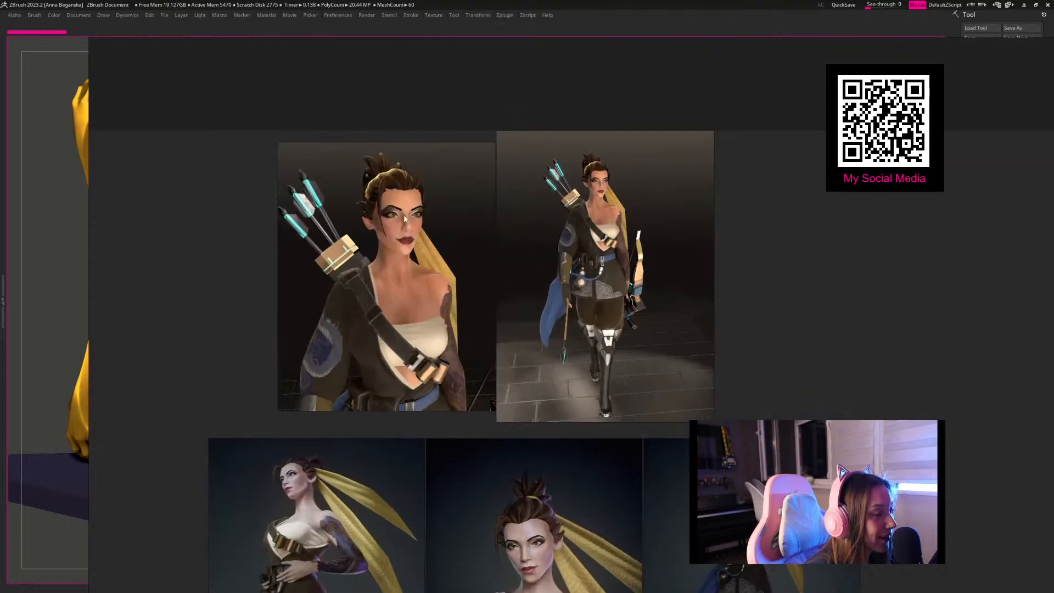
middle_drag(466, 305, 491, 84)
middle_drag(653, 328, 508, 321)
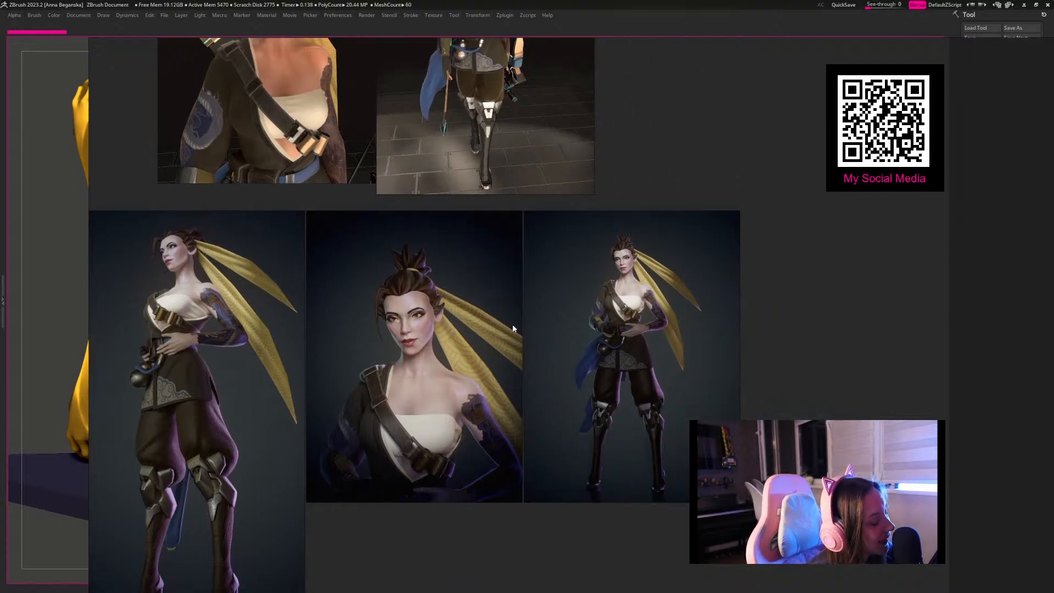
scroll(512, 323, down, 2)
middle_drag(512, 325, 543, 372)
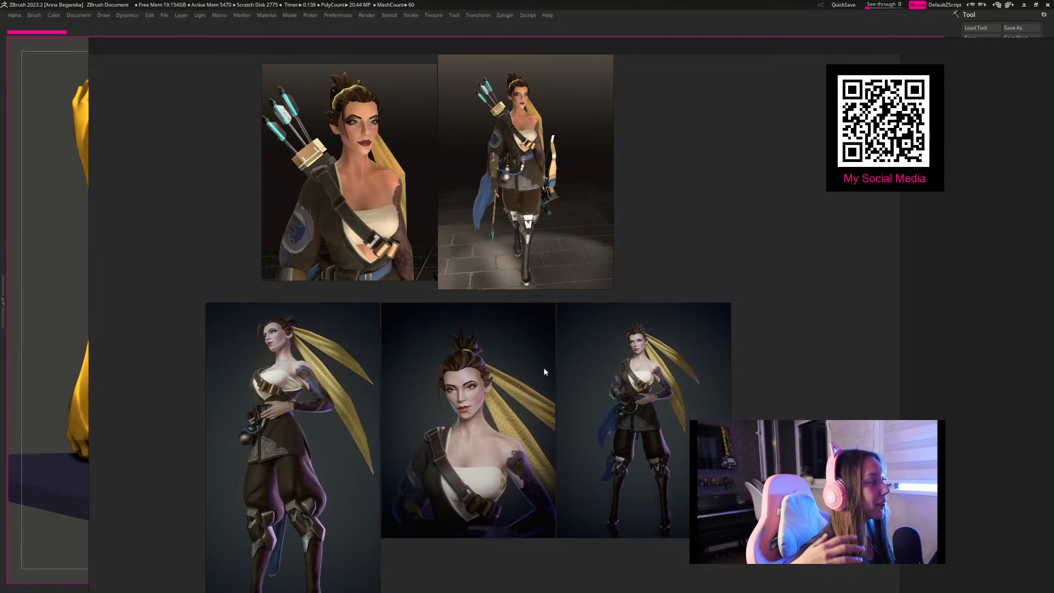
Step: Narrow the reference board, review the golden character's renders beside the sculpted model, and switch back to ZBrush
right_drag(417, 298, 707, 285)
scroll(707, 285, down, 8)
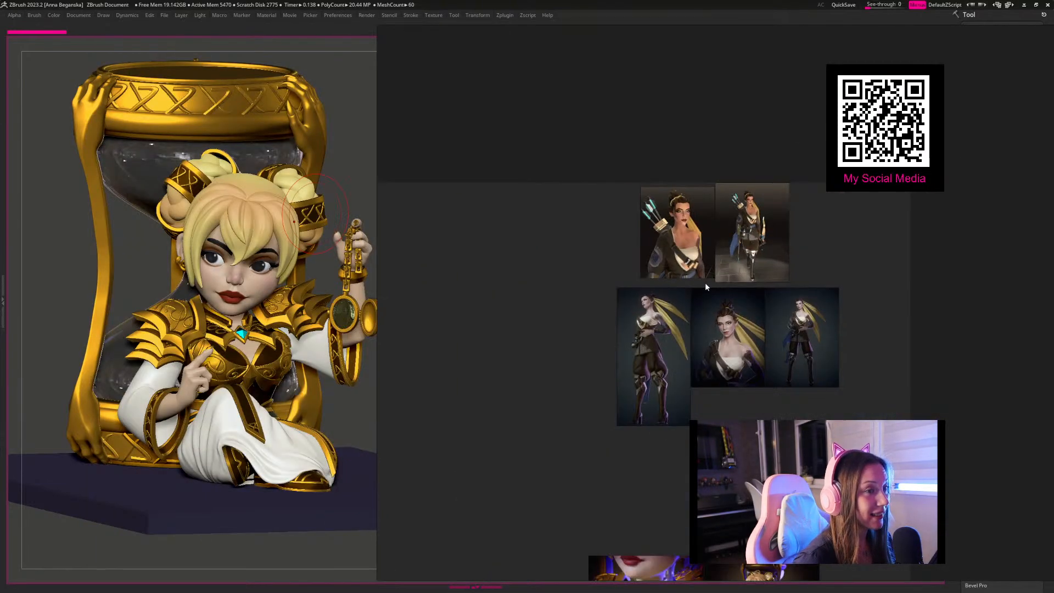
middle_drag(708, 420, 709, 275)
scroll(711, 354, up, 8)
middle_drag(673, 369, 728, 311)
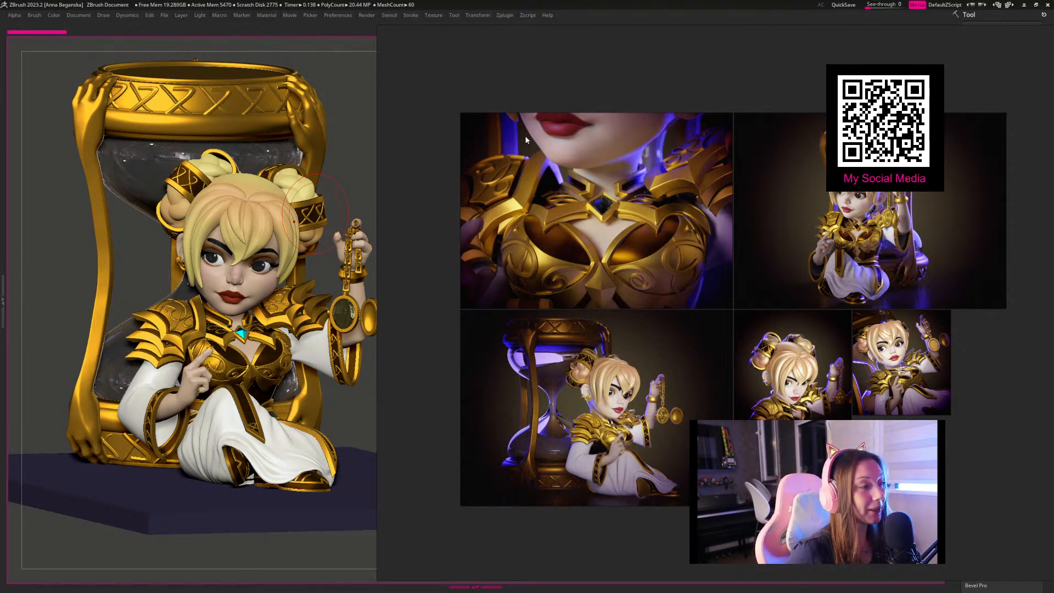
right_drag(827, 187, 826, 186)
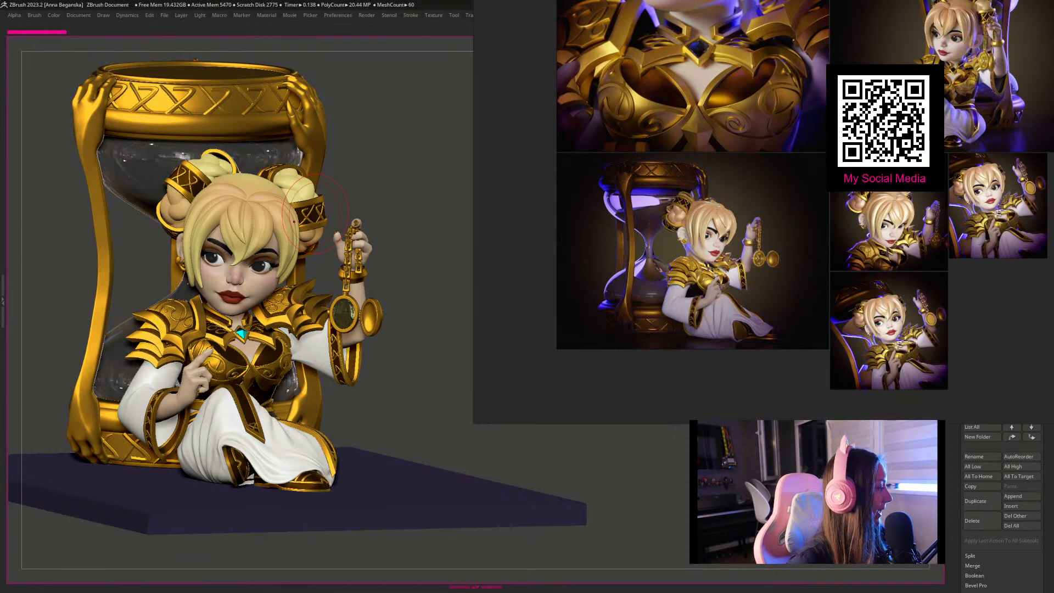
key(alt+Tab)
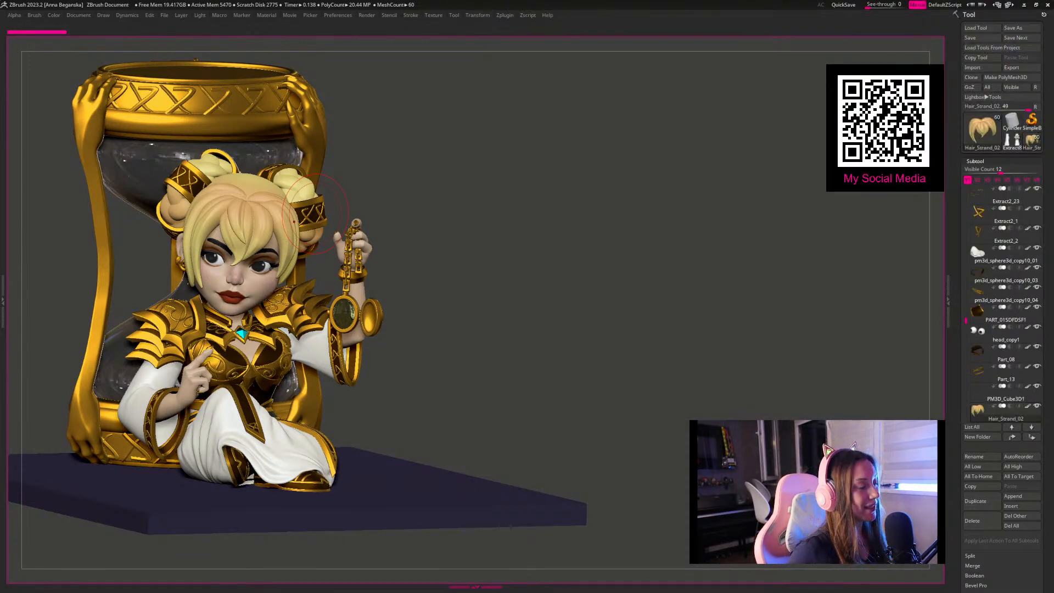